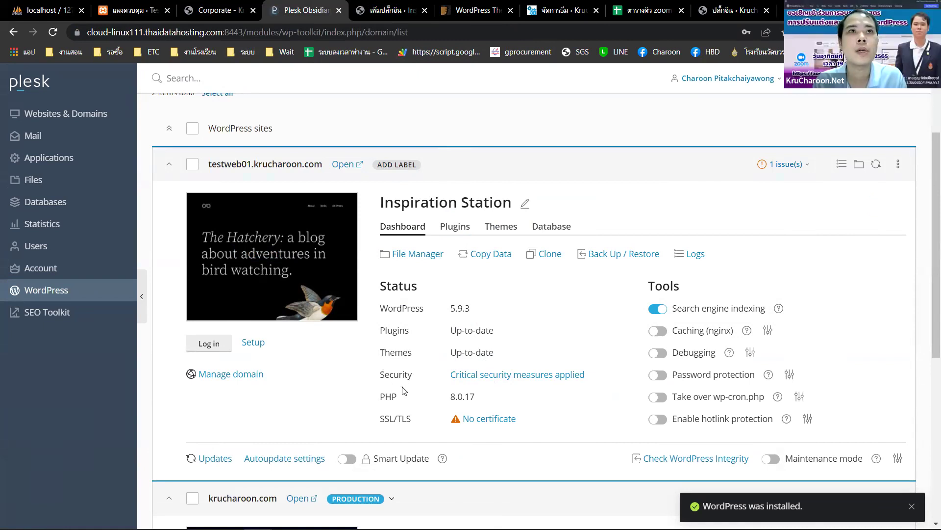
# Step: Look through the testweb01 Add Plugins, Plesk site list and krucharoon.com homepage tabs
pyautogui.click(397, 5)
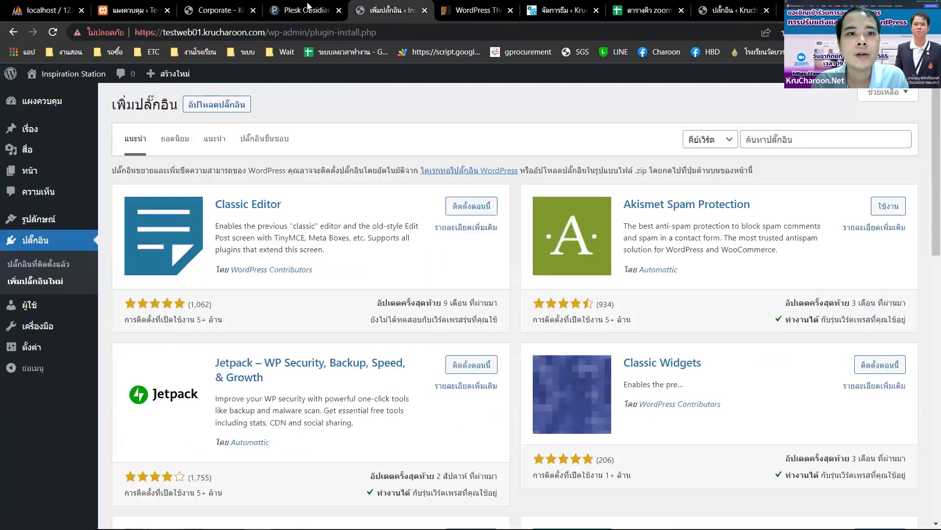
pyautogui.click(309, 7)
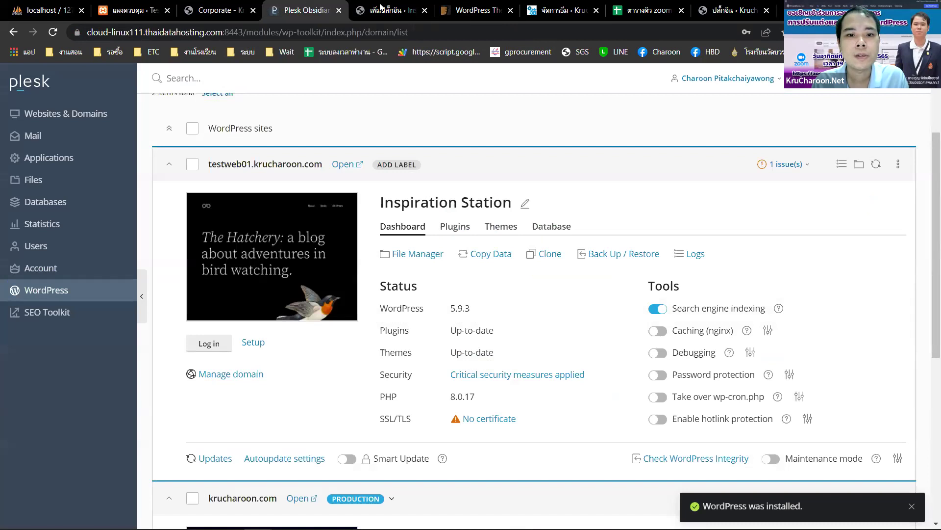
pyautogui.click(381, 6)
pyautogui.click(478, 6)
pyautogui.click(376, 5)
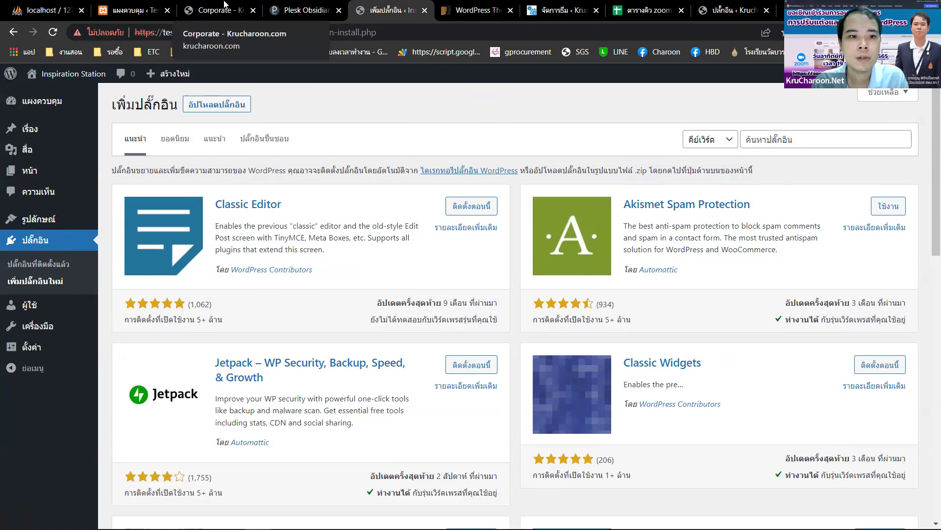
pyautogui.click(226, 11)
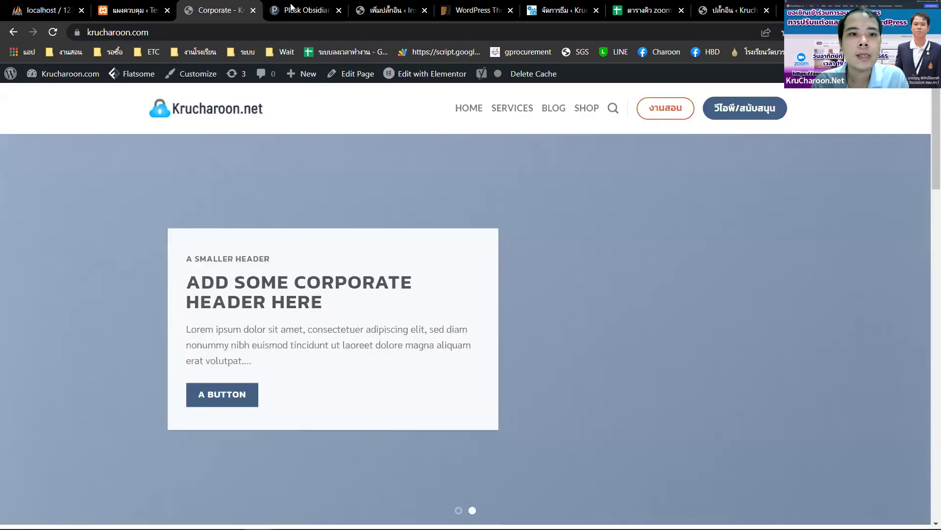
pyautogui.click(290, 6)
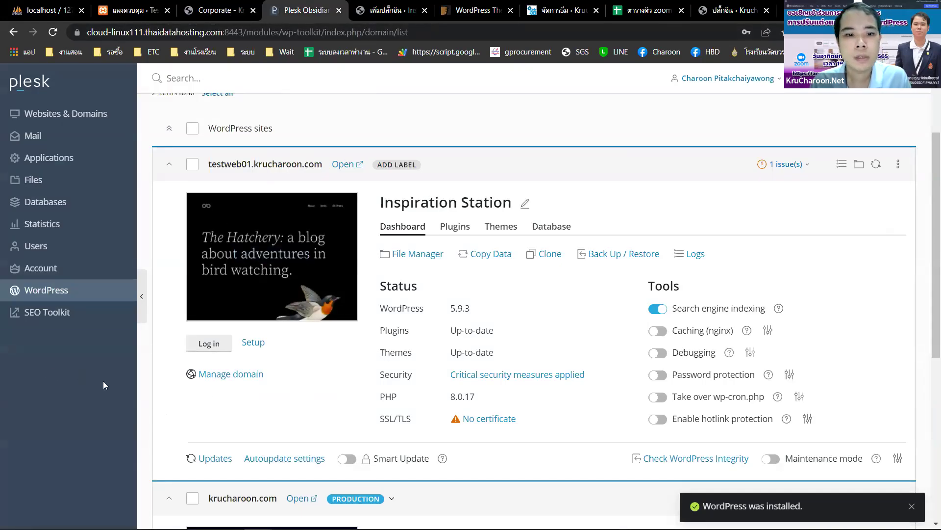
# Step: Scroll through the Plesk WordPress site list
pyautogui.scroll(3, 355, 246)
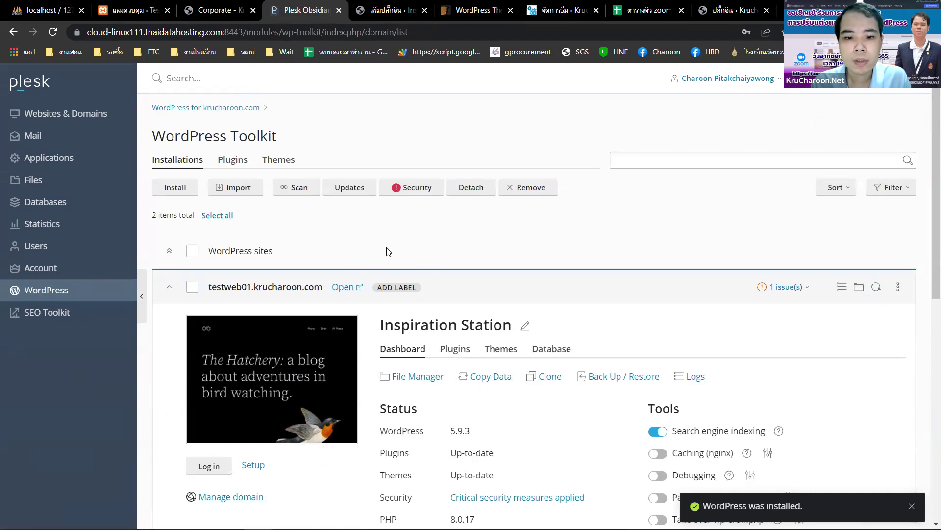
pyautogui.moveTo(282, 528)
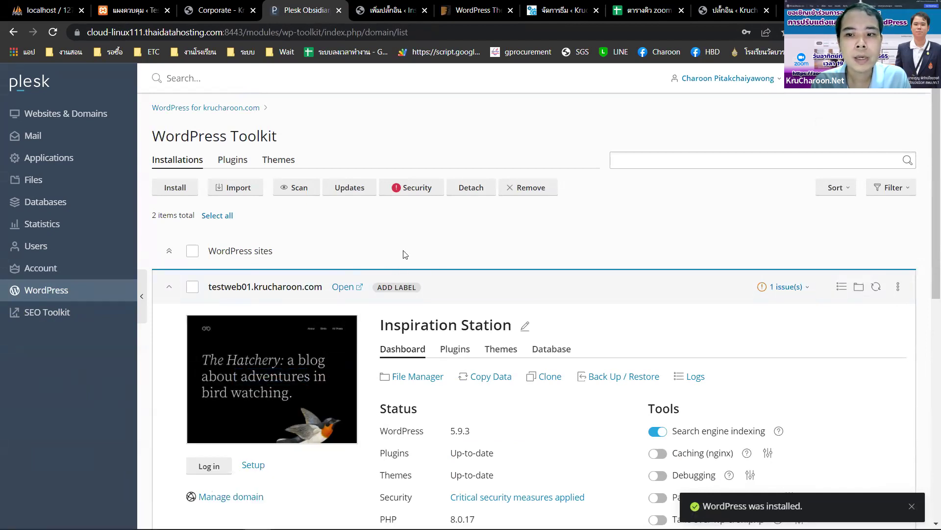
pyautogui.moveTo(315, 373)
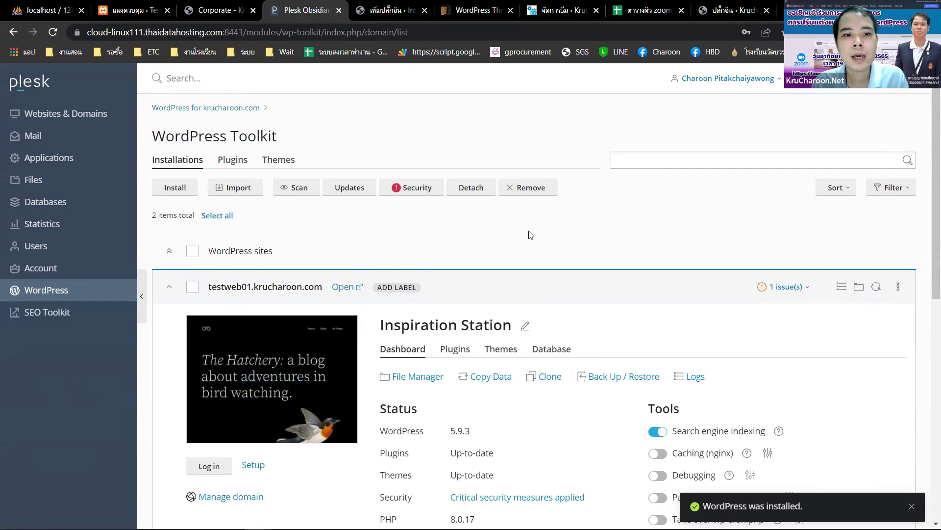
pyautogui.scroll(-5, 551, 252)
pyautogui.scroll(3, 538, 256)
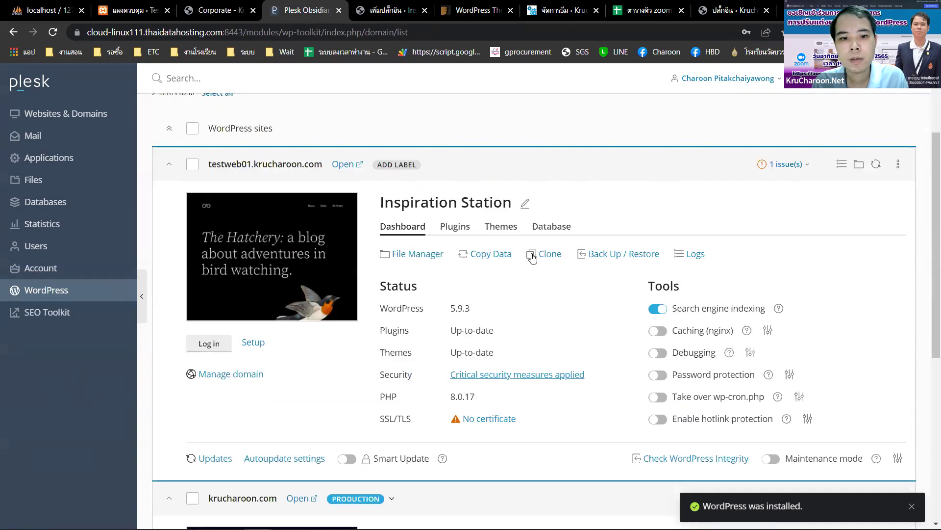
pyautogui.scroll(1, 564, 238)
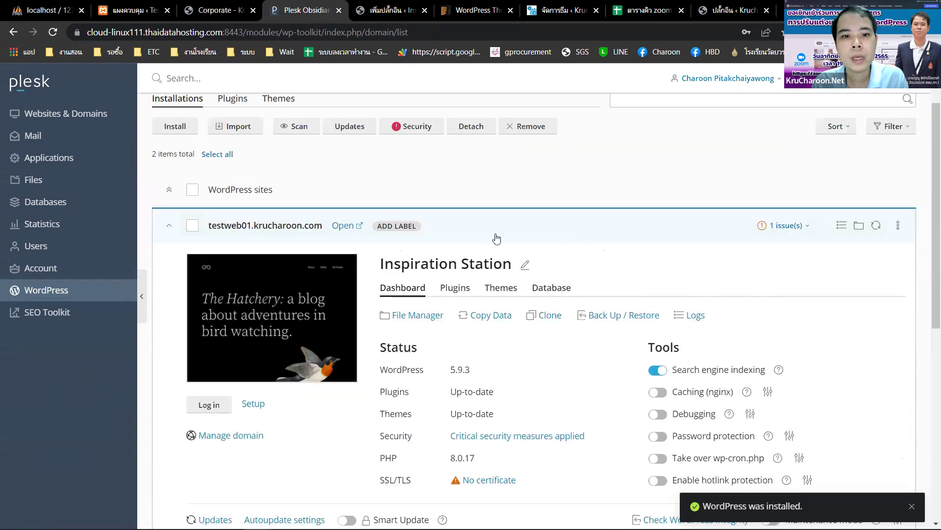
pyautogui.scroll(1, 453, 219)
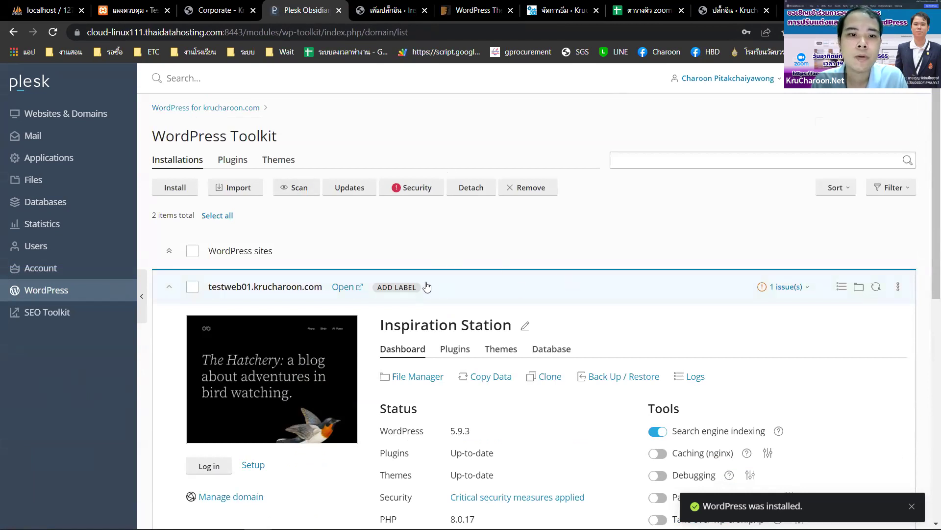
pyautogui.scroll(-7, 444, 277)
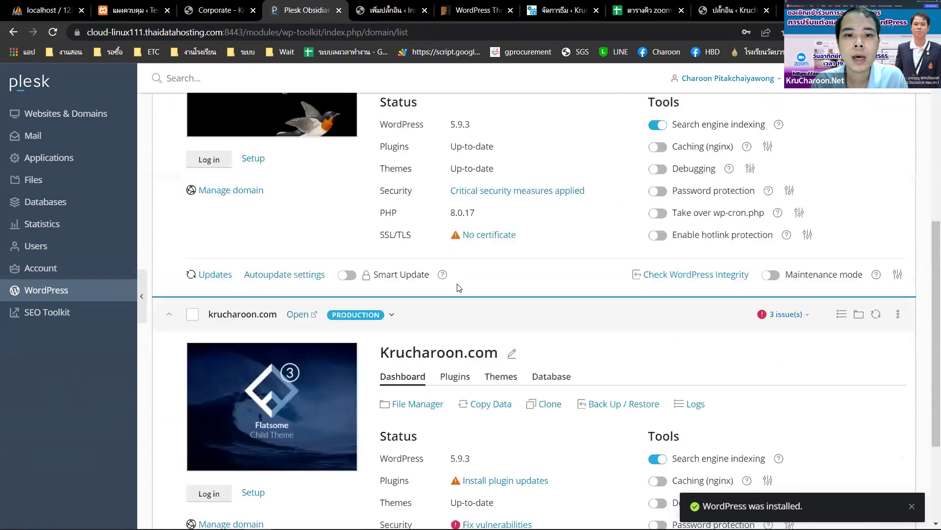
pyautogui.scroll(-1, 461, 286)
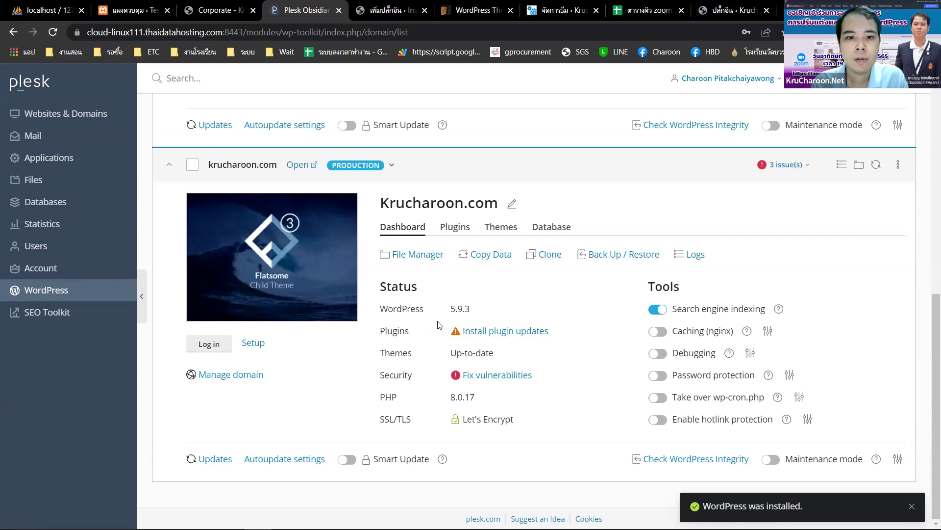
# Step: Close the Plesk control panel tab and bring up krucharoon.com's installed plugins list
pyautogui.click(205, 5)
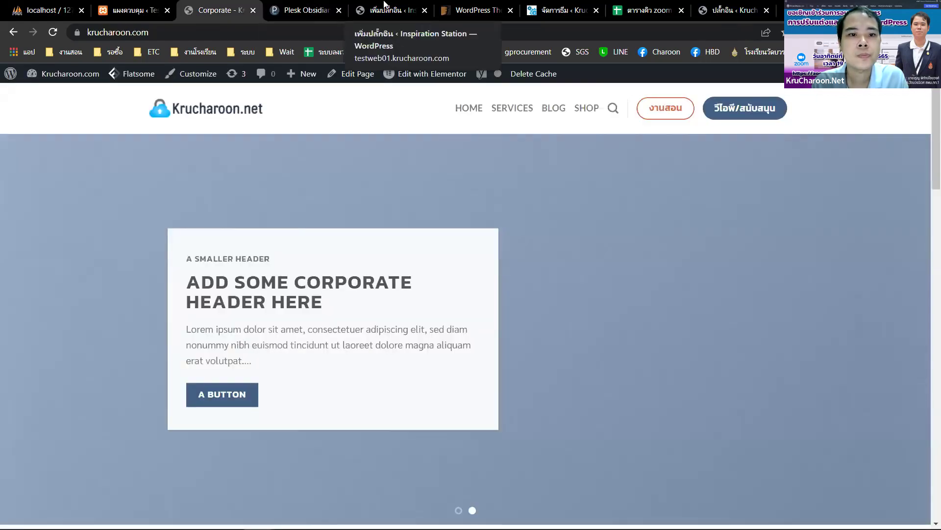
pyautogui.click(388, 10)
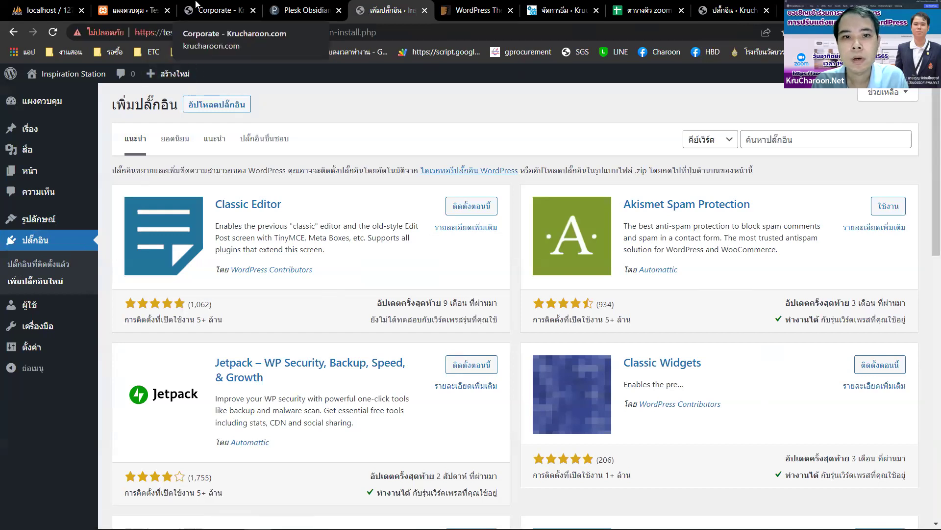
pyautogui.click(195, 5)
pyautogui.click(479, 9)
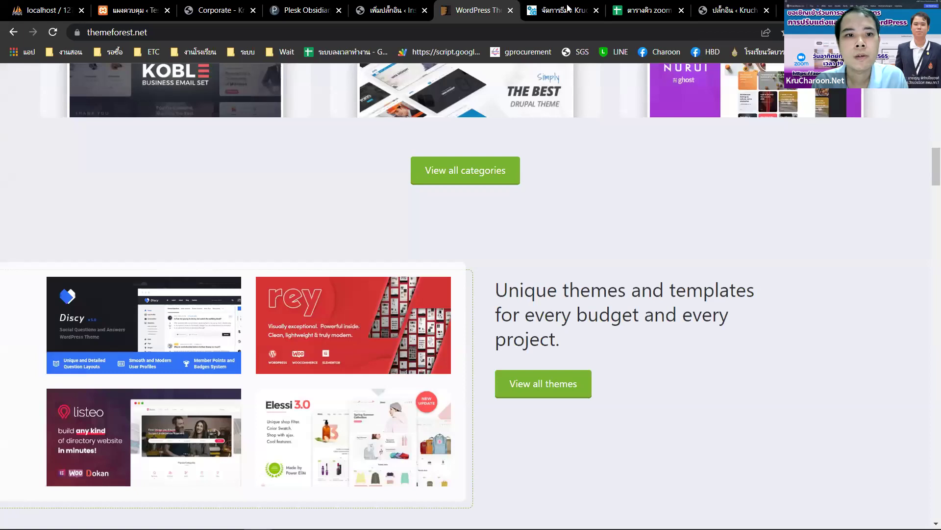
pyautogui.click(405, 11)
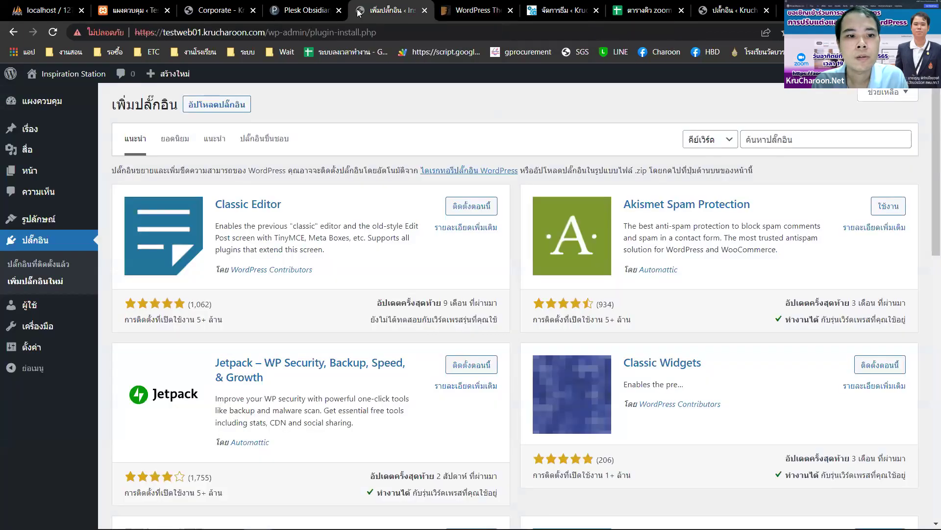
pyautogui.click(300, 11)
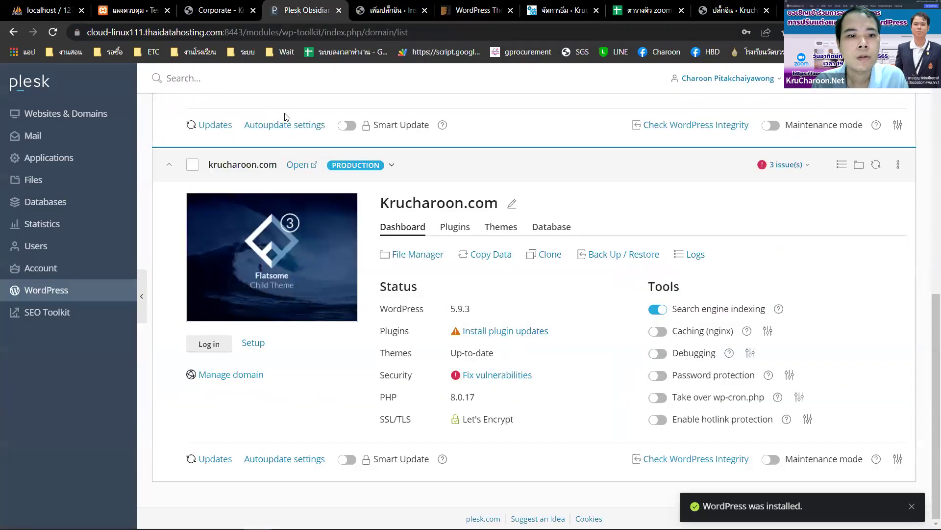
pyautogui.click(219, 10)
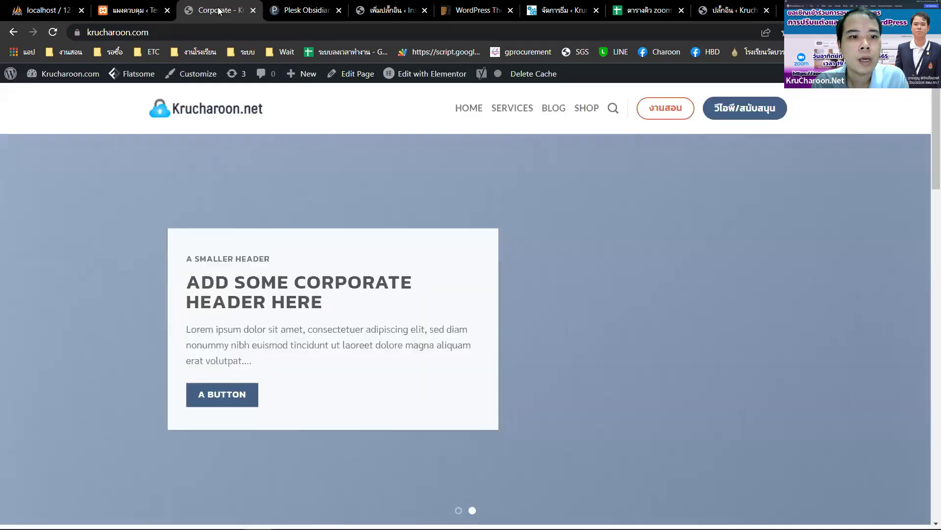
pyautogui.click(338, 10)
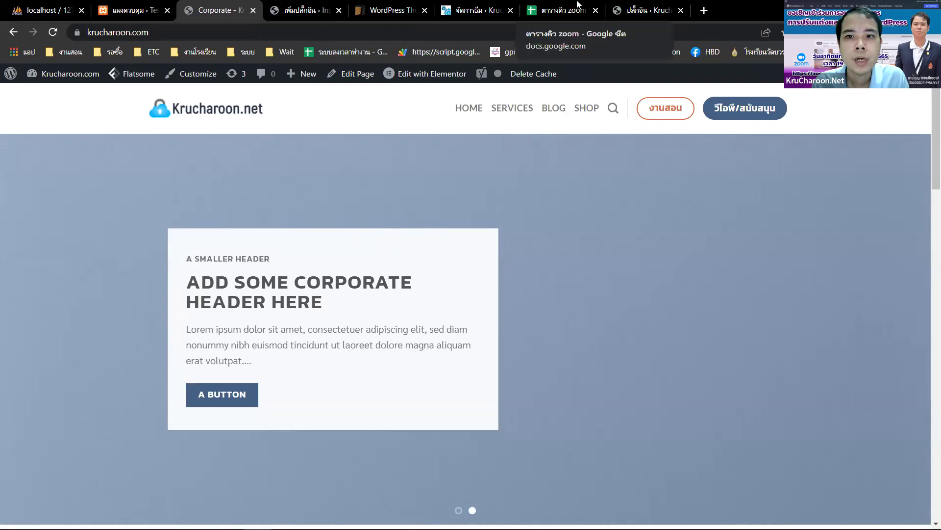
pyautogui.click(627, 5)
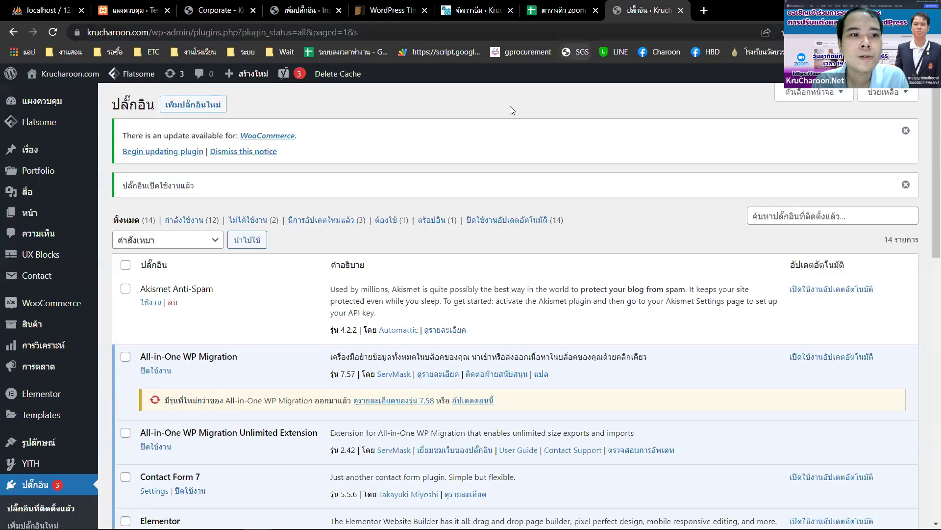
# Step: Select and copy the plugin name 'All-in-One WP Migration' from krucharoon.com's plugin list
pyautogui.scroll(-4, 294, 388)
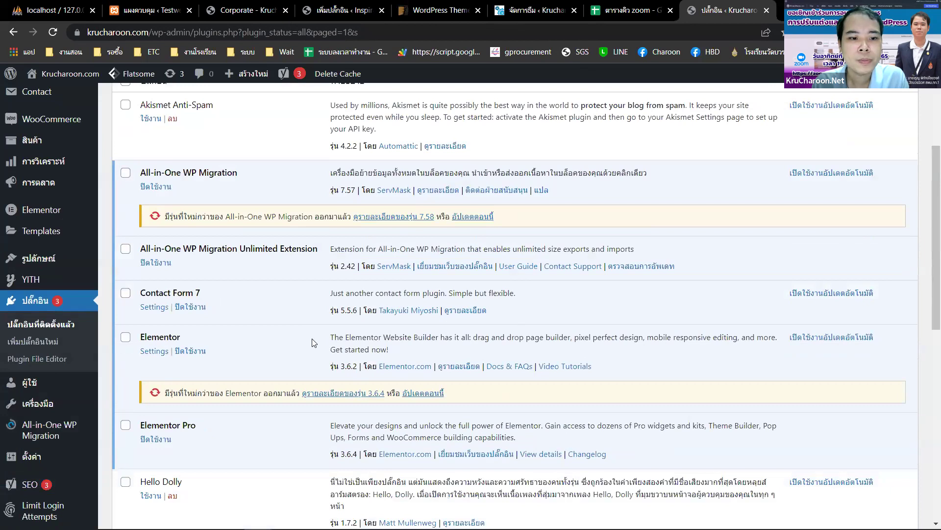
pyautogui.scroll(1, 266, 365)
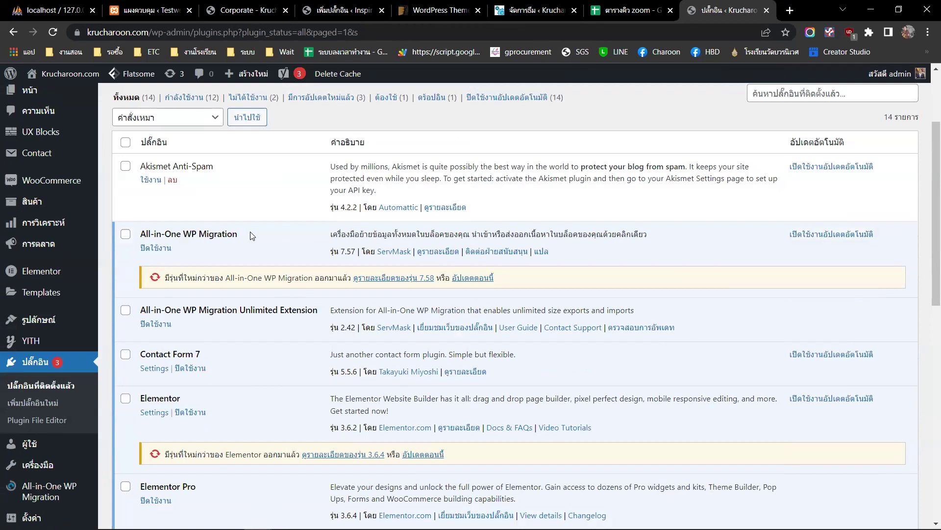
pyautogui.moveTo(251, 236); pyautogui.dragTo(136, 234)
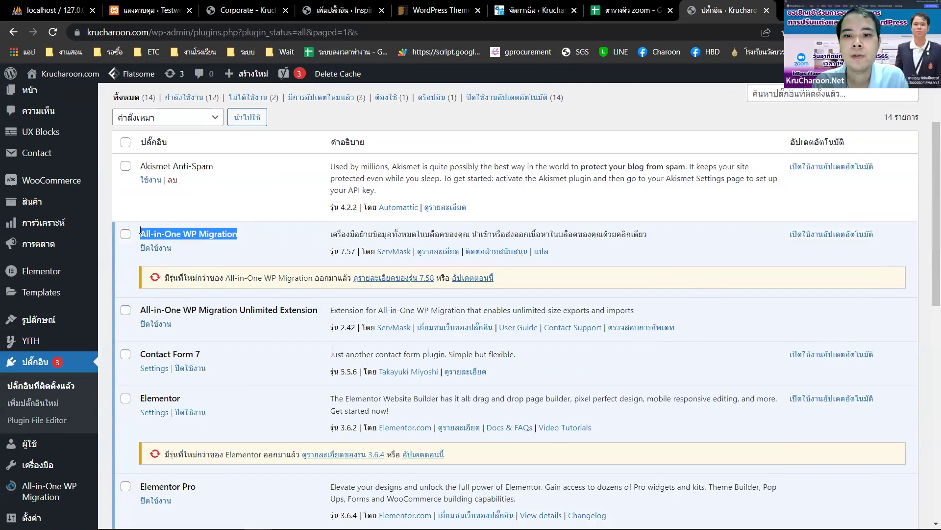
pyautogui.moveTo(251, 237); pyautogui.dragTo(148, 234)
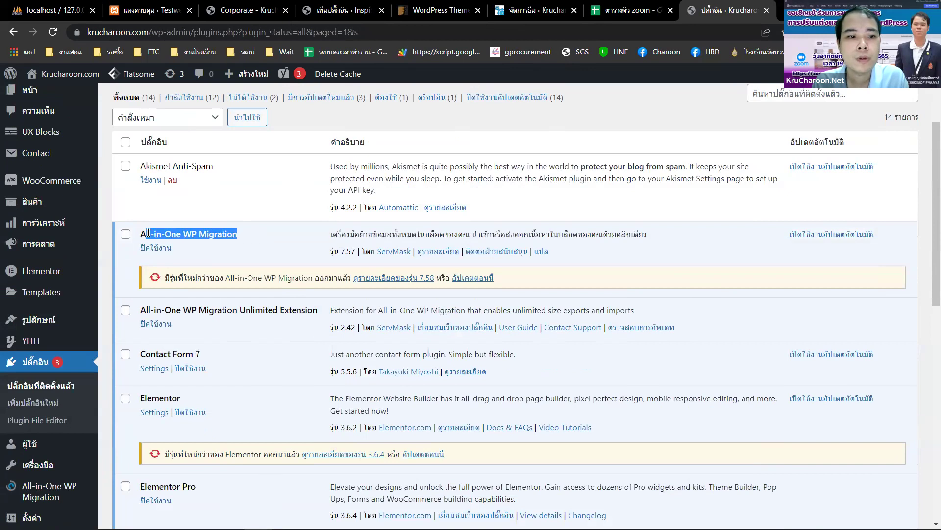
pyautogui.rightClick(179, 234)
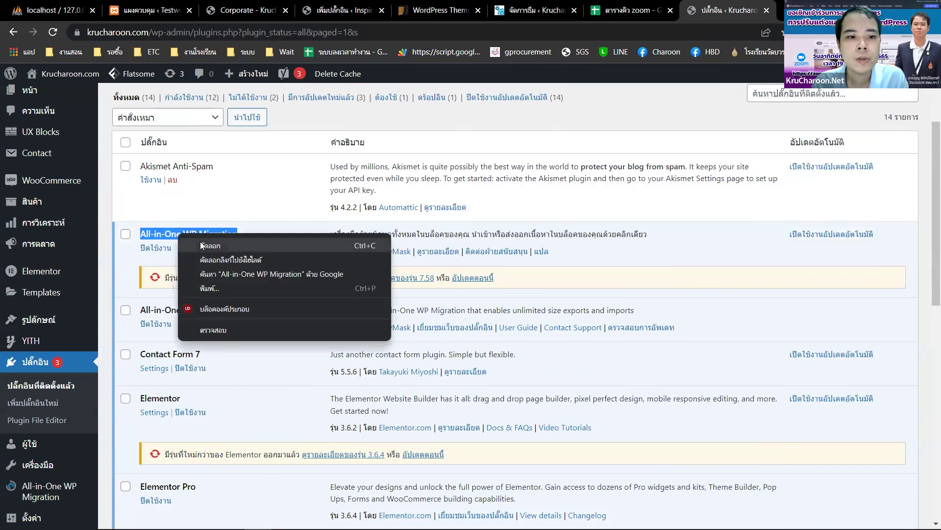
pyautogui.scroll(3, 502, 234)
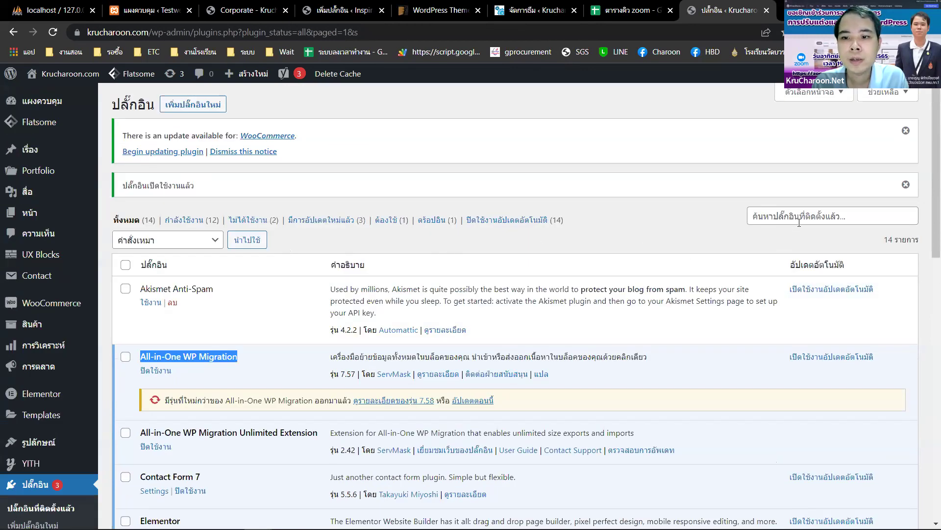
# Step: Search Add Plugins for the pasted 'All-in-One WP Migration', then start a new Google tab
pyautogui.click(203, 109)
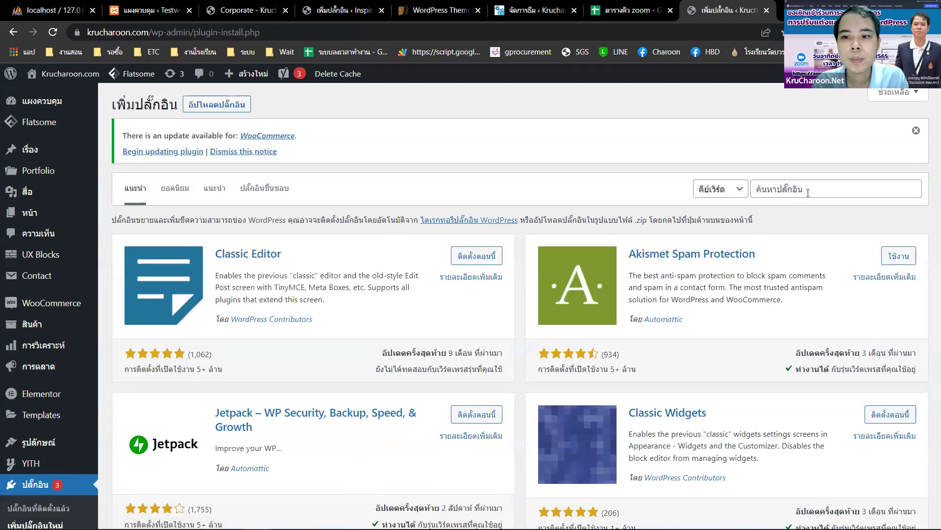
pyautogui.rightClick(808, 192)
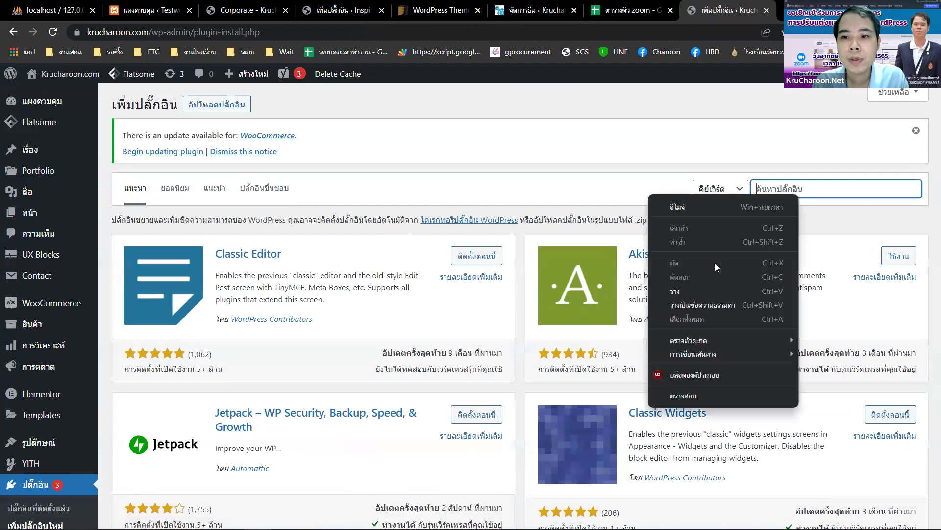
pyautogui.click(721, 290)
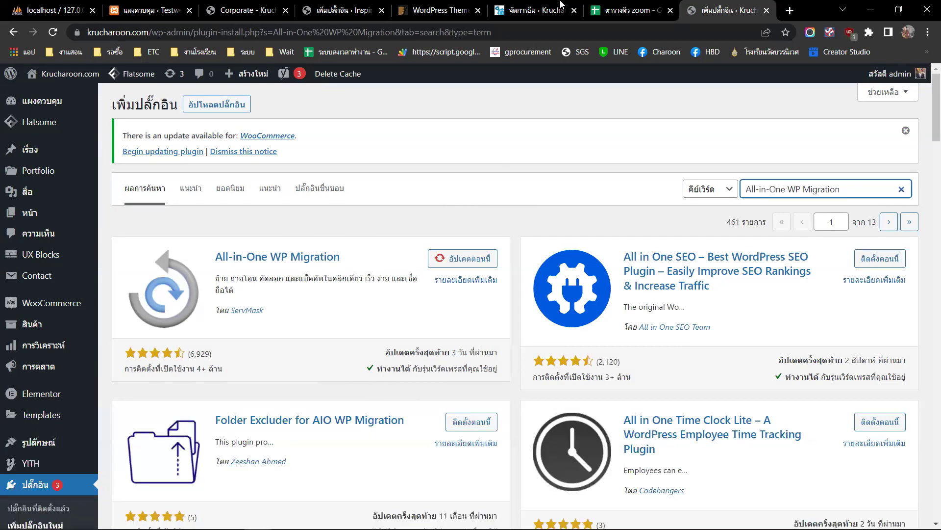
pyautogui.click(790, 11)
pyautogui.click(920, 83)
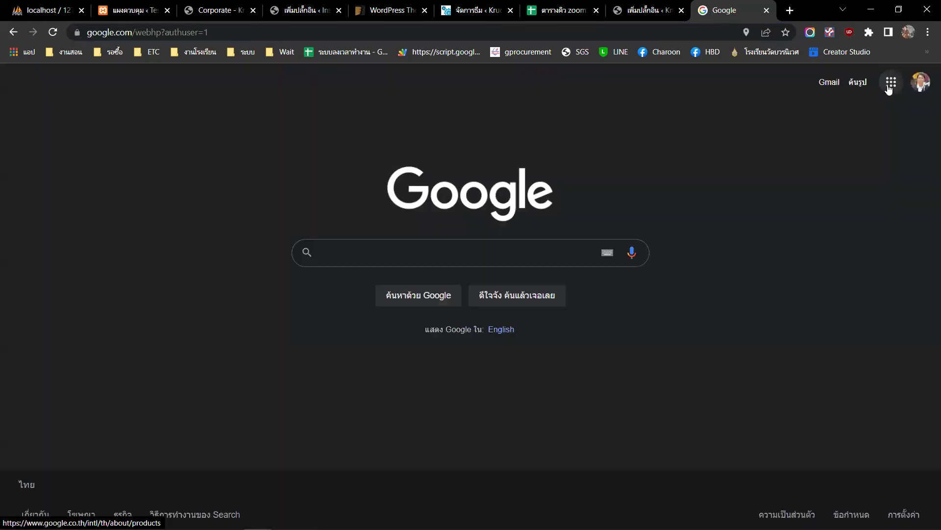
# Step: Switch to the second Google account and go to its Drive
pyautogui.click(890, 83)
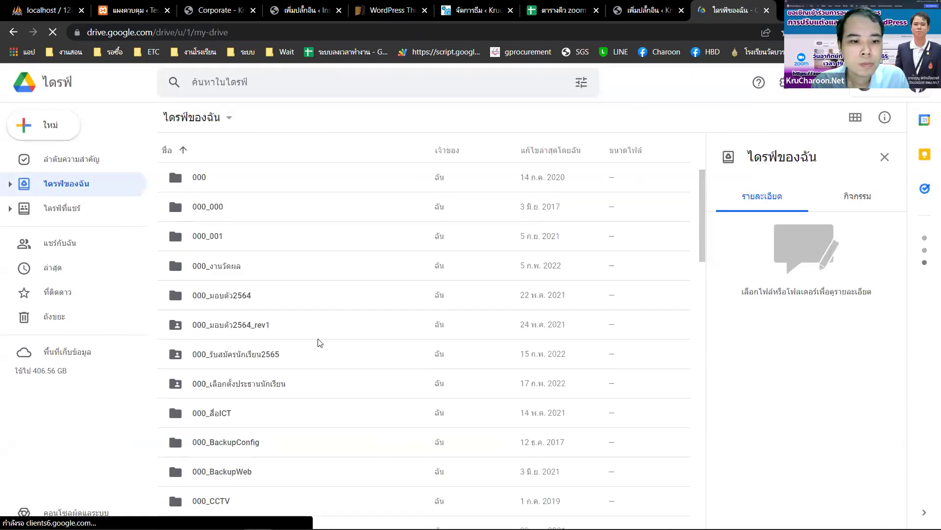
# Step: Scroll My Drive and briefly check the WordPress Add Plugins tab
pyautogui.scroll(-15, 365, 340)
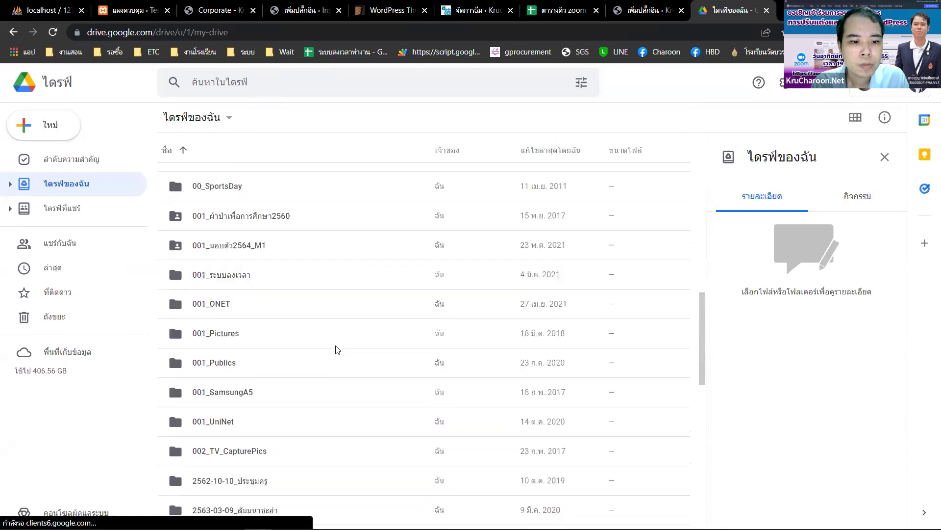
pyautogui.scroll(-10, 327, 336)
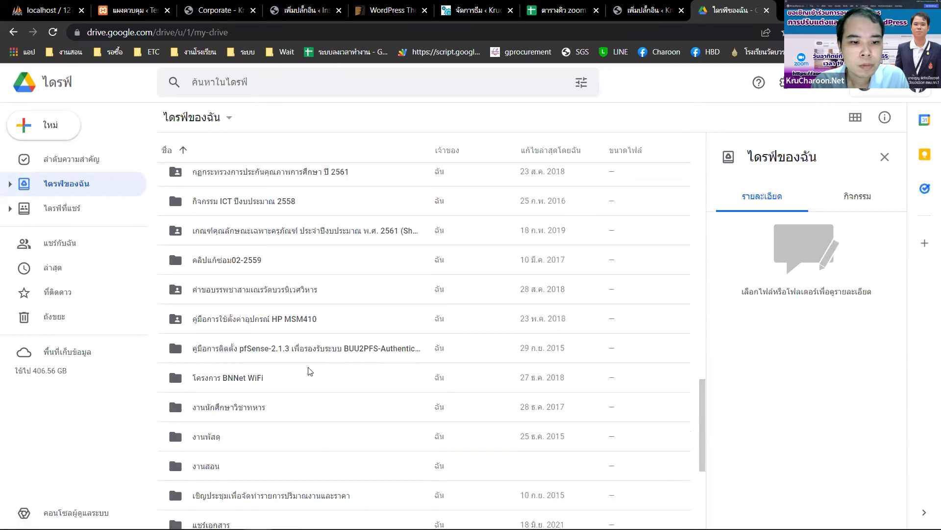
pyautogui.scroll(12, 339, 361)
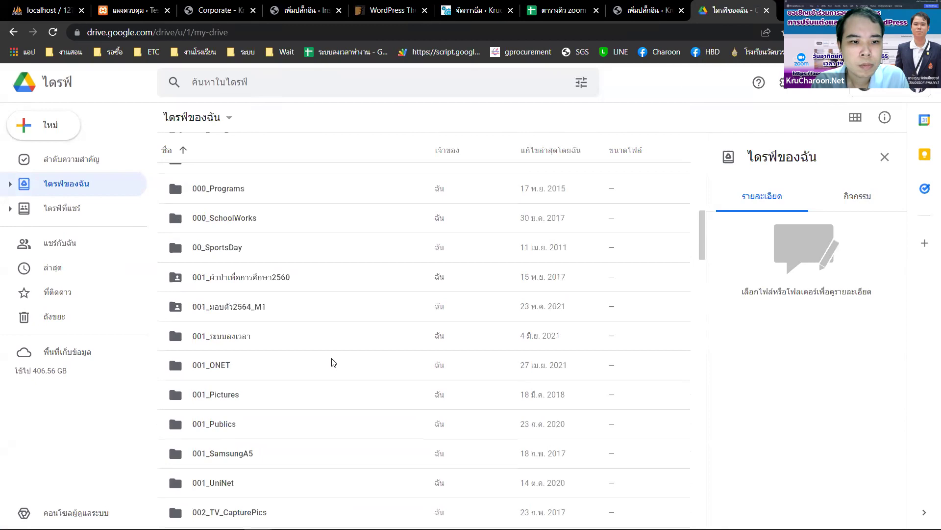
pyautogui.scroll(4, 331, 374)
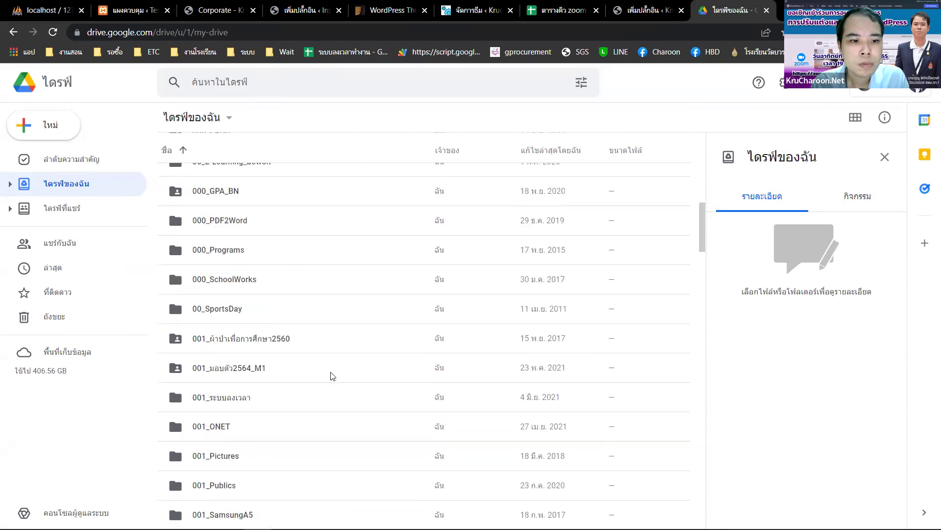
pyautogui.scroll(-5, 332, 371)
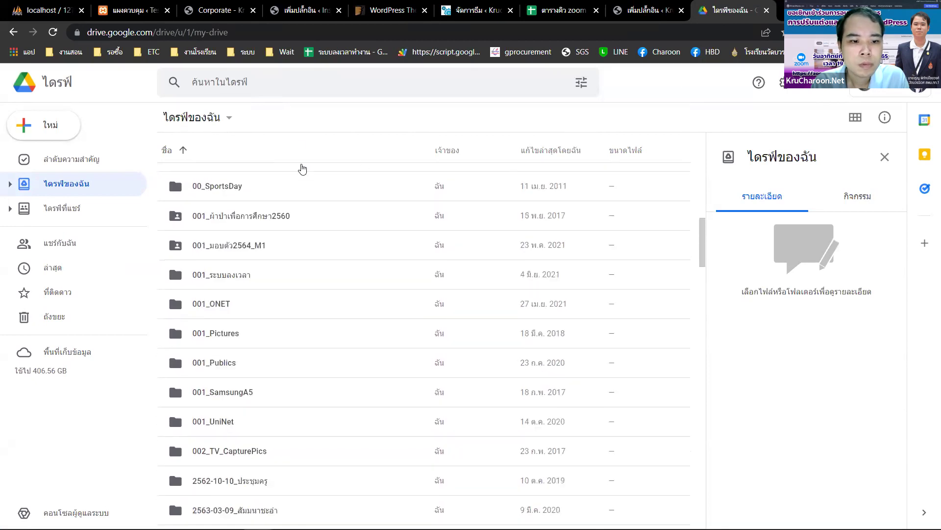
pyautogui.click(314, 85)
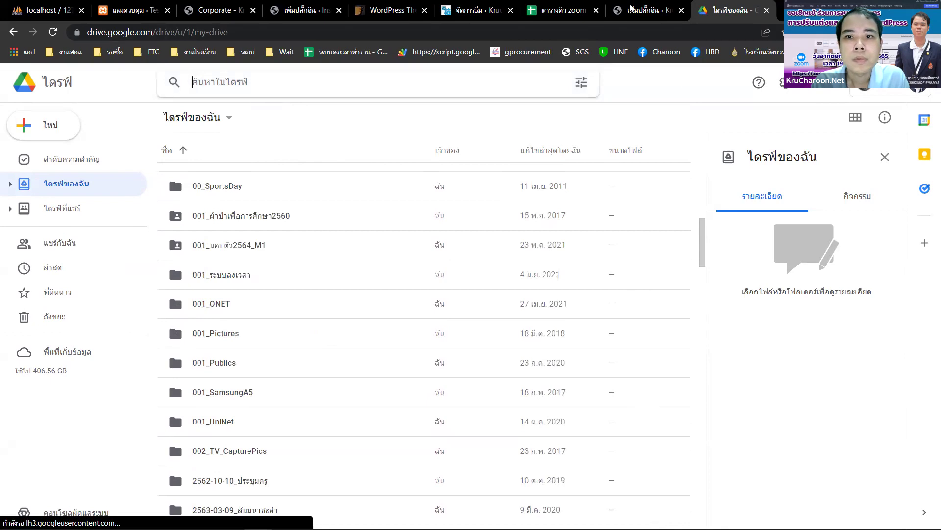
pyautogui.click(632, 9)
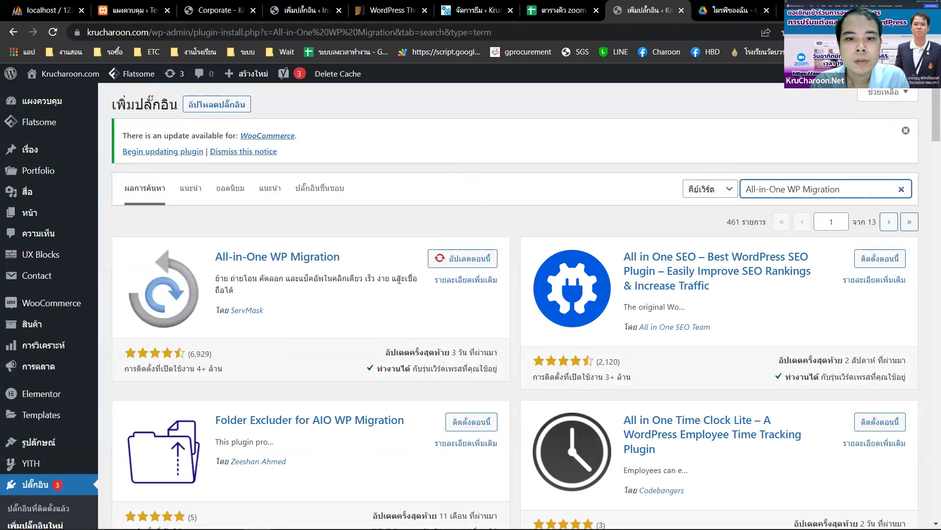
pyautogui.moveTo(380, 527)
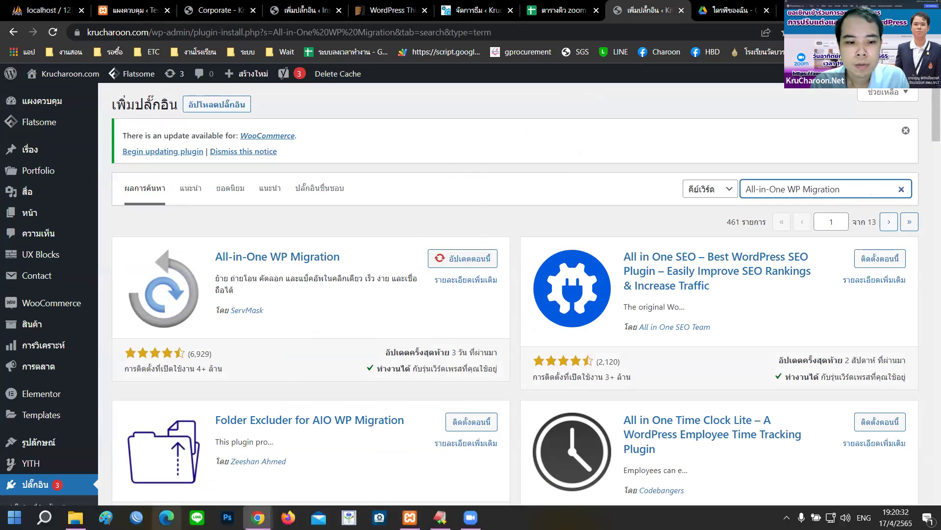
pyautogui.click(715, 5)
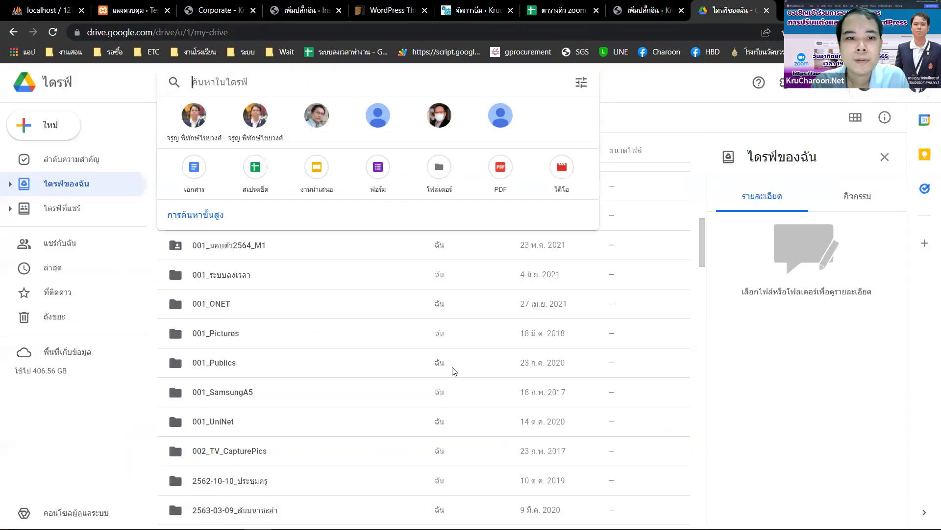
pyautogui.click(657, 96)
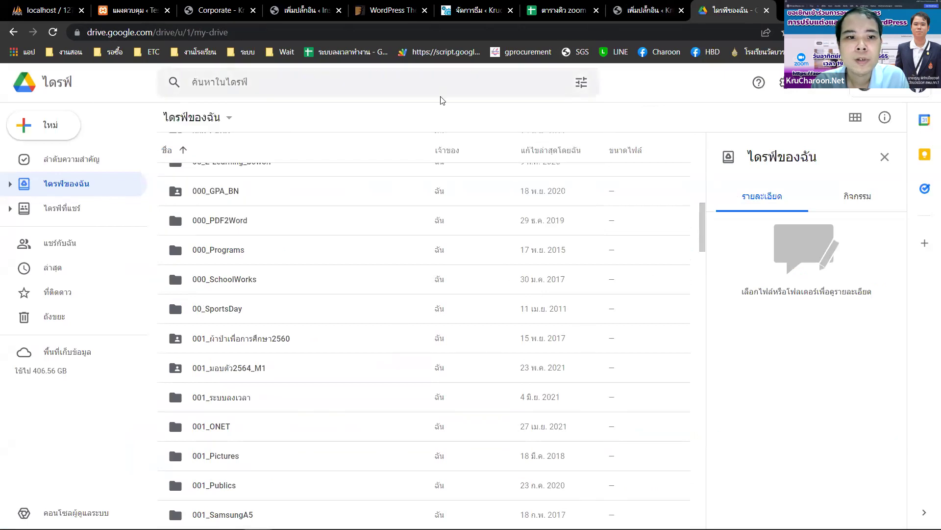
# Step: Search Drive for 'อบรม zoom'
pyautogui.click(323, 85)
pyautogui.write('ทา')
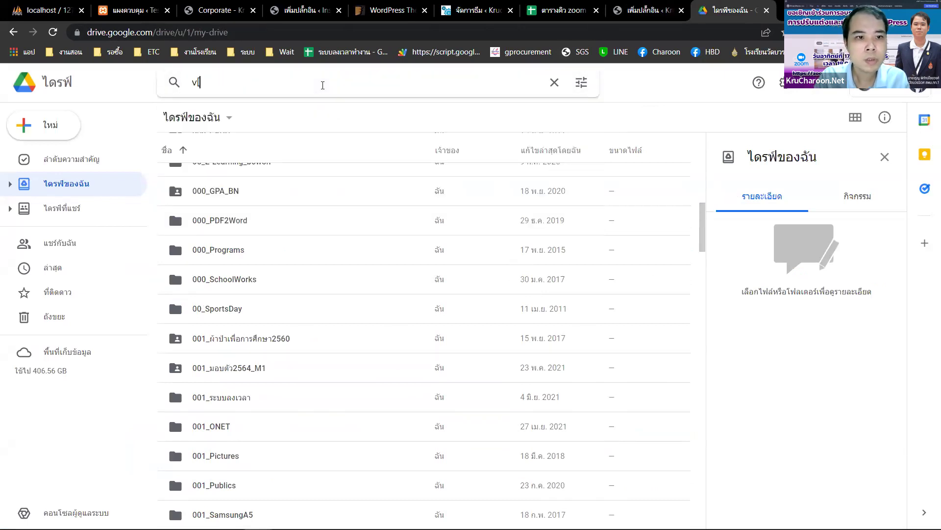
pyautogui.press('BackSpace')
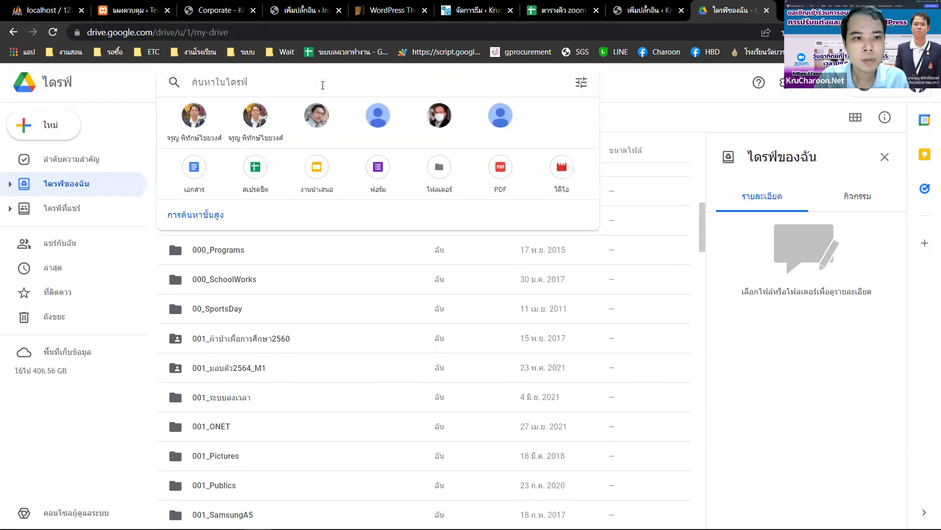
pyautogui.write('อน')
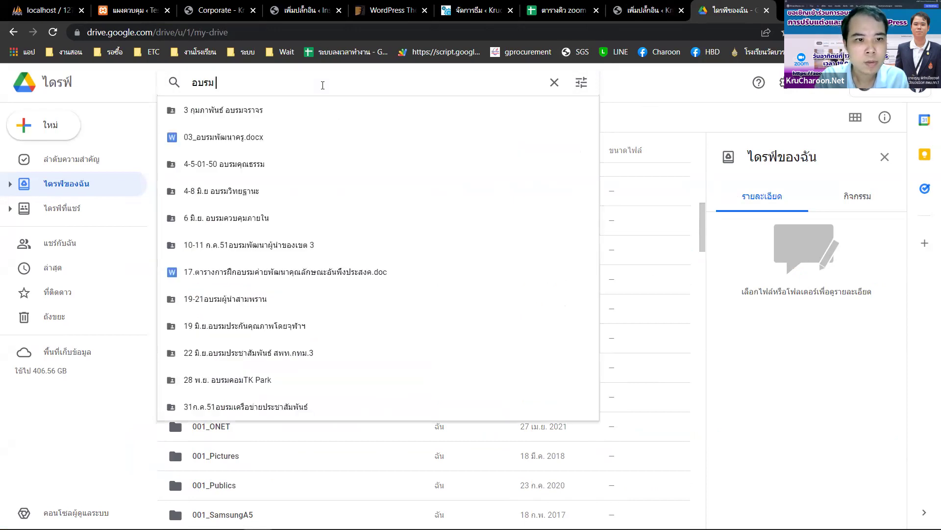
pyautogui.write('zoom')
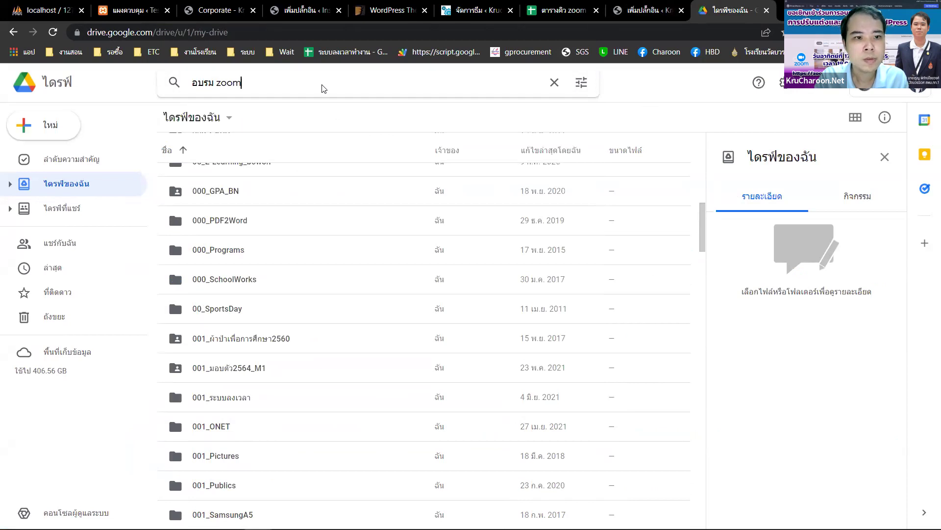
pyautogui.press('Return')
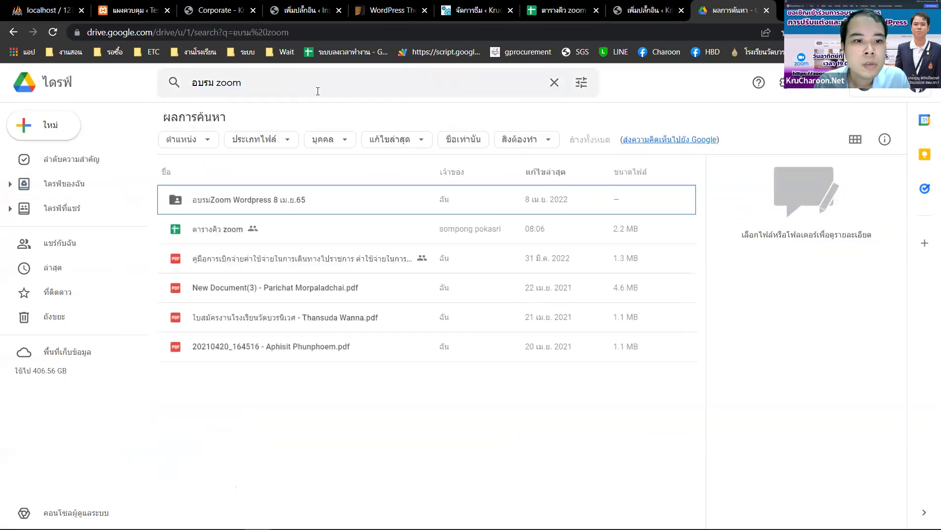
# Step: Copy the share link of the อบรมZoom Wordpress 8 เม.ย.65 folder
pyautogui.click(237, 199)
pyautogui.rightClick(237, 199)
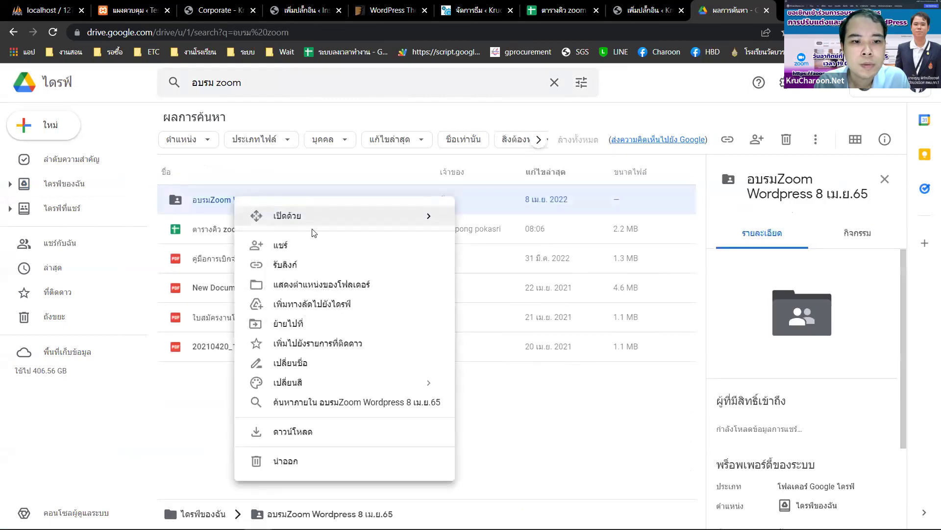
pyautogui.click(319, 267)
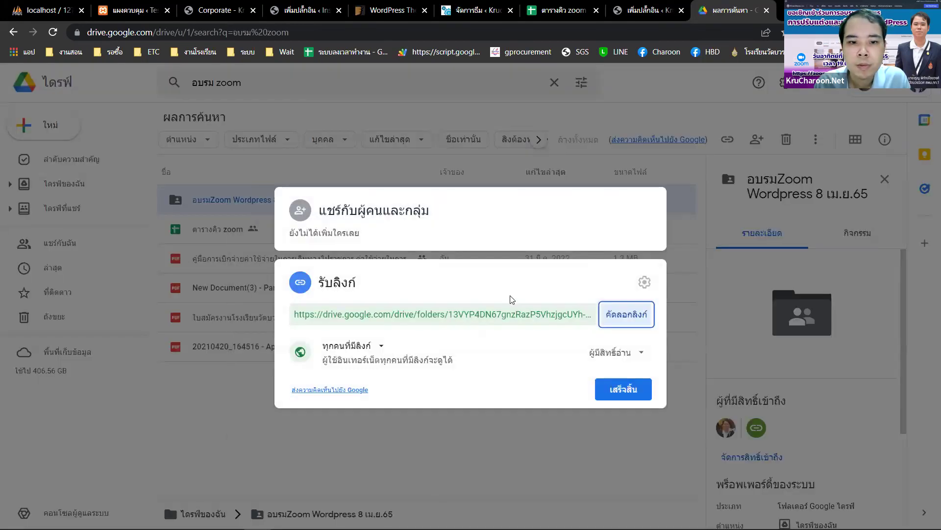
pyautogui.click(626, 316)
pyautogui.click(622, 389)
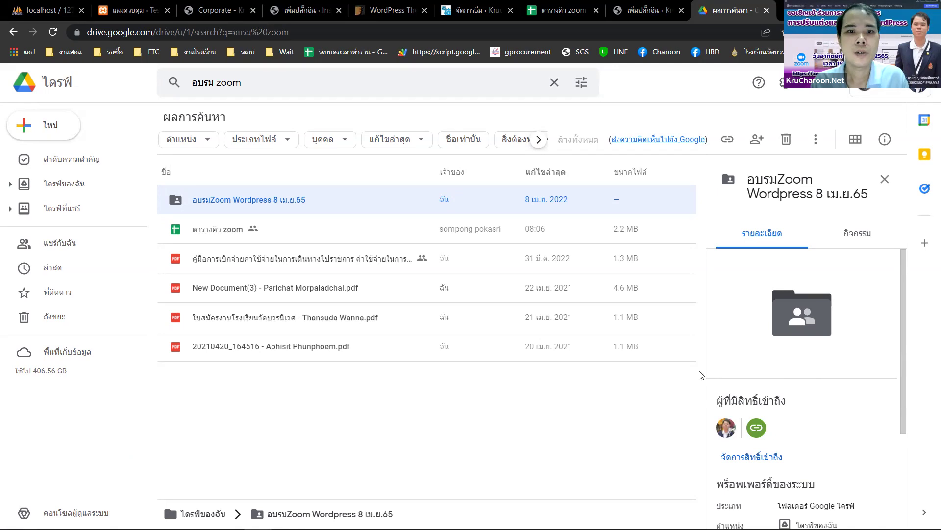
pyautogui.click(528, 420)
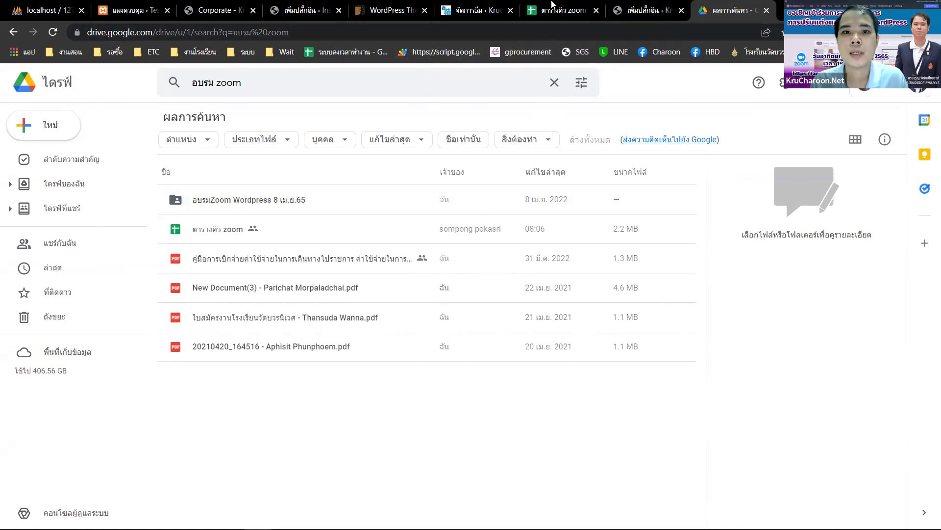
pyautogui.click(454, 7)
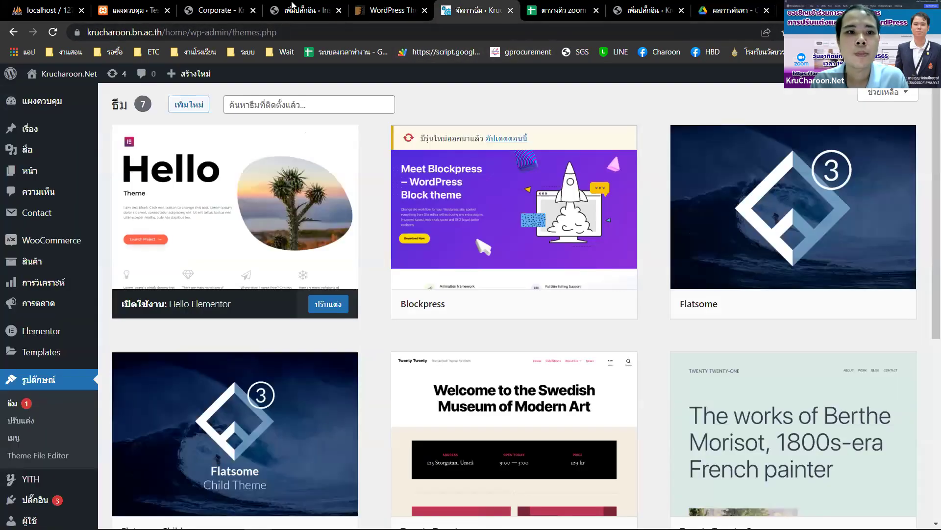
# Step: Bring up the krucharoon.com Corporate homepage tab
pyautogui.click(293, 6)
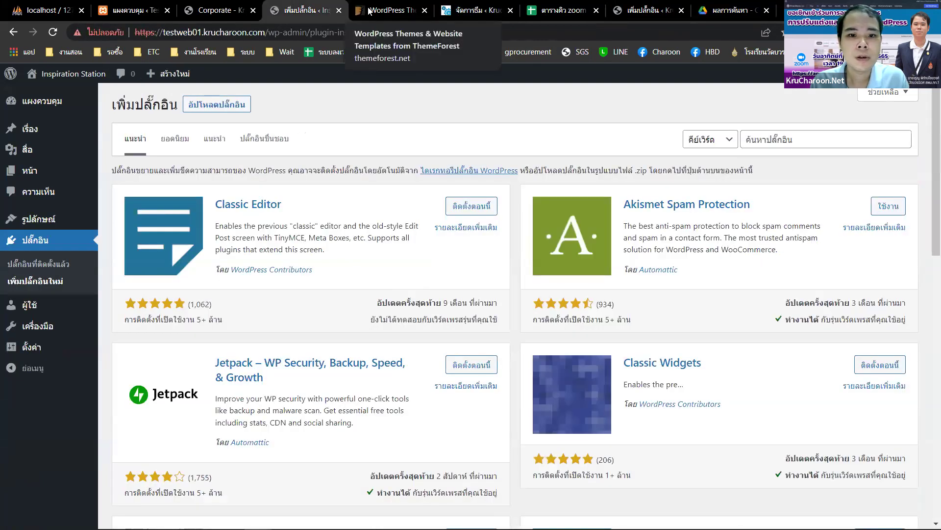
pyautogui.click(378, 10)
pyautogui.click(292, 13)
pyautogui.click(211, 11)
pyautogui.click(299, 13)
pyautogui.click(204, 12)
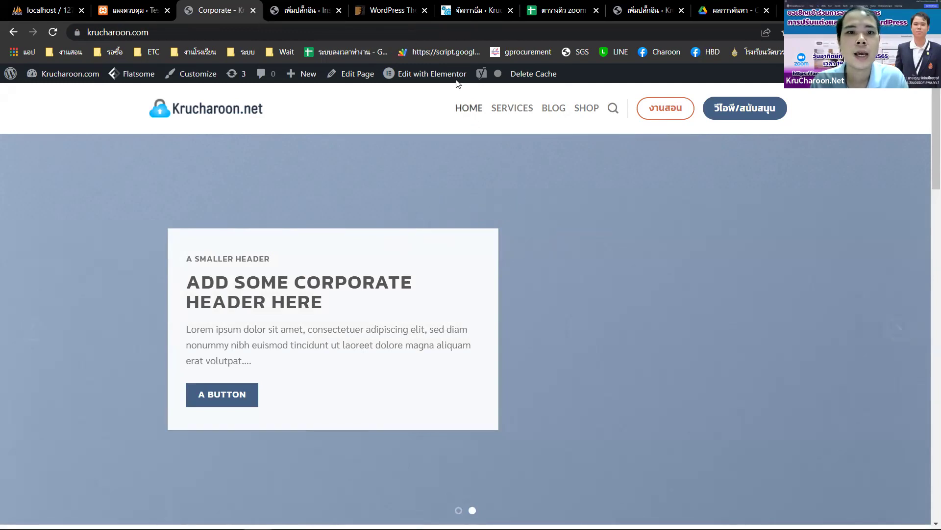
pyautogui.click(298, 6)
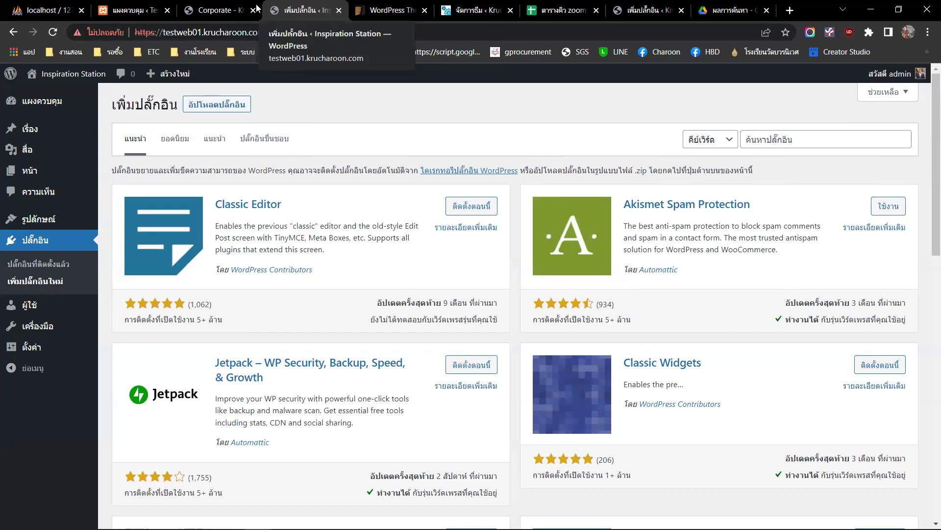
pyautogui.click(225, 9)
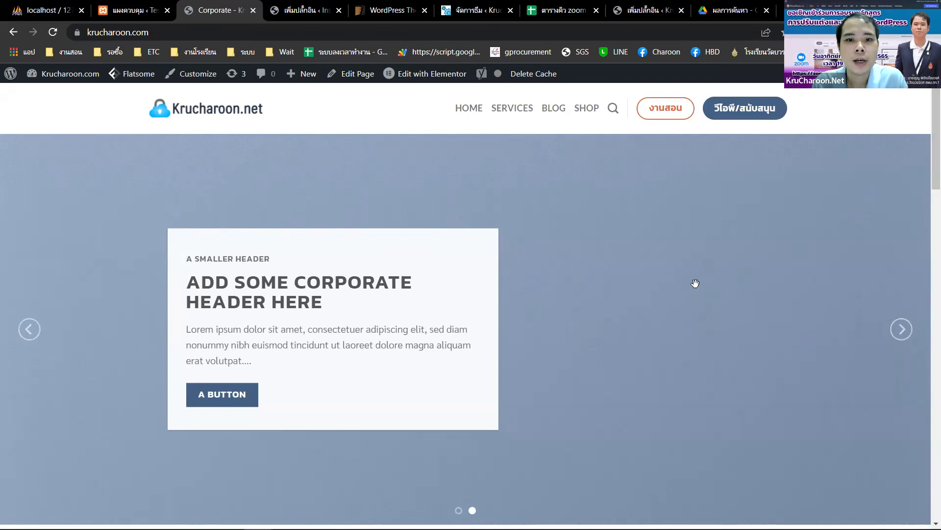
# Step: Scroll the homepage down to the footer, then drag back to the top slider
pyautogui.scroll(-2, 676, 291)
pyautogui.scroll(3, 670, 245)
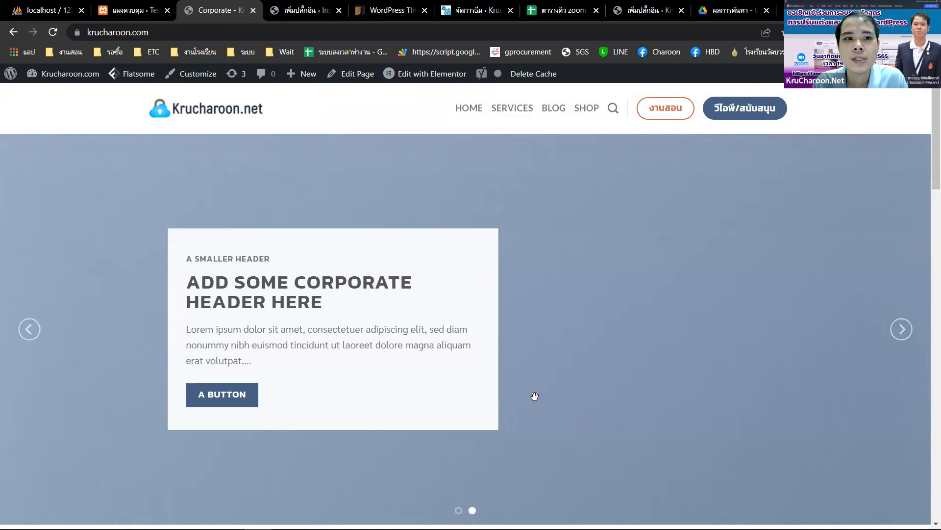
pyautogui.scroll(-1, 657, 367)
pyautogui.scroll(1, 656, 366)
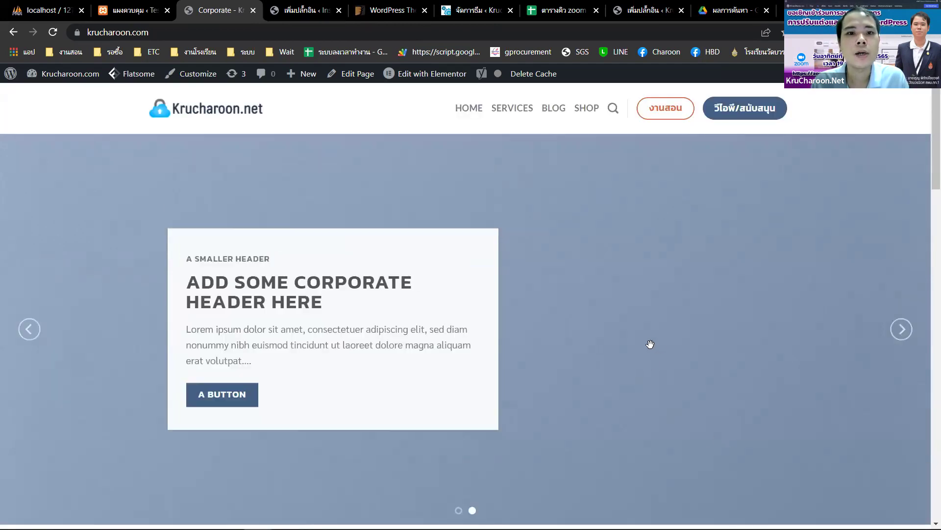
pyautogui.scroll(-1, 643, 321)
pyautogui.scroll(1, 644, 321)
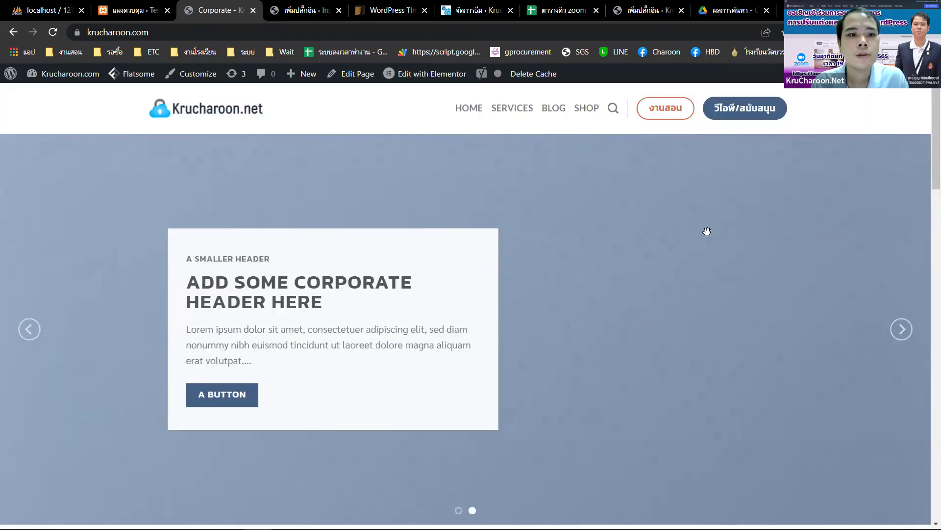
pyautogui.moveTo(351, 81)
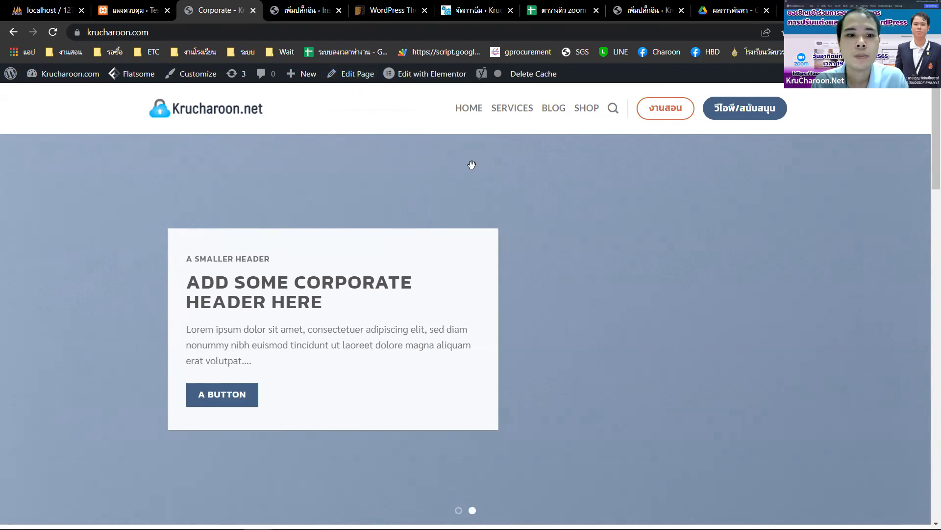
pyautogui.scroll(-5, 637, 245)
pyautogui.scroll(-2, 697, 239)
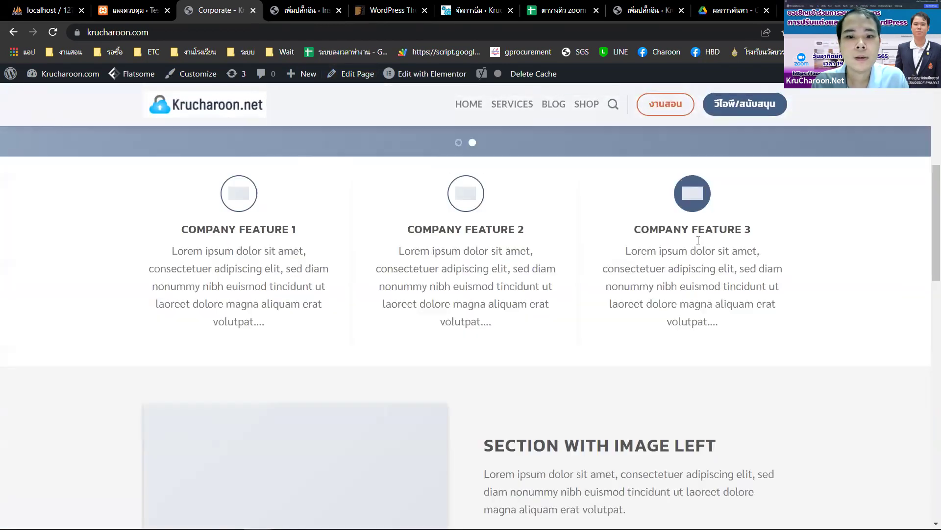
pyautogui.scroll(5, 696, 238)
pyautogui.scroll(-3, 655, 231)
pyautogui.scroll(-15, 655, 229)
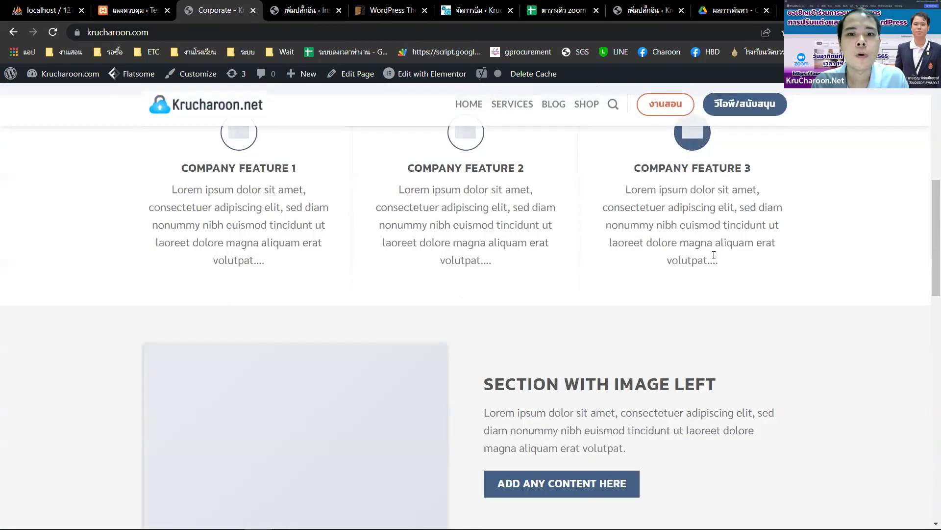
pyautogui.scroll(-6, 680, 278)
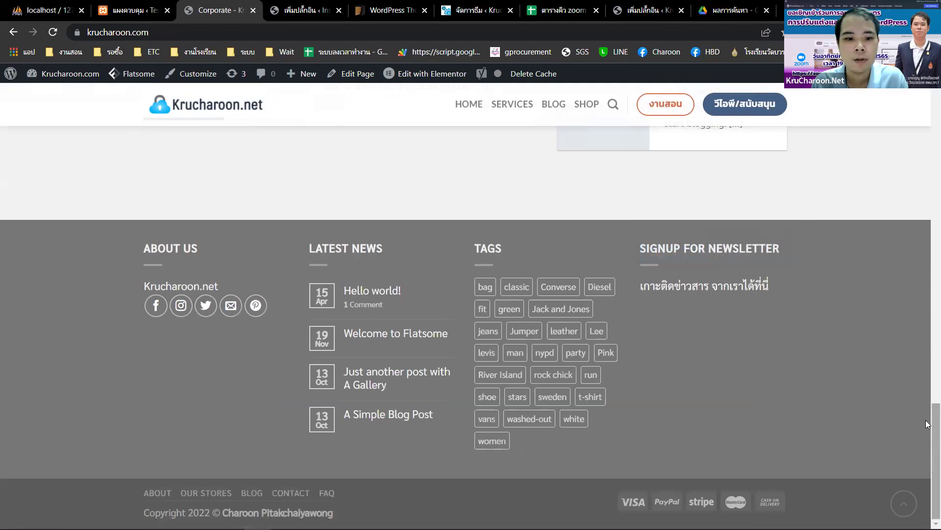
pyautogui.moveTo(927, 423); pyautogui.dragTo(927, 108)
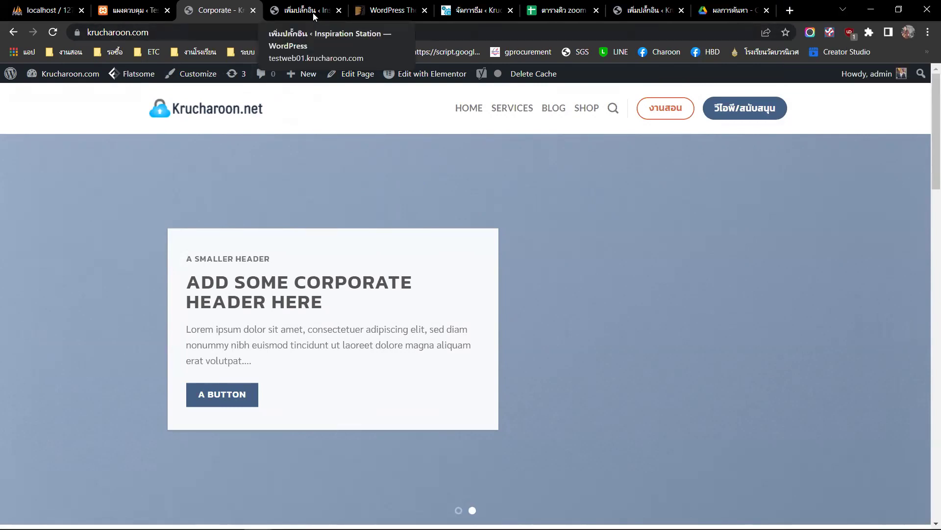
# Step: Compare the ThemeForest marketplace and krucharoon.com demo, ending on testweb01's Add Plugins page
pyautogui.click(382, 6)
pyautogui.scroll(15, 637, 221)
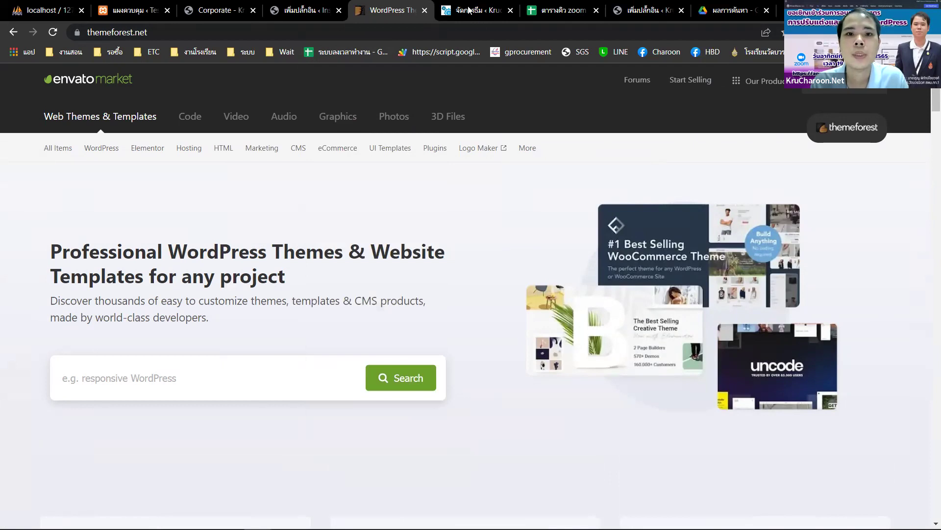
pyautogui.click(289, 6)
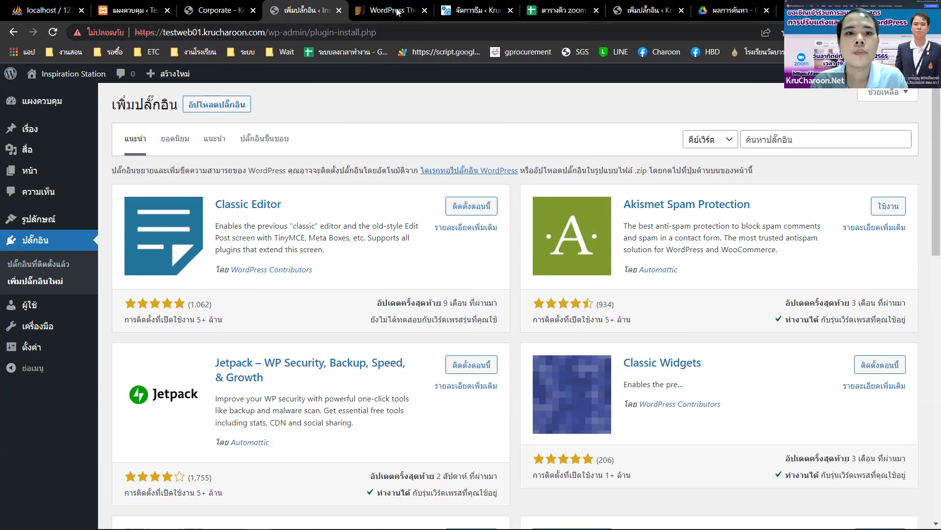
pyautogui.click(396, 10)
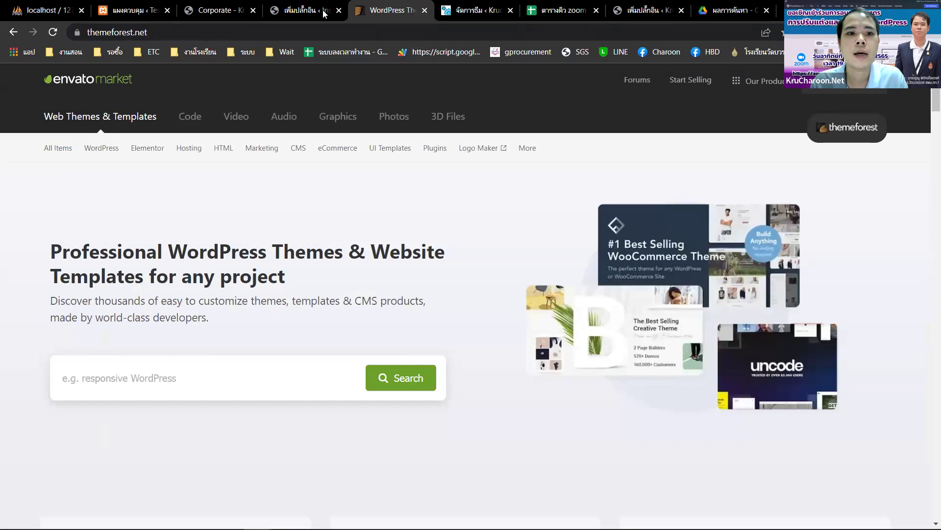
pyautogui.click(301, 10)
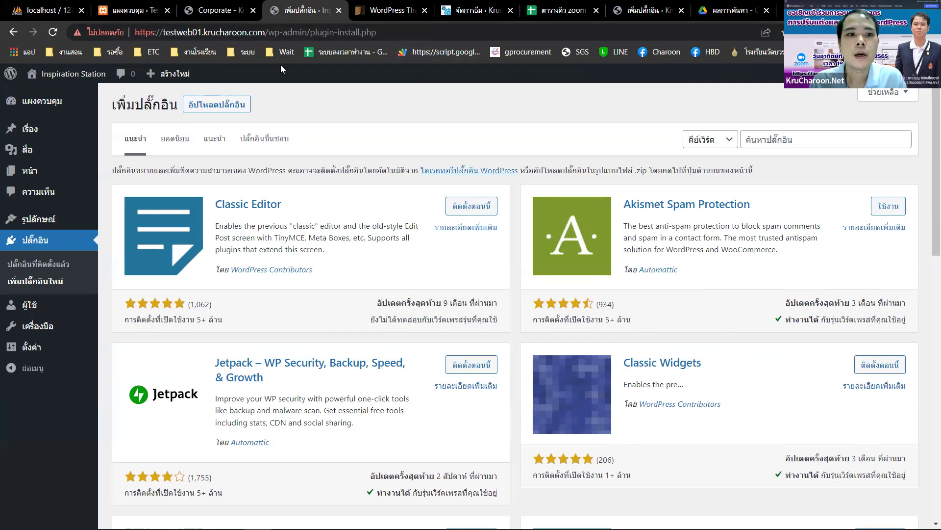
pyautogui.click(210, 6)
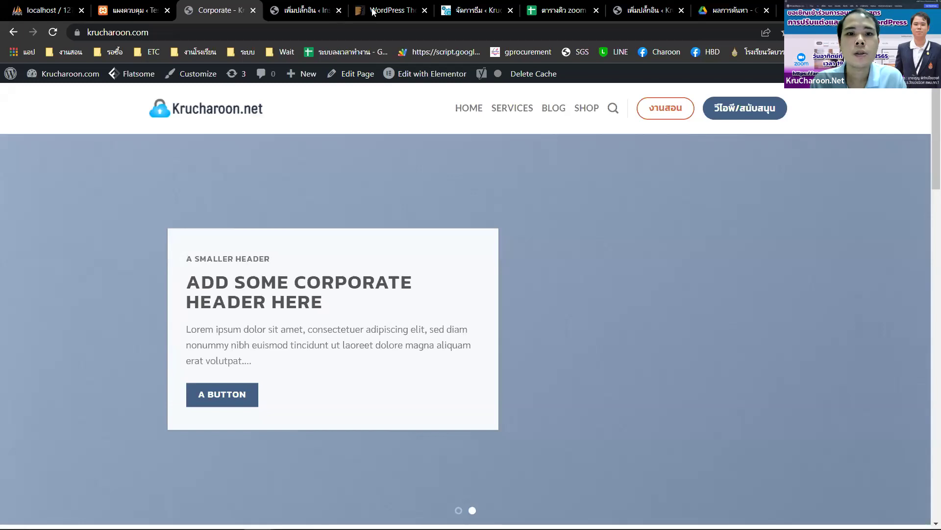
pyautogui.click(289, 10)
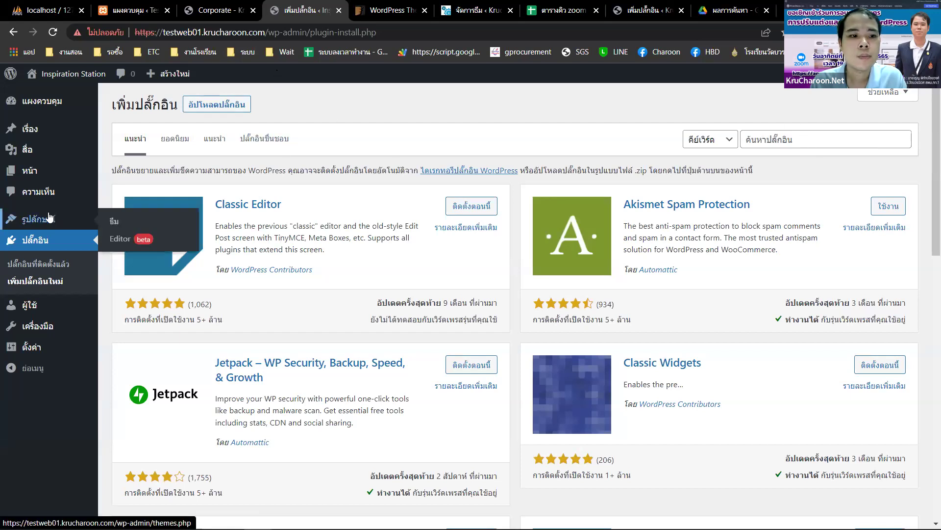
# Step: Search testweb01's installed themes for 'flatsome', finding no match
pyautogui.click(118, 221)
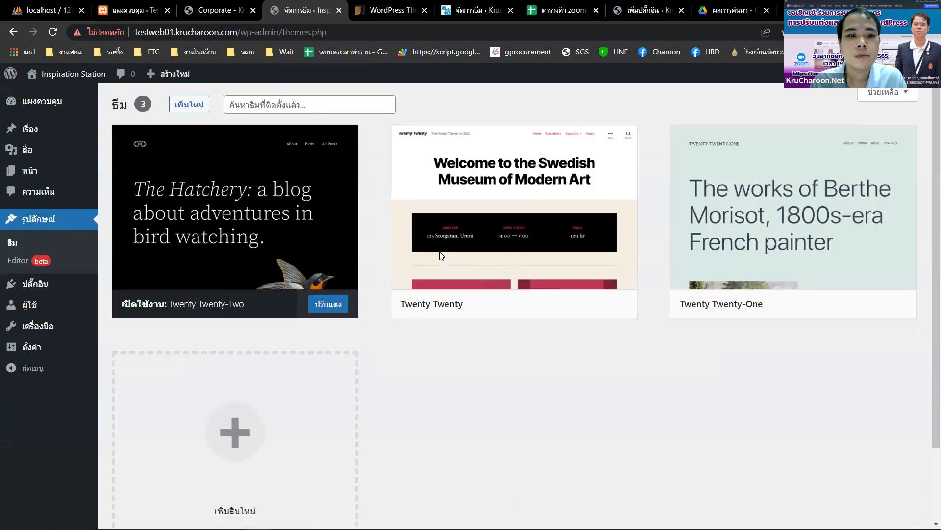
pyautogui.click(254, 104)
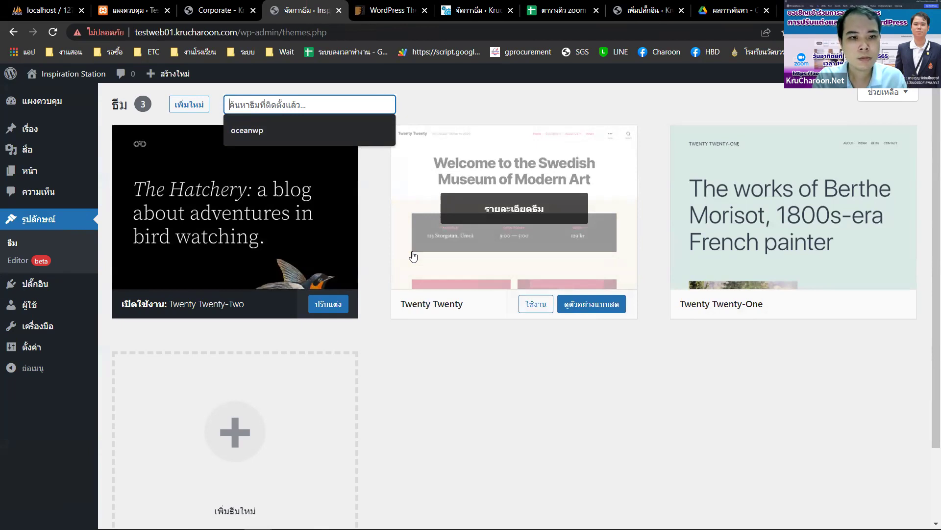
pyautogui.write('fa')
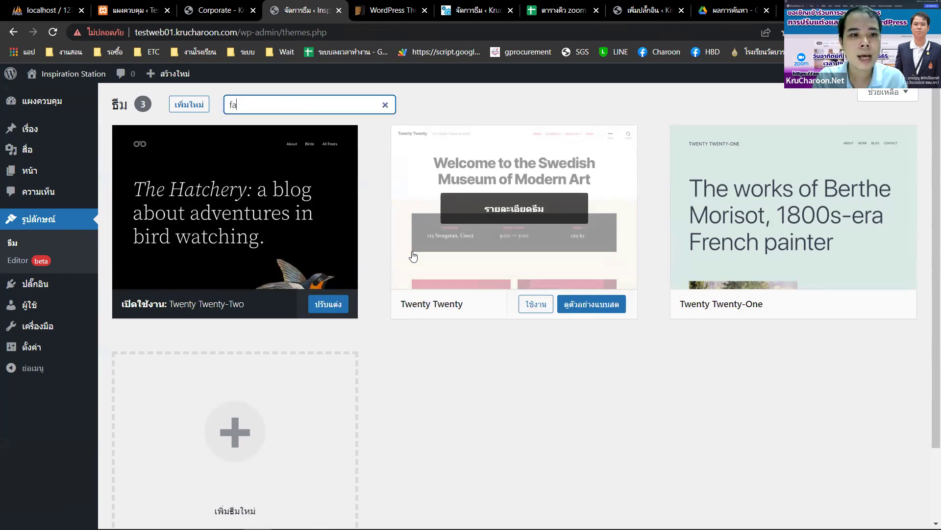
pyautogui.write('amsome')
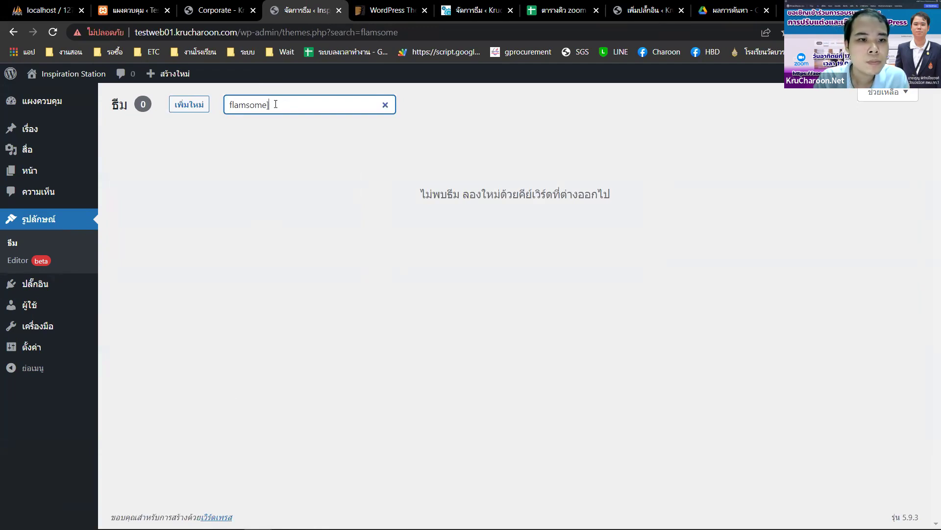
pyautogui.press('BackSpace')
pyautogui.press('BackSpace')
pyautogui.press('BackSpace')
pyautogui.press('BackSpace')
pyautogui.press('BackSpace')
pyautogui.press('BackSpace')
pyautogui.press('BackSpace')
pyautogui.press('BackSpace')
pyautogui.write('t')
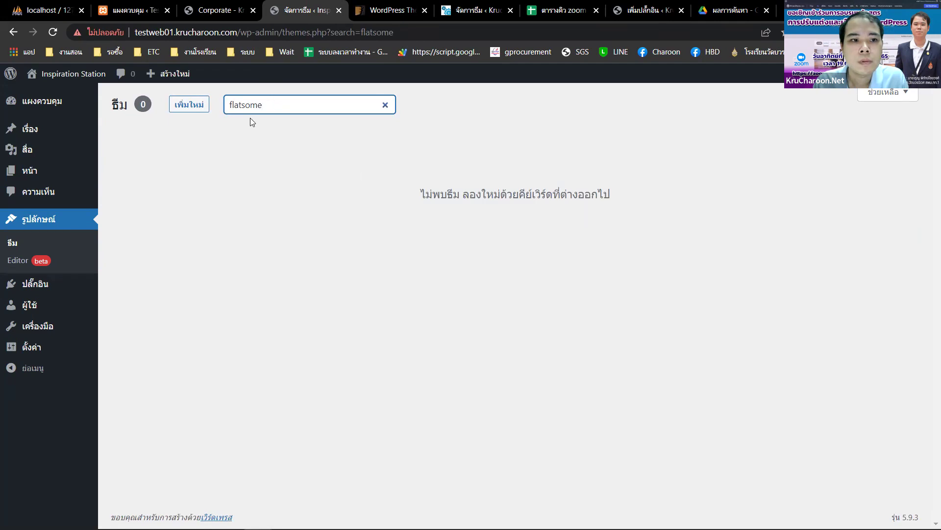
# Step: Glance over the krucharoon.com demo site, then go to ThemeForest
pyautogui.click(240, 6)
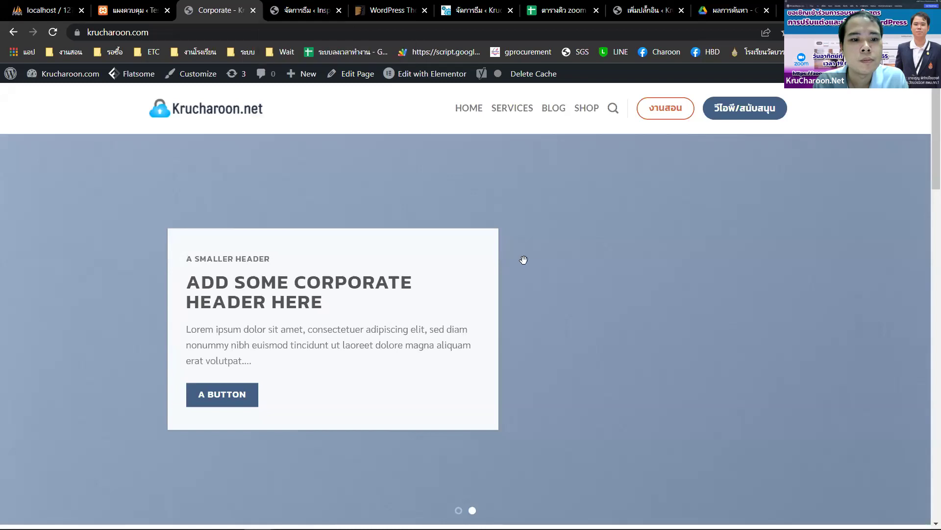
pyautogui.scroll(-5, 549, 304)
pyautogui.scroll(-15, 551, 307)
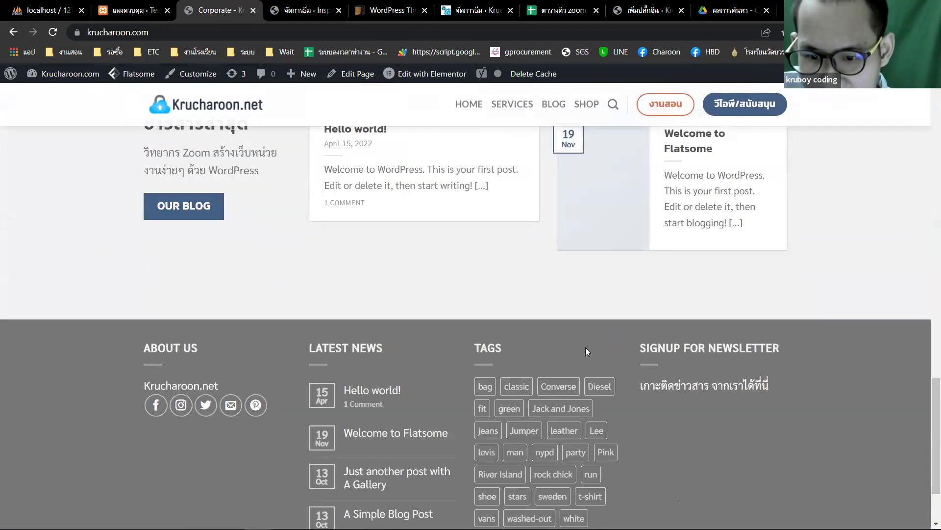
pyautogui.click(388, 10)
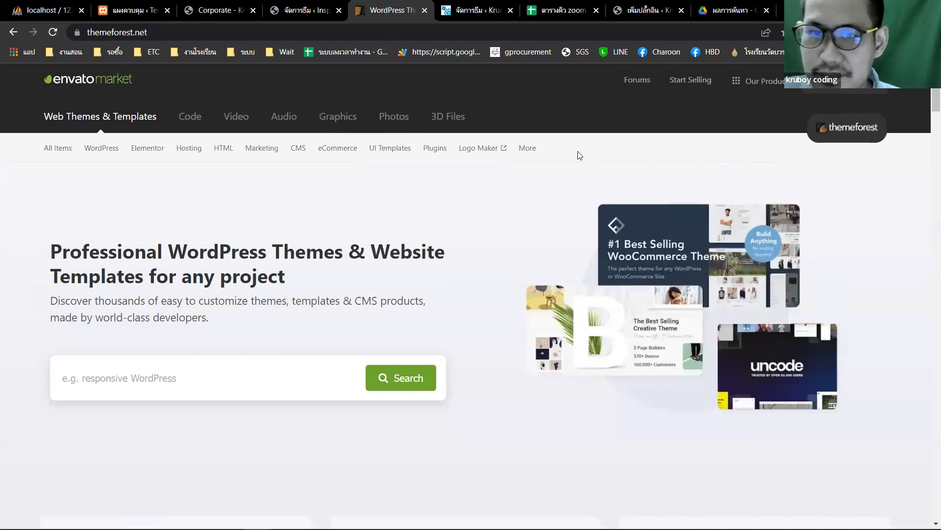
pyautogui.scroll(-1, 376, 175)
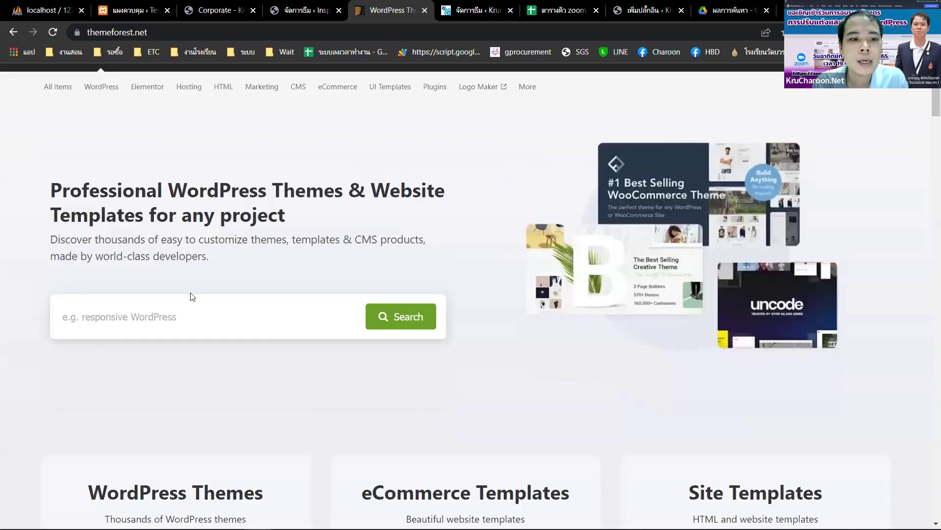
# Step: Search ThemeForest for 'flat' and copy the flatsome results page address
pyautogui.click(166, 307)
pyautogui.write('flas')
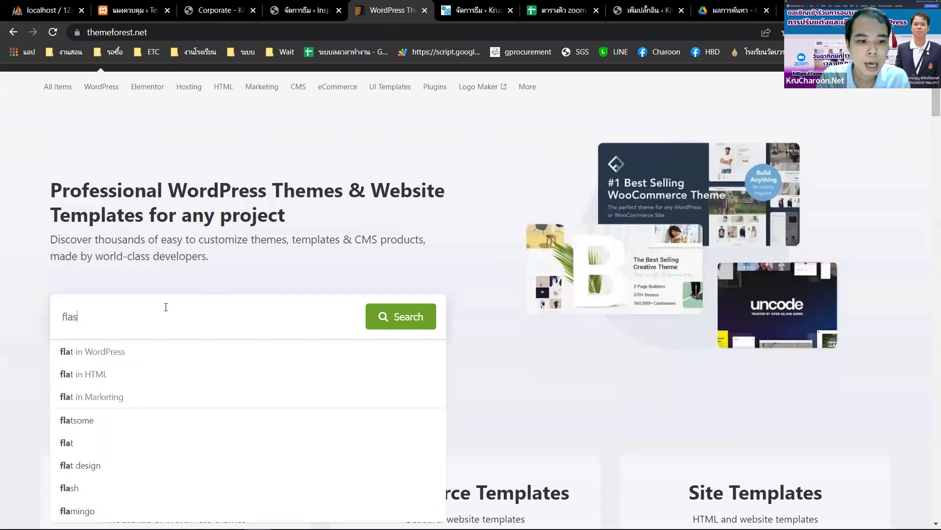
pyautogui.press('BackSpace')
pyautogui.write('t')
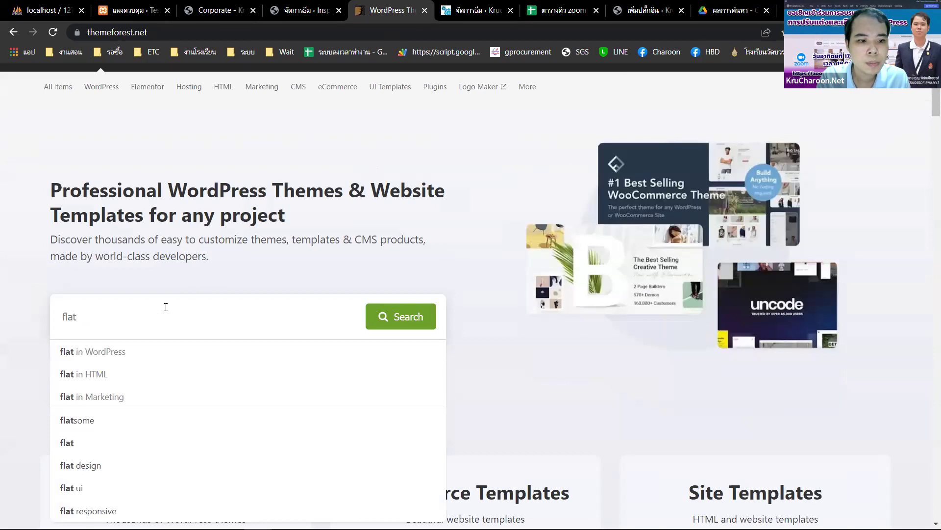
pyautogui.click(95, 423)
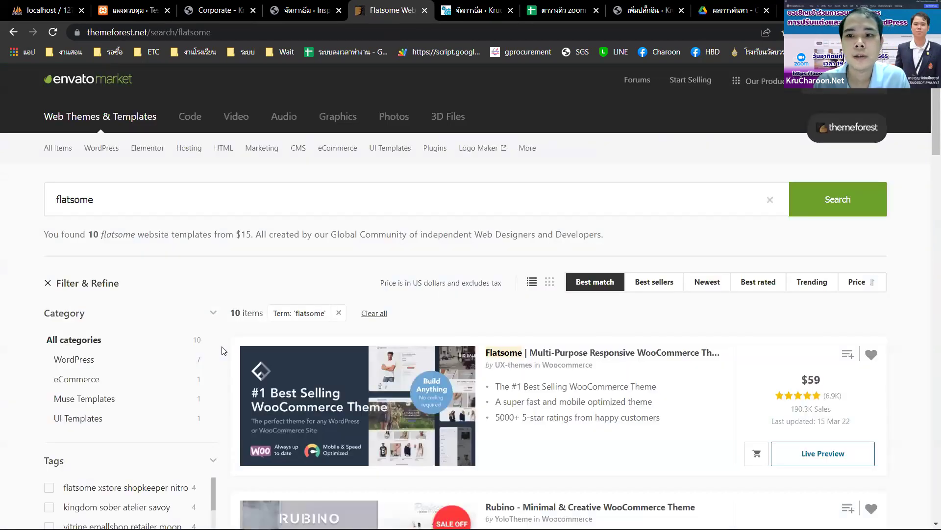
pyautogui.scroll(-3, 252, 332)
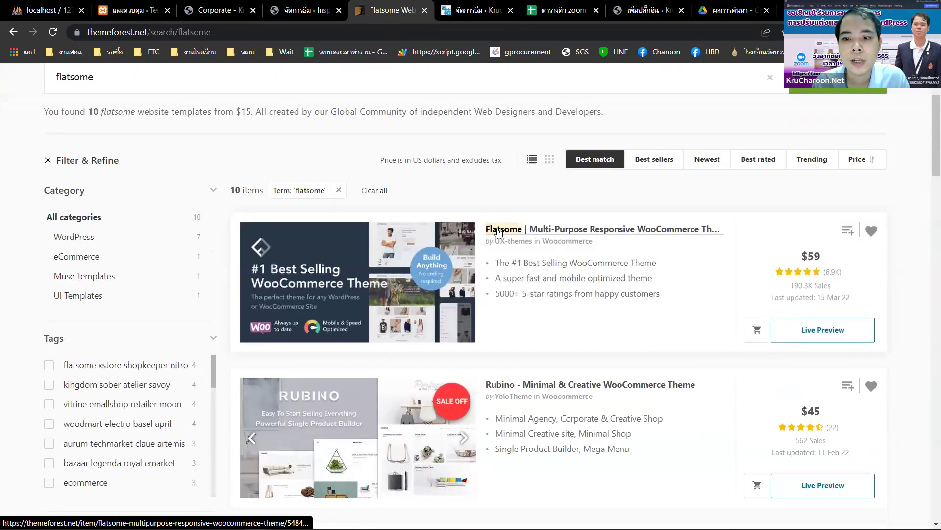
pyautogui.scroll(3, 487, 247)
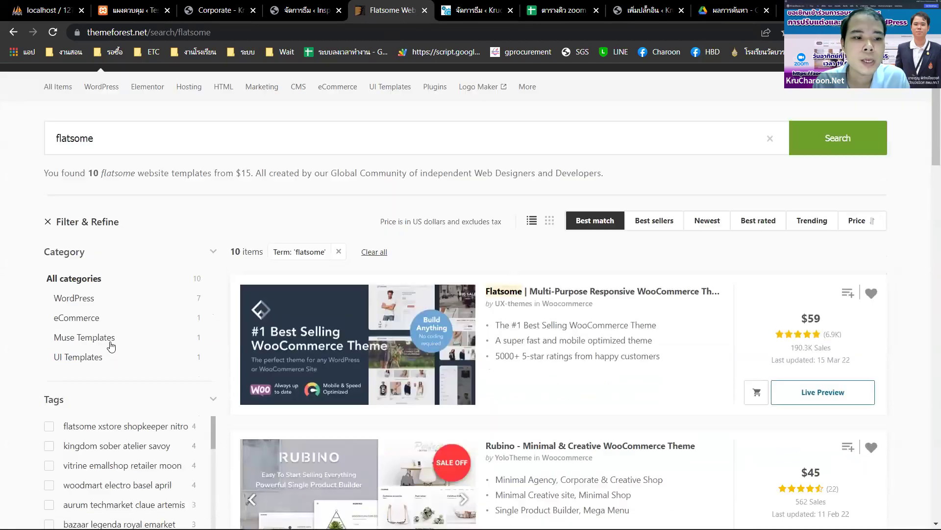
pyautogui.scroll(-1, 111, 341)
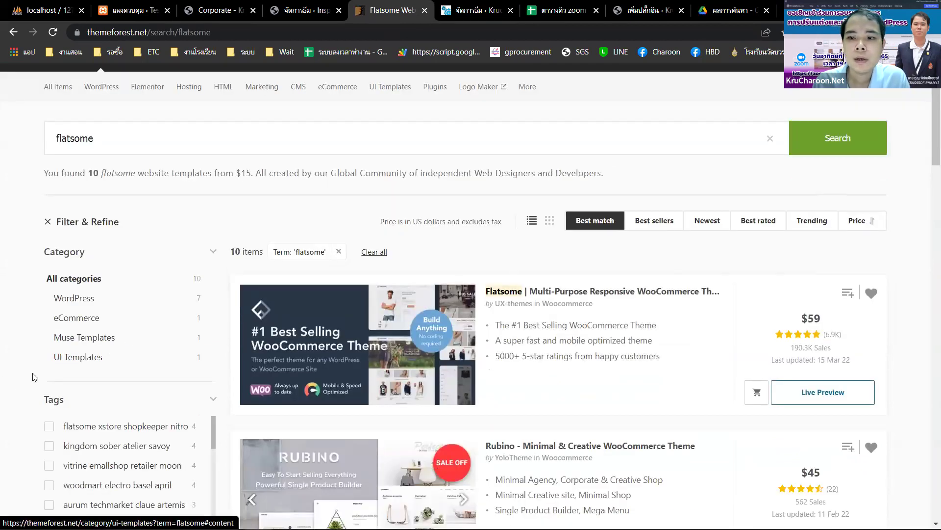
pyautogui.scroll(-1, 198, 299)
pyautogui.scroll(2, 185, 310)
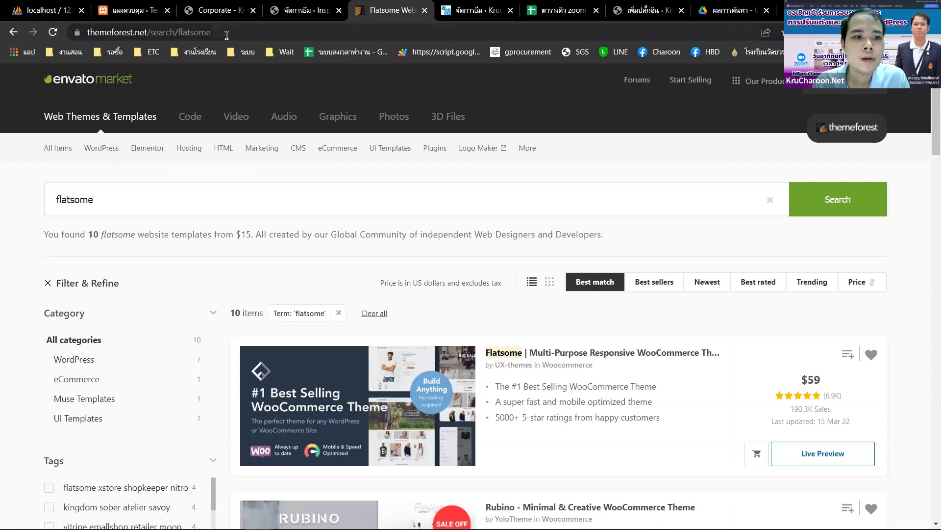
pyautogui.click(255, 36)
pyautogui.rightClick(256, 38)
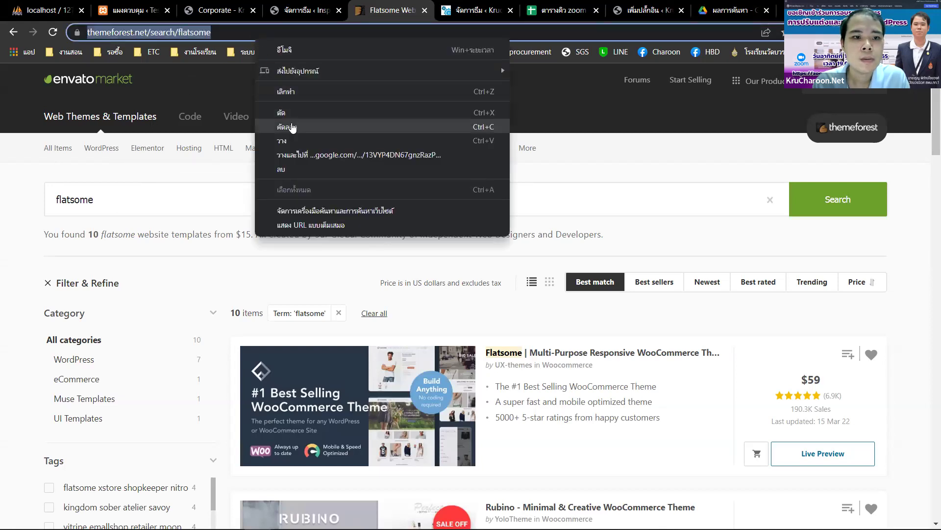
pyautogui.click(292, 128)
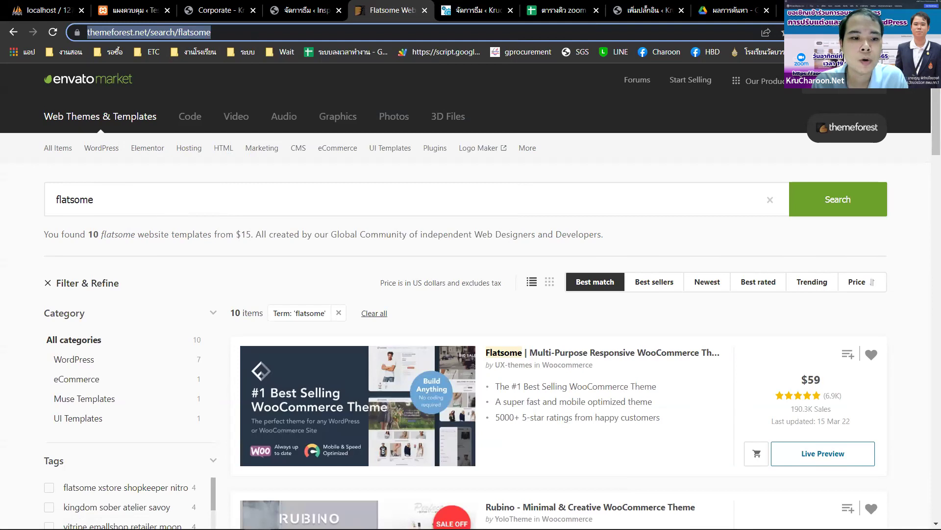
# Step: Browse the results and open the Flatsome Multi-Purpose WooCommerce theme's item page
pyautogui.scroll(-2, 699, 319)
pyautogui.scroll(1, 699, 319)
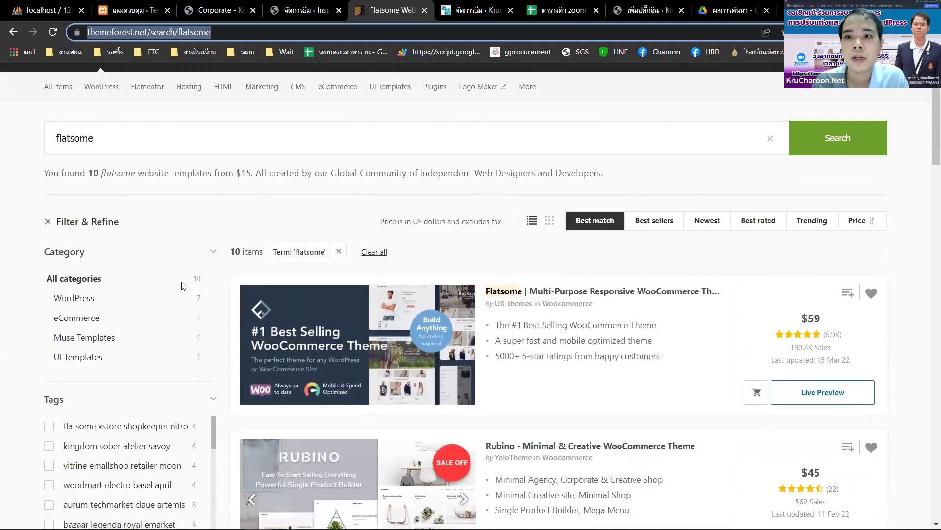
pyautogui.scroll(2, 300, 235)
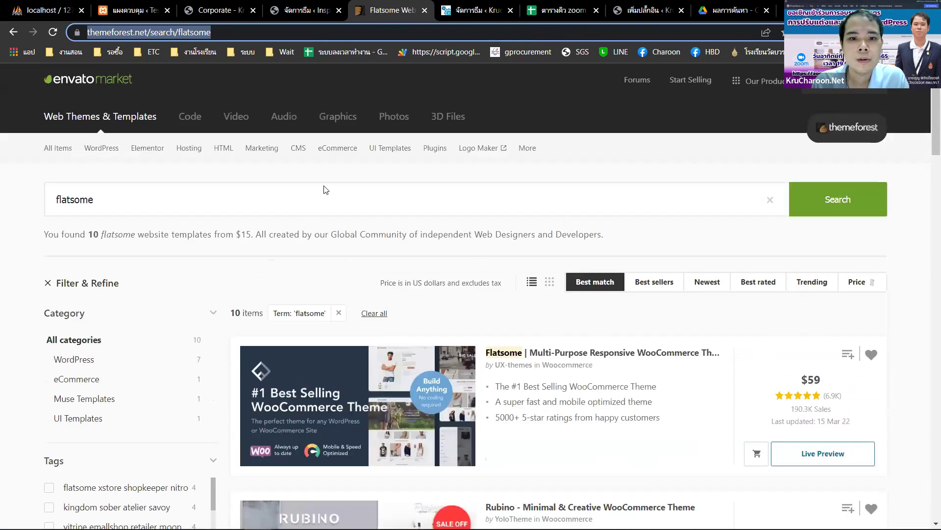
pyautogui.scroll(-2, 413, 216)
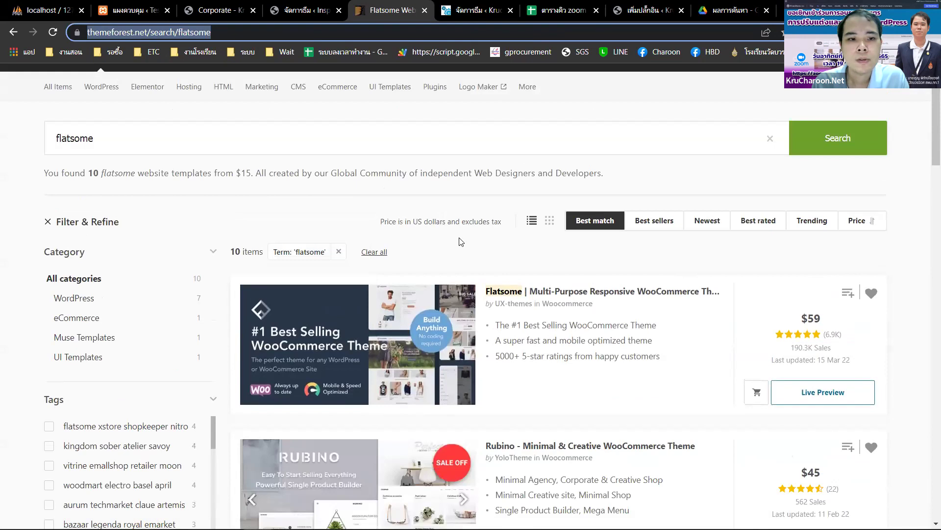
pyautogui.scroll(-3, 681, 304)
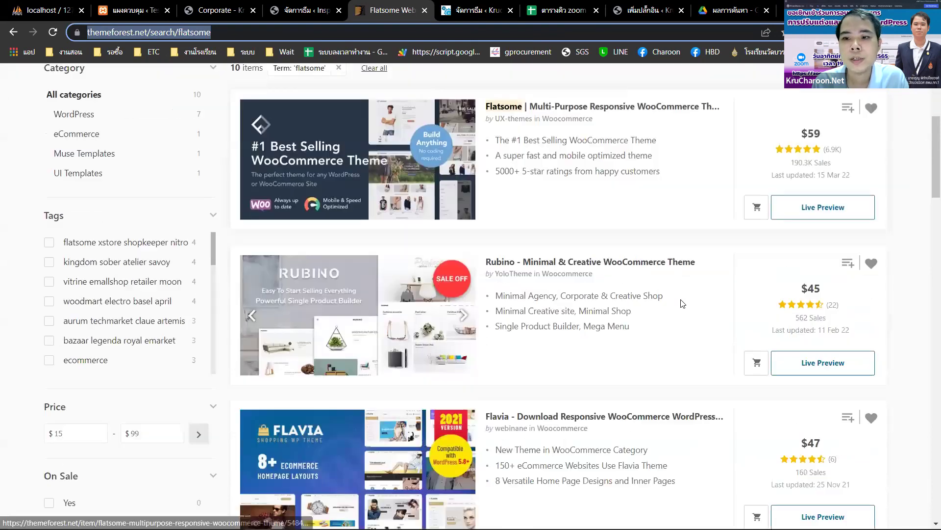
pyautogui.scroll(2, 800, 291)
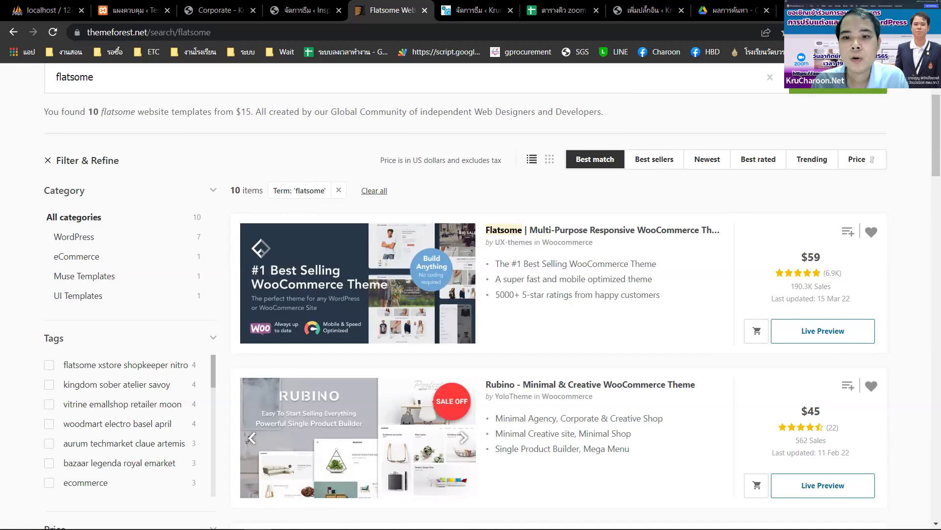
pyautogui.click(670, 229)
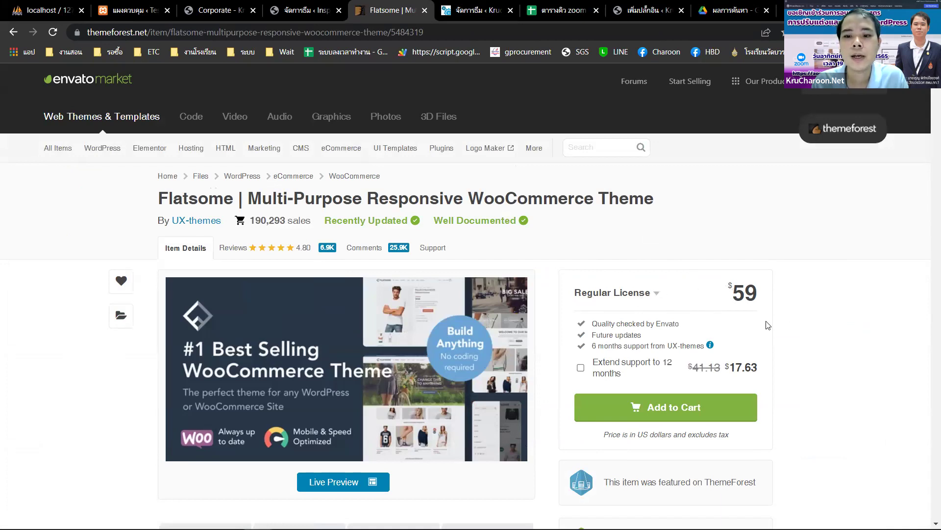
# Step: Google Flatsome's $59 price to get about 1,978.80 baht, then return to its page
pyautogui.moveTo(728, 291); pyautogui.dragTo(766, 295)
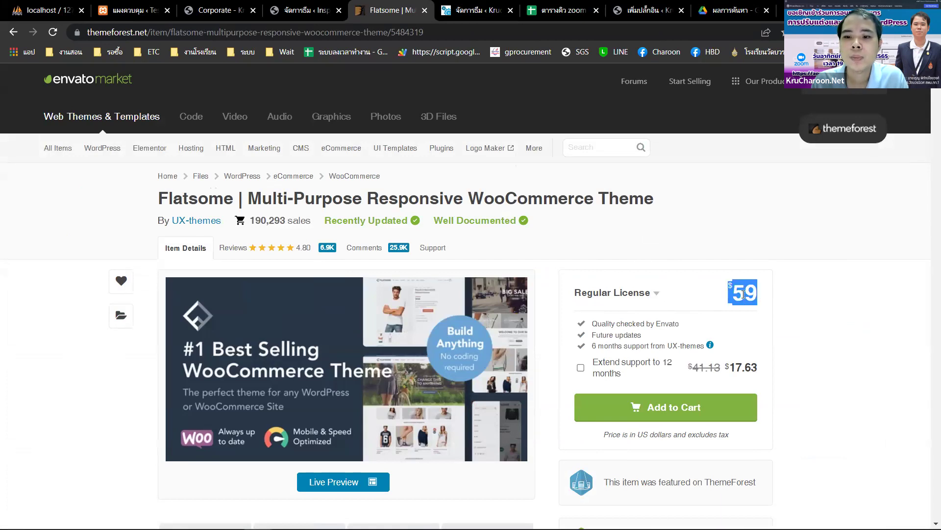
pyautogui.rightClick(743, 295)
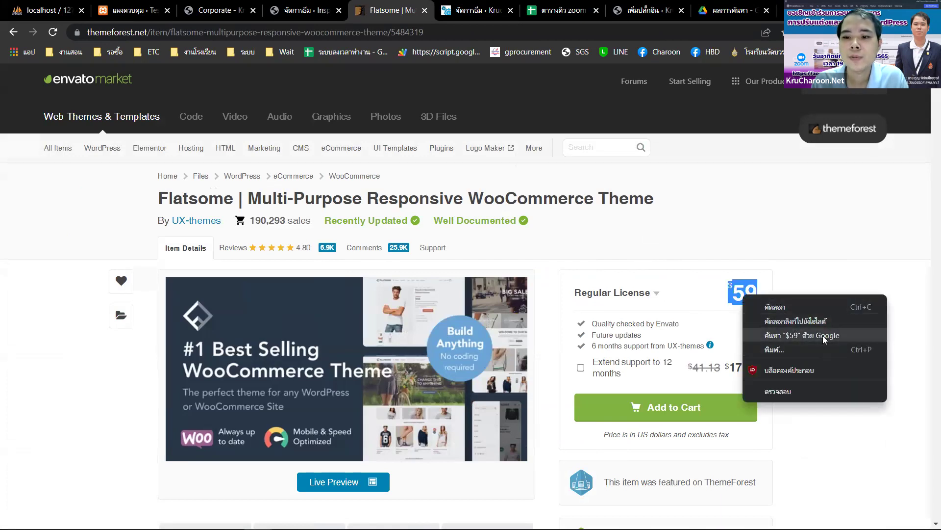
pyautogui.click(823, 336)
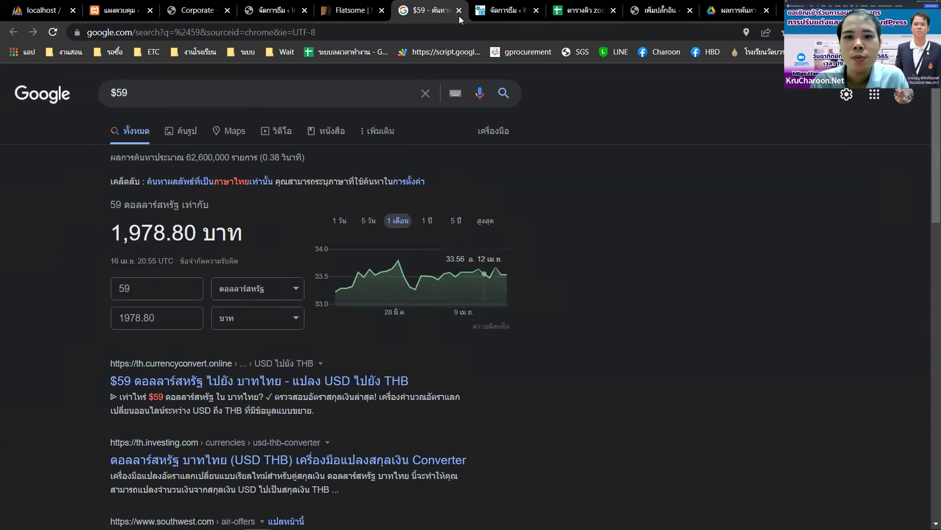
pyautogui.click(365, 10)
pyautogui.scroll(-2, 645, 241)
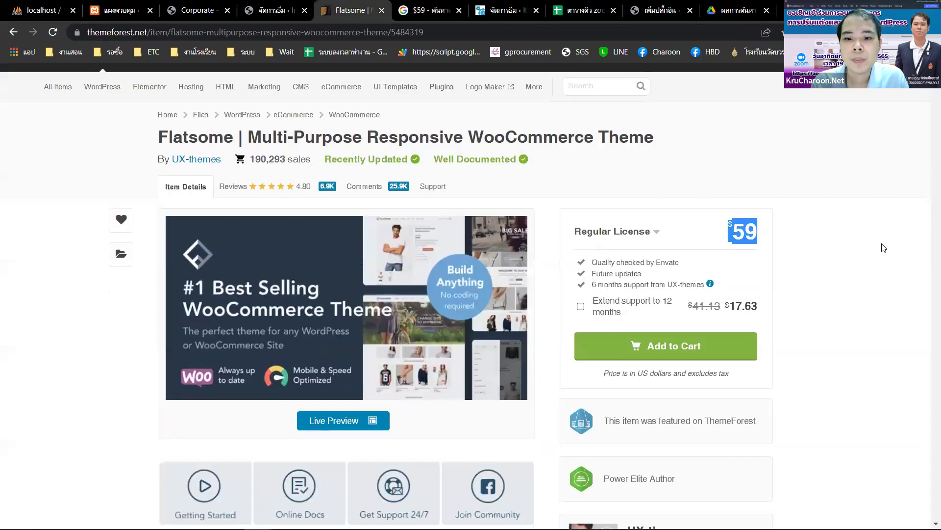
pyautogui.scroll(-1, 698, 300)
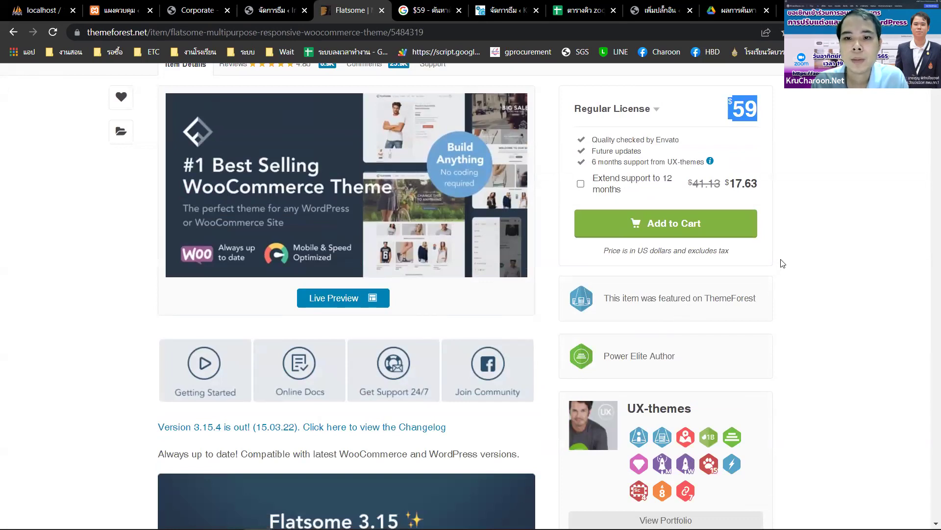
pyautogui.scroll(1, 782, 264)
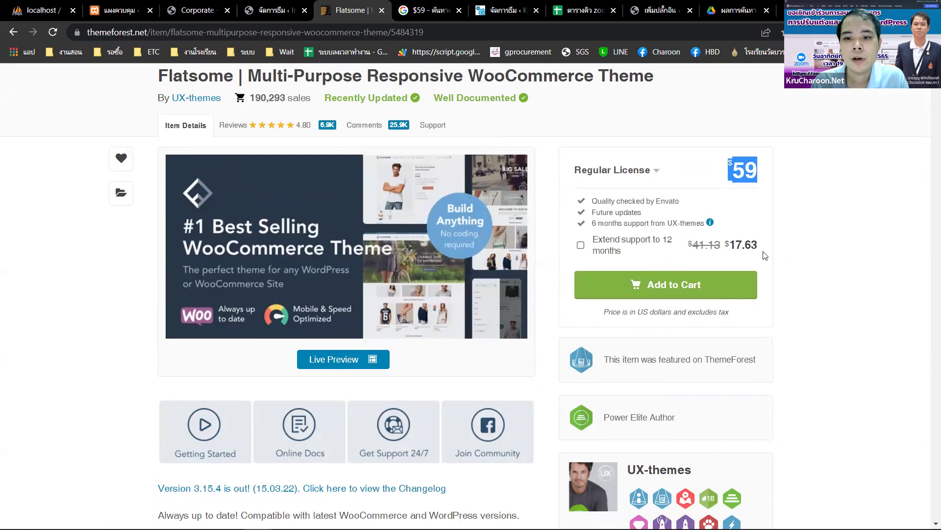
pyautogui.moveTo(764, 245); pyautogui.dragTo(723, 245)
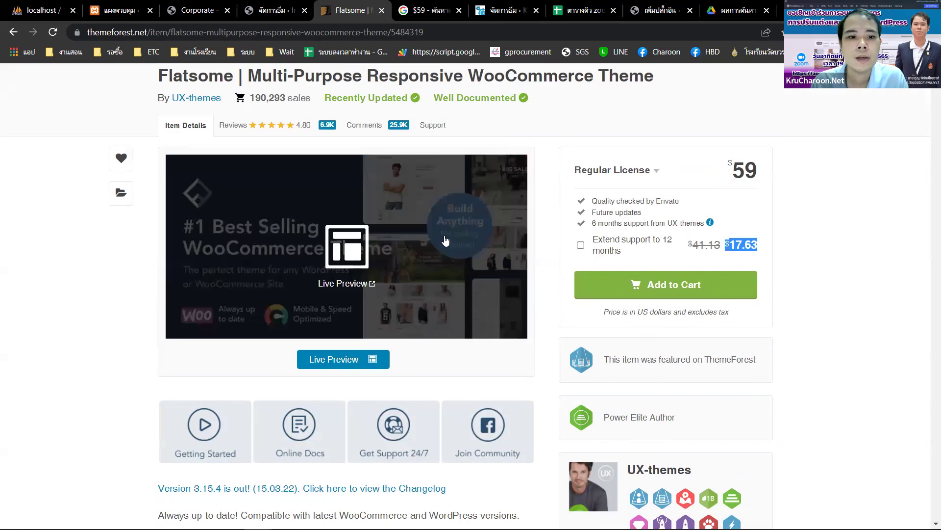
pyautogui.scroll(-3, 785, 245)
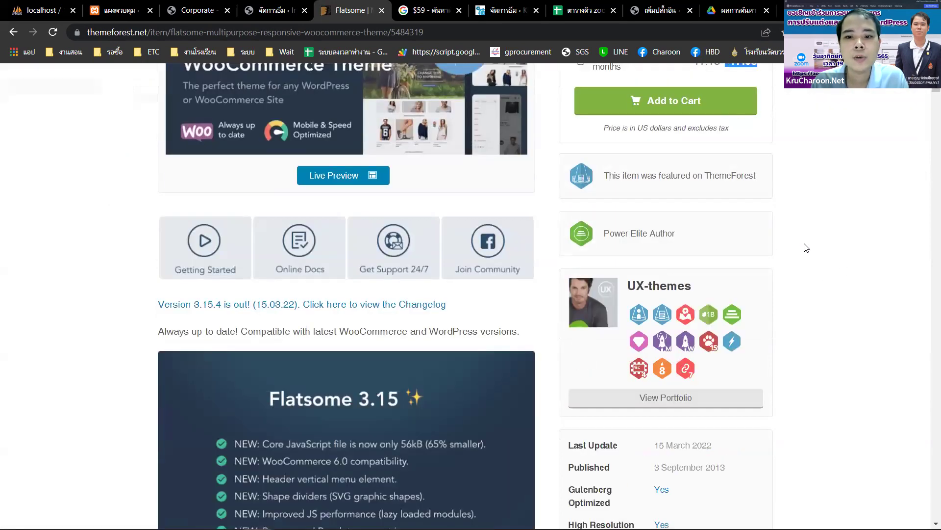
pyautogui.scroll(2, 773, 249)
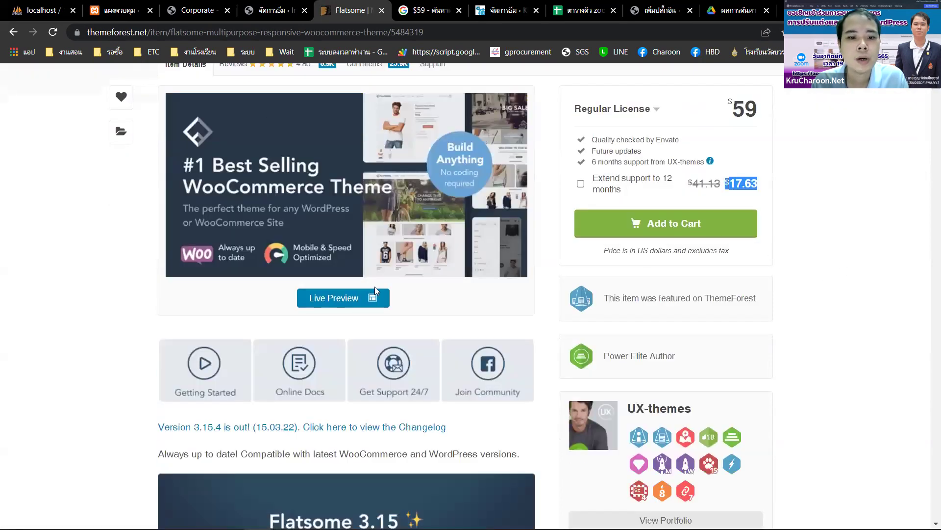
# Step: Open Flatsome's live preview and scroll through its demo gallery
pyautogui.click(336, 300)
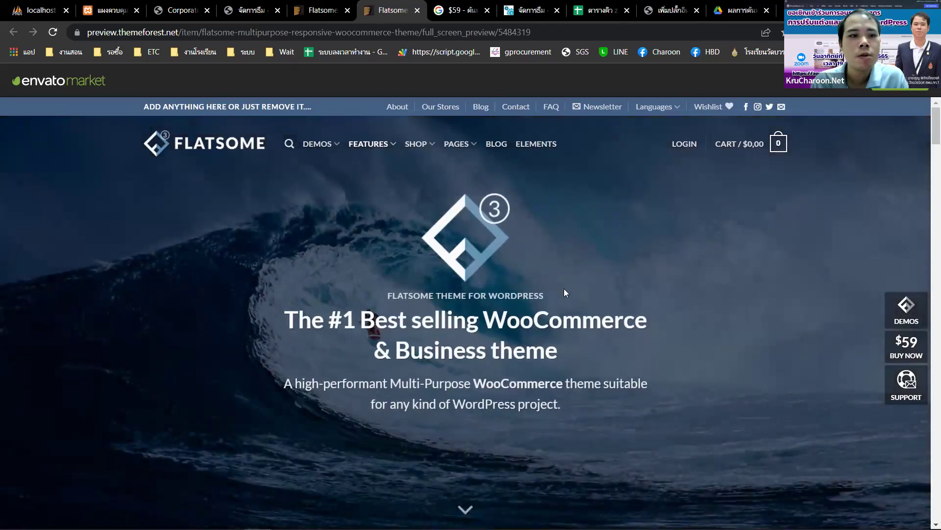
pyautogui.scroll(-6, 572, 289)
pyautogui.scroll(3, 583, 289)
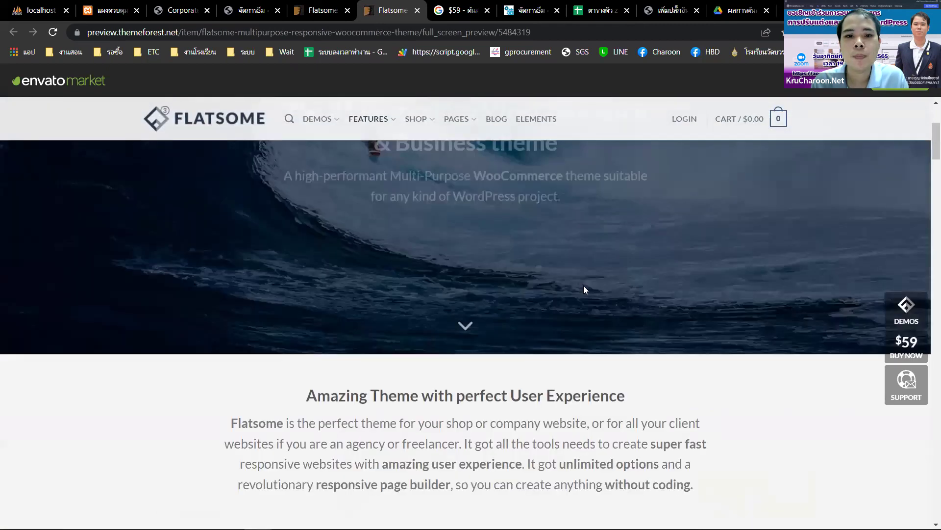
pyautogui.scroll(4, 584, 286)
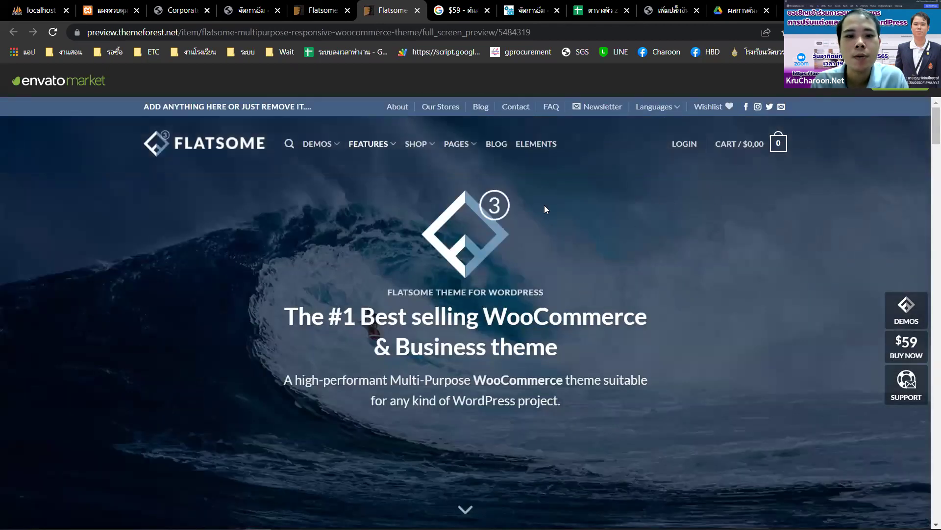
pyautogui.moveTo(766, 152)
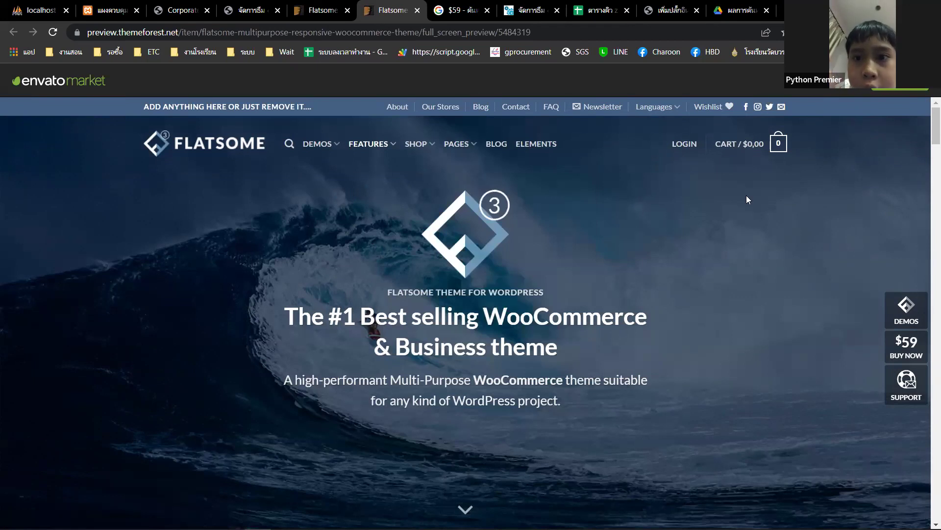
pyautogui.scroll(-20, 590, 239)
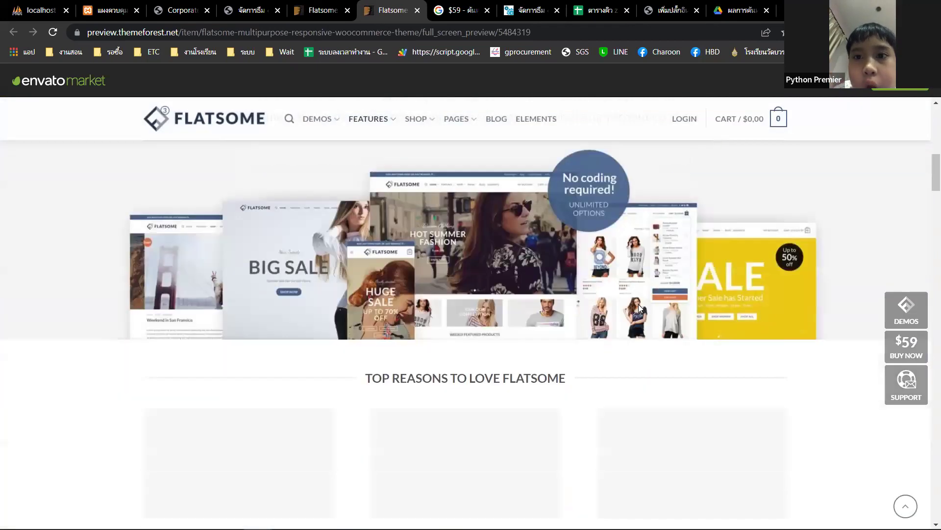
pyautogui.scroll(-5, 630, 322)
pyautogui.scroll(-15, 684, 326)
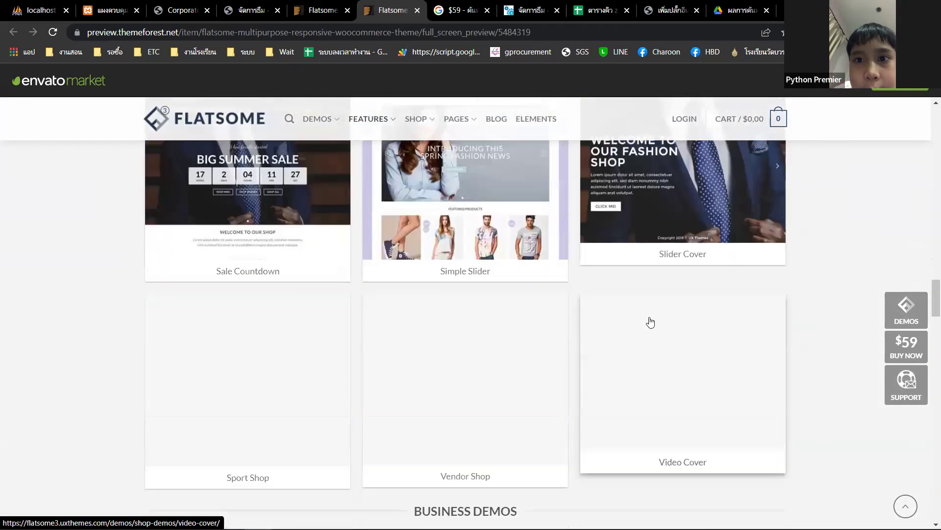
pyautogui.scroll(-12, 928, 429)
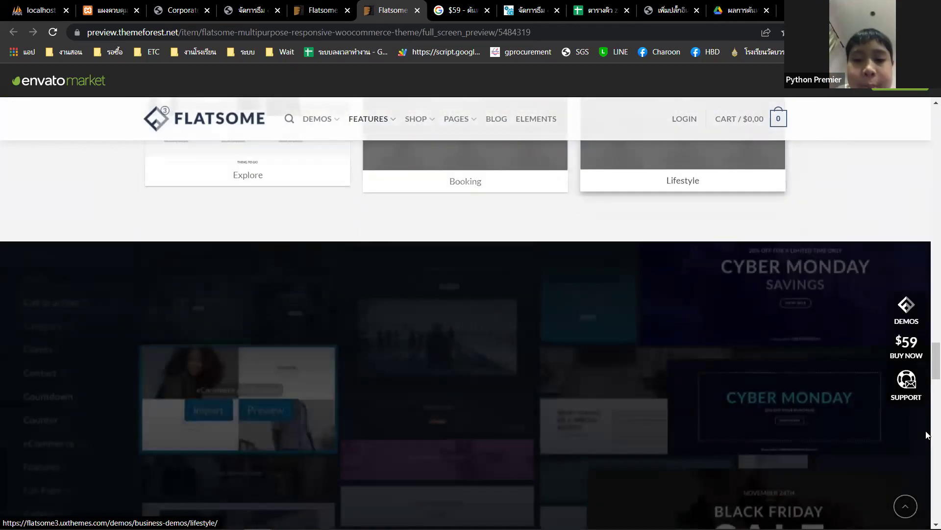
pyautogui.scroll(-5, 471, 314)
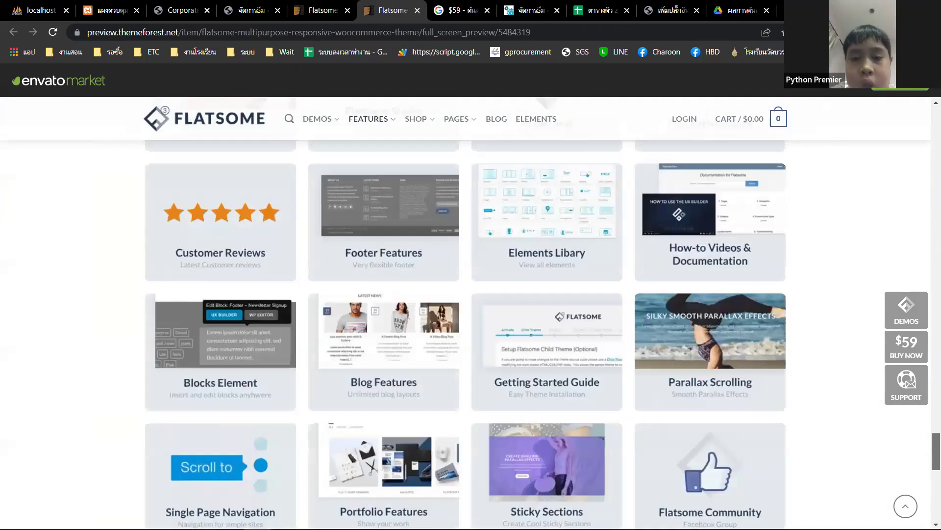
pyautogui.scroll(20, 471, 313)
pyautogui.scroll(20, 926, 337)
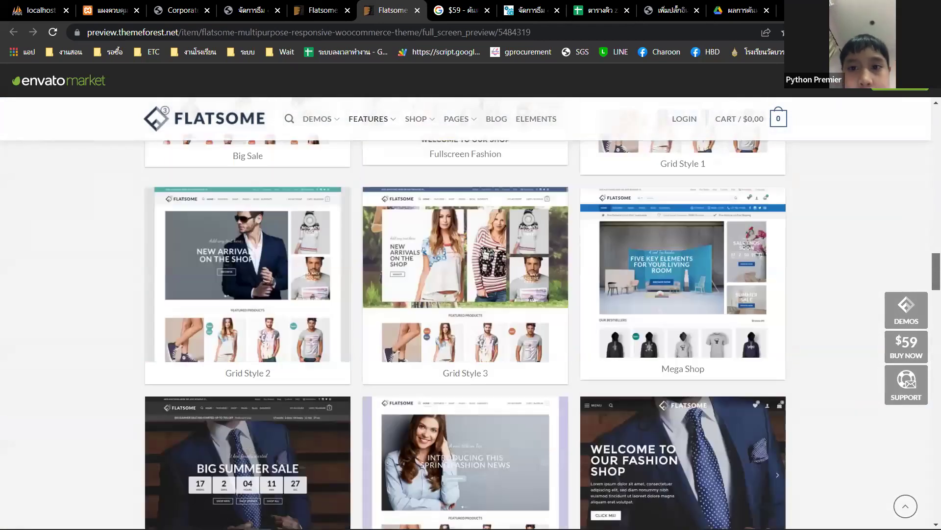
pyautogui.scroll(-4, 925, 337)
pyautogui.scroll(-15, 925, 337)
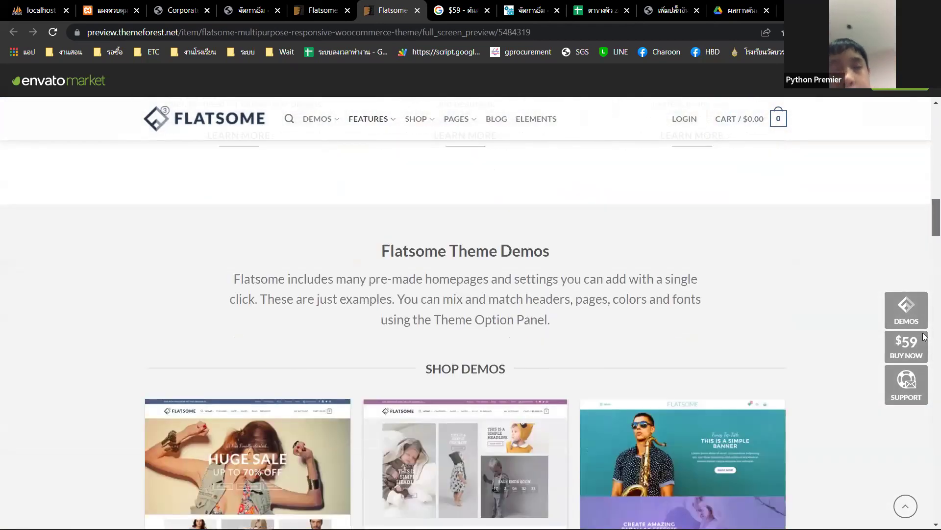
pyautogui.scroll(-20, 916, 383)
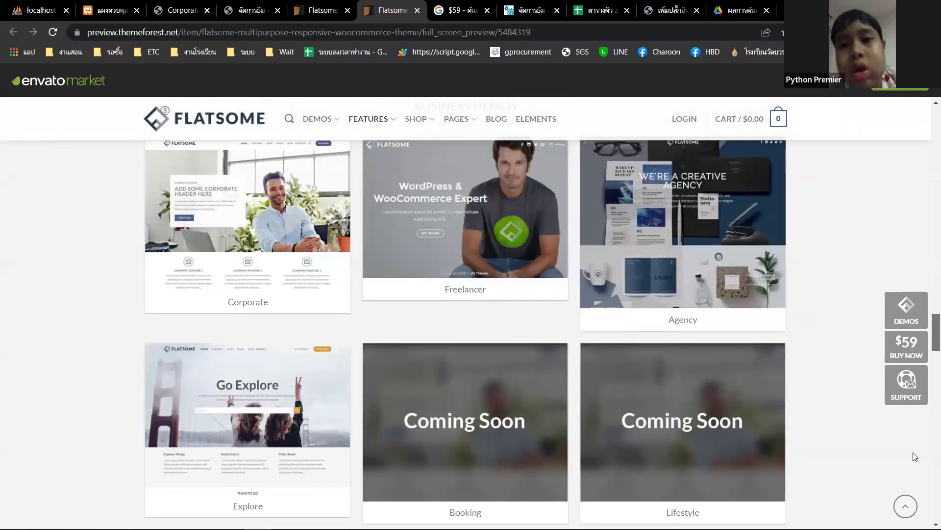
pyautogui.scroll(20, 696, 388)
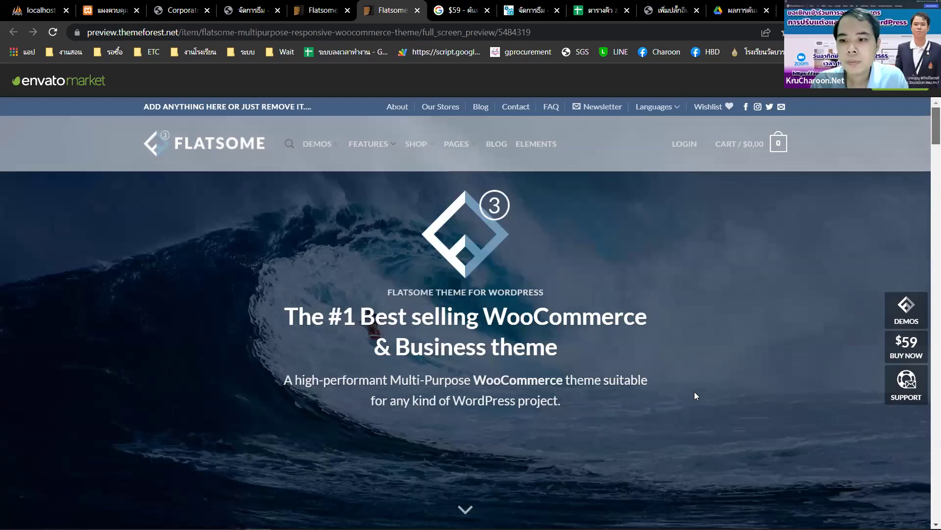
pyautogui.scroll(-10, 697, 390)
pyautogui.scroll(-15, 699, 398)
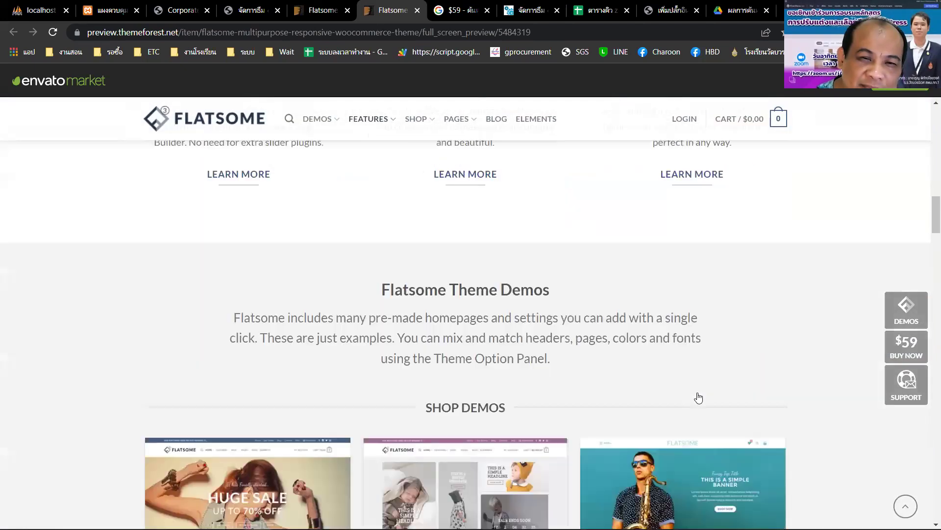
pyautogui.scroll(-15, 788, 319)
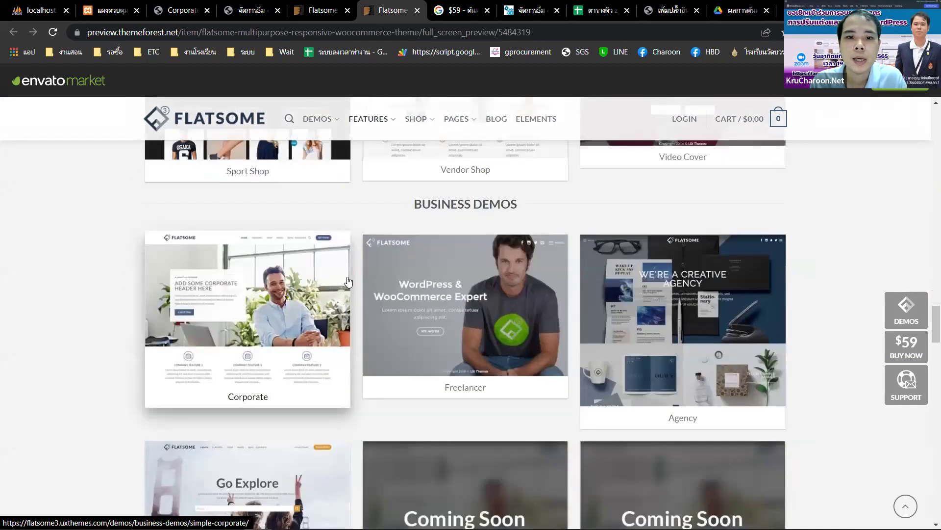
pyautogui.scroll(1, 418, 204)
# Step: Open the Corporate demo under Business Demos in a new tab
pyautogui.moveTo(417, 203); pyautogui.dragTo(521, 206)
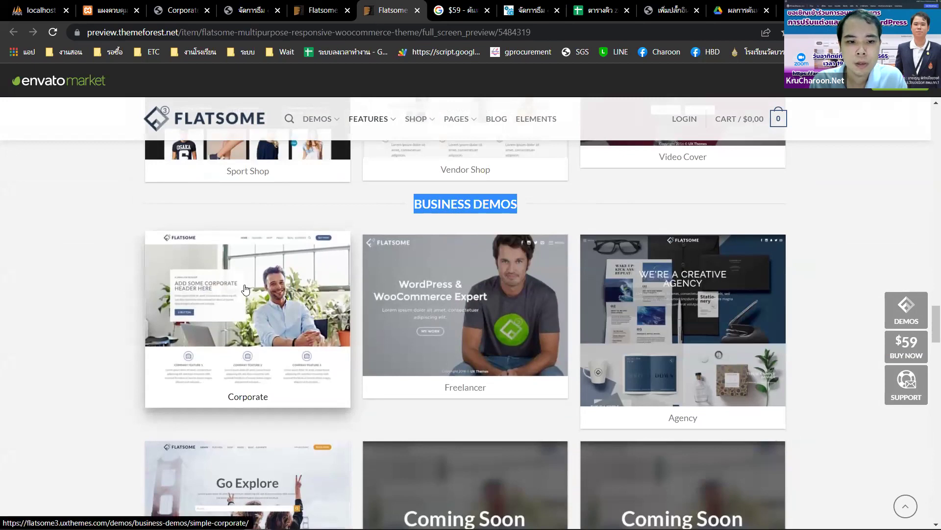
pyautogui.rightClick(245, 285)
pyautogui.click(349, 71)
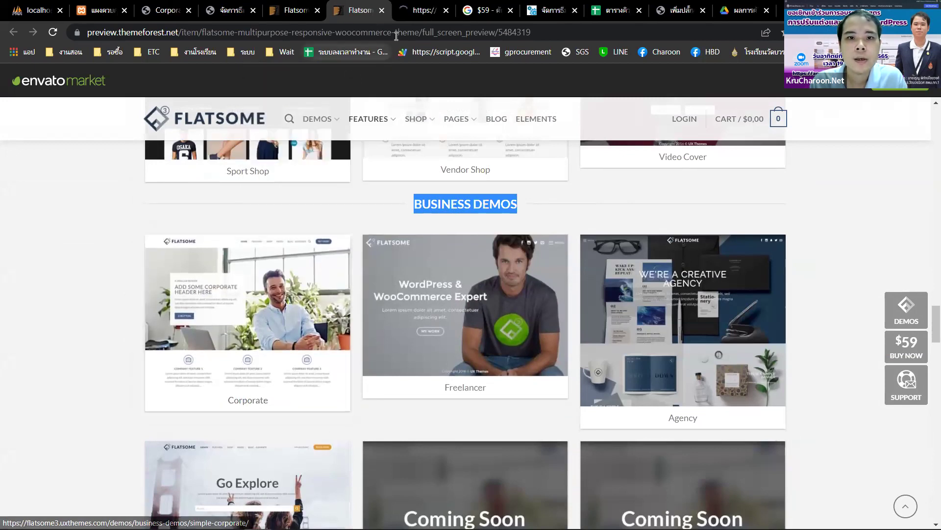
pyautogui.click(414, 13)
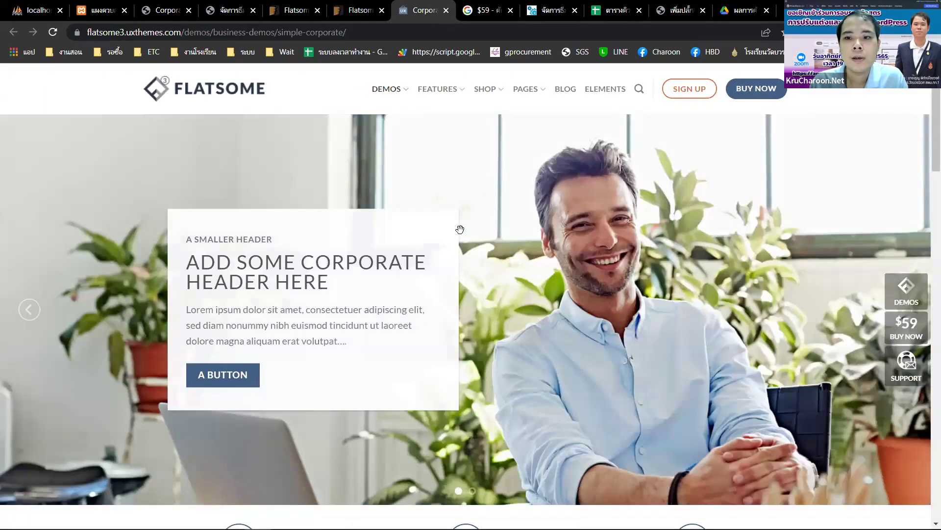
pyautogui.scroll(-15, 519, 221)
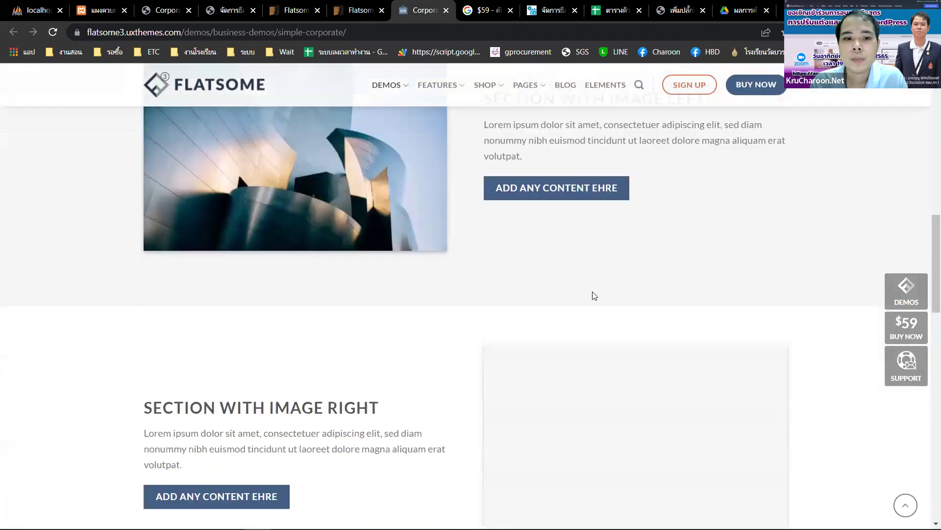
pyautogui.scroll(-12, 519, 344)
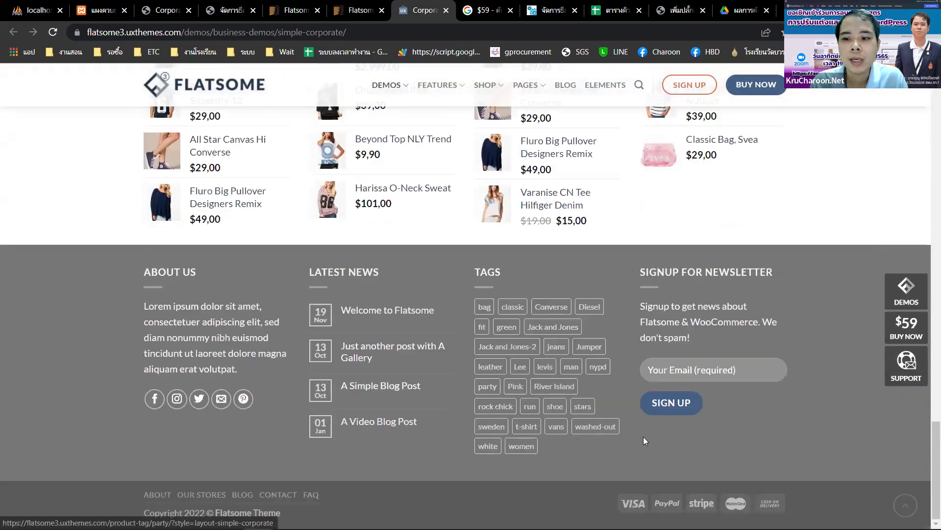
pyautogui.moveTo(936, 427); pyautogui.dragTo(915, 78)
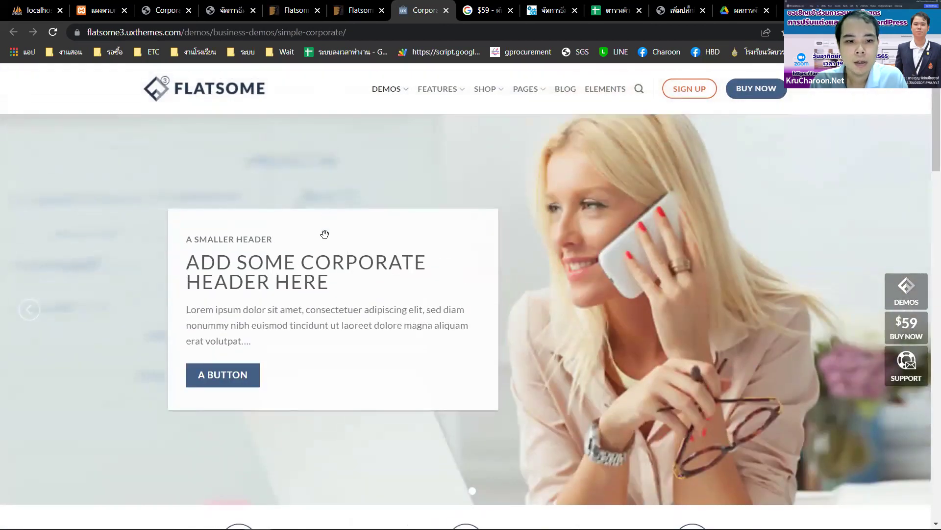
pyautogui.scroll(-3, 326, 235)
pyautogui.scroll(3, 348, 324)
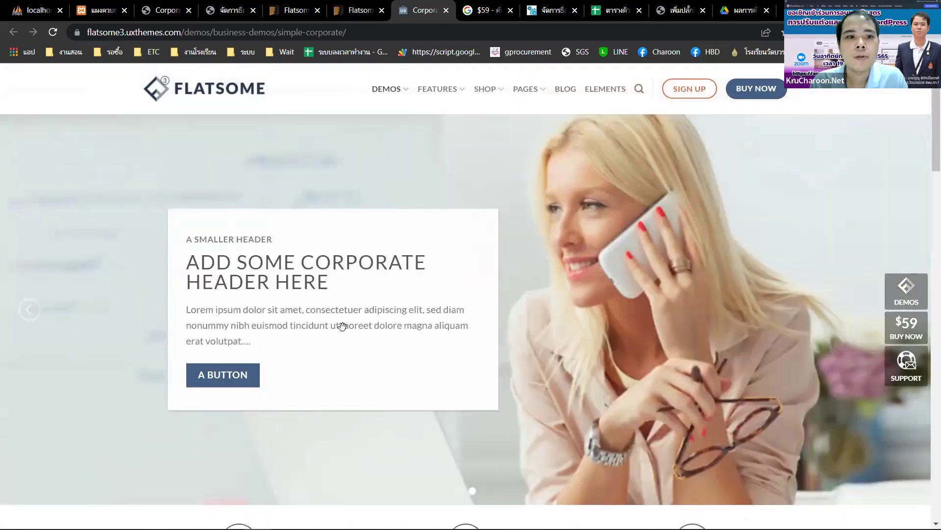
pyautogui.scroll(-5, 485, 206)
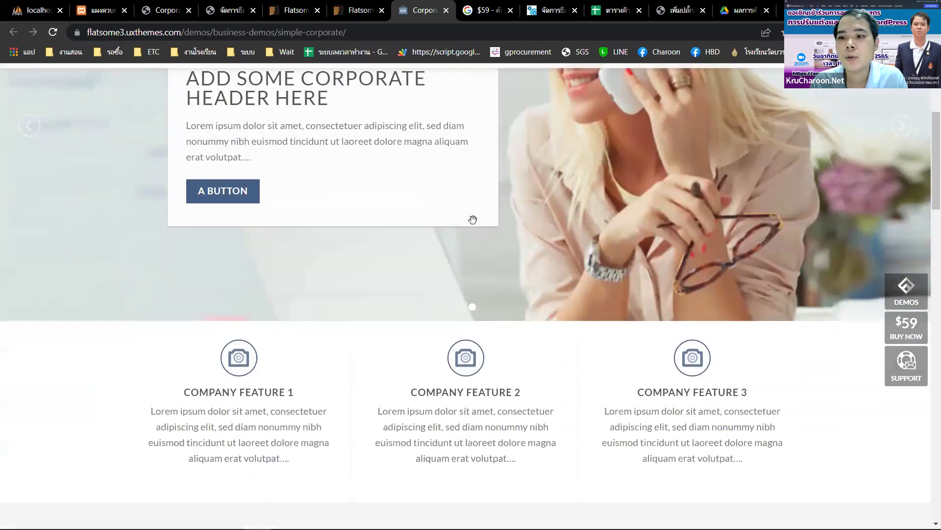
pyautogui.scroll(5, 473, 220)
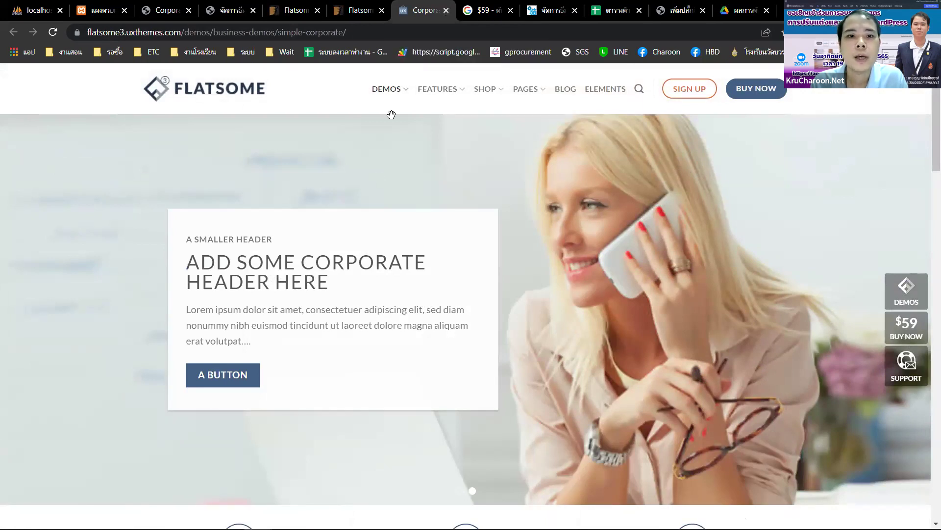
pyautogui.click(351, 10)
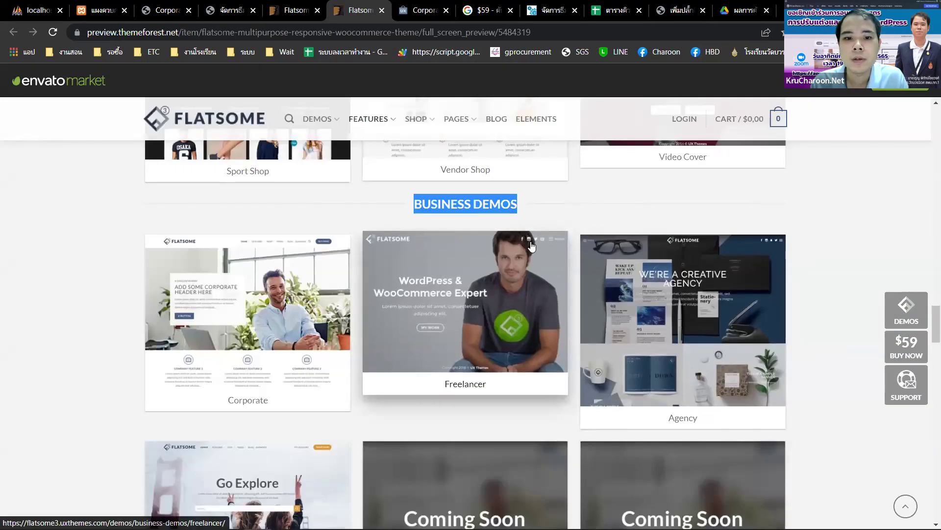
# Step: Scroll through the Flatsome preview's demo grid
pyautogui.scroll(4, 658, 303)
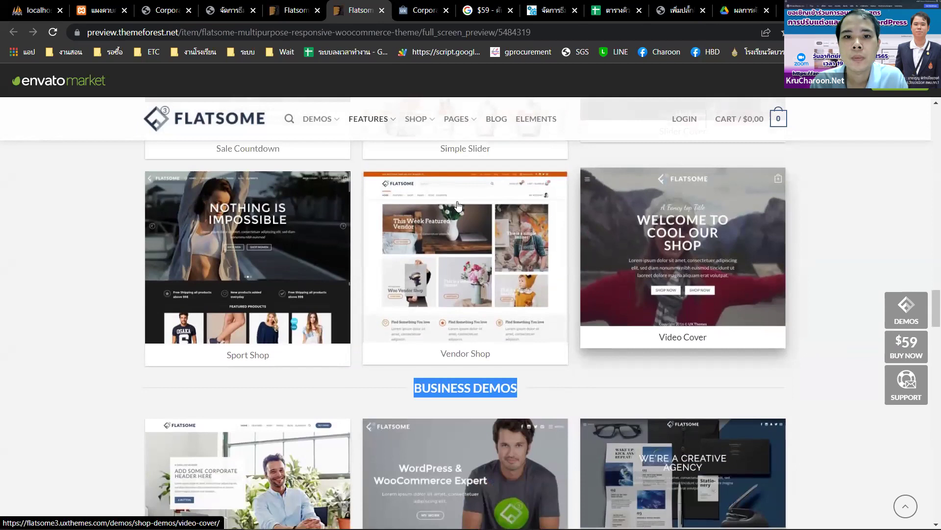
pyautogui.scroll(-4, 630, 294)
pyautogui.scroll(-3, 588, 304)
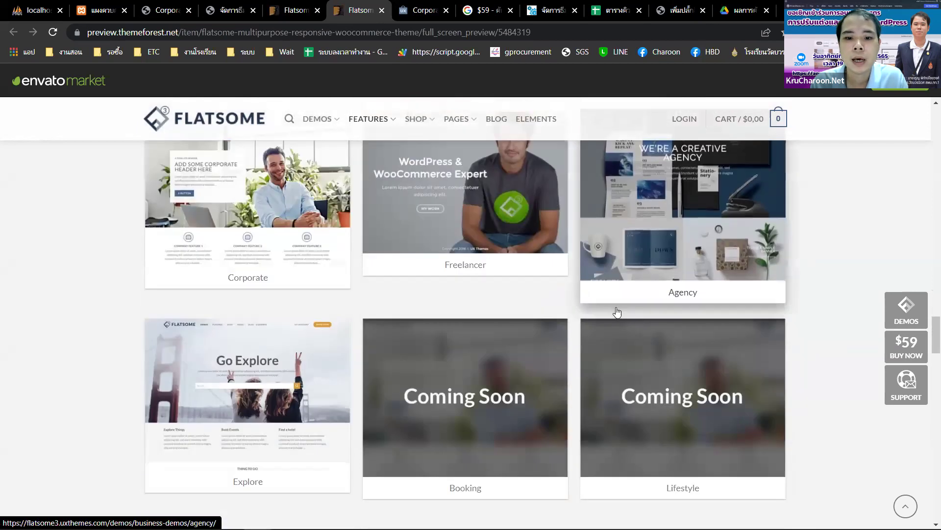
pyautogui.scroll(1, 392, 333)
pyautogui.scroll(20, 418, 343)
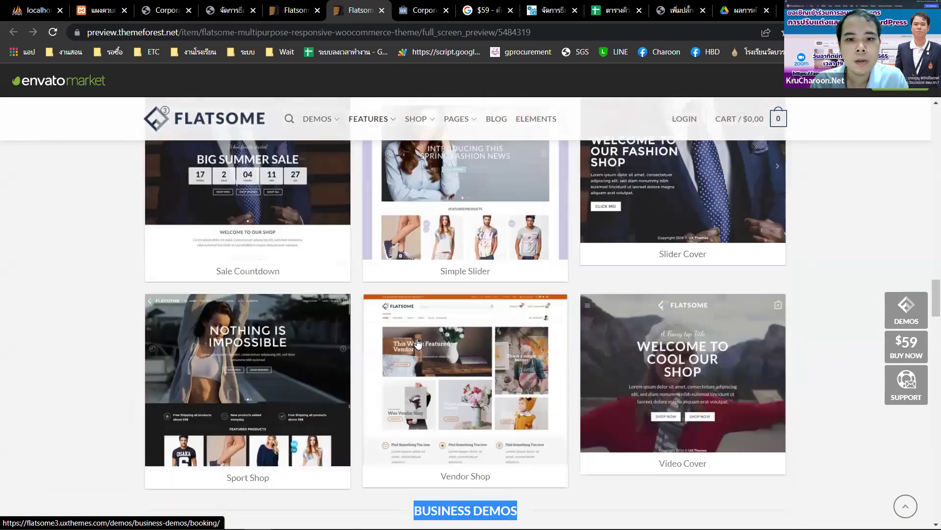
pyautogui.scroll(15, 425, 334)
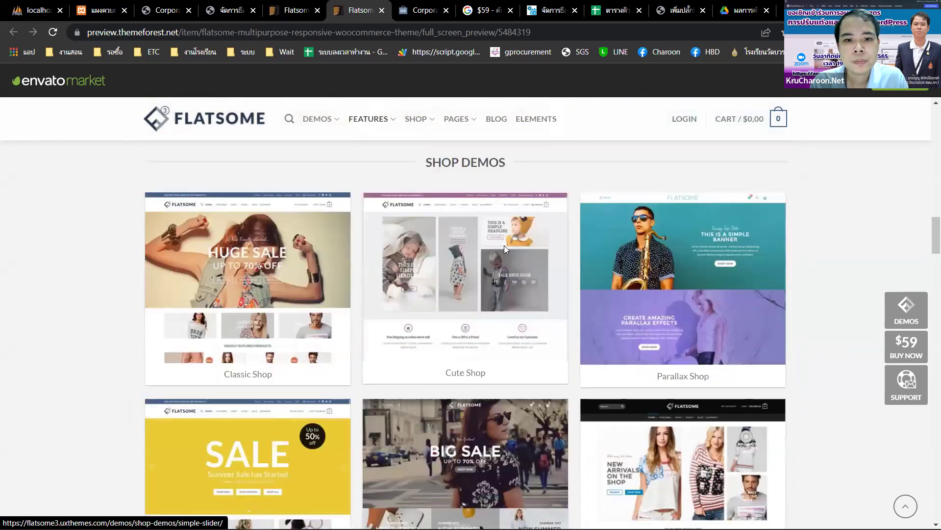
pyautogui.scroll(10, 525, 241)
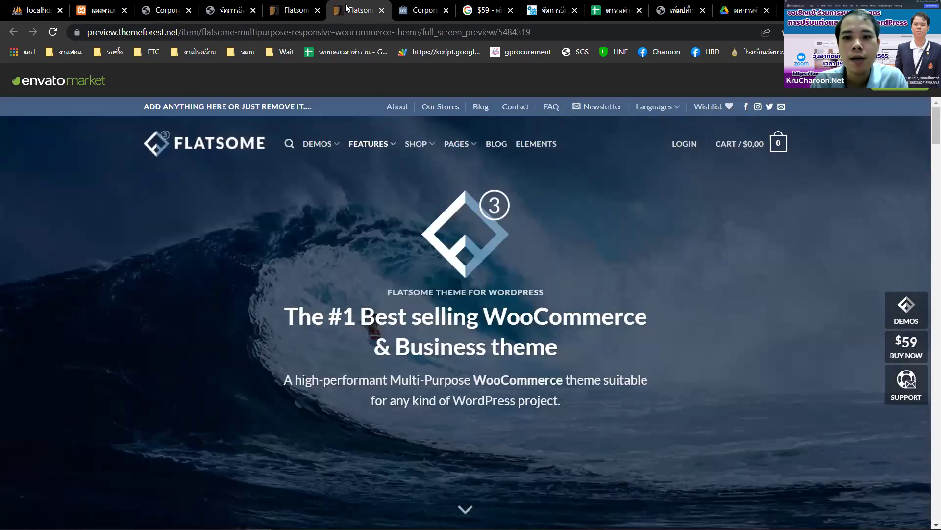
# Step: Glance at the Flatsome item page, then return to the full-screen preview tab
pyautogui.click(290, 11)
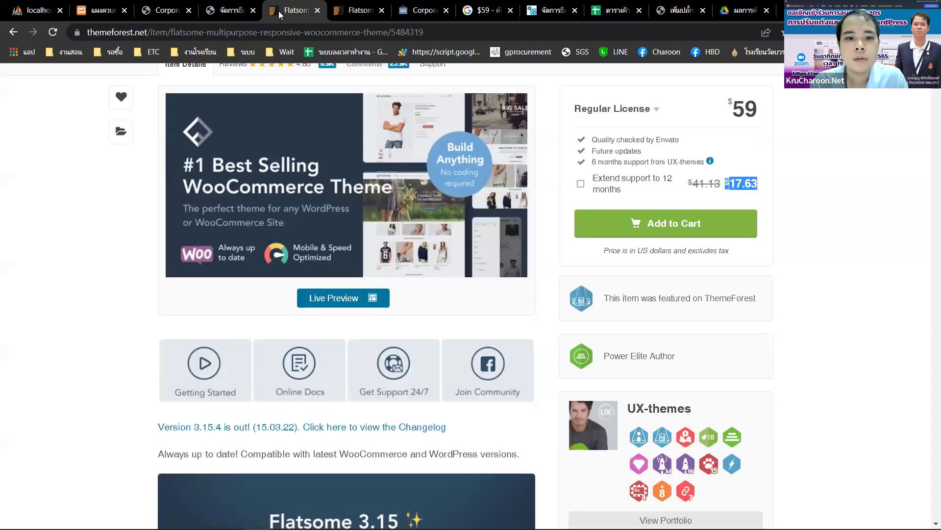
pyautogui.scroll(4, 349, 215)
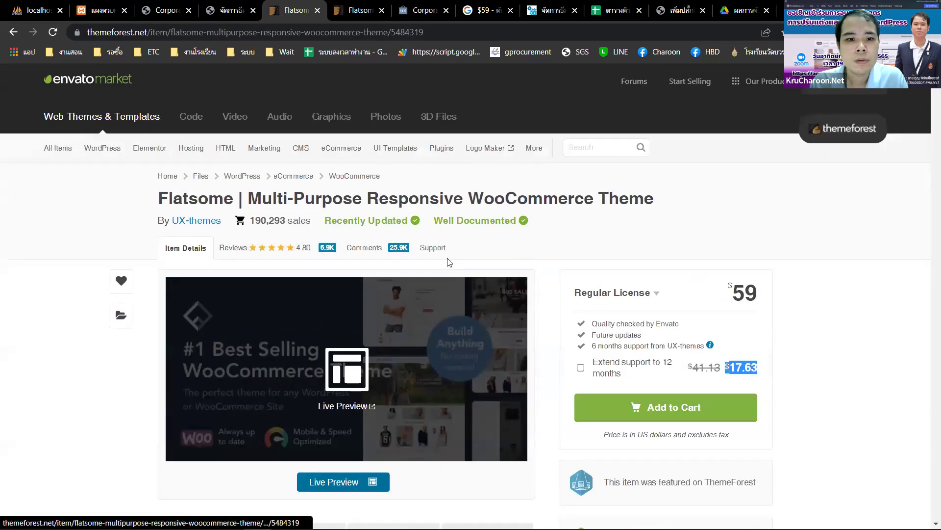
pyautogui.click(348, 11)
pyautogui.click(299, 10)
pyautogui.click(348, 10)
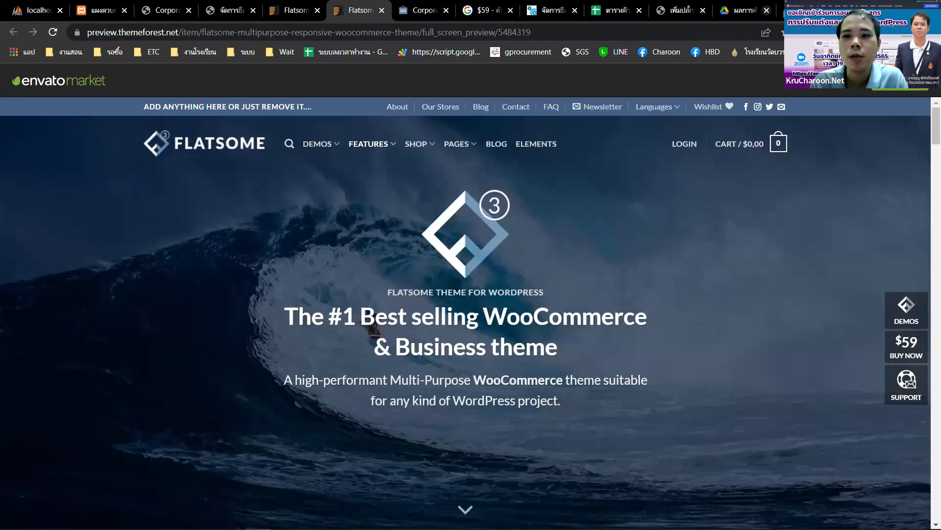
# Step: Load seedwebs.com in a new Chrome tab, trimming the autocompleted path
pyautogui.hotkey('ctrl', 't')
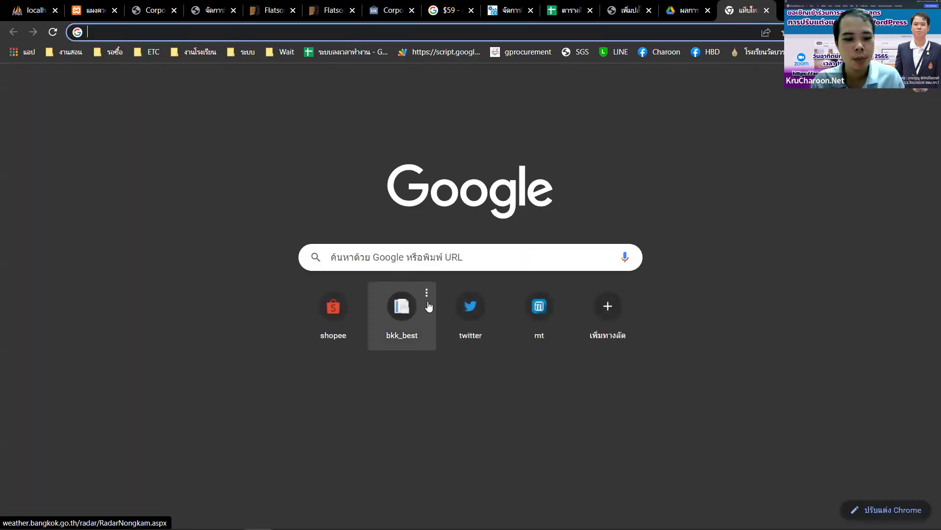
pyautogui.write('se')
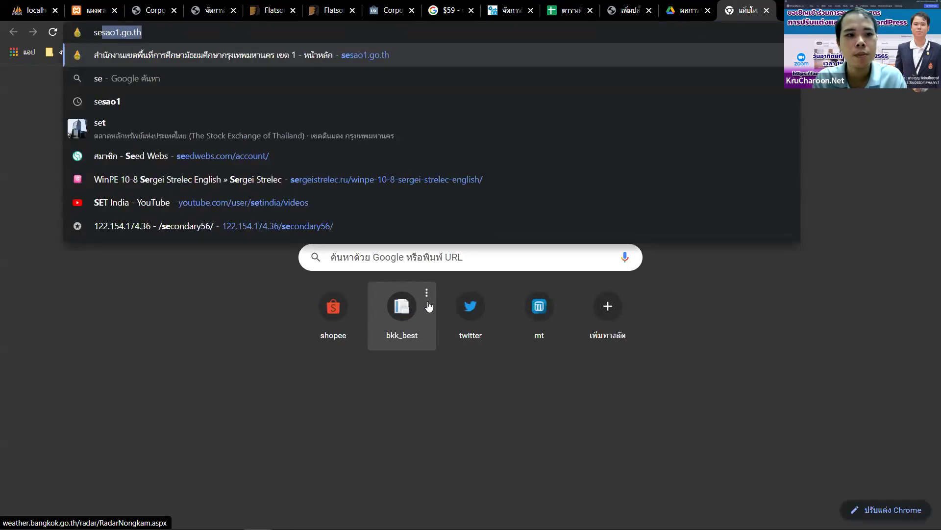
pyautogui.write('edwebs.com/account/')
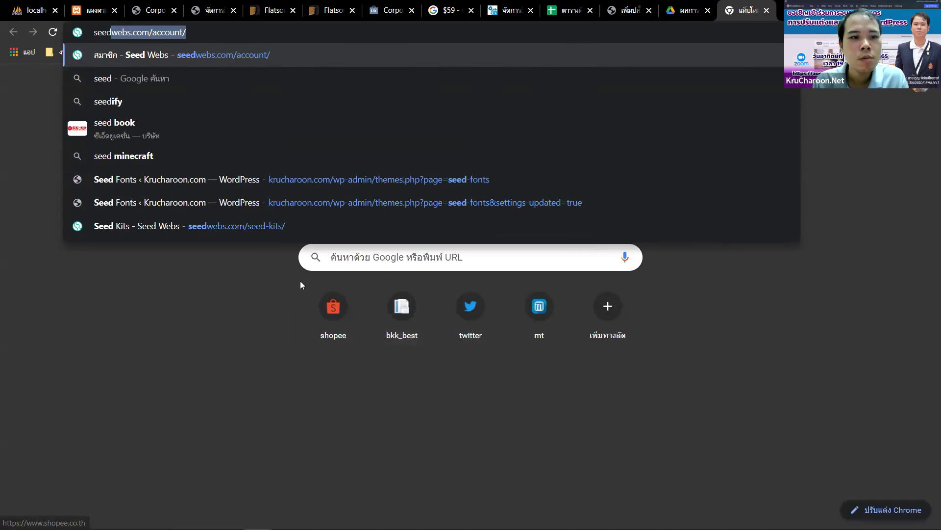
pyautogui.press('End')
pyautogui.press('BackSpace')
pyautogui.press('BackSpace')
pyautogui.press('BackSpace')
pyautogui.press('BackSpace')
pyautogui.press('BackSpace')
pyautogui.press('BackSpace')
pyautogui.press('BackSpace')
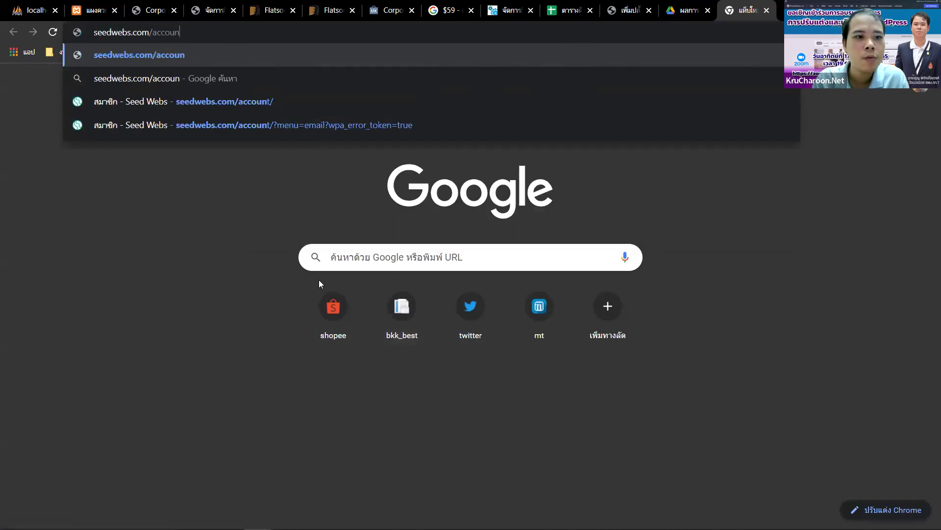
pyautogui.press('BackSpace')
pyautogui.press('Return')
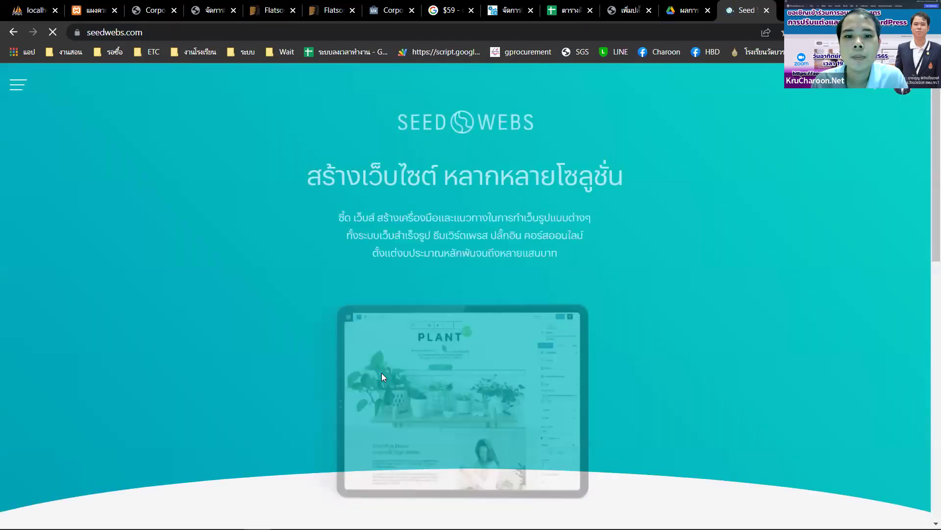
# Step: Review the Seed Webs package pricing table down to the footer, then open the hamburger menu
pyautogui.scroll(-6, 663, 309)
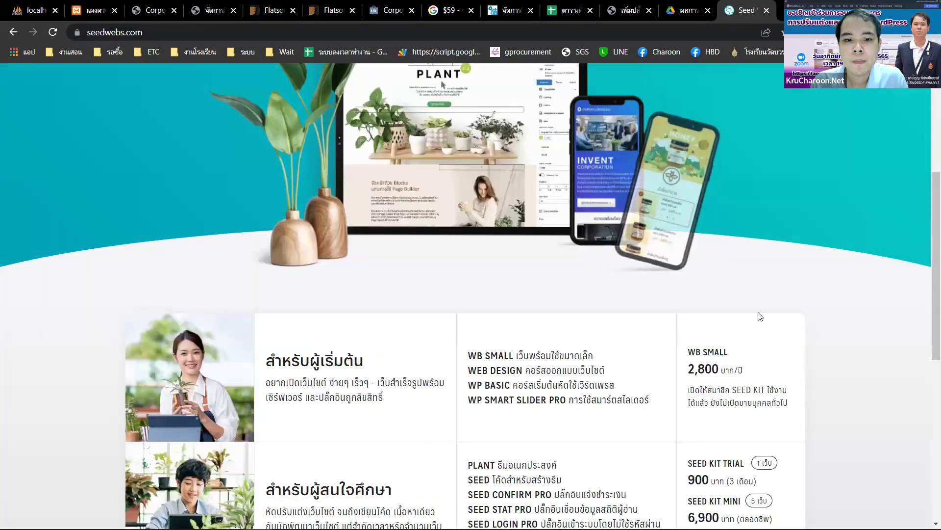
pyautogui.scroll(-2, 760, 314)
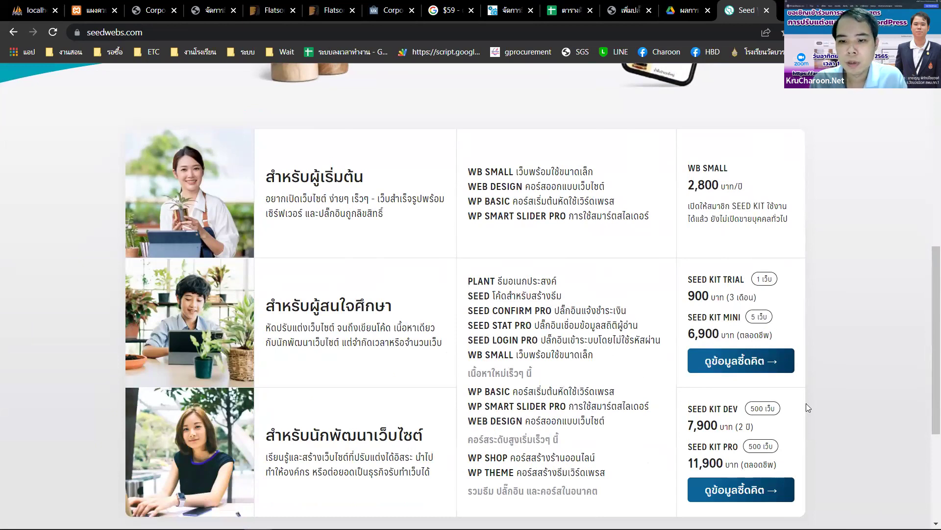
pyautogui.scroll(-2, 829, 418)
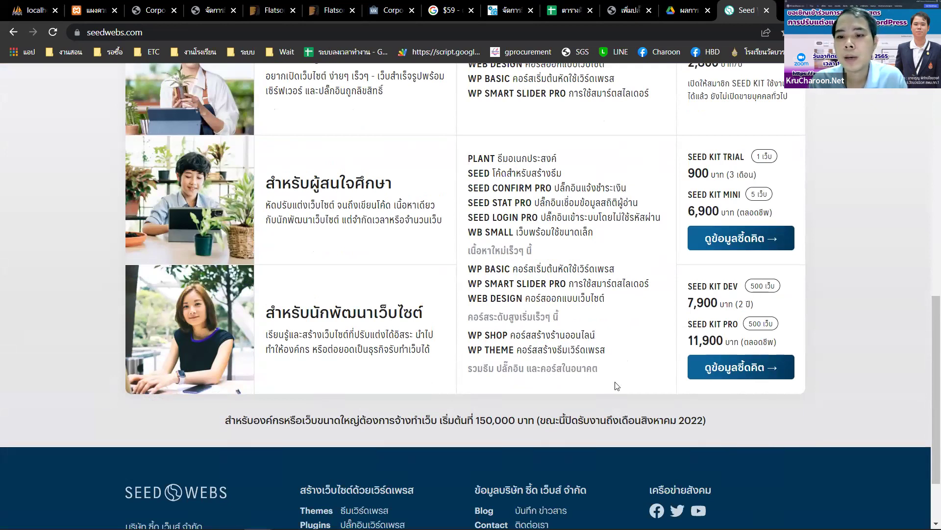
pyautogui.scroll(1, 686, 290)
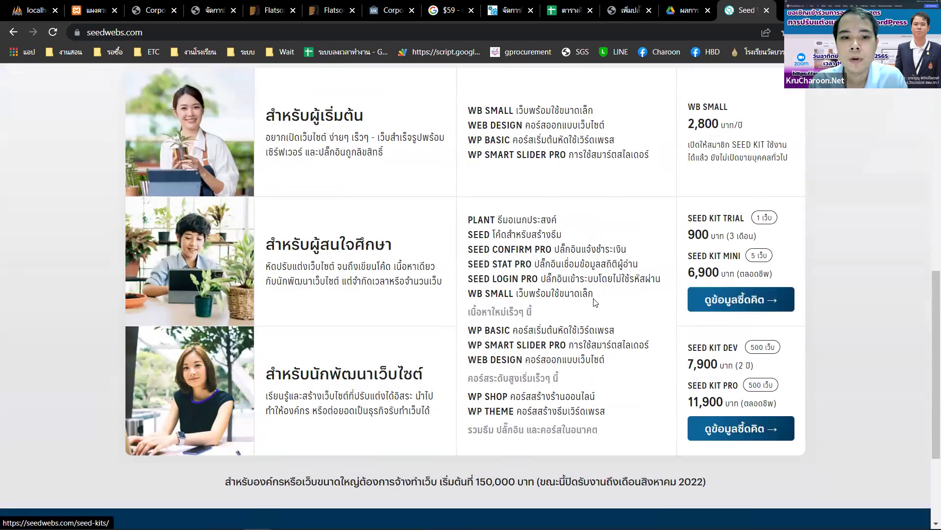
pyautogui.scroll(1, 647, 284)
pyautogui.scroll(-1, 530, 312)
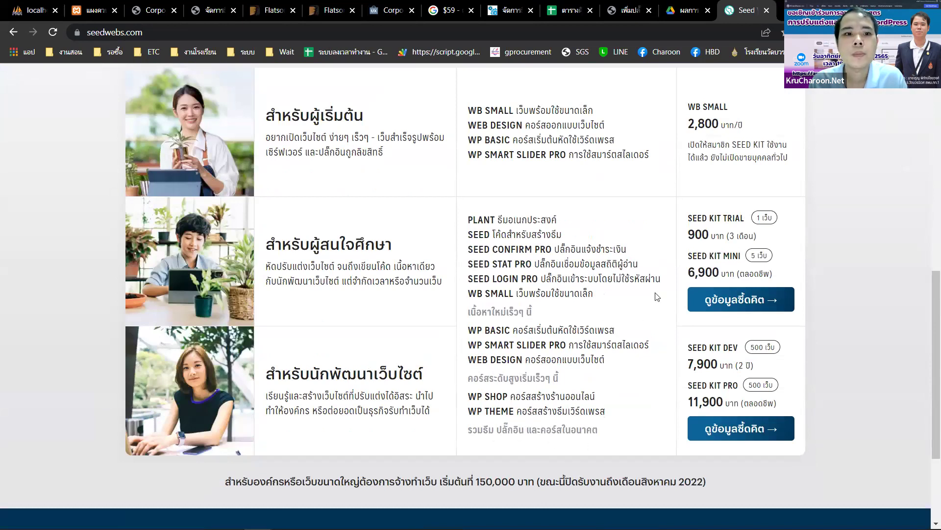
pyautogui.scroll(5, 574, 310)
pyautogui.scroll(-3, 579, 331)
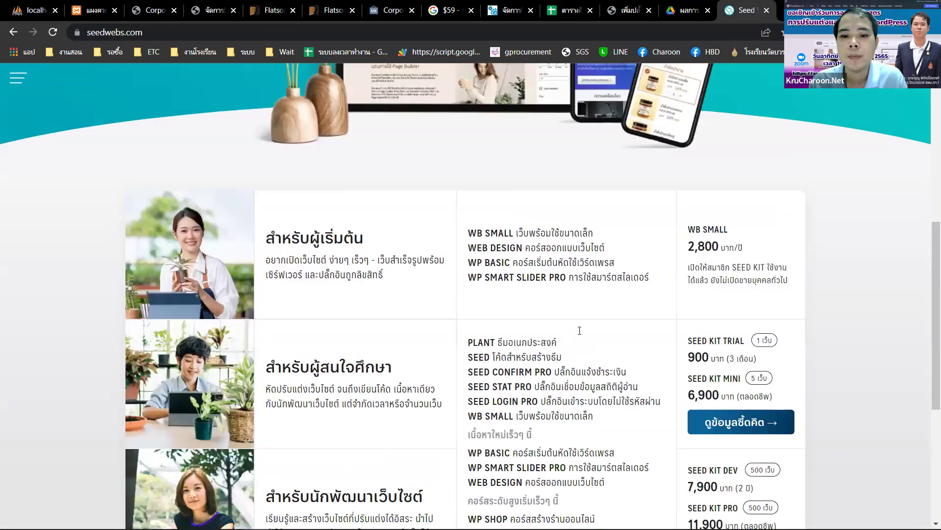
pyautogui.scroll(-4, 579, 331)
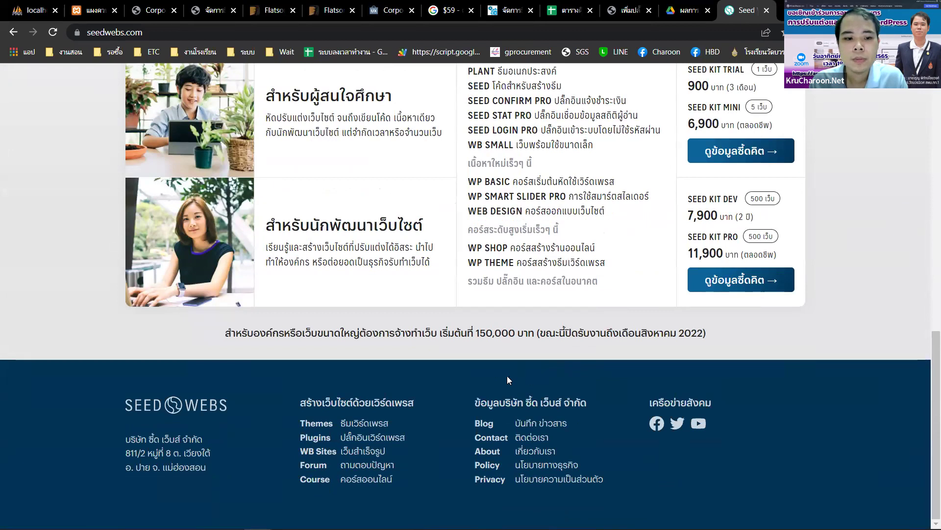
pyautogui.scroll(10, 571, 370)
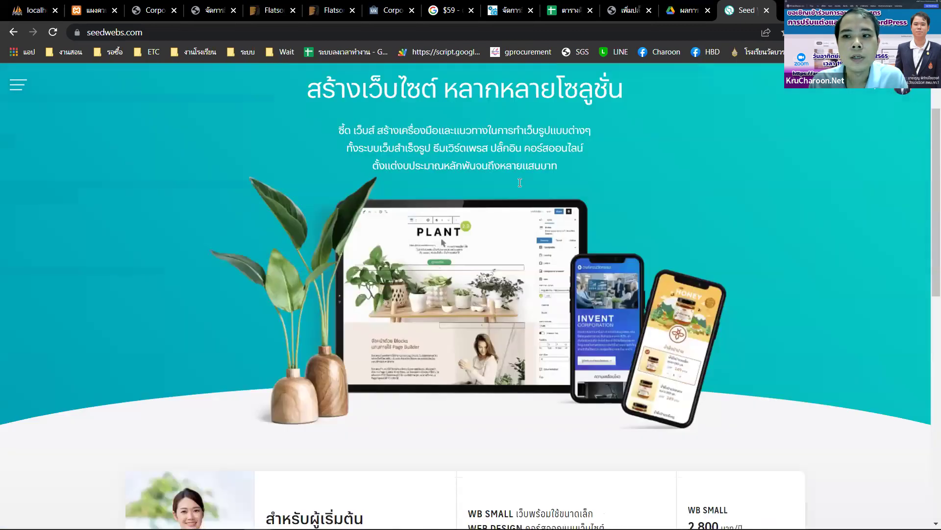
pyautogui.scroll(2, 520, 183)
pyautogui.click(18, 84)
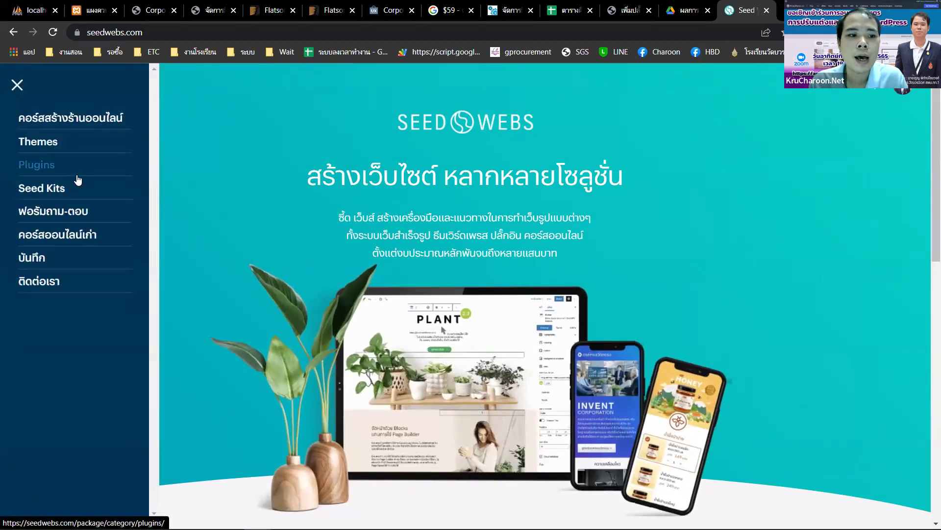
# Step: From Themes, open the Plant theme page and launch its plant.seeddemo.com live demo
pyautogui.click(49, 146)
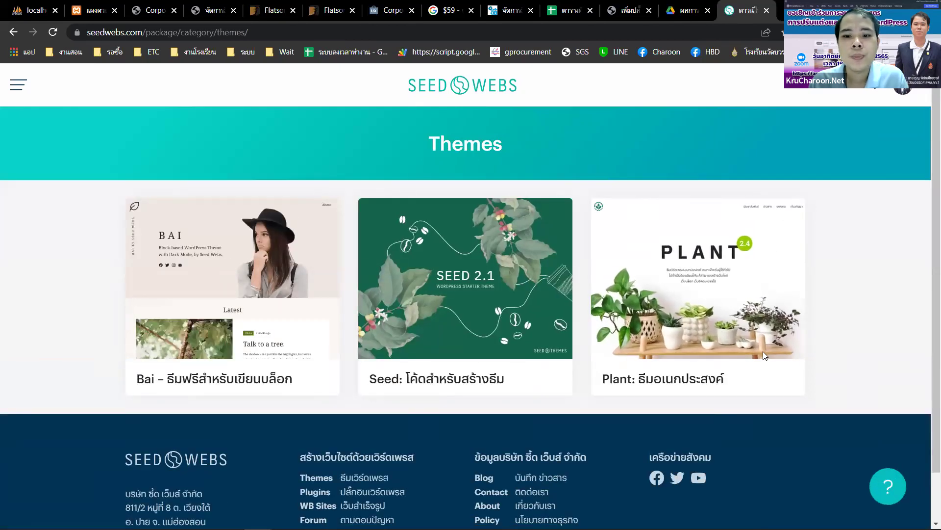
pyautogui.click(698, 284)
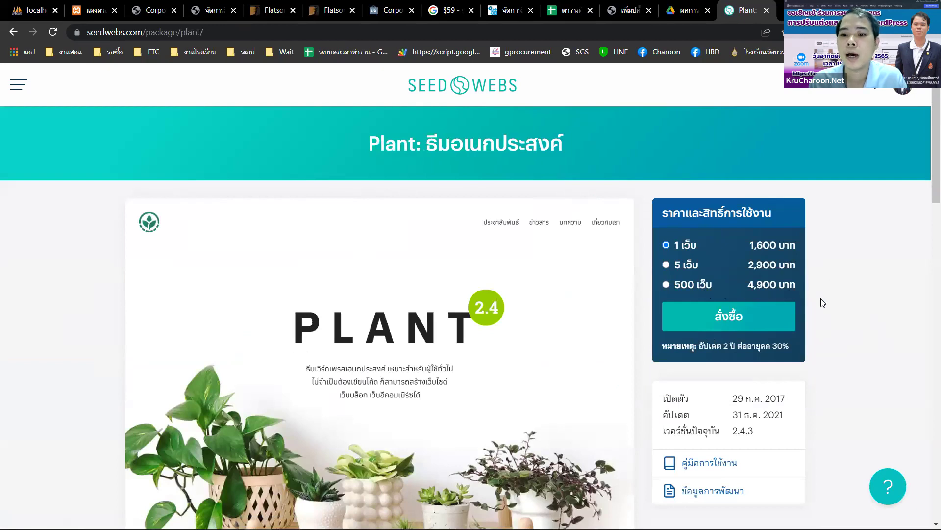
pyautogui.scroll(-1, 776, 317)
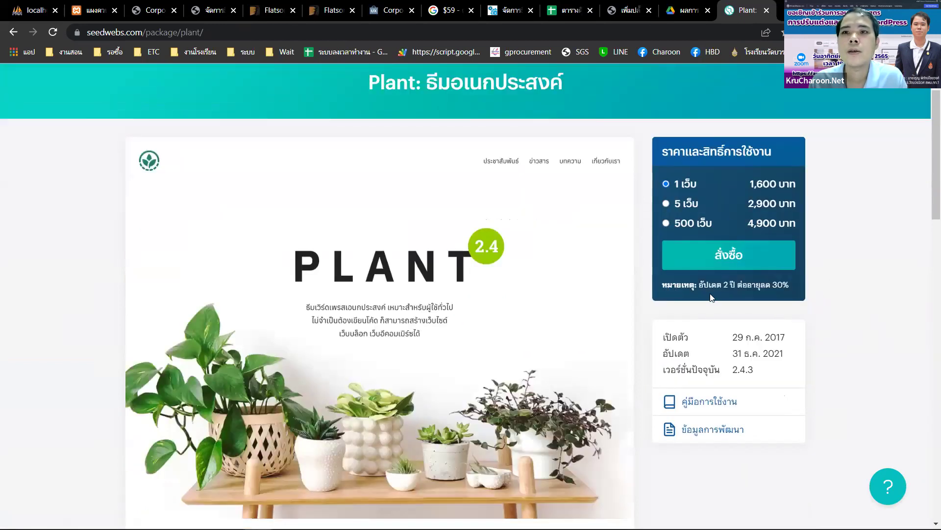
pyautogui.scroll(-1, 708, 303)
pyautogui.scroll(1, 711, 303)
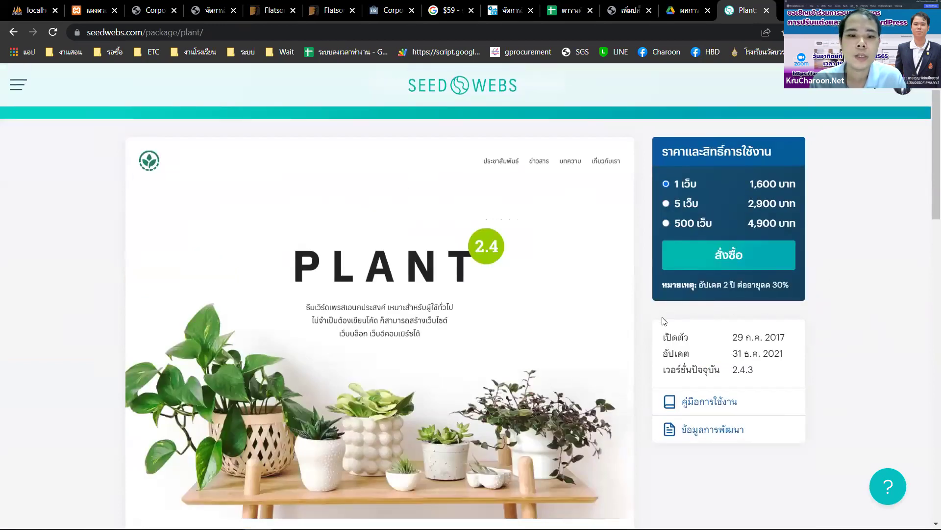
pyautogui.scroll(-3, 637, 343)
pyautogui.scroll(-2, 603, 304)
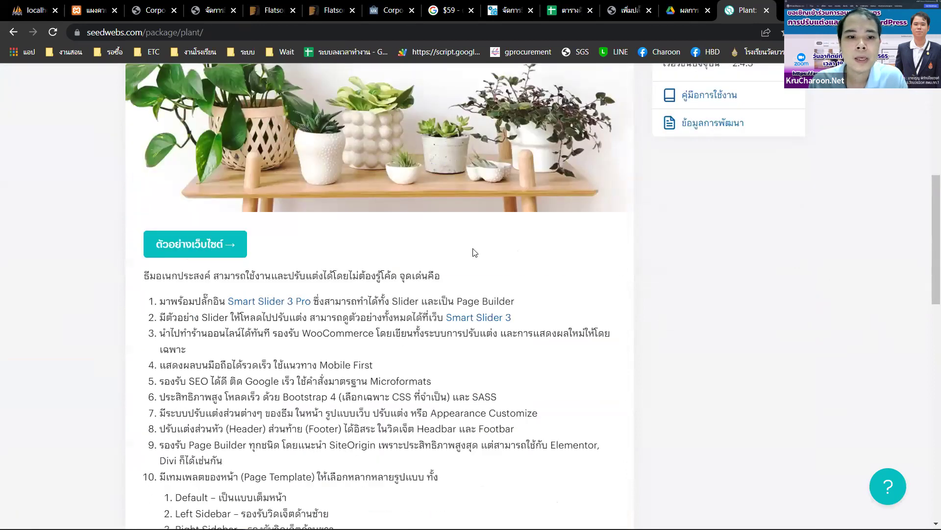
pyautogui.scroll(-2, 668, 288)
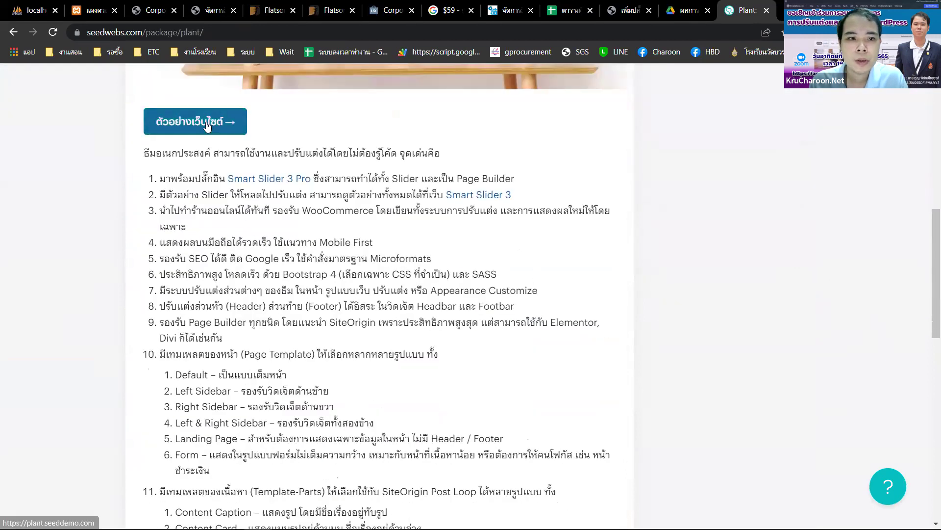
pyautogui.click(196, 121)
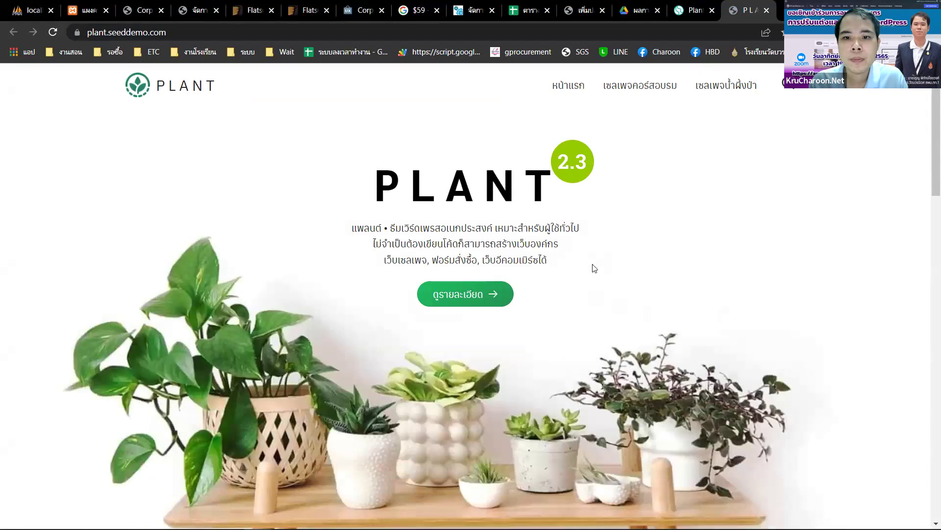
# Step: Browse the PLANT demo homepage, then open the 'เซลเพจน้ำผึ้งป่า' honey sale page in a new tab
pyautogui.scroll(-10, 561, 269)
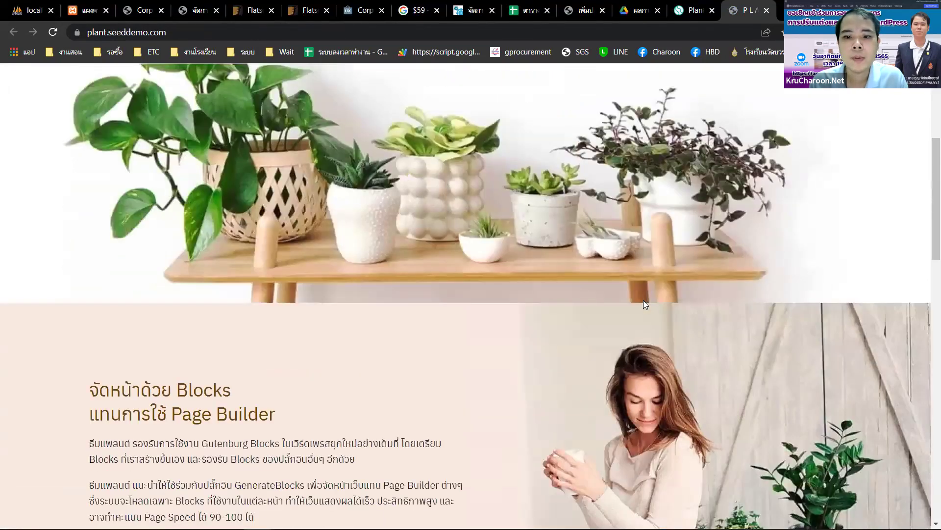
pyautogui.scroll(-6, 655, 315)
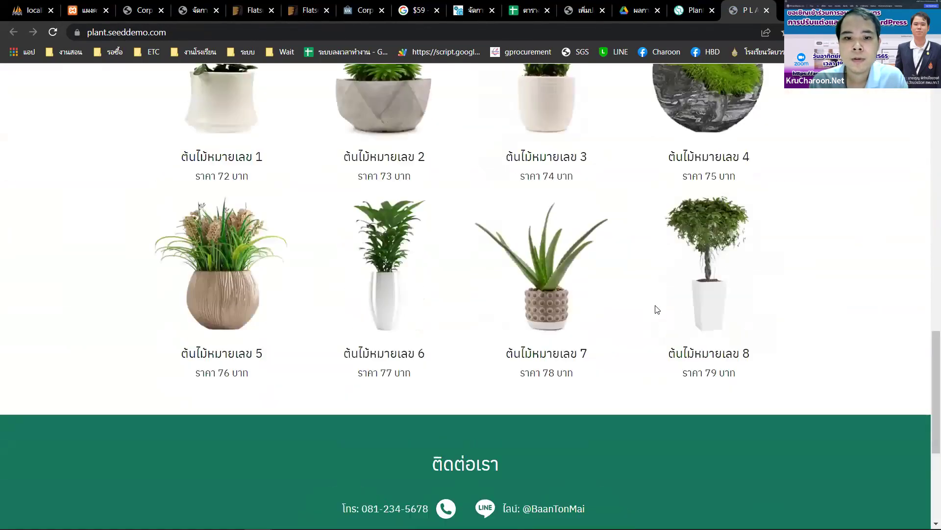
pyautogui.scroll(15, 655, 308)
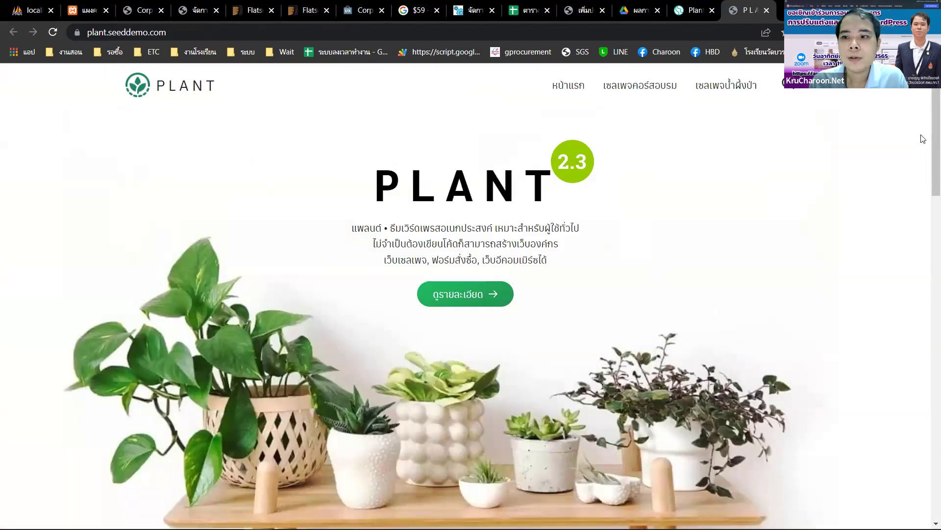
pyautogui.scroll(-10, 923, 139)
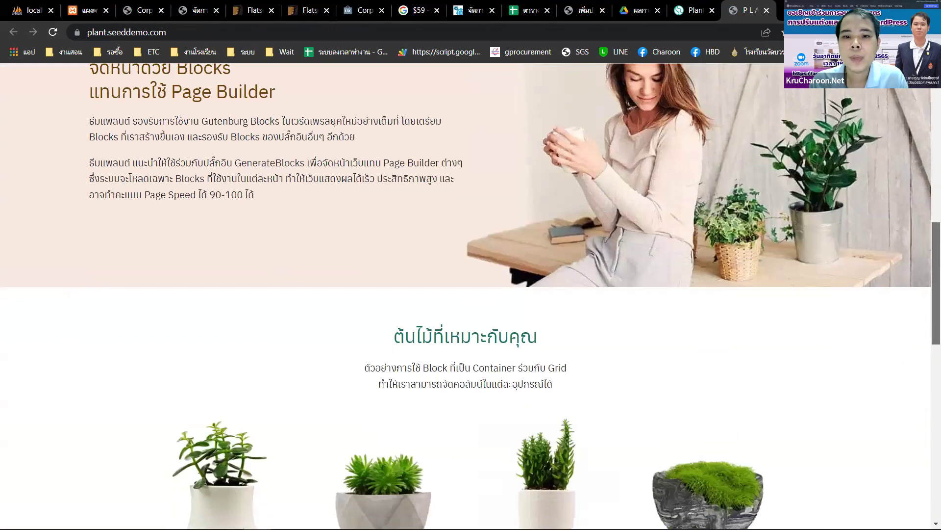
pyautogui.scroll(-6, 893, 323)
pyautogui.scroll(15, 635, 222)
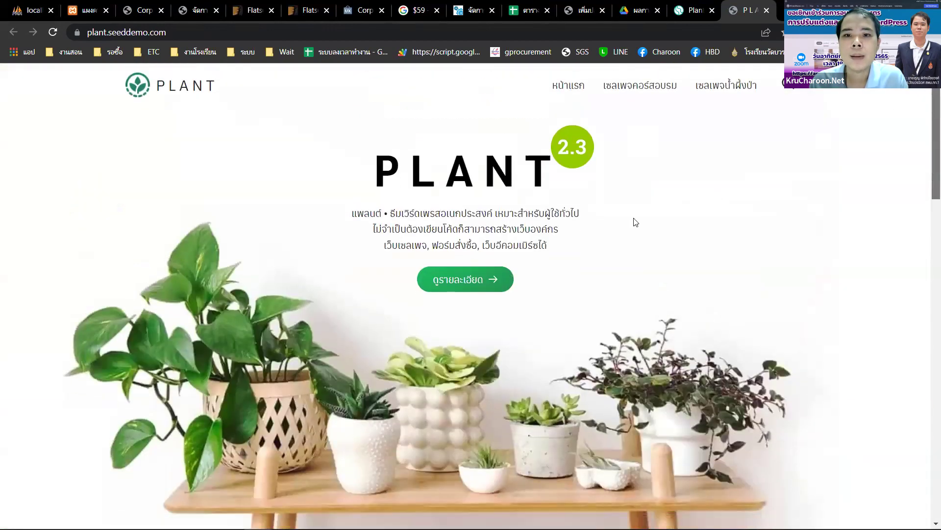
pyautogui.scroll(-8, 635, 222)
pyautogui.scroll(8, 609, 212)
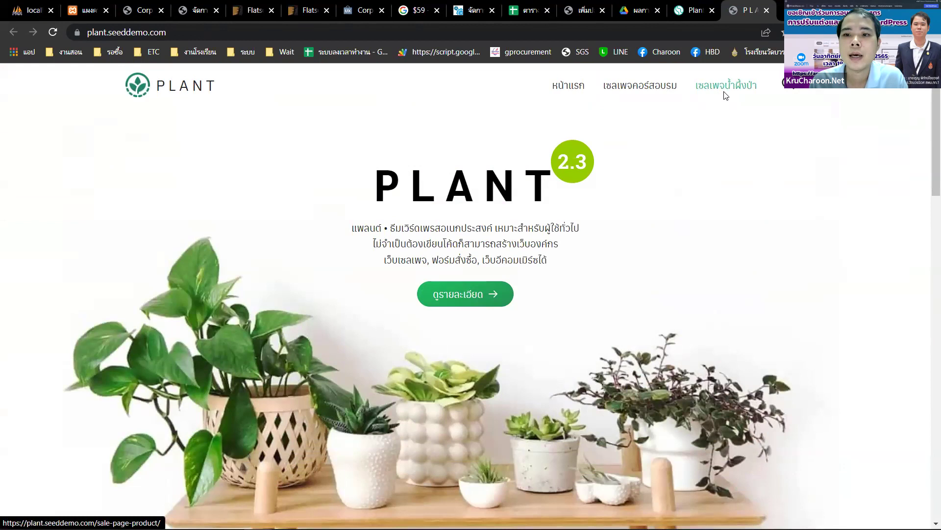
pyautogui.middleClick(752, 100)
pyautogui.click(735, 10)
# Step: Review the honey jar options (149–449 baht) and order total, then return to the PLANT homepage
pyautogui.scroll(-5, 696, 234)
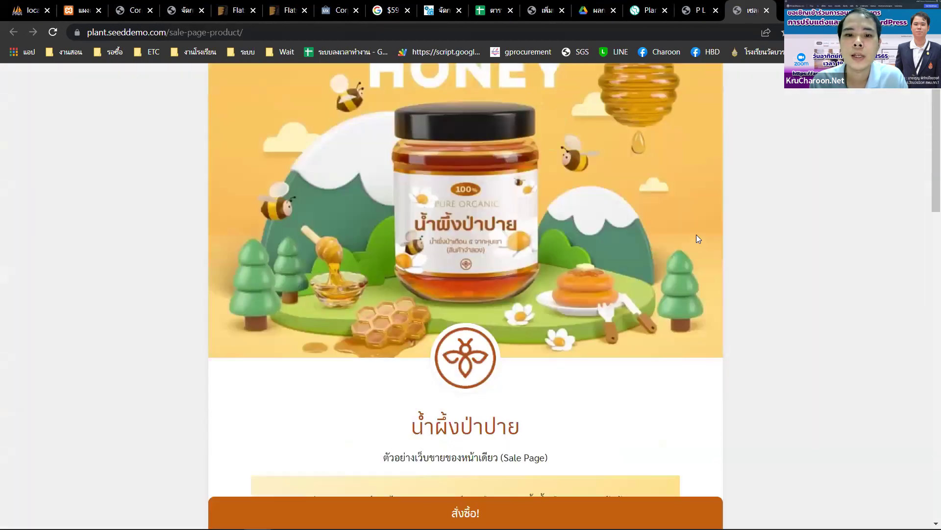
pyautogui.scroll(-9, 734, 274)
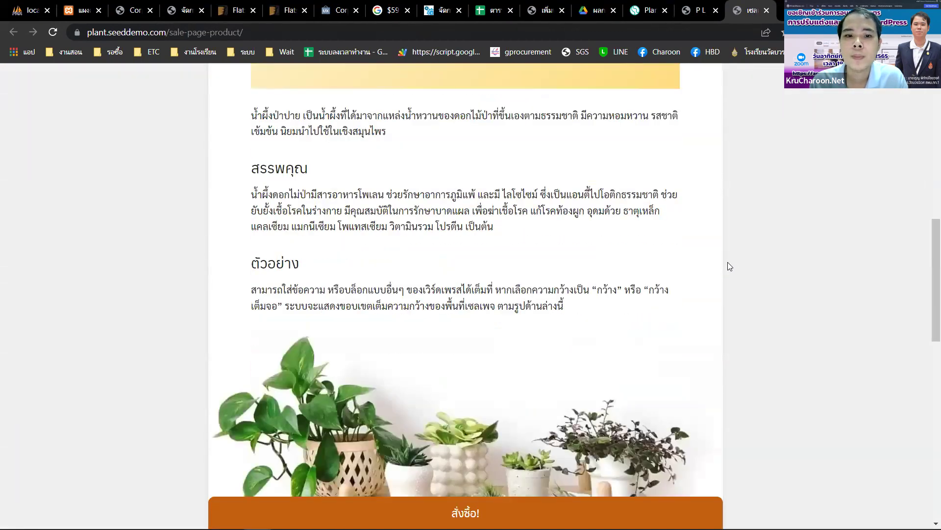
pyautogui.scroll(-10, 722, 284)
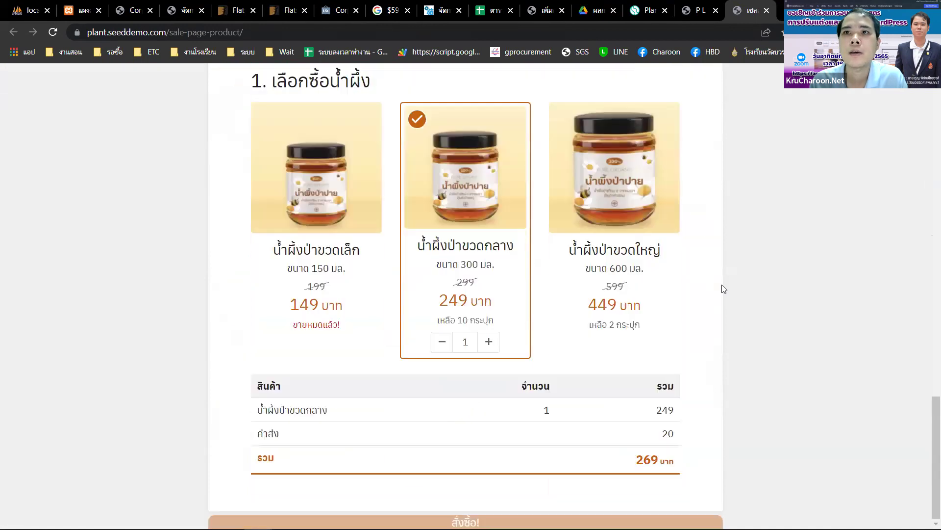
pyautogui.scroll(4, 716, 289)
pyautogui.scroll(-2, 706, 292)
pyautogui.scroll(1, 697, 302)
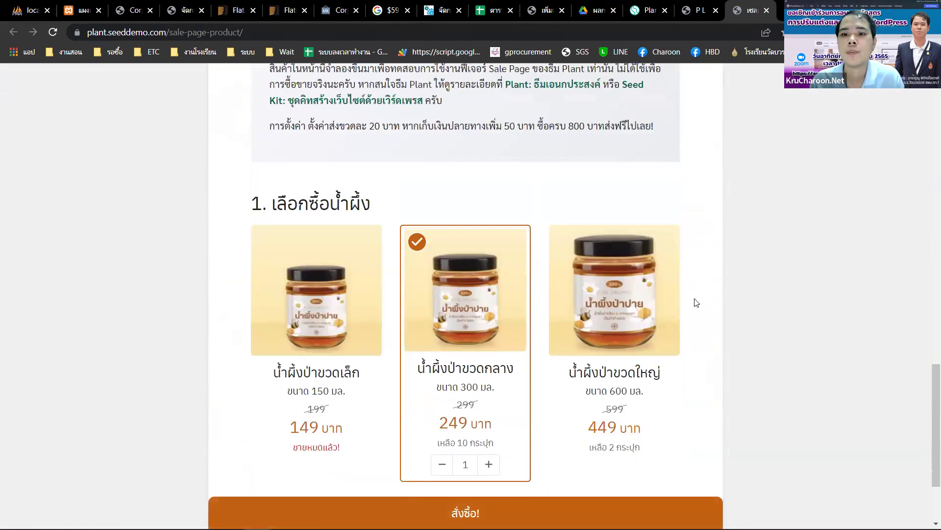
pyautogui.scroll(-3, 735, 294)
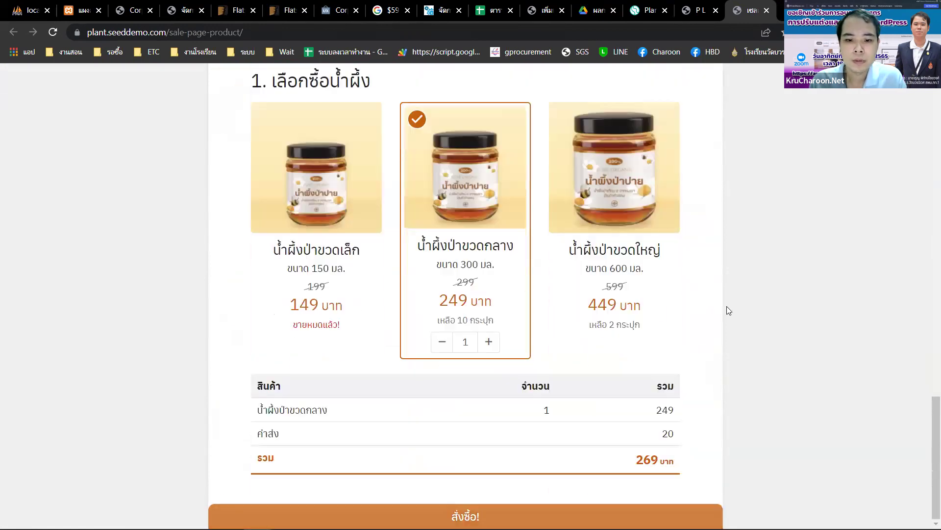
pyautogui.scroll(3, 693, 331)
pyautogui.scroll(7, 704, 326)
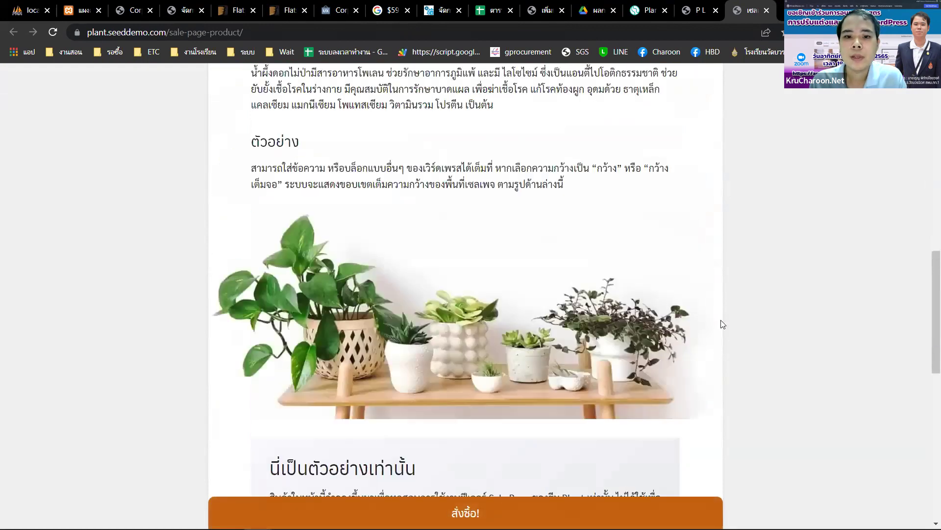
pyautogui.scroll(10, 734, 178)
pyautogui.scroll(4, 862, 208)
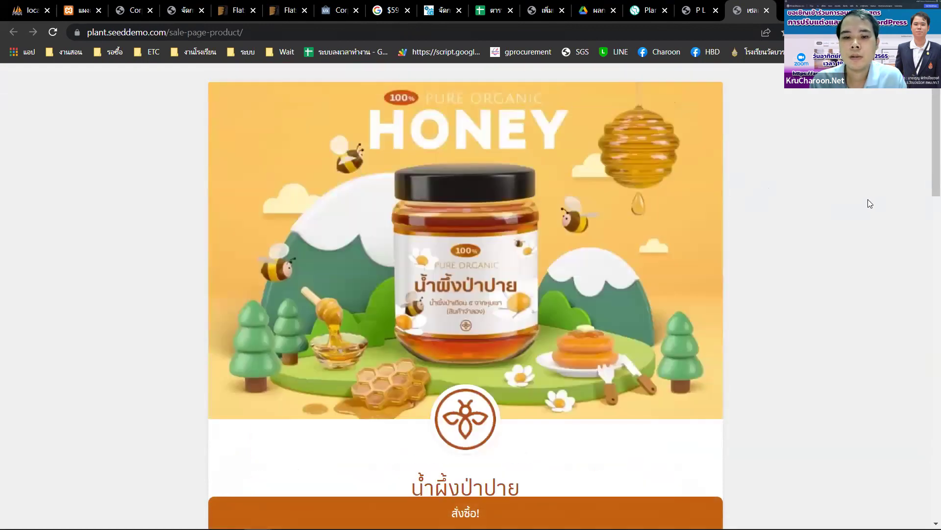
pyautogui.scroll(-2, 789, 244)
pyautogui.scroll(-1, 733, 240)
pyautogui.scroll(-7, 733, 260)
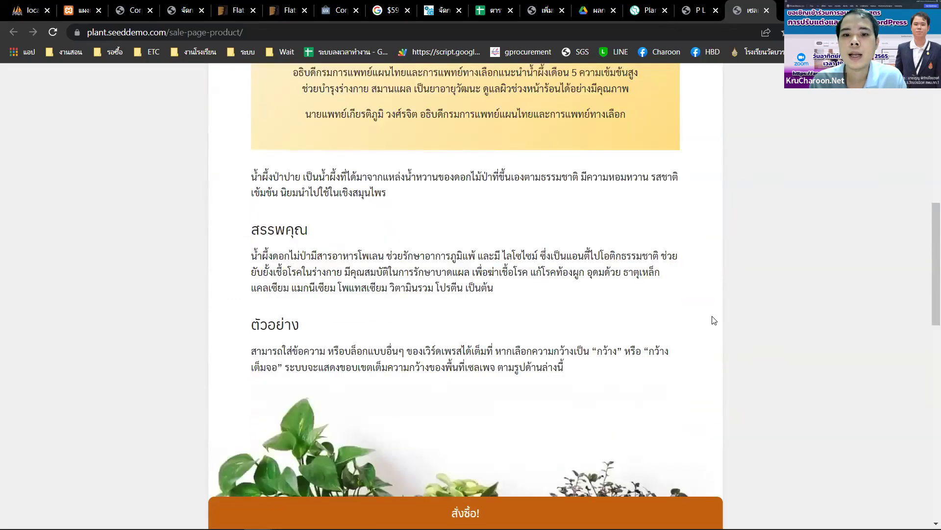
pyautogui.scroll(4, 714, 316)
pyautogui.scroll(5, 716, 318)
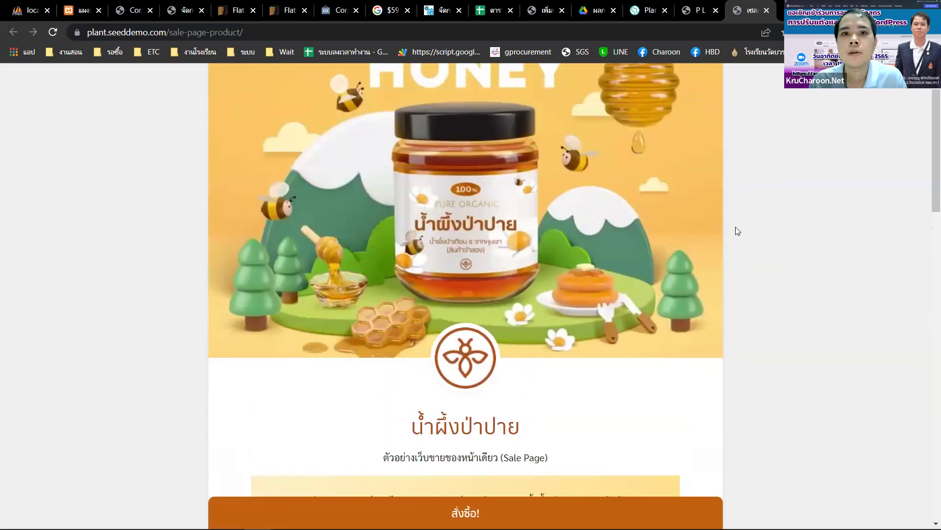
pyautogui.scroll(1, 756, 269)
pyautogui.scroll(-8, 753, 289)
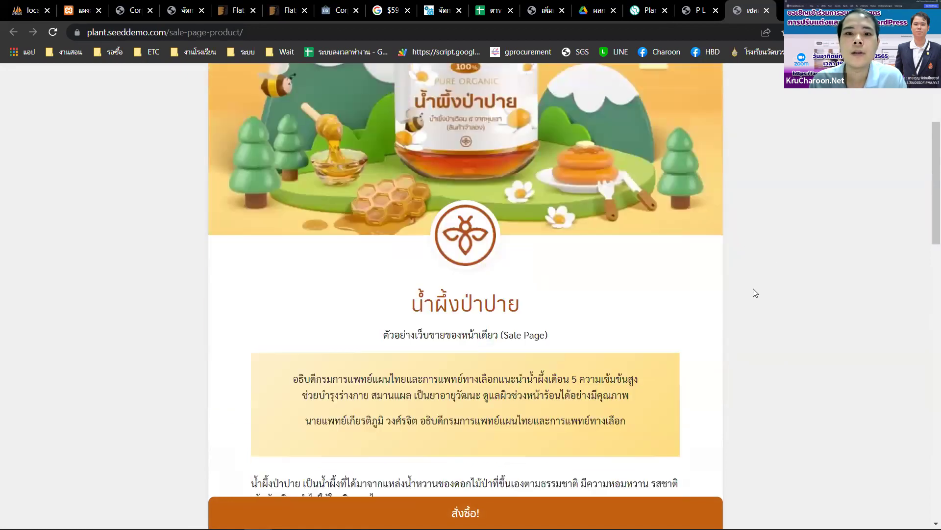
pyautogui.scroll(-10, 753, 302)
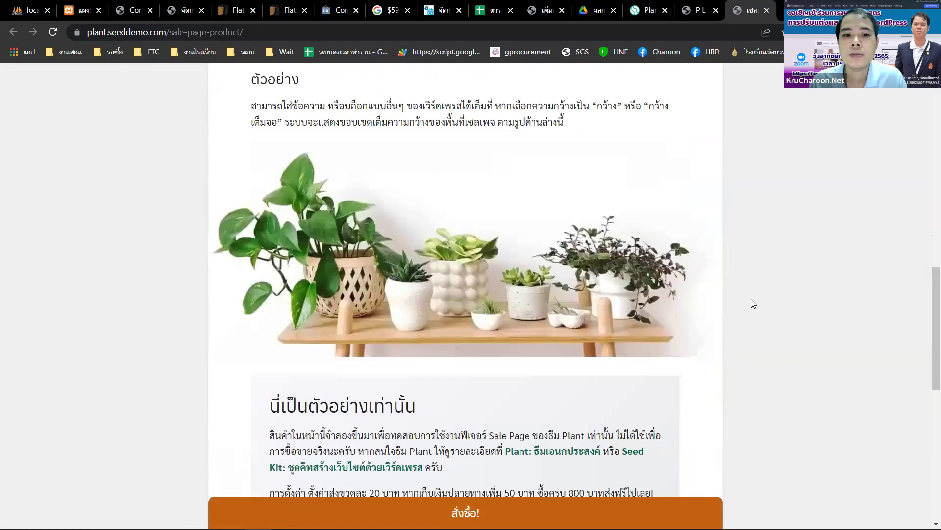
pyautogui.scroll(-4, 750, 308)
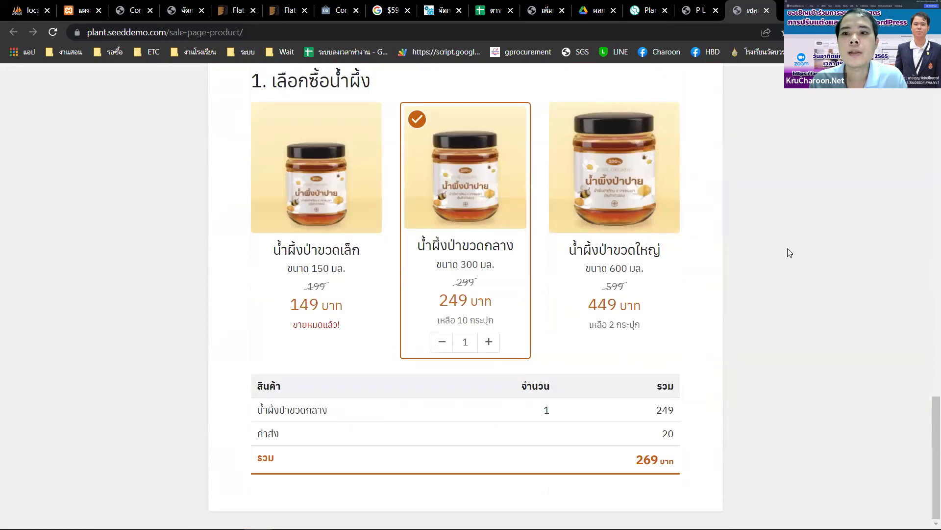
pyautogui.scroll(1, 737, 257)
pyautogui.scroll(-1, 738, 265)
pyautogui.scroll(6, 737, 265)
pyautogui.scroll(15, 666, 325)
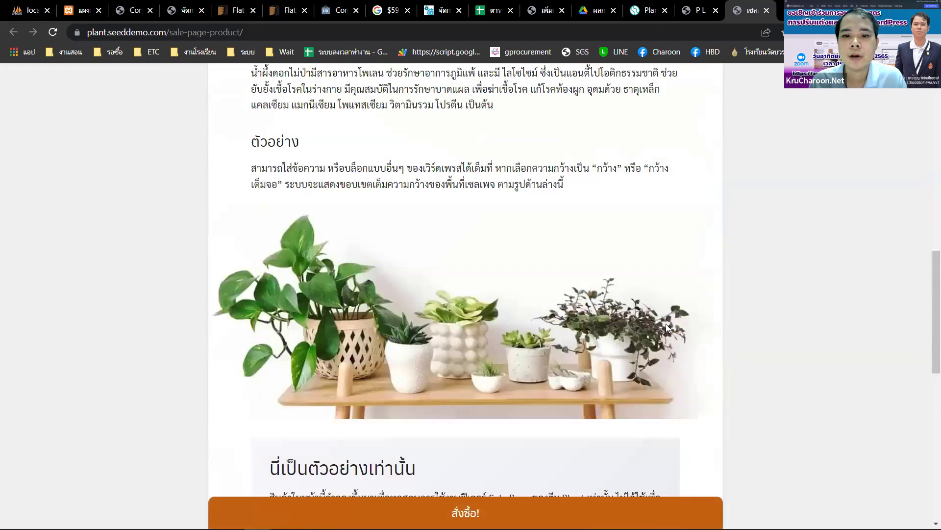
pyautogui.scroll(3, 667, 328)
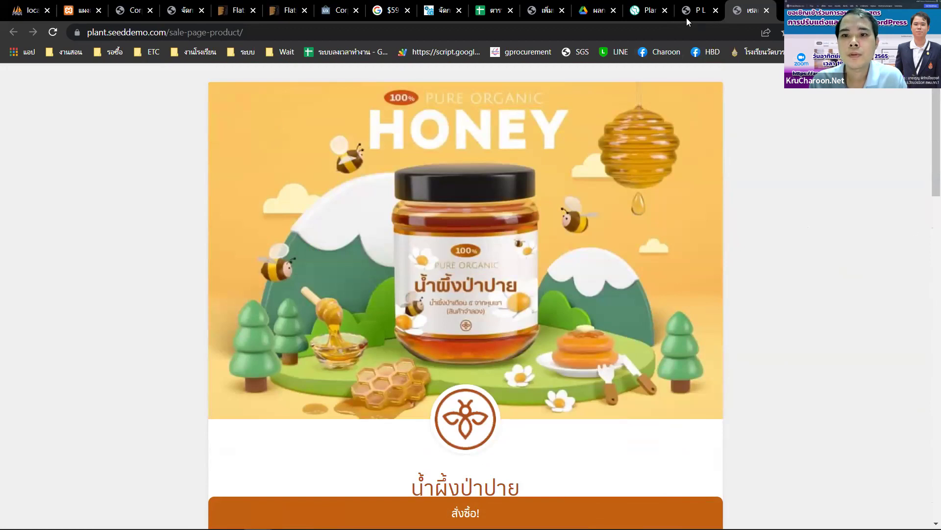
pyautogui.click(698, 11)
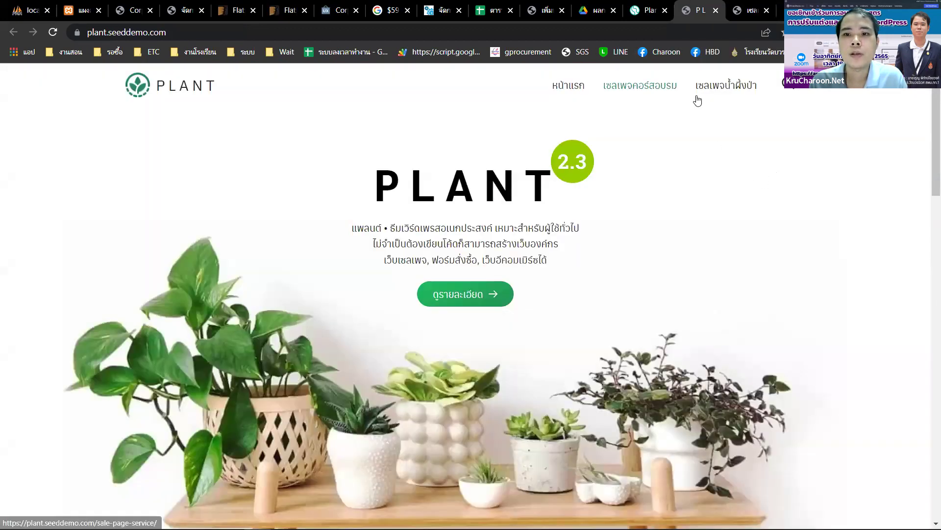
# Step: Open the 'เซลเพจคอร์สอบรม' BIZ PLAN training sale page and review its 7,800 baht total
pyautogui.click(645, 89)
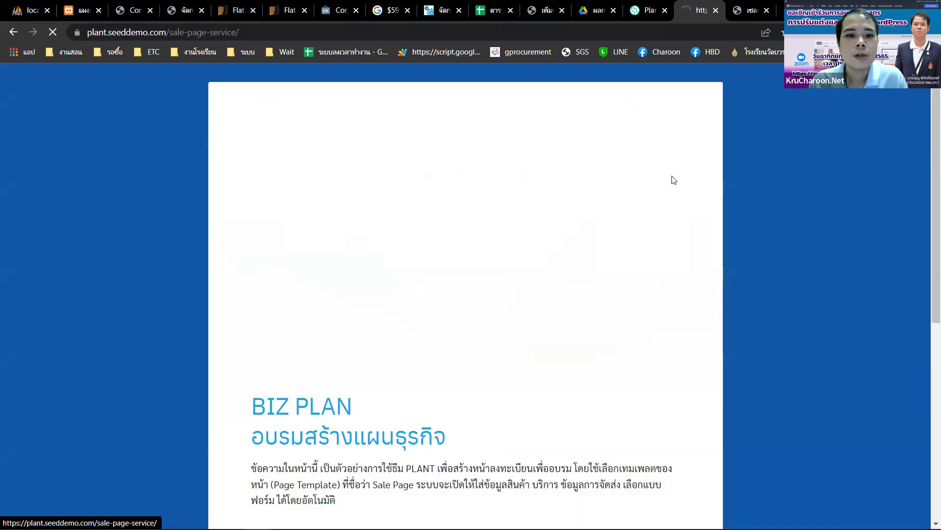
pyautogui.scroll(-2, 580, 243)
pyautogui.scroll(-20, 580, 247)
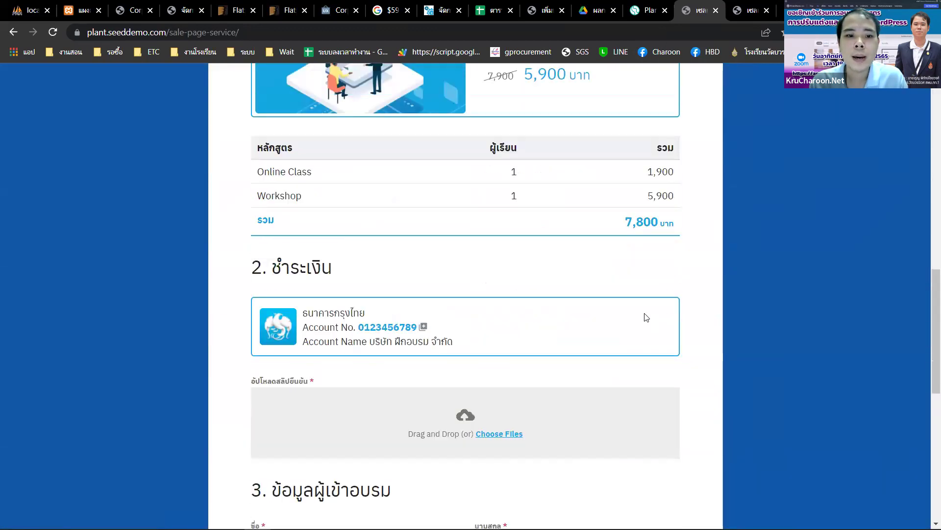
pyautogui.scroll(20, 637, 359)
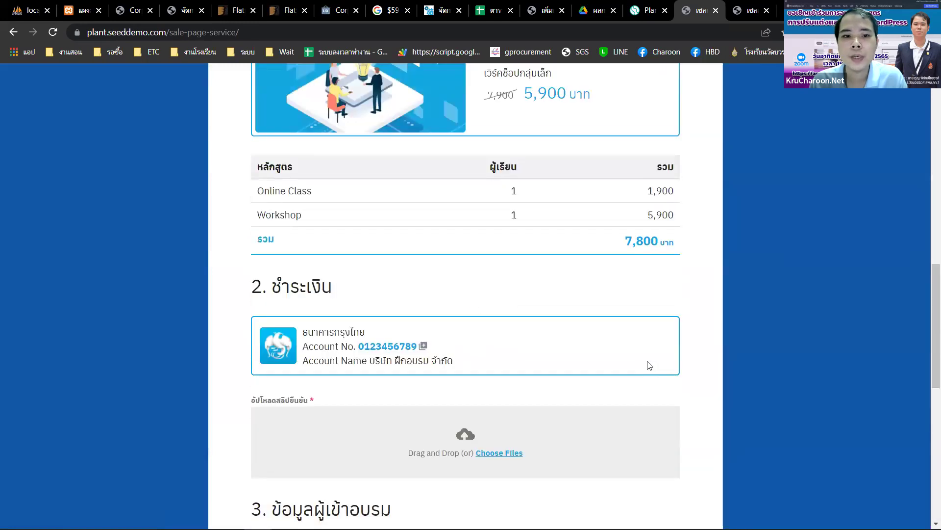
pyautogui.scroll(5, 685, 366)
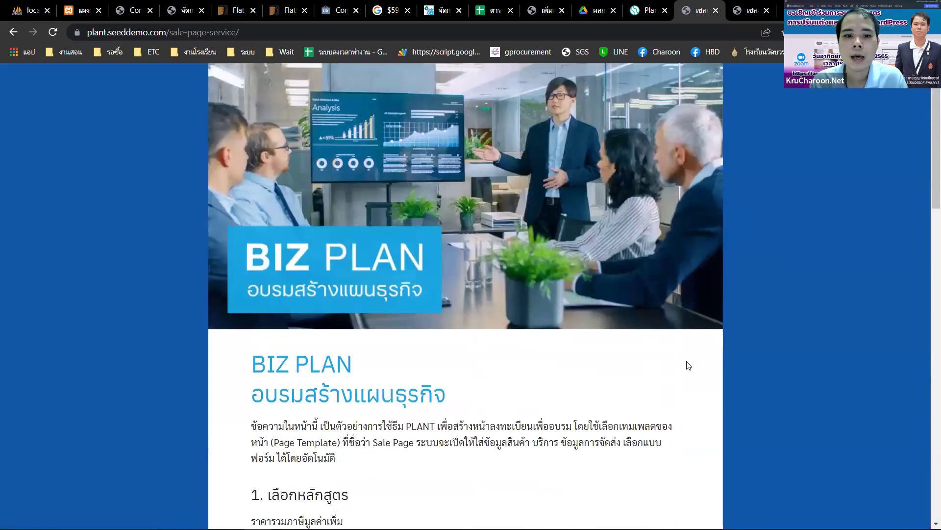
# Step: Return to the Seed Webs Plant page, then switch to the Flatsome preview tab
pyautogui.click(668, 17)
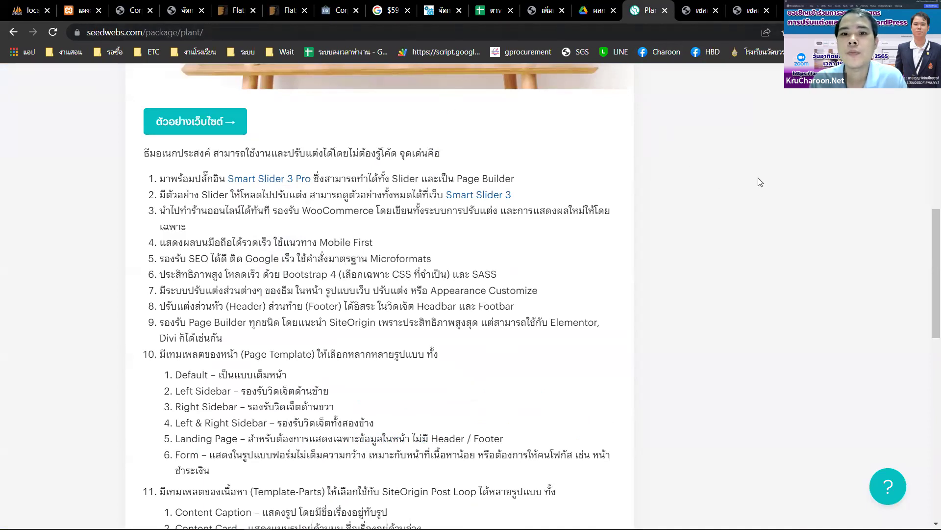
pyautogui.scroll(10, 397, 77)
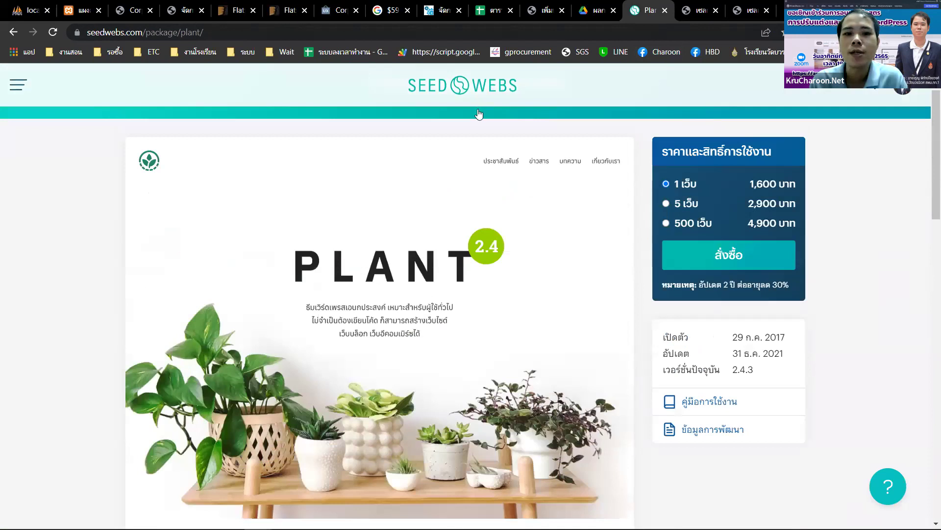
pyautogui.click(283, 9)
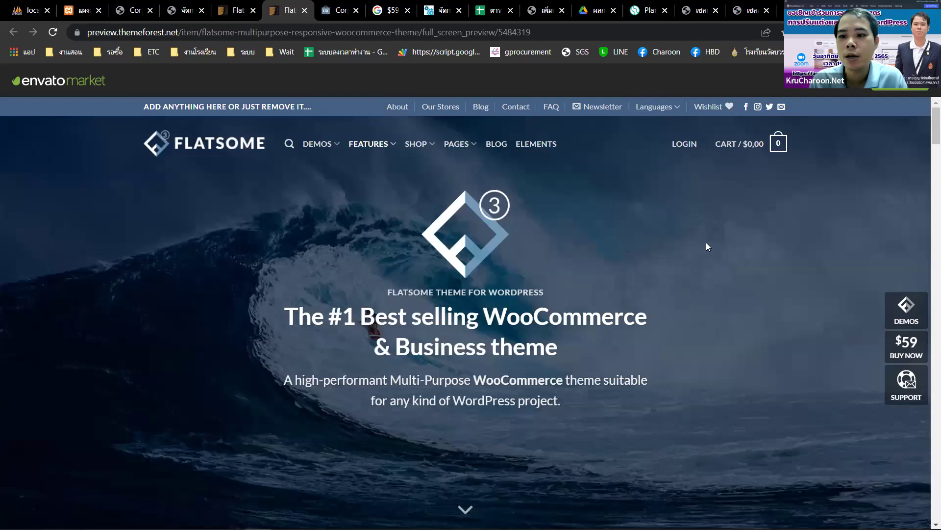
# Step: Scroll the full-screen Flatsome preview, then switch back to the Flatsome item page tab
pyautogui.scroll(-9, 704, 248)
pyautogui.scroll(7, 682, 262)
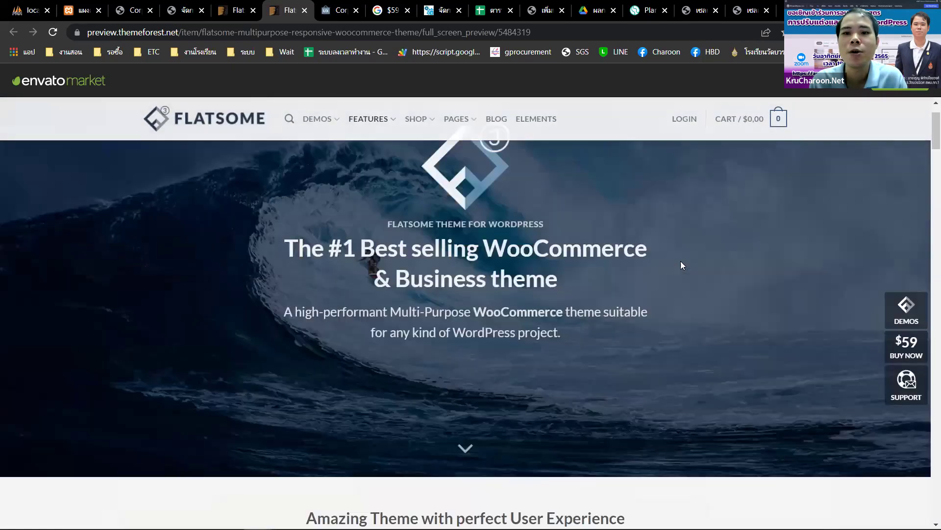
pyautogui.scroll(-6, 680, 262)
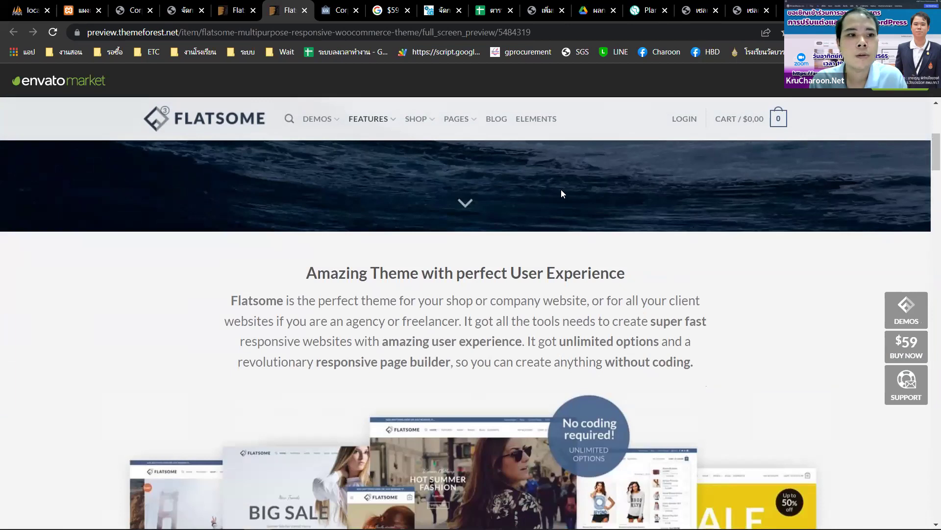
pyautogui.scroll(-3, 677, 270)
pyautogui.scroll(3, 703, 256)
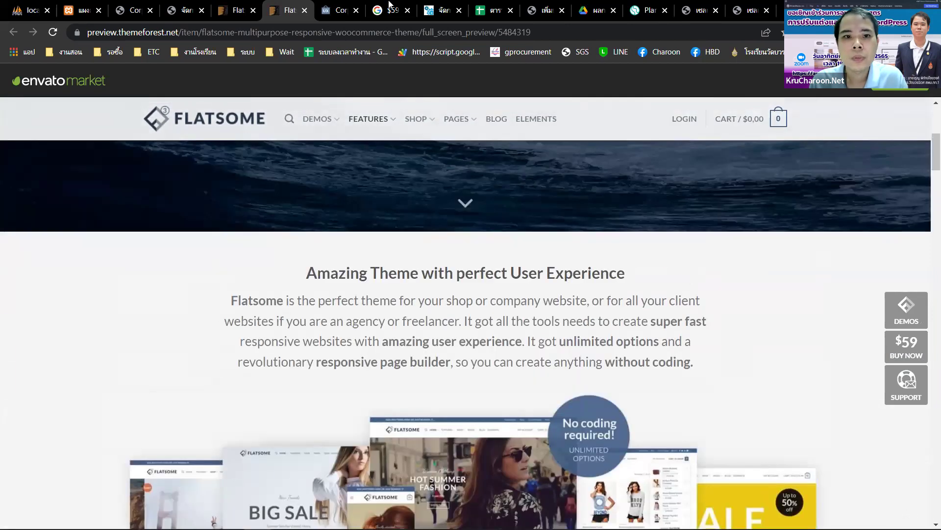
pyautogui.click(444, 8)
pyautogui.click(287, 10)
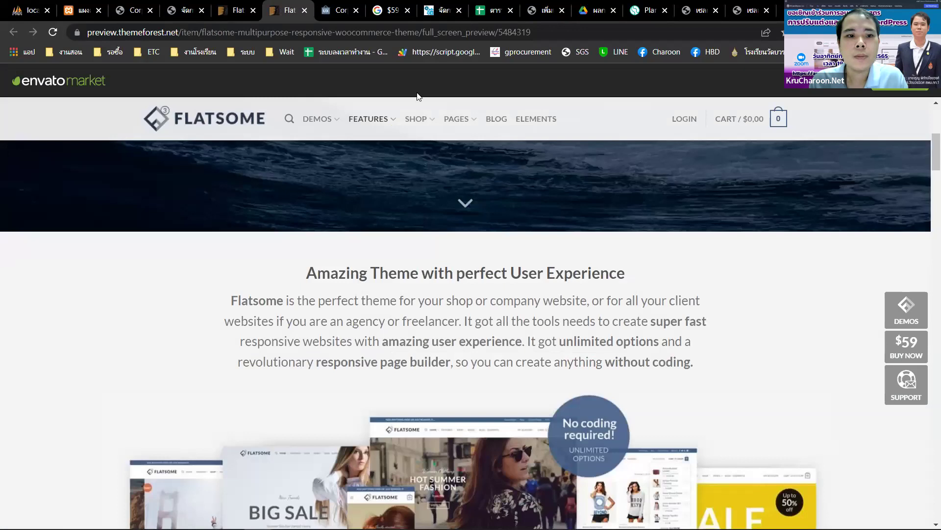
pyautogui.click(236, 11)
pyautogui.click(75, 517)
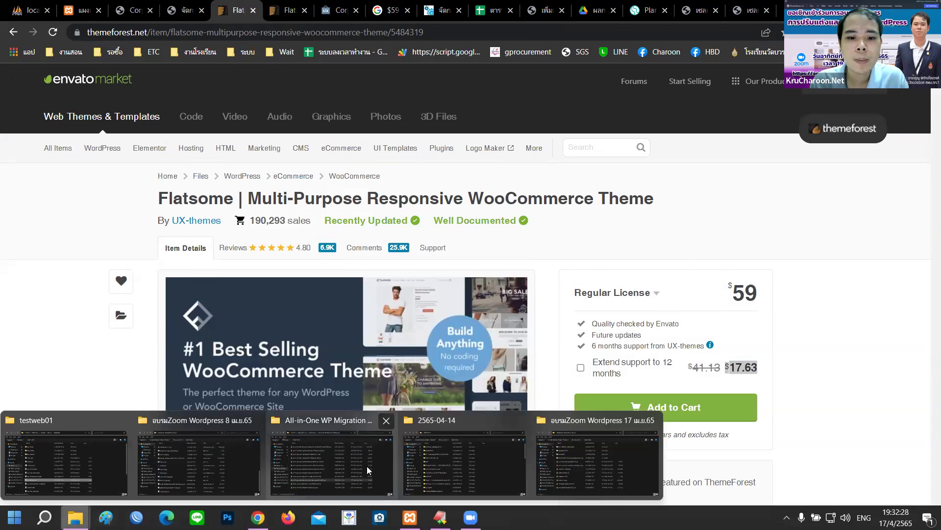
# Step: In File Explorer, locate themeforest > flatsome-main > Theme Files holding the Flatsome zips
pyautogui.click(557, 419)
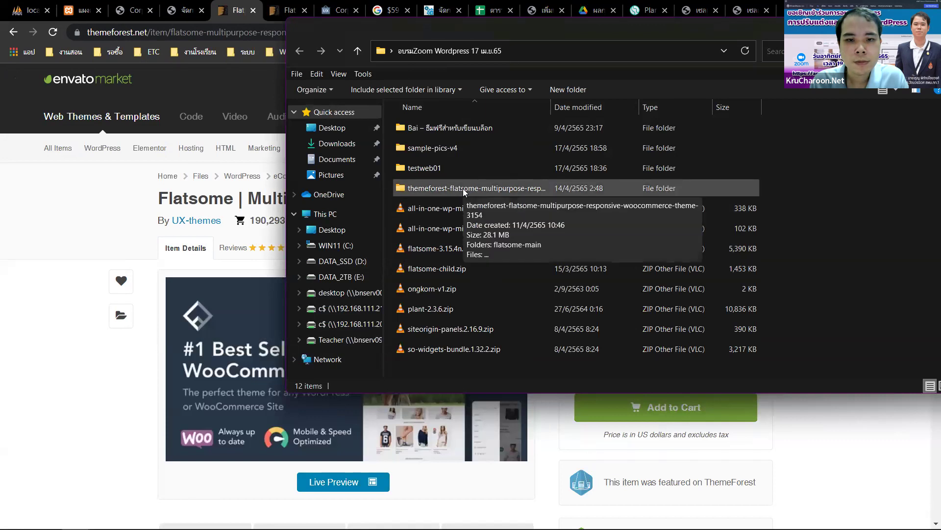
pyautogui.doubleClick(447, 190)
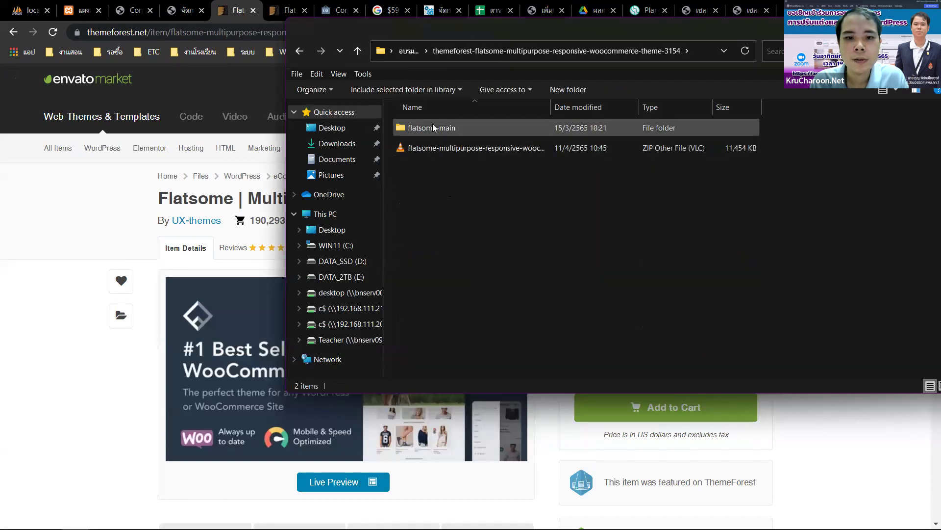
pyautogui.doubleClick(433, 126)
pyautogui.doubleClick(415, 224)
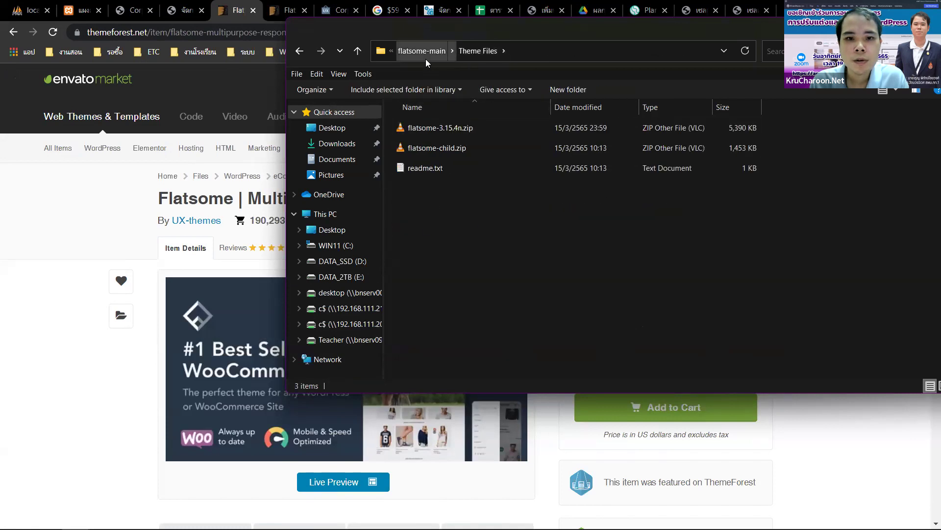
pyautogui.click(430, 55)
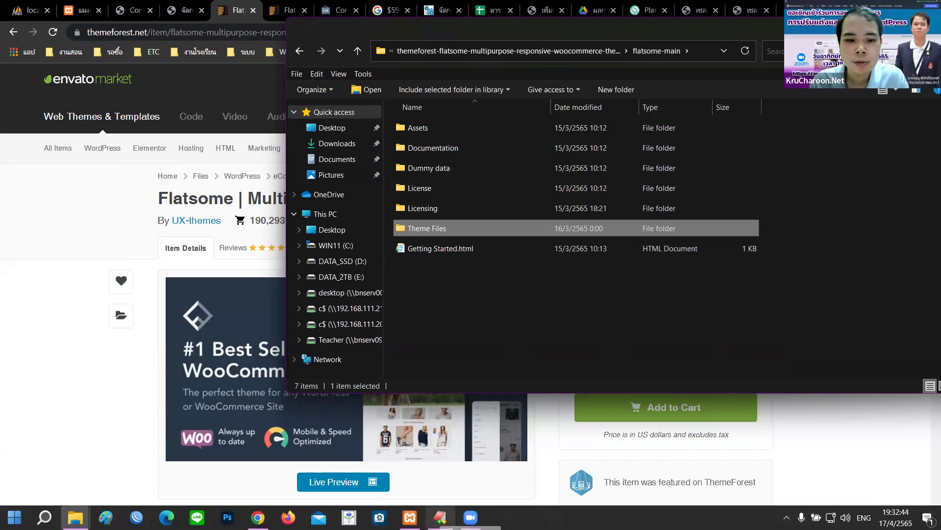
# Step: Bring Chrome back to the front and switch to the Google Drive search results tab
pyautogui.click(440, 517)
pyautogui.moveTo(254, 509)
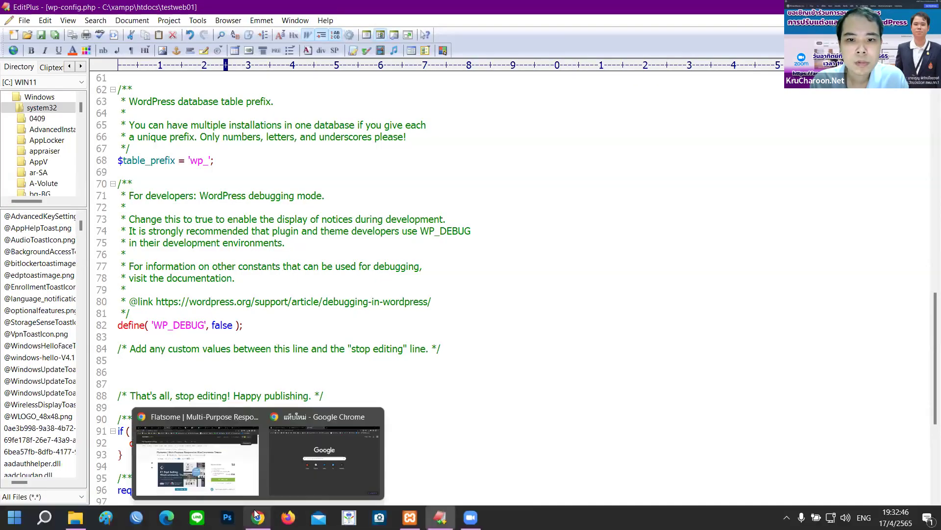
pyautogui.moveTo(254, 509); pyautogui.dragTo(240, 463)
pyautogui.moveTo(258, 517)
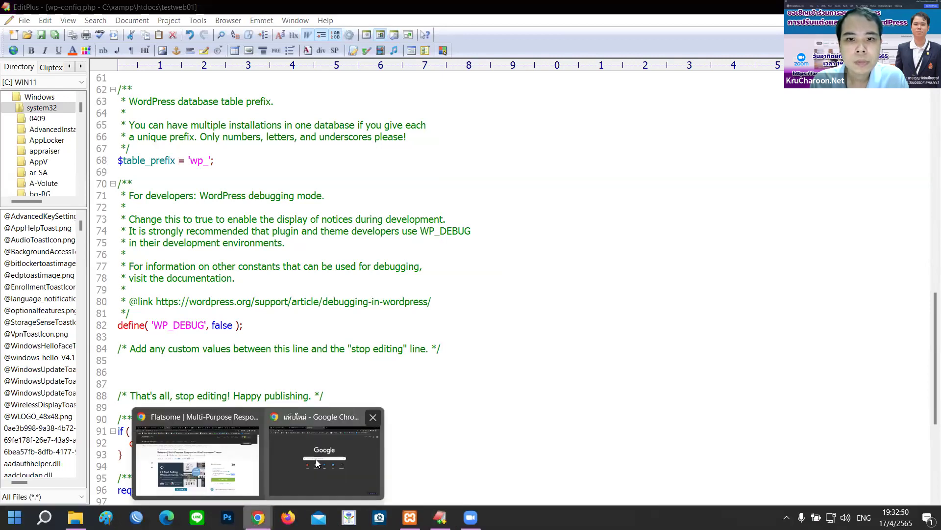
pyautogui.click(196, 458)
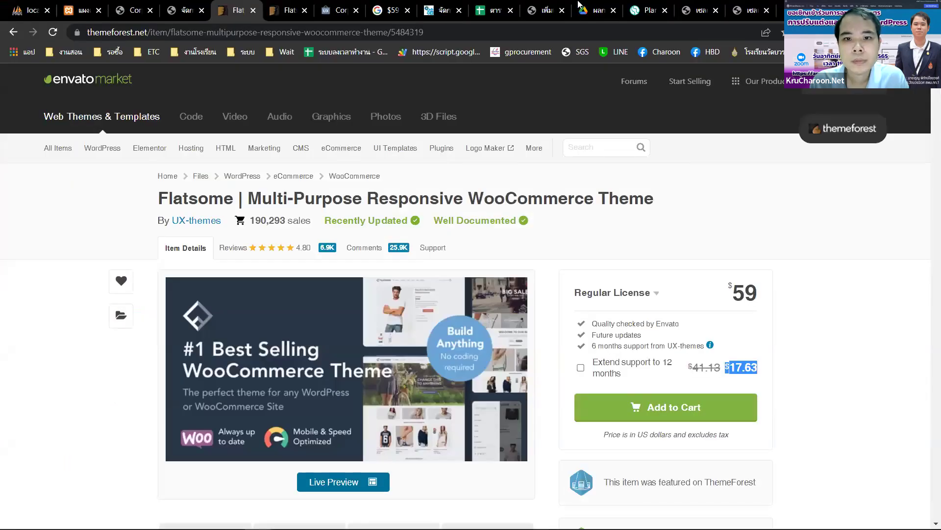
pyautogui.click(600, 6)
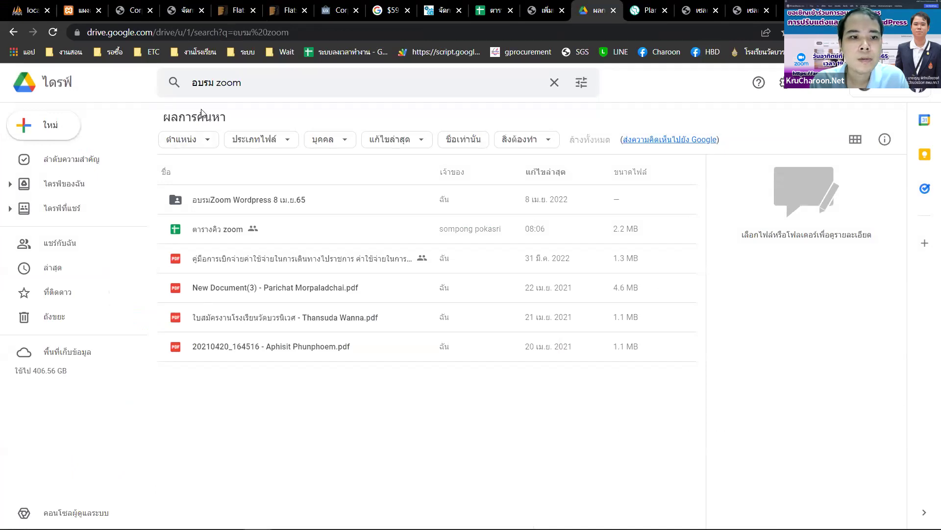
# Step: Open the อบรมZoom Wordpress 8 เม.ย.65 folder in Google Drive and bring up the local course folder window
pyautogui.click(261, 202)
pyautogui.doubleClick(275, 200)
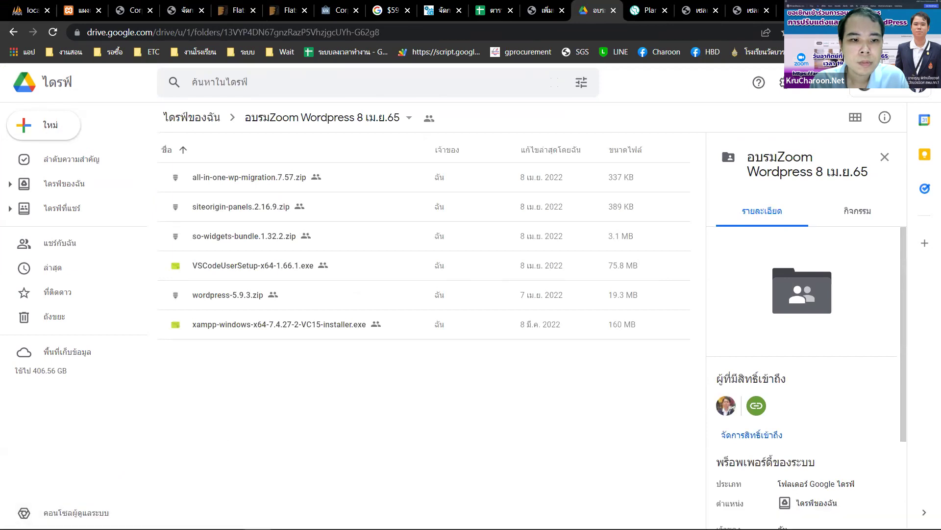
pyautogui.click(75, 517)
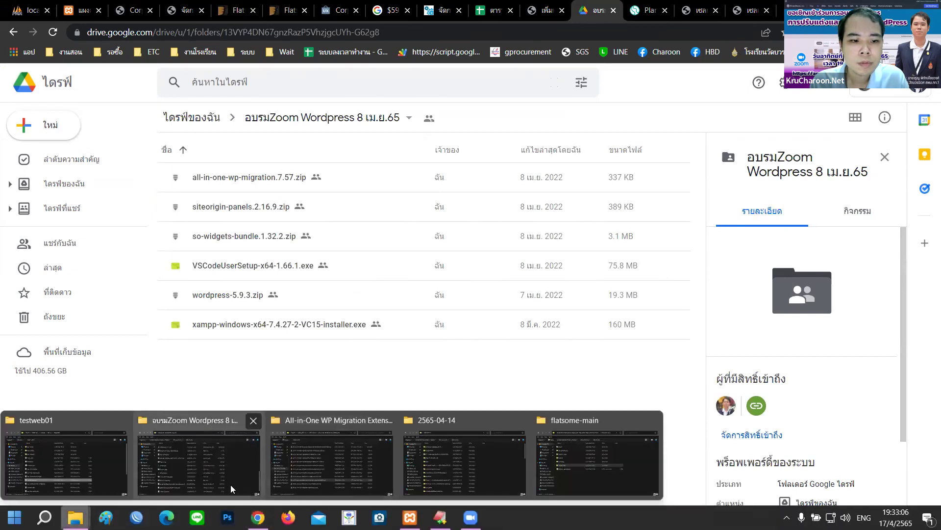
pyautogui.click(201, 456)
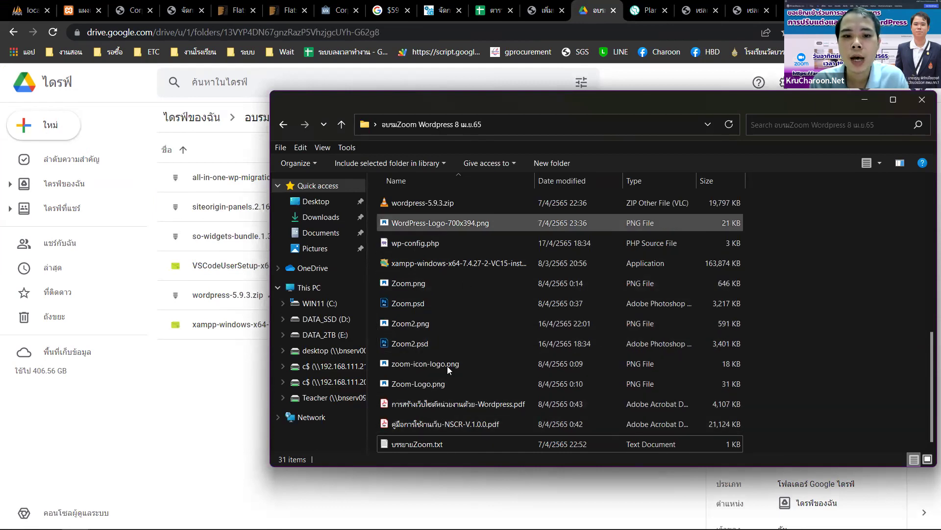
# Step: Browse Desktop > อบรมZoom Wordpress 17 เม.ย.65 > themeforest Flatsome > flatsome-main and select Theme Files
pyautogui.scroll(6, 469, 327)
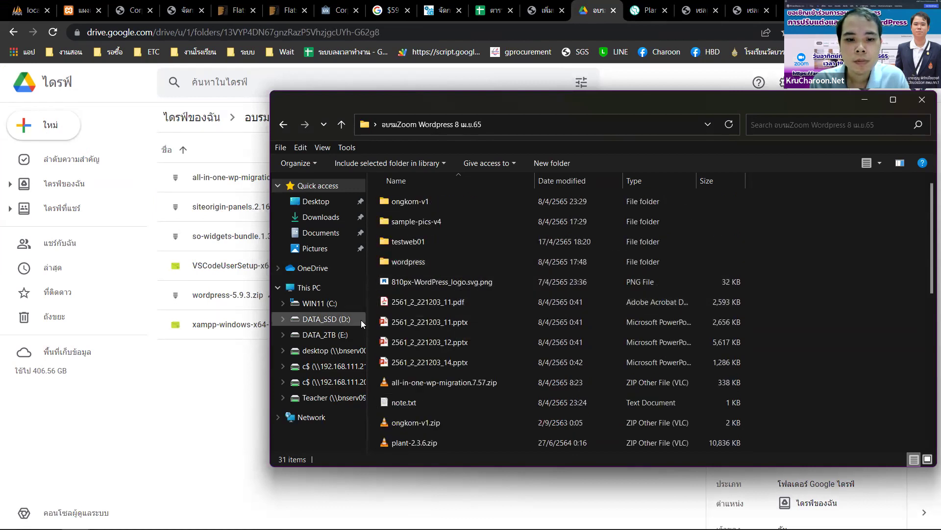
pyautogui.click(309, 198)
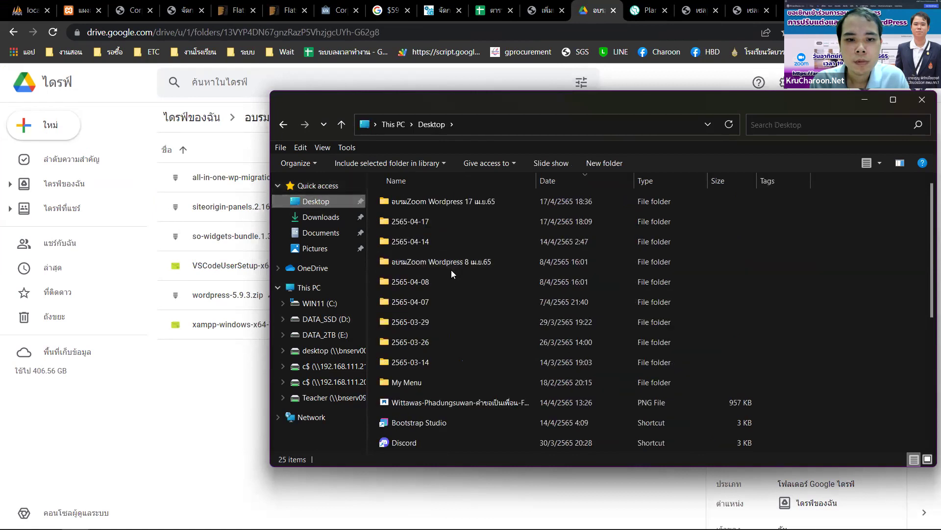
pyautogui.click(444, 203)
pyautogui.doubleClick(444, 204)
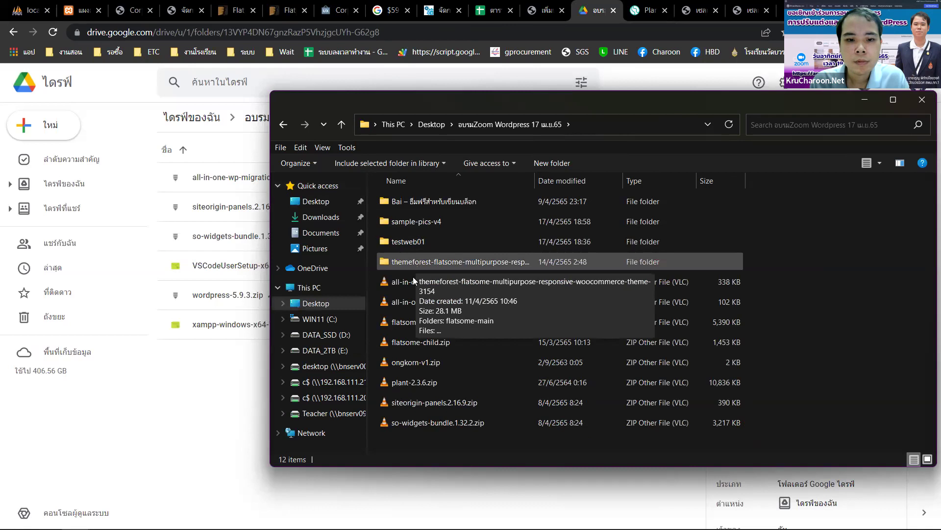
pyautogui.click(415, 325)
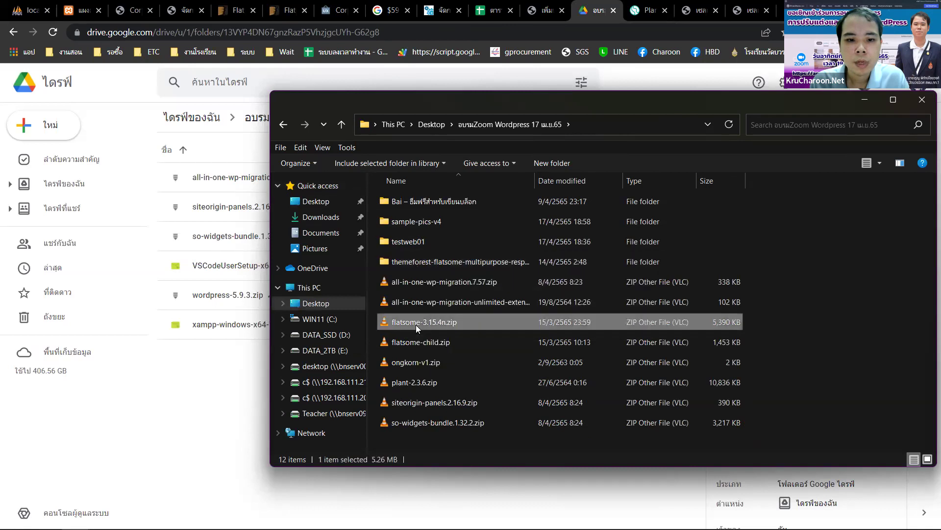
pyautogui.click(416, 264)
pyautogui.doubleClick(416, 265)
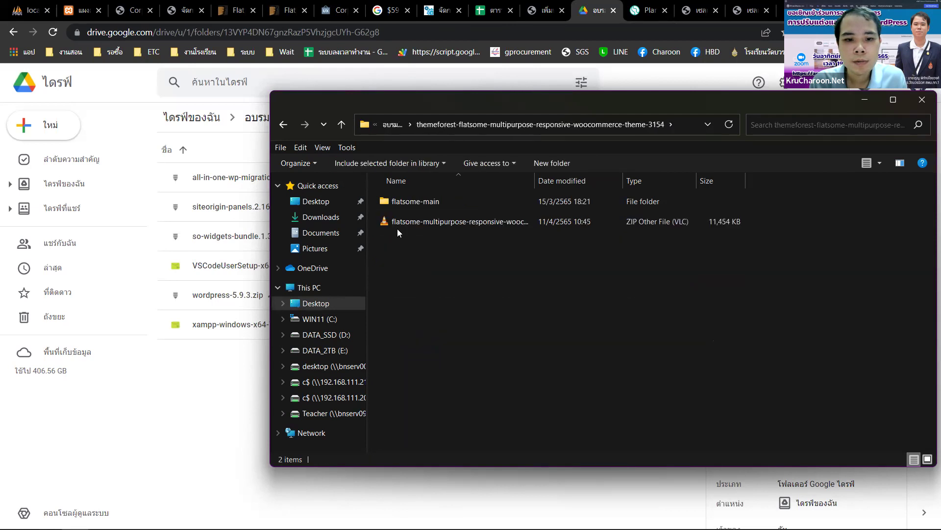
pyautogui.doubleClick(420, 205)
pyautogui.click(395, 302)
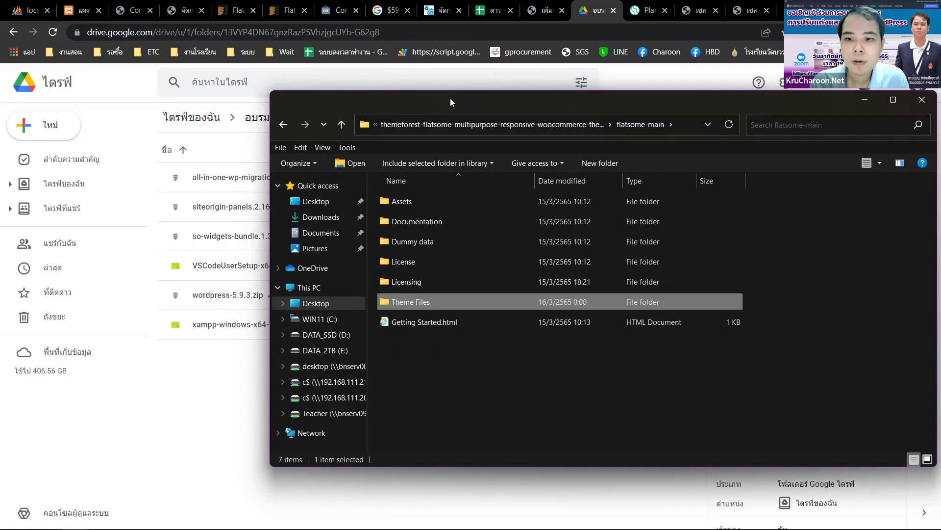
# Step: Try dragging the Theme Files folder onto the Drive folder page
pyautogui.moveTo(450, 98); pyautogui.dragTo(496, 146)
pyautogui.moveTo(447, 343); pyautogui.dragTo(246, 386)
pyautogui.click(246, 386)
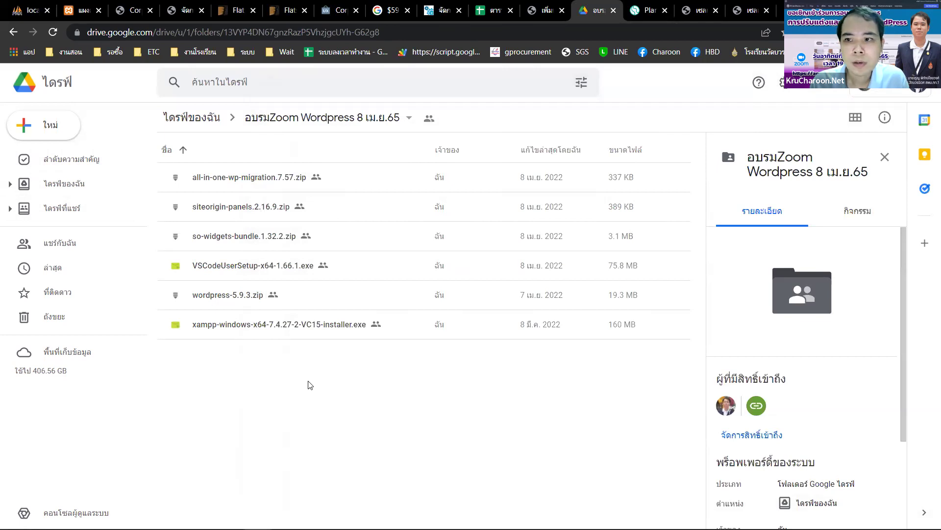
pyautogui.click(59, 133)
# Step: Upload the flatsome-main > Theme Files folder and its three files to Drive via Folder upload
pyautogui.click(85, 178)
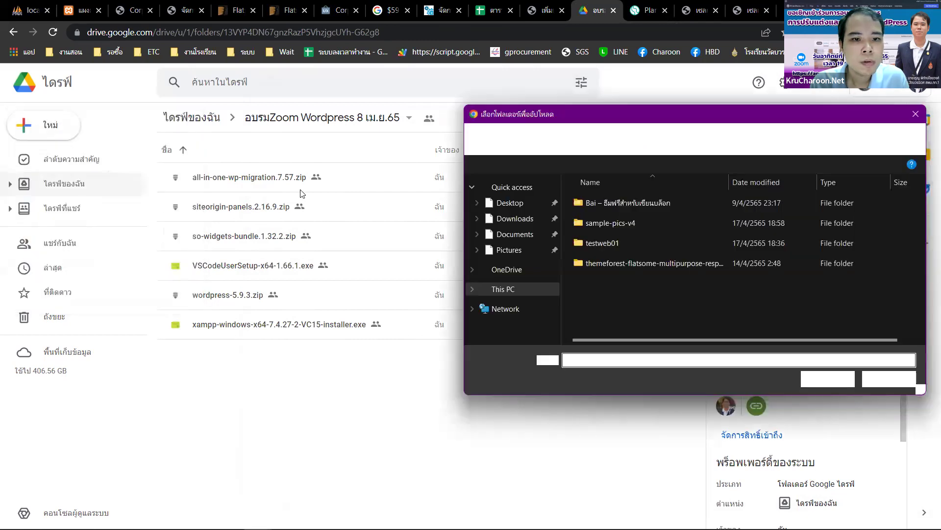
pyautogui.doubleClick(642, 265)
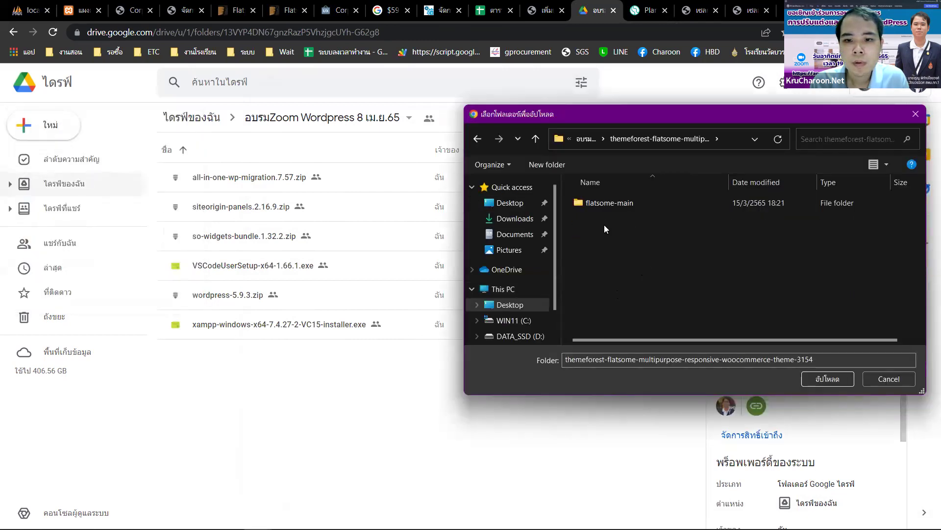
pyautogui.doubleClick(606, 203)
pyautogui.click(591, 305)
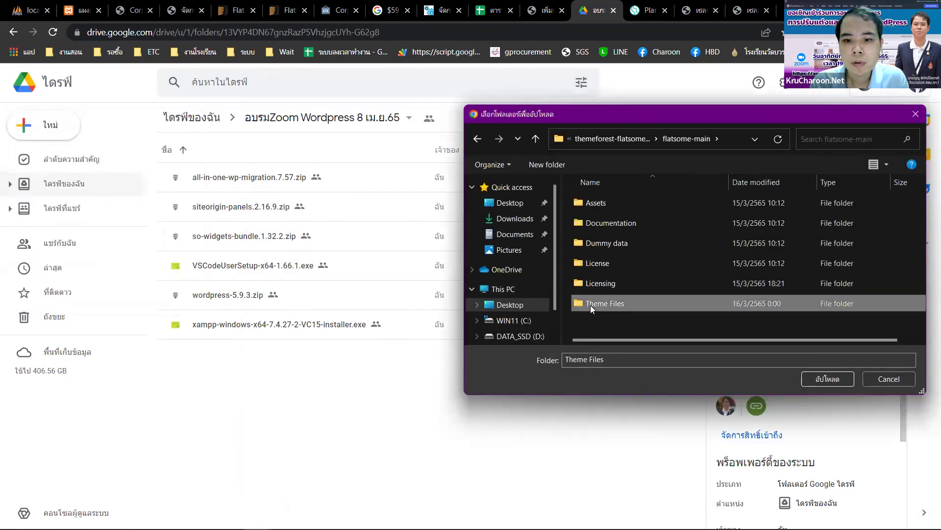
pyautogui.click(825, 382)
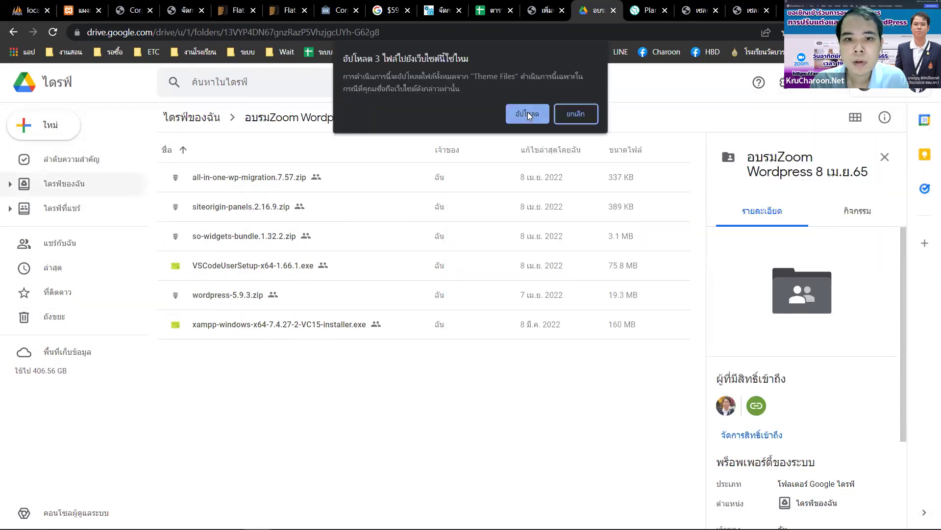
pyautogui.click(528, 113)
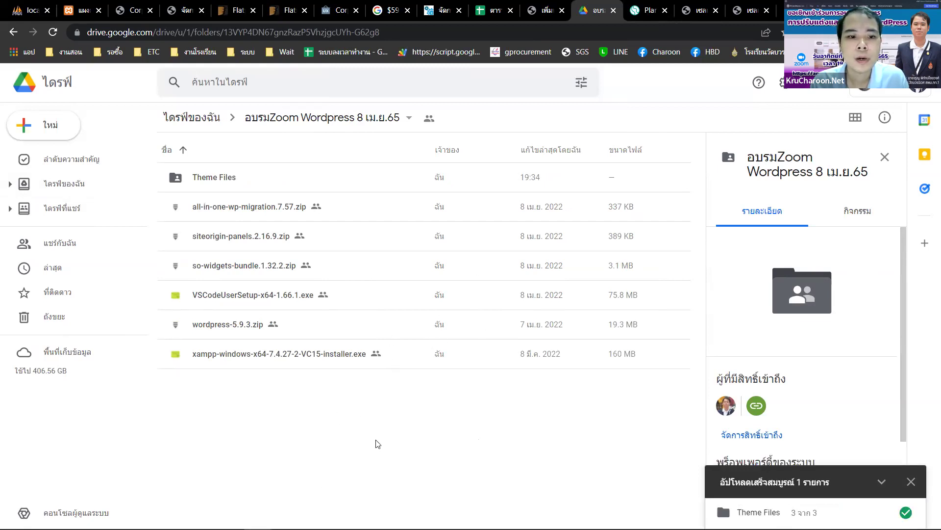
# Step: Check the uploaded Theme Files folder, then return to the ThemeForest Flatsome page
pyautogui.click(223, 178)
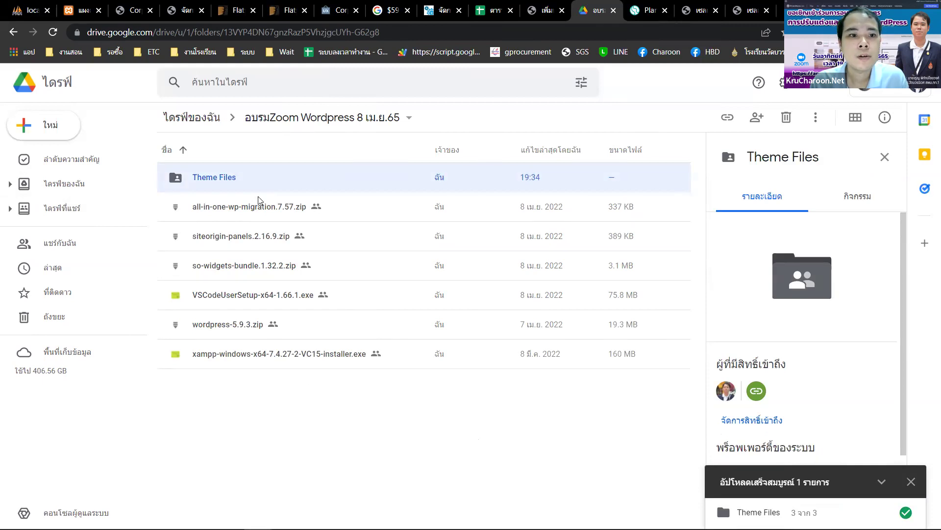
pyautogui.rightClick(212, 178)
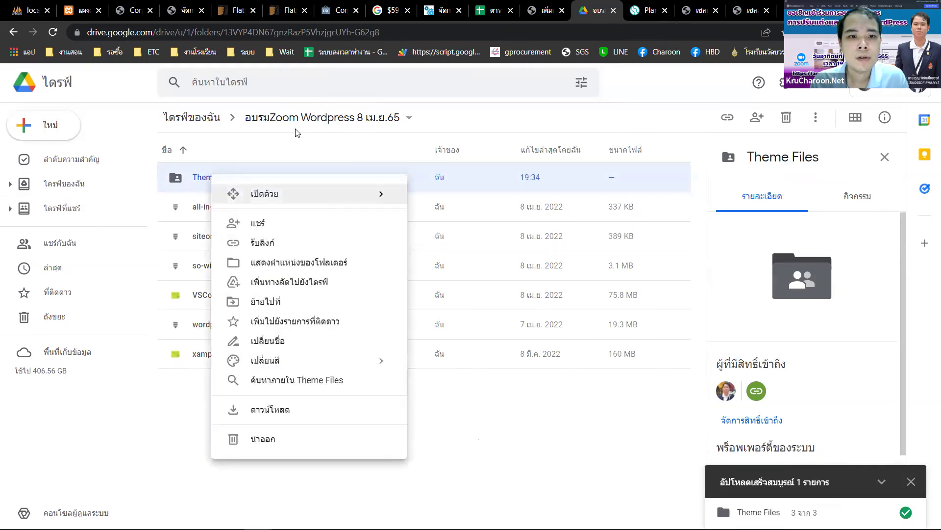
pyautogui.click(187, 407)
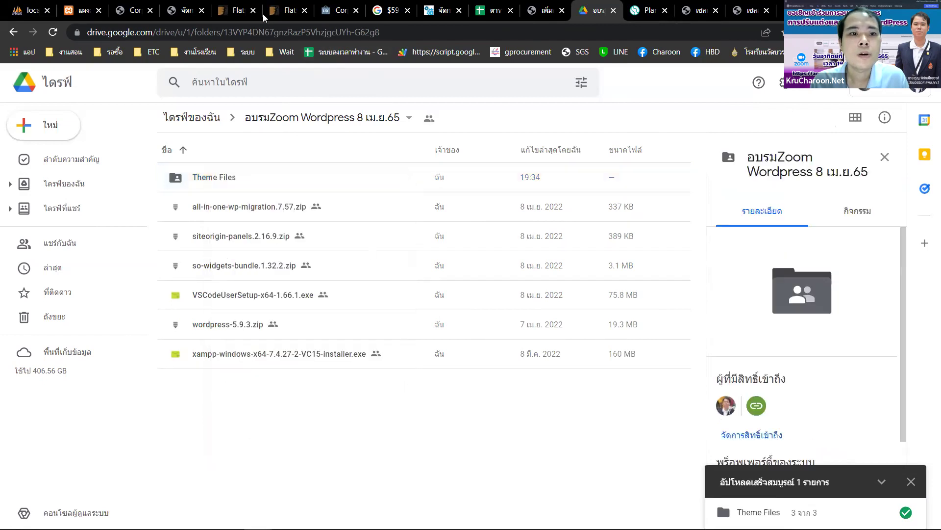
pyautogui.click(235, 14)
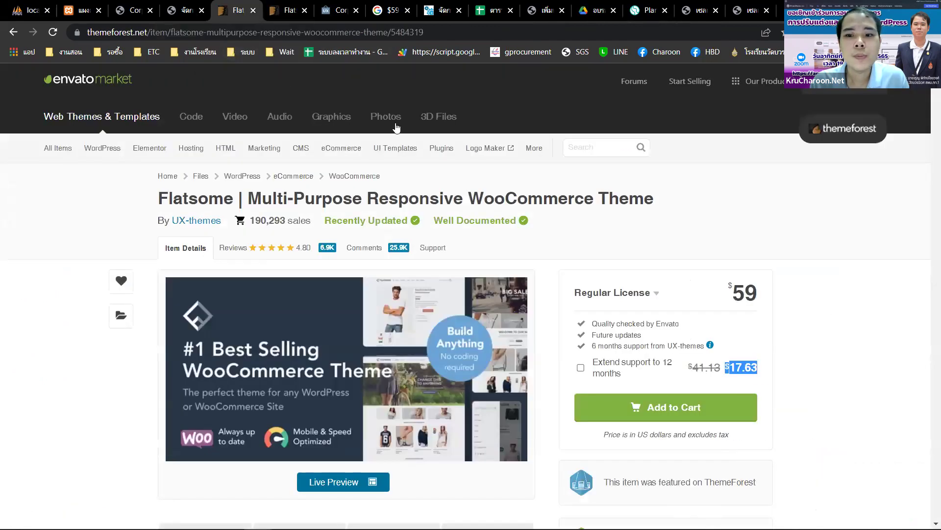
pyautogui.click(182, 6)
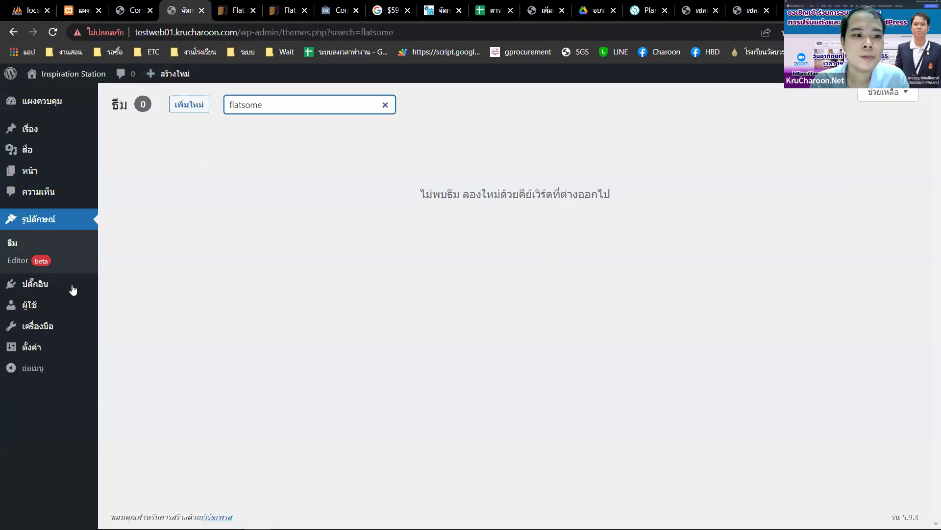
# Step: Go to the testweb01 admin dashboard, proceeding past the certificate warning
pyautogui.click(44, 100)
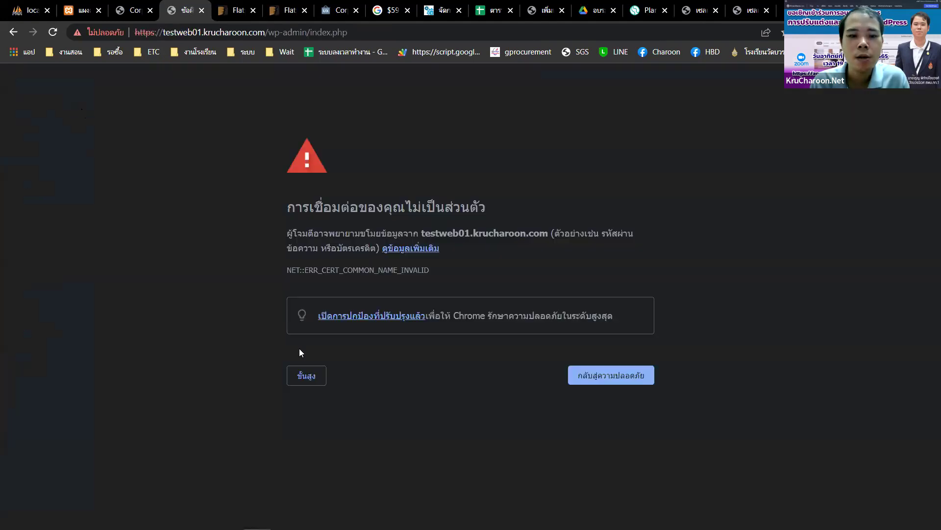
pyautogui.click(305, 376)
pyautogui.click(328, 468)
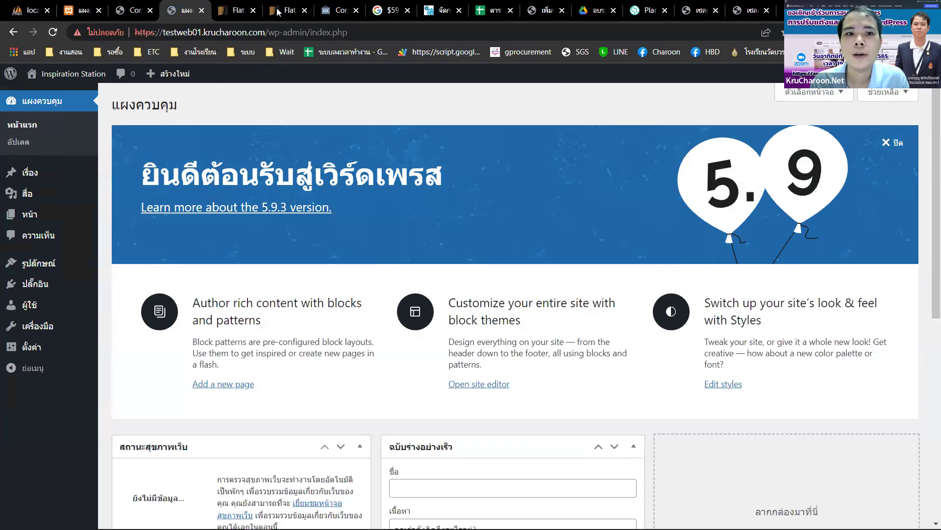
pyautogui.click(277, 11)
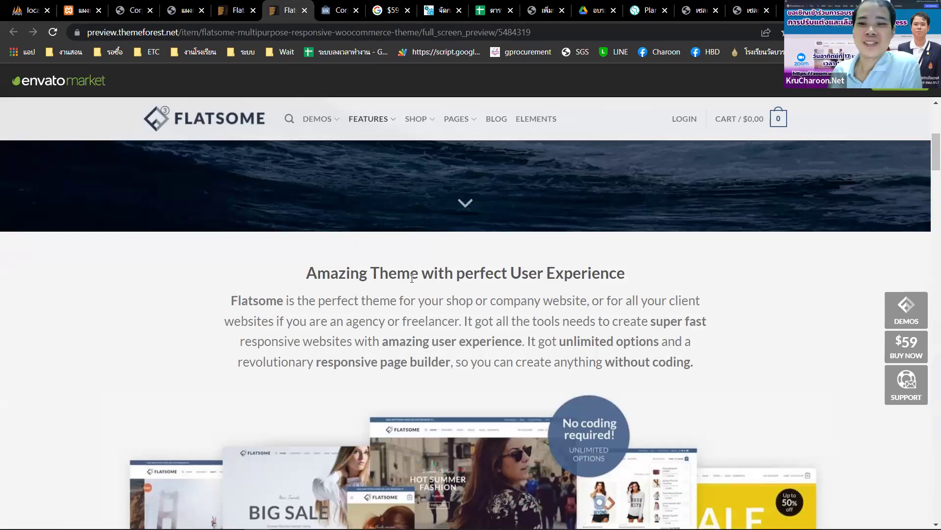
pyautogui.click(238, 11)
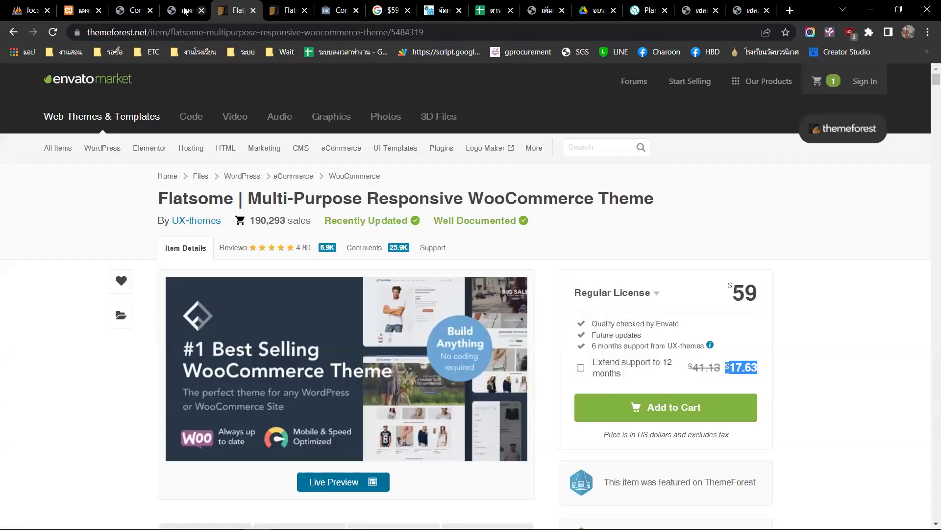
pyautogui.click(185, 12)
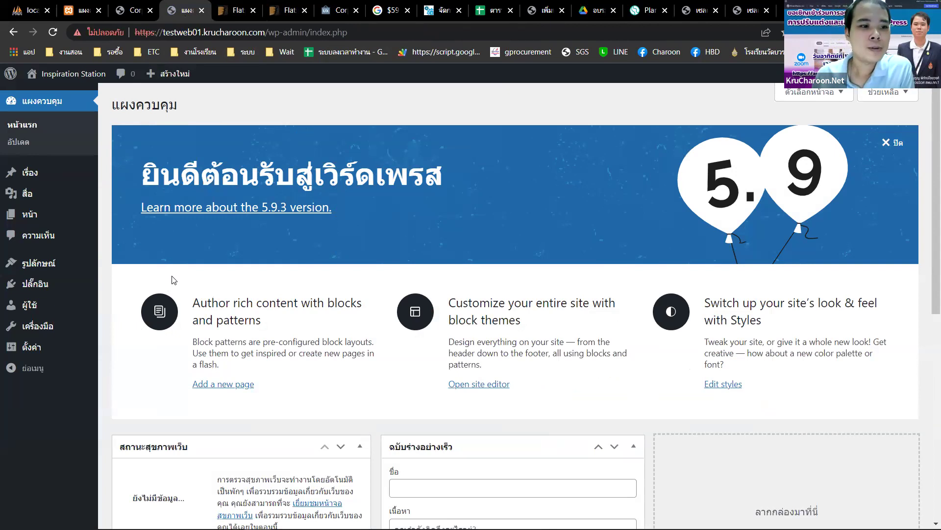
# Step: Open Appearance > Themes > Add New to list the 4,798 popular themes
pyautogui.moveTo(82, 311)
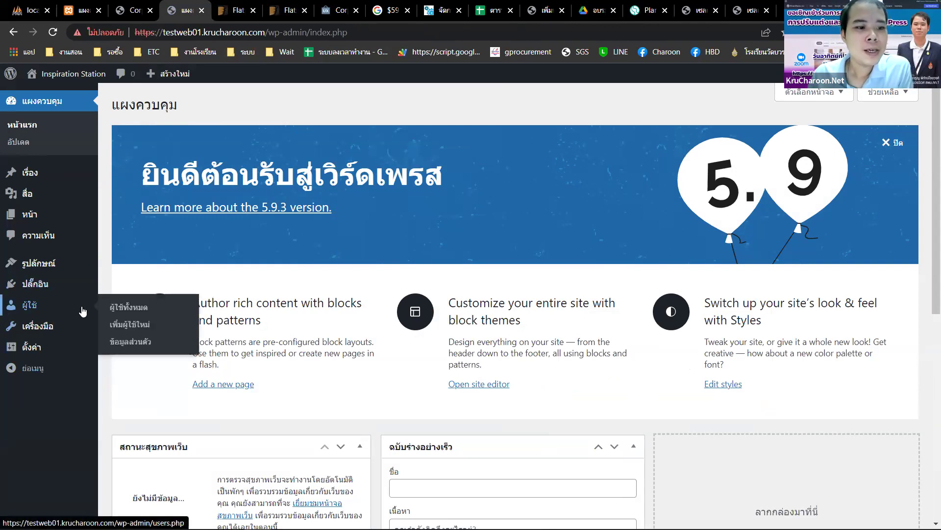
pyautogui.moveTo(34, 265)
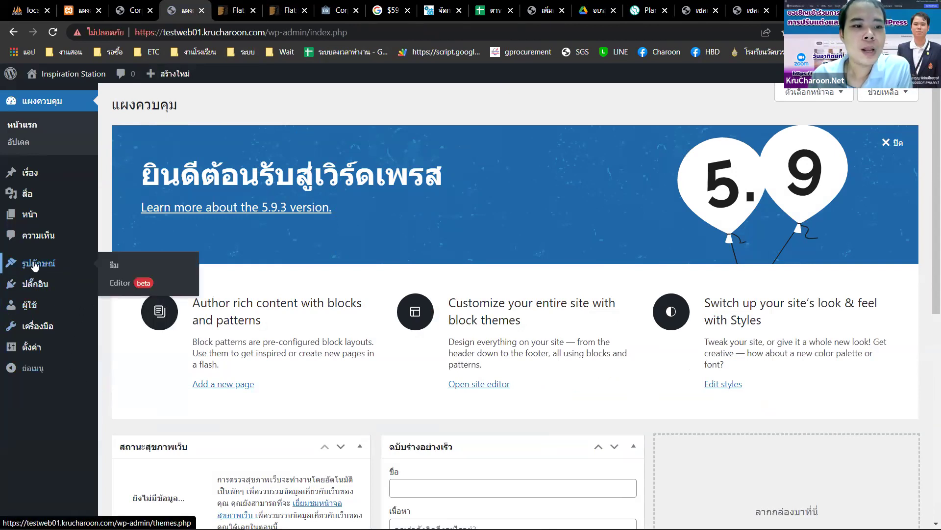
pyautogui.click(126, 272)
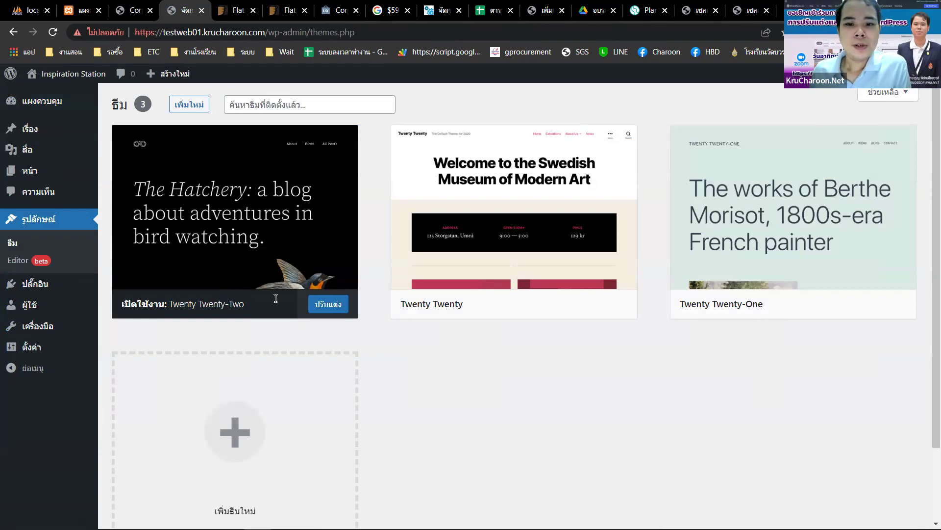
pyautogui.moveTo(243, 231)
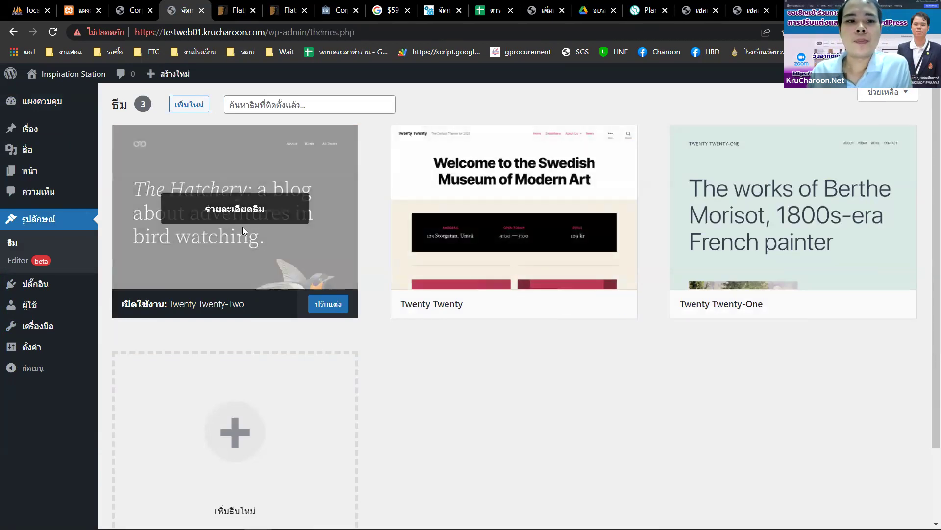
pyautogui.click(193, 106)
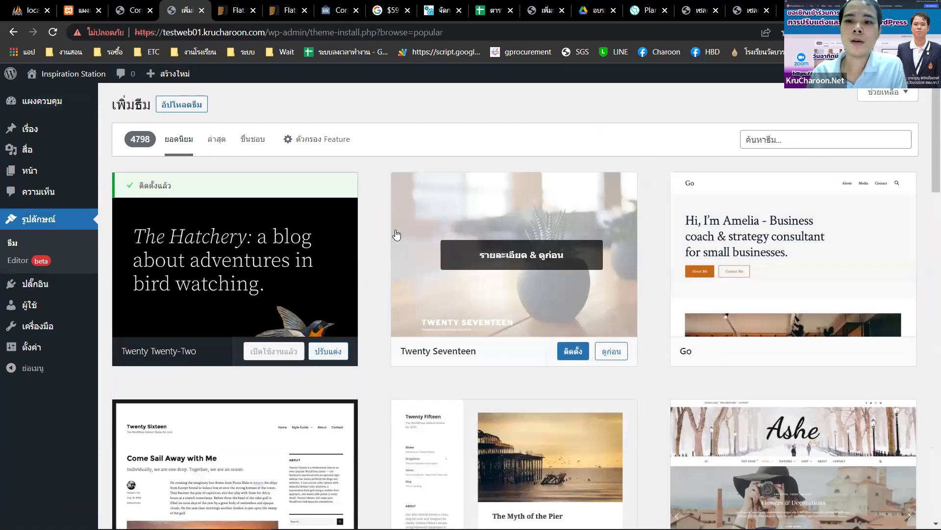
pyautogui.click(764, 141)
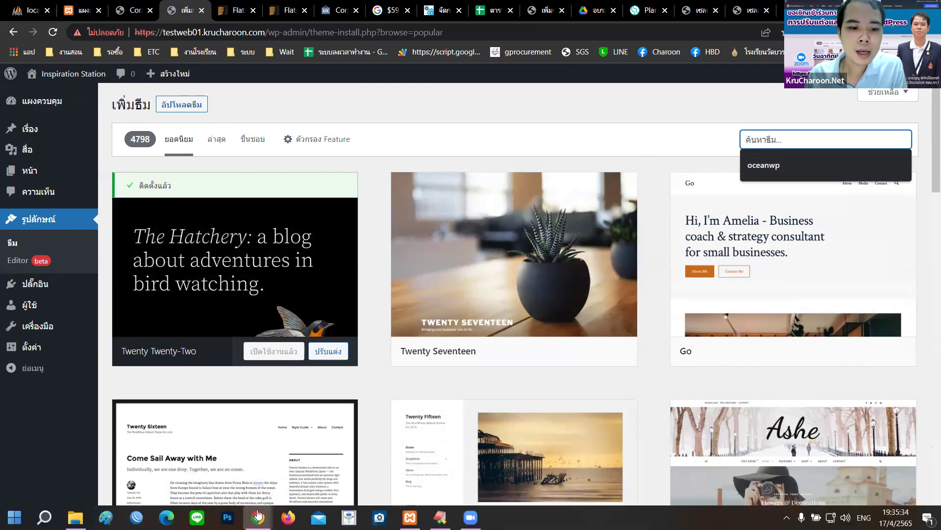
pyautogui.click(84, 11)
pyautogui.click(135, 10)
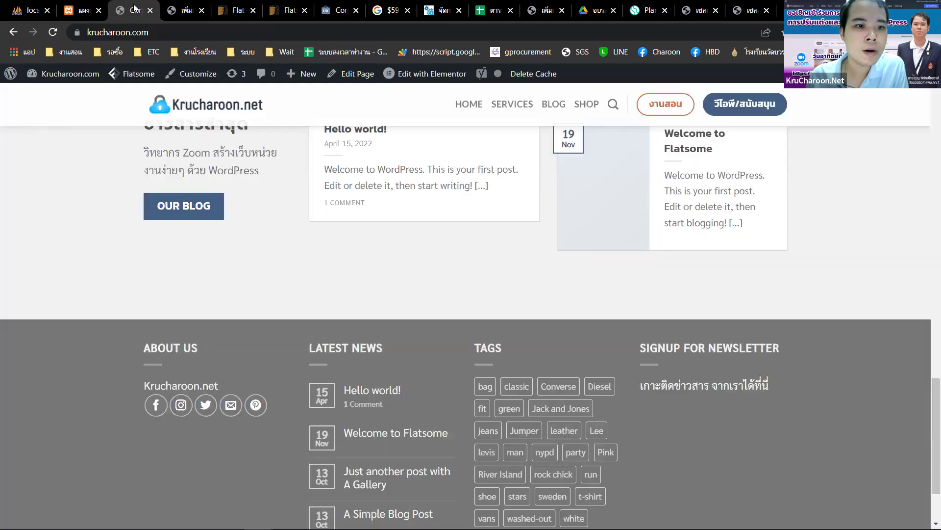
pyautogui.click(179, 9)
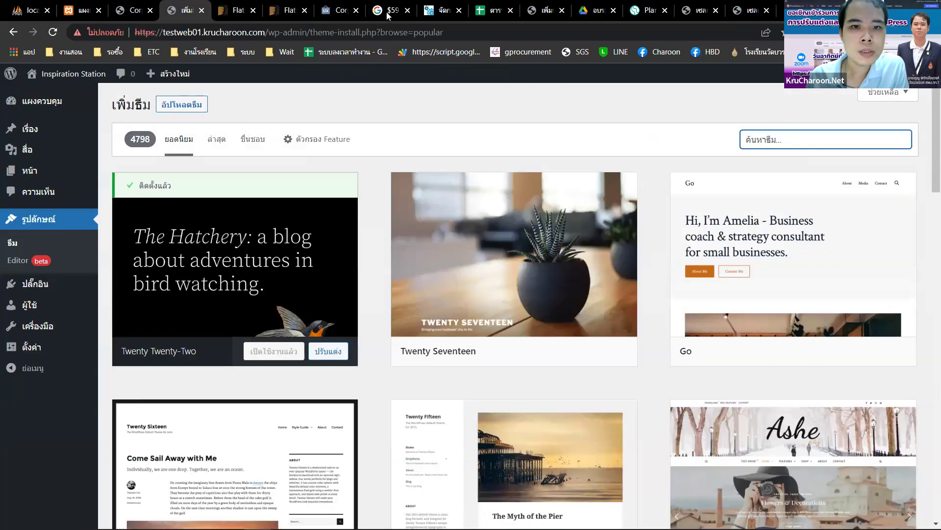
# Step: Load localhost/testweb01/wp-admin/ in a new Chrome tab
pyautogui.click(534, 13)
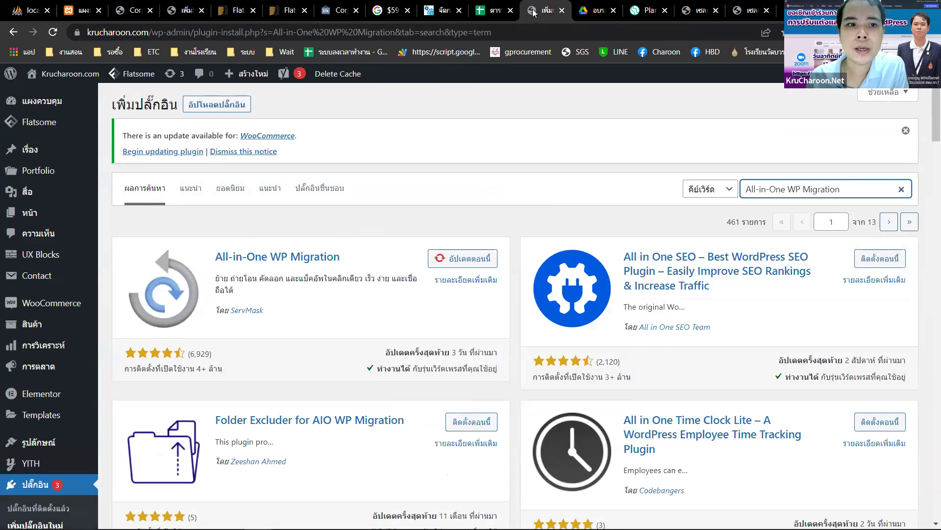
pyautogui.click(686, 8)
pyautogui.click(745, 7)
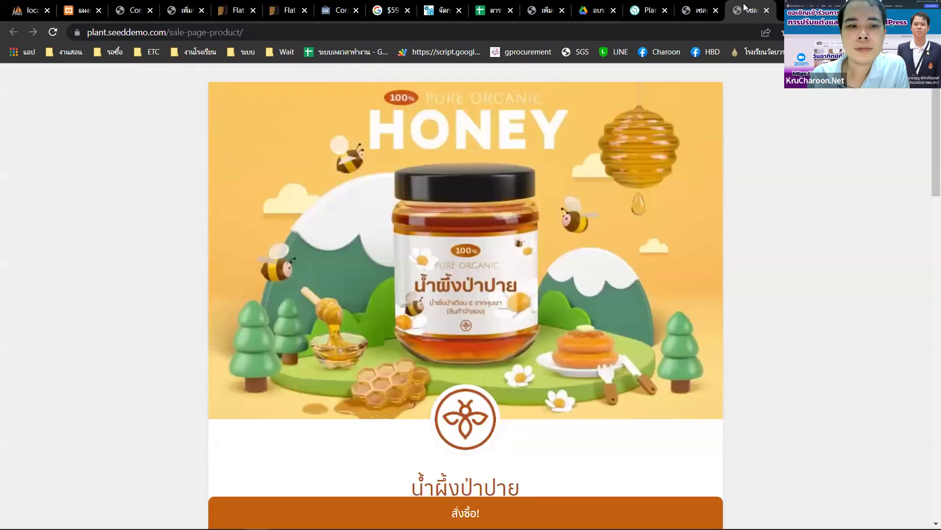
pyautogui.click(783, 10)
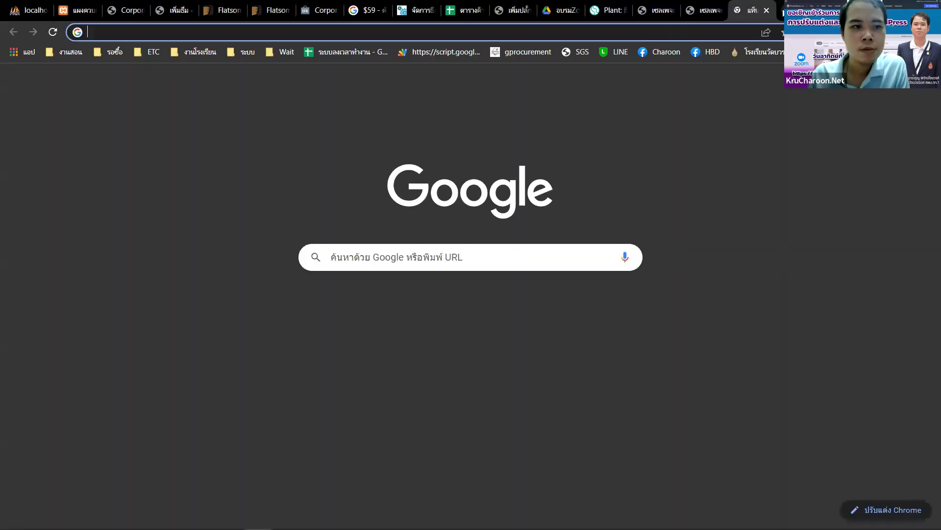
pyautogui.write('lo')
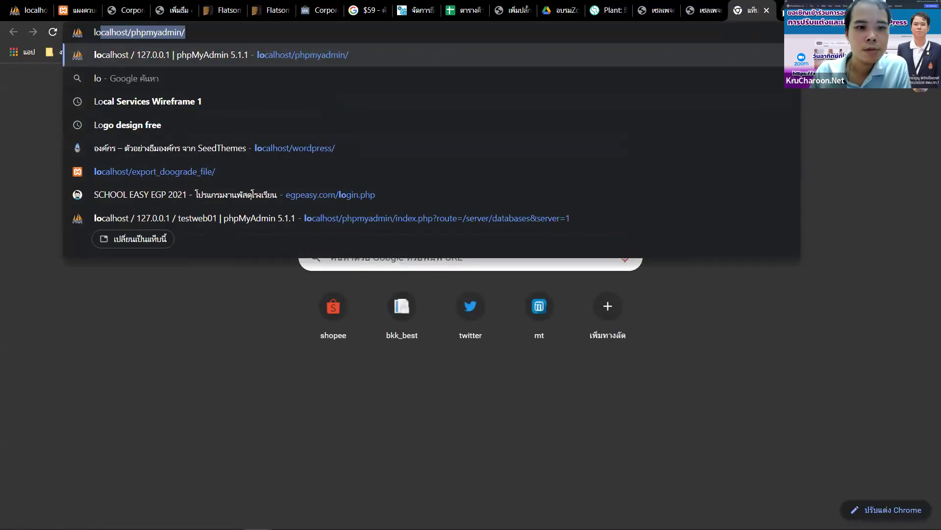
pyautogui.press('Down')
pyautogui.press('Down')
pyautogui.press('Down')
pyautogui.press('Down')
pyautogui.press('Down')
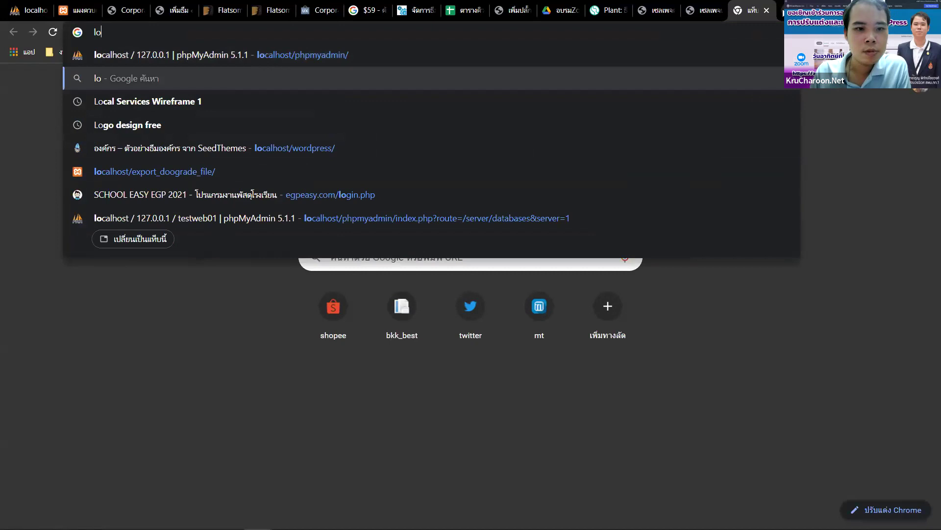
pyautogui.press('Up')
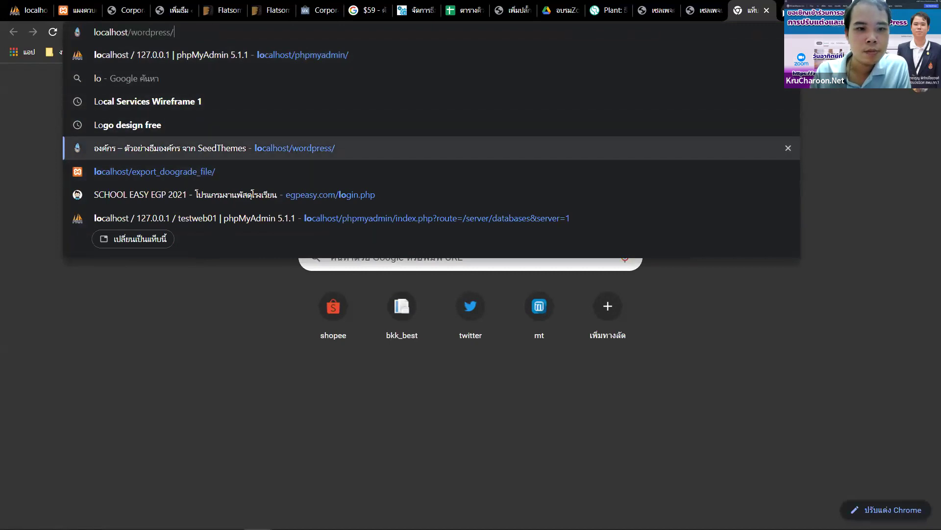
pyautogui.press('BackSpace')
pyautogui.press('BackSpace')
pyautogui.press('BackSpace')
pyautogui.press('BackSpace')
pyautogui.press('BackSpace')
pyautogui.press('BackSpace')
pyautogui.press('BackSpace')
pyautogui.press('BackSpace')
pyautogui.press('BackSpace')
pyautogui.press('BackSpace')
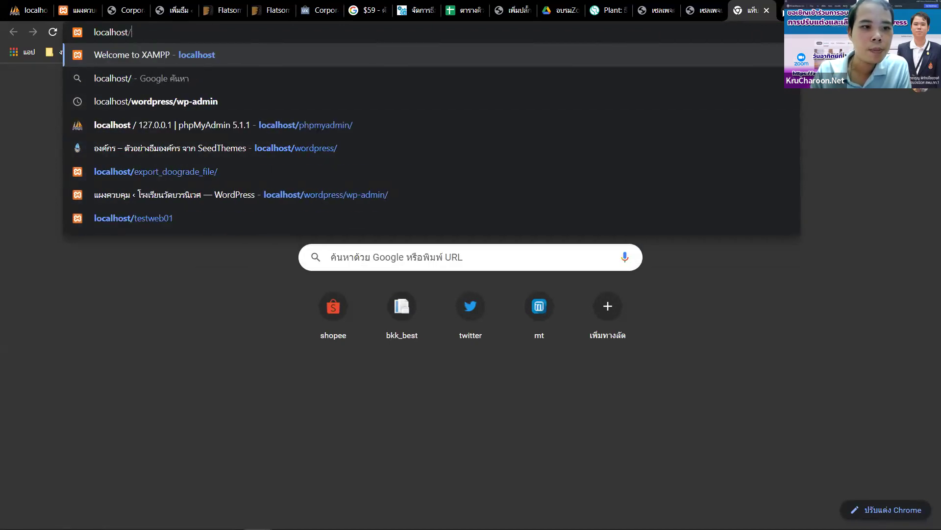
pyautogui.write('tes')
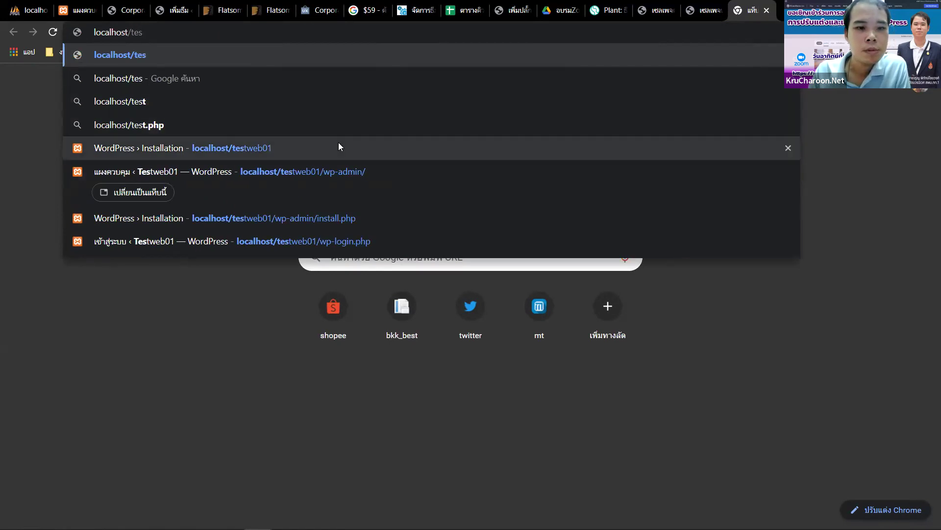
pyautogui.click(337, 172)
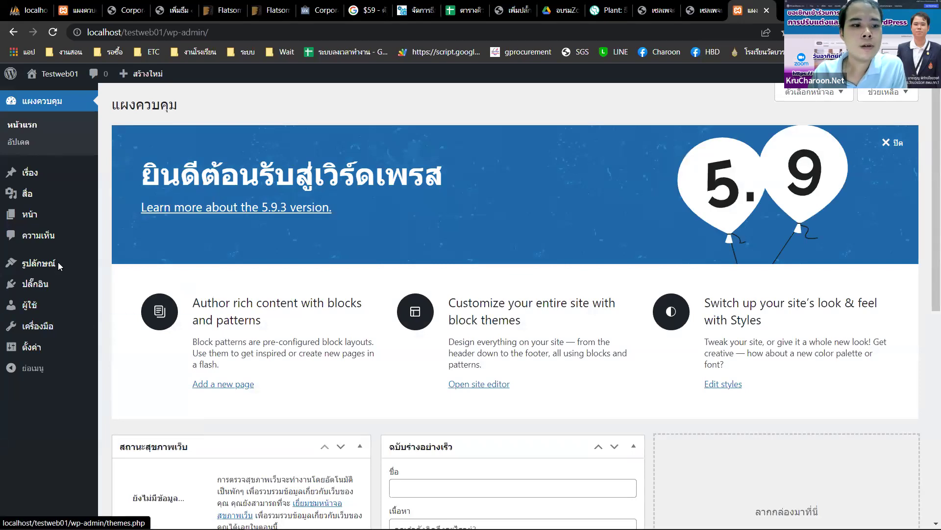
# Step: Open Themes > Add New > Upload Theme and launch the zip file chooser
pyautogui.moveTo(59, 265)
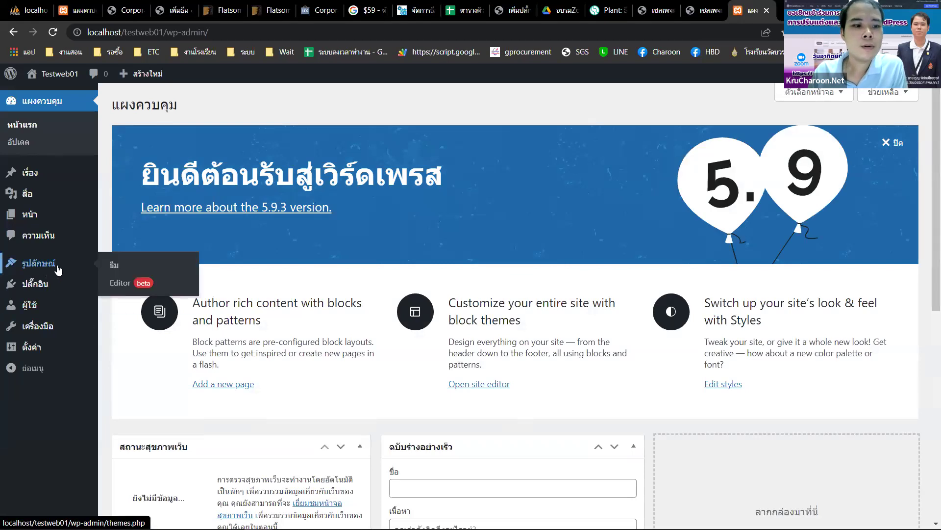
pyautogui.click(106, 263)
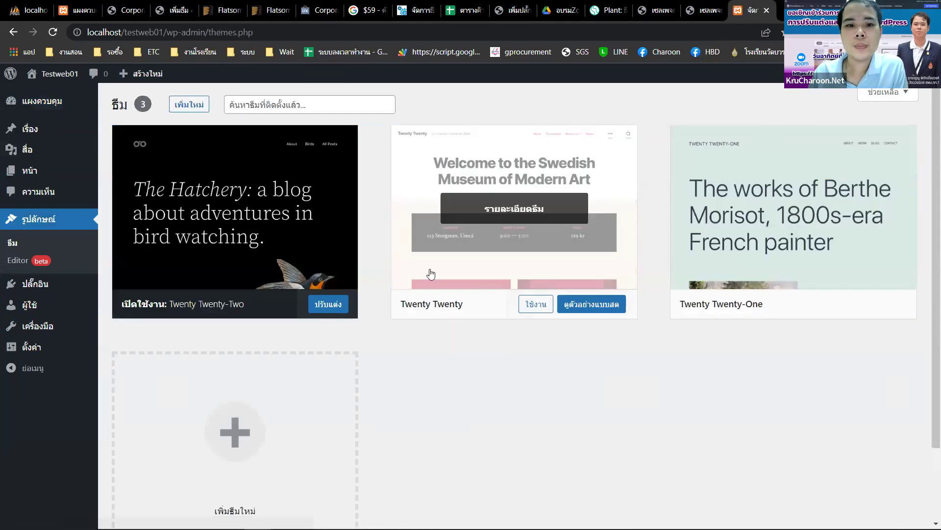
pyautogui.click(189, 104)
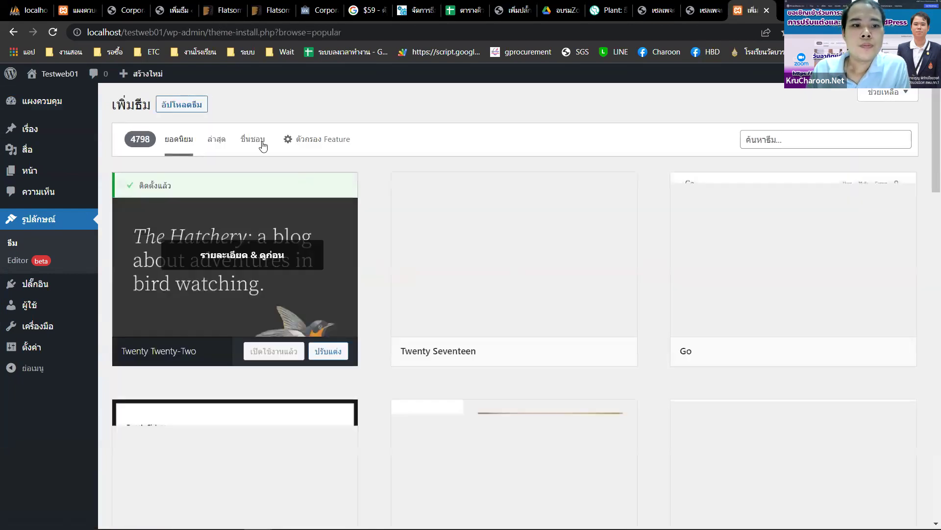
pyautogui.click(182, 104)
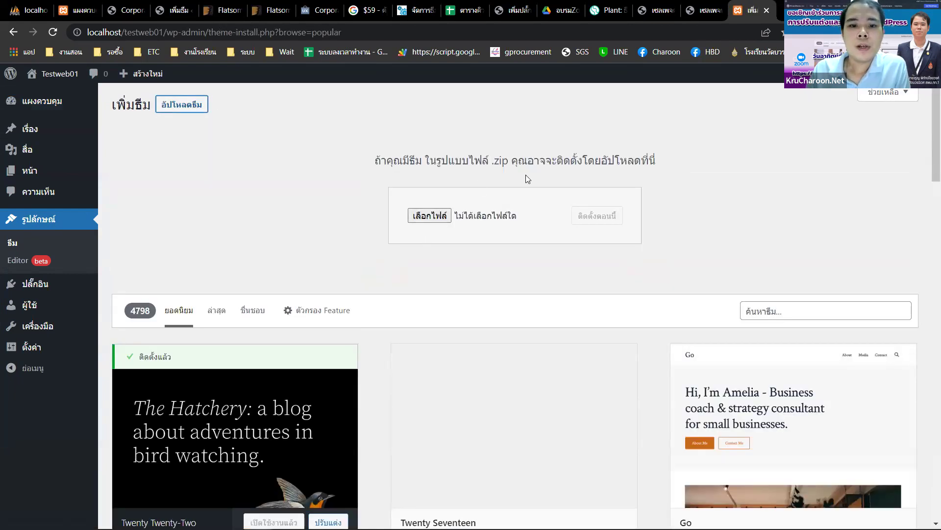
pyautogui.click(428, 219)
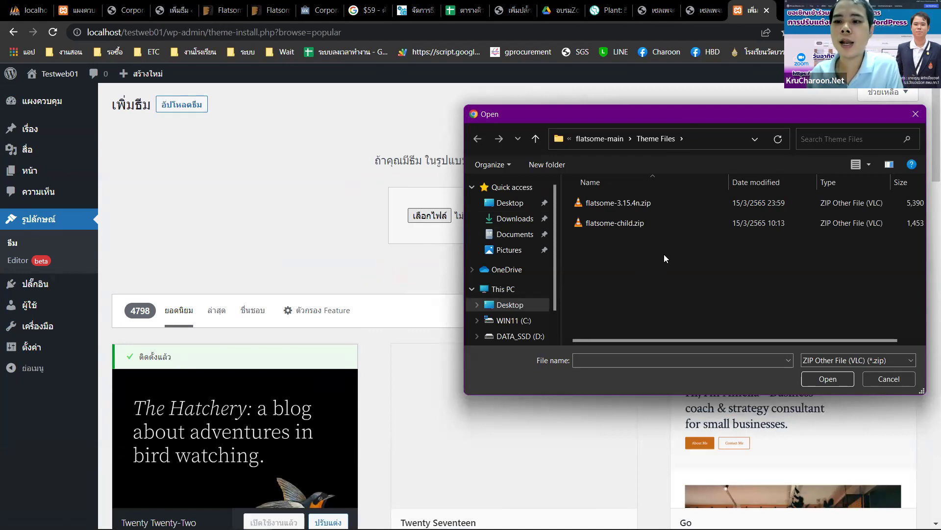
# Step: Select flatsome-3.15.4n.zip and install it with Install Now
pyautogui.click(616, 205)
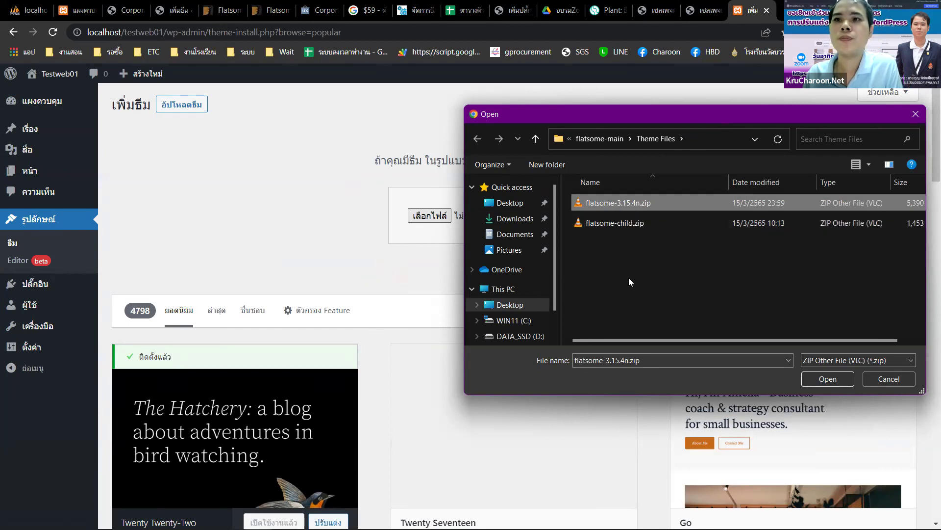
pyautogui.click(608, 224)
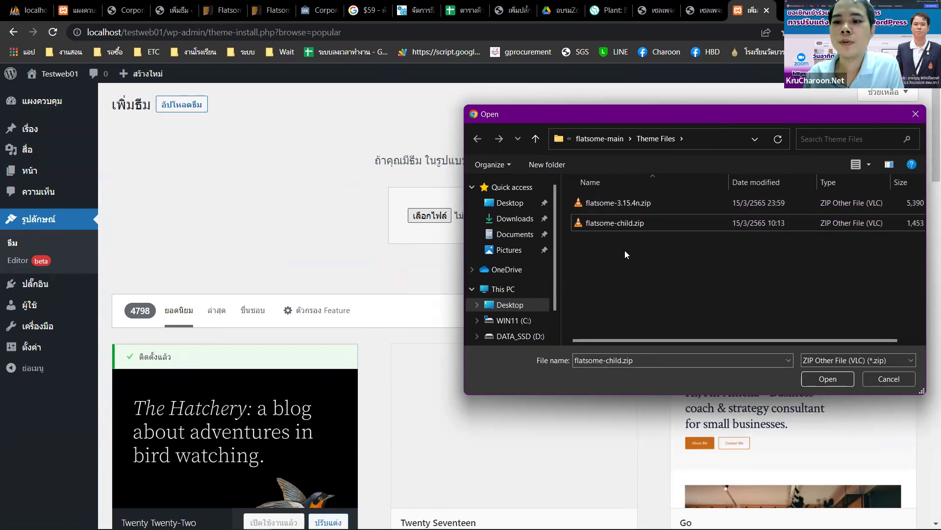
pyautogui.click(612, 204)
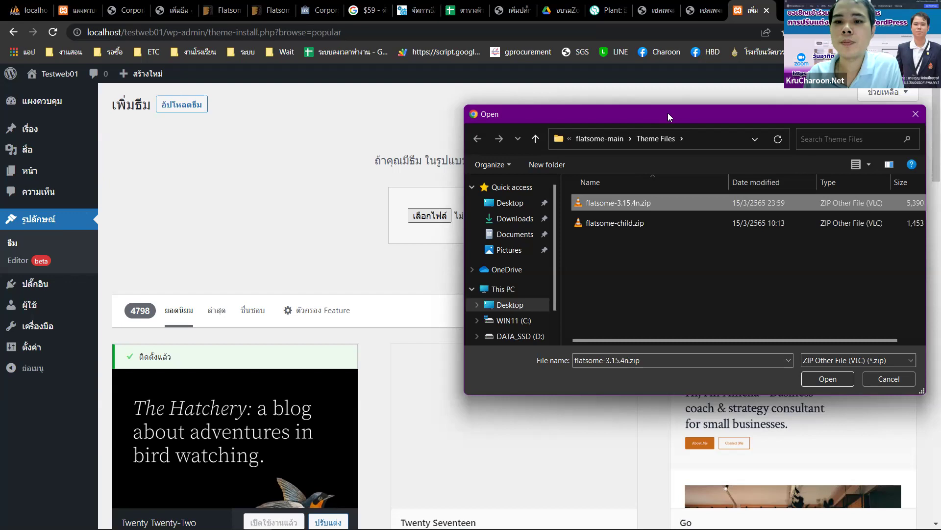
pyautogui.moveTo(658, 112); pyautogui.dragTo(536, 92)
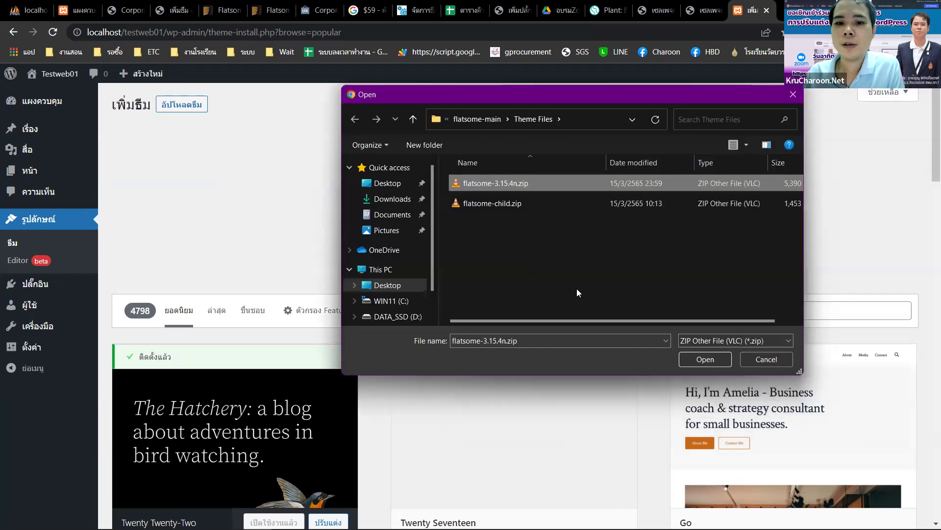
pyautogui.click(691, 360)
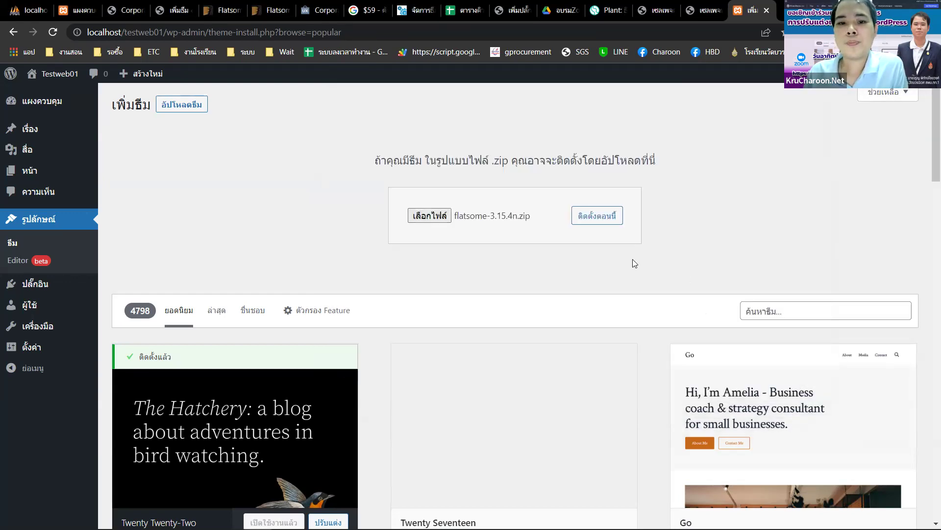
pyautogui.click(593, 219)
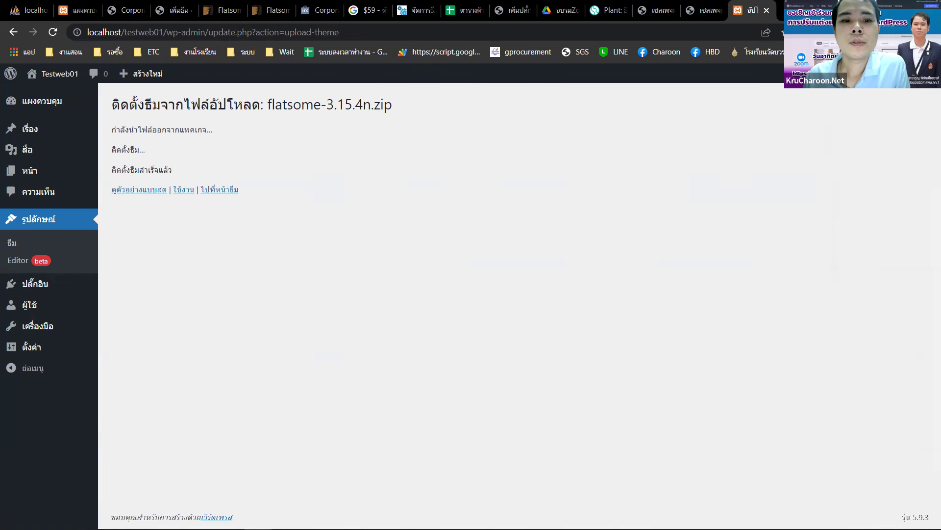
pyautogui.click(580, 14)
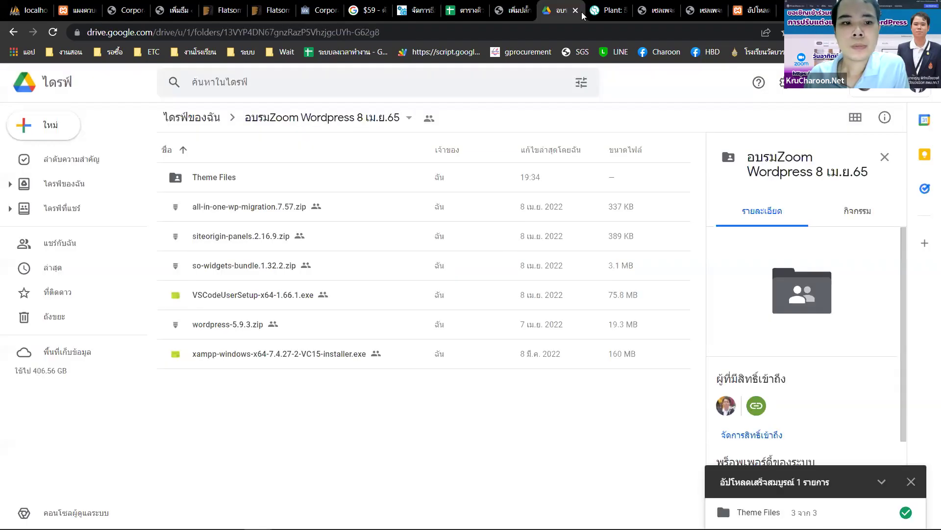
pyautogui.doubleClick(229, 177)
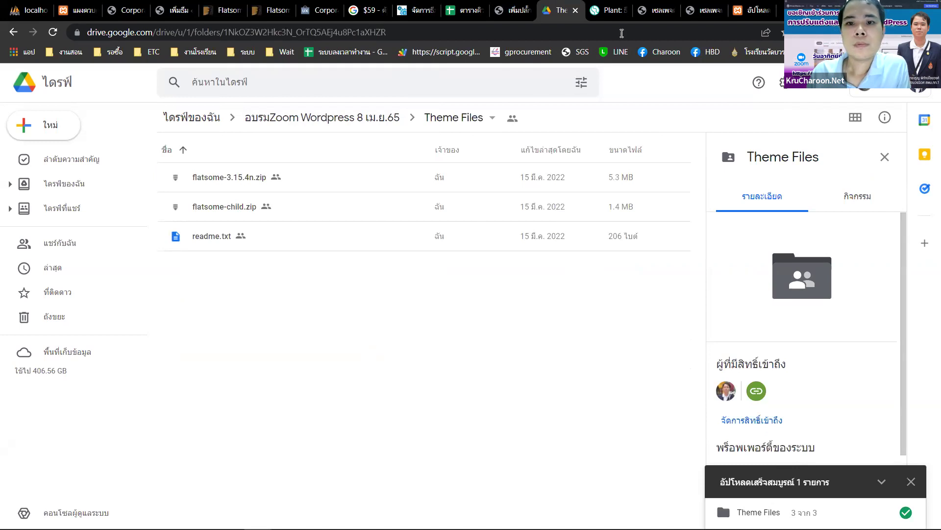
pyautogui.click(738, 11)
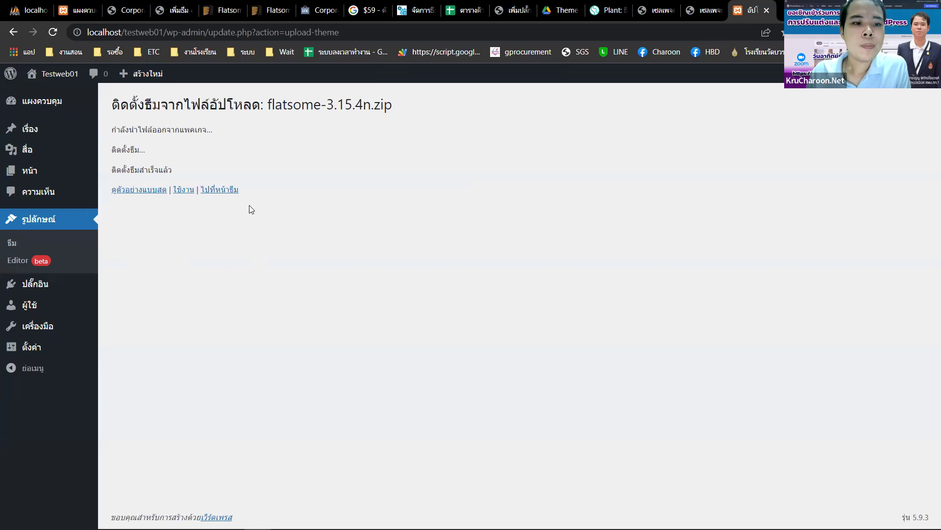
# Step: Upload flatsome-child.zip through Themes > Add New > Upload Theme and install it
pyautogui.click(216, 189)
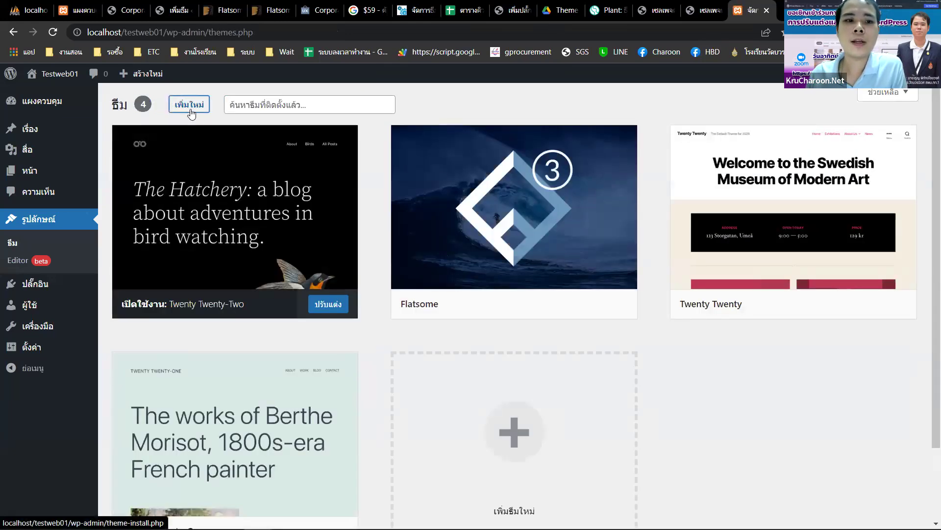
pyautogui.click(190, 106)
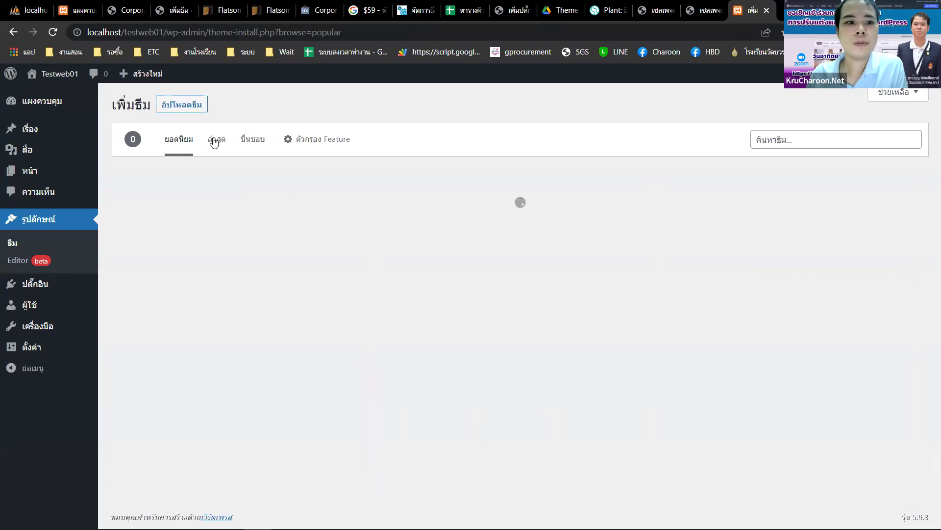
pyautogui.click(182, 104)
pyautogui.click(430, 216)
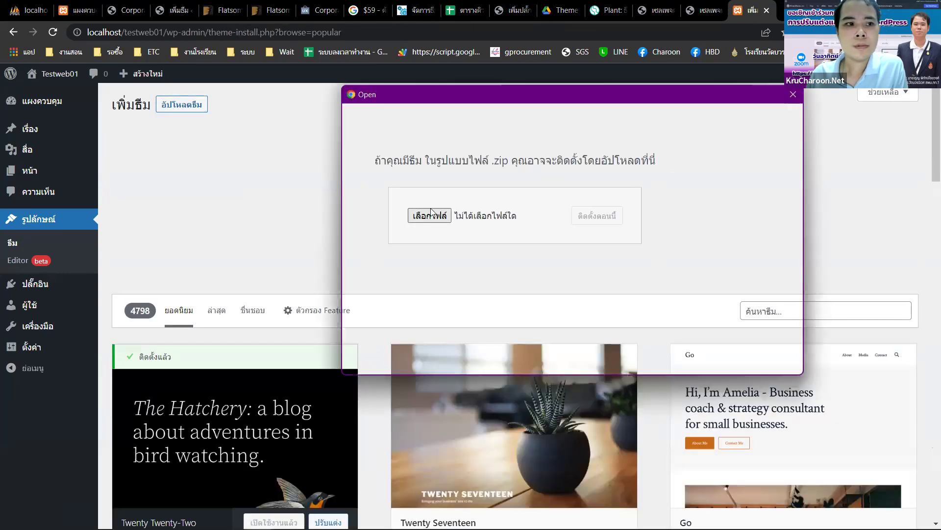
pyautogui.click(501, 206)
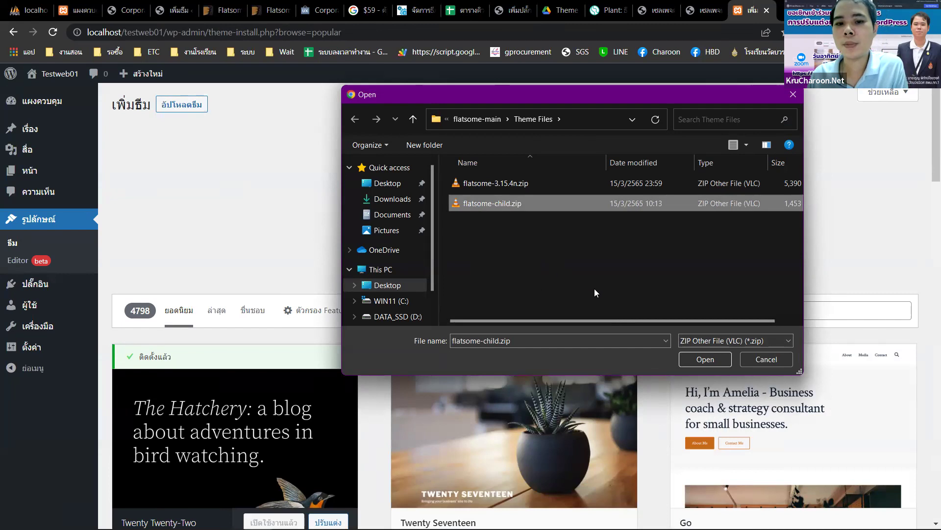
pyautogui.click(688, 359)
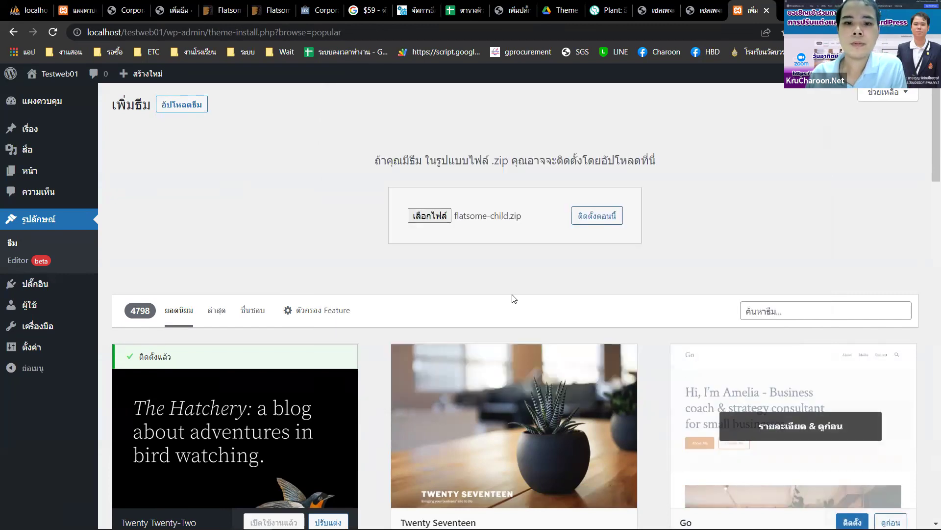
pyautogui.click(584, 214)
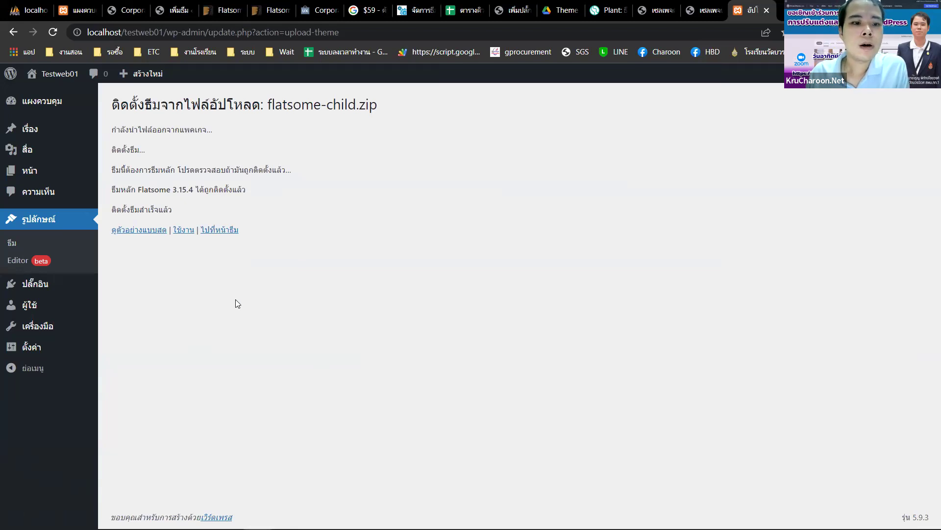
# Step: Activate the Flatsome Child theme on the Themes page
pyautogui.click(219, 230)
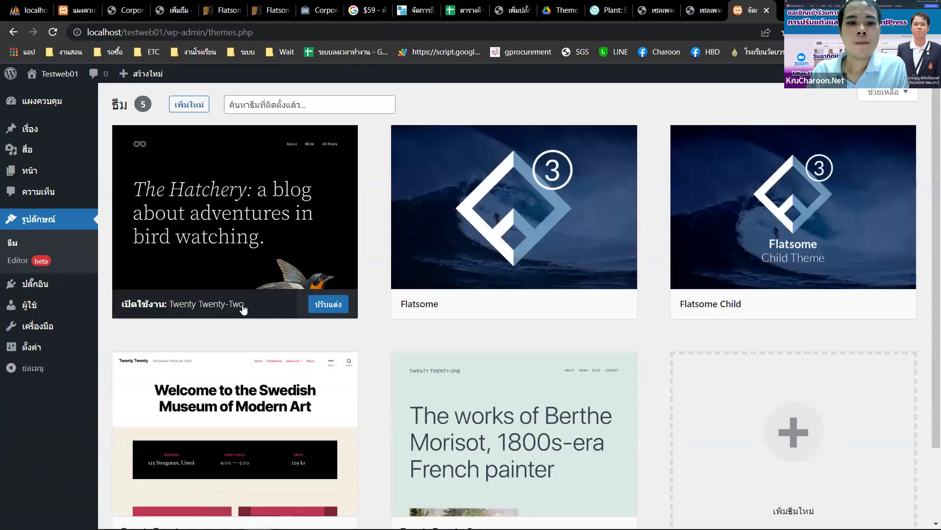
pyautogui.moveTo(840, 222)
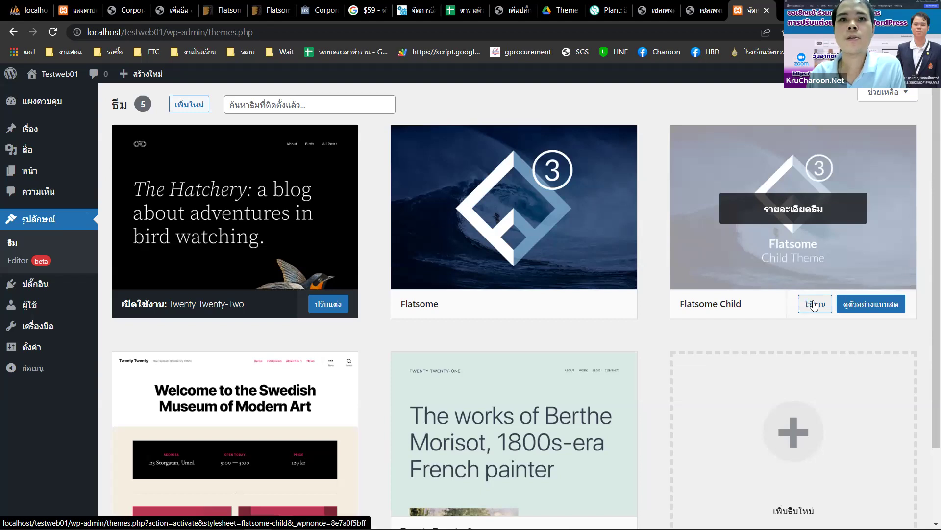
pyautogui.click(814, 306)
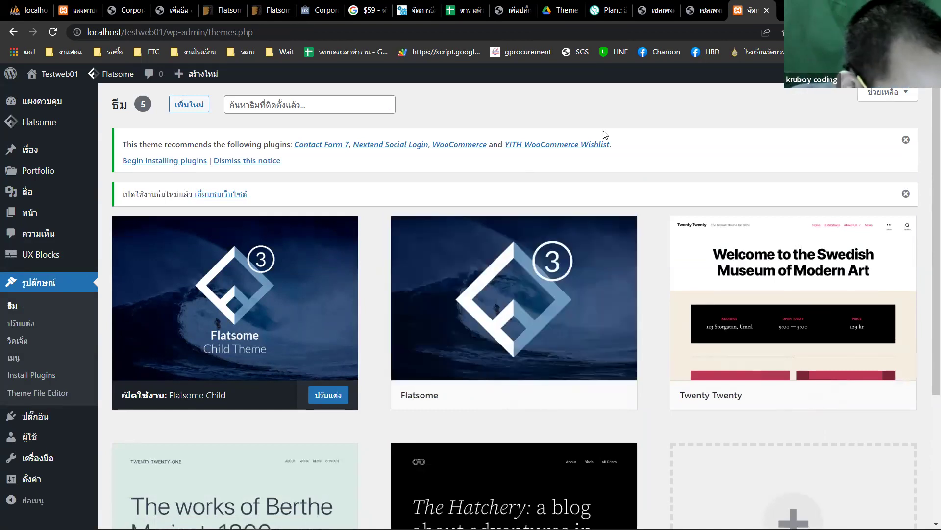
pyautogui.click(701, 11)
pyautogui.click(747, 11)
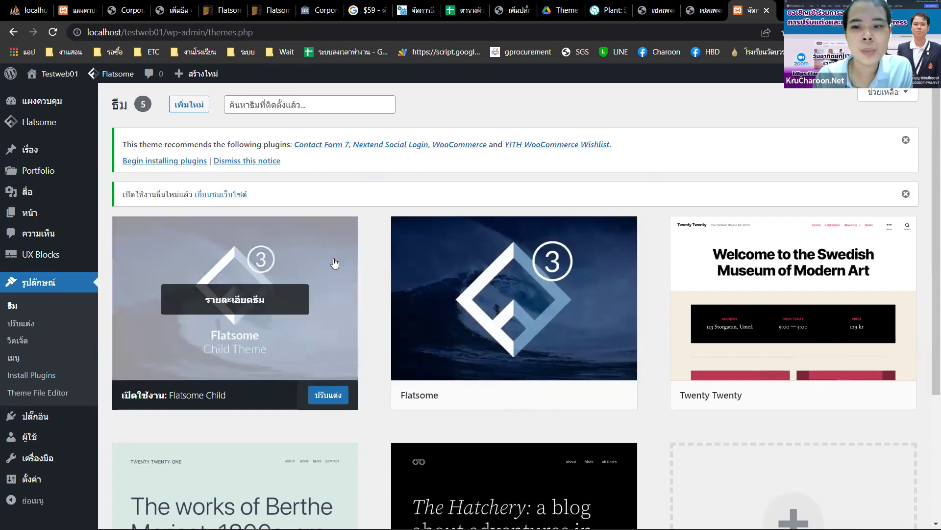
pyautogui.moveTo(75, 250)
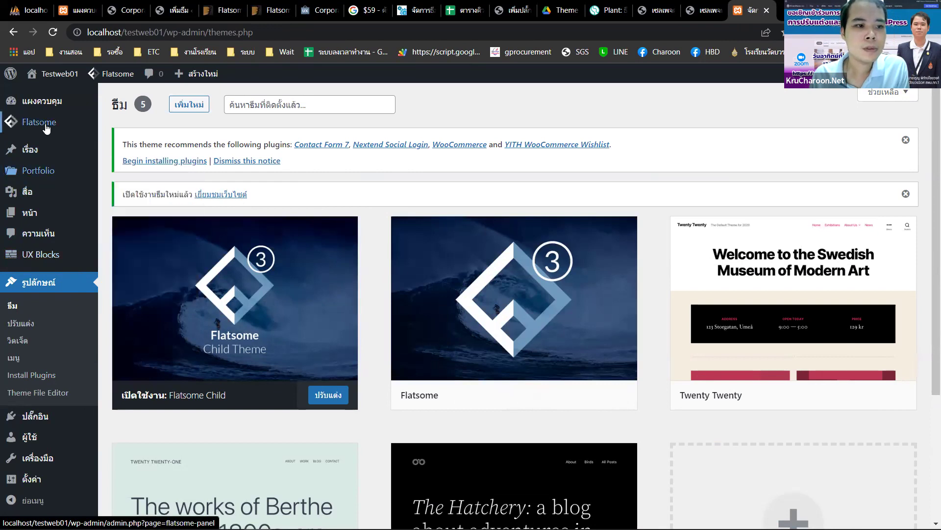
# Step: Launch Flatsome > Setup Wizard from the admin sidebar
pyautogui.moveTo(45, 127)
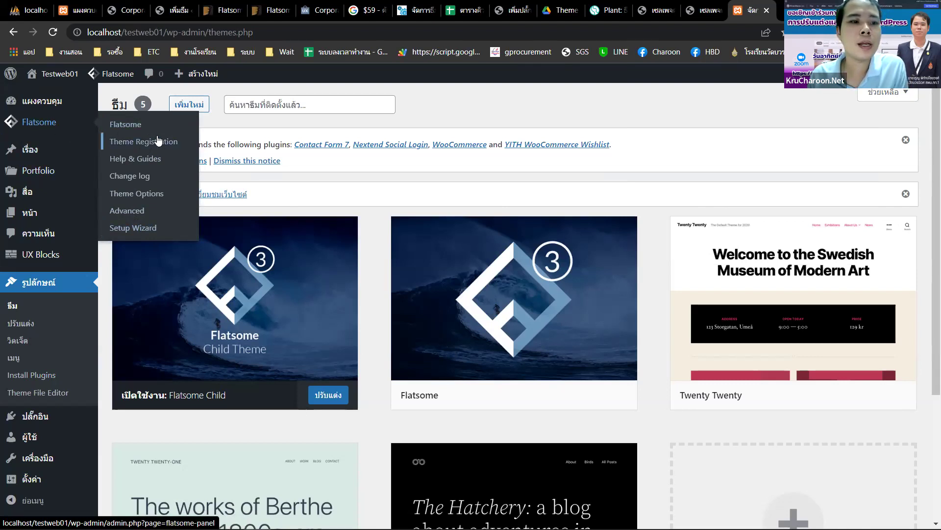
pyautogui.click(142, 231)
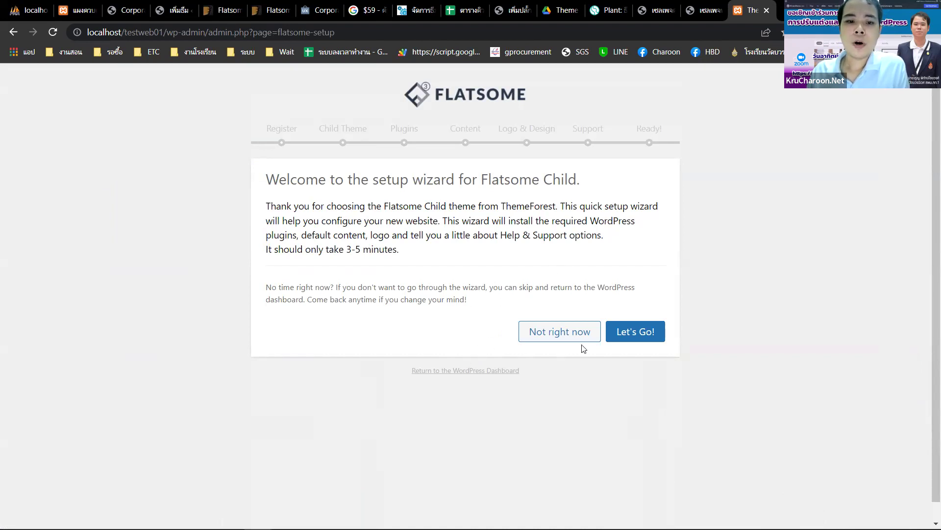
# Step: Start the Flatsome wizard, skip registration, create the Flatsome Child theme, and begin installing default plugins
pyautogui.click(640, 336)
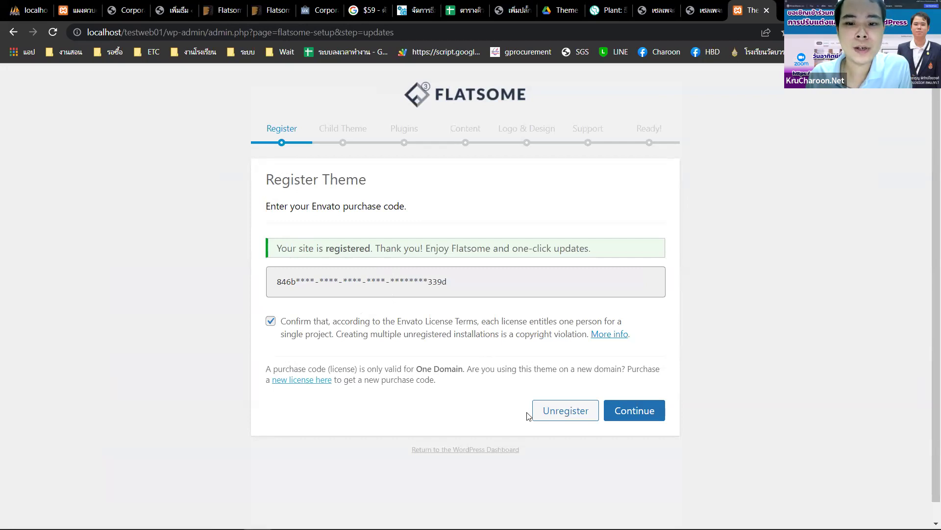
pyautogui.click(640, 409)
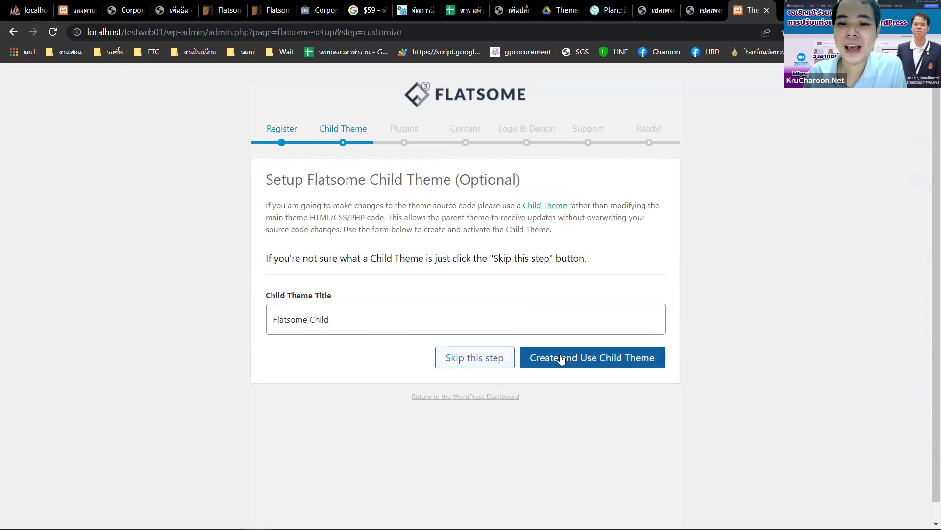
pyautogui.click(588, 357)
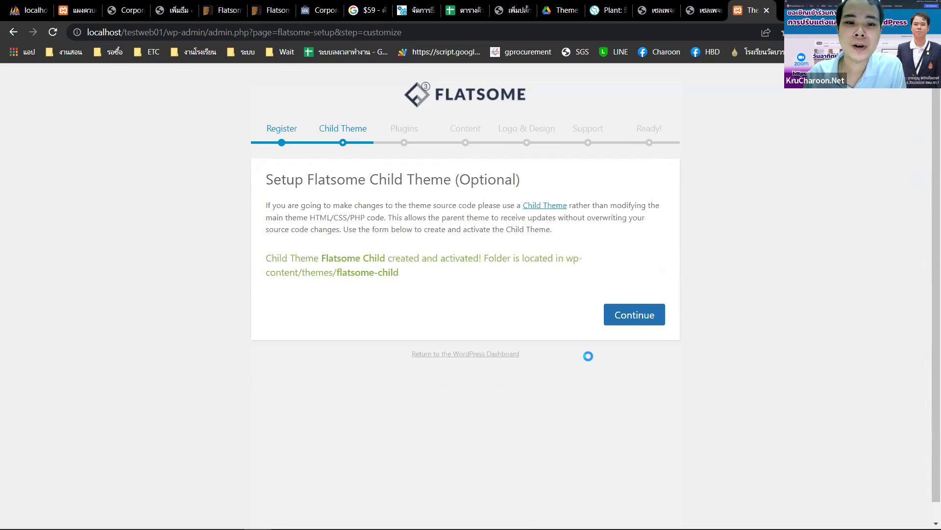
pyautogui.click(632, 315)
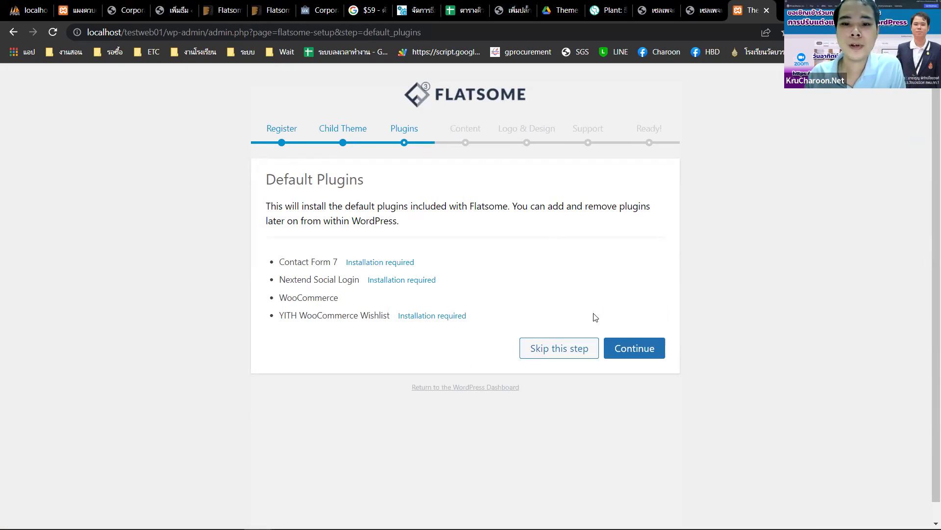
pyautogui.click(643, 355)
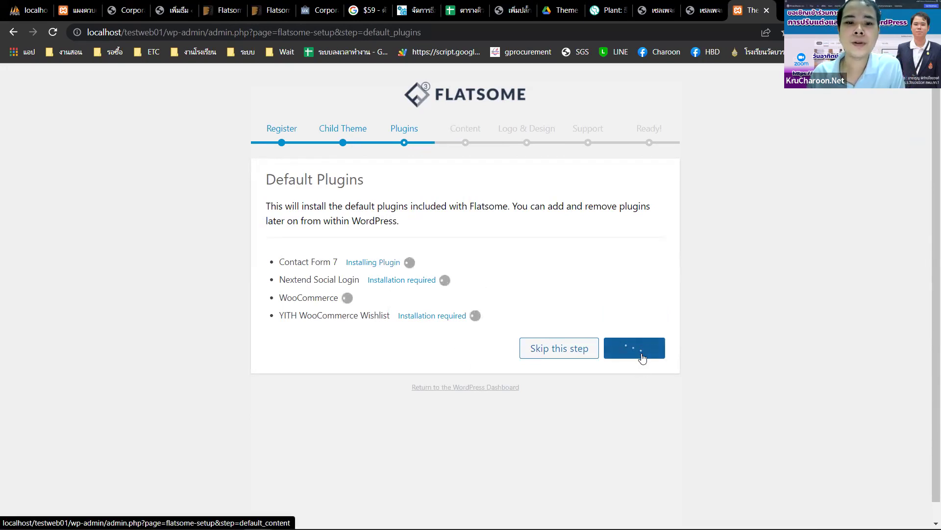
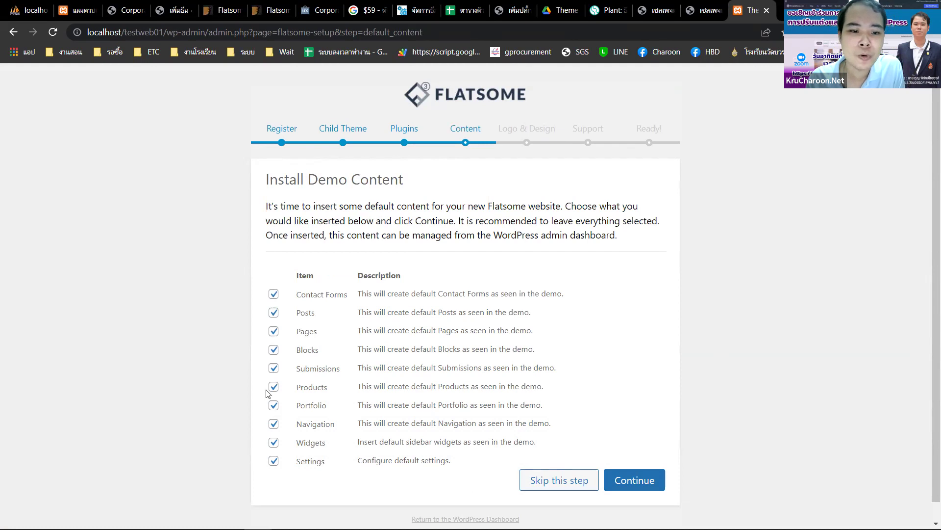
# Step: Install every checked demo content item and wait for the installation to complete
pyautogui.click(621, 479)
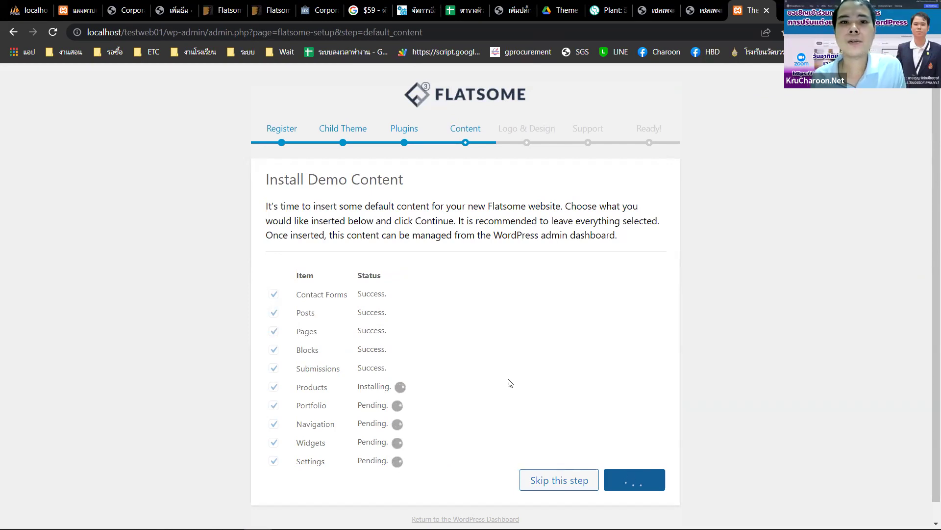
pyautogui.scroll(-1, 465, 460)
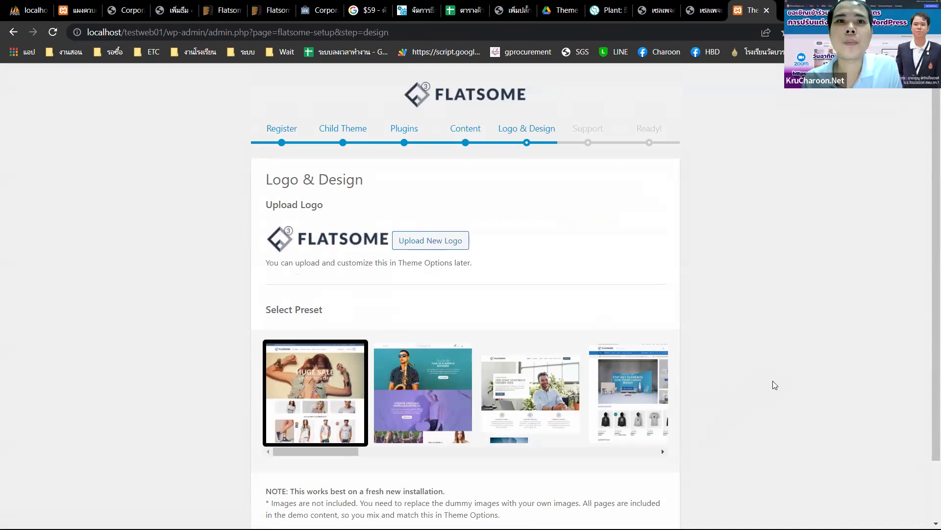
# Step: Select the third preset thumbnail, the corporate design, in Select Preset
pyautogui.scroll(-2, 750, 360)
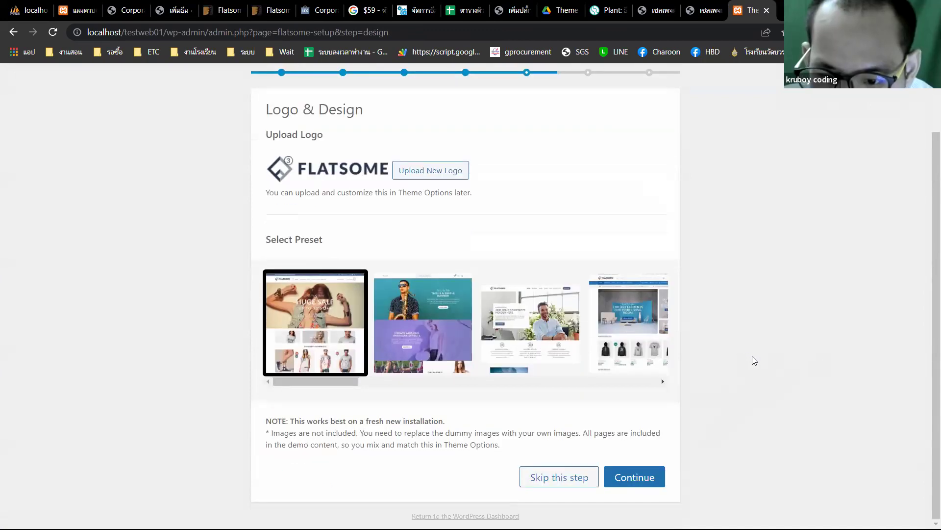
pyautogui.scroll(2, 754, 360)
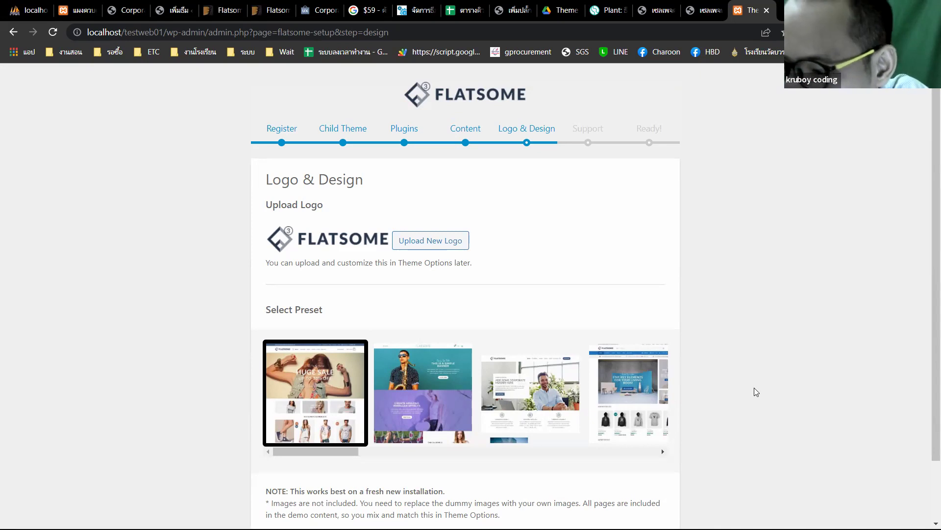
pyautogui.scroll(-2, 726, 395)
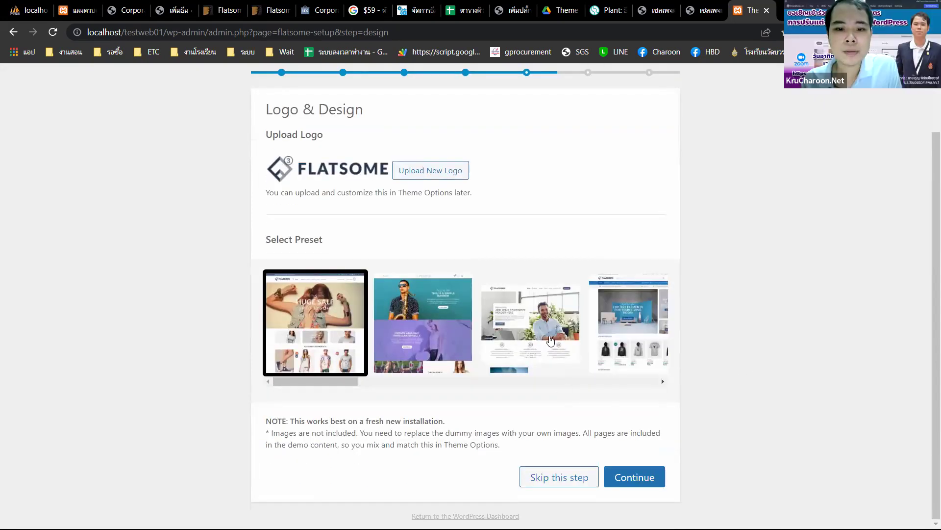
pyautogui.click(532, 344)
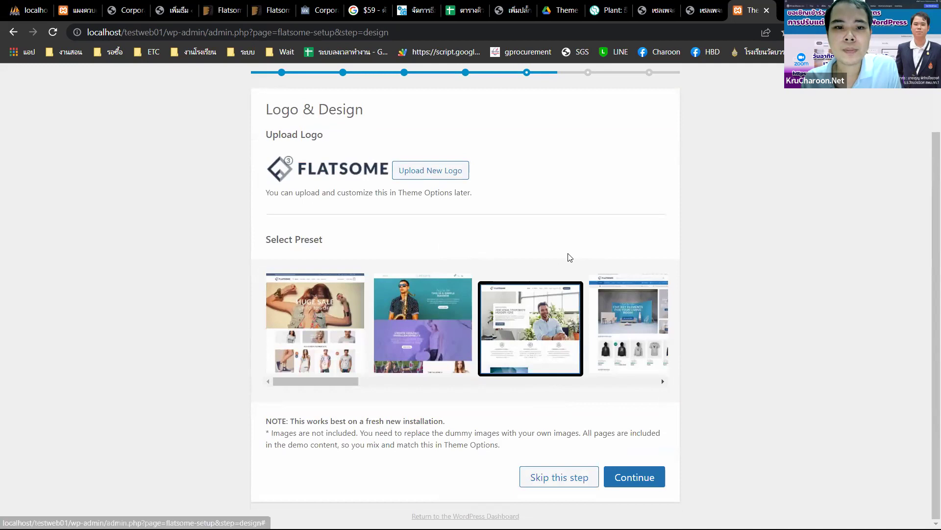
# Step: Browse the preset carousel, then confirm the corporate preset and continue
pyautogui.scroll(2, 569, 258)
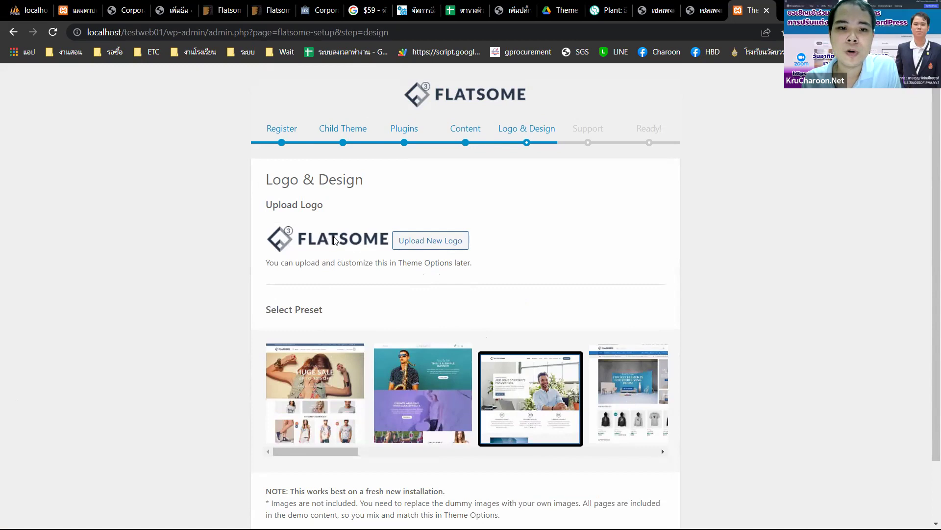
pyautogui.scroll(-2, 569, 289)
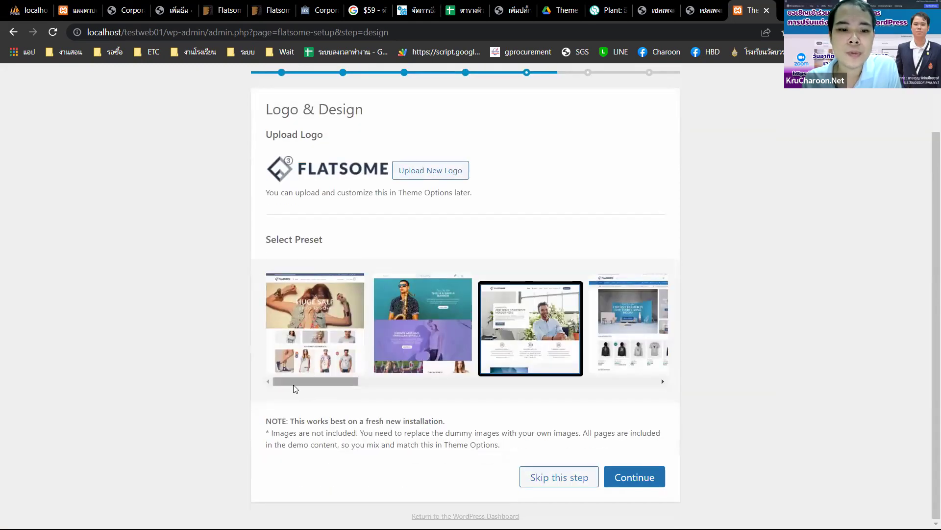
pyautogui.hscroll(15, 529, 402)
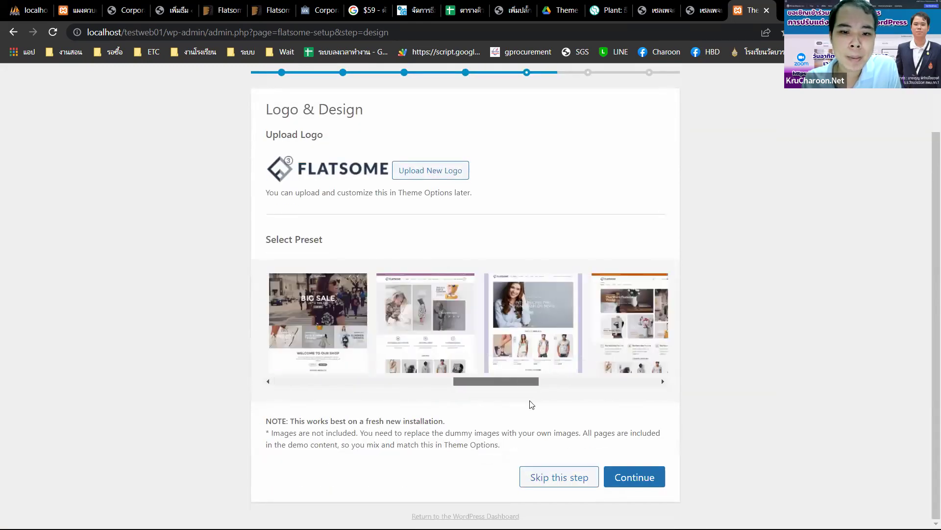
pyautogui.hscroll(-15, 262, 383)
pyautogui.hscroll(10, 462, 407)
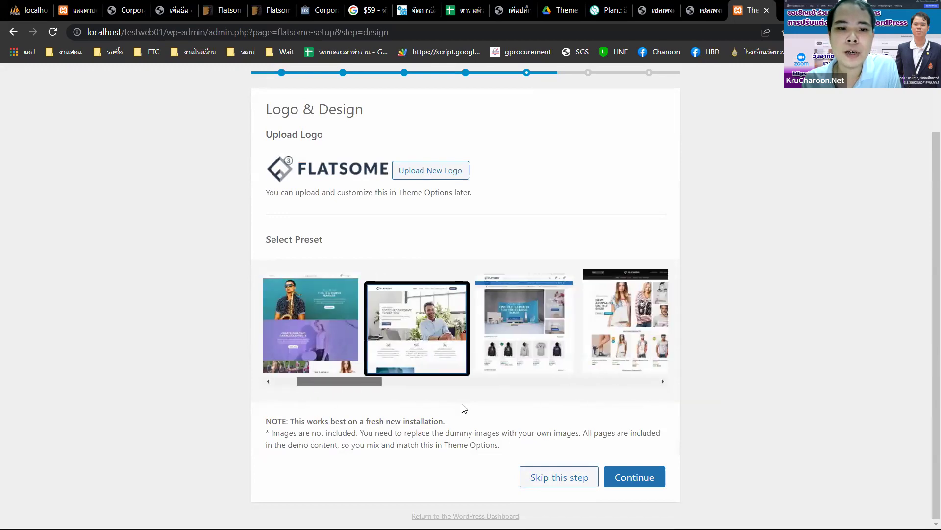
pyautogui.hscroll(-10, 311, 404)
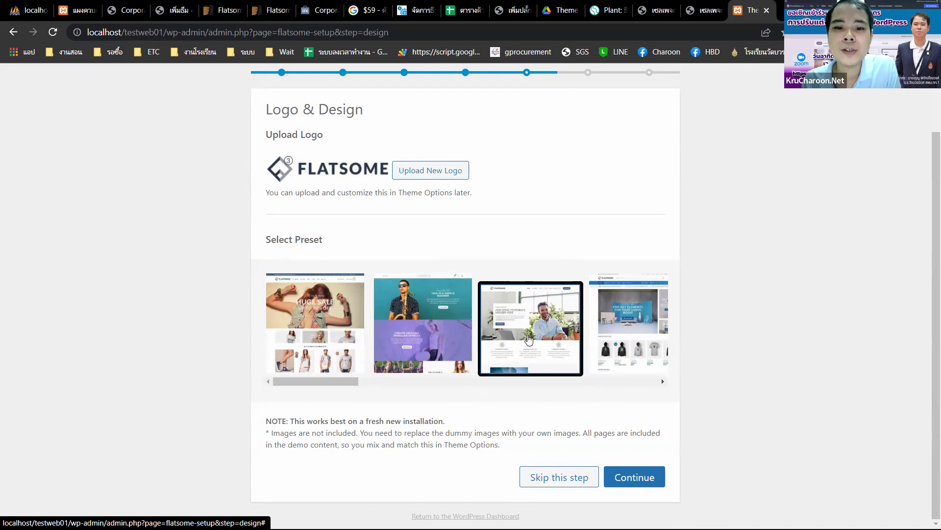
pyautogui.moveTo(344, 384); pyautogui.dragTo(234, 374)
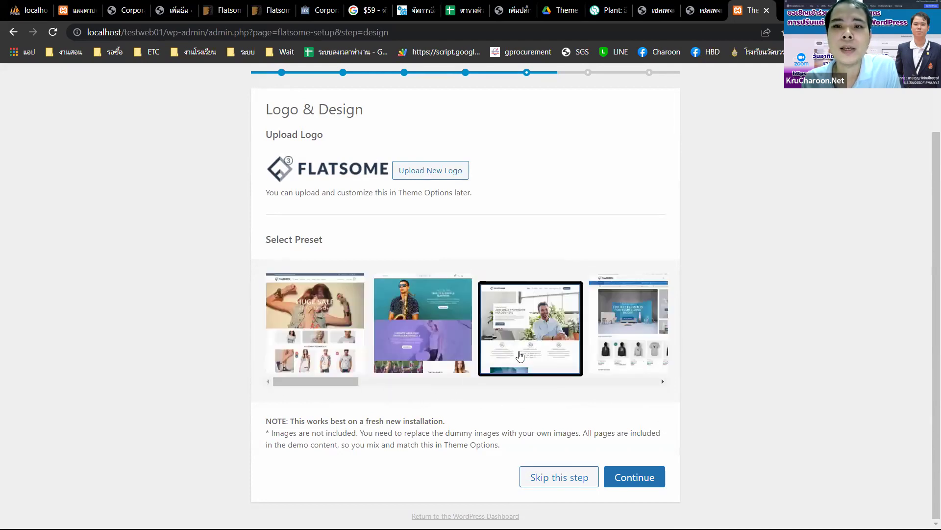
pyautogui.moveTo(361, 387); pyautogui.dragTo(411, 392)
pyautogui.moveTo(598, 418); pyautogui.dragTo(204, 397)
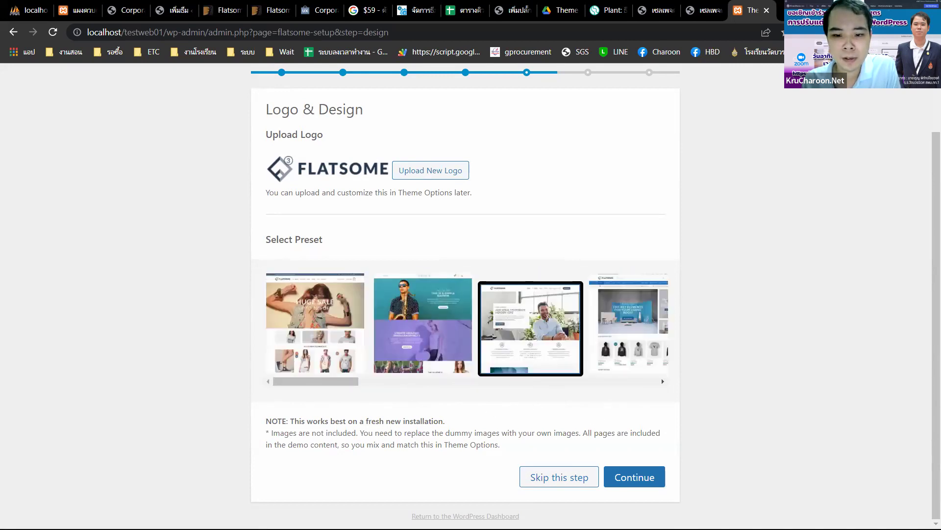
pyautogui.click(632, 477)
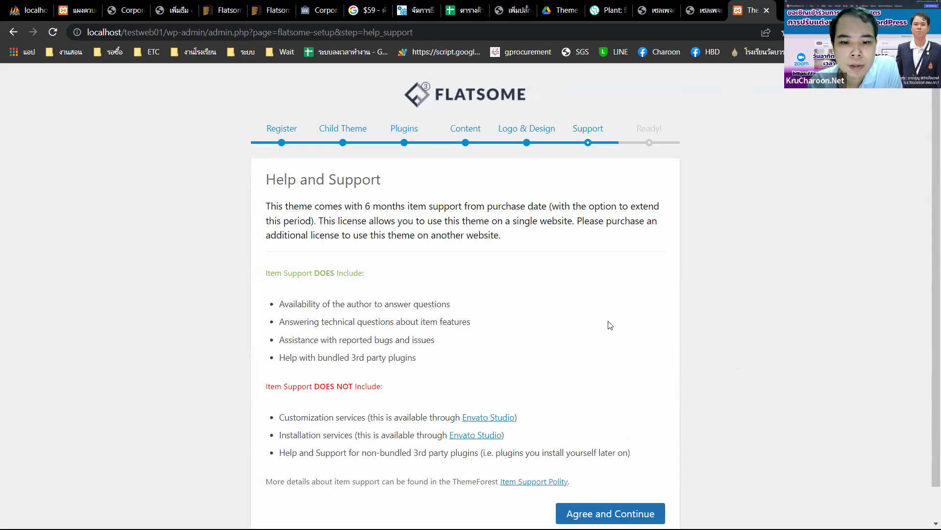
# Step: Agree to the support terms, then choose 'View your new website!' on the Ready page
pyautogui.scroll(-1, 645, 369)
pyautogui.scroll(1, 641, 392)
pyautogui.scroll(-1, 641, 392)
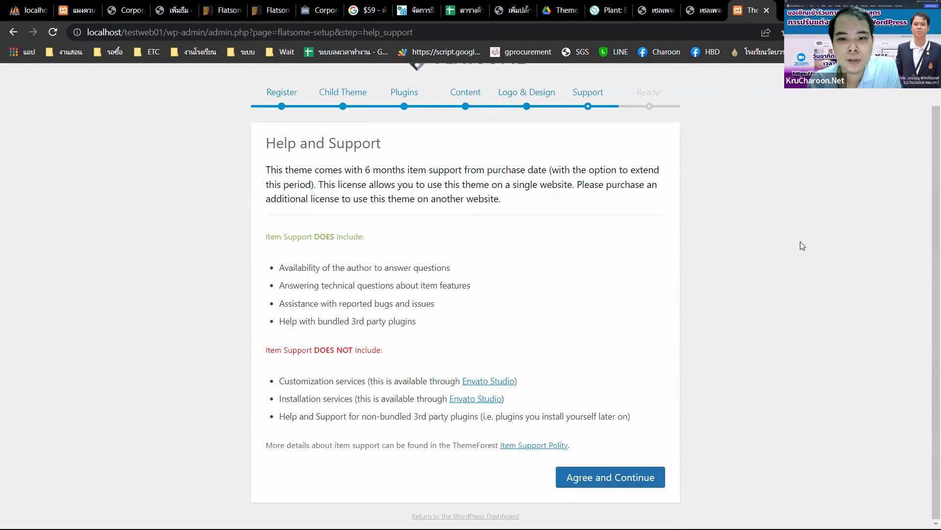
pyautogui.click(629, 477)
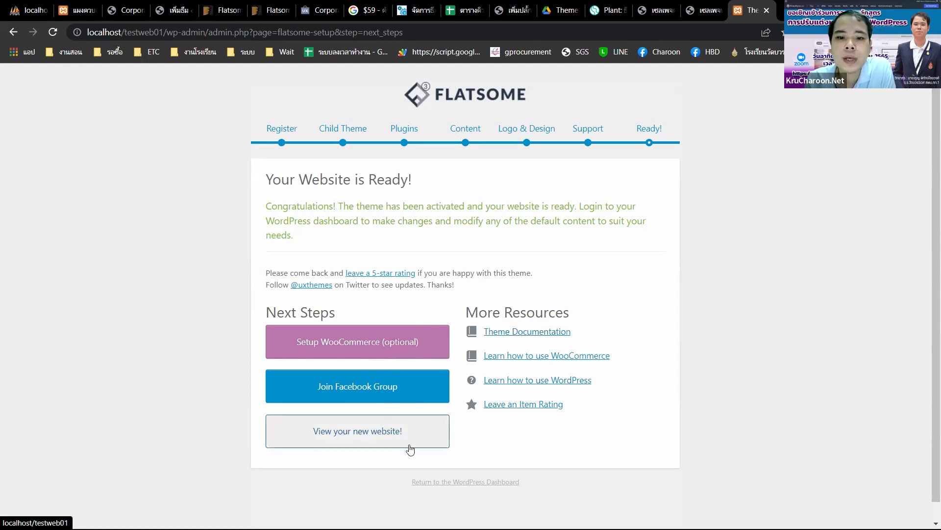
pyautogui.click(376, 444)
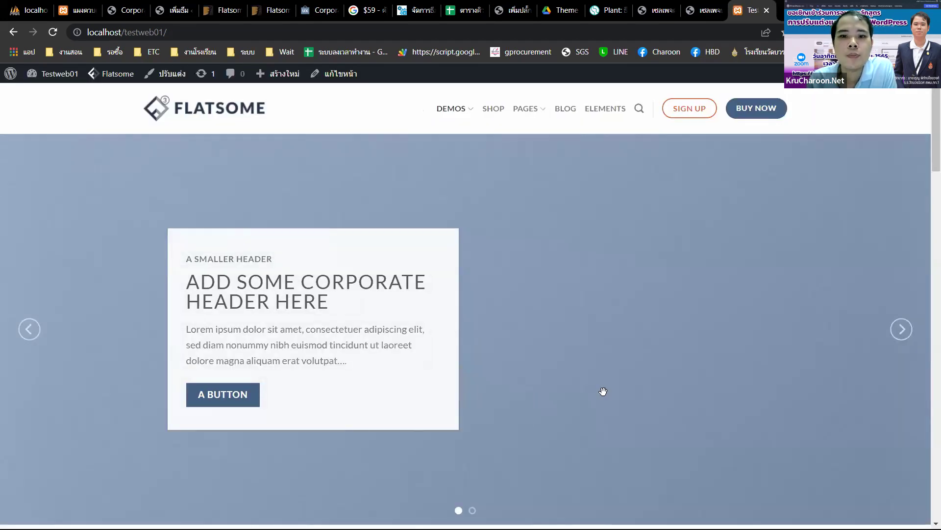
# Step: Scroll through the new corporate homepage and its header slider
pyautogui.scroll(-20, 639, 362)
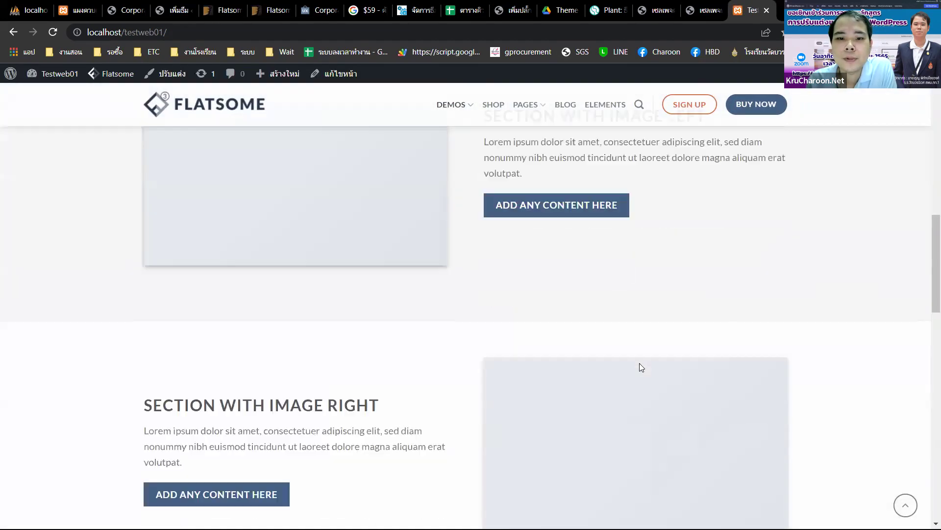
pyautogui.scroll(20, 668, 367)
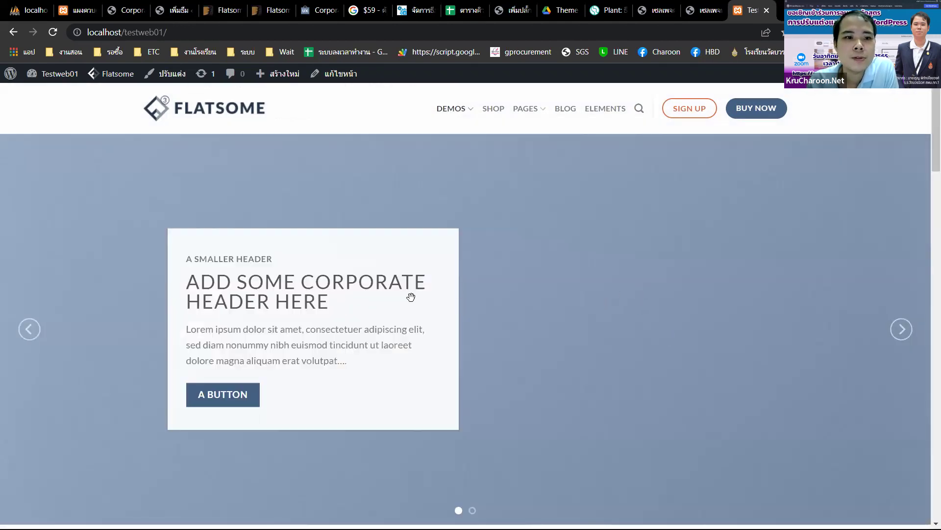
pyautogui.scroll(-5, 573, 301)
pyautogui.scroll(5, 579, 297)
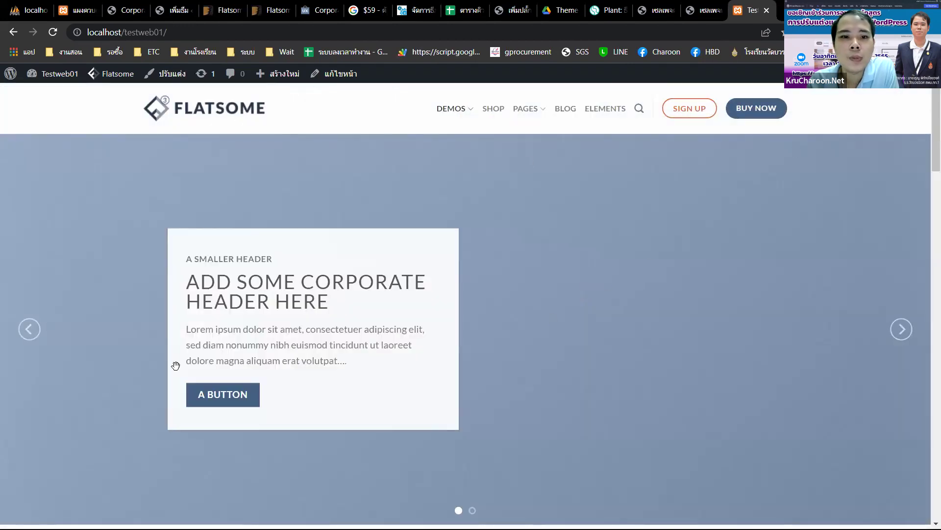
pyautogui.scroll(-4, 349, 353)
pyautogui.scroll(4, 348, 352)
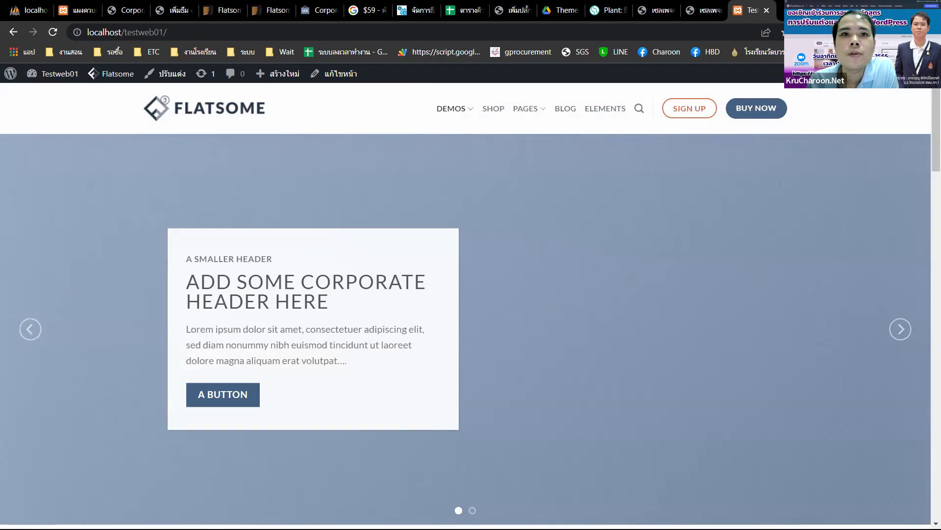
pyautogui.moveTo(927, 157); pyautogui.dragTo(594, 256)
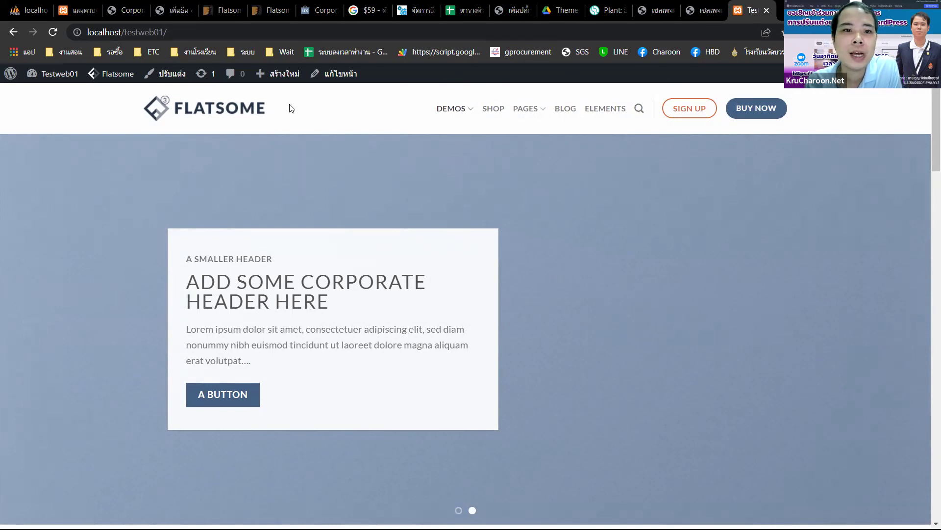
pyautogui.scroll(-4, 539, 240)
pyautogui.scroll(4, 504, 238)
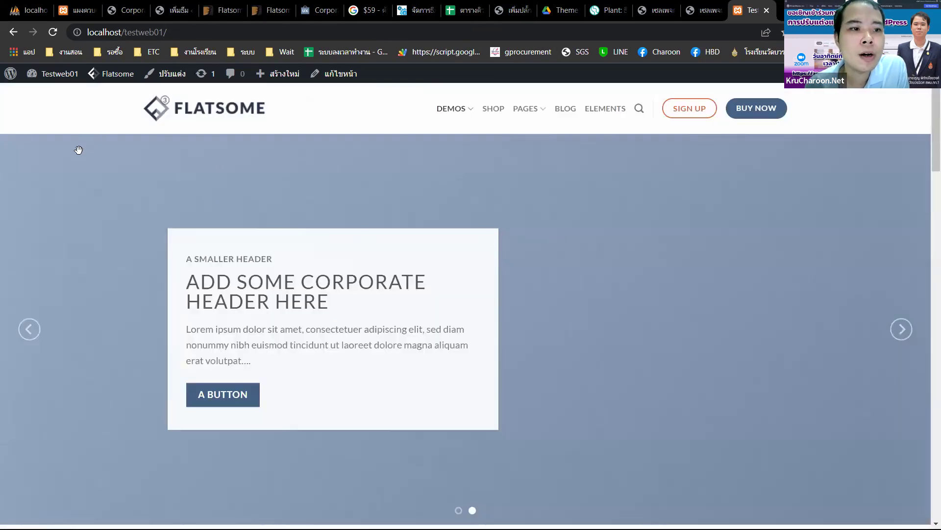
# Step: Launch 'Edit with UX Builder' from the admin bar's Edit Page menu
pyautogui.moveTo(287, 80)
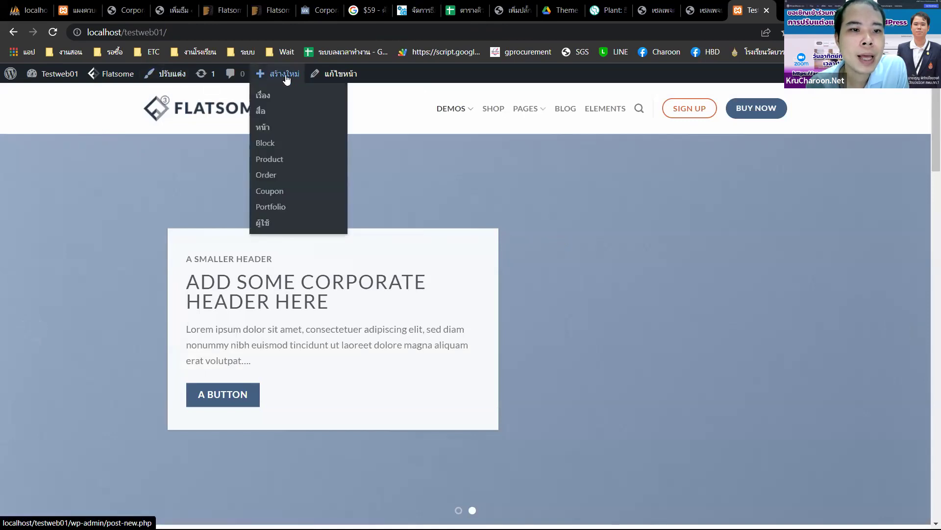
pyautogui.moveTo(332, 80)
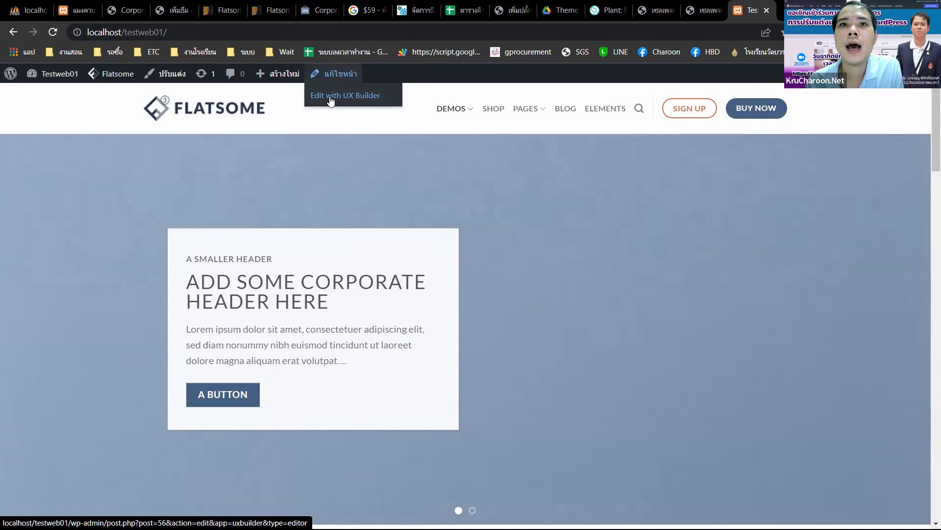
pyautogui.click(349, 103)
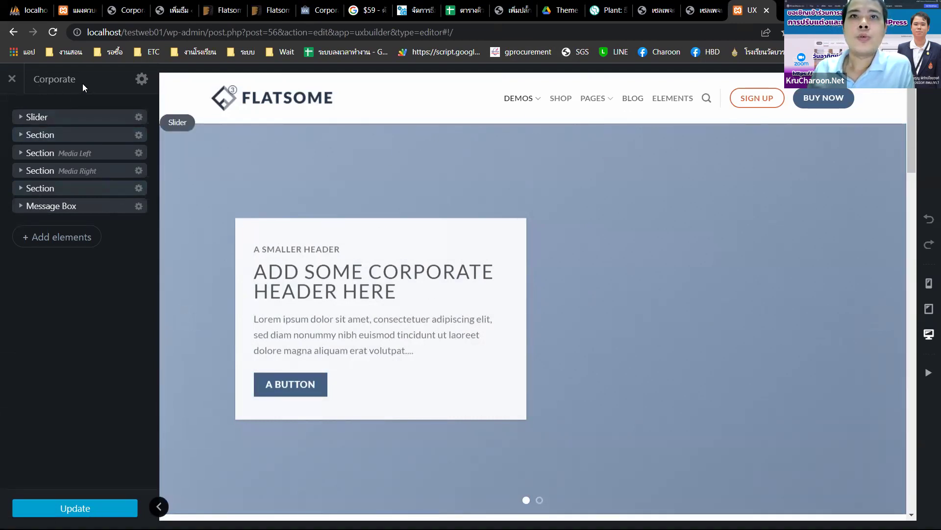
# Step: Expand the Slider and its first Banner in the layer tree and select that banner
pyautogui.scroll(-3, 589, 246)
pyautogui.scroll(-5, 602, 244)
pyautogui.scroll(8, 563, 238)
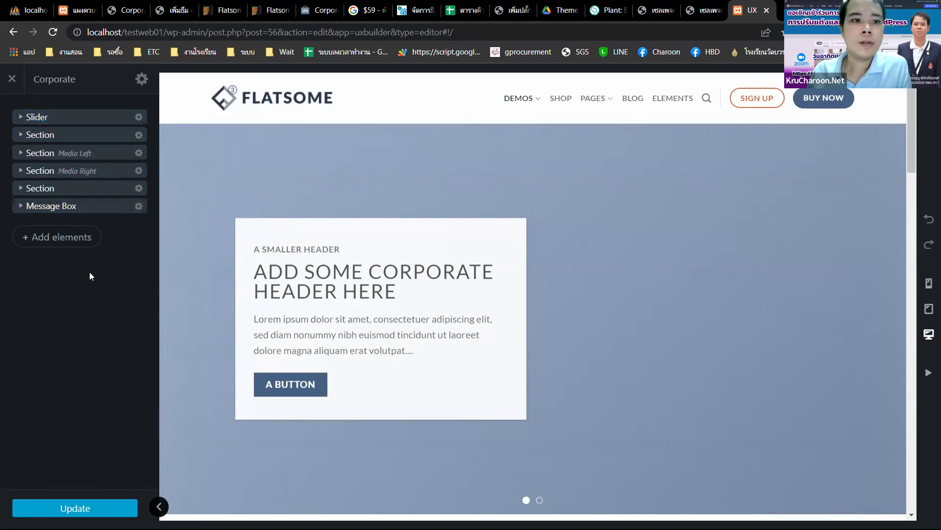
pyautogui.click(20, 117)
pyautogui.click(27, 135)
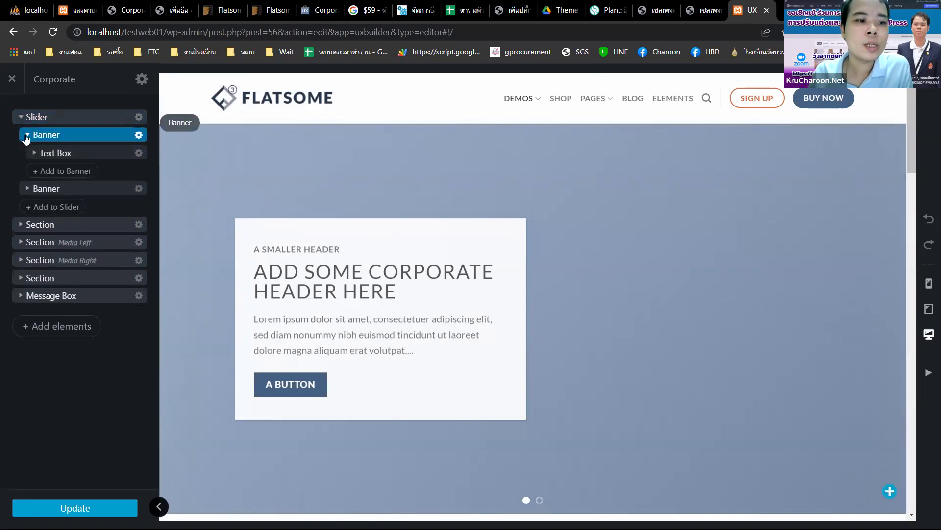
pyautogui.click(66, 135)
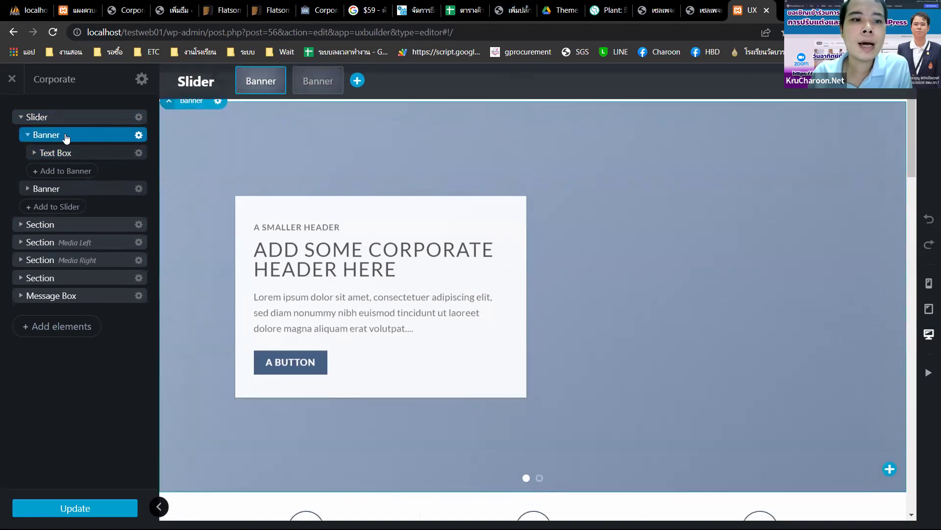
pyautogui.click(52, 158)
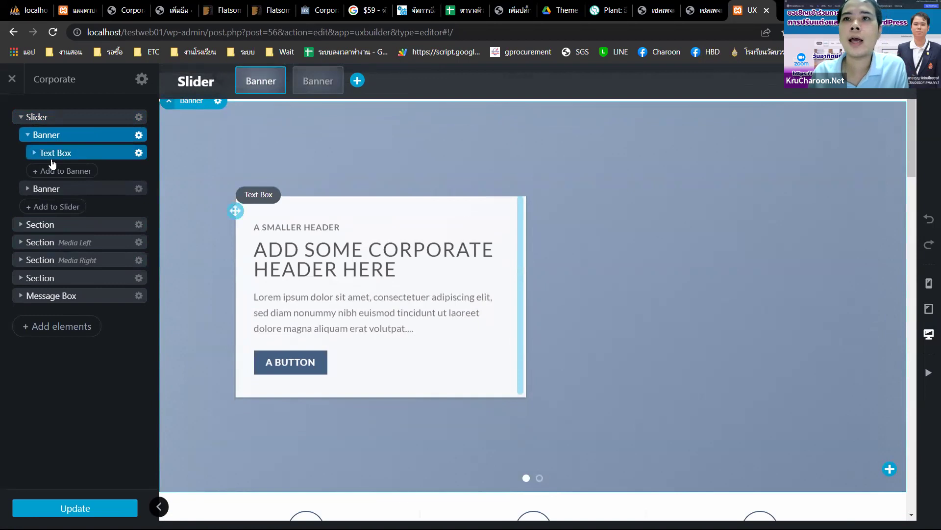
pyautogui.click(47, 135)
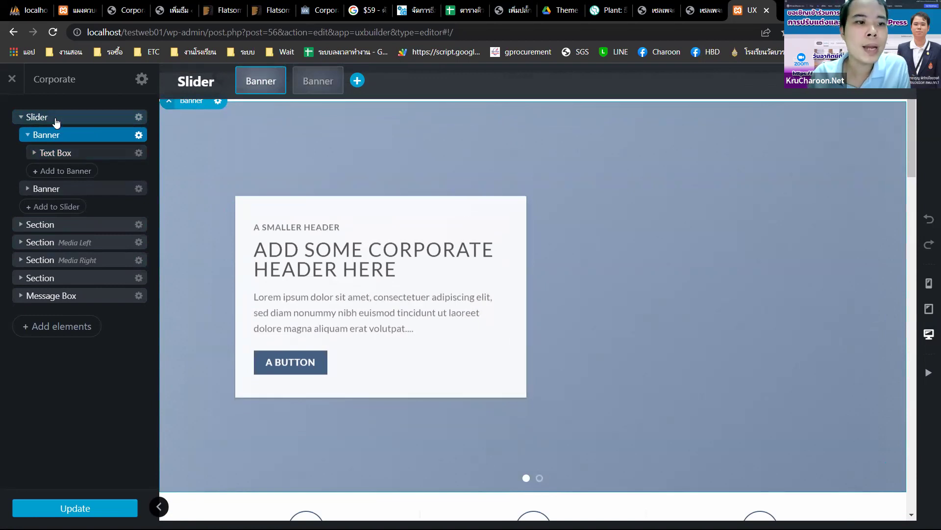
# Step: Check the banner's options menu, then expand its Text Box and select the Text element
pyautogui.click(256, 86)
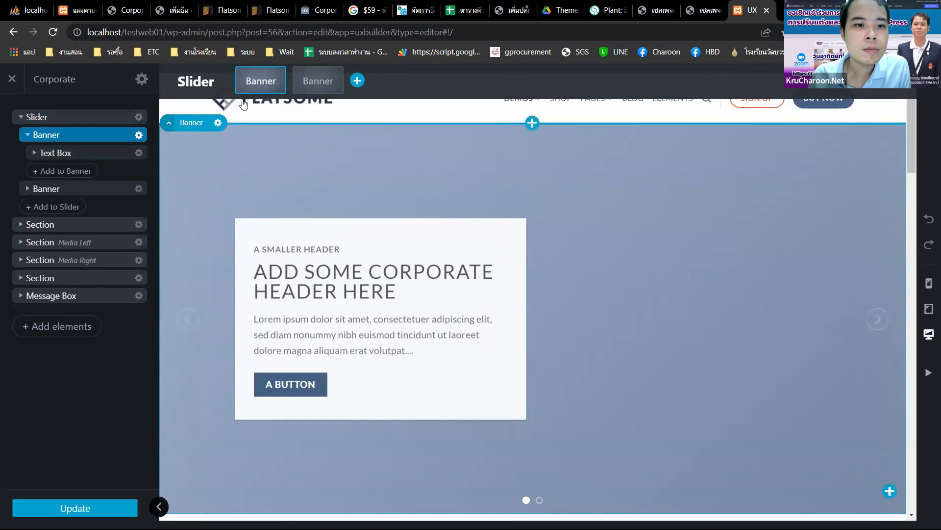
pyautogui.click(216, 125)
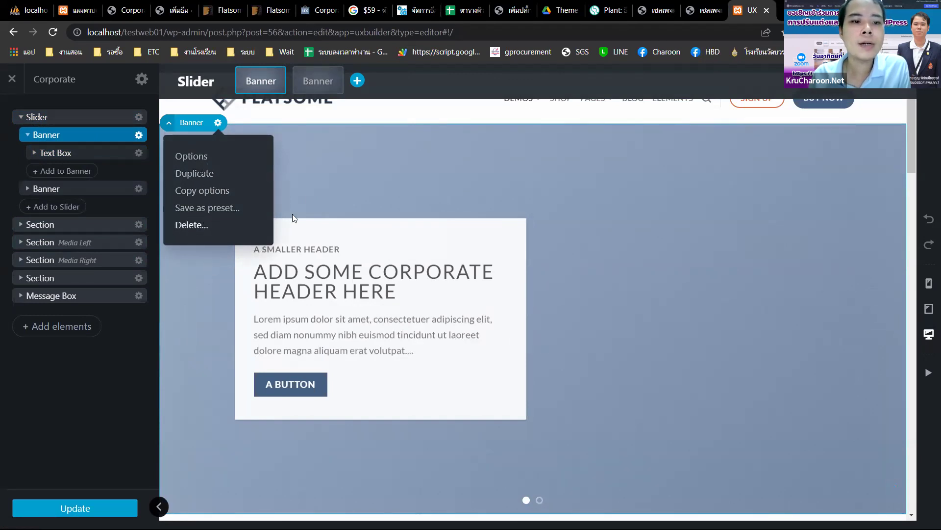
pyautogui.click(35, 152)
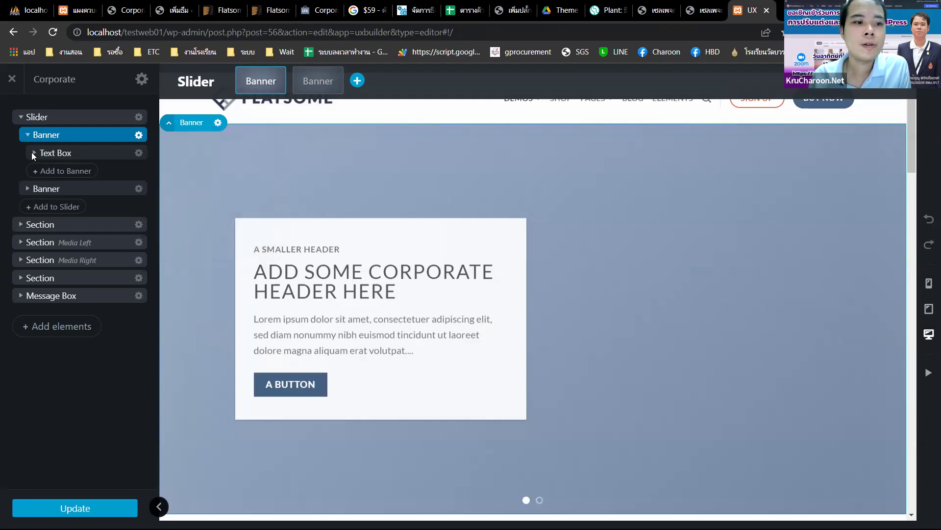
pyautogui.click(32, 152)
pyautogui.click(47, 170)
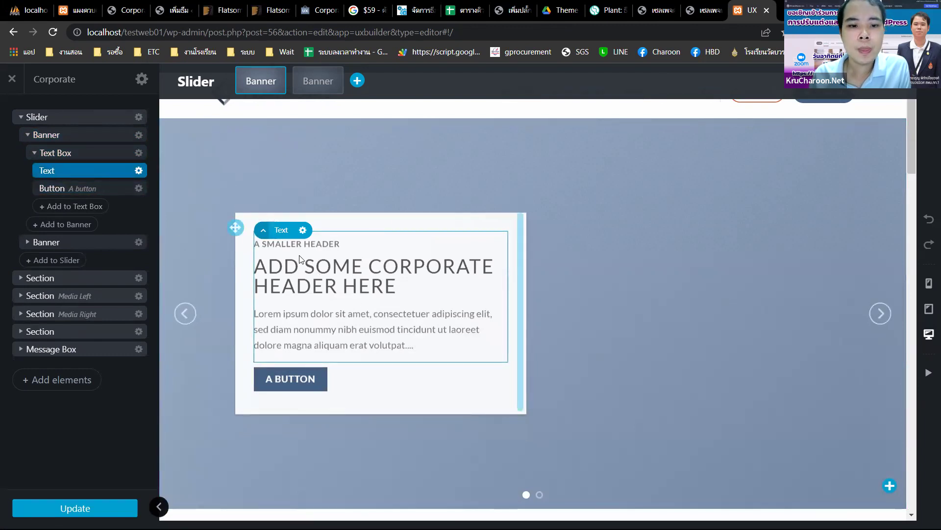
# Step: Show the banner Text element's settings and launch its visual editor from the canvas
pyautogui.click(324, 242)
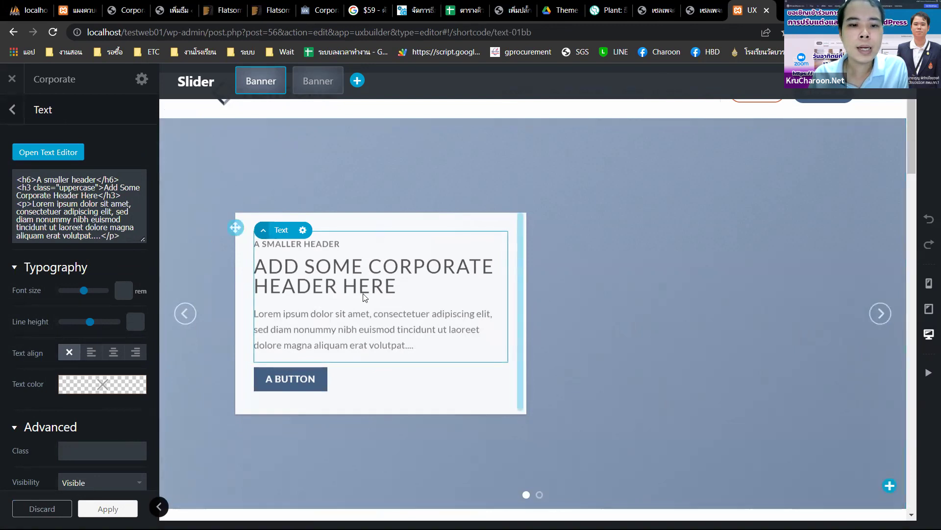
pyautogui.doubleClick(335, 244)
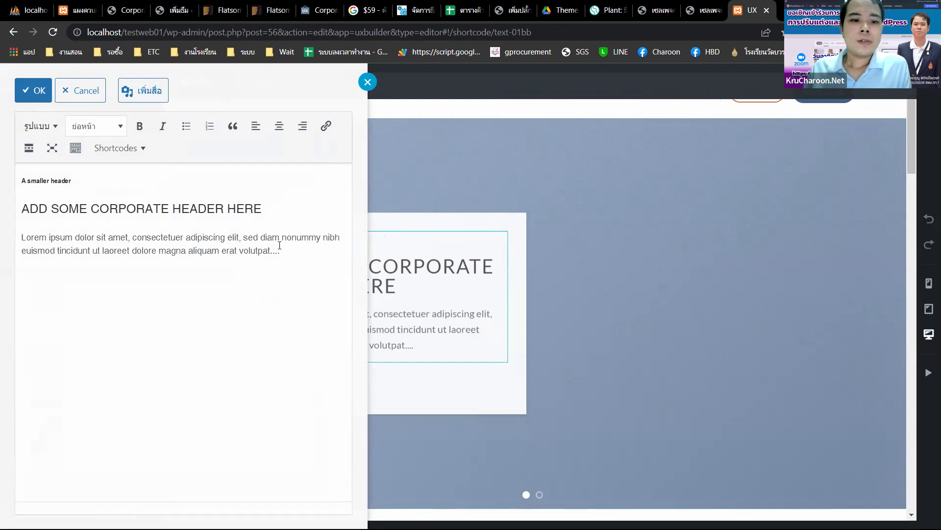
# Step: Verify the small header is H6, the corporate title H3 and the Lorem text a paragraph, then close unchanged
pyautogui.moveTo(282, 245); pyautogui.dragTo(13, 220)
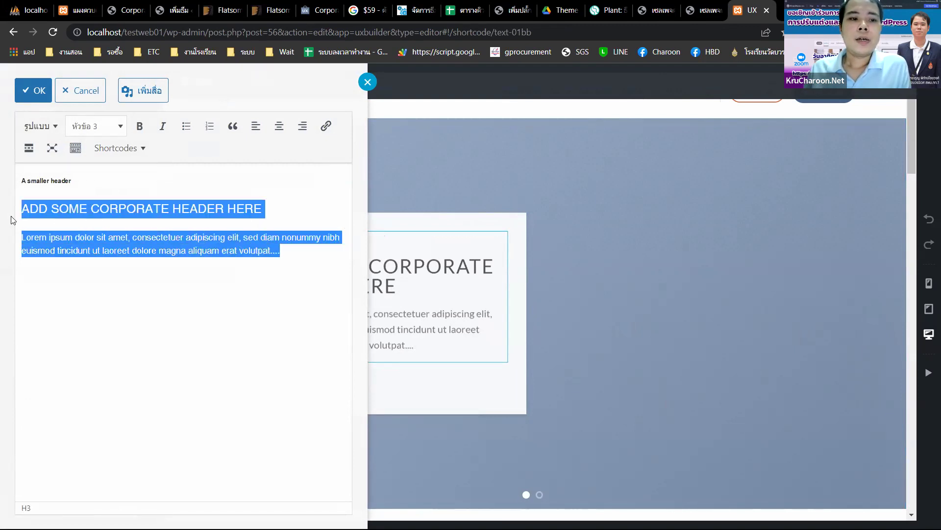
pyautogui.click(152, 216)
pyautogui.click(161, 237)
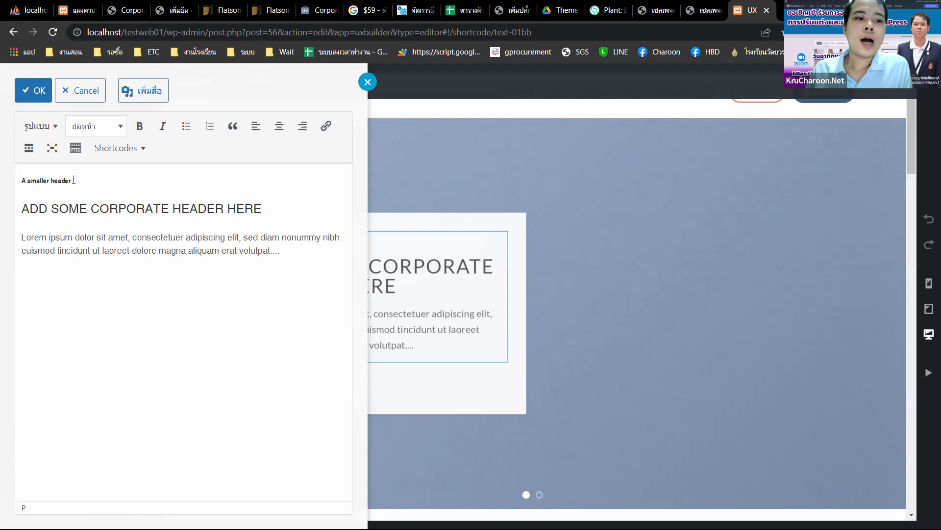
pyautogui.moveTo(74, 180); pyautogui.dragTo(4, 180)
pyautogui.click(250, 208)
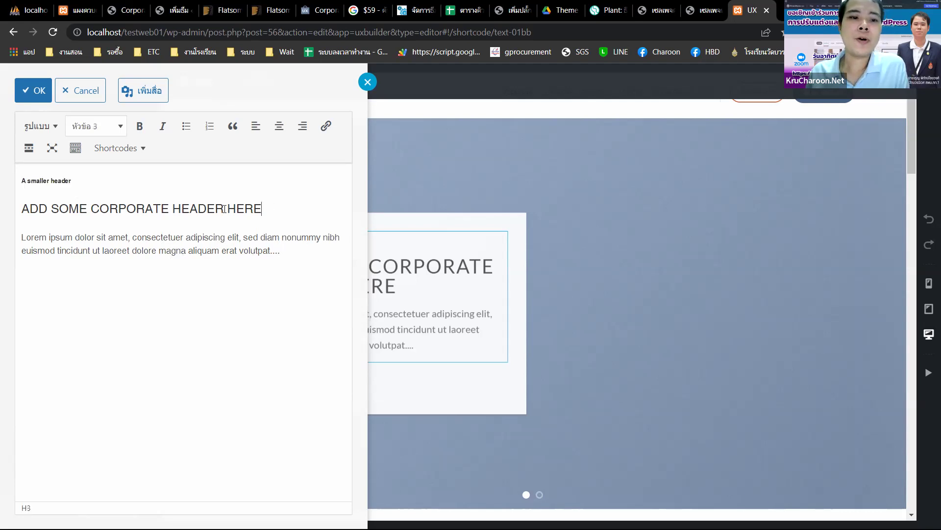
pyautogui.tripleClick(50, 216)
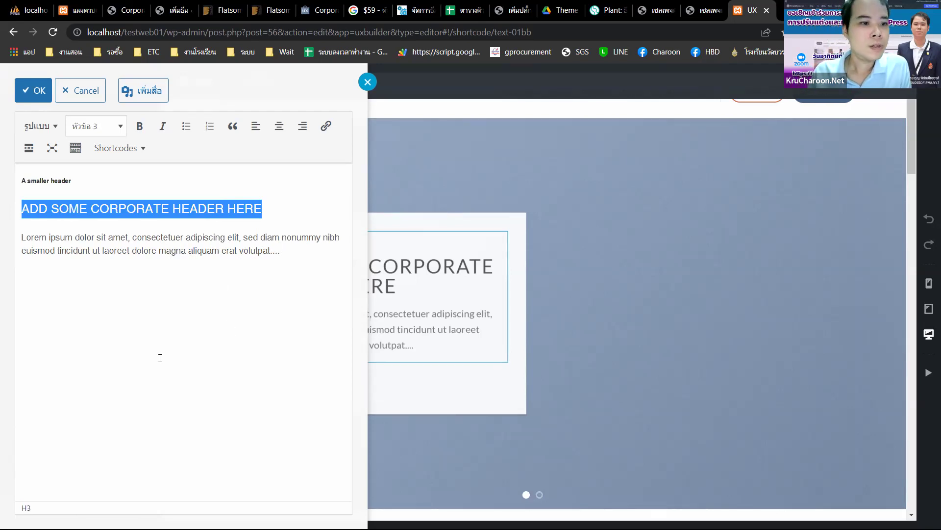
pyautogui.click(212, 254)
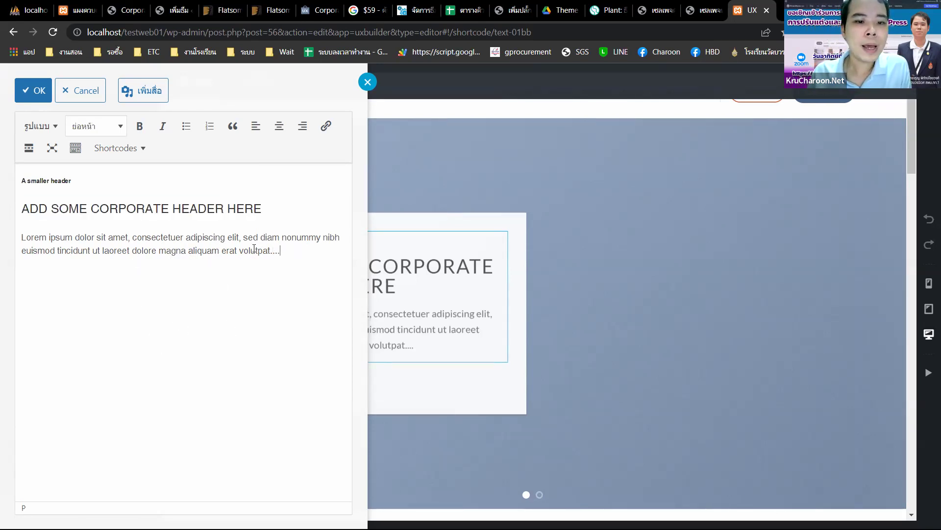
pyautogui.moveTo(280, 251); pyautogui.dragTo(5, 212)
pyautogui.click(146, 212)
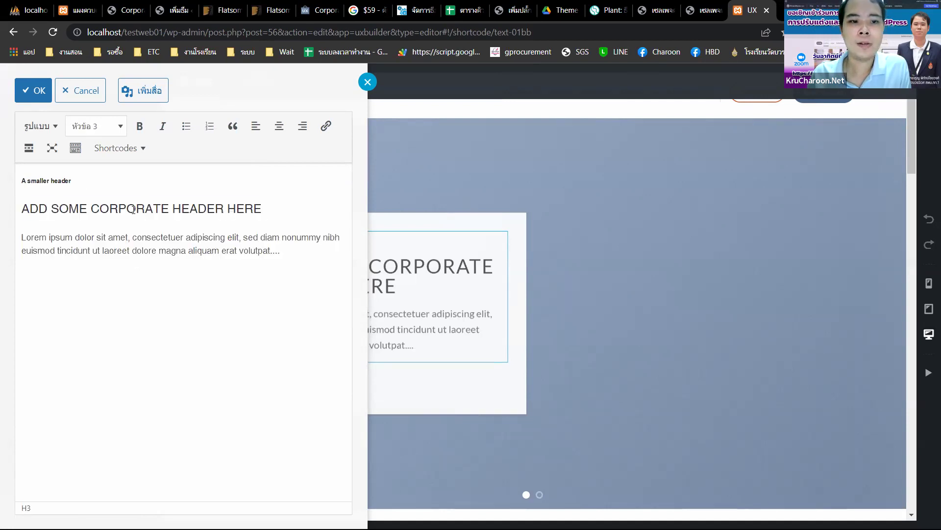
pyautogui.click(369, 82)
# Step: Advance the slider and review the banner Text element's settings
pyautogui.scroll(-5, 395, 331)
pyautogui.scroll(-2, 395, 331)
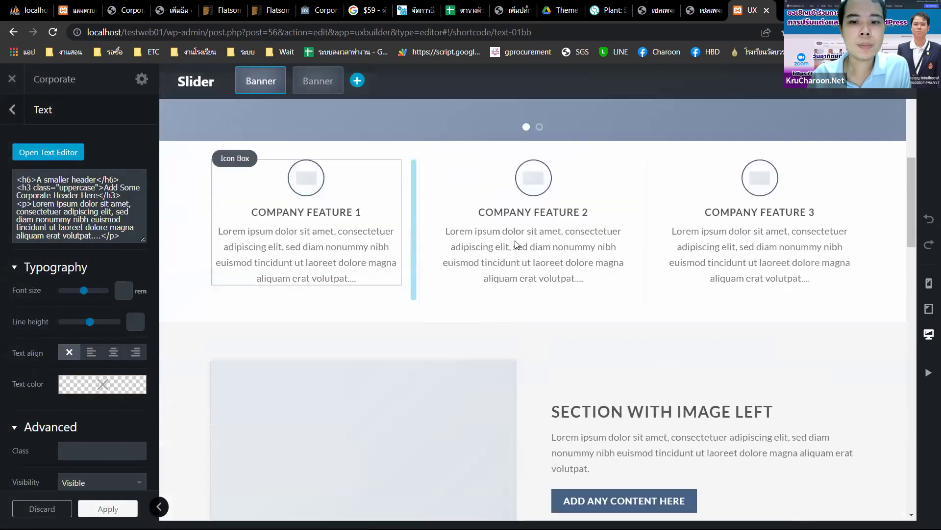
pyautogui.scroll(5, 491, 245)
pyautogui.scroll(-4, 507, 245)
pyautogui.scroll(6, 590, 261)
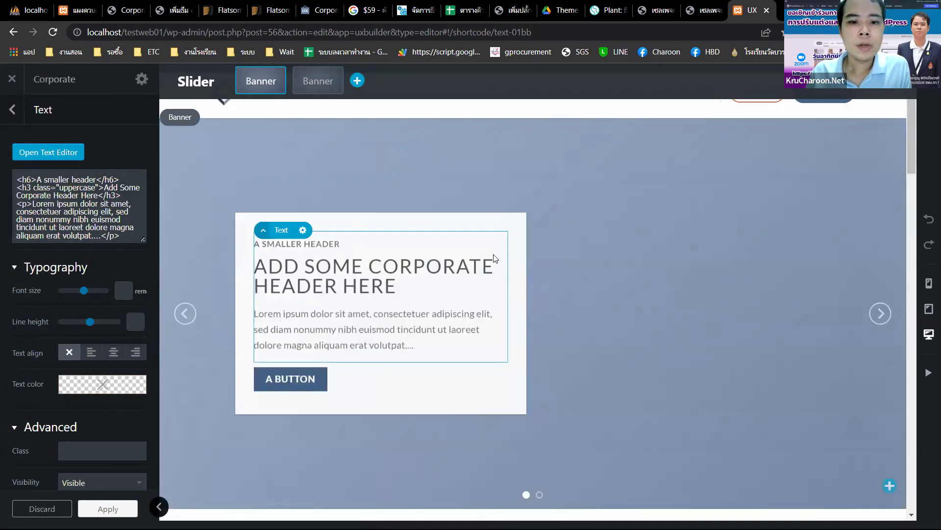
pyautogui.click(880, 314)
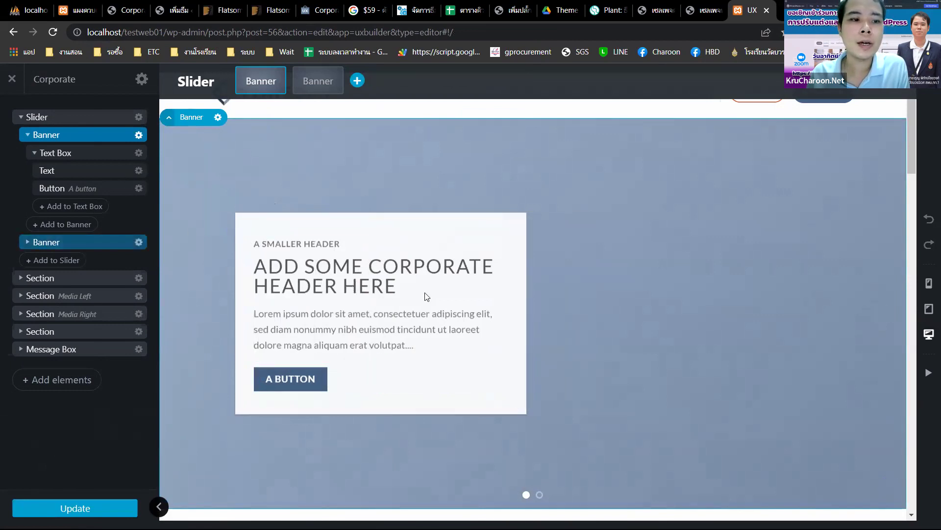
pyautogui.scroll(-3, 715, 356)
pyautogui.scroll(3, 596, 306)
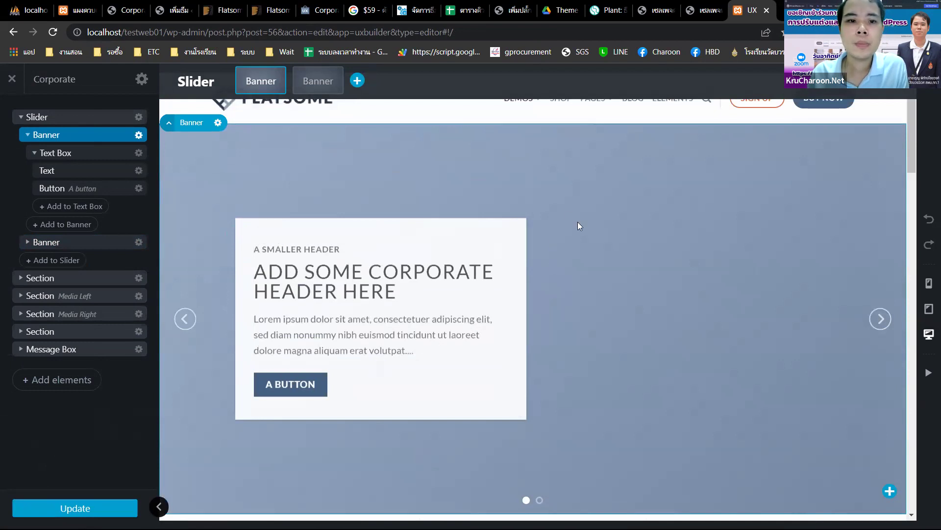
pyautogui.scroll(-5, 414, 276)
pyautogui.scroll(3, 431, 272)
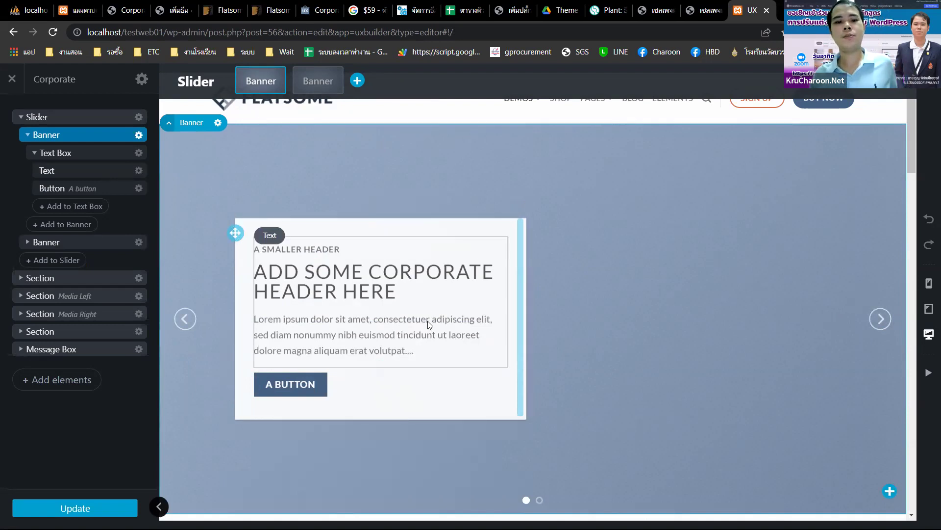
pyautogui.click(392, 295)
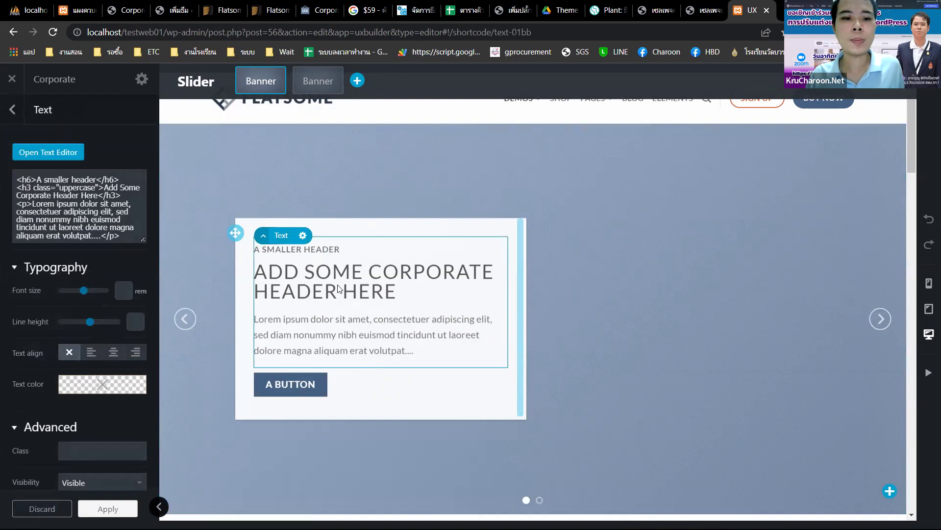
# Step: Review the A BUTTON button's settings, then switch to the live krucharoon.com tab
pyautogui.scroll(-3, 724, 350)
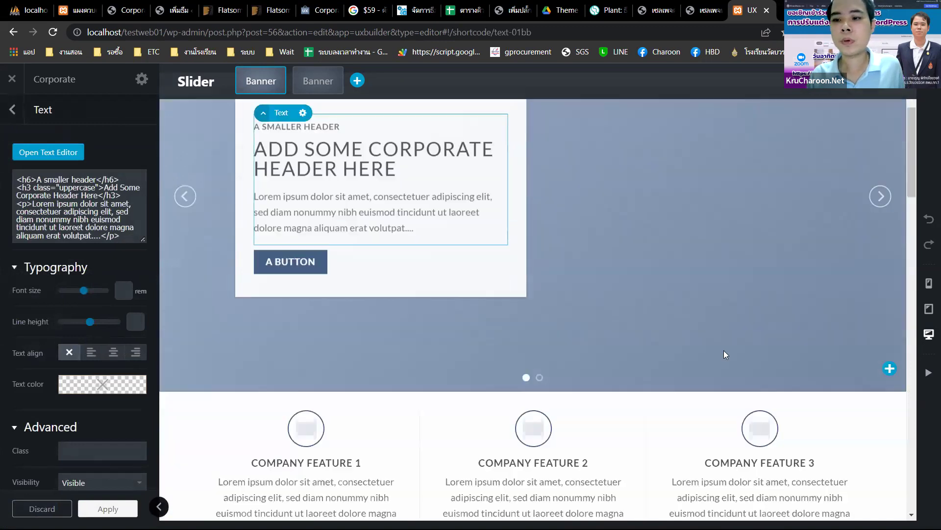
pyautogui.scroll(3, 727, 311)
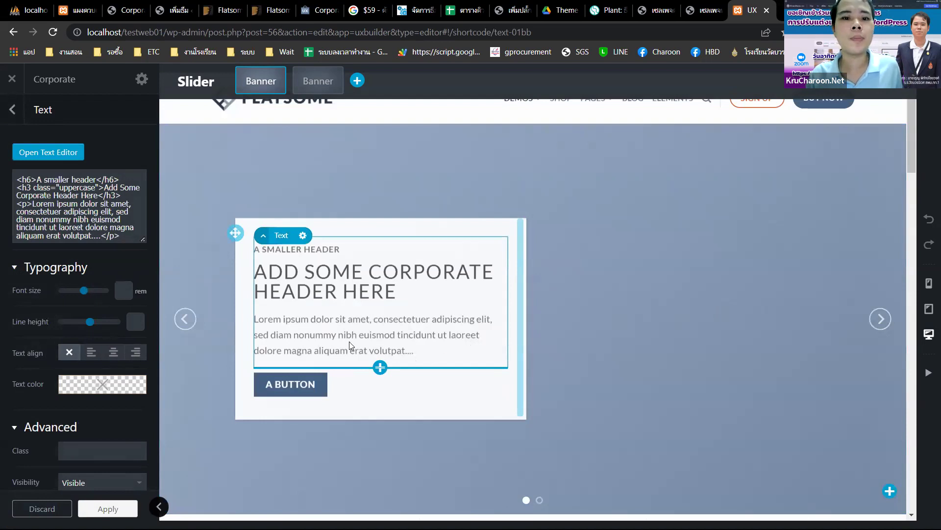
pyautogui.click(285, 384)
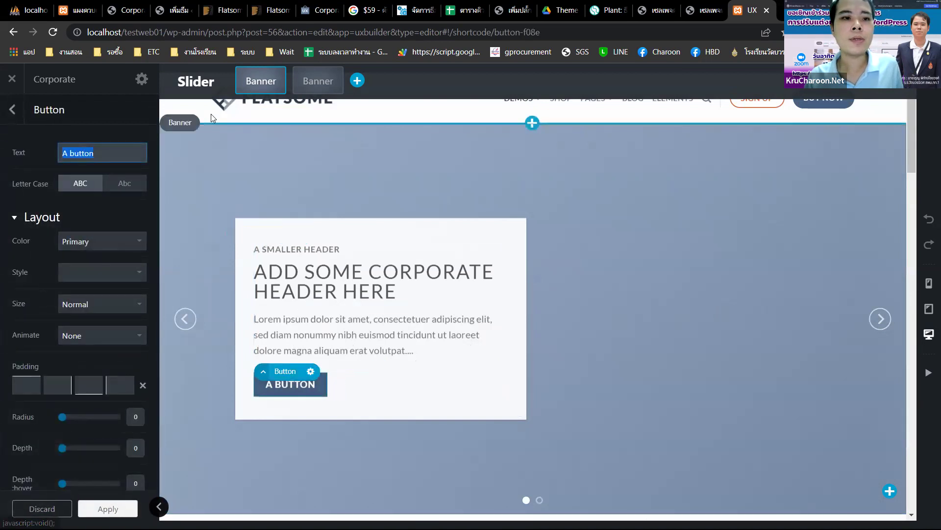
pyautogui.click(127, 4)
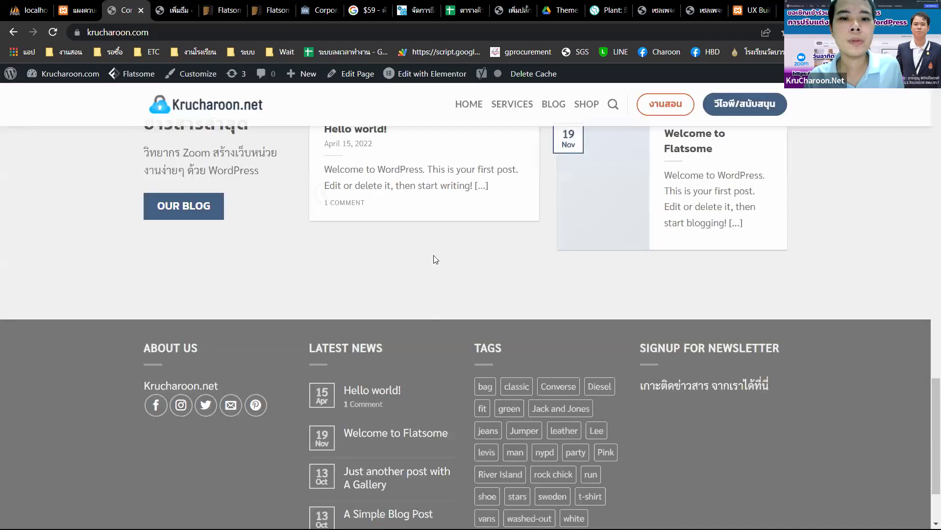
# Step: Return the krucharoon.com hero slider to its first slide
pyautogui.scroll(20, 436, 259)
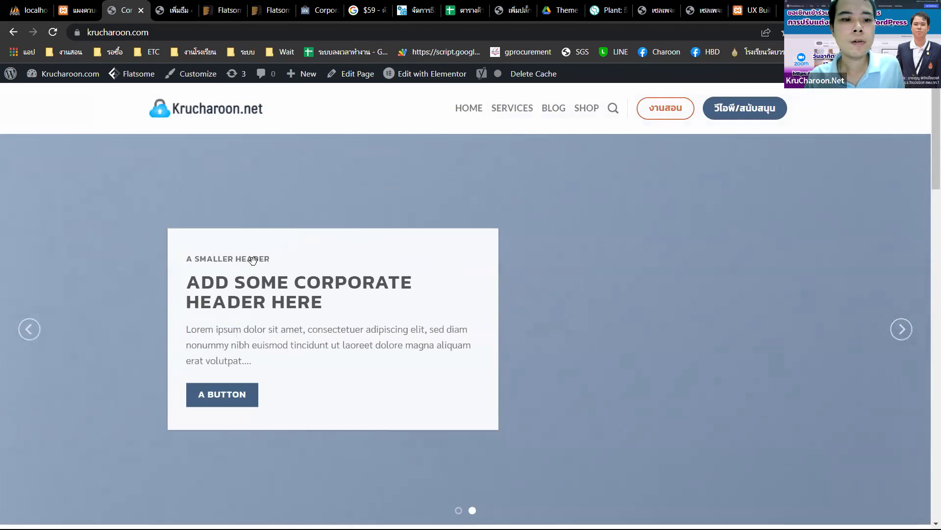
pyautogui.click(25, 329)
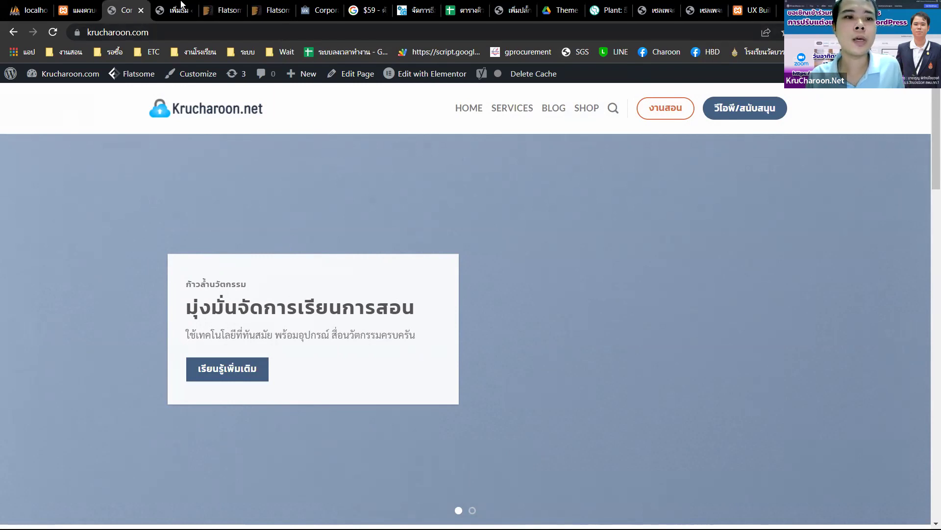
pyautogui.scroll(-10, 359, 248)
pyautogui.scroll(10, 497, 257)
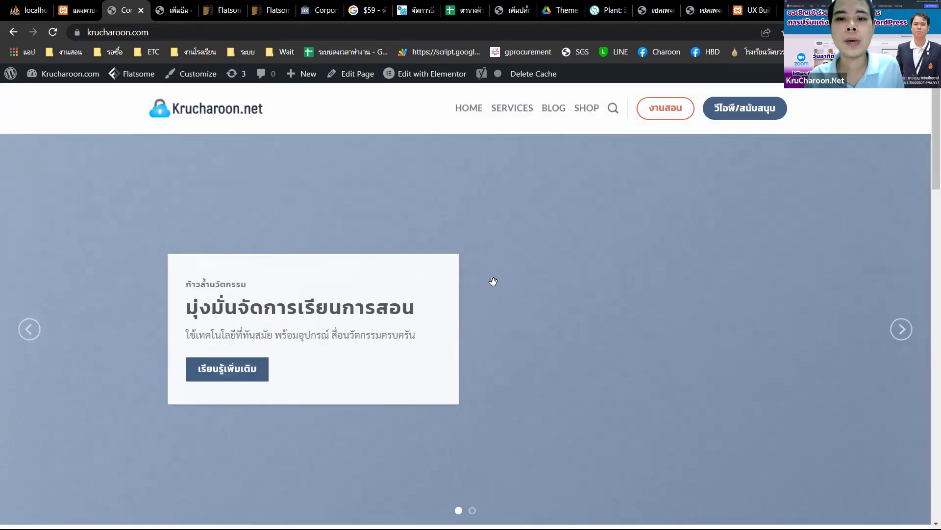
pyautogui.scroll(-5, 485, 286)
pyautogui.scroll(5, 193, 198)
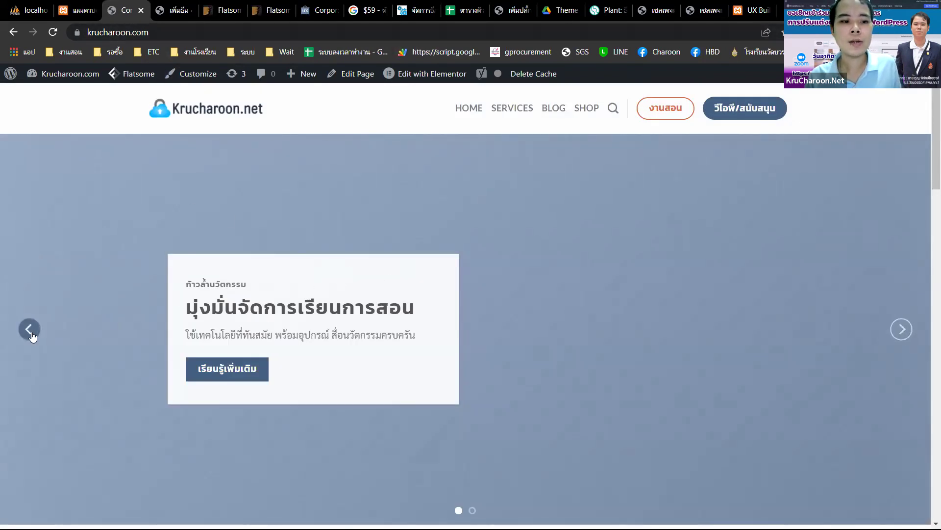
# Step: Cycle the hero slider through its slides, then go back to the UX Builder tab
pyautogui.click(30, 331)
pyautogui.click(32, 335)
pyautogui.click(31, 334)
pyautogui.click(31, 332)
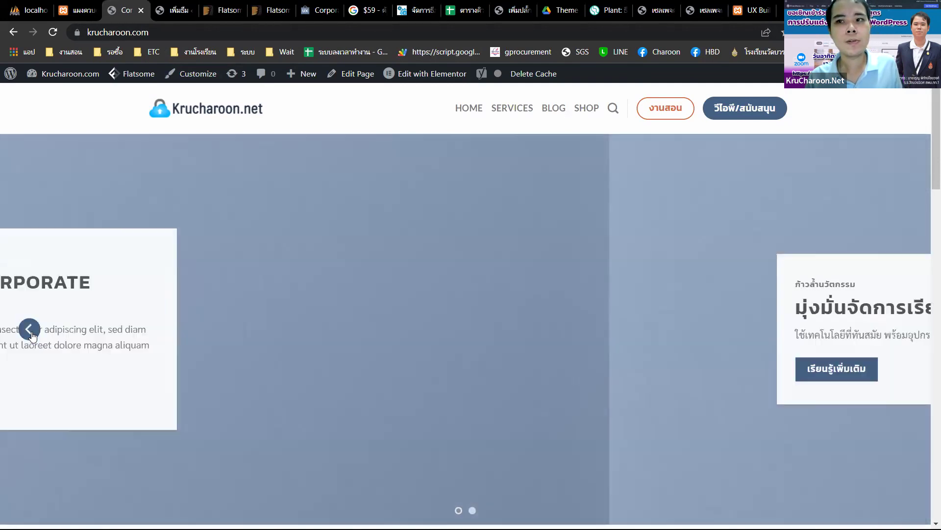
pyautogui.click(30, 330)
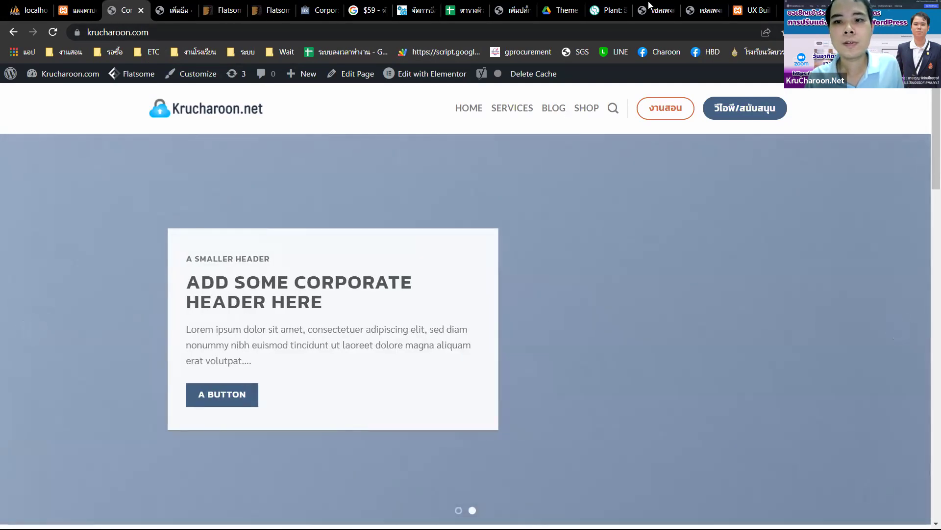
pyautogui.click(753, 5)
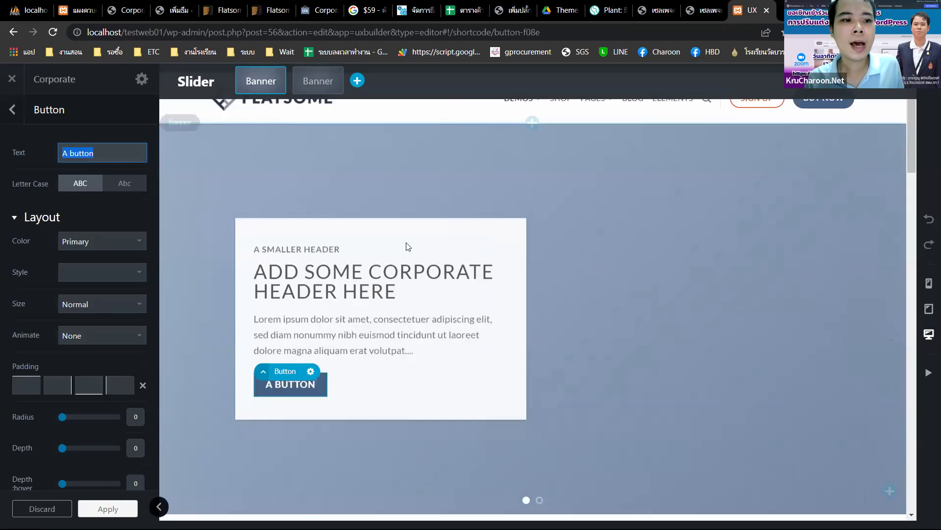
# Step: Leave the button options for the element tree and toggle between the first and second slide banners
pyautogui.scroll(-3, 248, 330)
pyautogui.click(12, 109)
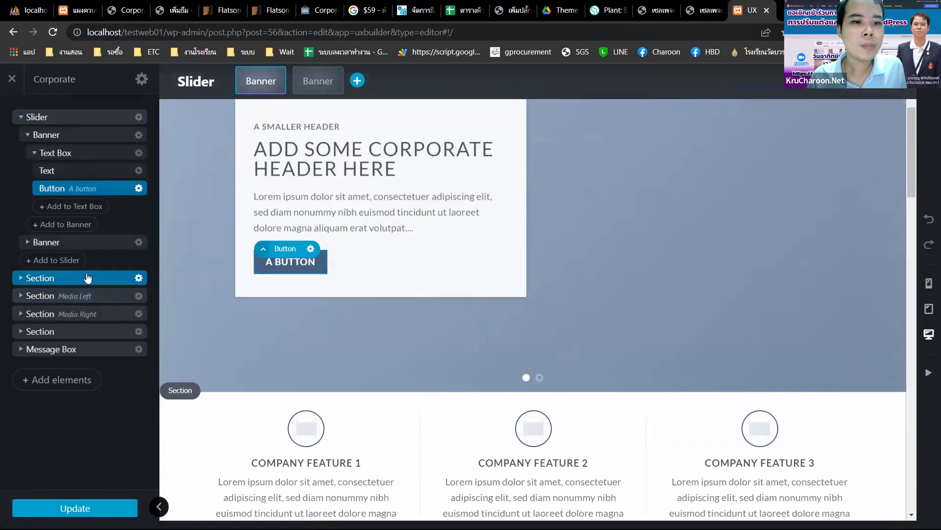
pyautogui.scroll(3, 331, 209)
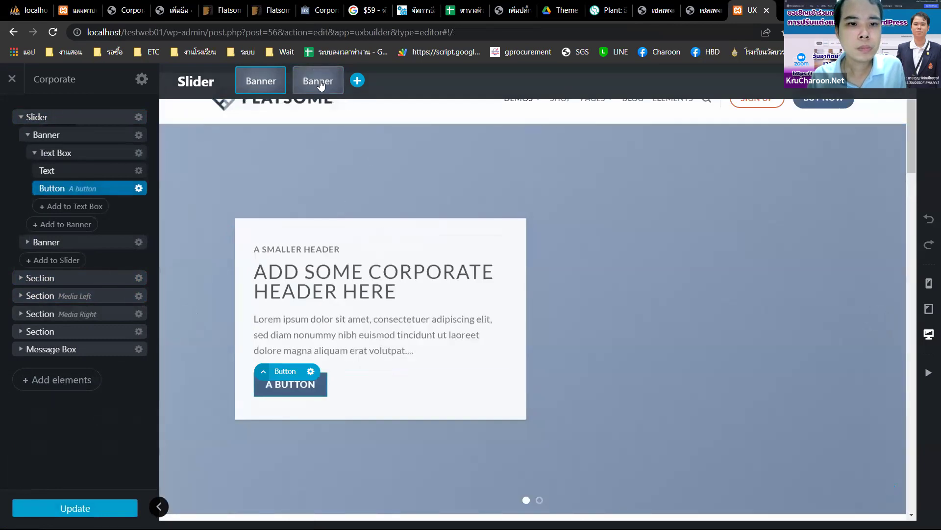
pyautogui.click(320, 84)
pyautogui.click(260, 80)
pyautogui.click(321, 83)
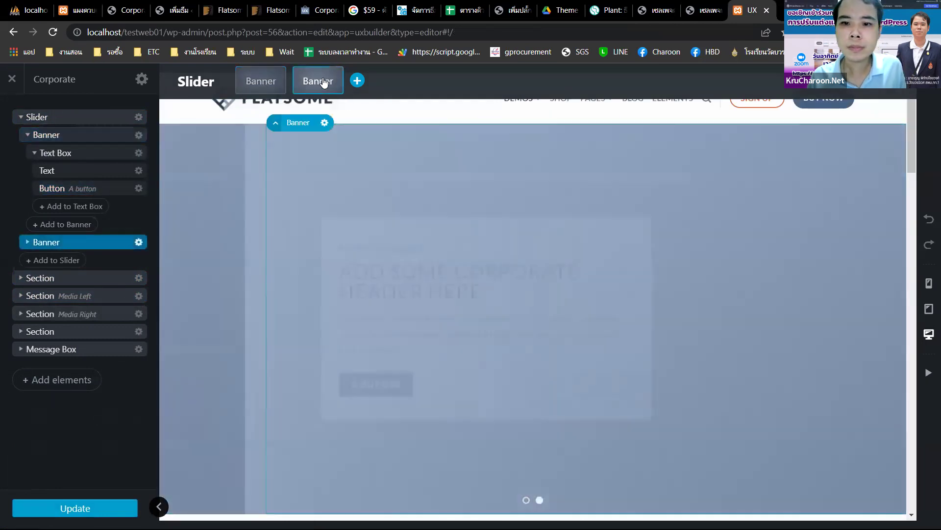
# Step: Expand Section > Row and select each Company Feature 1-3 icon box
pyautogui.click(21, 278)
pyautogui.click(27, 295)
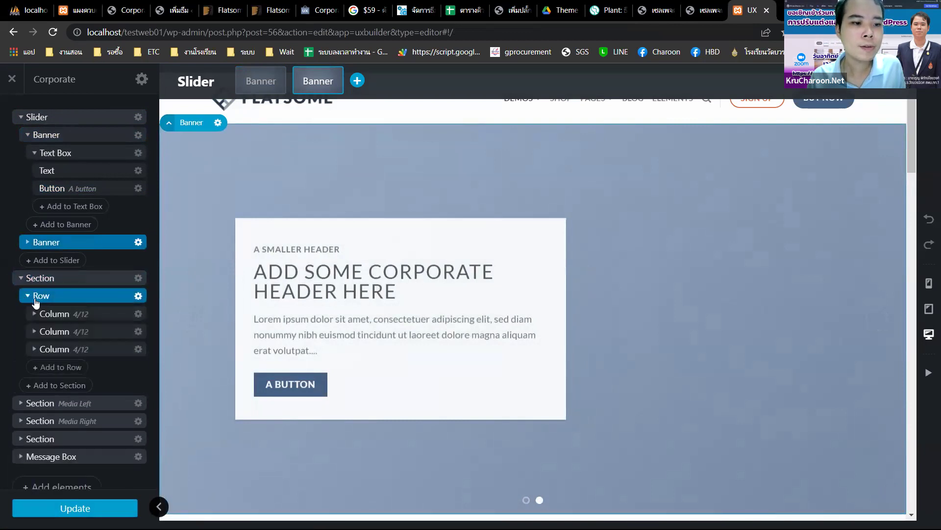
pyautogui.click(59, 316)
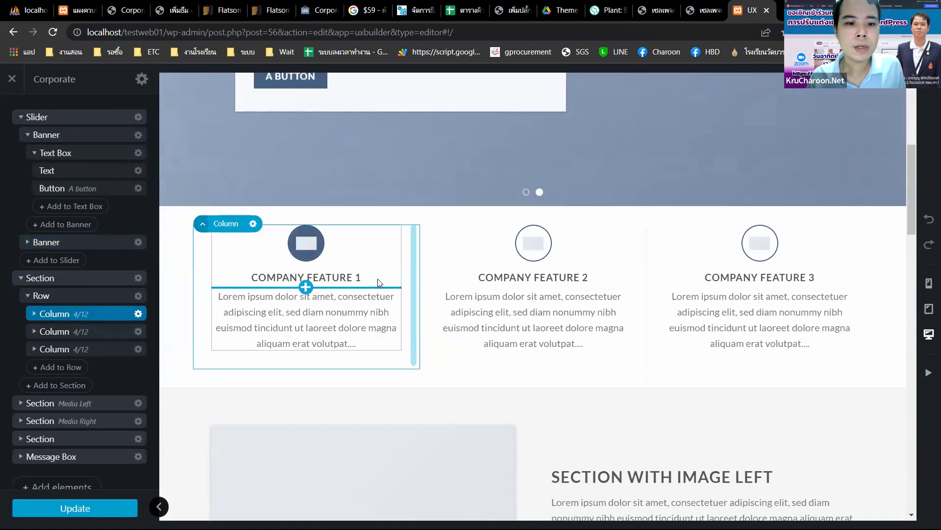
pyautogui.click(351, 280)
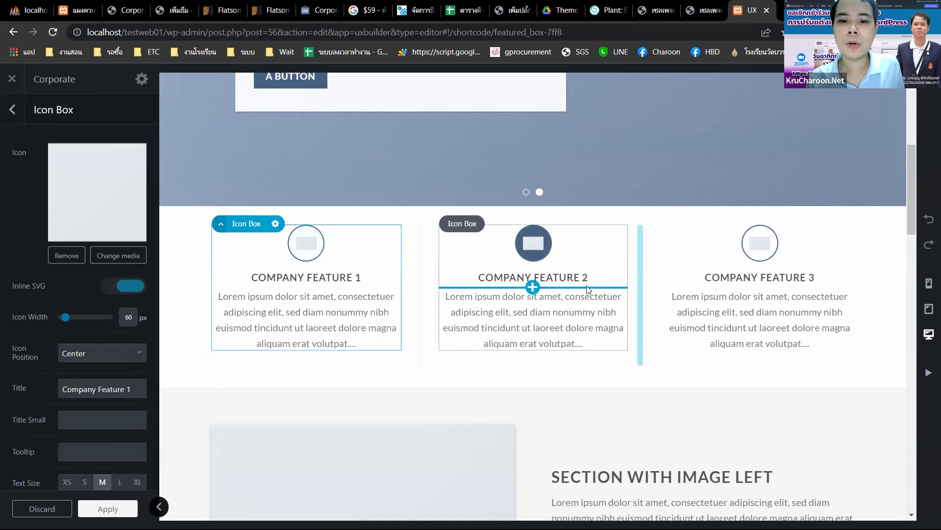
pyautogui.click(559, 279)
pyautogui.click(783, 285)
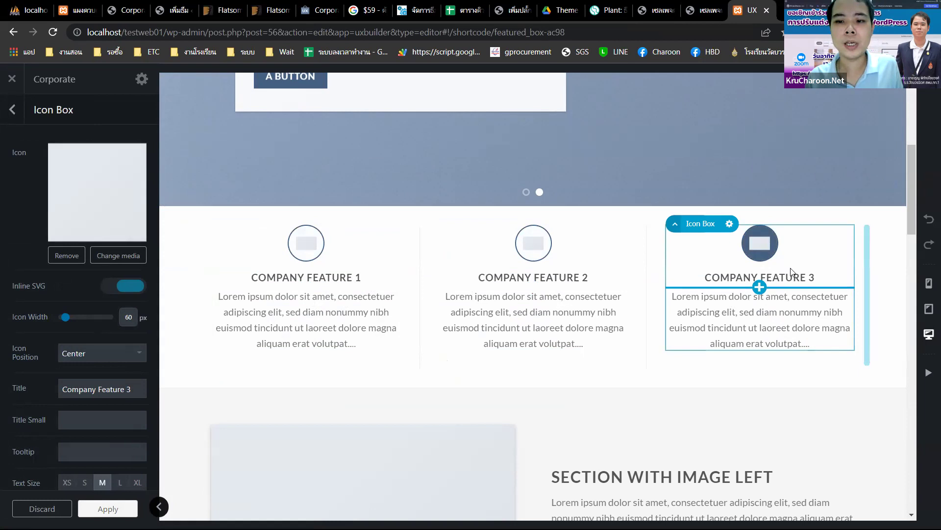
# Step: Open and close Feature 1's description editor unchanged, then select the Feature 3 description text
pyautogui.scroll(-4, 512, 309)
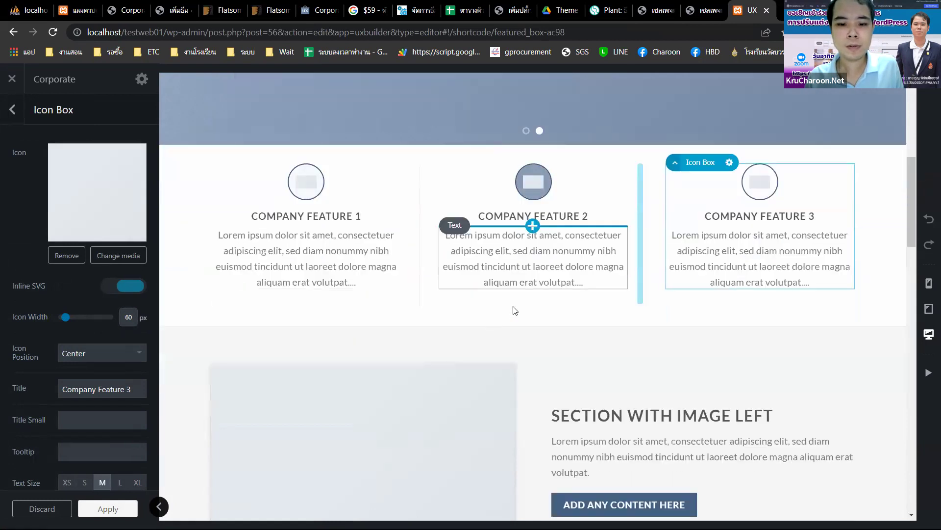
pyautogui.scroll(6, 519, 311)
pyautogui.scroll(-3, 575, 316)
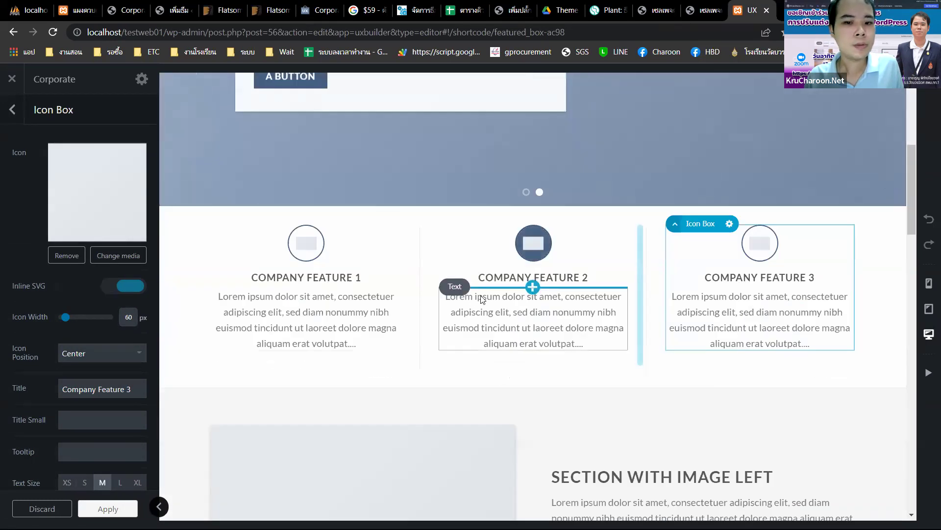
pyautogui.click(304, 316)
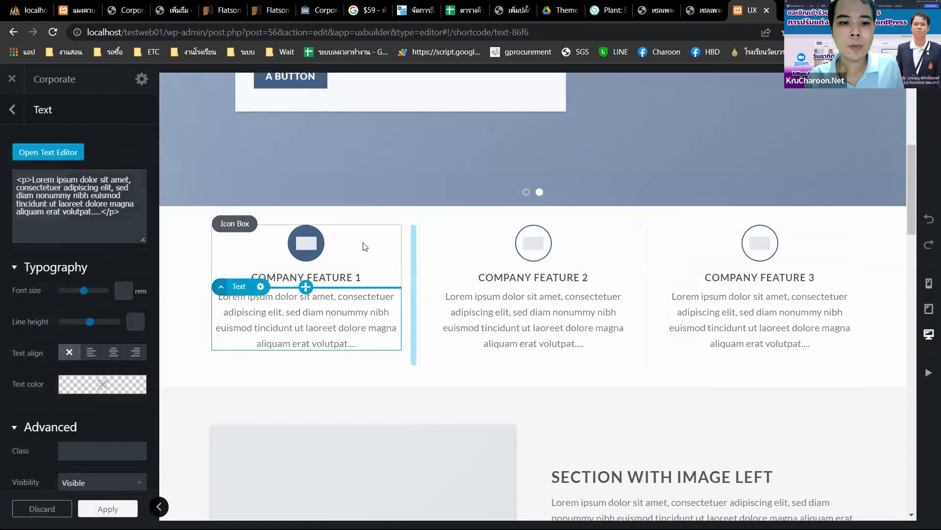
pyautogui.doubleClick(306, 318)
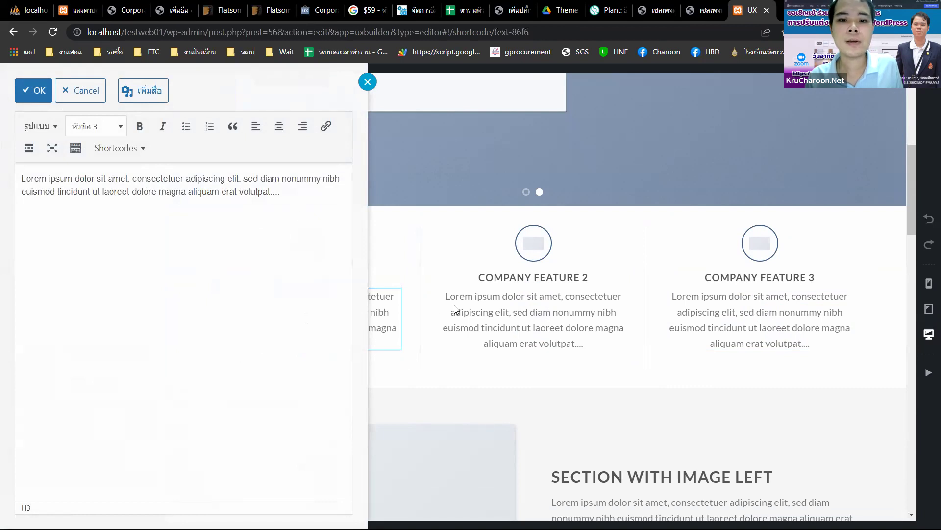
pyautogui.click(563, 323)
pyautogui.click(750, 327)
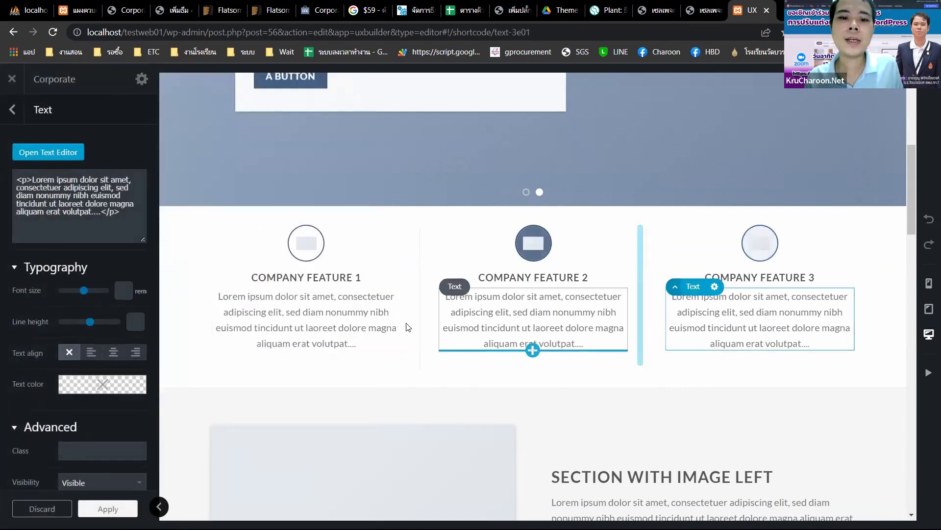
pyautogui.scroll(6, 482, 297)
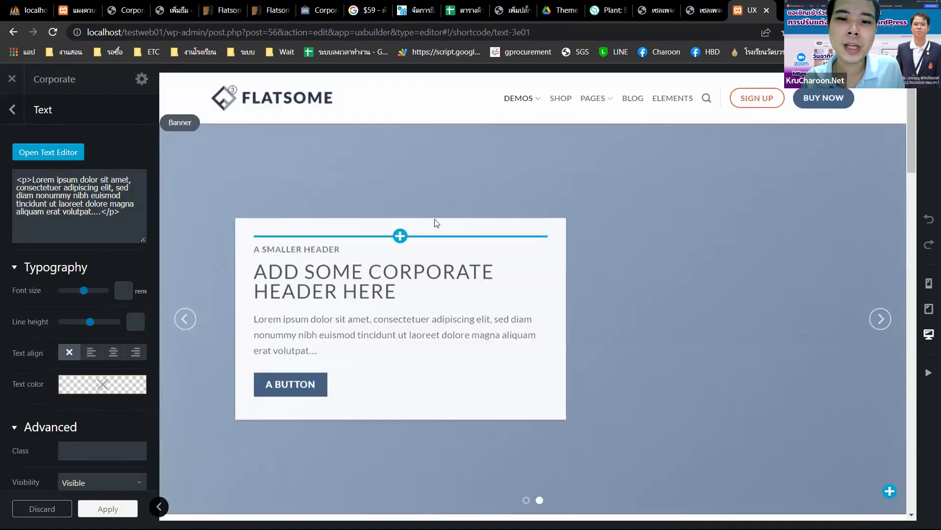
pyautogui.scroll(-6, 618, 263)
pyautogui.scroll(-15, 618, 262)
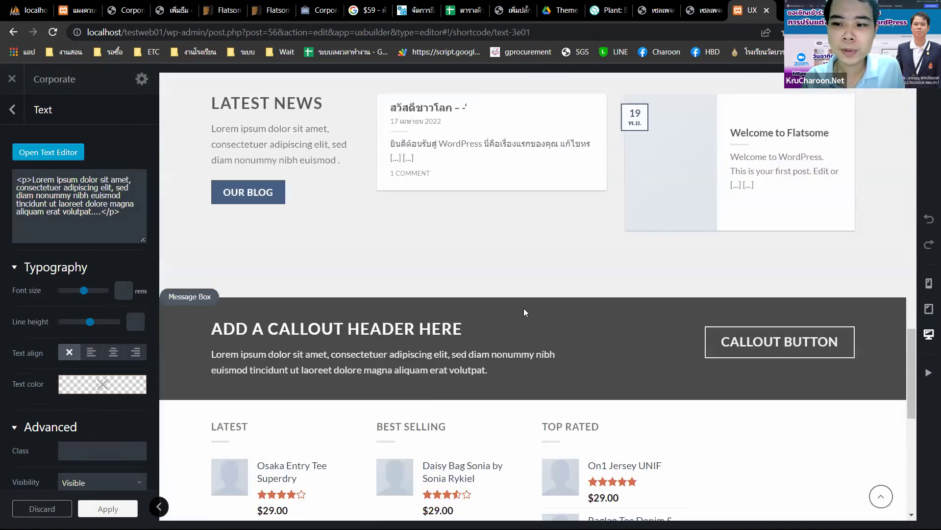
pyautogui.scroll(4, 524, 311)
pyautogui.scroll(8, 554, 334)
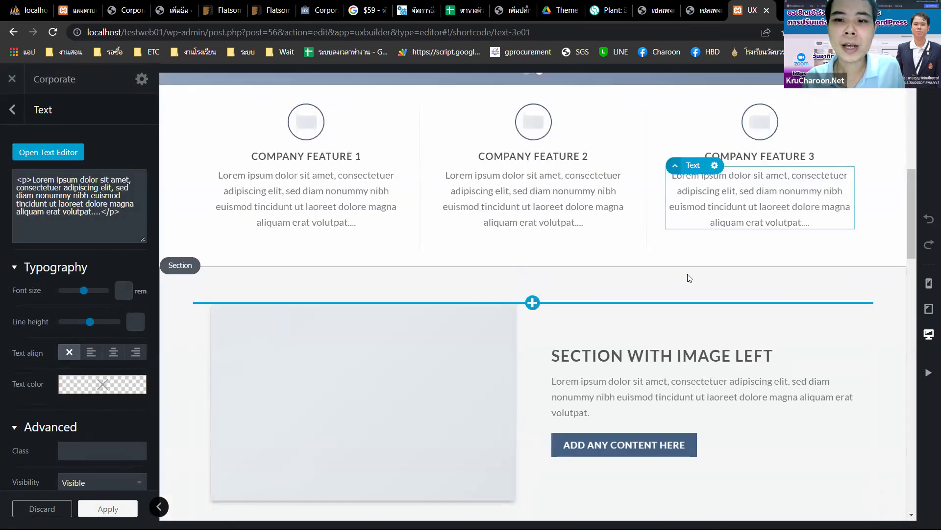
pyautogui.scroll(4, 687, 277)
pyautogui.scroll(2, 684, 294)
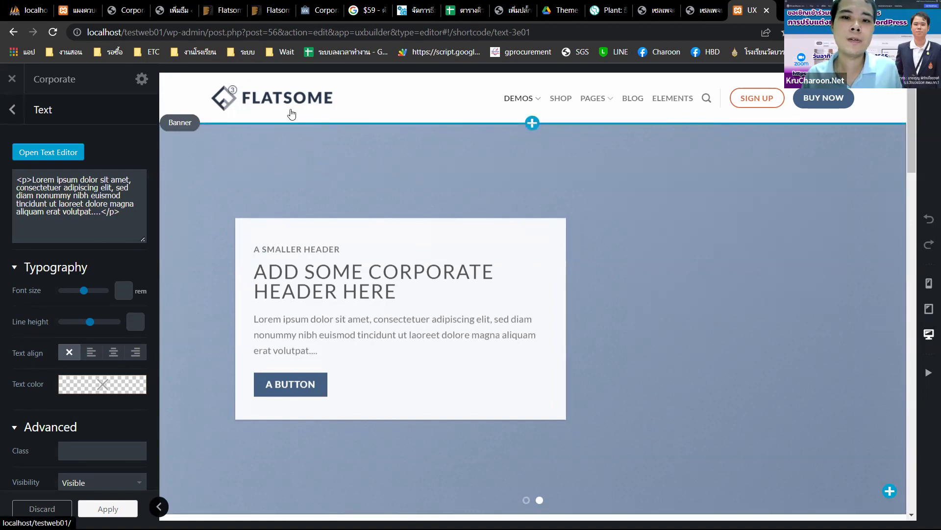
# Step: Preview the DEMOS mega-menu, then open the slider banner's settings (637px height, Large background image)
pyautogui.click(508, 101)
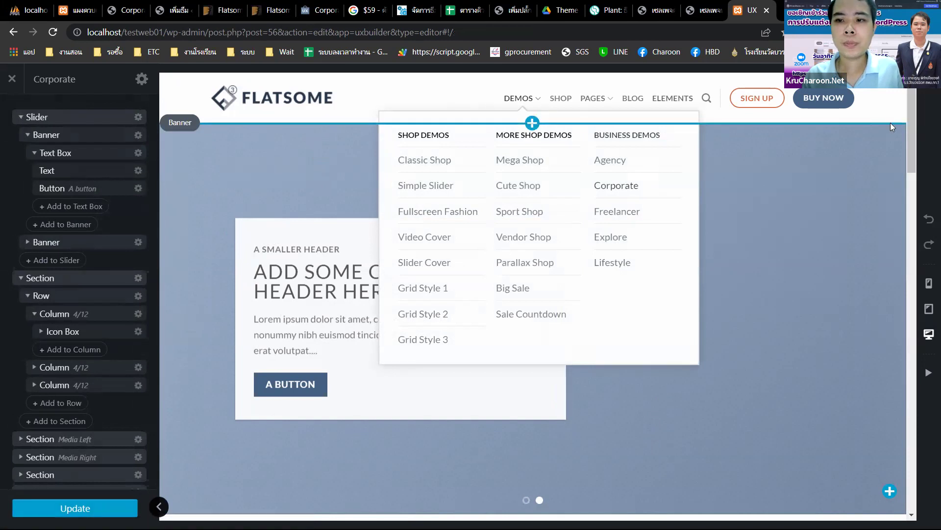
pyautogui.scroll(-15, 642, 380)
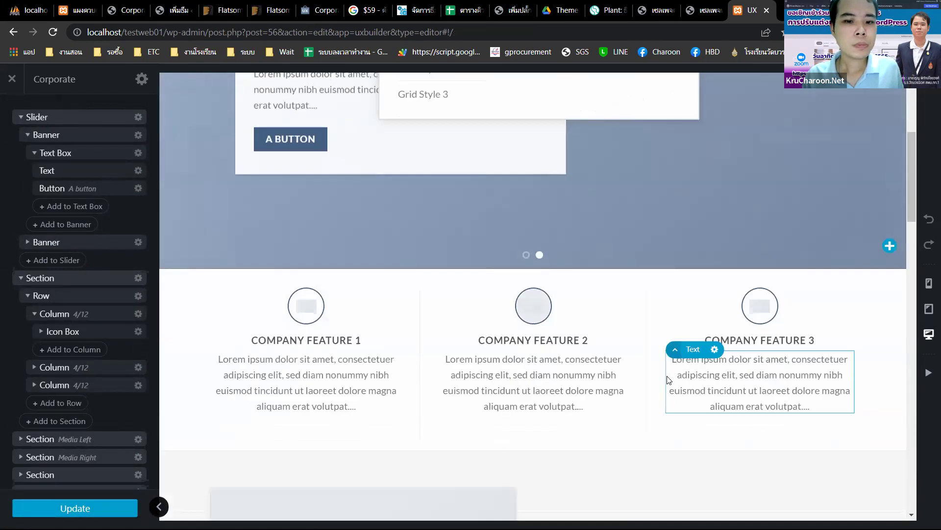
pyautogui.scroll(15, 636, 427)
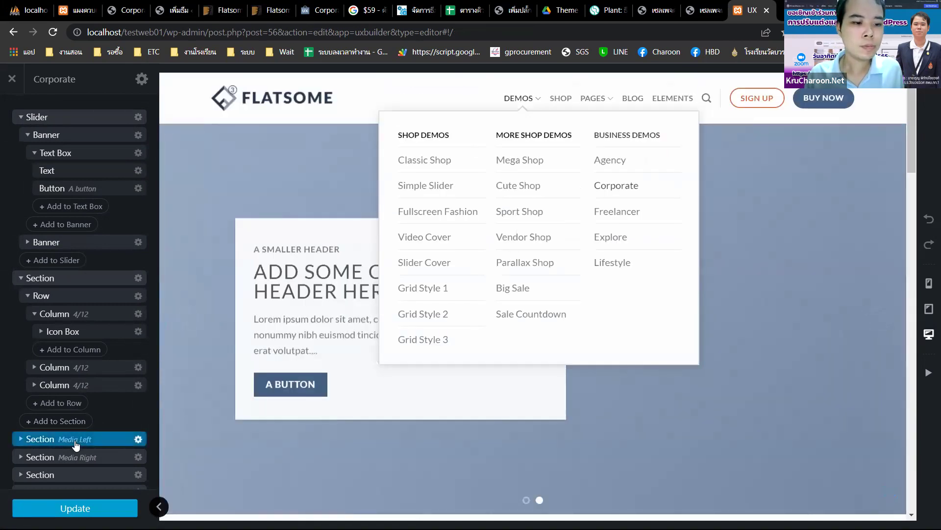
pyautogui.scroll(-3, 75, 444)
pyautogui.scroll(3, 74, 370)
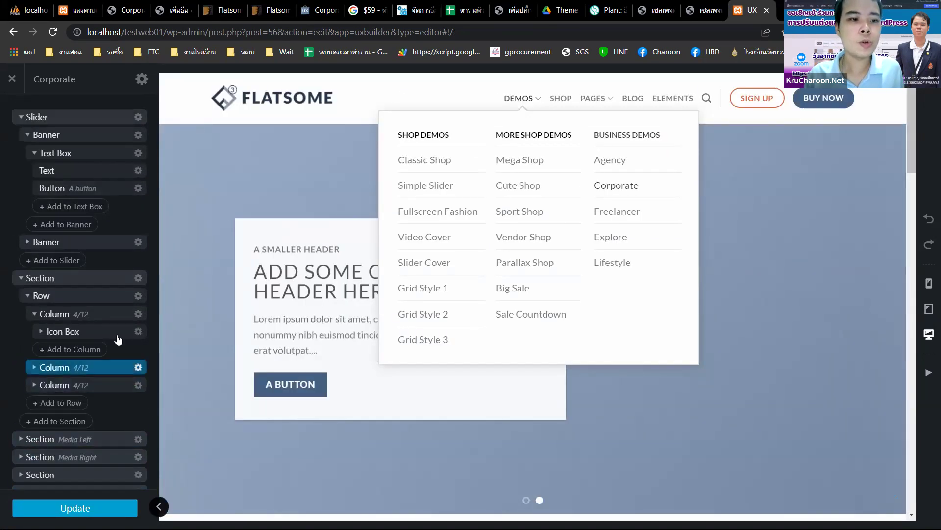
pyautogui.scroll(-3, 672, 315)
pyautogui.scroll(3, 711, 316)
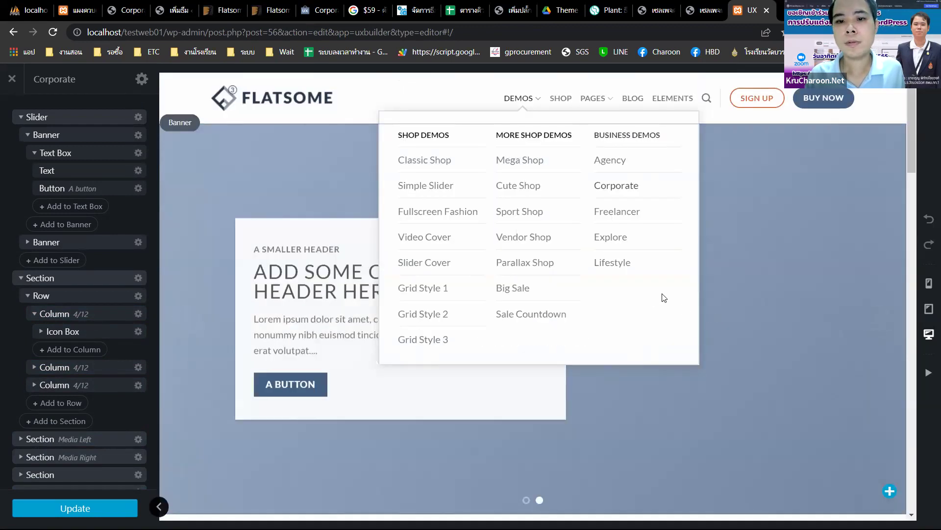
pyautogui.click(763, 352)
pyautogui.scroll(-10, 759, 358)
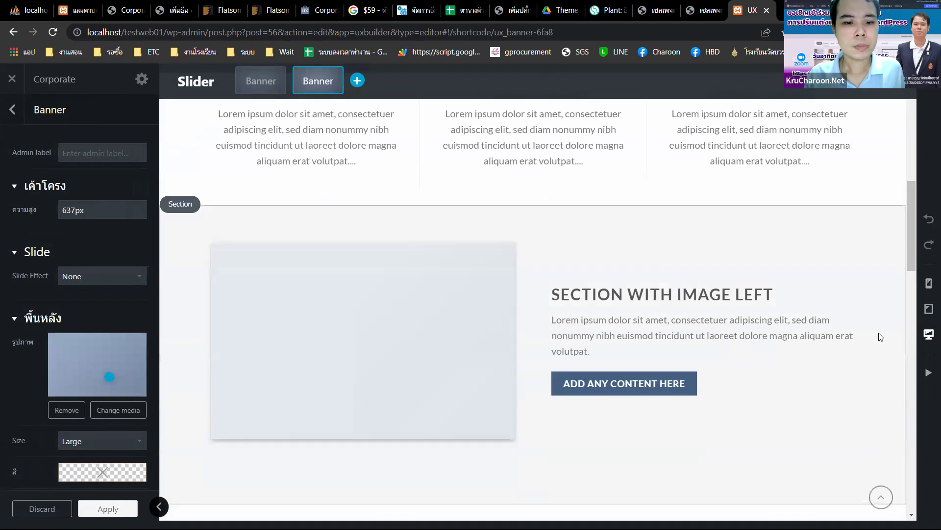
# Step: Scroll through the homepage's image sections, Latest News, callout banner and product lists
pyautogui.scroll(-4, 755, 368)
pyautogui.scroll(7, 754, 368)
pyautogui.scroll(-8, 741, 392)
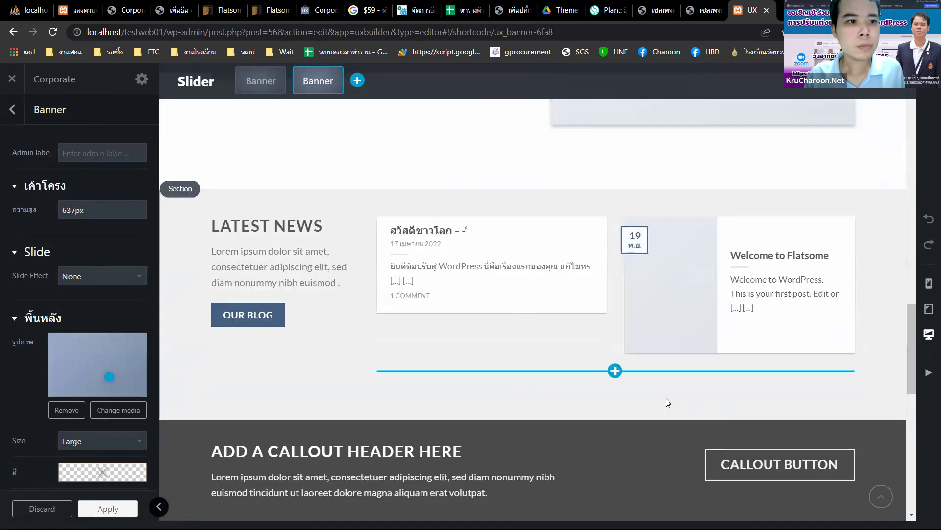
pyautogui.scroll(-6, 659, 405)
pyautogui.scroll(4, 659, 405)
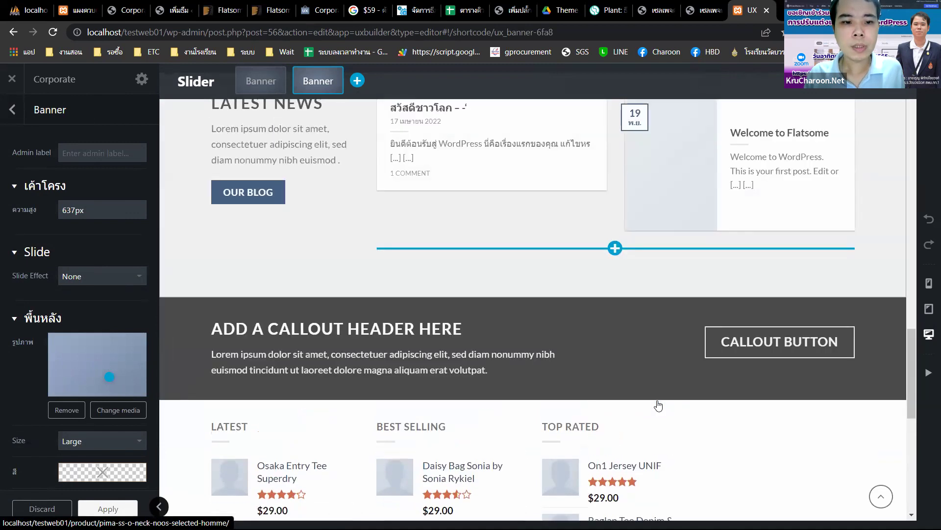
pyautogui.scroll(7, 658, 405)
pyautogui.scroll(-5, 657, 404)
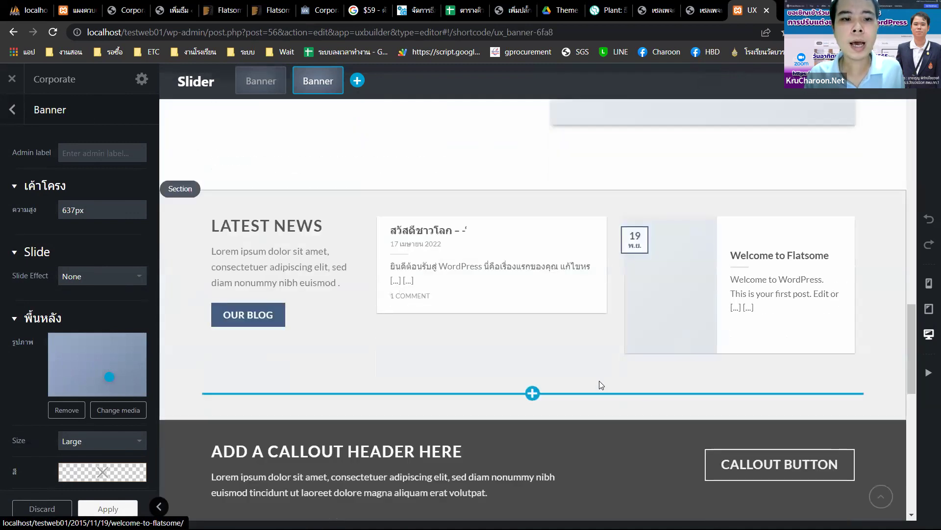
pyautogui.scroll(5, 601, 382)
pyautogui.scroll(6, 597, 414)
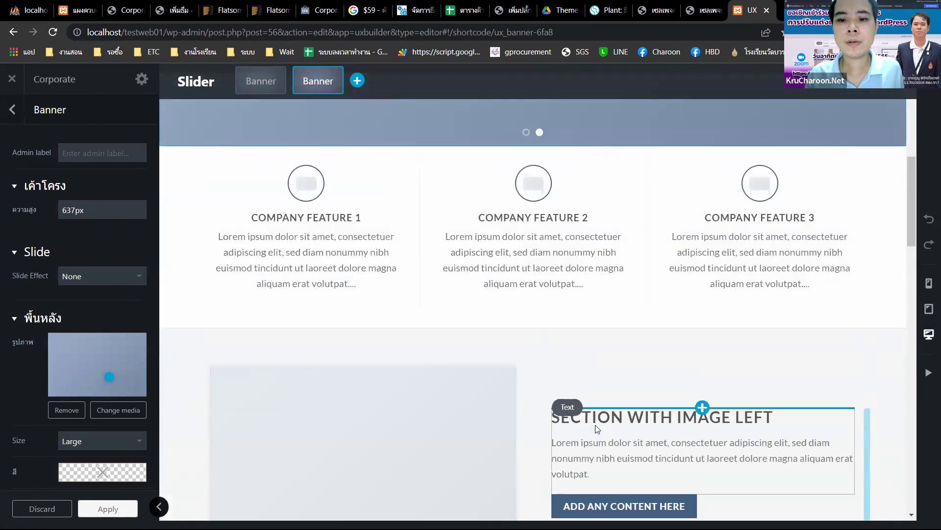
pyautogui.scroll(-1, 595, 425)
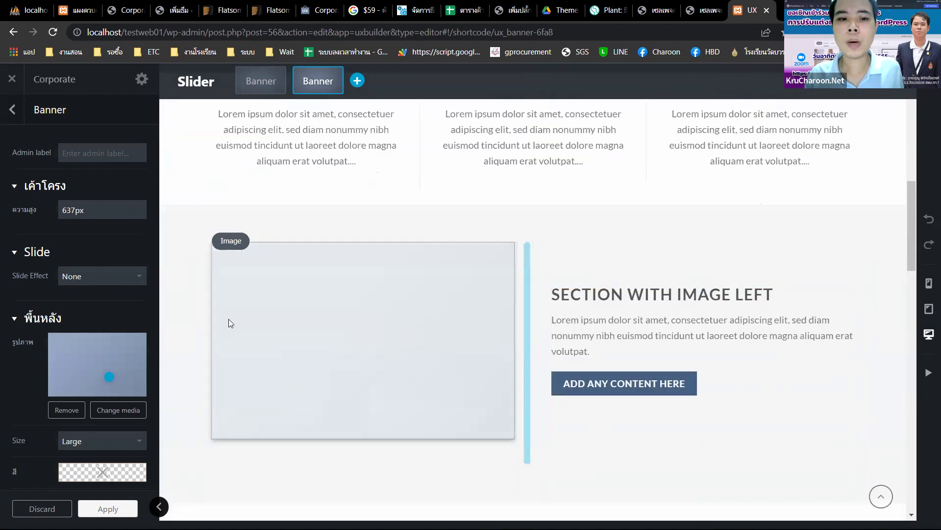
# Step: Select the image in the image-left section and scroll down toward Latest News
pyautogui.click(303, 321)
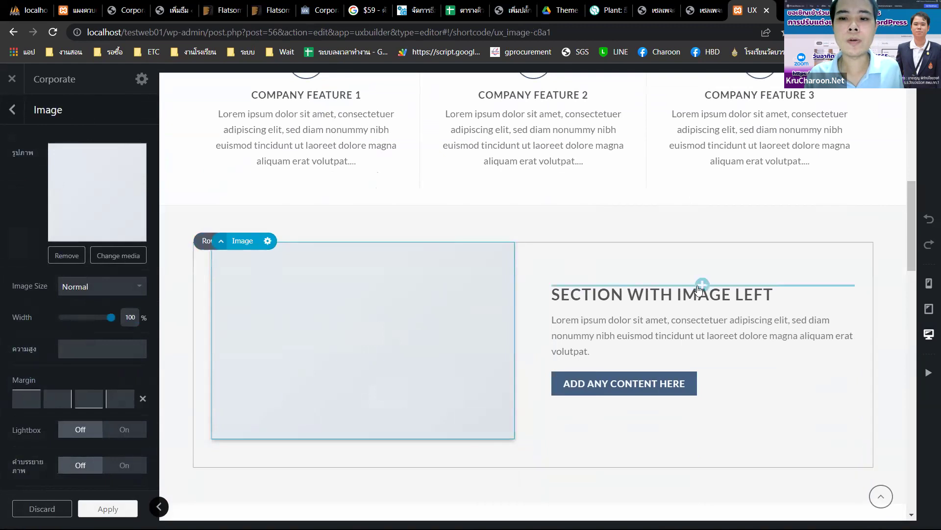
pyautogui.scroll(-1, 558, 342)
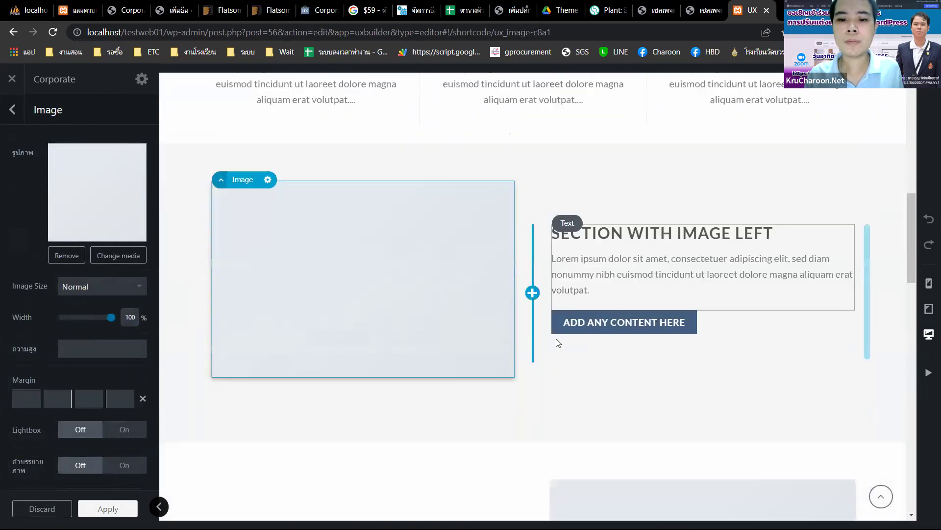
pyautogui.scroll(-2, 473, 325)
pyautogui.scroll(2, 366, 294)
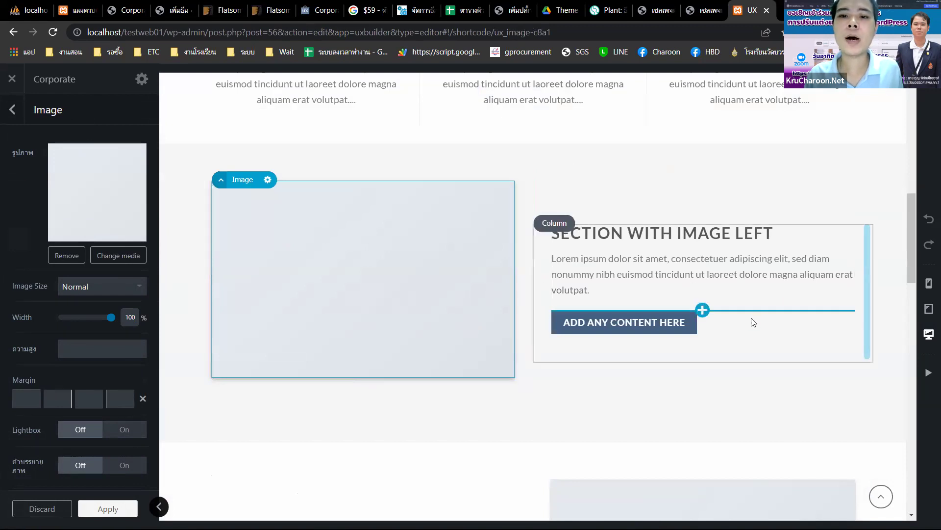
pyautogui.scroll(-2, 716, 328)
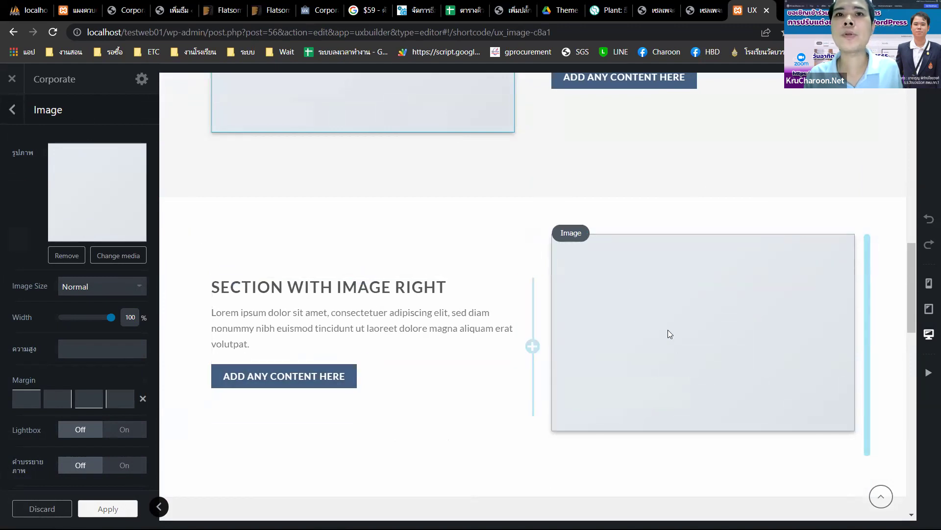
pyautogui.scroll(-8, 667, 333)
pyautogui.scroll(3, 668, 330)
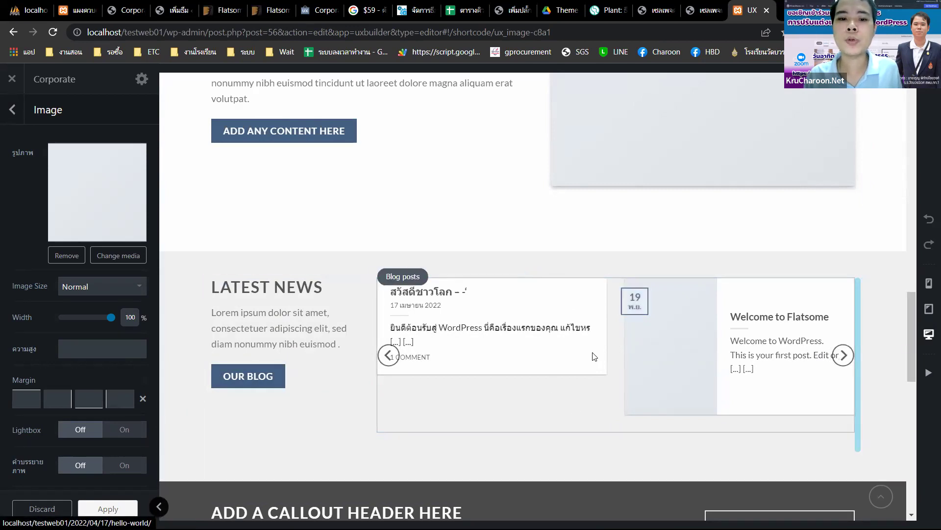
pyautogui.scroll(-3, 520, 365)
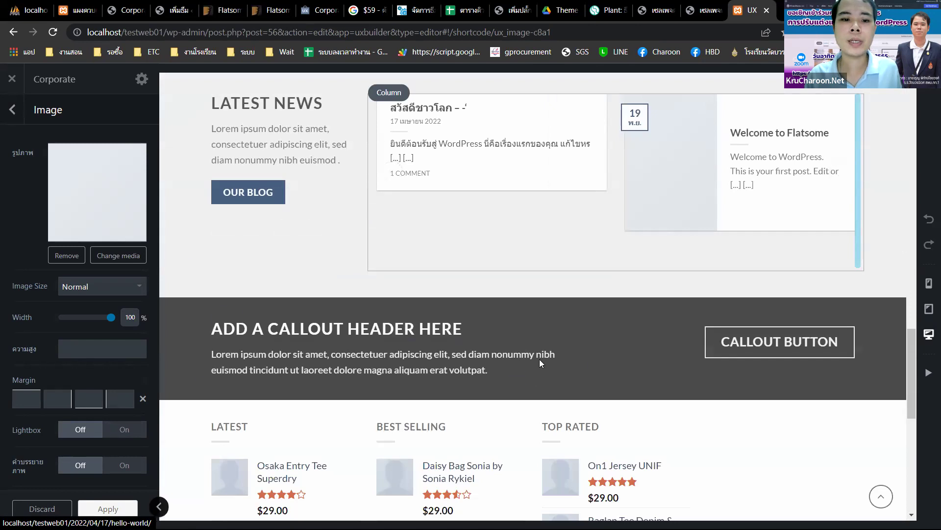
# Step: Select the Latest News text block, then open the Blog posts slider's settings
pyautogui.scroll(1, 539, 359)
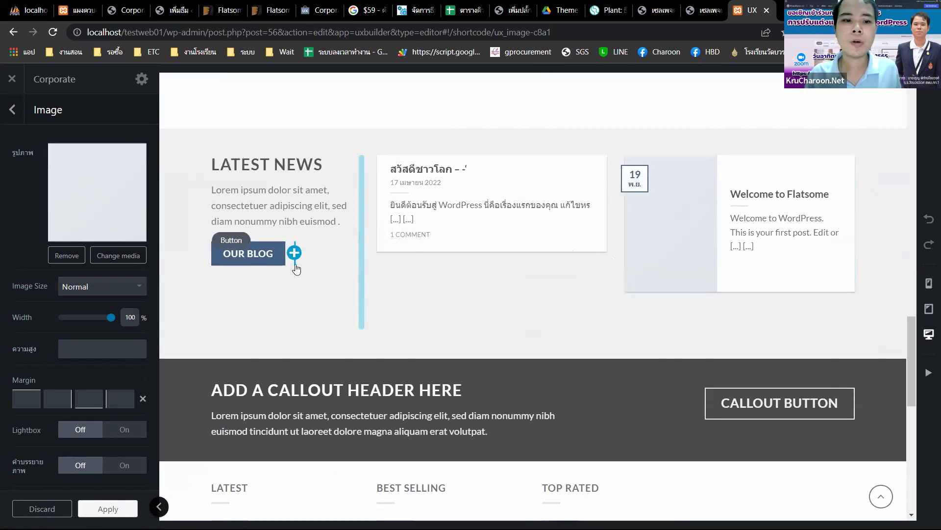
pyautogui.click(283, 182)
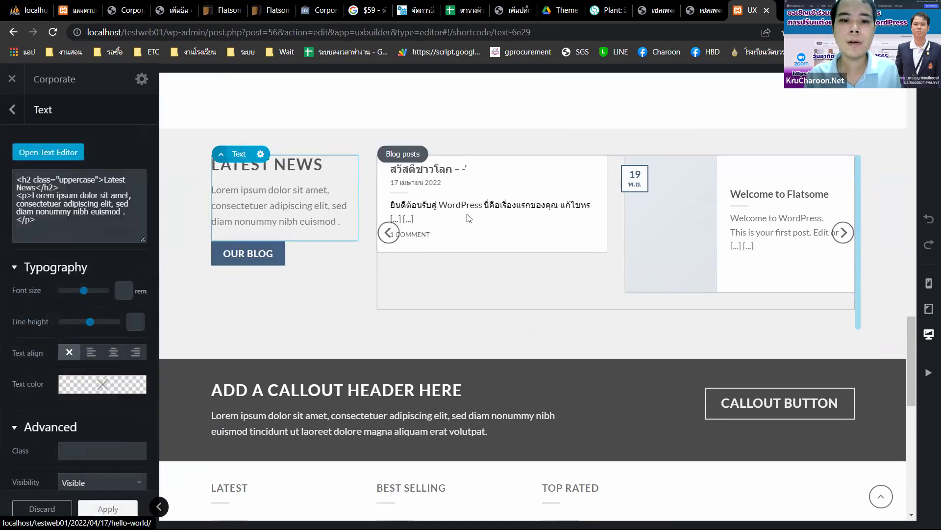
pyautogui.click(466, 217)
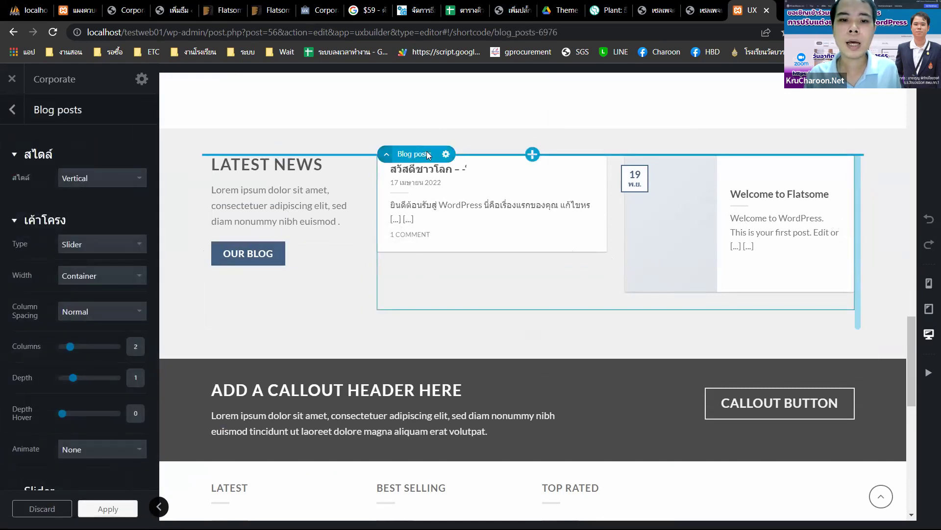
pyautogui.click(447, 154)
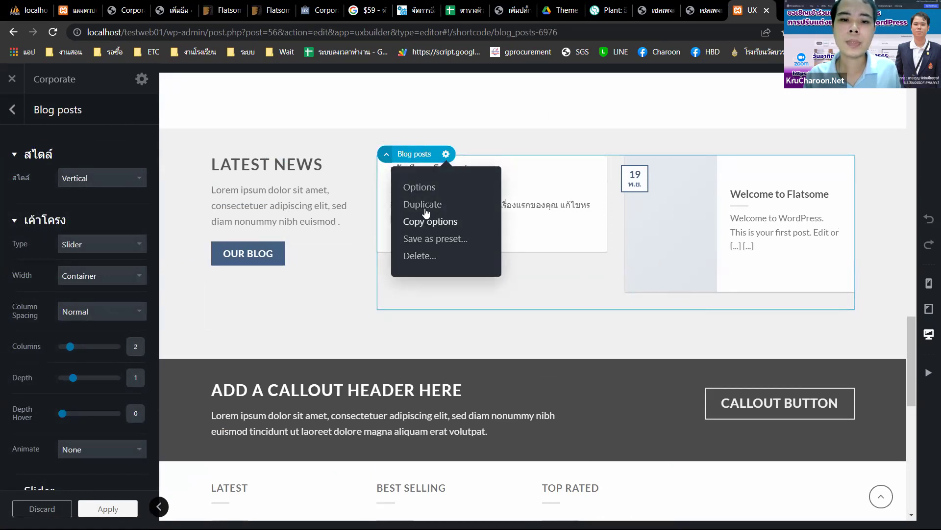
pyautogui.click(421, 185)
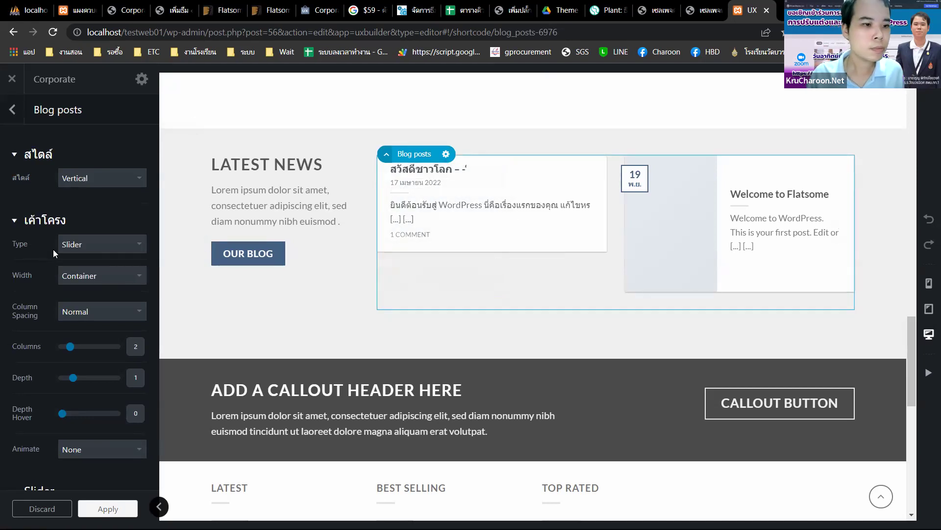
pyautogui.scroll(-10, 74, 236)
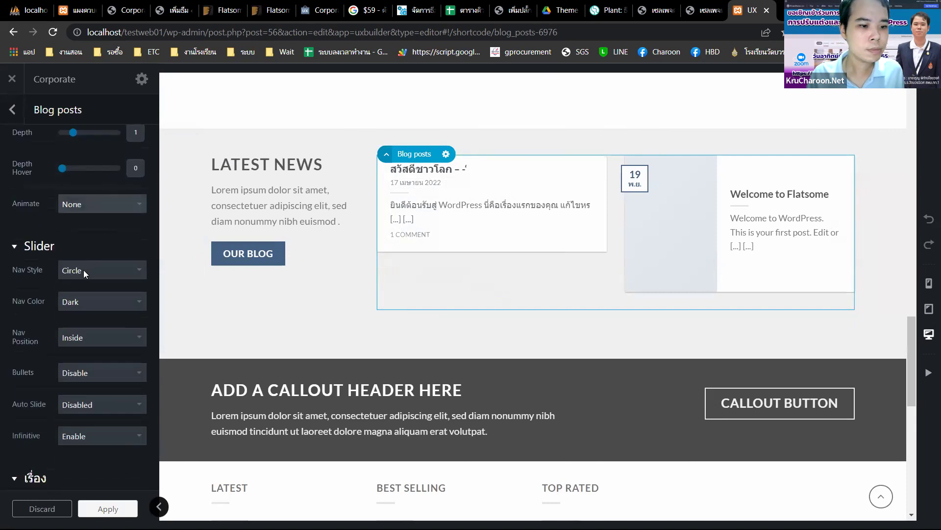
pyautogui.scroll(-4, 81, 277)
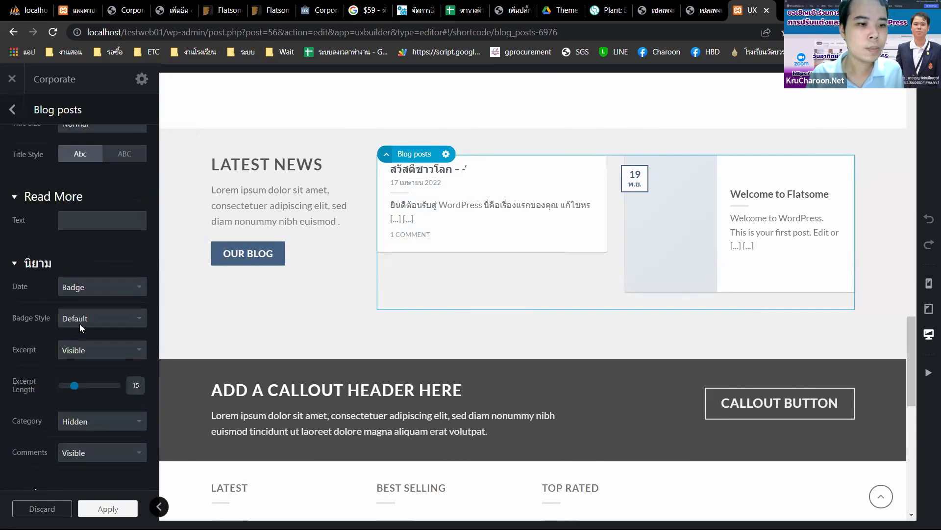
pyautogui.scroll(3, 79, 315)
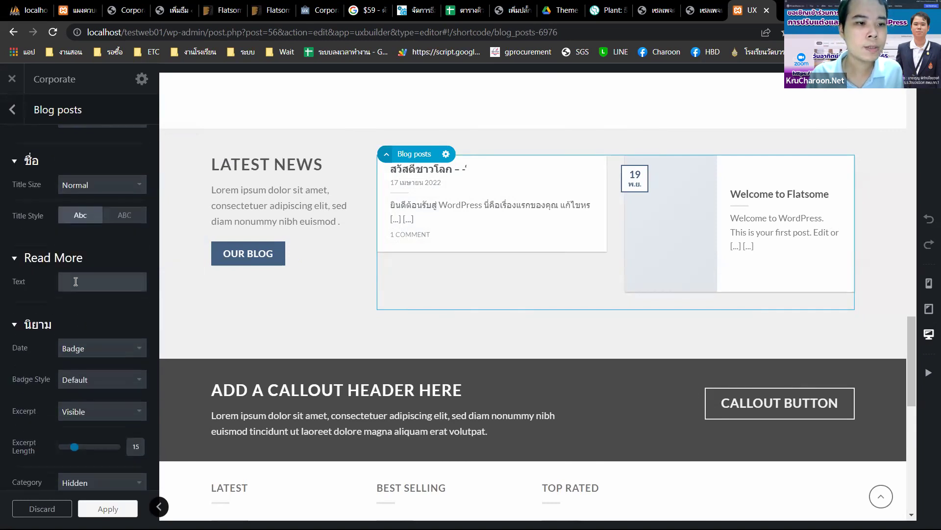
pyautogui.scroll(-8, 76, 281)
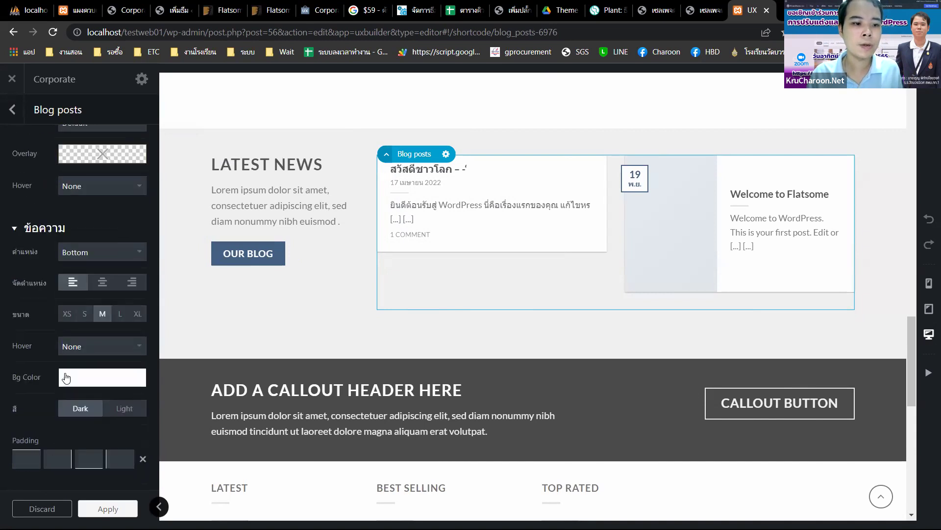
pyautogui.scroll(-2, 66, 378)
pyautogui.scroll(8, 87, 322)
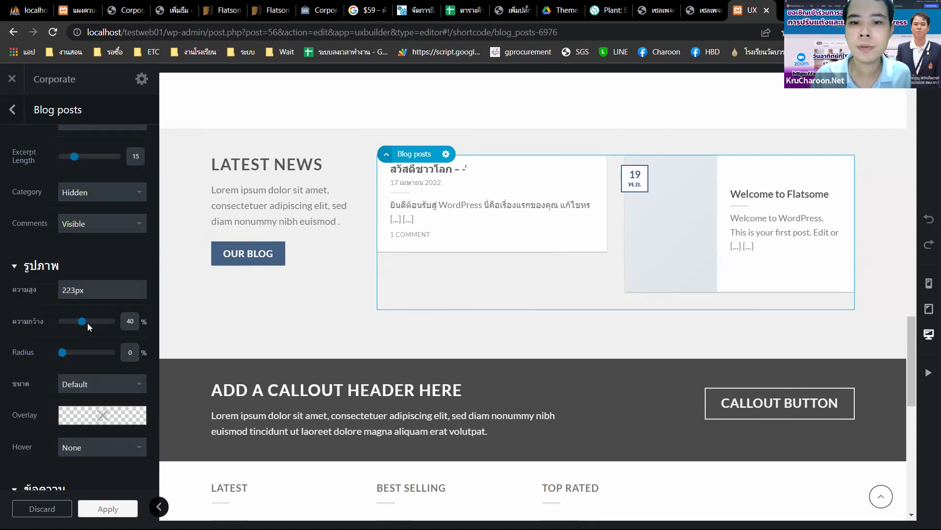
pyautogui.scroll(6, 88, 322)
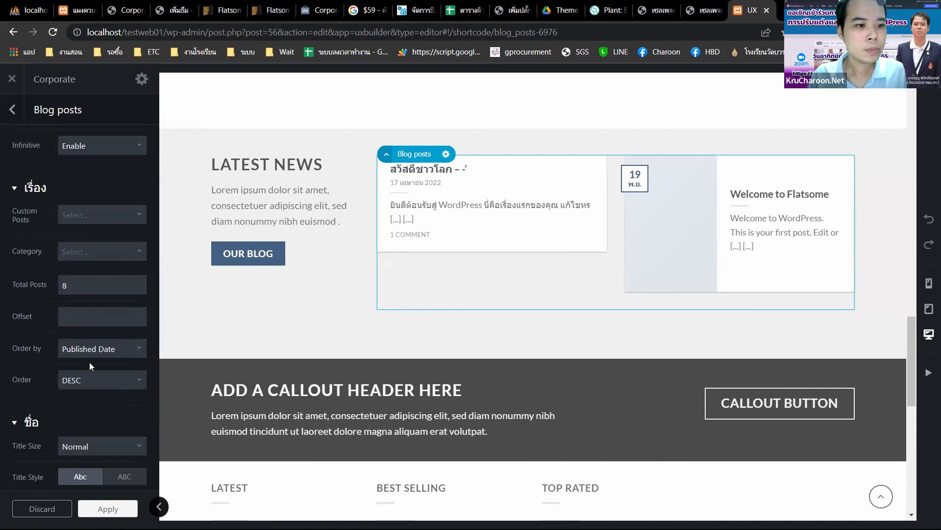
pyautogui.scroll(6, 84, 361)
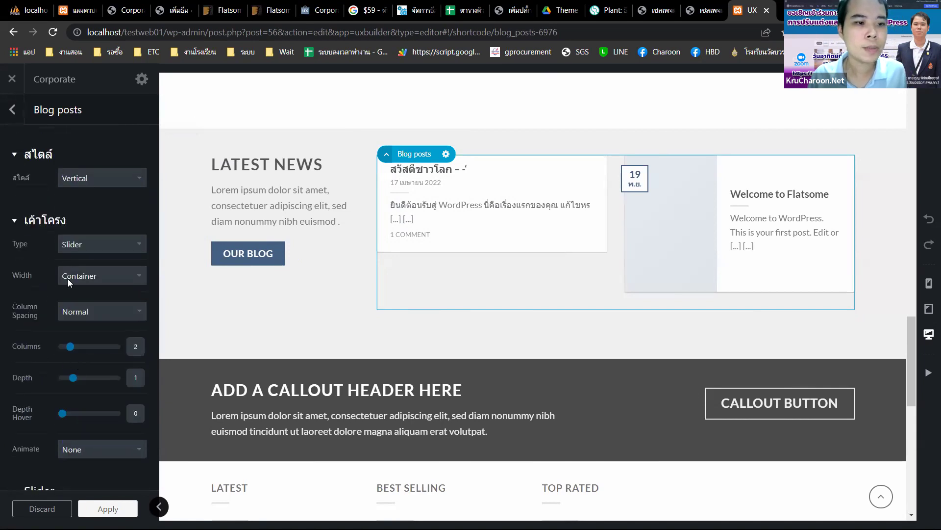
pyautogui.scroll(-12, 86, 283)
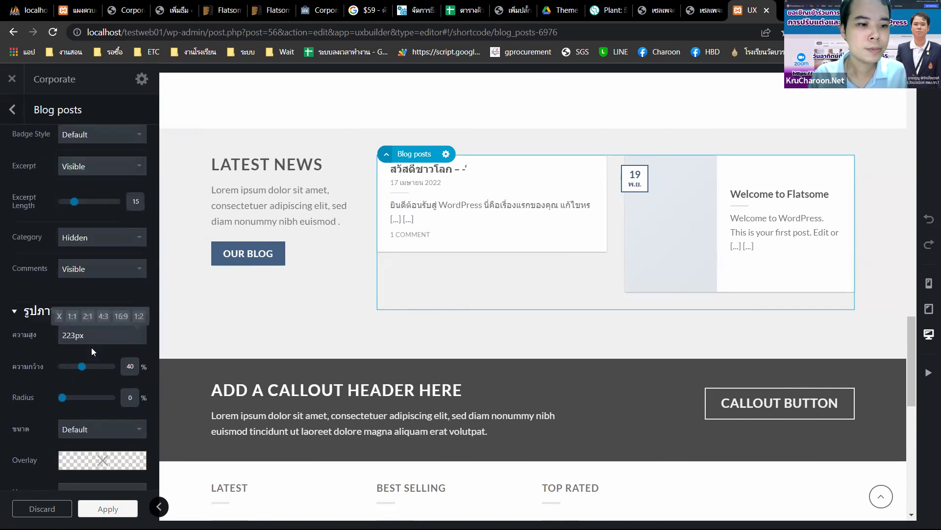
pyautogui.scroll(-8, 91, 347)
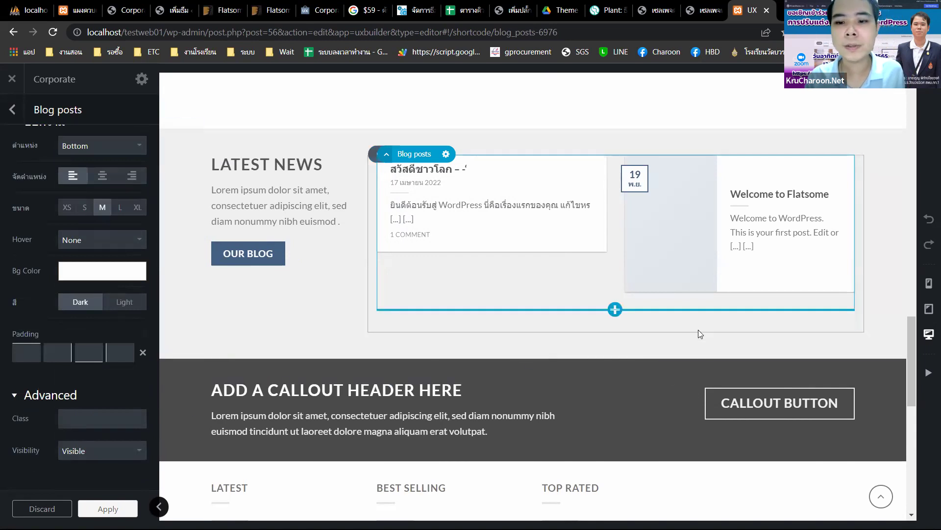
# Step: Open the Latest News Section settings (dark scheme, 43px padding), then select the callout text block
pyautogui.click(675, 339)
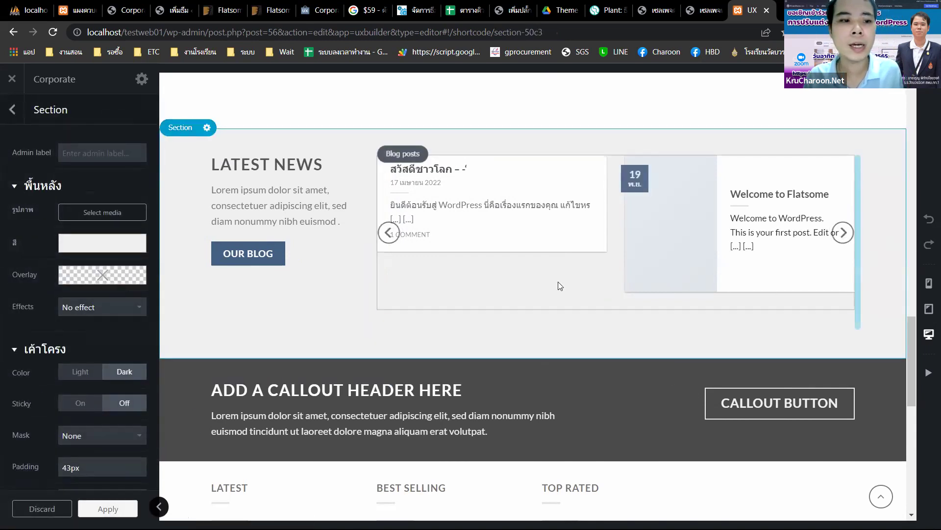
pyautogui.scroll(-1, 706, 366)
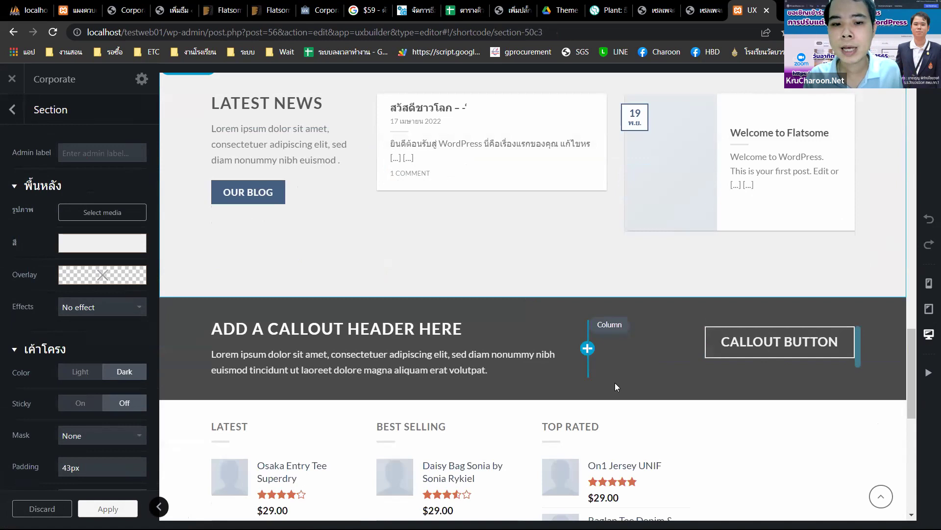
pyautogui.scroll(-4, 615, 382)
pyautogui.scroll(4, 645, 437)
pyautogui.scroll(-1, 617, 283)
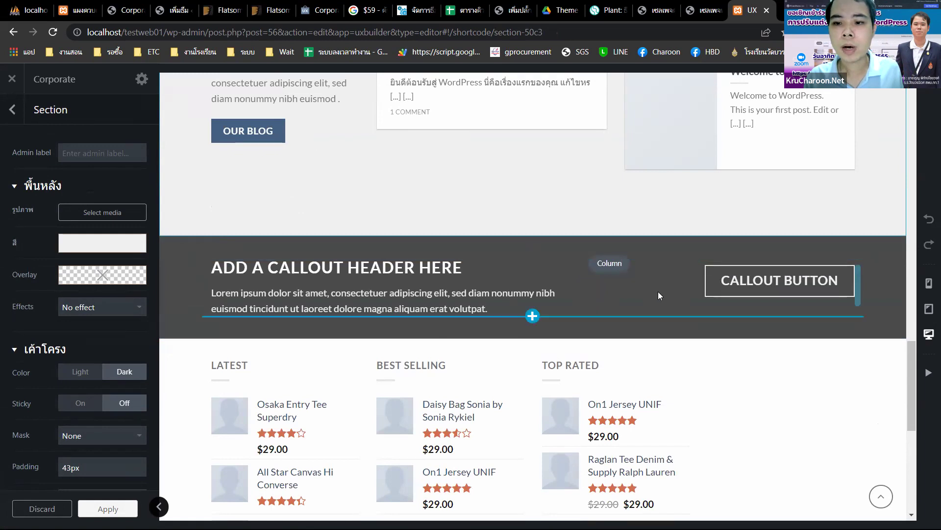
pyautogui.click(307, 305)
# Step: Show the Callout Button's settings: 'Callout button', White, Outline, Larger size, Flip In Y animation
pyautogui.click(753, 282)
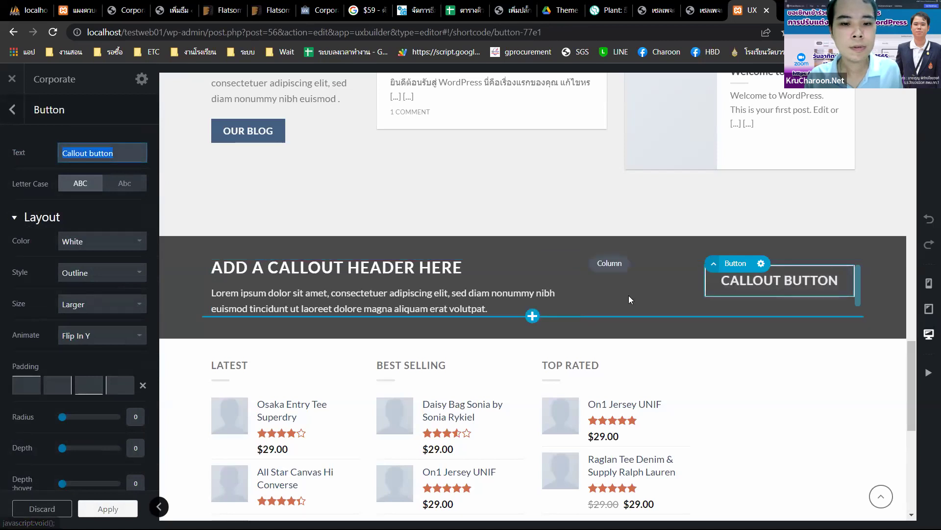
pyautogui.scroll(-3, 685, 323)
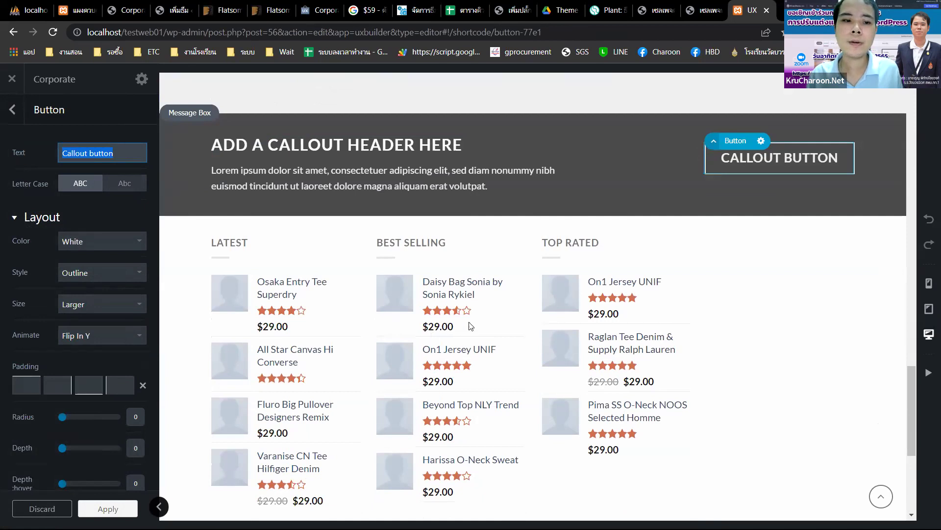
pyautogui.scroll(-4, 696, 427)
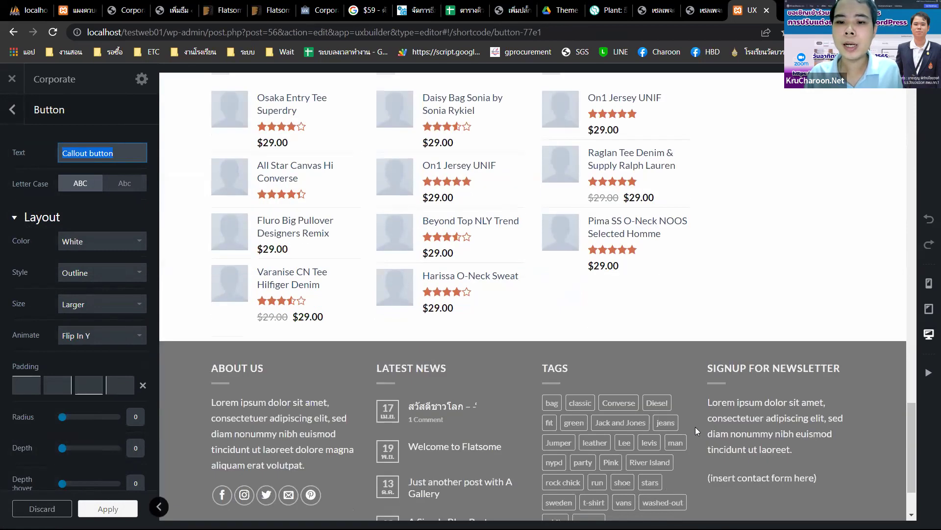
pyautogui.scroll(3, 702, 419)
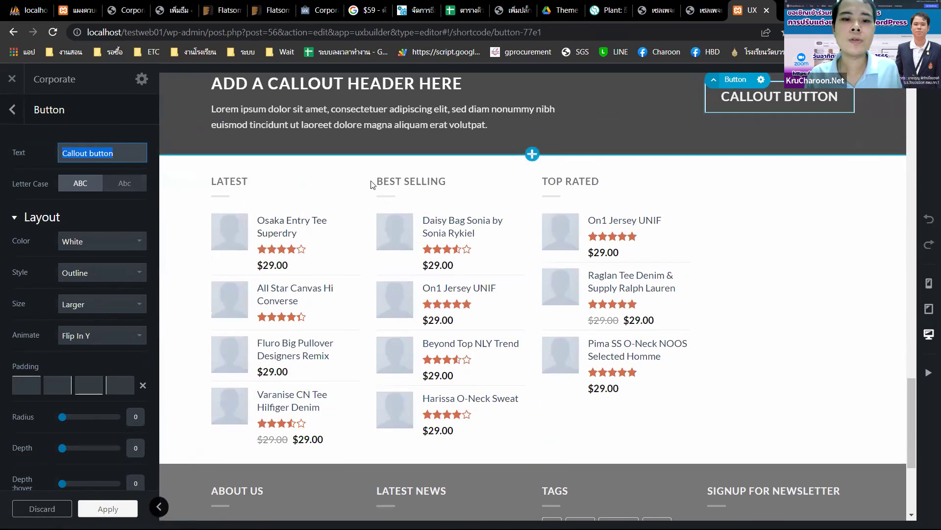
pyautogui.click(419, 182)
pyautogui.click(440, 181)
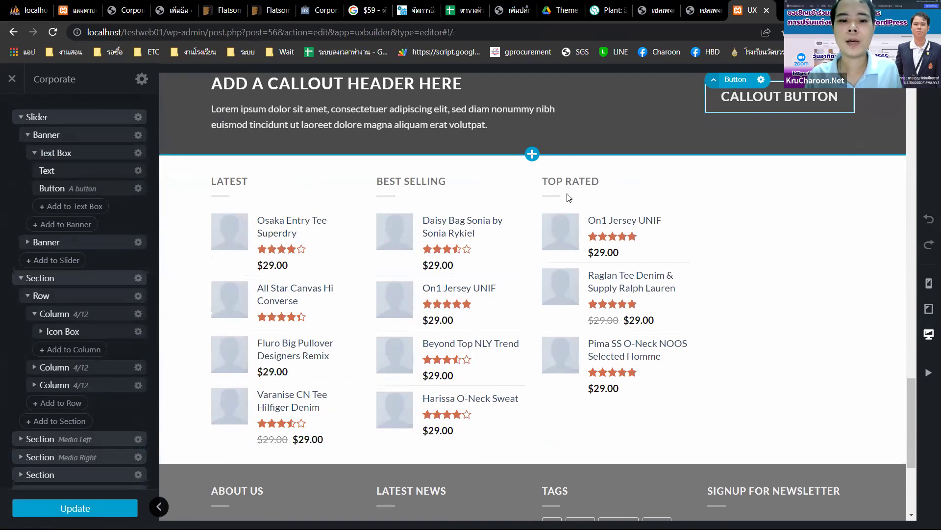
pyautogui.scroll(-3, 568, 198)
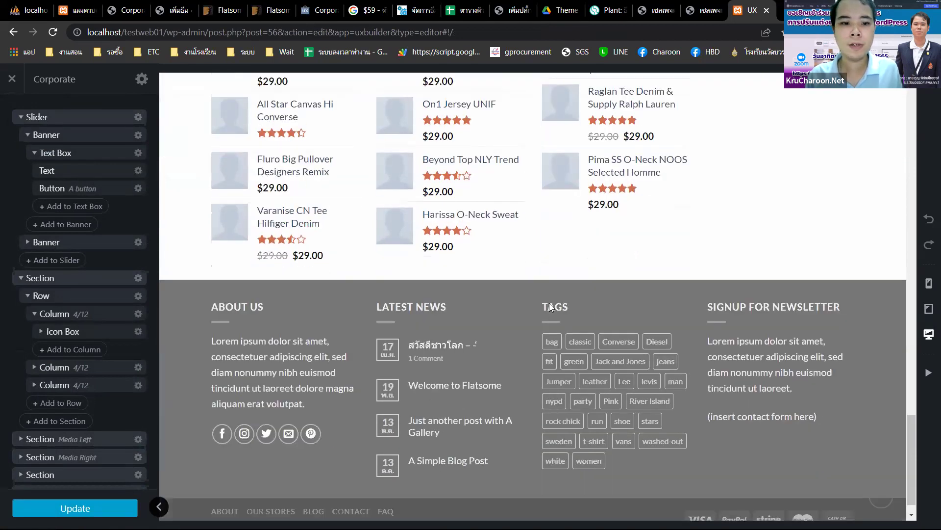
pyautogui.scroll(-1, 549, 302)
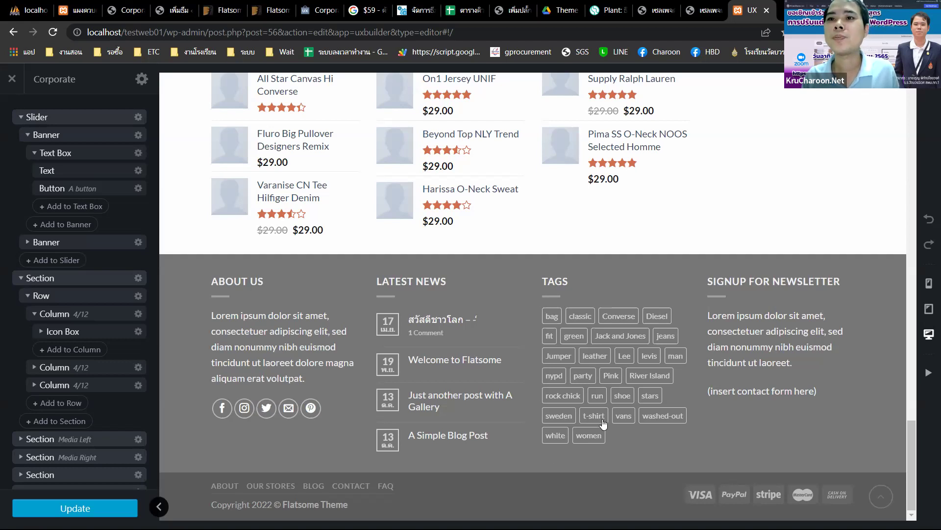
pyautogui.scroll(10, 515, 344)
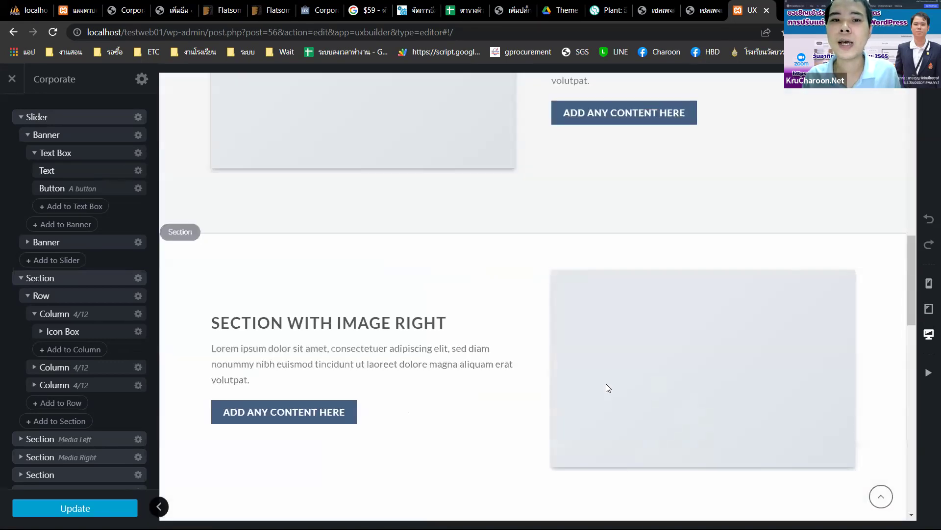
pyautogui.scroll(12, 606, 388)
pyautogui.scroll(-10, 602, 388)
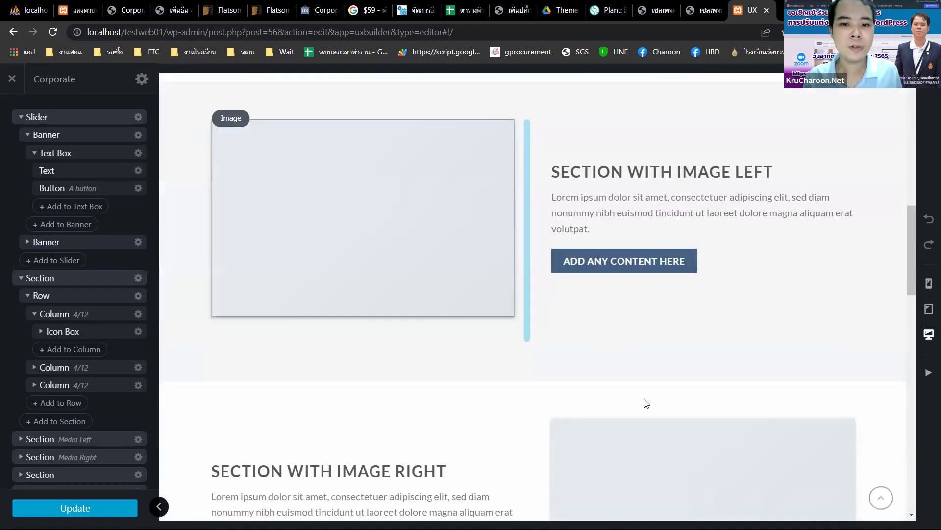
pyautogui.scroll(-15, 646, 403)
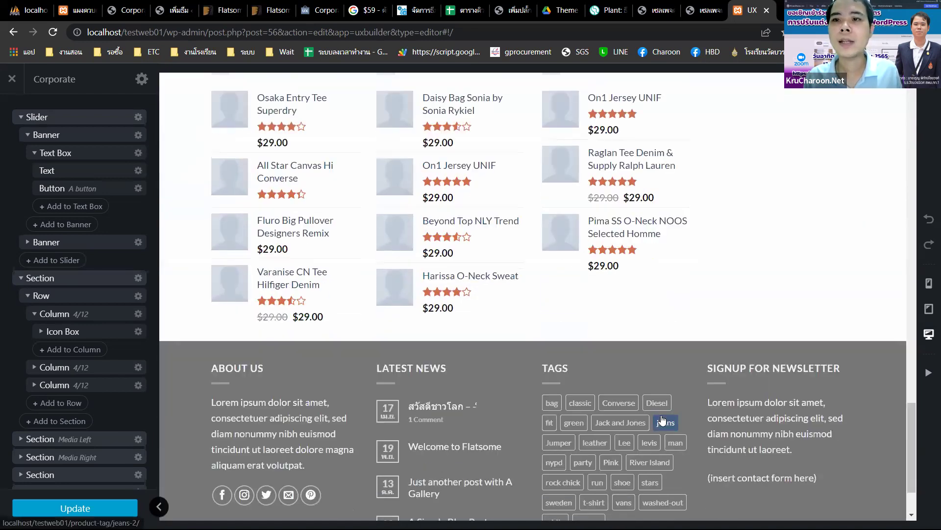
pyautogui.scroll(-2, 29, 383)
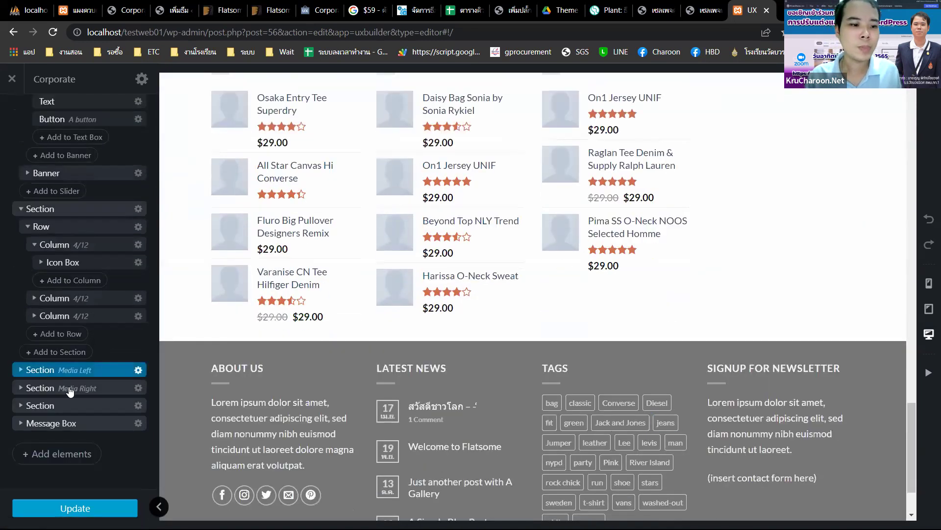
pyautogui.click(20, 422)
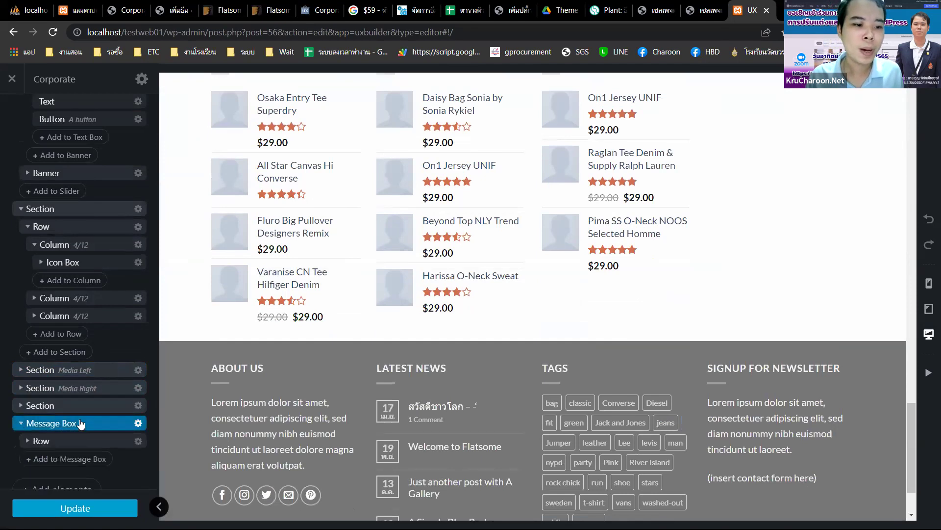
pyautogui.scroll(-1, 30, 392)
pyautogui.scroll(3, 41, 376)
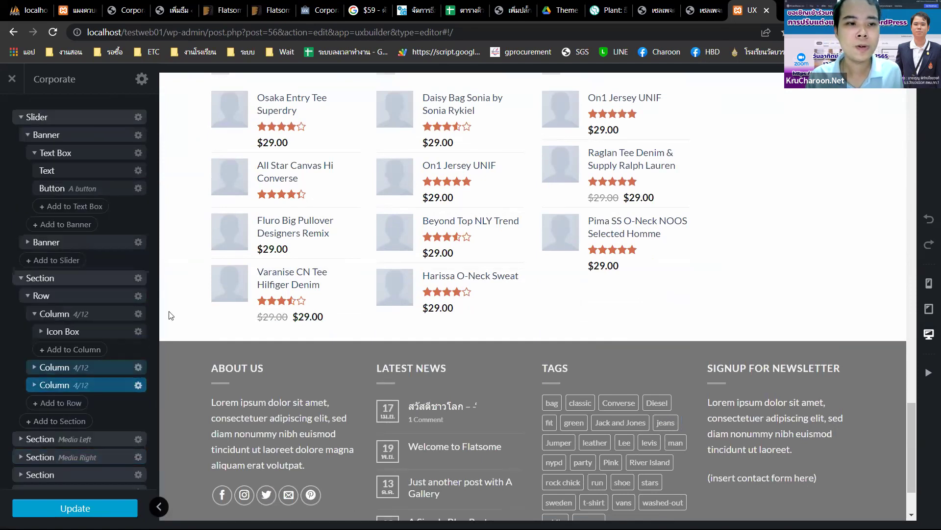
pyautogui.scroll(1, 520, 274)
pyautogui.scroll(15, 622, 332)
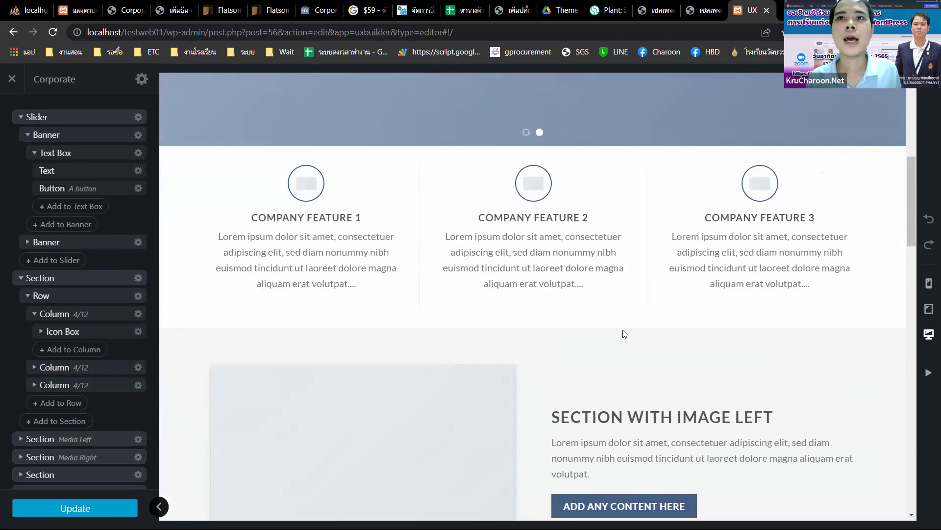
pyautogui.scroll(6, 623, 318)
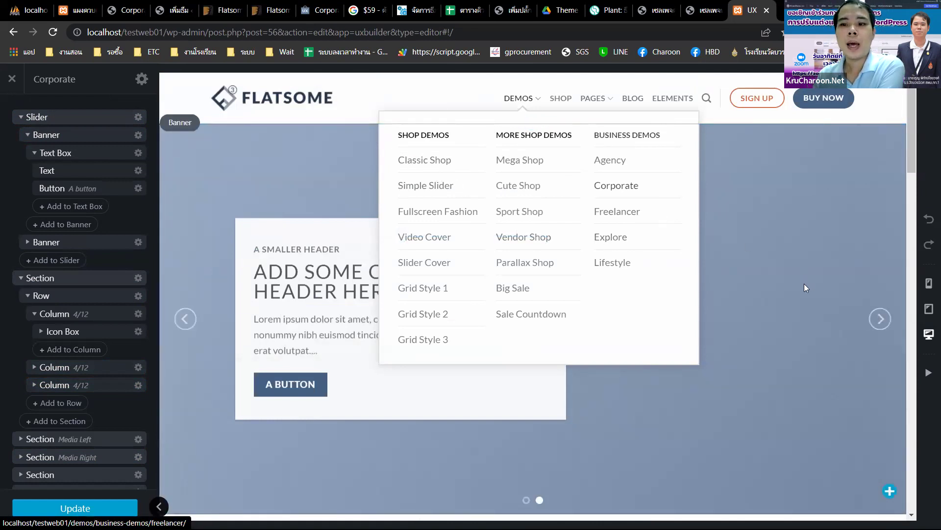
pyautogui.scroll(-10, 908, 150)
pyautogui.scroll(4, 912, 139)
pyautogui.scroll(6, 892, 211)
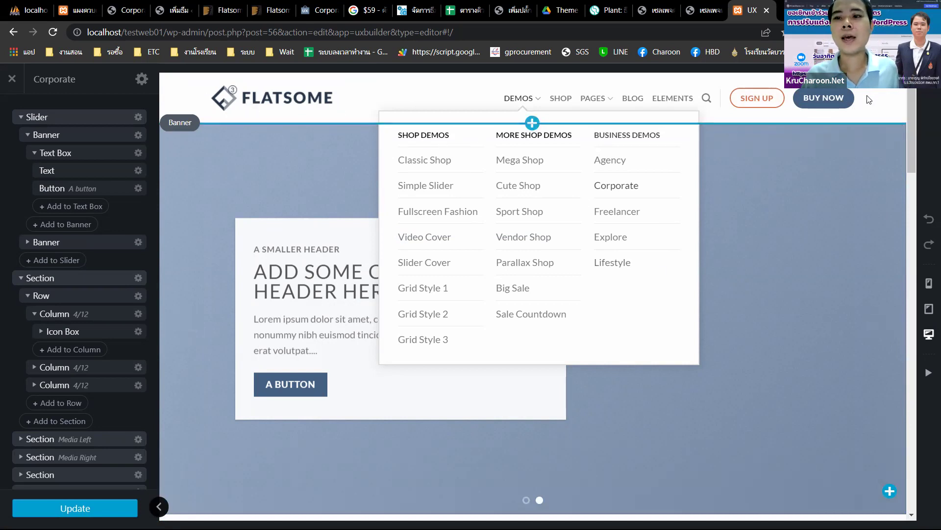
pyautogui.moveTo(910, 106)
pyautogui.mouseDown()
pyautogui.moveTo(859, 349)
pyautogui.moveTo(882, 196)
pyautogui.moveTo(910, 106)
pyautogui.mouseUp()
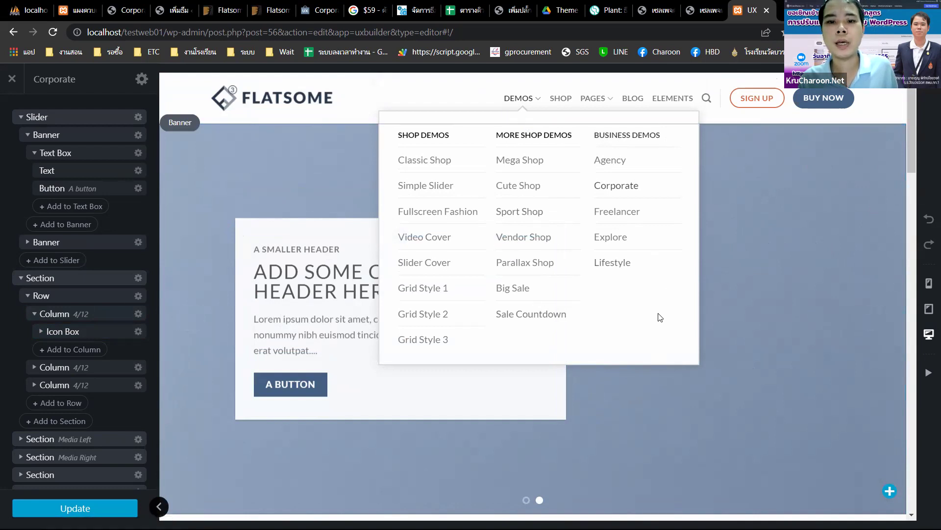
pyautogui.scroll(-7, 731, 314)
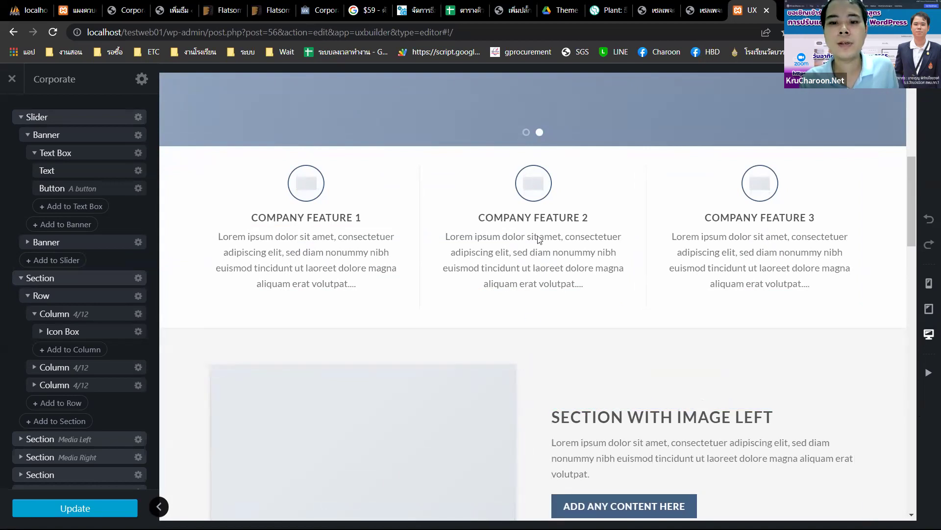
pyautogui.scroll(8, 508, 311)
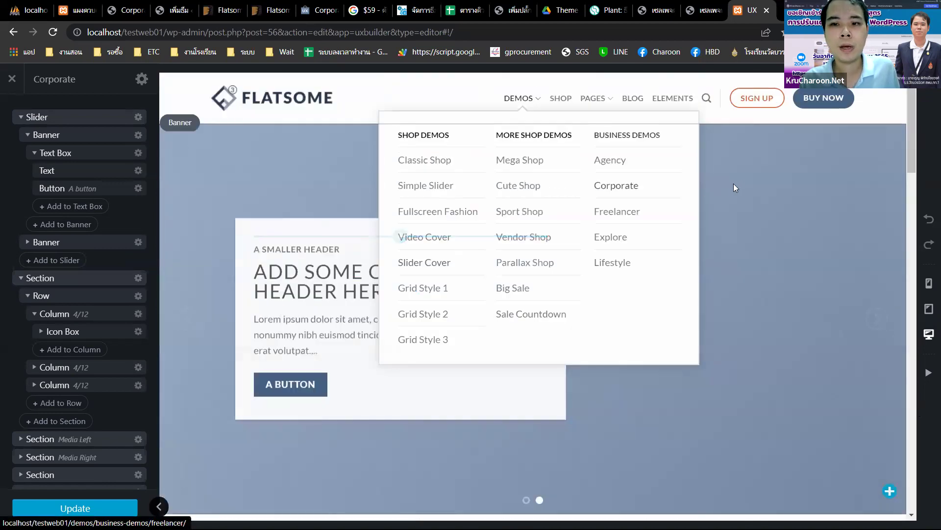
pyautogui.click(755, 222)
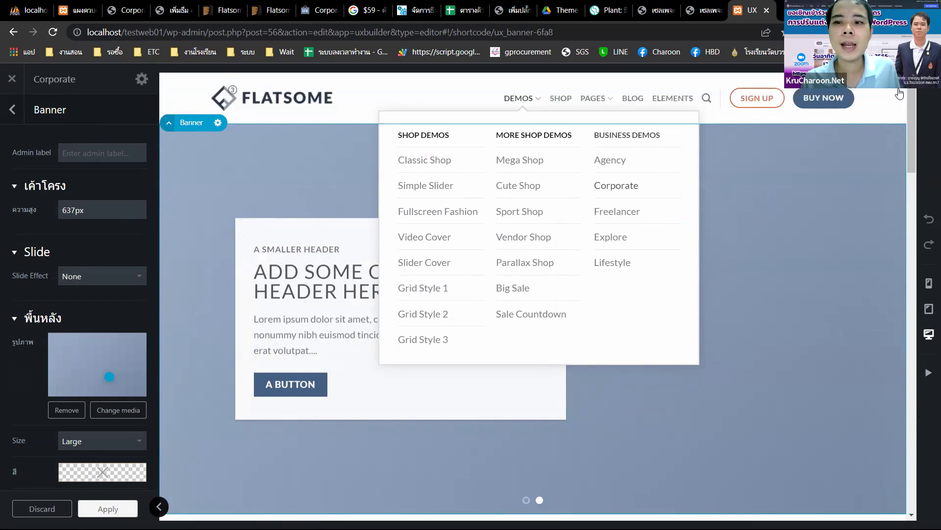
pyautogui.scroll(-3, 75, 465)
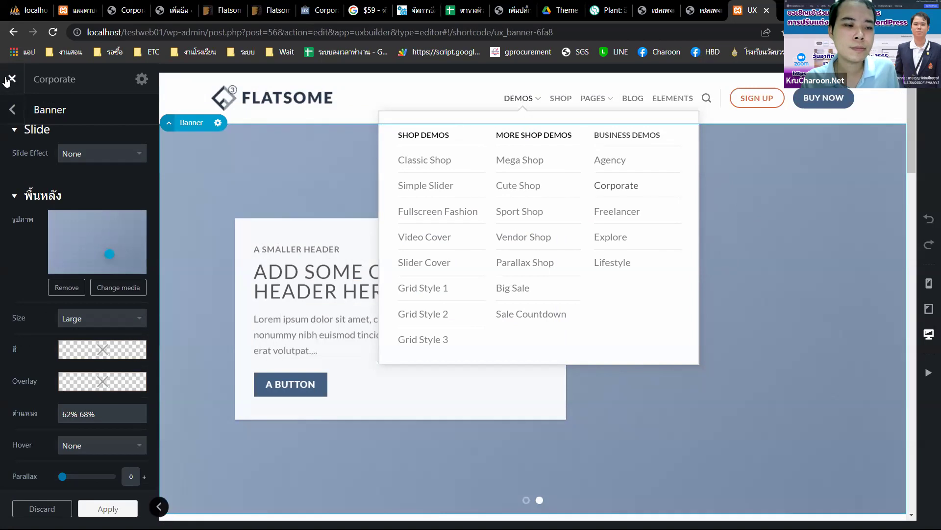
pyautogui.click(12, 108)
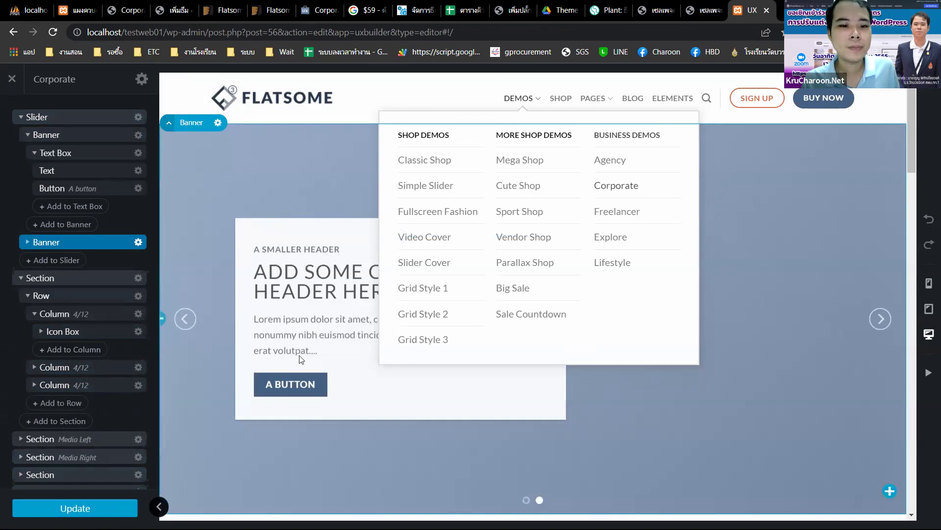
pyautogui.click(179, 387)
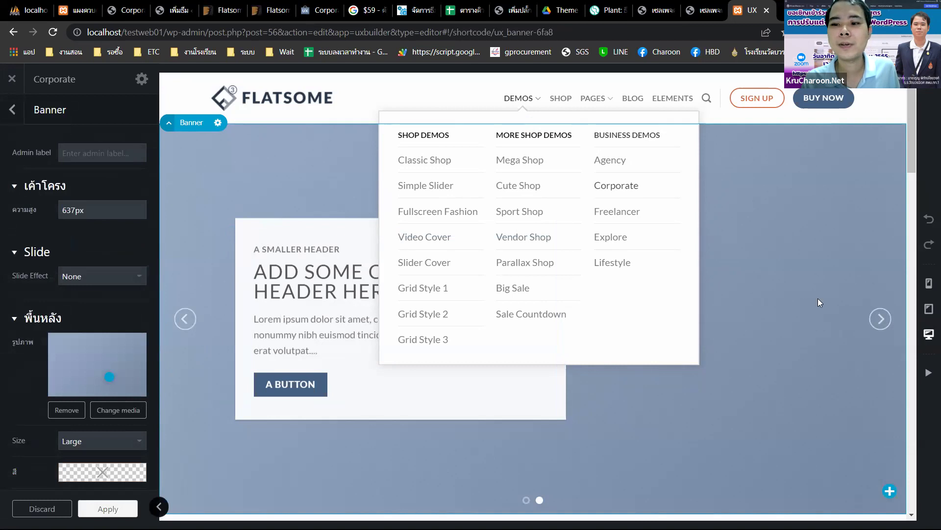
pyautogui.click(436, 84)
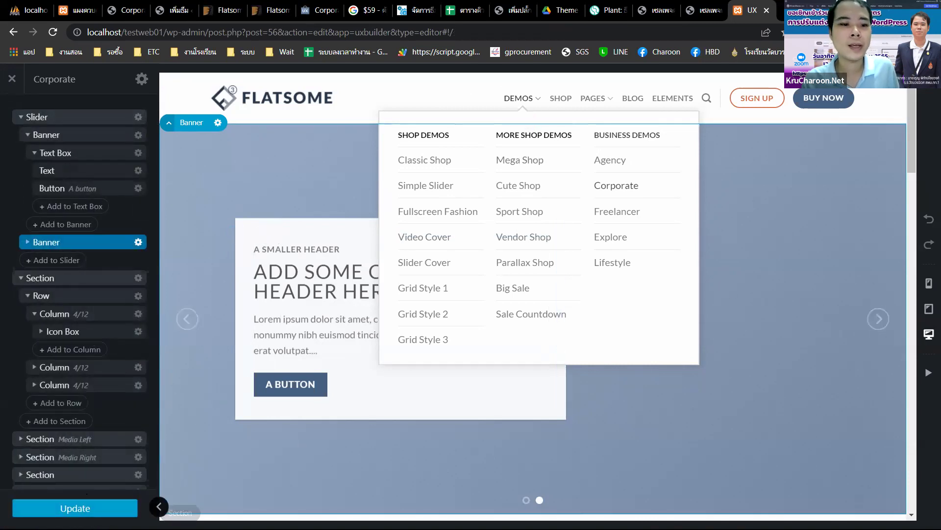
# Step: Save the Corporate homepage changes with Update
pyautogui.click(56, 509)
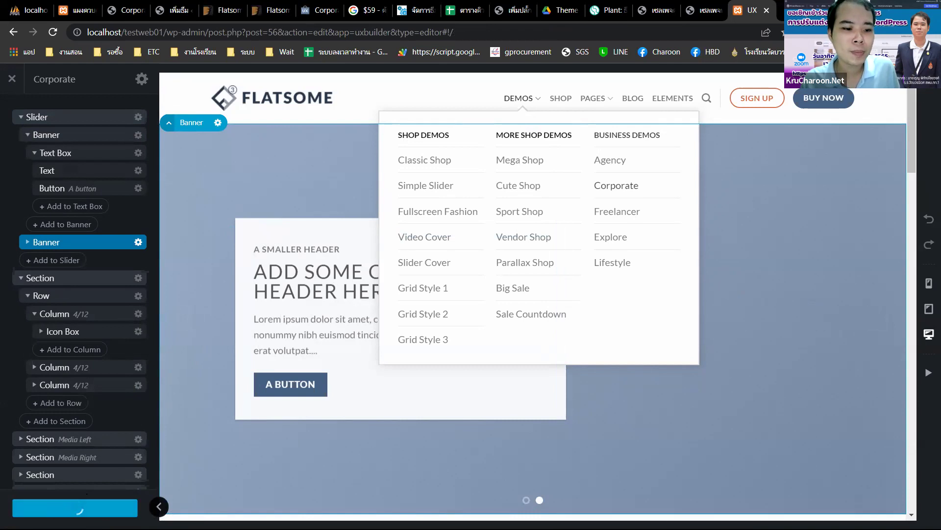
pyautogui.click(55, 153)
pyautogui.scroll(-2, 59, 231)
pyautogui.scroll(2, 63, 264)
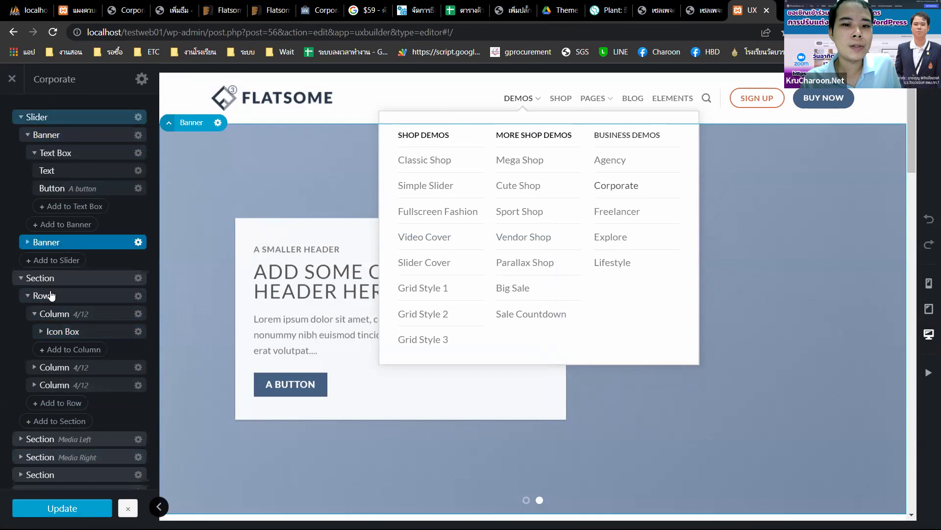
pyautogui.scroll(-2, 73, 344)
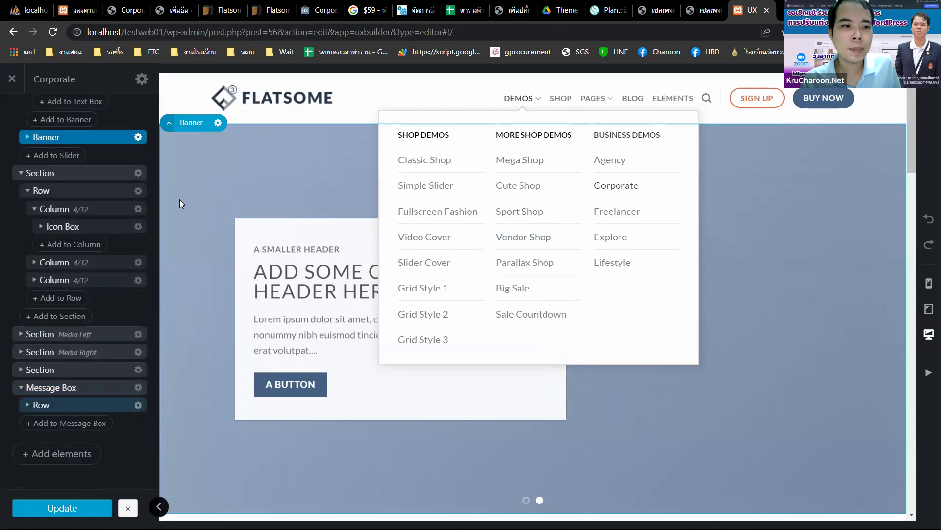
# Step: Close UX Builder and reload the live homepage to view the saved changes
pyautogui.click(11, 81)
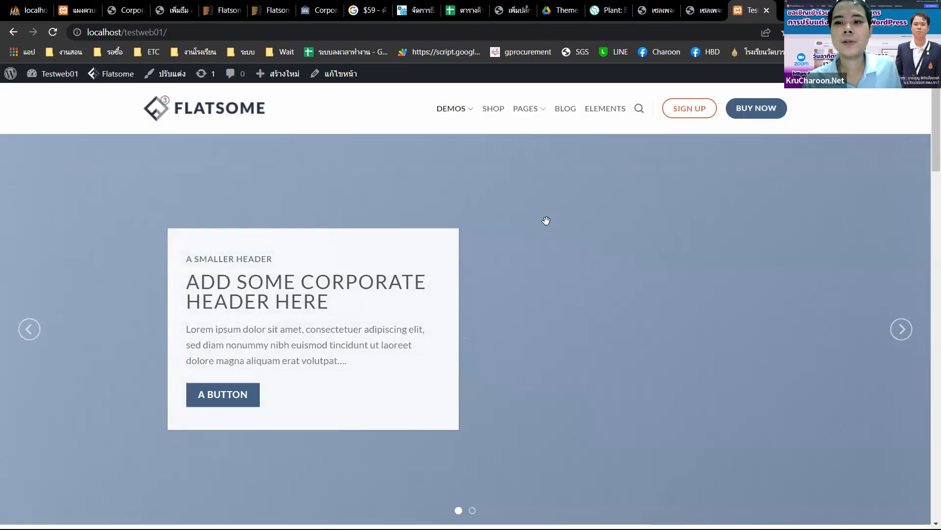
pyautogui.scroll(-15, 547, 221)
pyautogui.scroll(8, 629, 295)
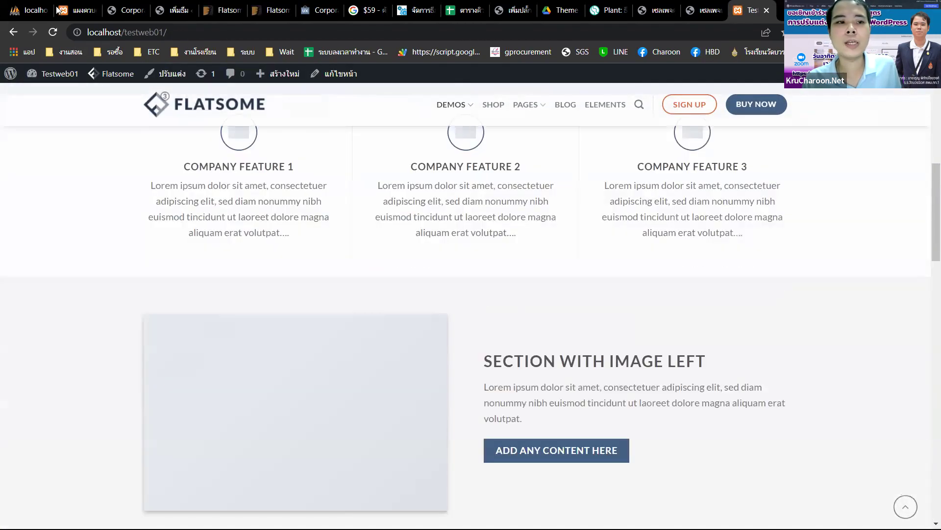
pyautogui.click(53, 33)
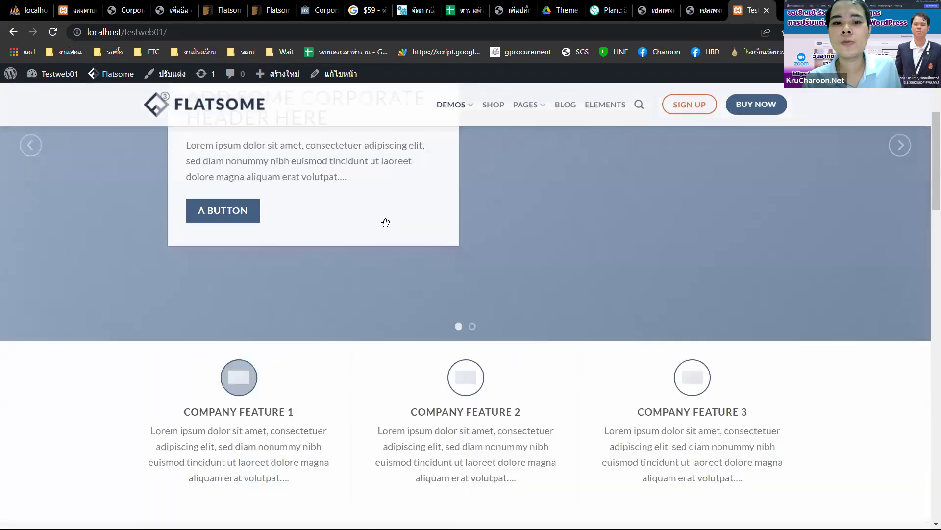
pyautogui.scroll(-10, 414, 236)
pyautogui.scroll(-12, 456, 285)
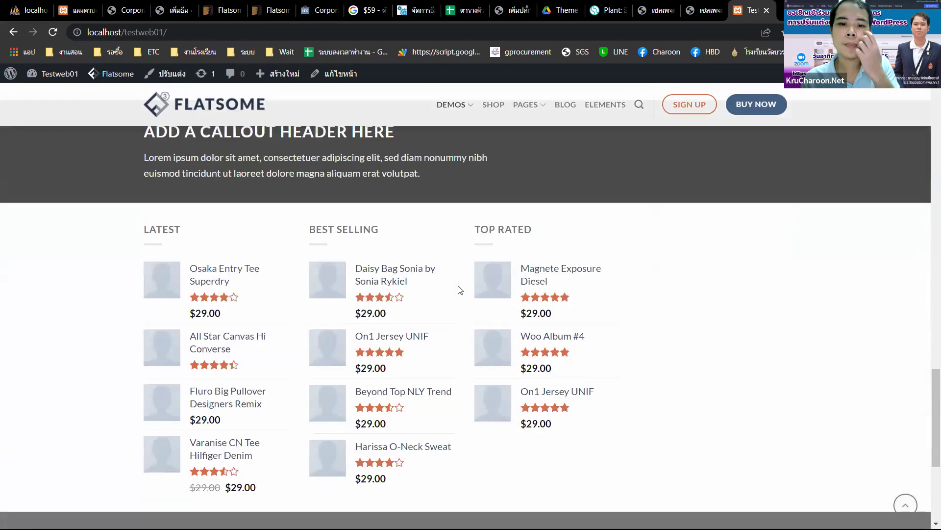
pyautogui.scroll(6, 459, 282)
pyautogui.scroll(15, 459, 279)
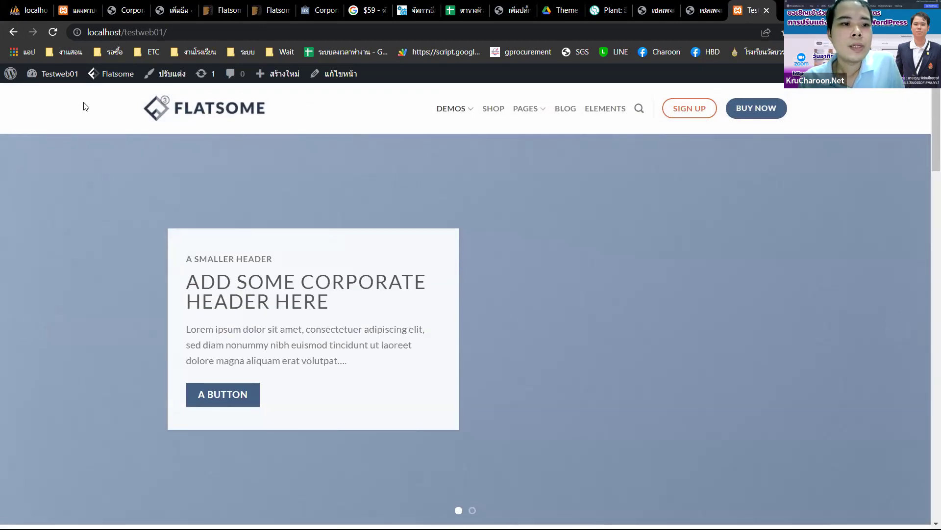
pyautogui.moveTo(109, 74)
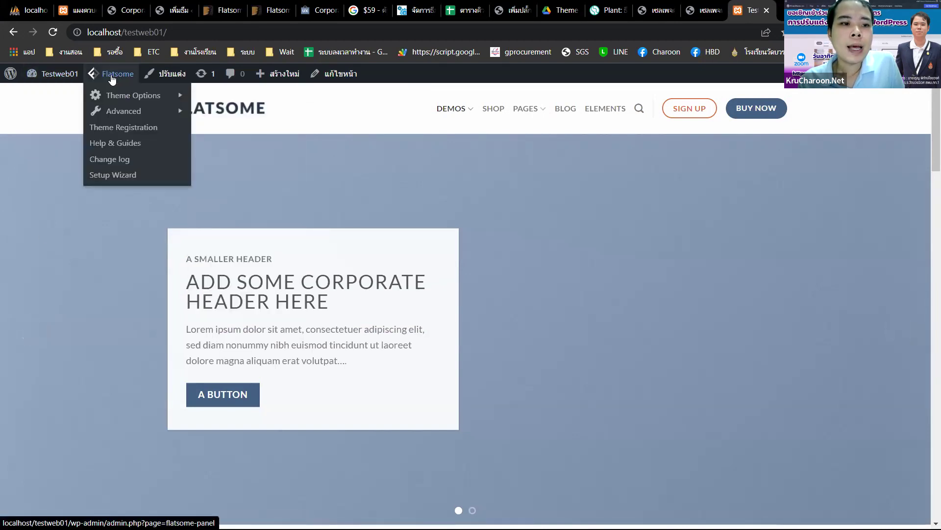
# Step: Go through Flatsome > Theme Options > Header in the admin bar to Logo & Site Identity
pyautogui.moveTo(130, 95)
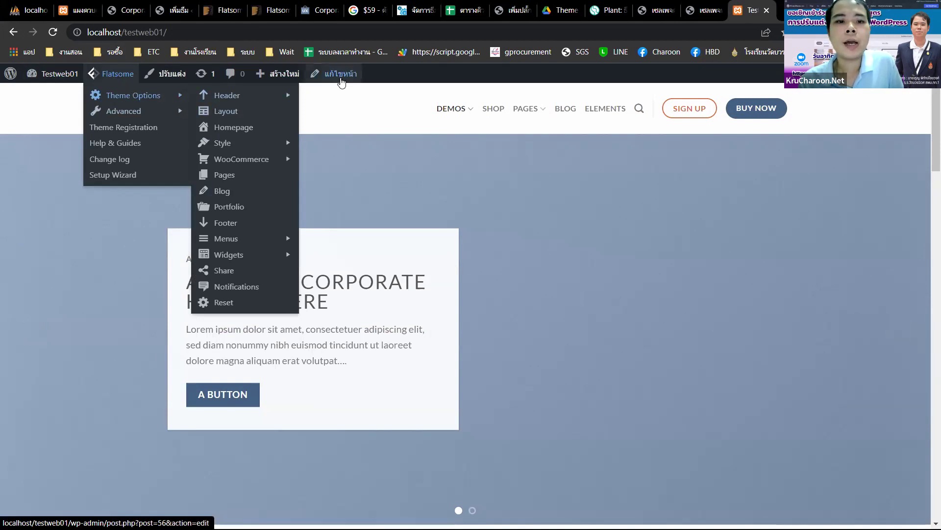
pyautogui.scroll(-6, 470, 313)
pyautogui.scroll(-5, 468, 331)
pyautogui.scroll(11, 430, 327)
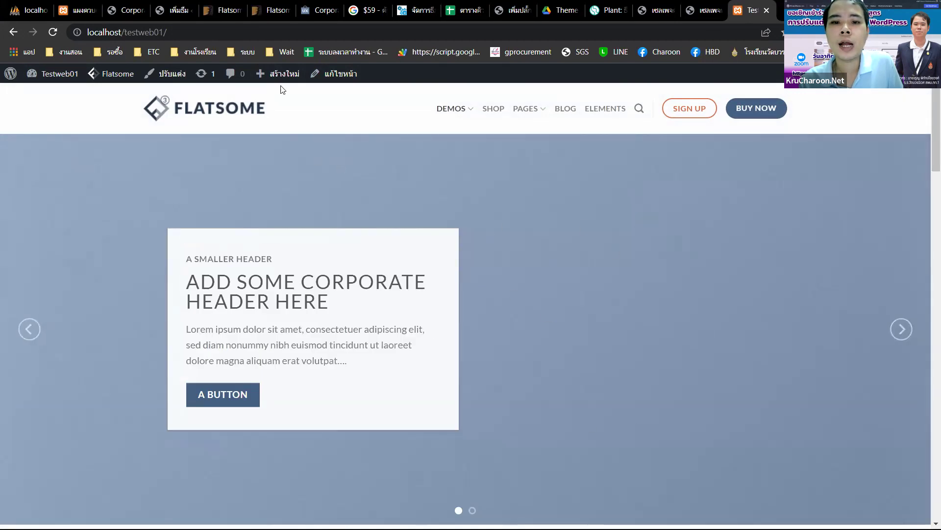
pyautogui.scroll(-5, 569, 402)
pyautogui.scroll(5, 561, 390)
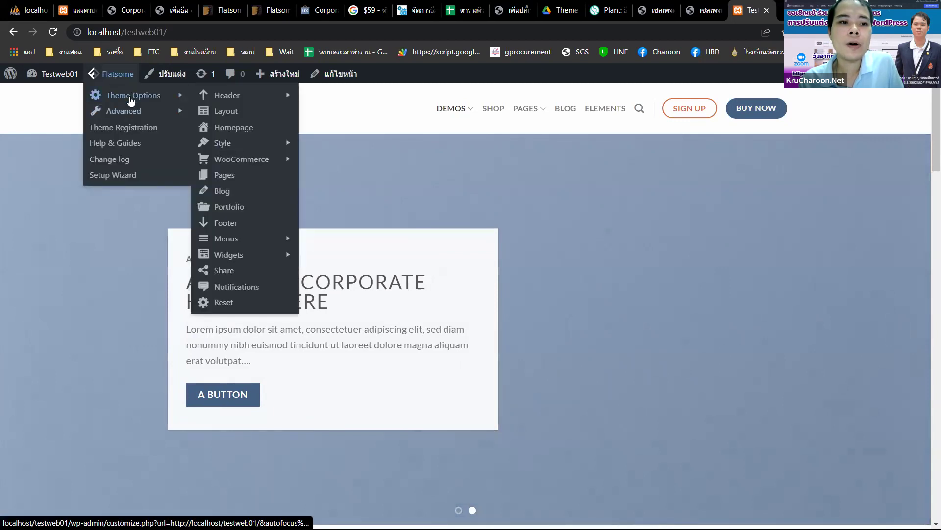
pyautogui.moveTo(240, 99)
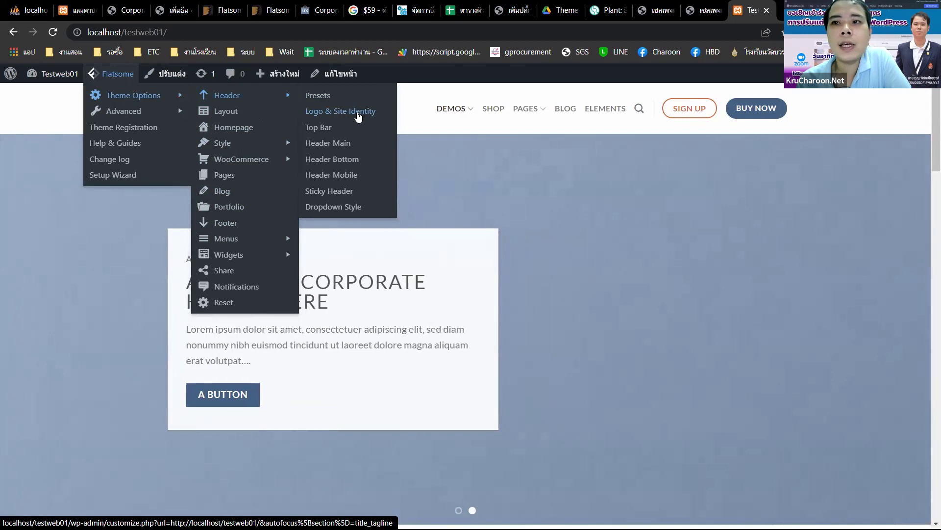
pyautogui.click(344, 112)
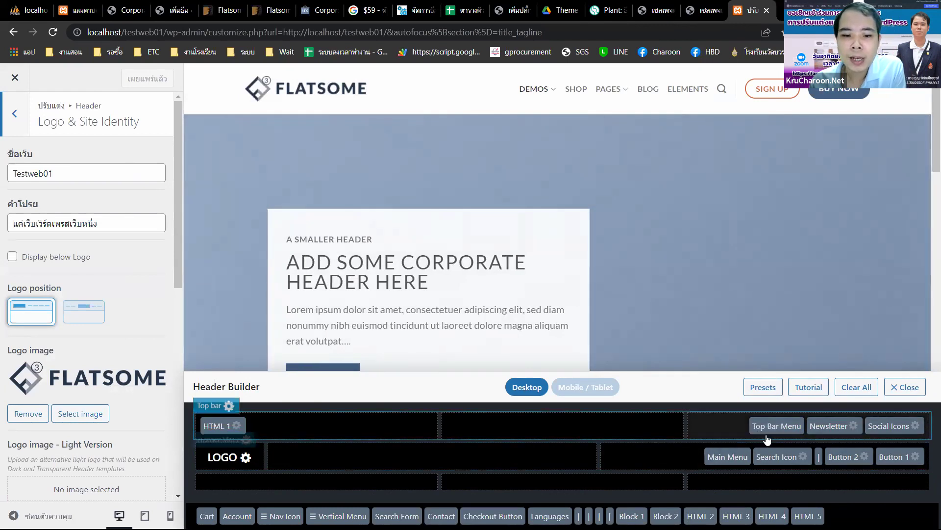
# Step: Highlight the site title Testweb01 and the tagline 'แคเว็บเวิร์ดเพรสเว็บหนึ่ง' in their fields
pyautogui.moveTo(216, 461); pyautogui.dragTo(219, 459)
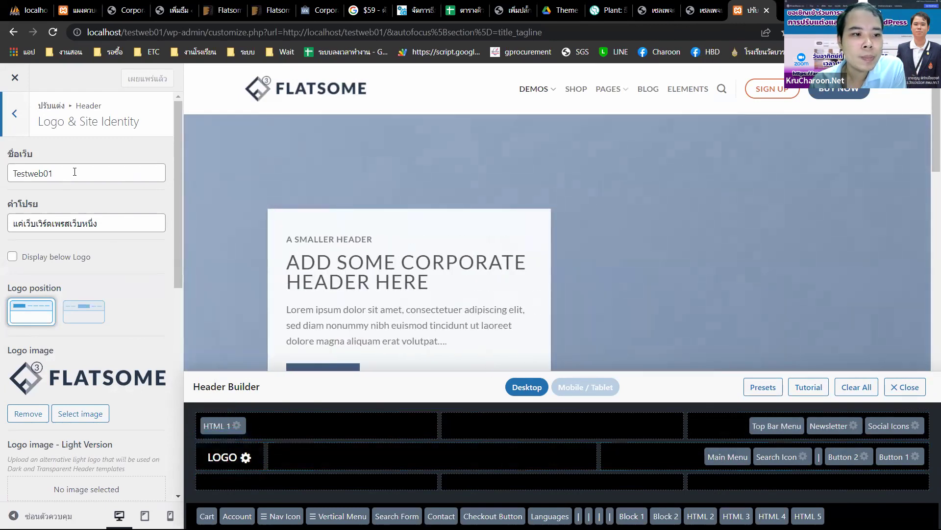
pyautogui.scroll(-1, 93, 249)
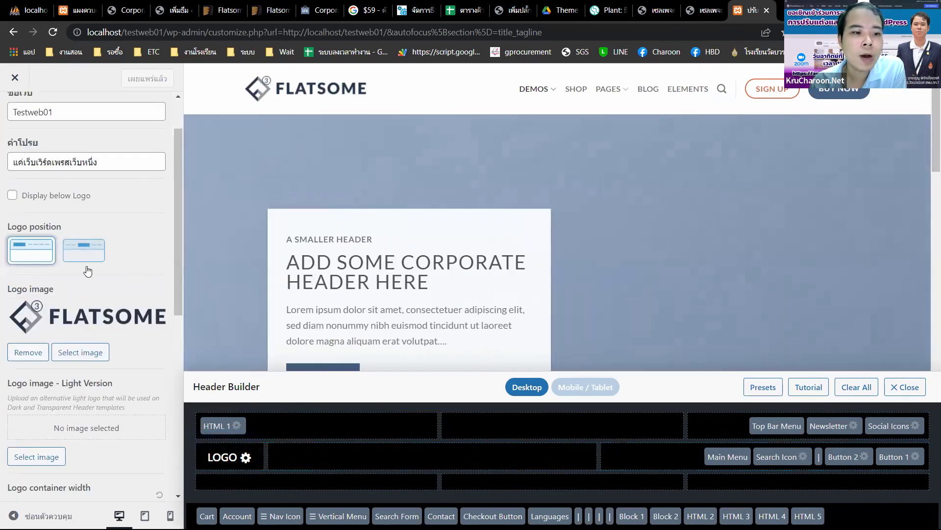
pyautogui.scroll(-7, 86, 266)
pyautogui.scroll(8, 95, 294)
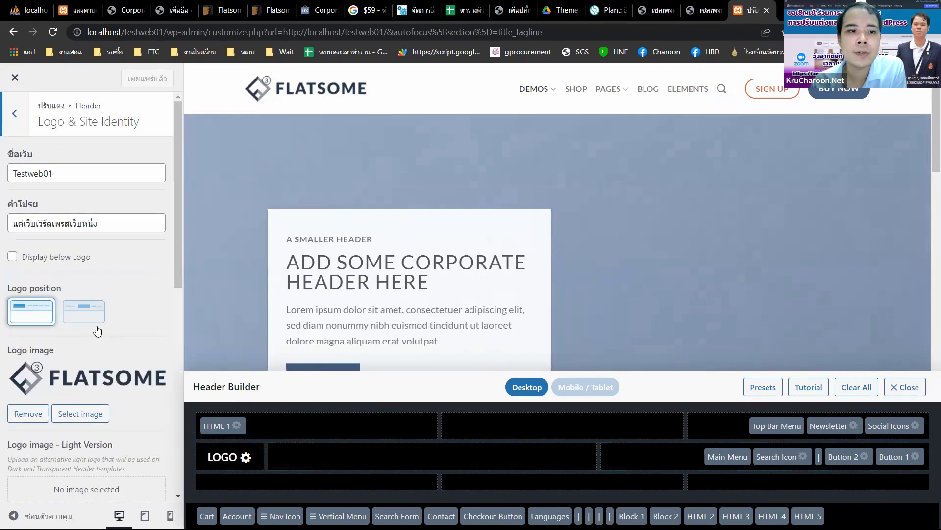
pyautogui.doubleClick(59, 169)
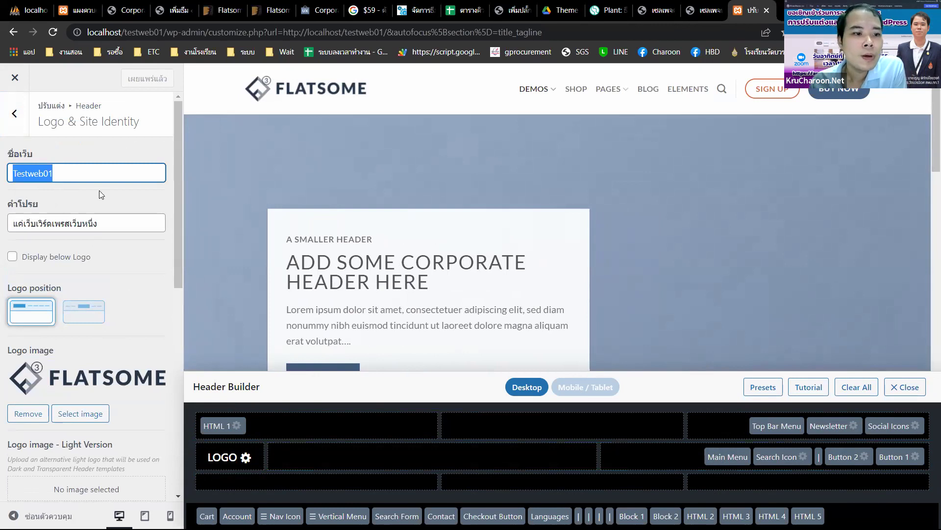
pyautogui.moveTo(115, 223); pyautogui.dragTo(1, 220)
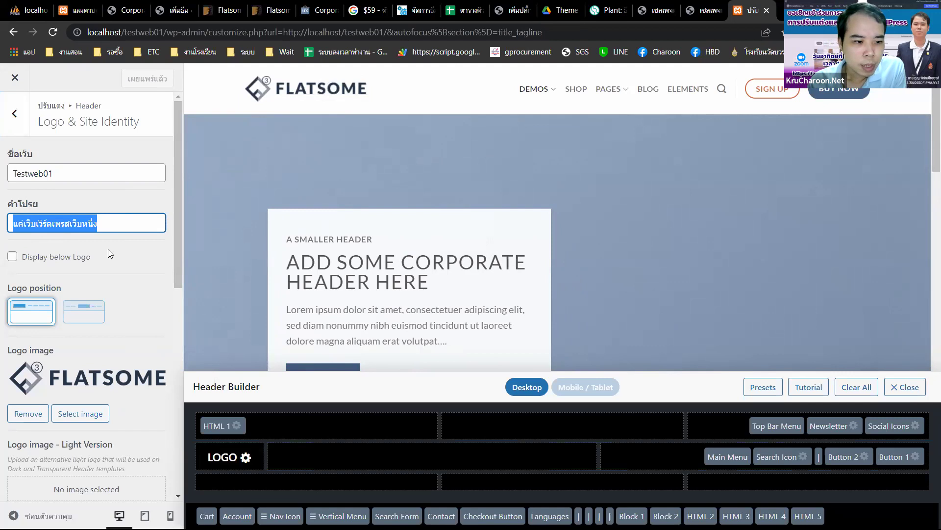
pyautogui.scroll(-5, 109, 268)
pyautogui.scroll(5, 134, 277)
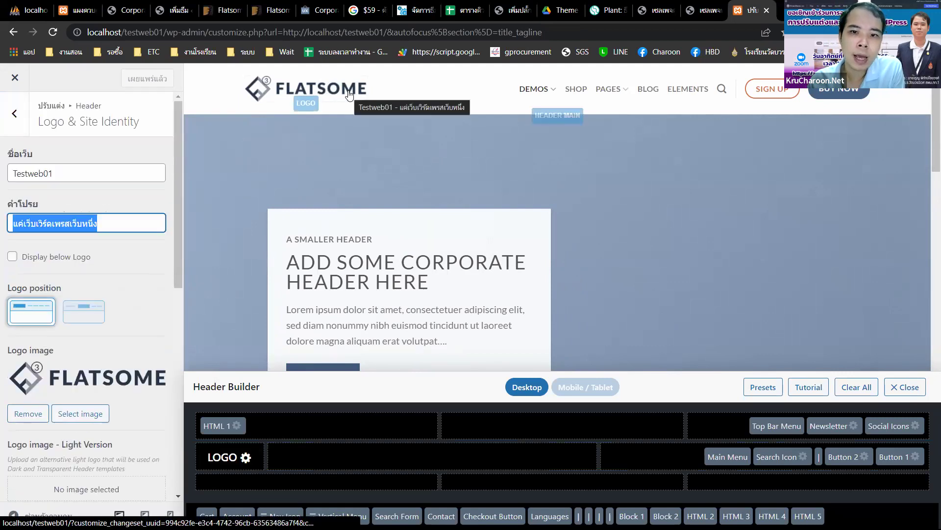
pyautogui.click(135, 222)
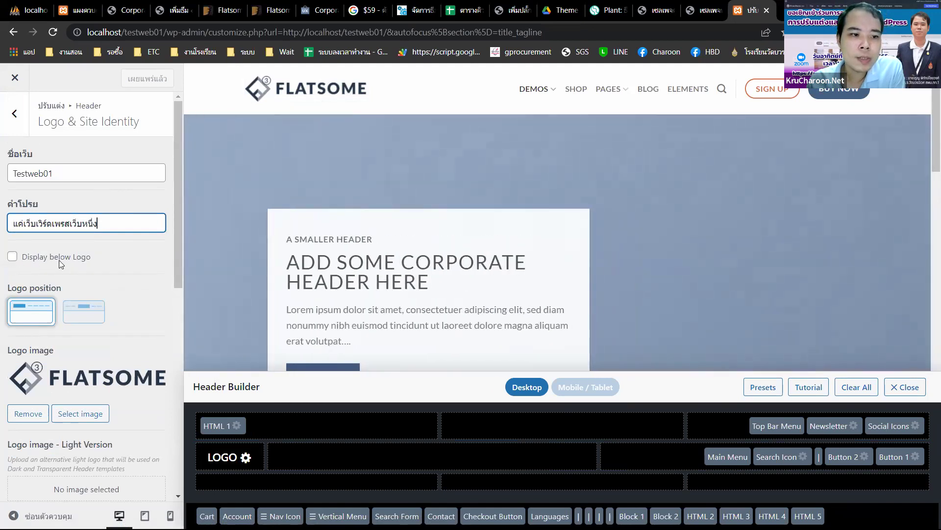
pyautogui.click(12, 256)
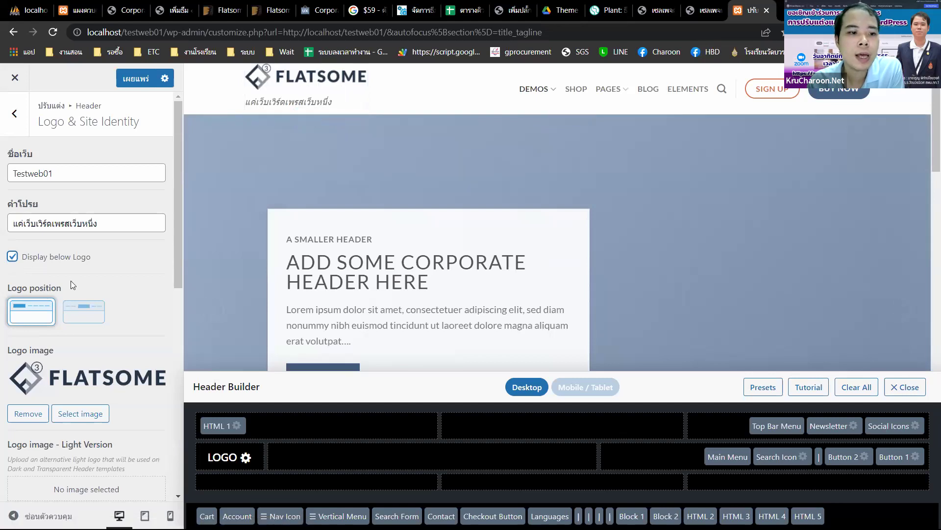
pyautogui.click(88, 317)
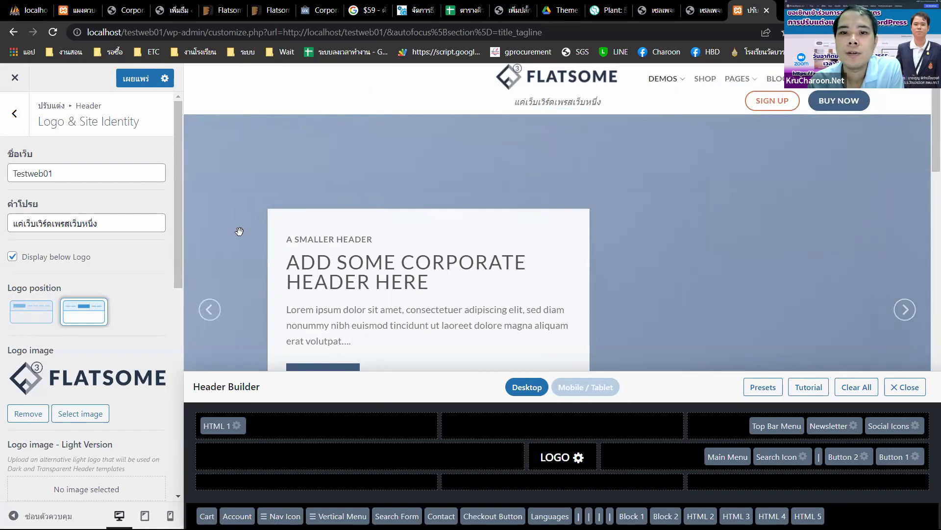
pyautogui.scroll(-3, 132, 338)
pyautogui.scroll(3, 132, 338)
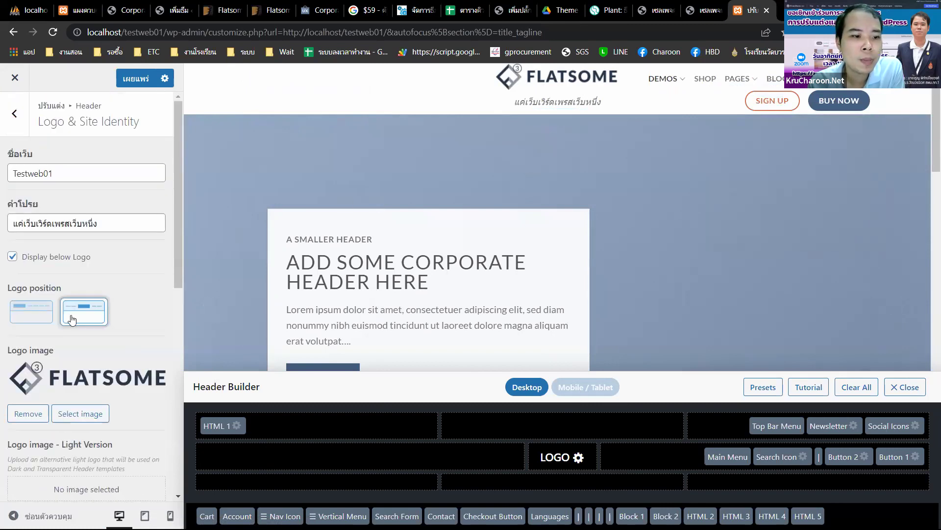
pyautogui.click(31, 259)
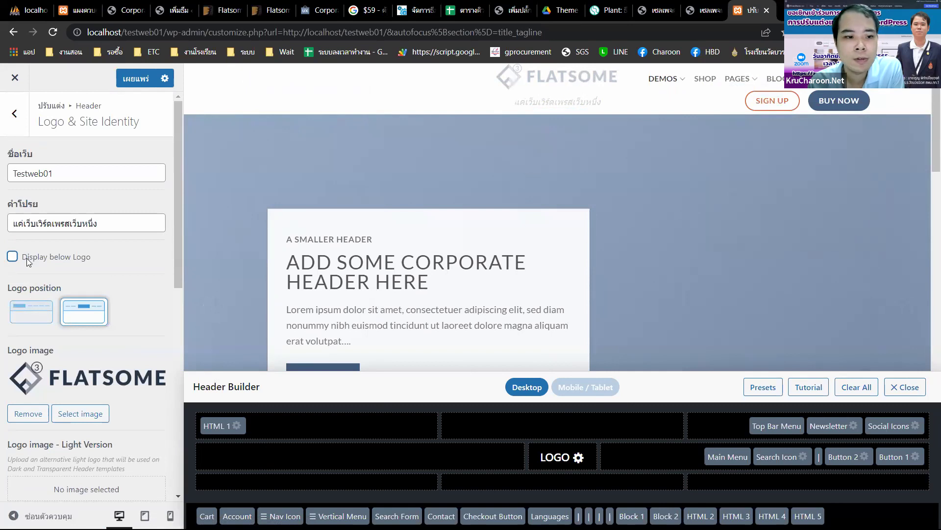
pyautogui.click(32, 317)
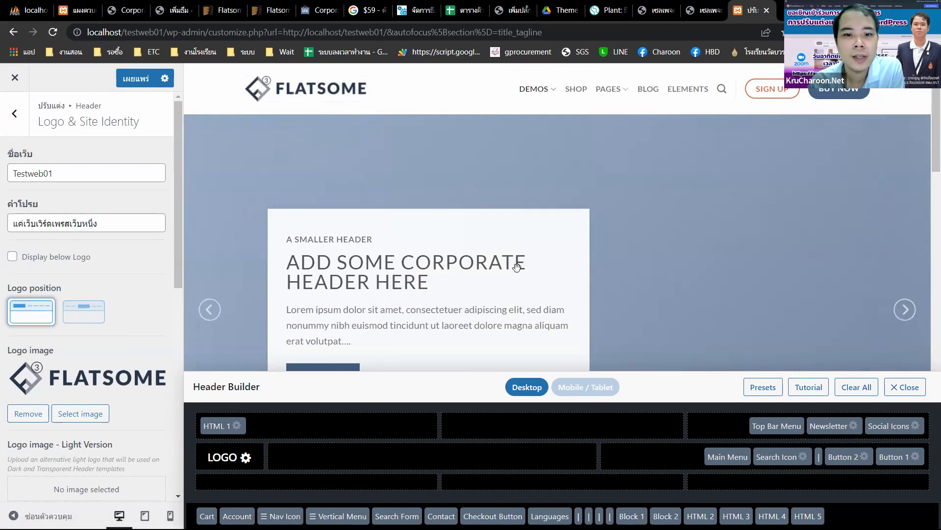
pyautogui.scroll(-3, 97, 338)
pyautogui.scroll(3, 84, 337)
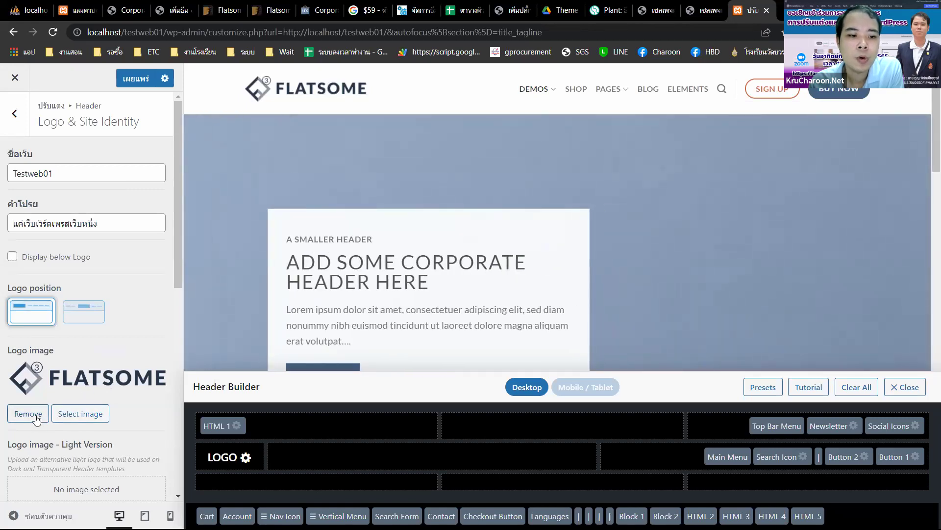
pyautogui.click(81, 413)
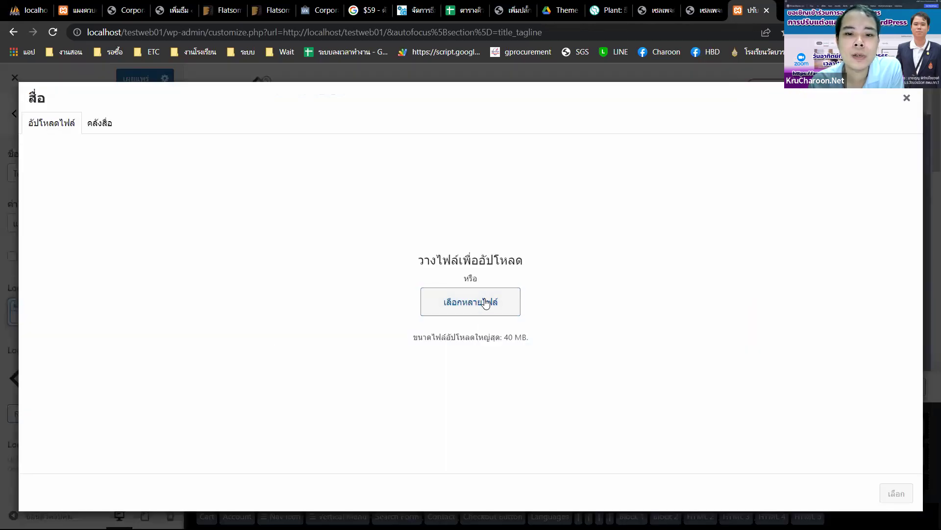
pyautogui.click(486, 303)
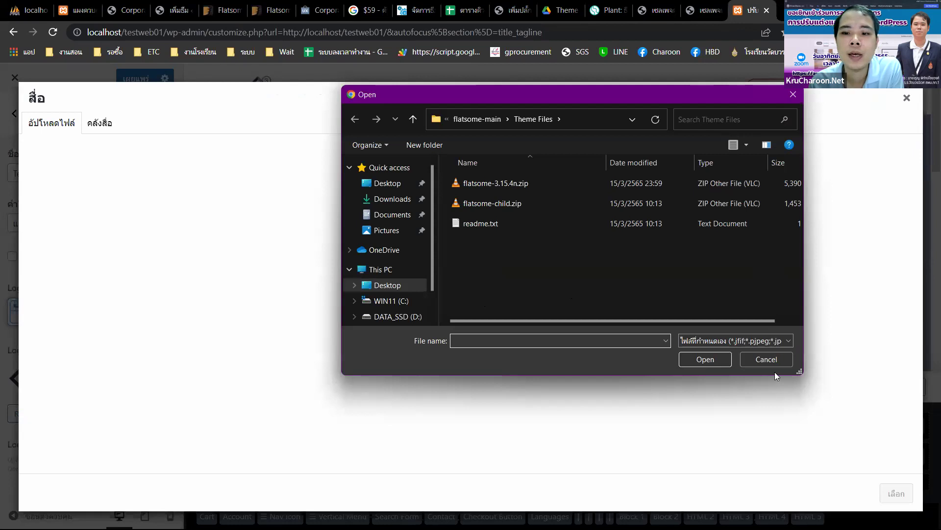
pyautogui.click(776, 363)
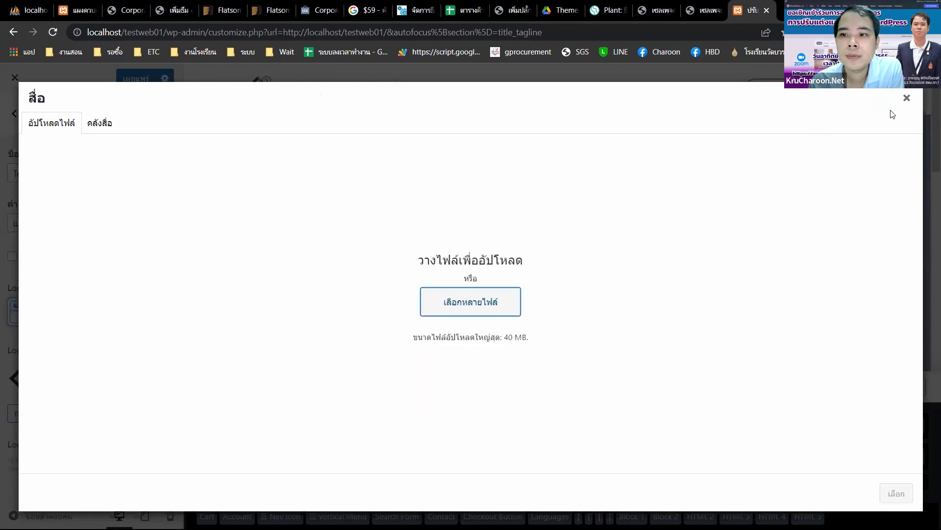
pyautogui.click(908, 98)
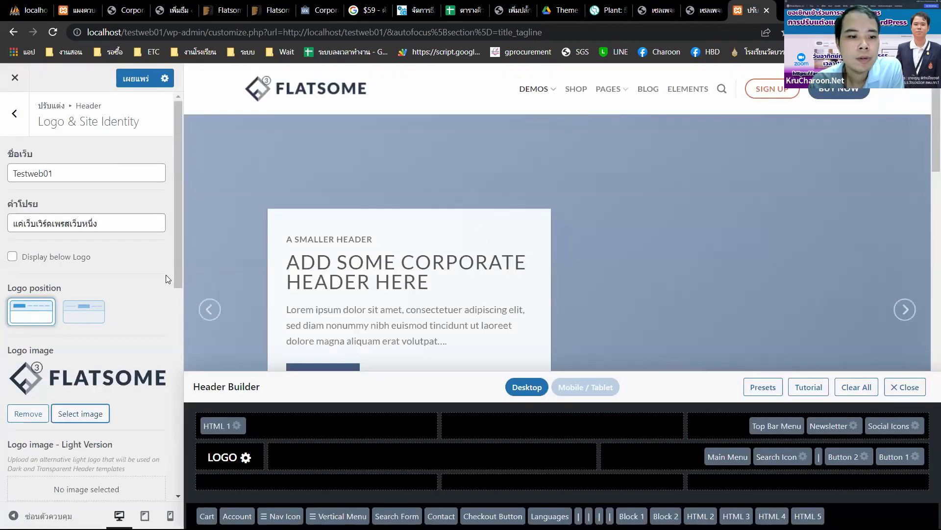
pyautogui.scroll(-4, 147, 294)
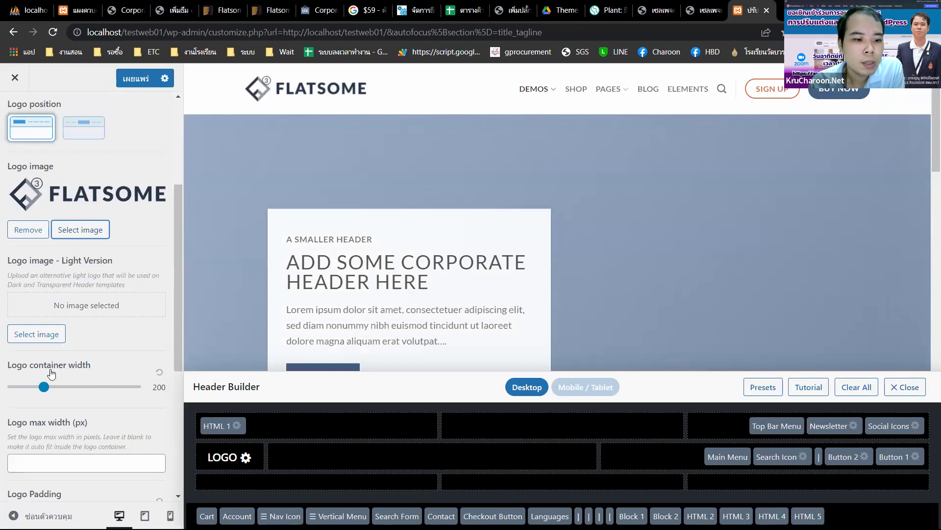
pyautogui.scroll(-2, 108, 343)
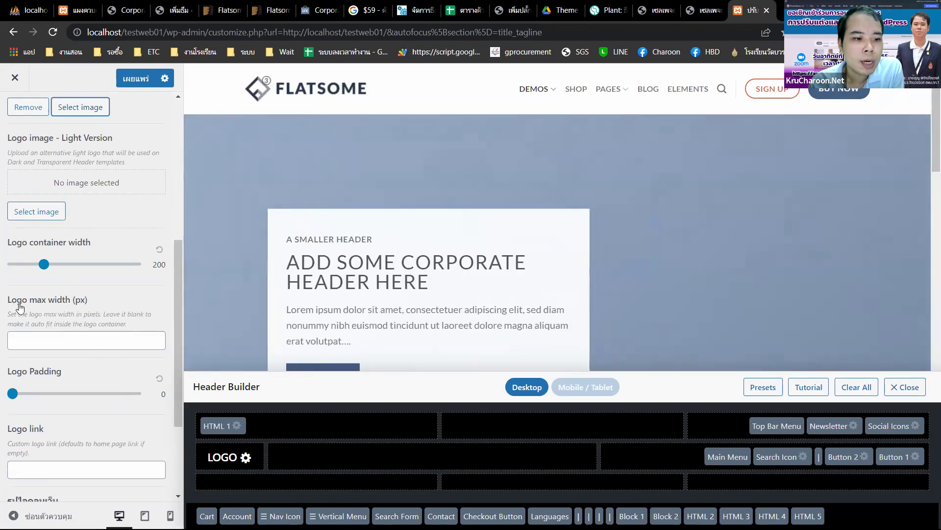
pyautogui.moveTo(13, 394)
pyautogui.mouseDown()
pyautogui.moveTo(134, 394)
pyautogui.moveTo(15, 387)
pyautogui.mouseUp()
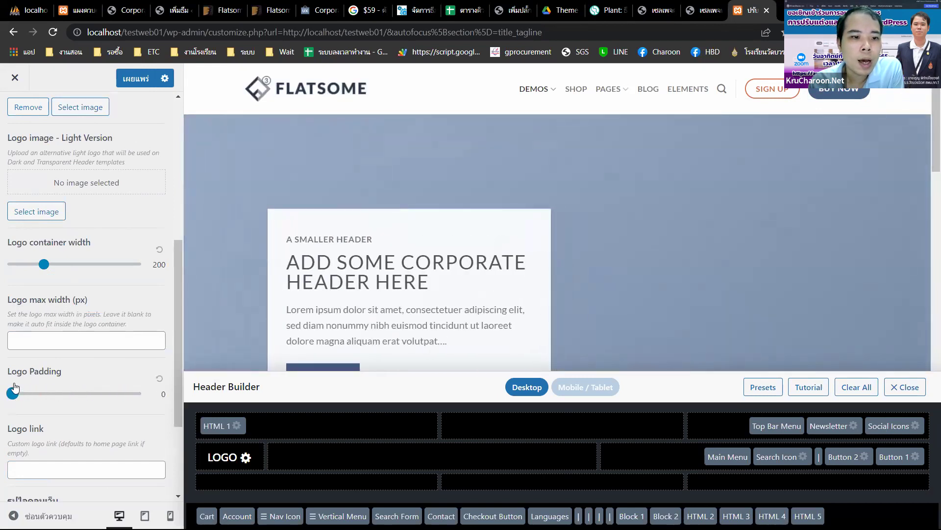
pyautogui.scroll(-1, 86, 387)
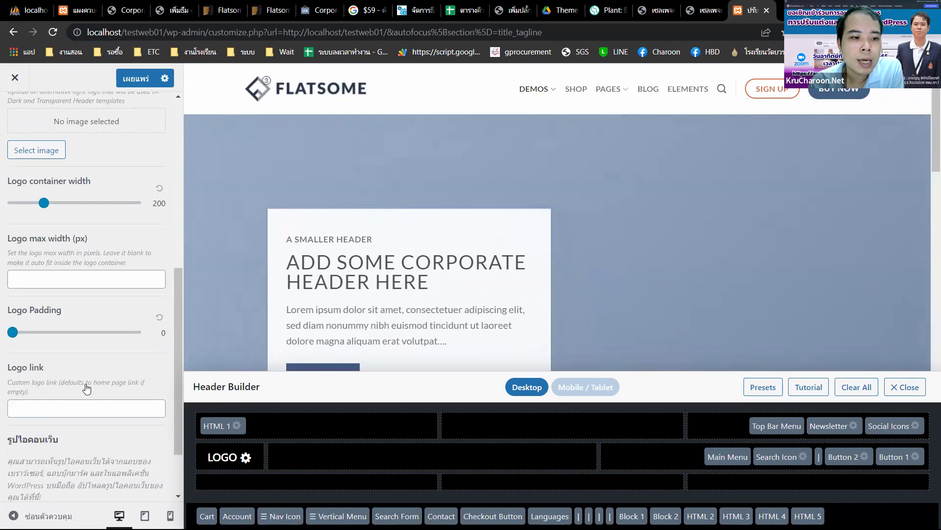
pyautogui.scroll(-1, 85, 371)
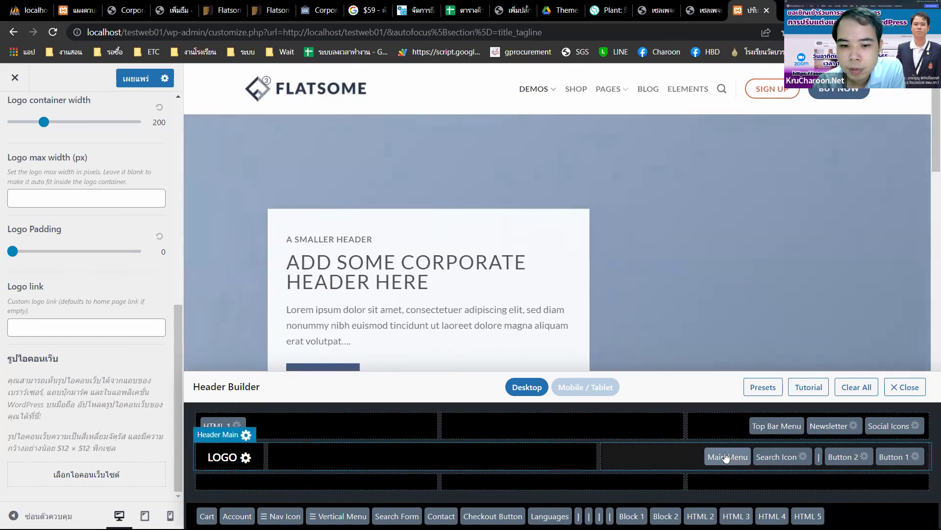
# Step: Try Main Menu beside the logo, return it before Search Icon, then open Button 1's 'Buy now' settings
pyautogui.moveTo(726, 457); pyautogui.dragTo(482, 449)
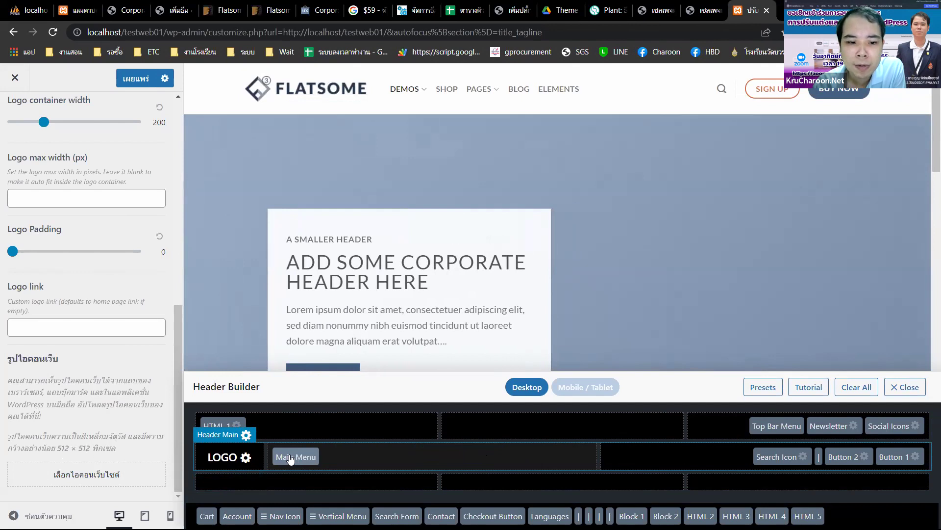
pyautogui.moveTo(299, 455); pyautogui.dragTo(355, 452)
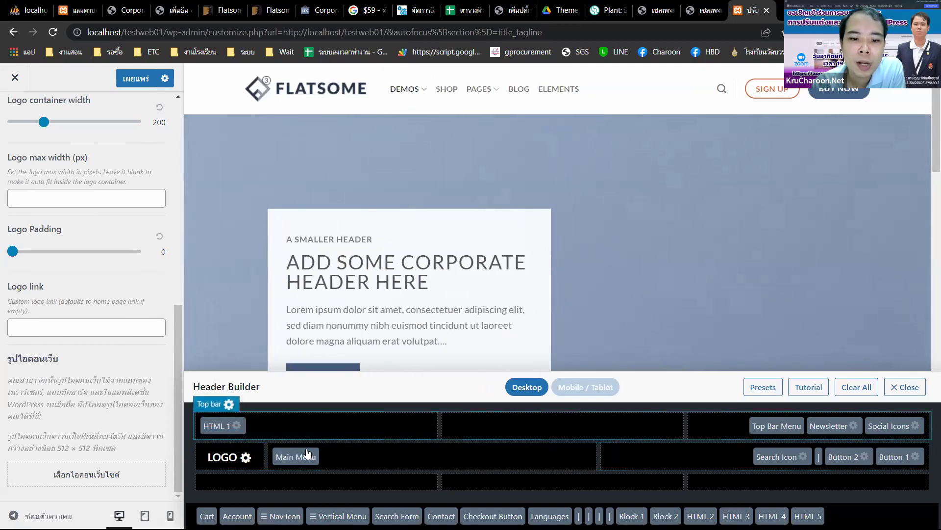
pyautogui.moveTo(298, 456); pyautogui.dragTo(734, 458)
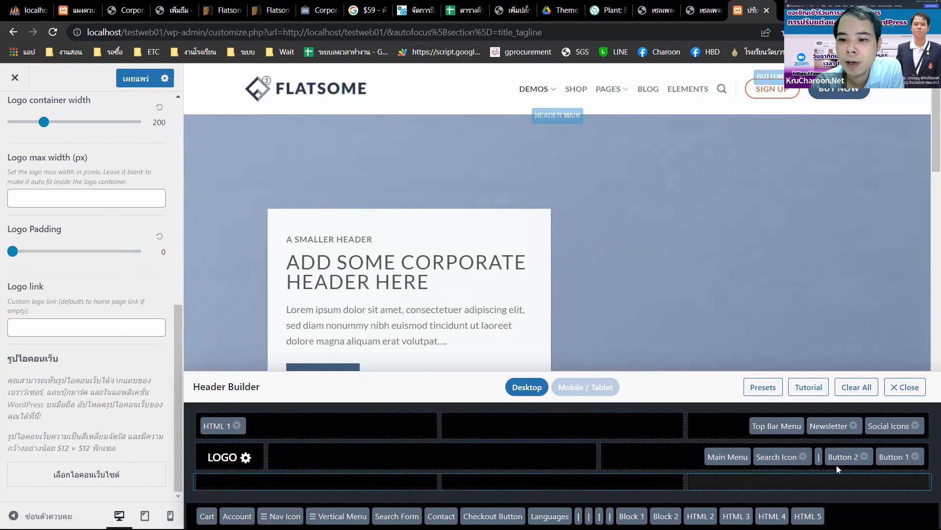
pyautogui.click(872, 459)
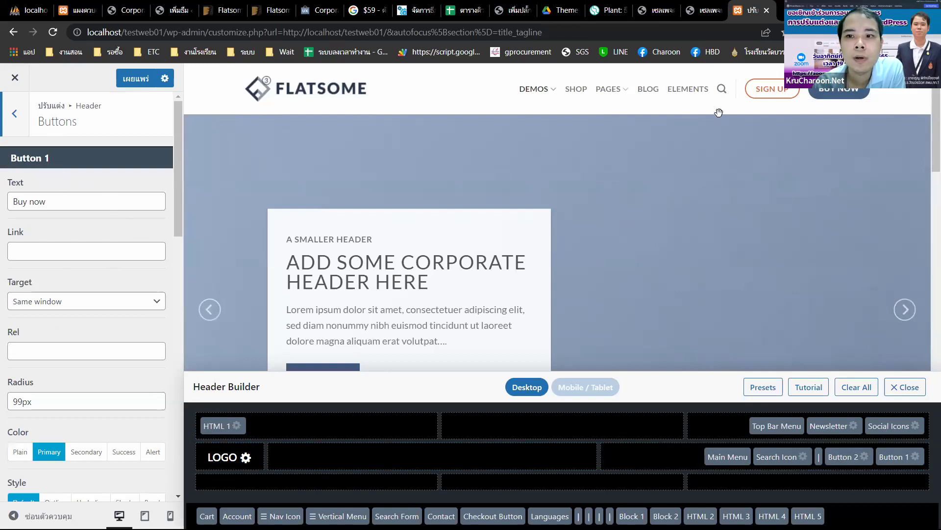
pyautogui.click(60, 202)
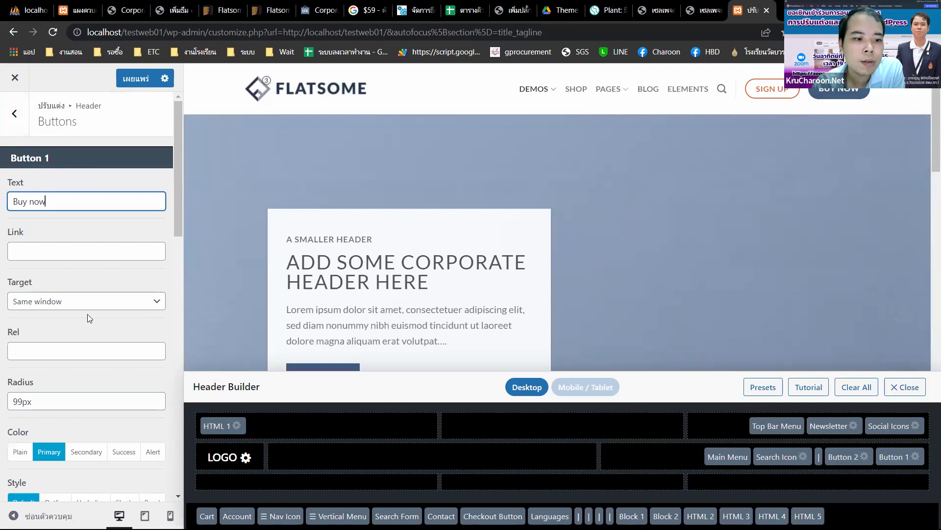
pyautogui.scroll(-6, 88, 314)
pyautogui.scroll(-3, 87, 314)
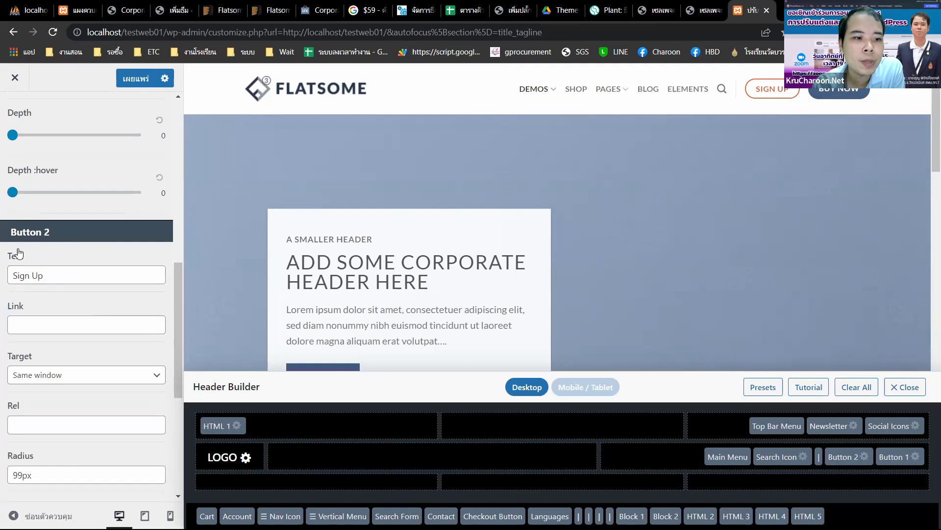
pyautogui.tripleClick(64, 272)
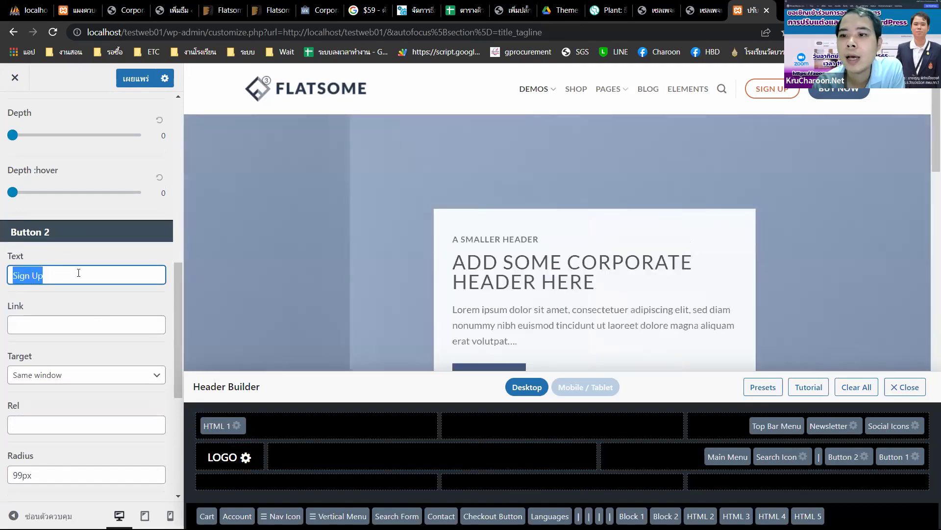
pyautogui.click(55, 275)
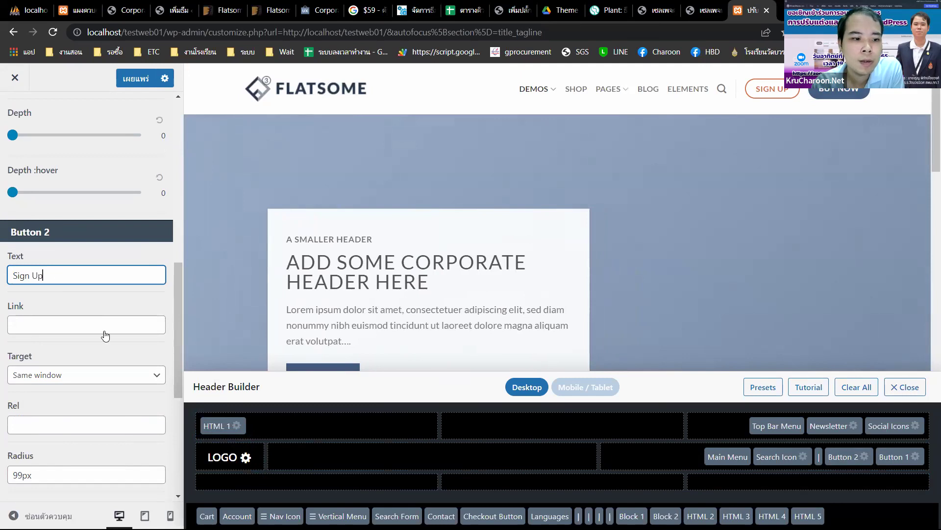
pyautogui.scroll(-5, 105, 334)
pyautogui.scroll(4, 106, 338)
pyautogui.scroll(-4, 105, 336)
pyautogui.scroll(8, 105, 304)
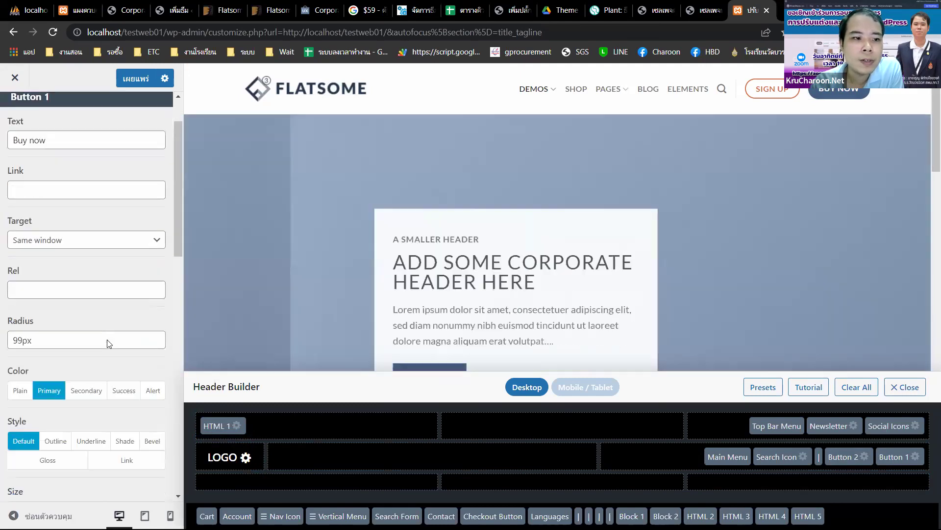
pyautogui.scroll(-9, 105, 319)
pyautogui.scroll(-3, 106, 357)
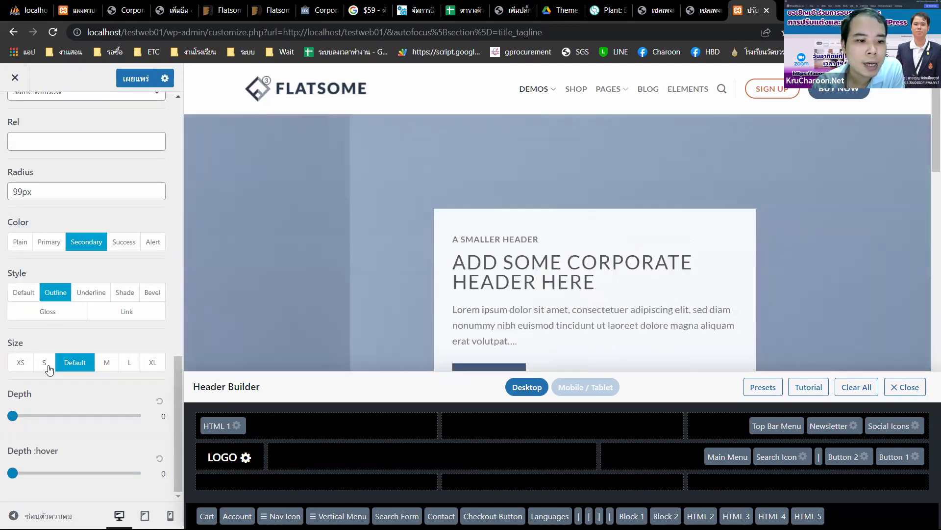
pyautogui.scroll(15, 105, 294)
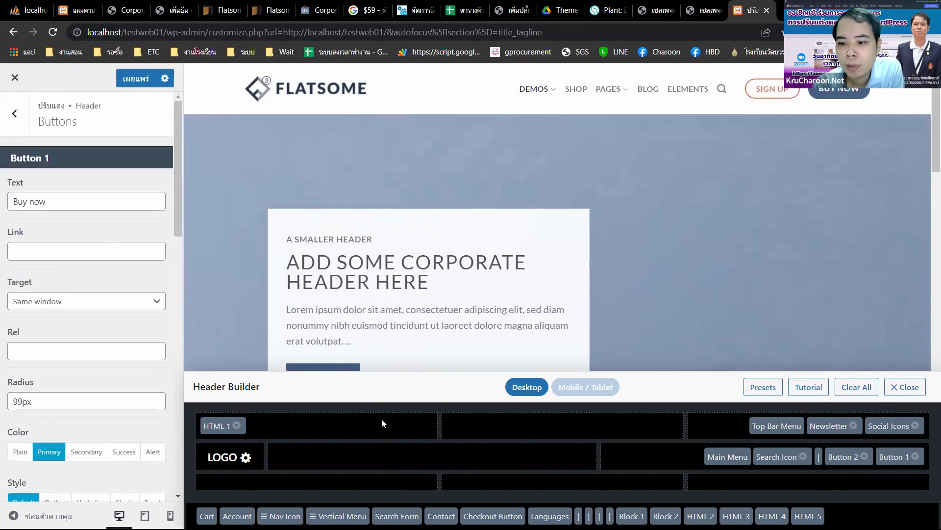
# Step: Swap Button 2 around Button 1, then move the Search Icon to the row's end
pyautogui.moveTo(853, 459); pyautogui.dragTo(908, 456)
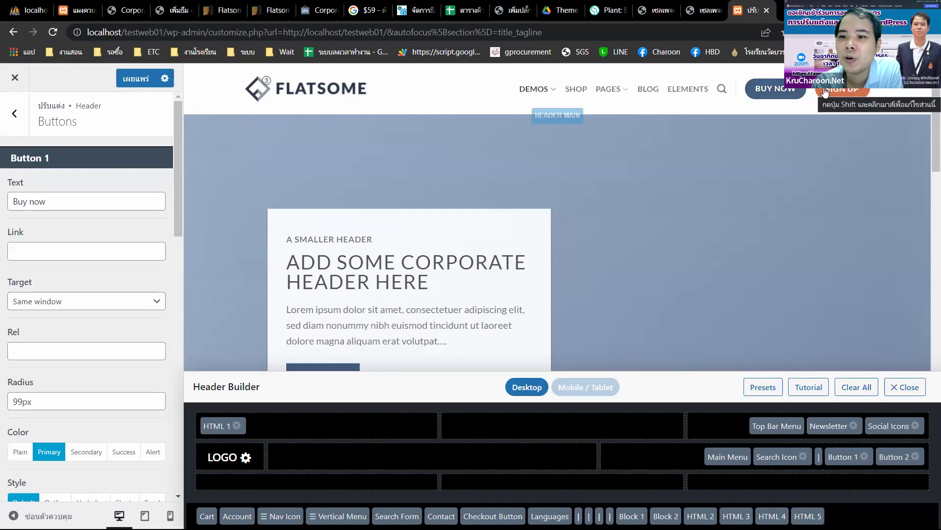
pyautogui.moveTo(899, 456); pyautogui.dragTo(815, 457)
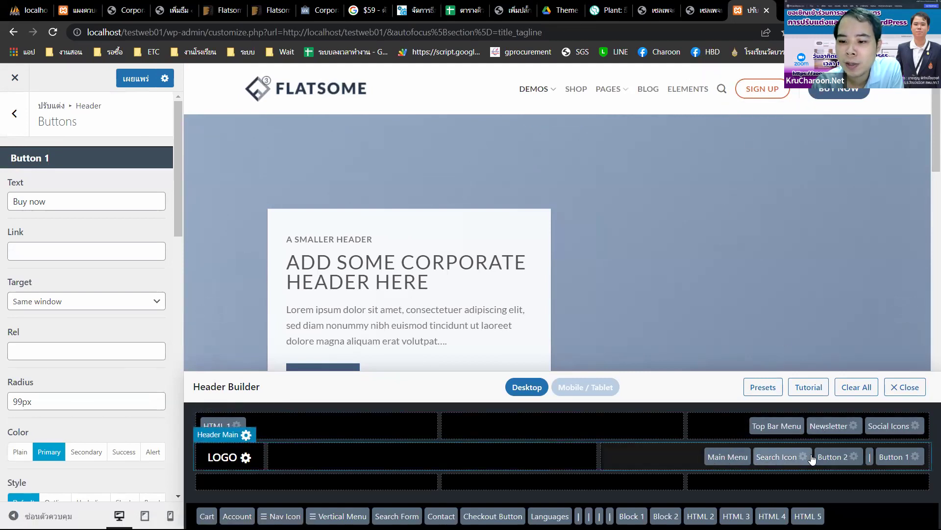
pyautogui.moveTo(785, 457); pyautogui.dragTo(907, 456)
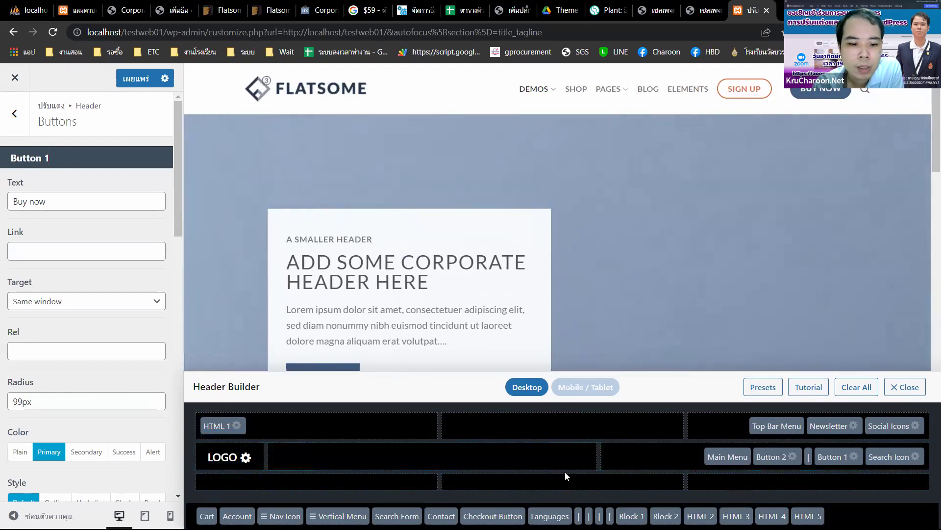
# Step: Briefly add Languages to the main header, then remove both Languages and the Search Icon
pyautogui.moveTo(549, 516); pyautogui.dragTo(630, 457)
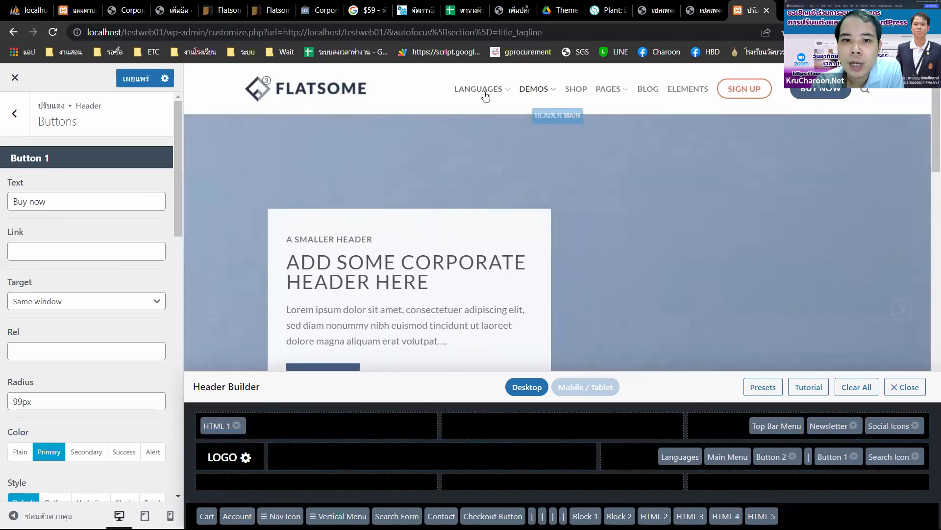
pyautogui.moveTo(679, 457); pyautogui.dragTo(922, 460)
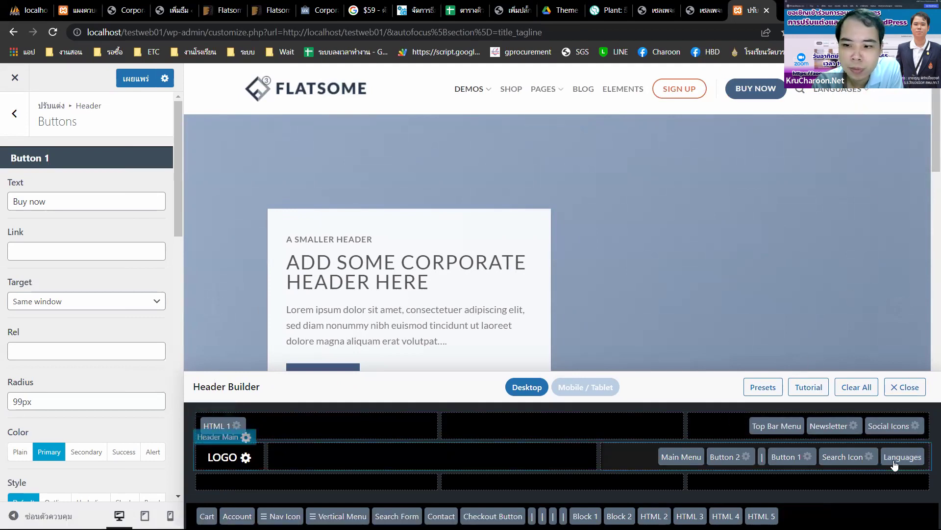
pyautogui.moveTo(902, 457); pyautogui.dragTo(198, 515)
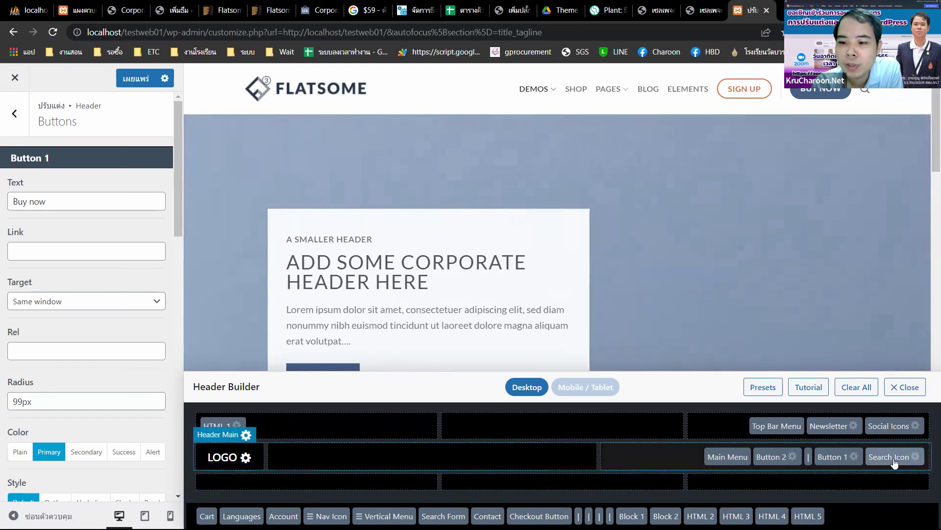
pyautogui.moveTo(893, 461); pyautogui.dragTo(858, 515)
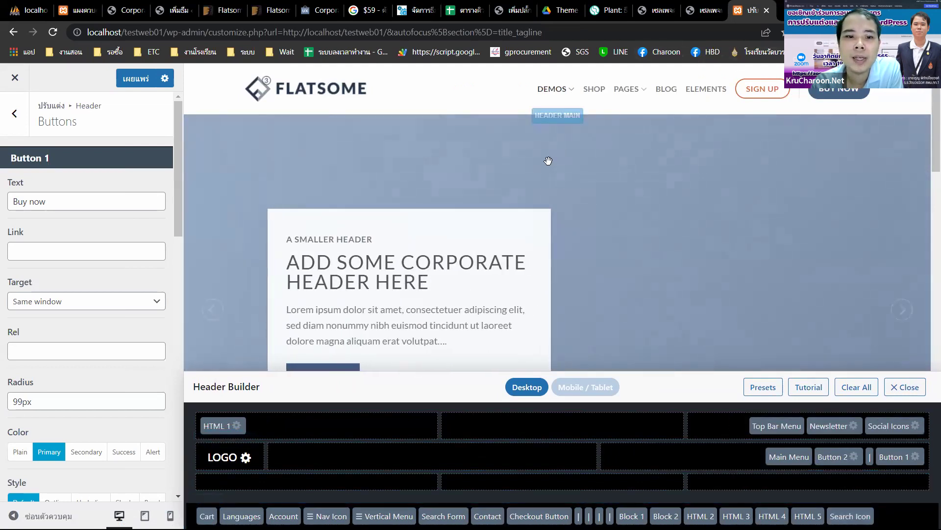
pyautogui.scroll(-10, 539, 221)
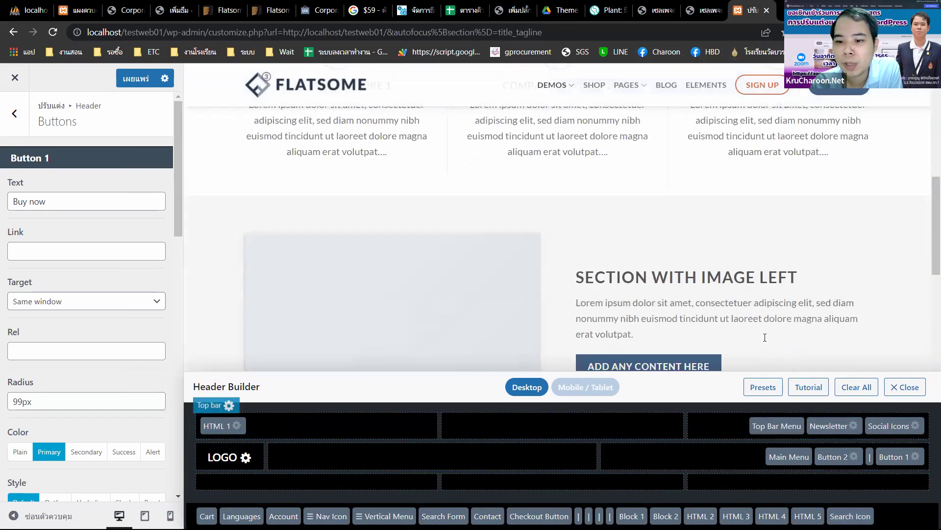
pyautogui.scroll(-3, 711, 329)
pyautogui.scroll(13, 603, 331)
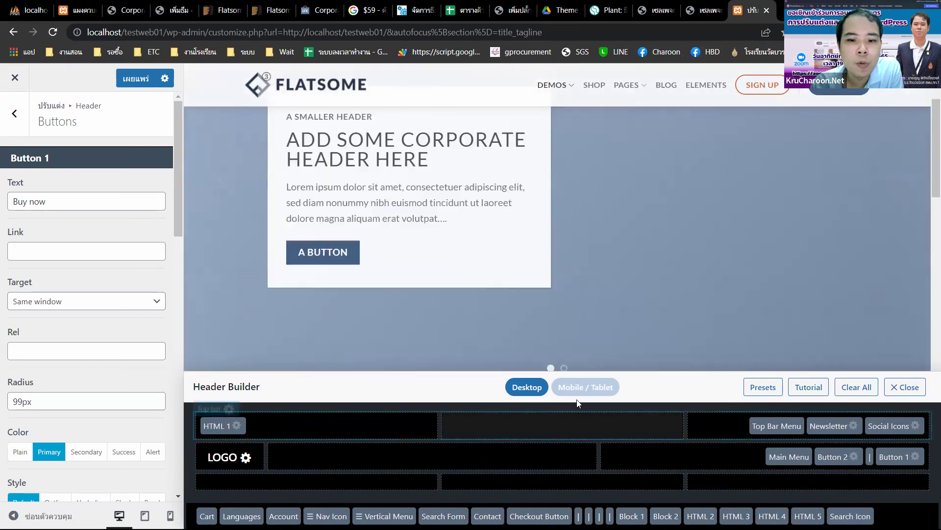
pyautogui.scroll(3, 500, 333)
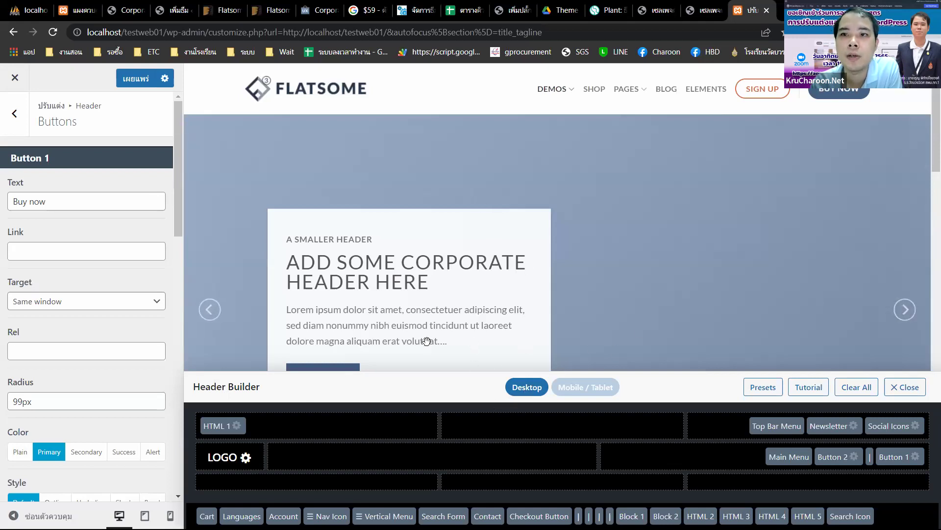
# Step: Switch the header builder to the Mobile / Tablet layout and test the hamburger menu in the preview
pyautogui.click(564, 386)
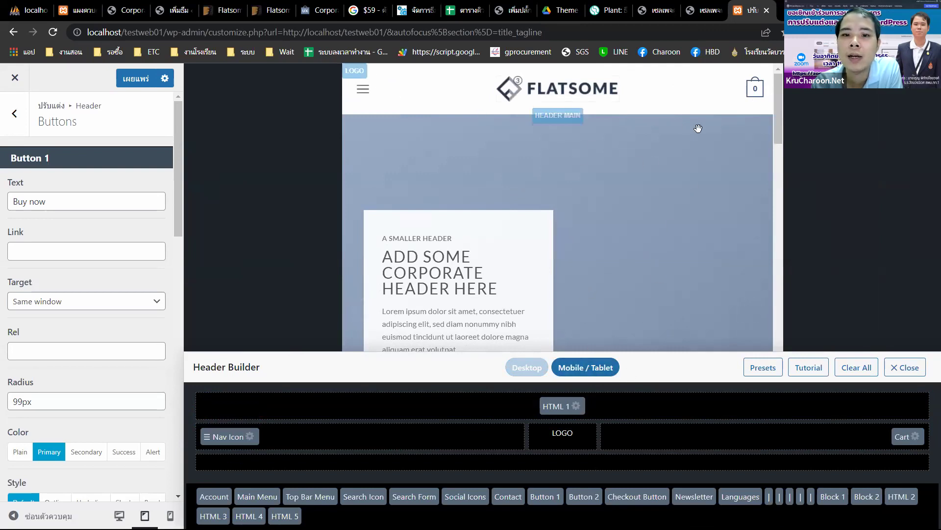
pyautogui.click(363, 90)
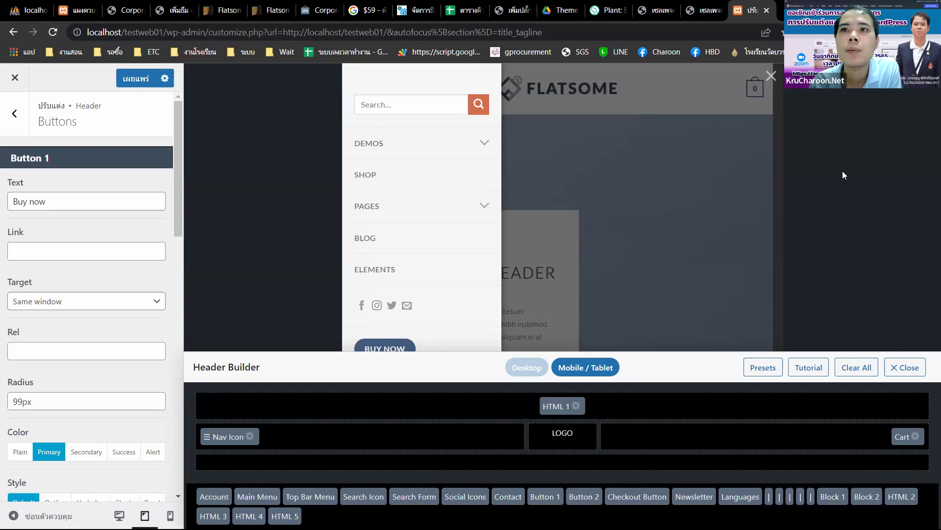
pyautogui.click(779, 79)
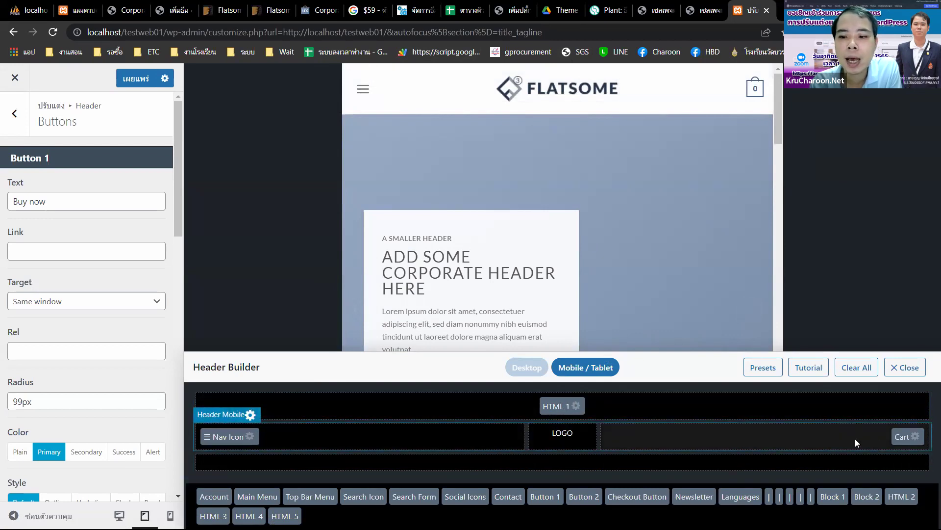
# Step: Bring up the mobile Nav Icon element's settings and look through its options
pyautogui.click(208, 438)
pyautogui.scroll(-1, 117, 354)
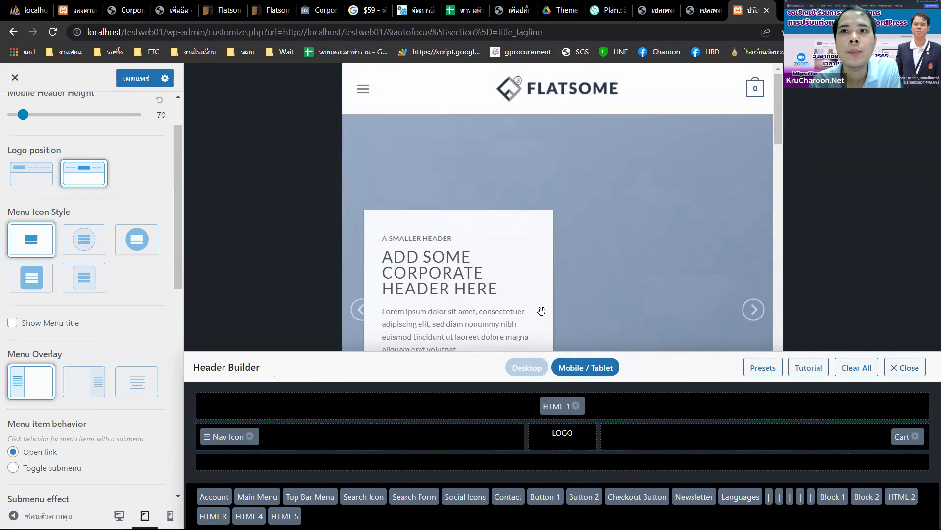
pyautogui.scroll(-8, 607, 310)
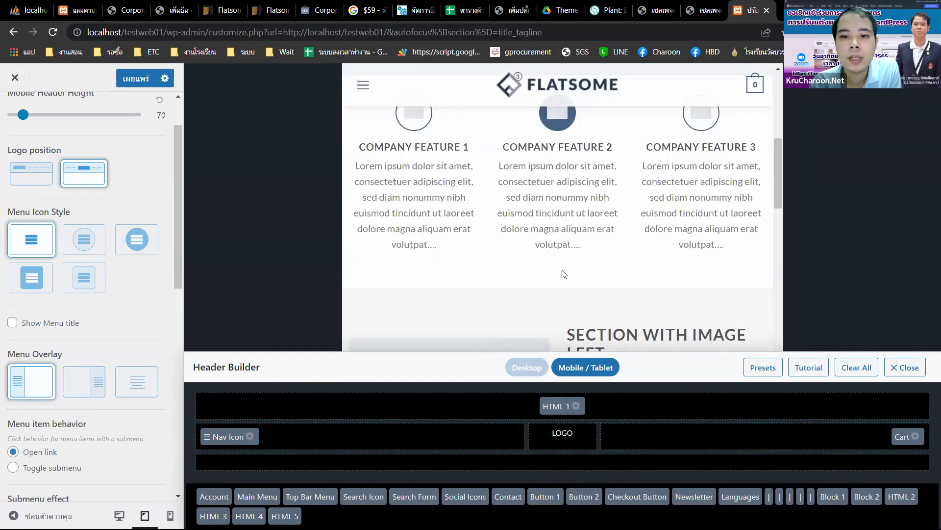
pyautogui.scroll(8, 585, 294)
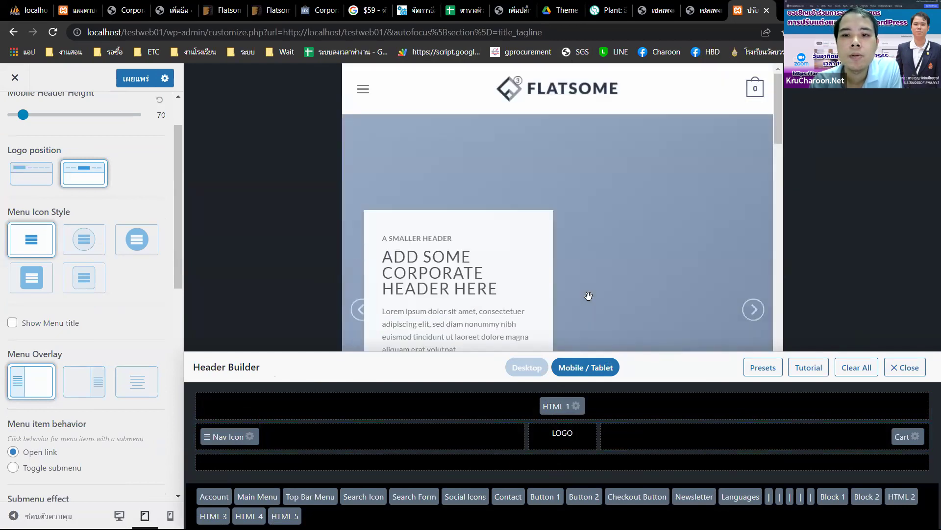
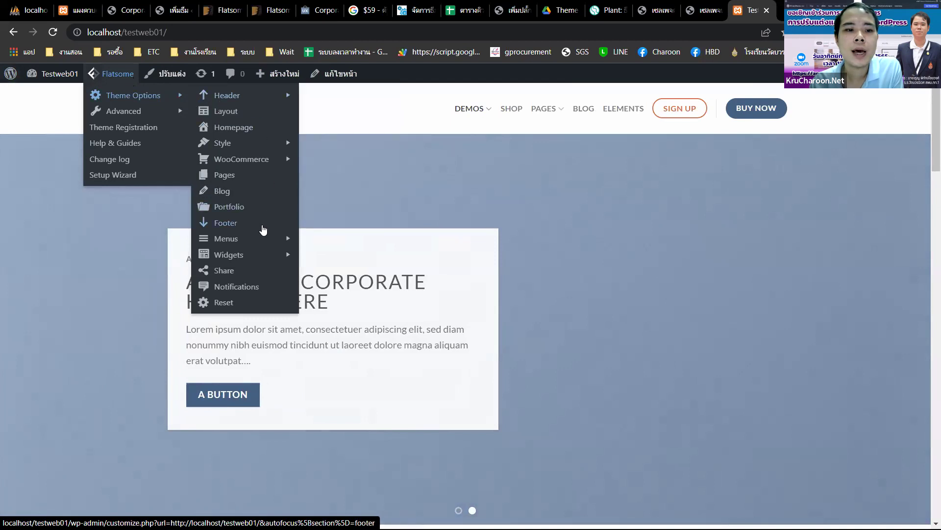
# Step: Open the Flatsome Footer settings in the Customizer and its footer widget areas list
pyautogui.click(226, 222)
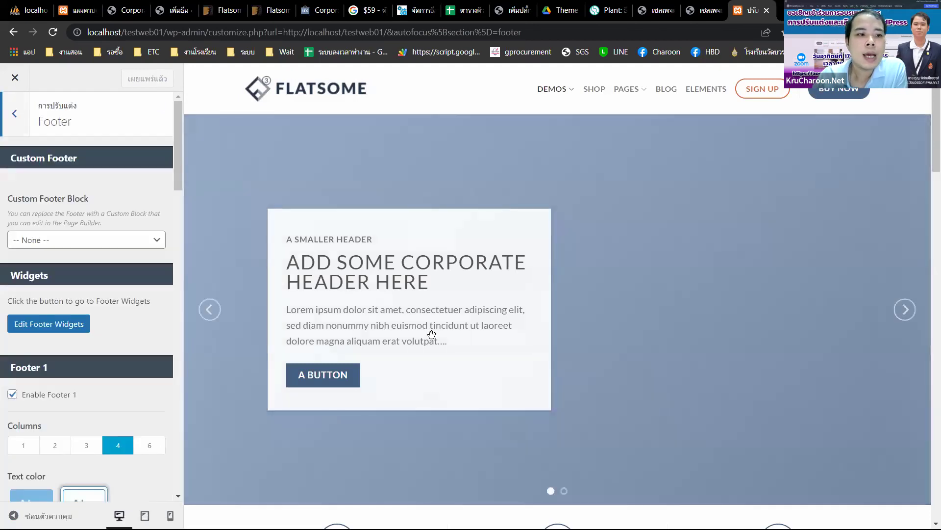
pyautogui.scroll(-10, 397, 369)
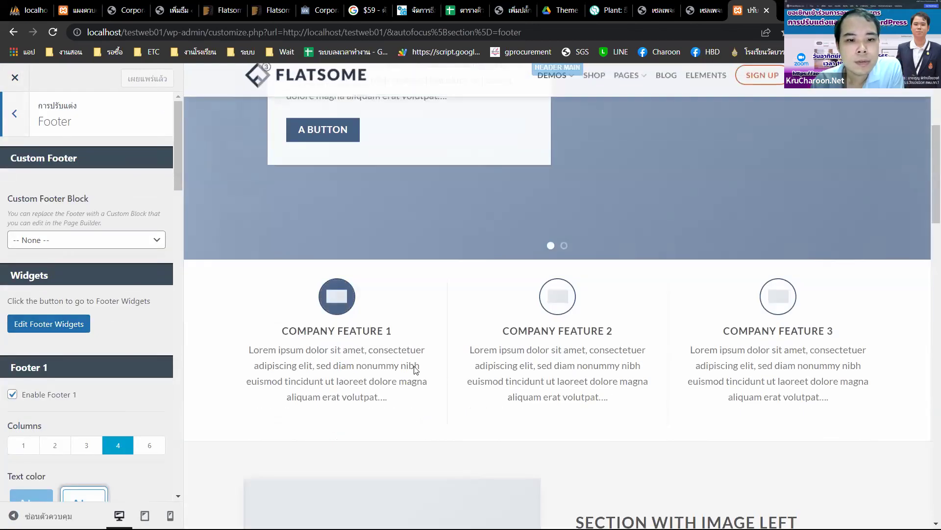
pyautogui.scroll(-3, 137, 286)
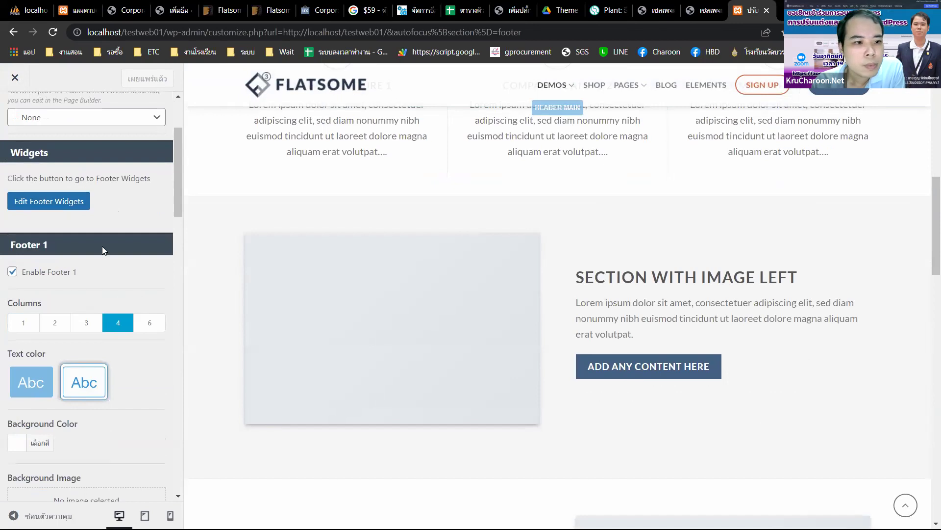
pyautogui.scroll(3, 102, 246)
pyautogui.click(70, 329)
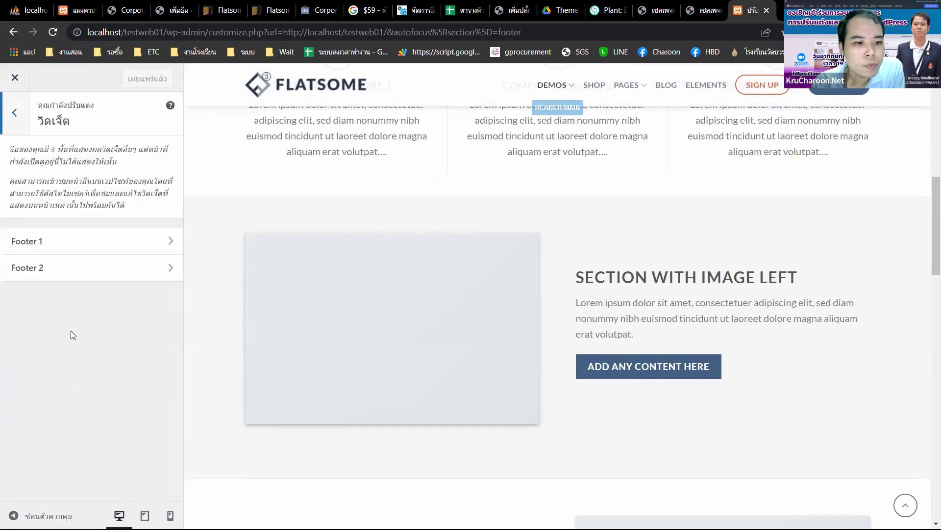
# Step: Browse Footer 1, then the Footer 2 widgets including the About us block, then reopen Footer 1
pyautogui.click(109, 241)
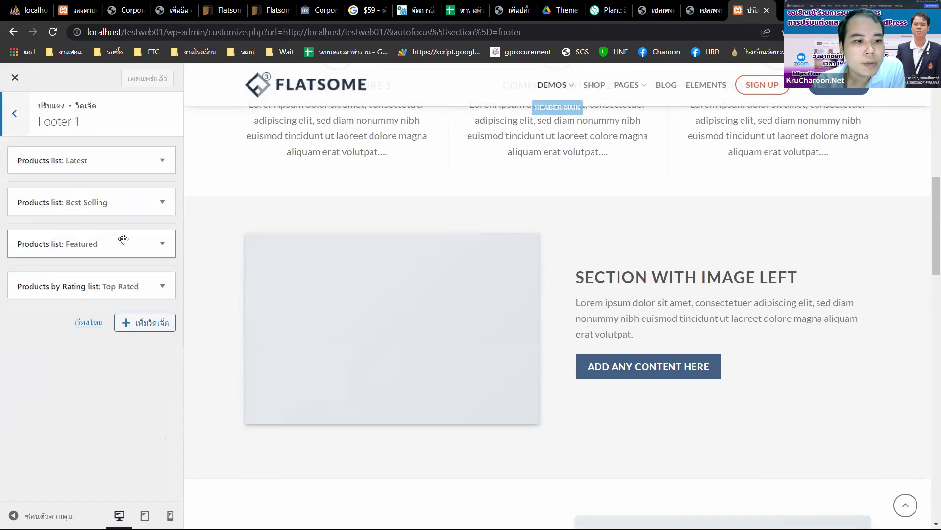
pyautogui.click(15, 116)
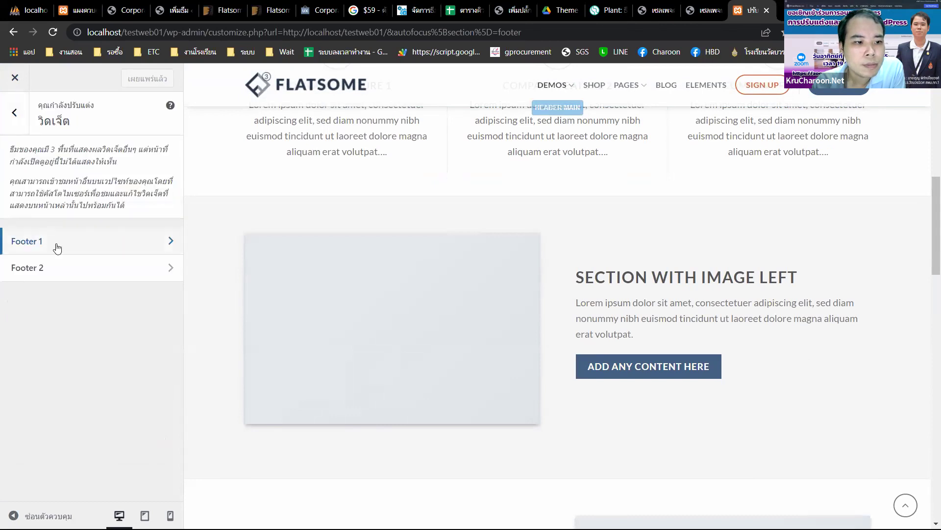
pyautogui.click(70, 268)
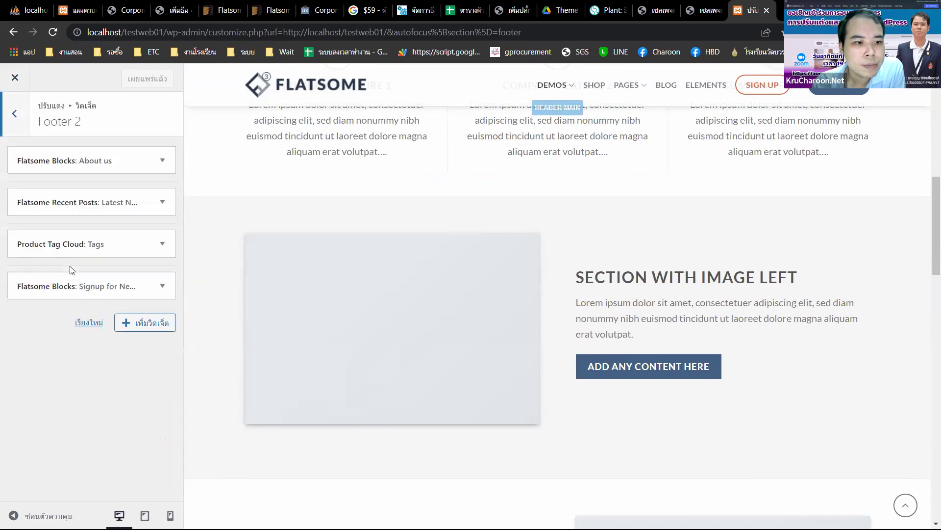
pyautogui.click(149, 164)
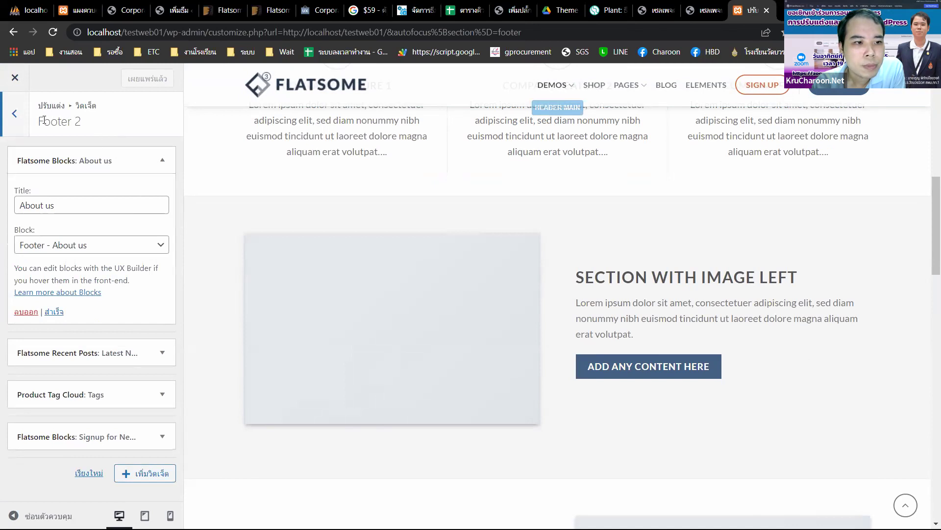
pyautogui.click(25, 120)
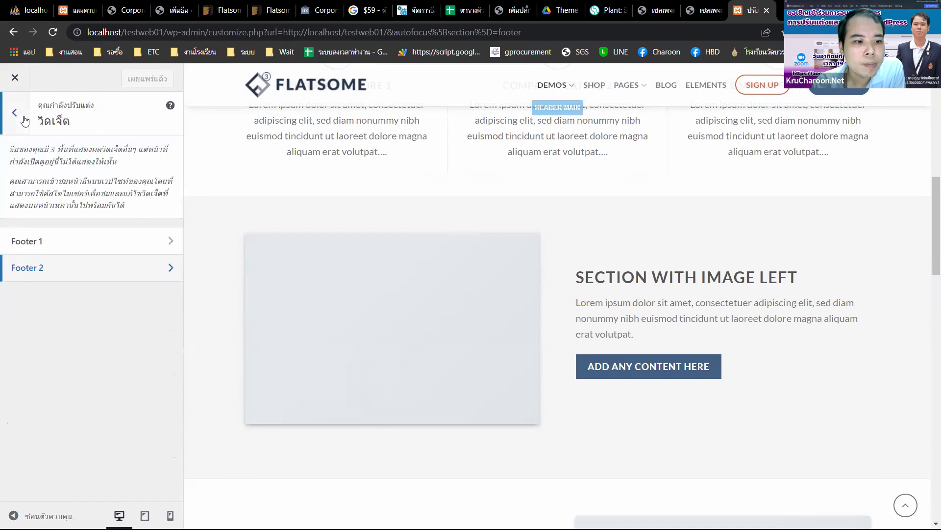
pyautogui.click(168, 240)
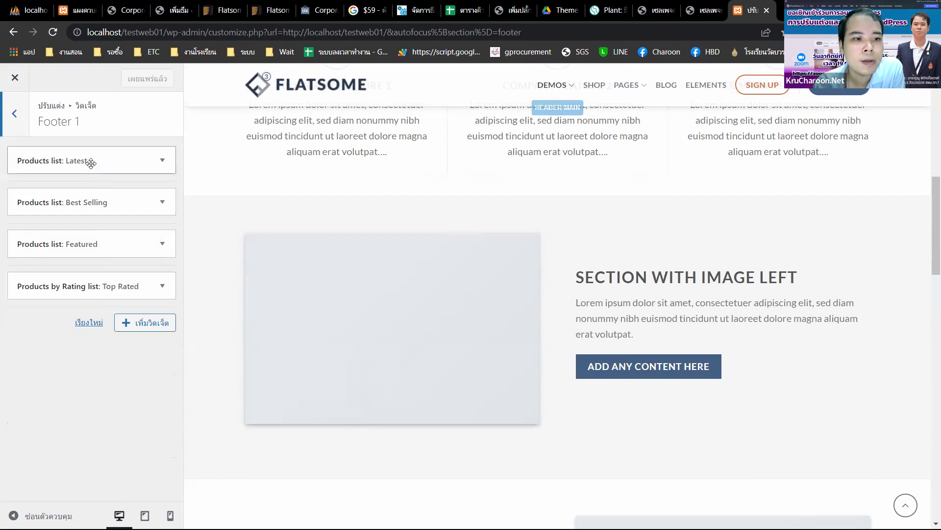
# Step: Scroll the preview down to the footer and view it at tablet width
pyautogui.scroll(-5, 536, 386)
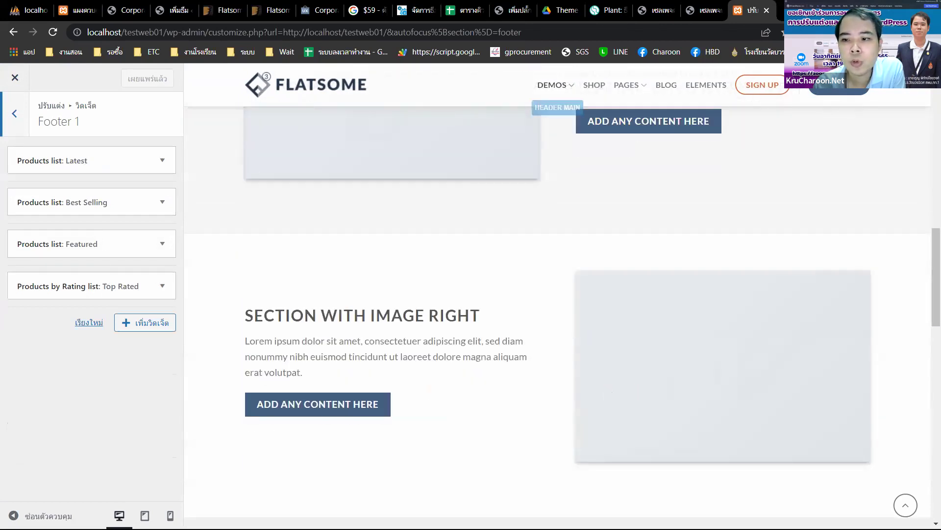
pyautogui.moveTo(926, 309); pyautogui.dragTo(927, 510)
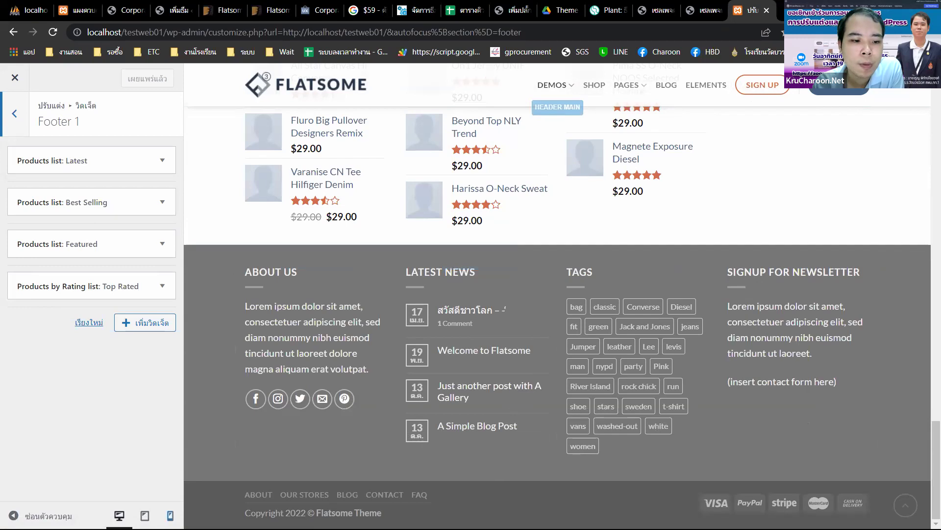
pyautogui.click(145, 515)
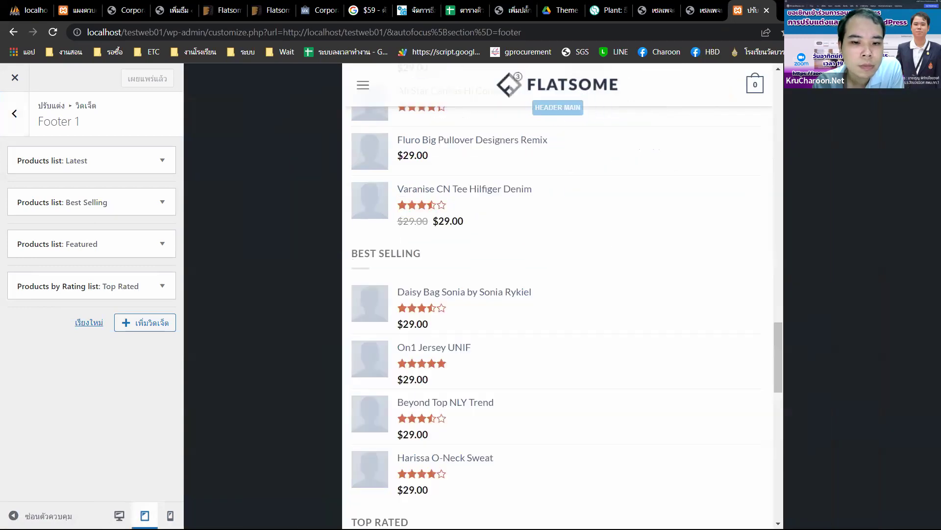
pyautogui.scroll(-12, 480, 380)
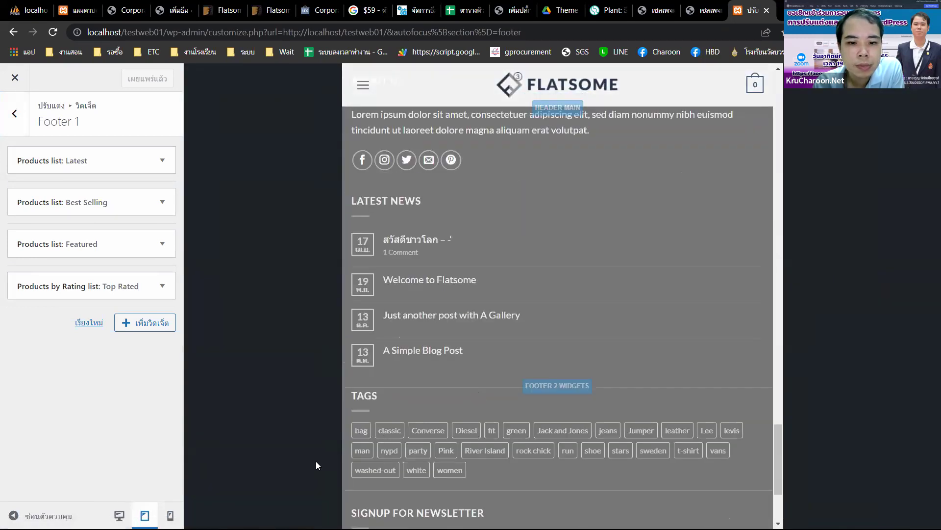
# Step: Switch the preview to mobile width and scroll through the footer product widgets
pyautogui.click(170, 515)
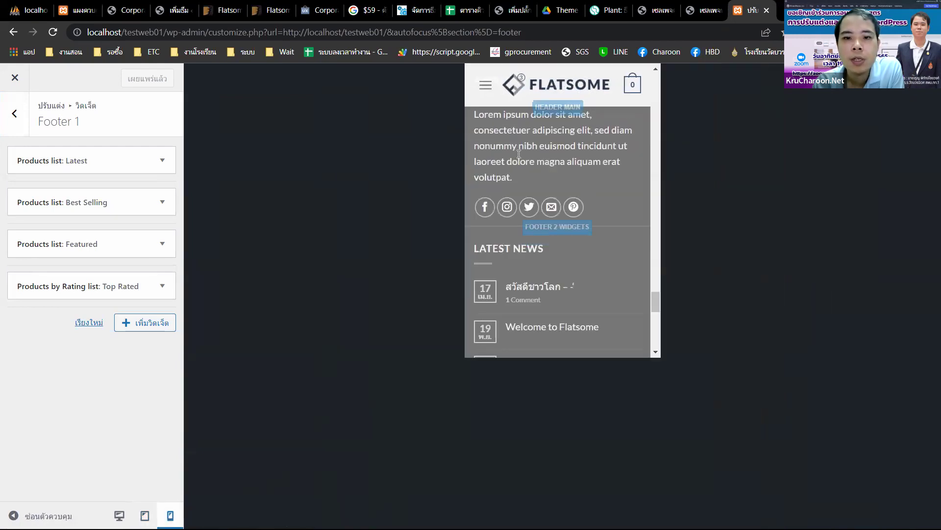
pyautogui.scroll(-4, 588, 191)
pyautogui.scroll(-3, 568, 227)
pyautogui.scroll(-5, 552, 182)
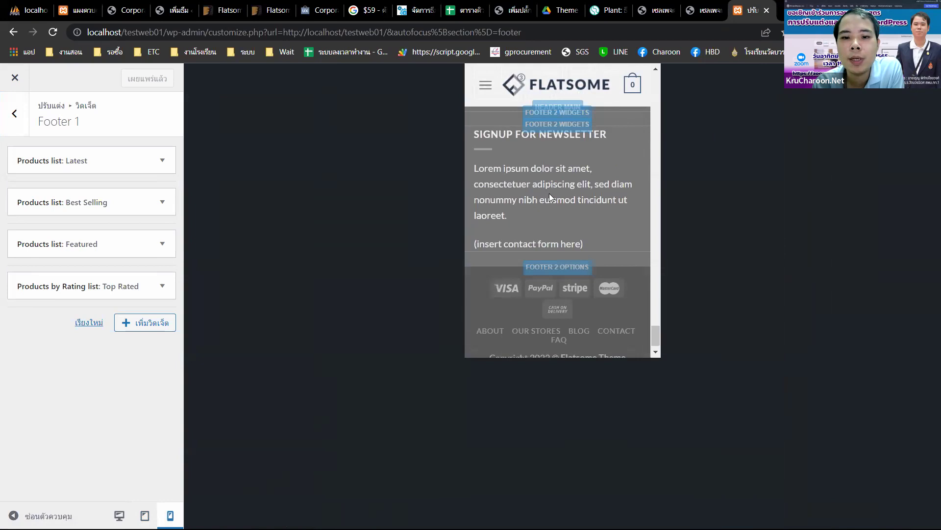
pyautogui.scroll(10, 573, 238)
pyautogui.scroll(-9, 582, 237)
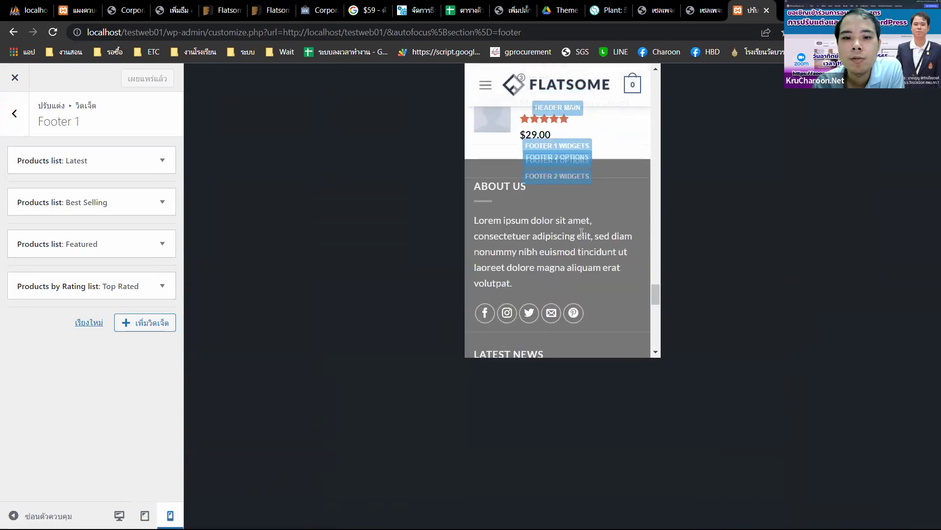
pyautogui.scroll(1, 566, 257)
pyautogui.scroll(-1, 563, 262)
pyautogui.scroll(5, 532, 235)
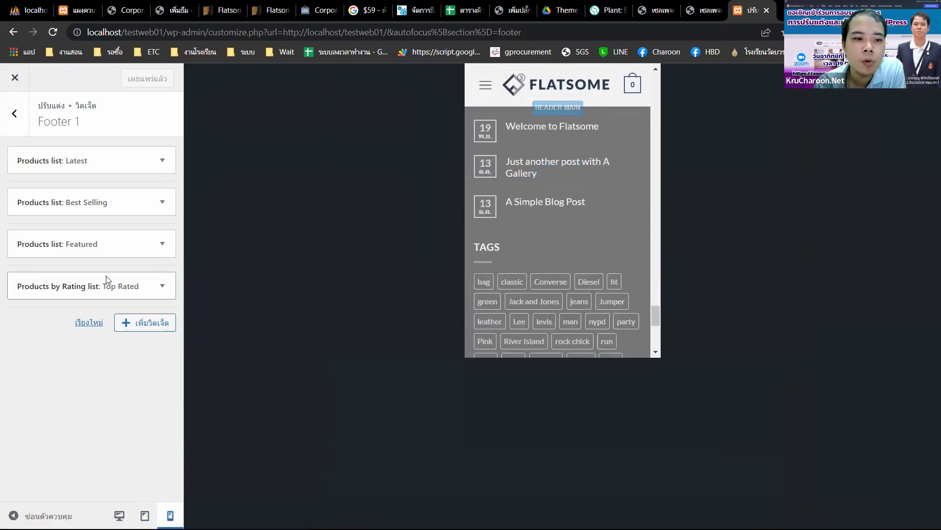
pyautogui.click(157, 162)
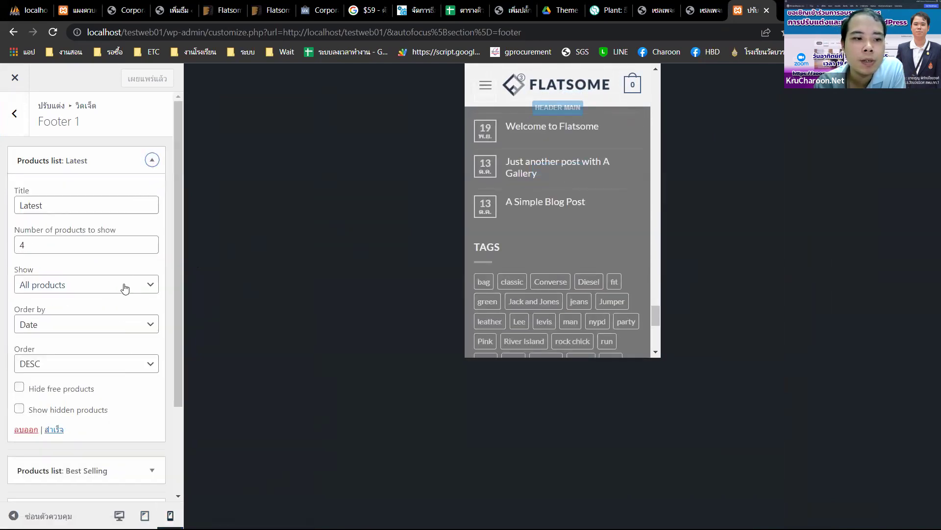
pyautogui.scroll(-2, 123, 288)
pyautogui.scroll(2, 125, 289)
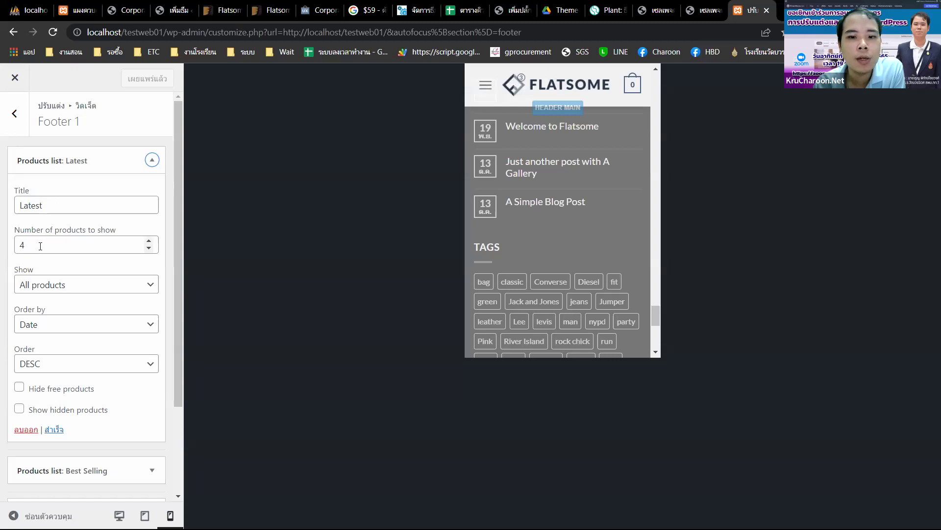
pyautogui.scroll(3, 535, 178)
pyautogui.scroll(-3, 531, 180)
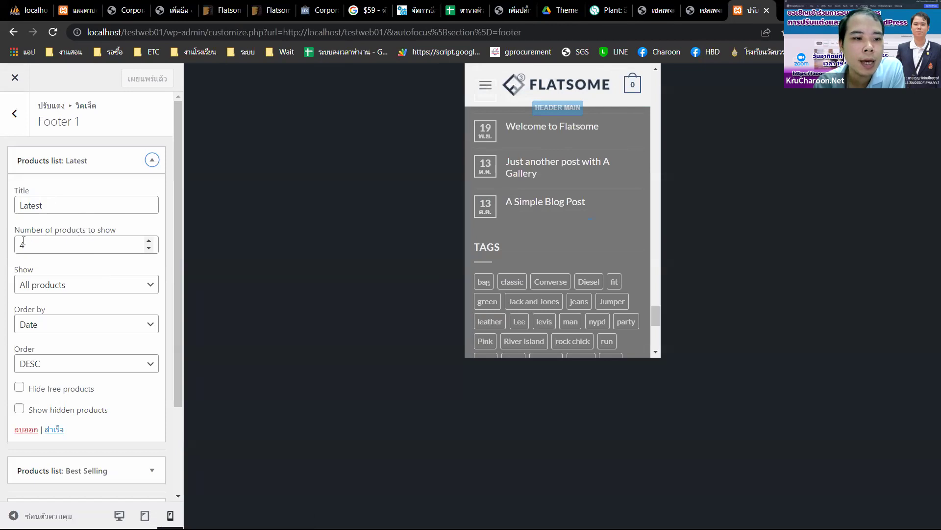
pyautogui.click(109, 287)
pyautogui.click(99, 287)
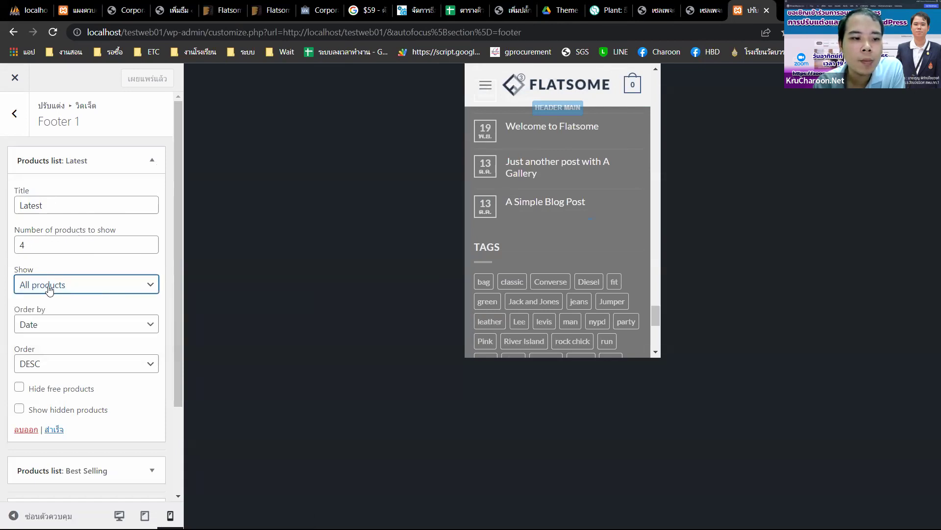
pyautogui.click(116, 290)
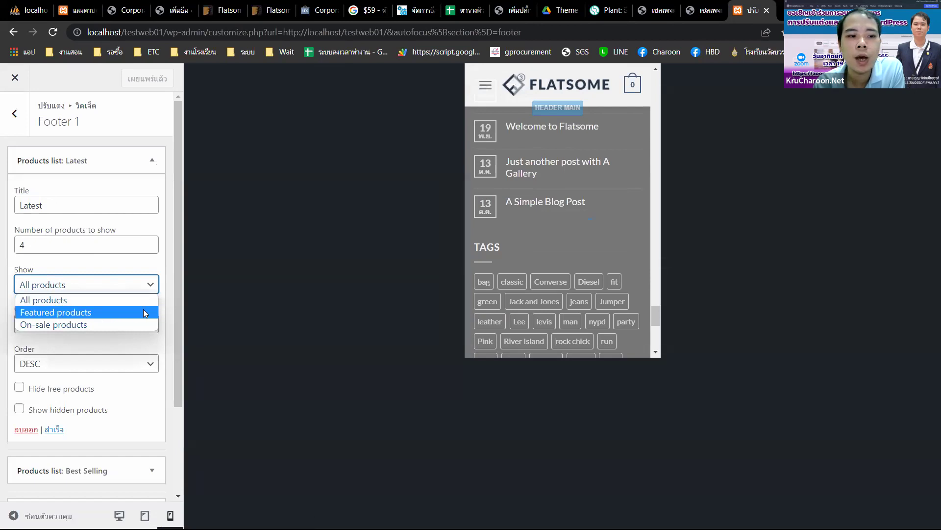
pyautogui.click(174, 287)
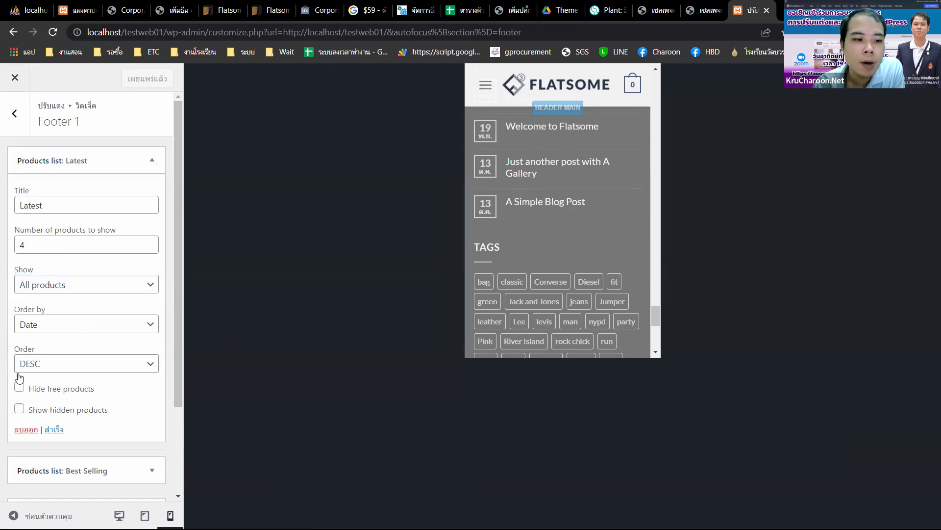
pyautogui.click(47, 369)
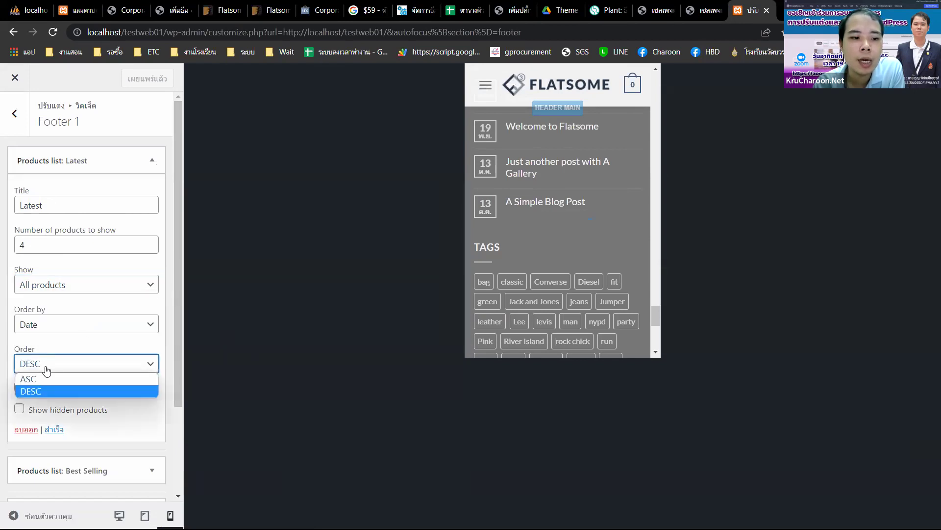
pyautogui.click(47, 369)
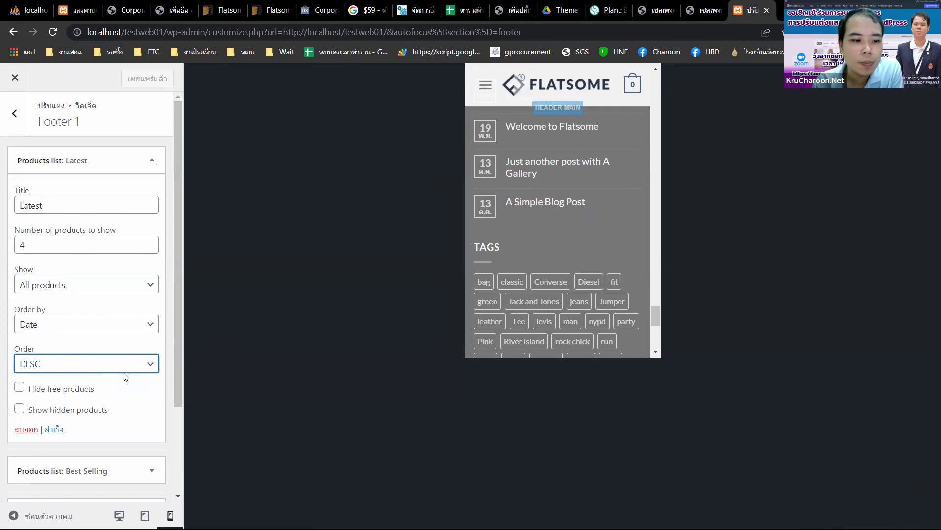
pyautogui.scroll(-1, 101, 401)
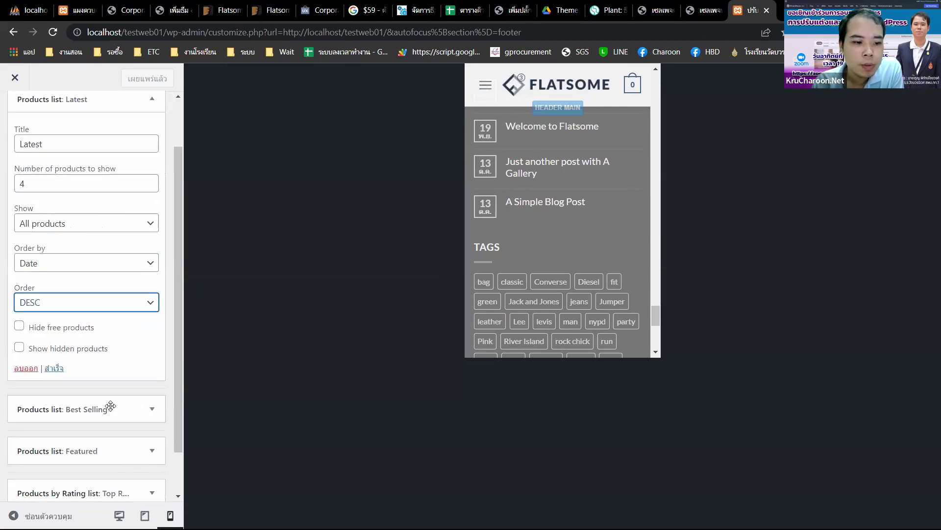
pyautogui.click(20, 350)
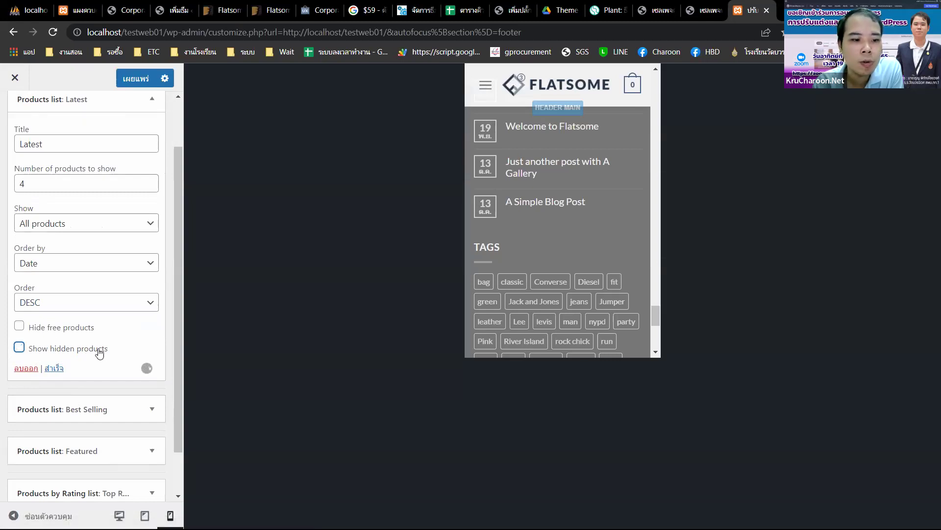
pyautogui.scroll(-1, 101, 351)
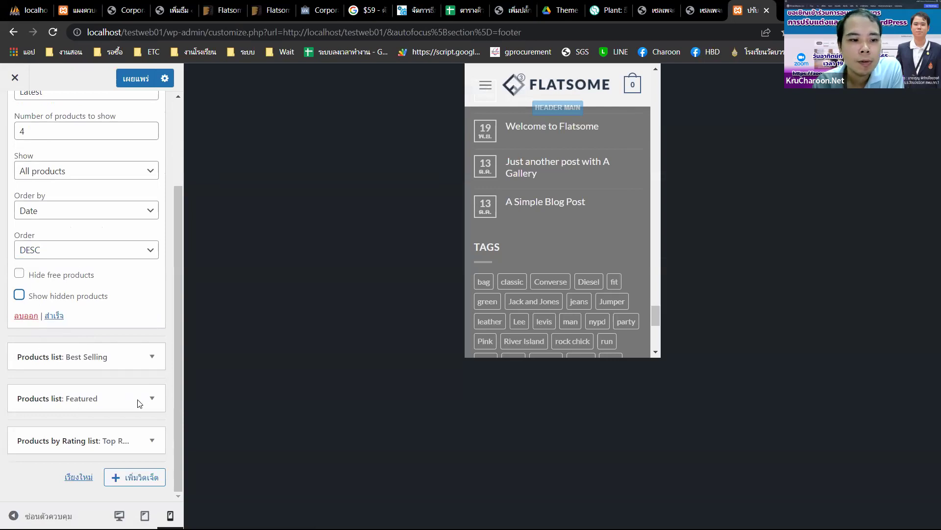
pyautogui.click(152, 357)
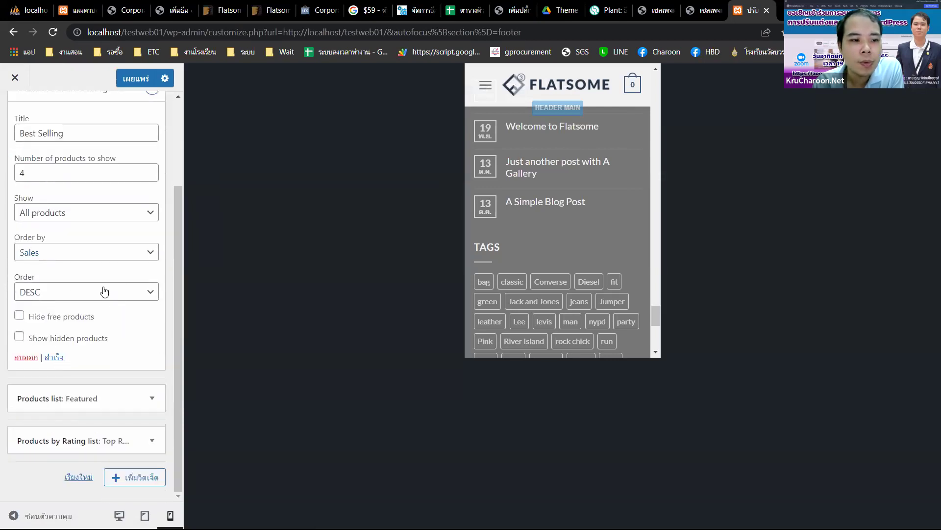
pyautogui.scroll(3, 96, 311)
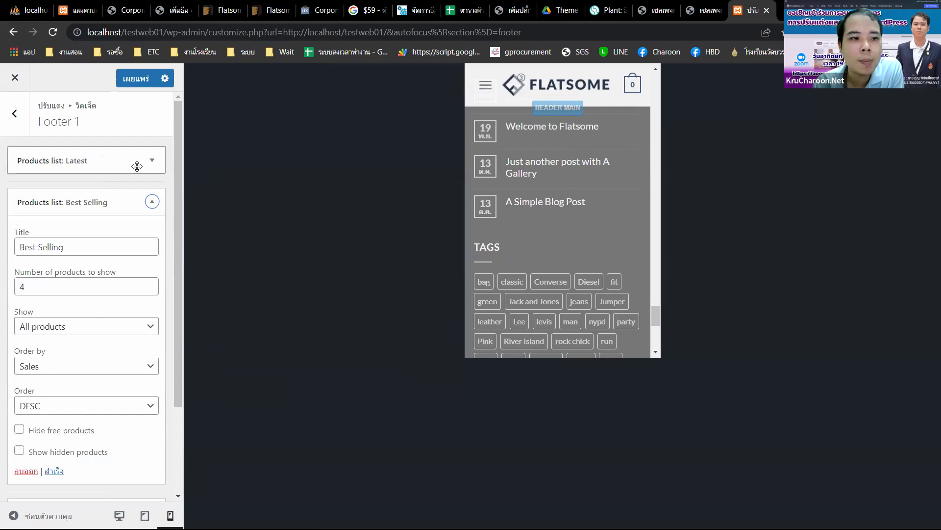
pyautogui.click(153, 164)
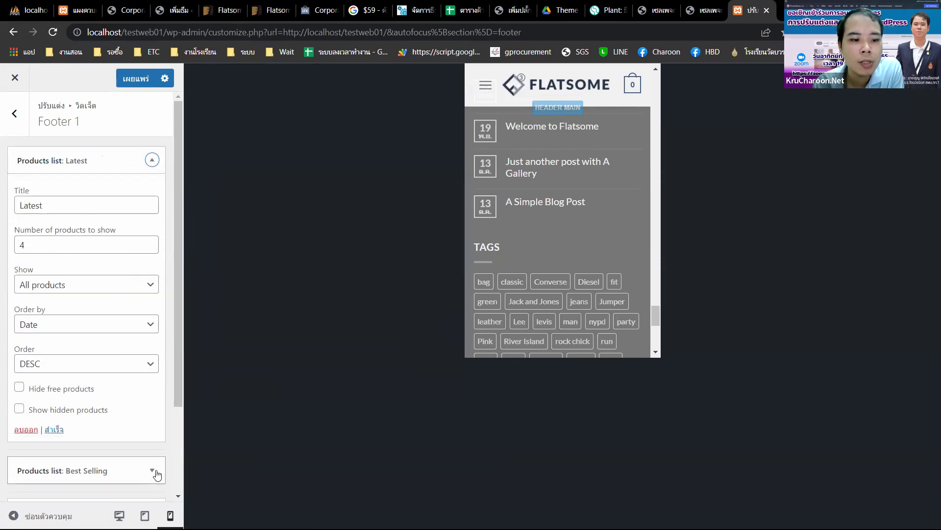
pyautogui.click(152, 160)
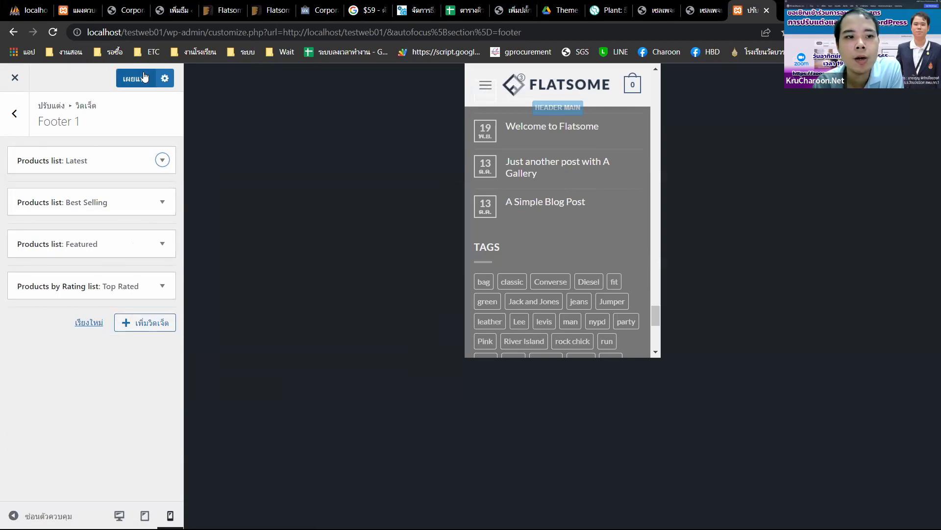
# Step: Review the Footer 2 widget area's widgets, then back out to the main Customizer menu
pyautogui.click(14, 113)
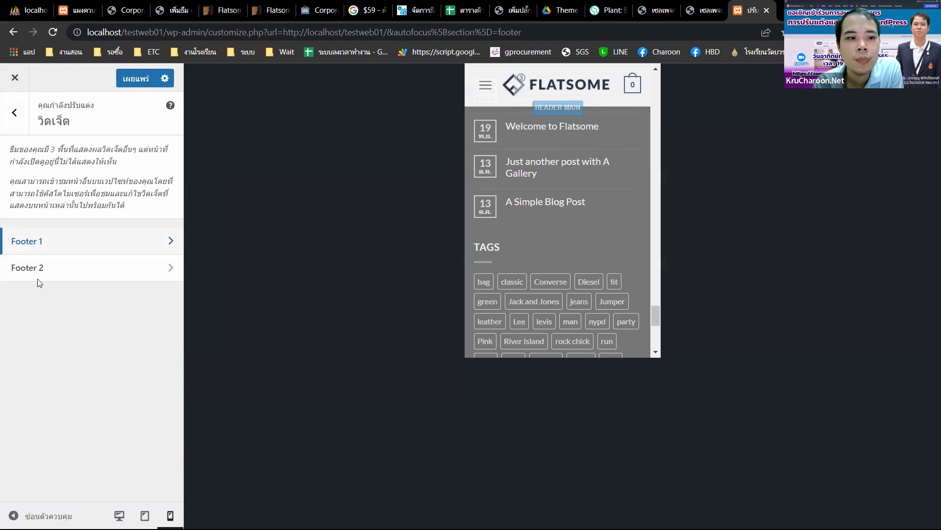
pyautogui.click(71, 275)
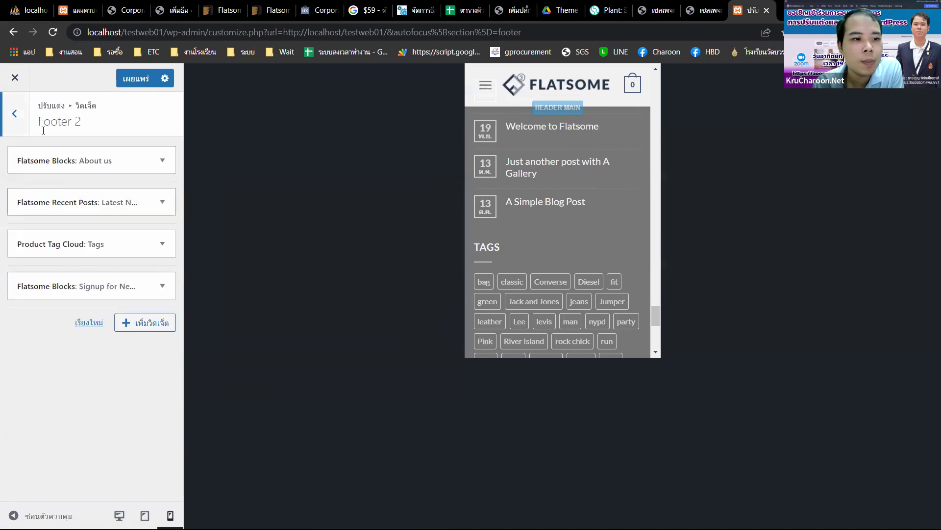
pyautogui.click(13, 114)
pyautogui.scroll(-5, 473, 330)
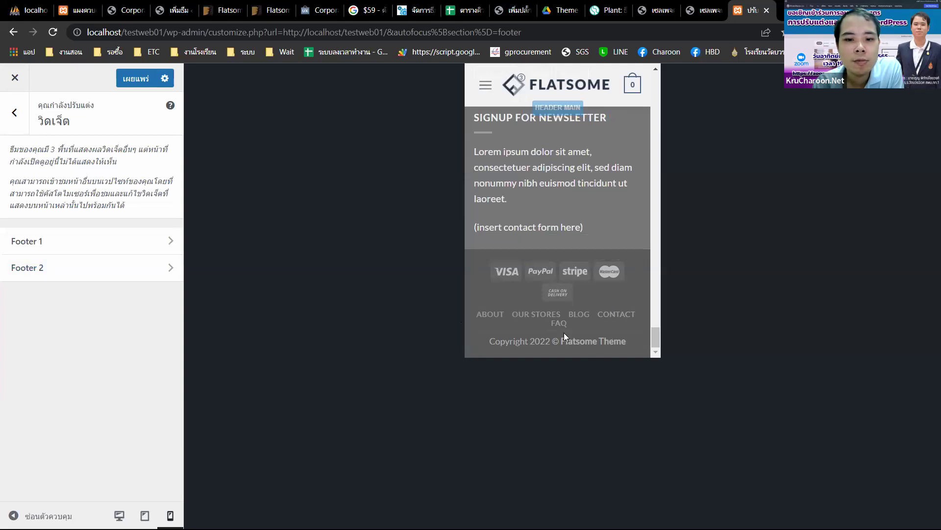
pyautogui.click(14, 116)
pyautogui.scroll(-1, 126, 333)
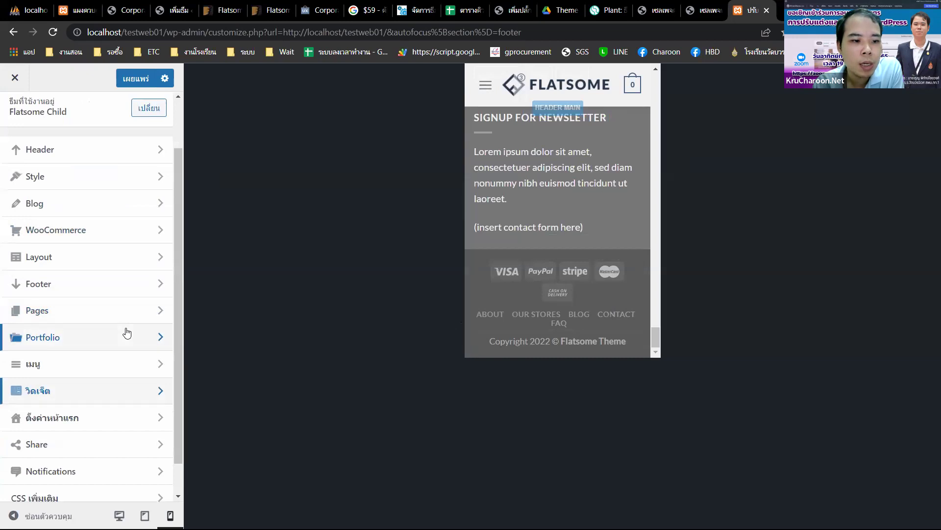
# Step: Open the Footer settings and start editing the Bottom Text - Primary copyright field
pyautogui.click(117, 284)
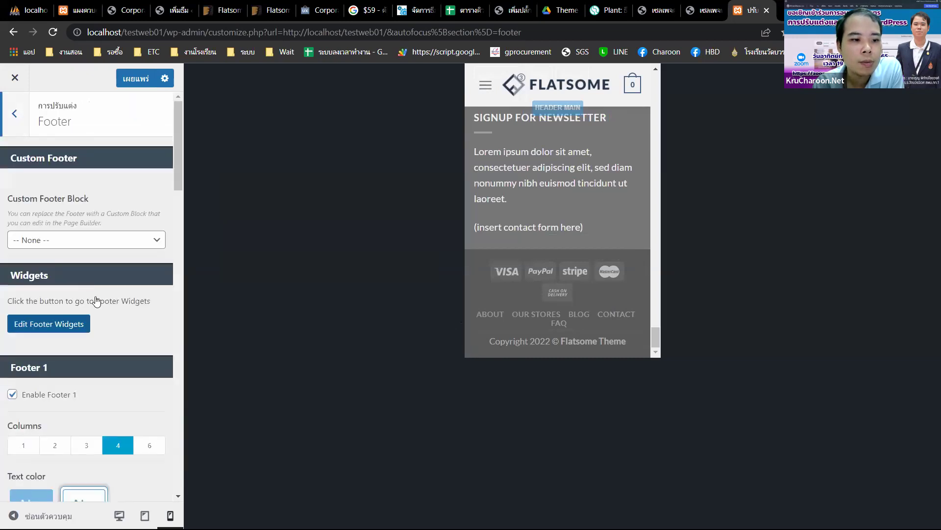
pyautogui.scroll(-10, 118, 311)
pyautogui.scroll(3, 131, 302)
pyautogui.scroll(-4, 131, 302)
pyautogui.scroll(-7, 110, 372)
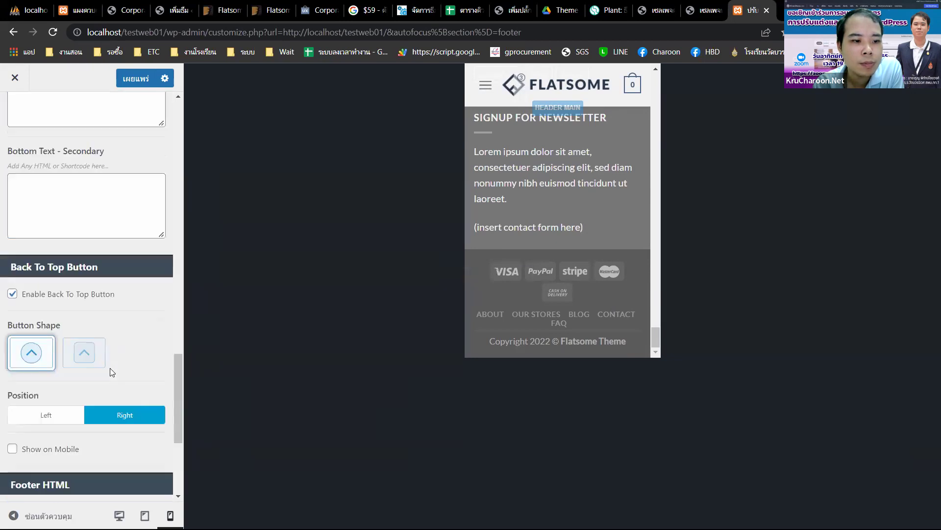
pyautogui.scroll(4, 112, 373)
pyautogui.click(62, 262)
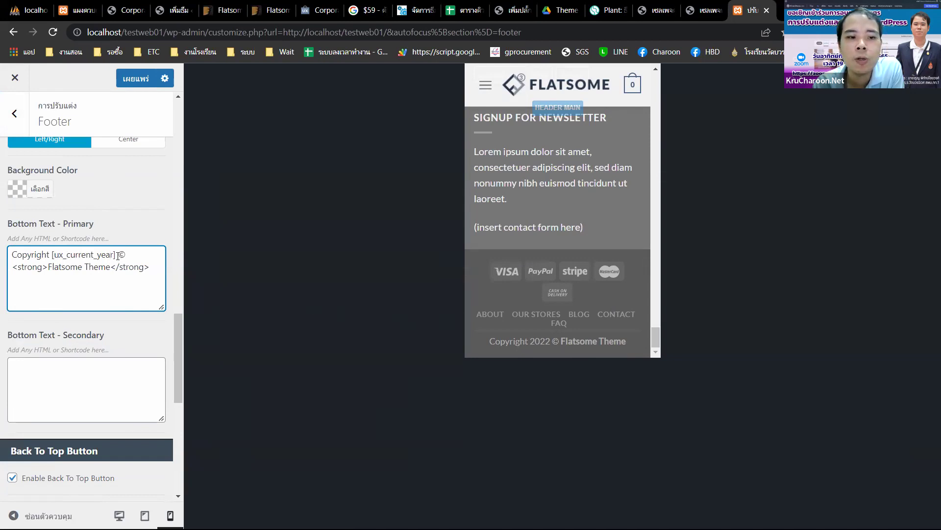
# Step: Replace 'Flatsome Theme' in the copyright line with the owner's full name and publish
pyautogui.moveTo(116, 254); pyautogui.dragTo(49, 248)
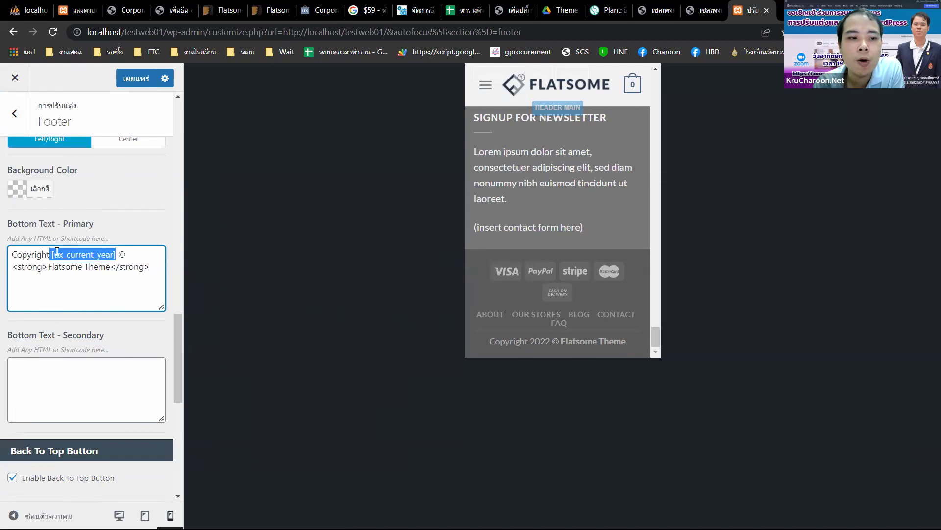
pyautogui.click(82, 265)
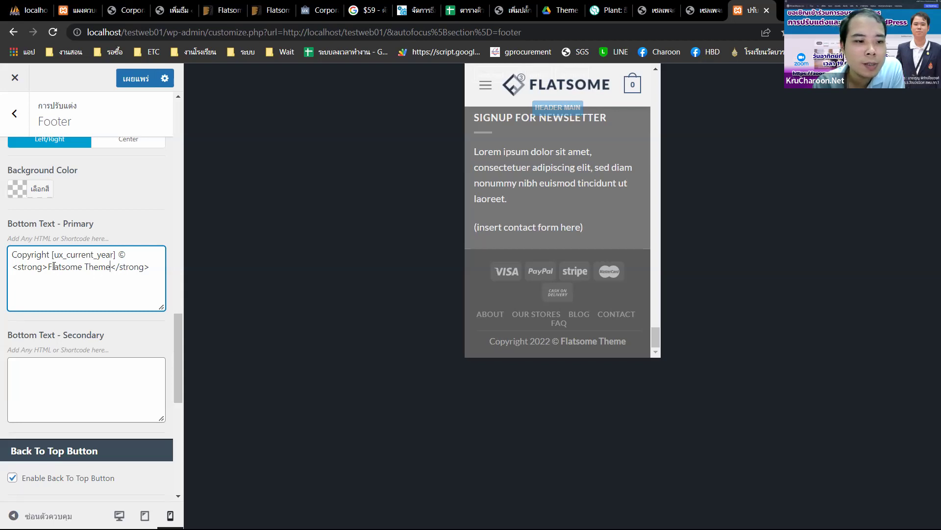
pyautogui.moveTo(50, 265); pyautogui.dragTo(115, 275)
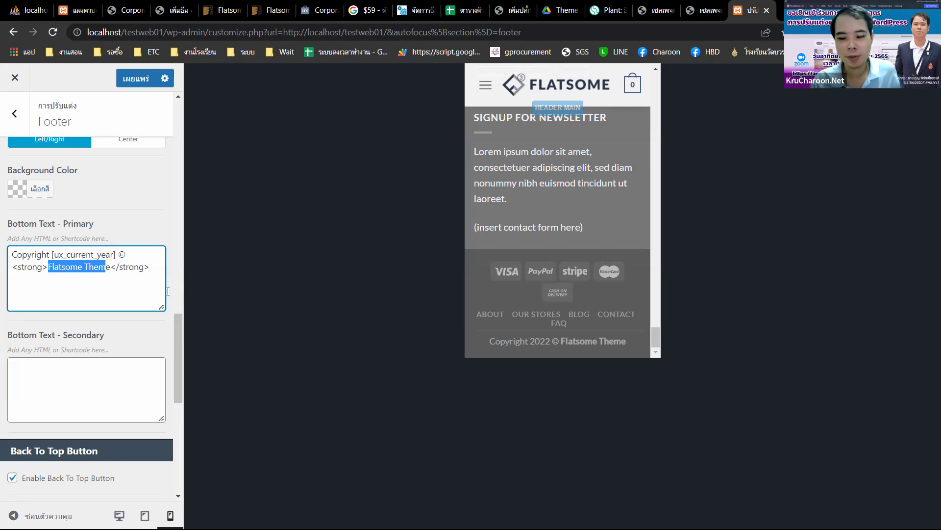
pyautogui.press('BackSpace')
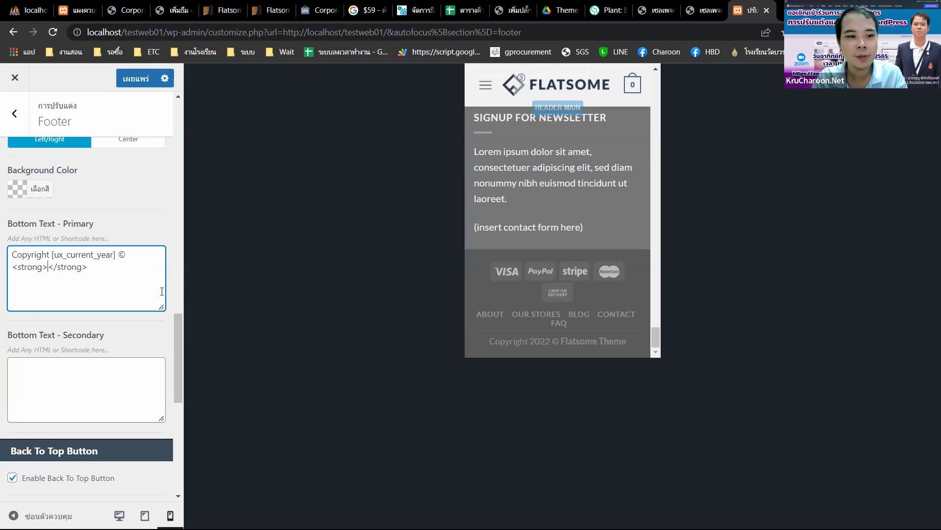
pyautogui.write('Charoon')
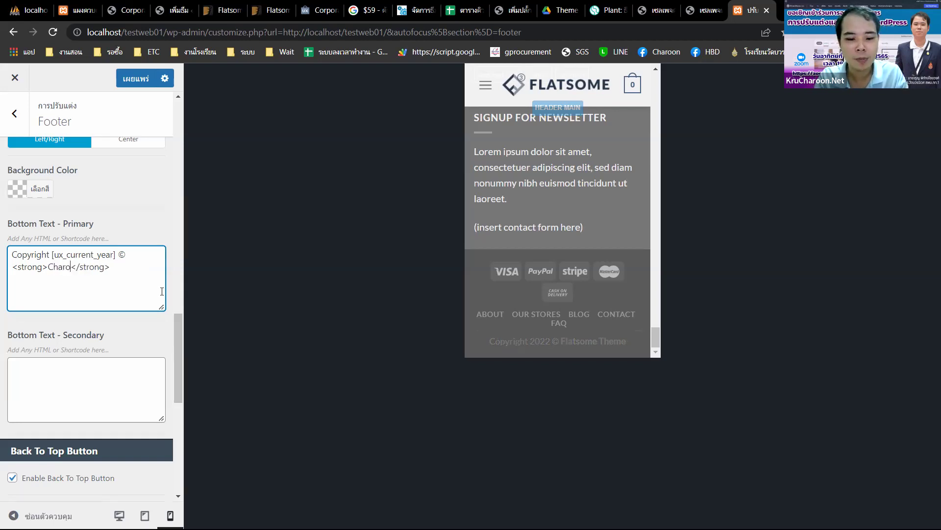
pyautogui.write(' Pitakch')
pyautogui.write('yawong')
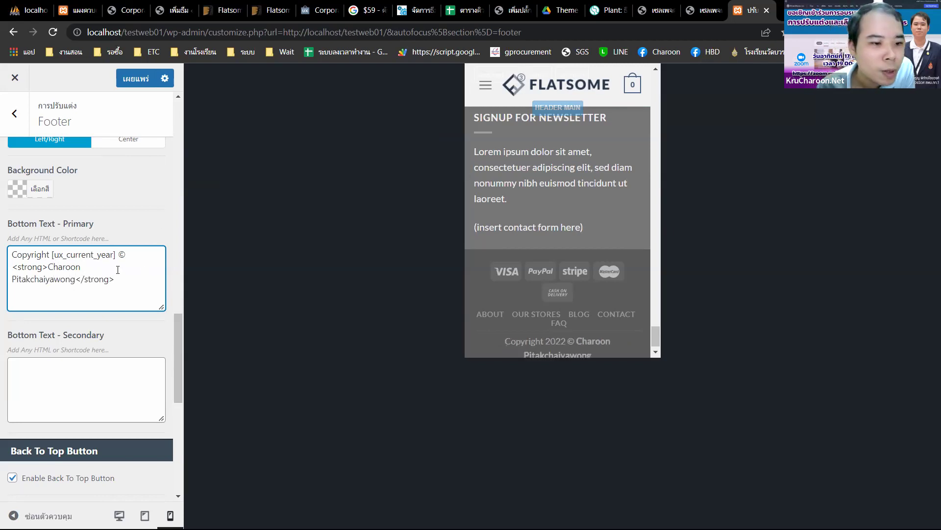
pyautogui.scroll(-3, 126, 273)
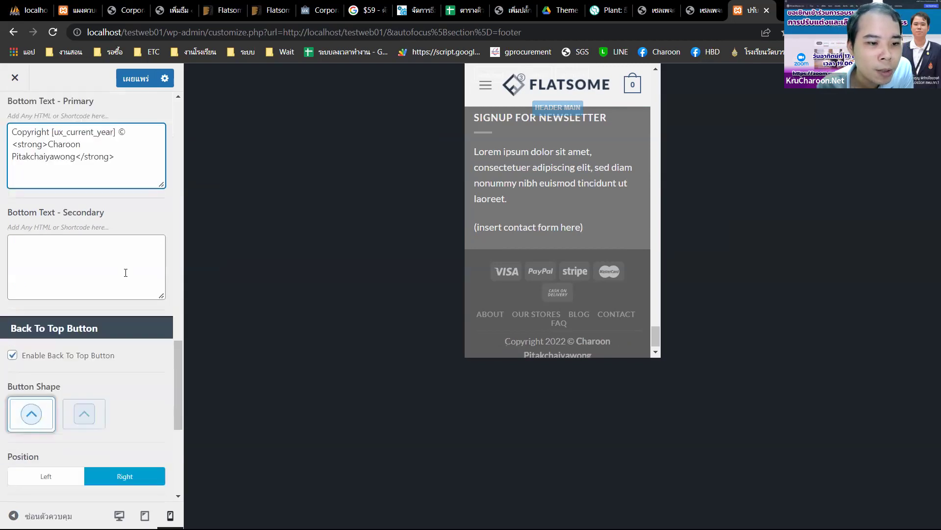
pyautogui.click(136, 80)
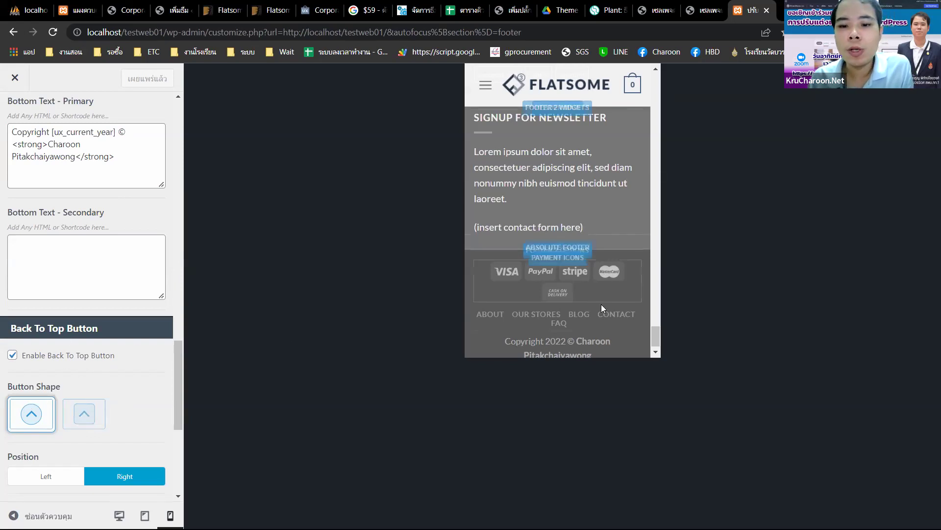
# Step: Tick Show on Mobile for the Back To Top Button
pyautogui.scroll(-1, 601, 305)
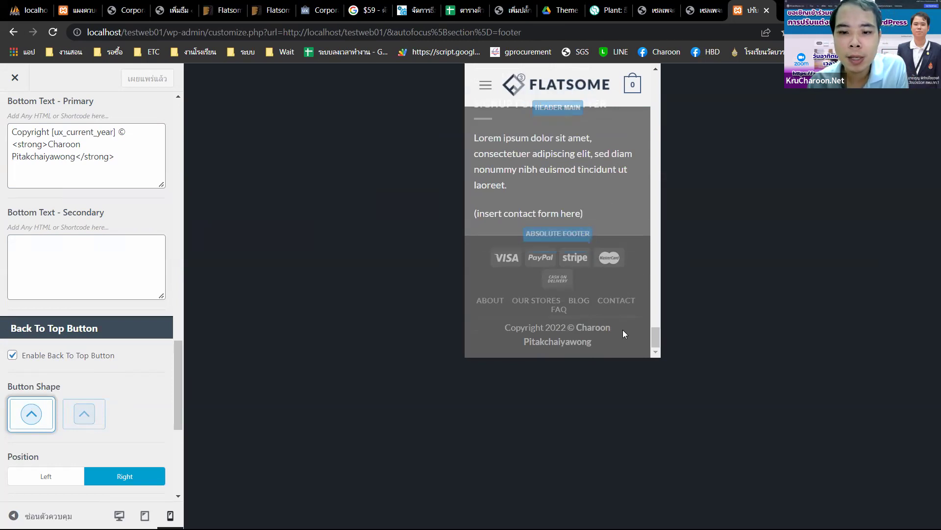
pyautogui.scroll(-1, 120, 410)
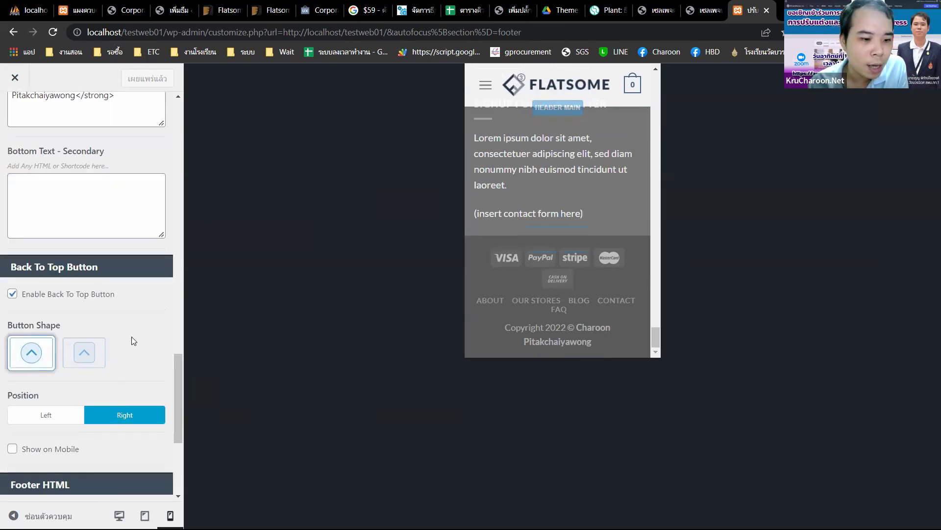
pyautogui.scroll(-2, 81, 395)
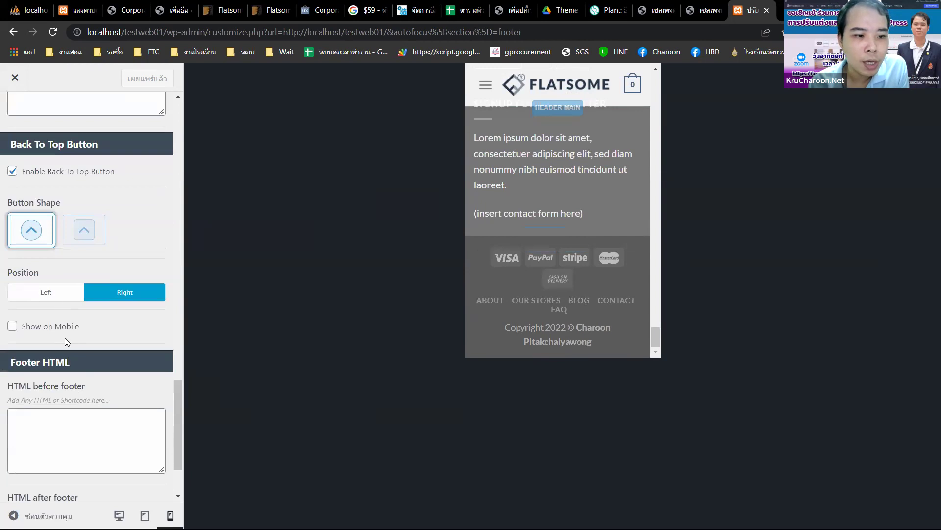
pyautogui.click(13, 326)
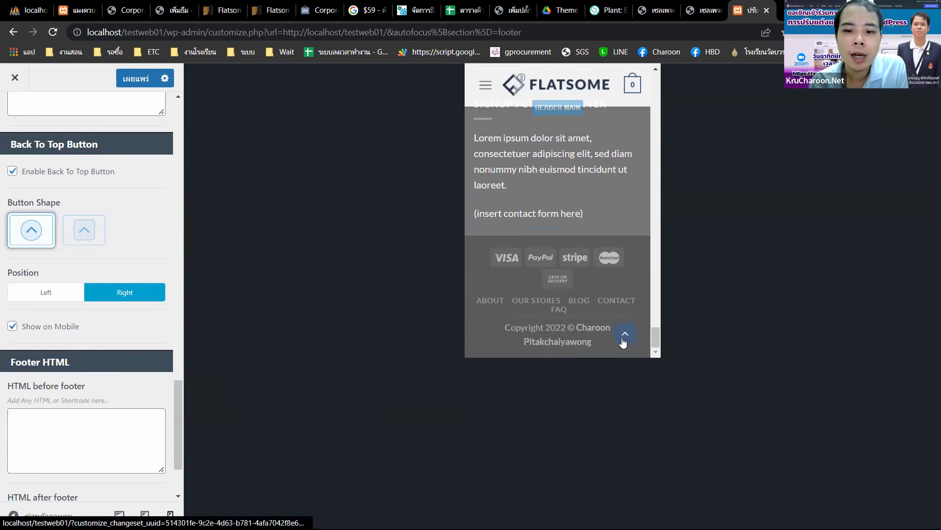
# Step: Test the back-to-top button in the mobile preview, confirming it returns to the page top
pyautogui.click(624, 335)
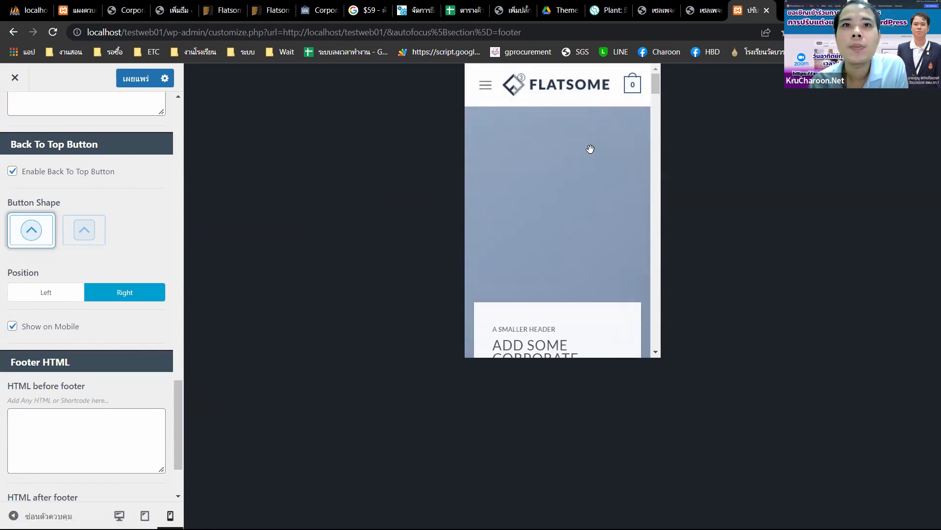
pyautogui.scroll(-6, 591, 149)
pyautogui.scroll(4, 617, 91)
pyautogui.moveTo(655, 91)
pyautogui.mouseDown()
pyautogui.moveTo(637, 268)
pyautogui.moveTo(665, 151)
pyautogui.moveTo(646, 80)
pyautogui.mouseUp()
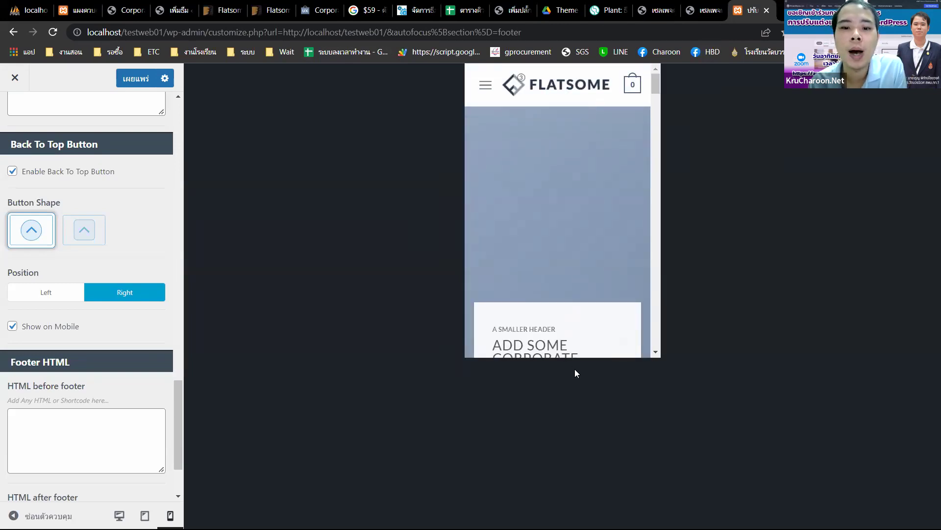
pyautogui.moveTo(658, 85)
pyautogui.mouseDown()
pyautogui.moveTo(658, 289)
pyautogui.moveTo(647, 81)
pyautogui.mouseUp()
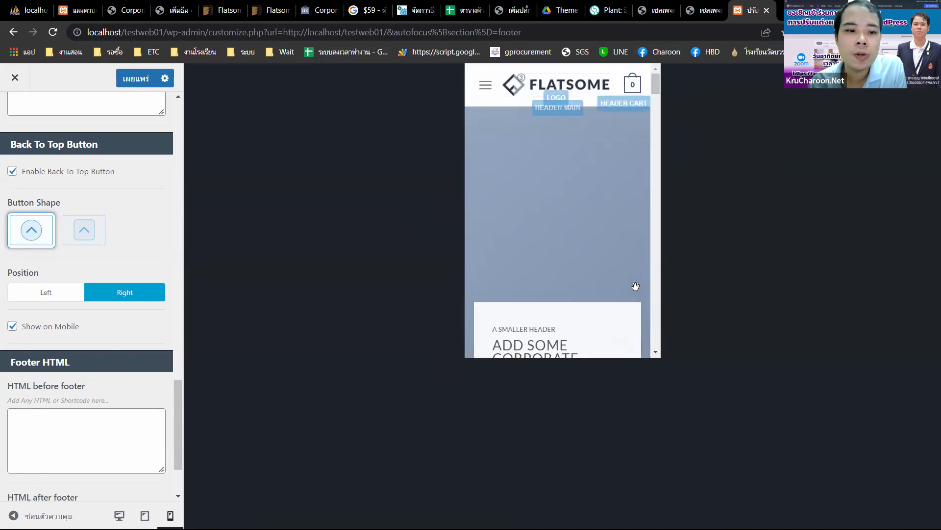
pyautogui.moveTo(655, 85); pyautogui.dragTo(638, 353)
pyautogui.click(626, 333)
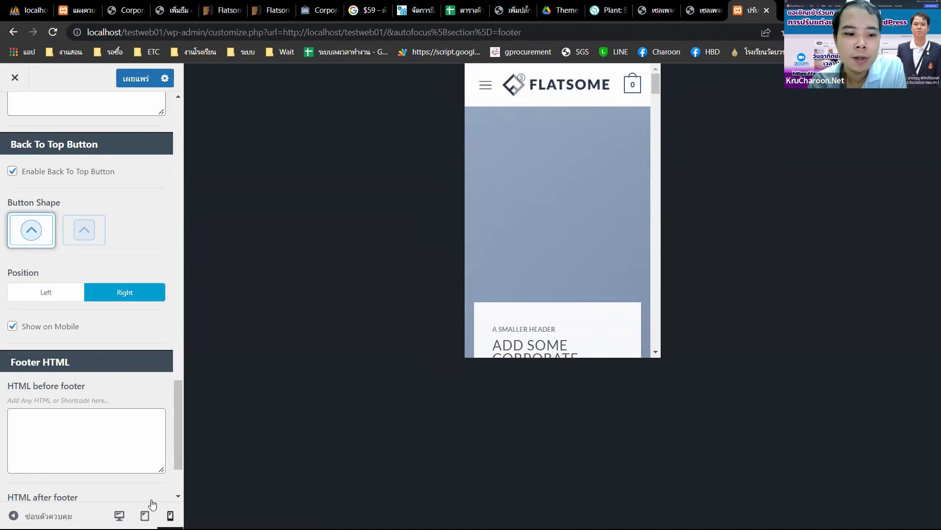
# Step: Test the back-to-top button with the preview at tablet width
pyautogui.click(145, 515)
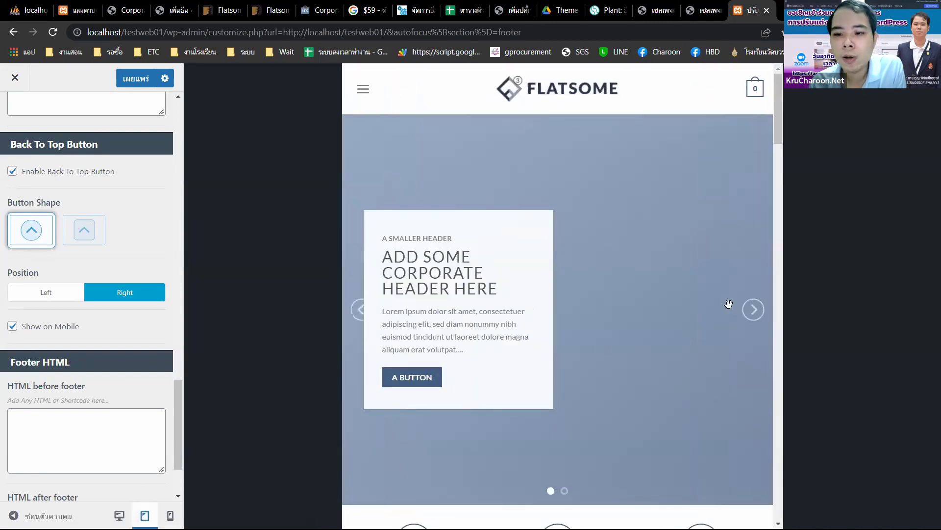
pyautogui.moveTo(779, 143); pyautogui.dragTo(778, 490)
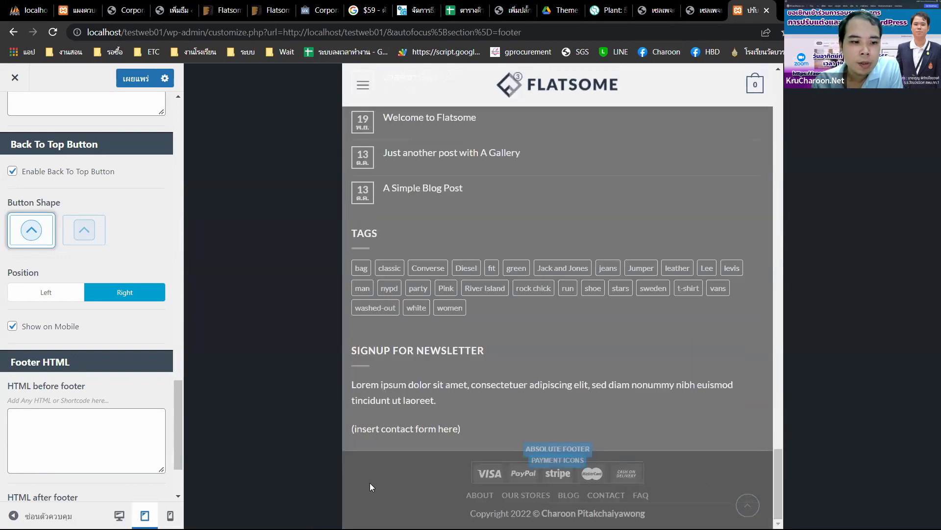
pyautogui.click(747, 509)
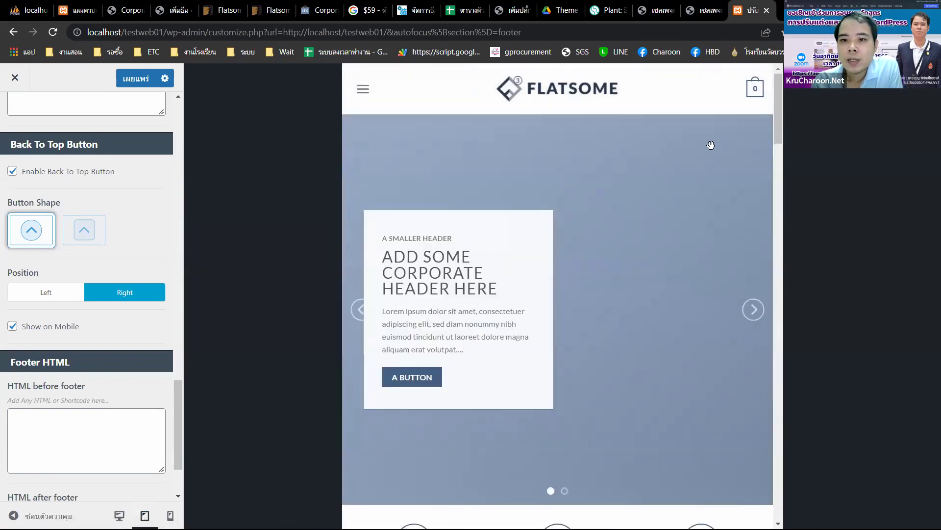
# Step: Test back-to-top at full desktop width, then set the button's Position to Left
pyautogui.click(120, 515)
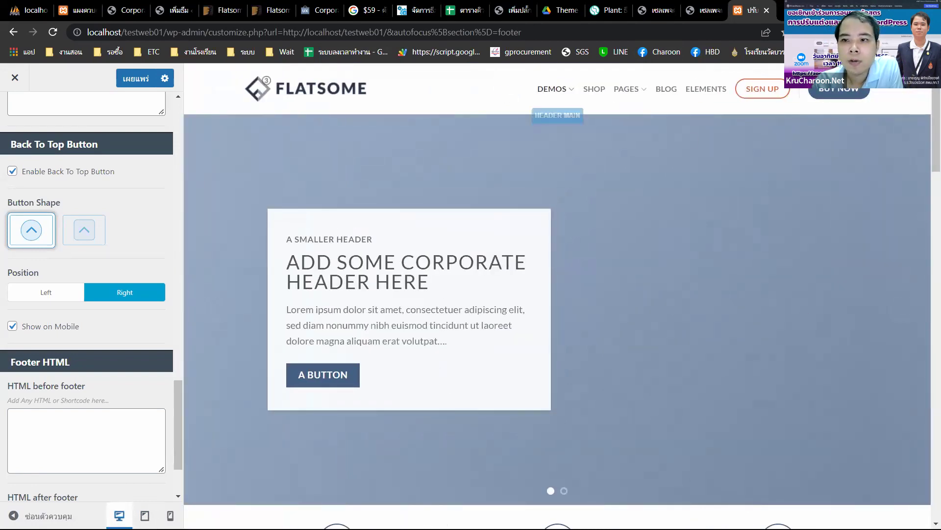
pyautogui.scroll(-15, 905, 309)
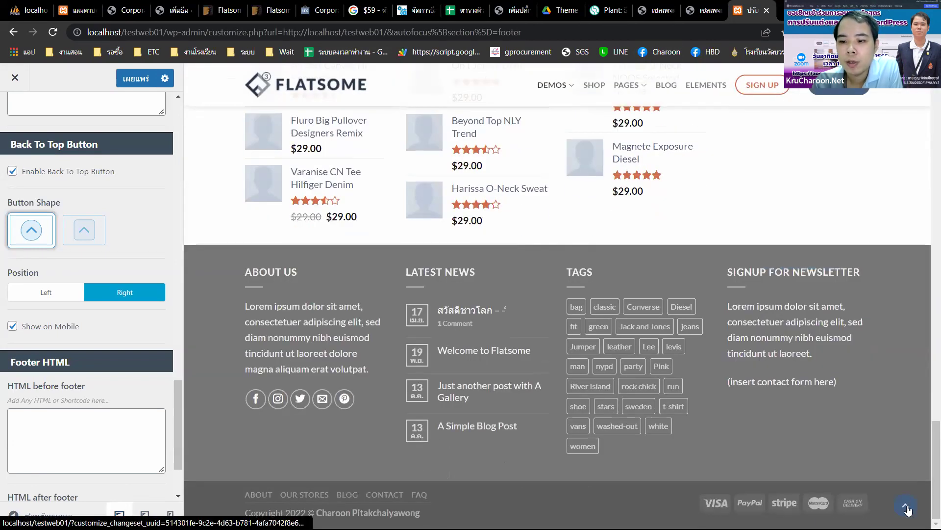
pyautogui.click(905, 506)
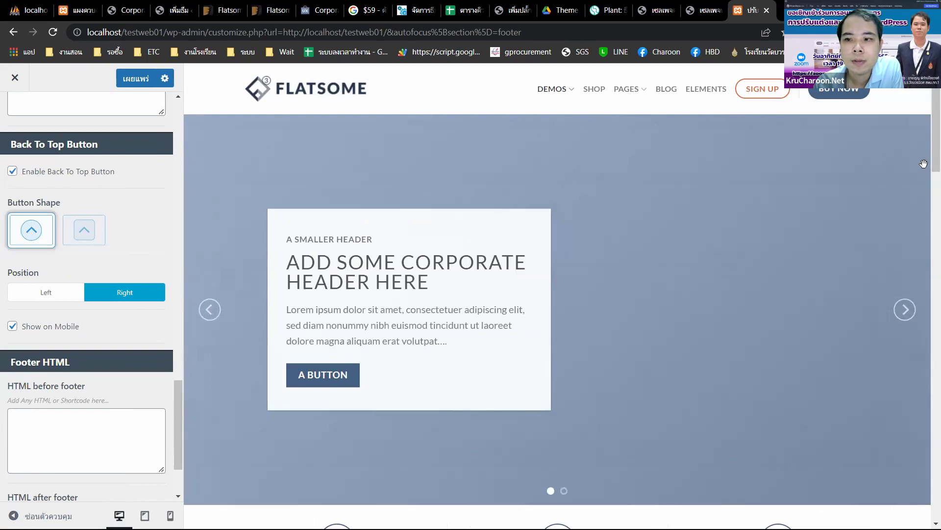
pyautogui.moveTo(934, 162); pyautogui.dragTo(934, 490)
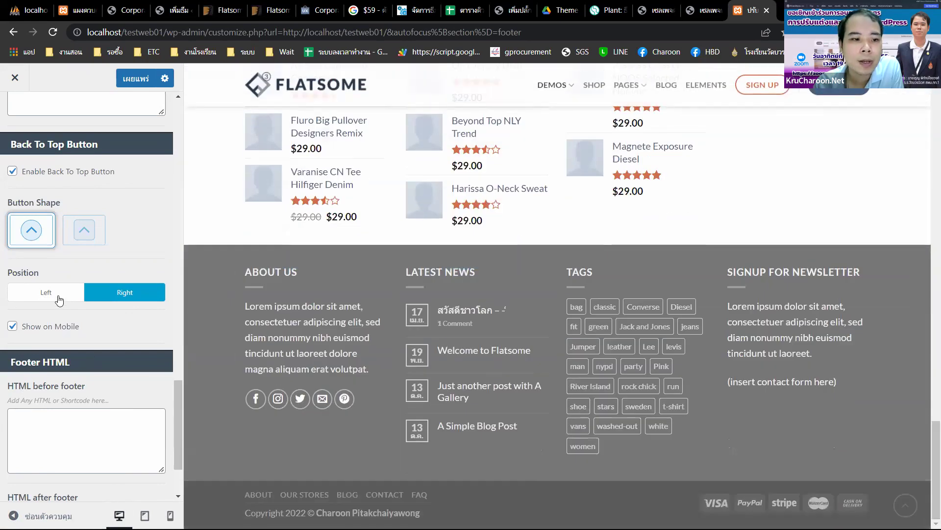
pyautogui.click(58, 298)
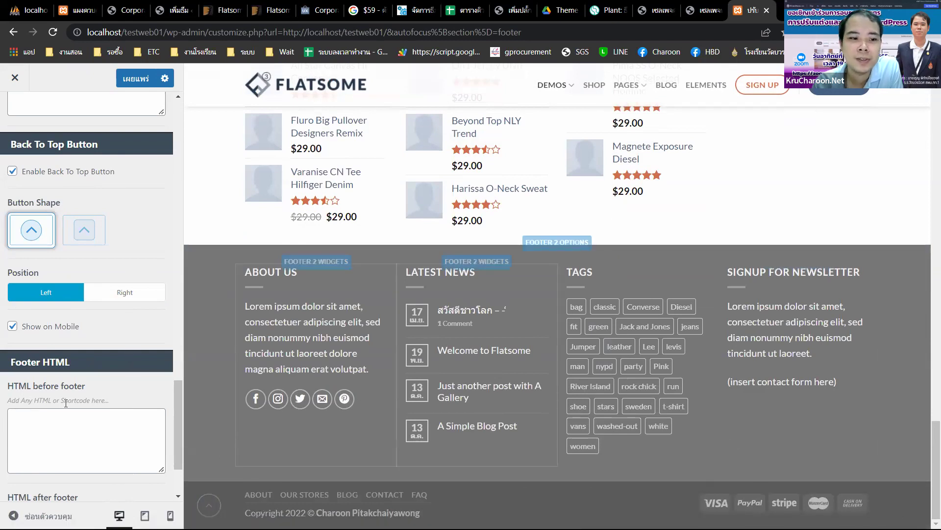
# Step: Set the Back To Top Button Position back to Right
pyautogui.click(132, 294)
pyautogui.scroll(-2, 132, 294)
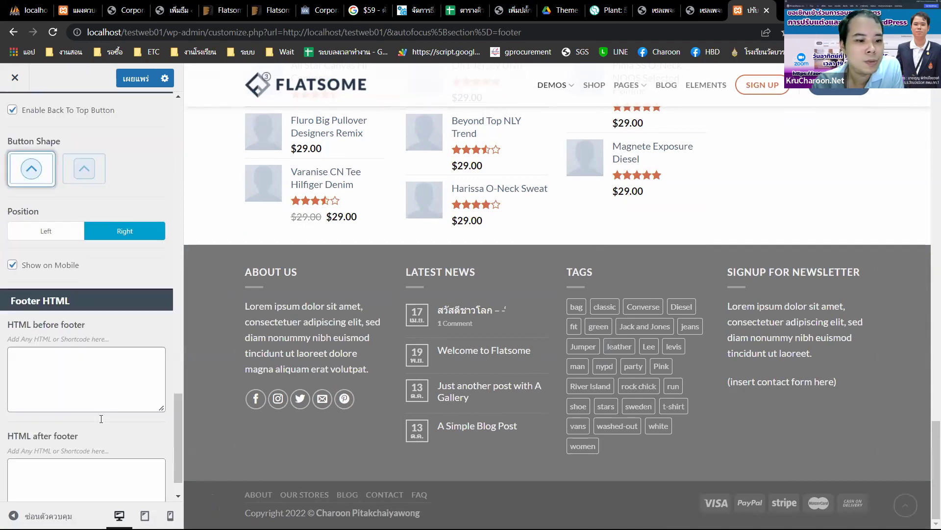
pyautogui.scroll(6, 104, 426)
pyautogui.scroll(10, 104, 425)
pyautogui.scroll(-3, 104, 426)
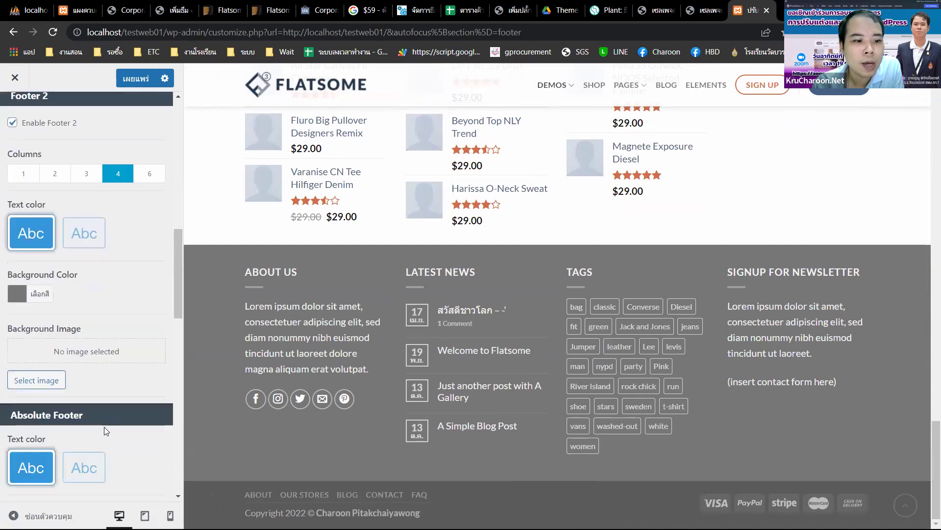
pyautogui.scroll(3, 105, 427)
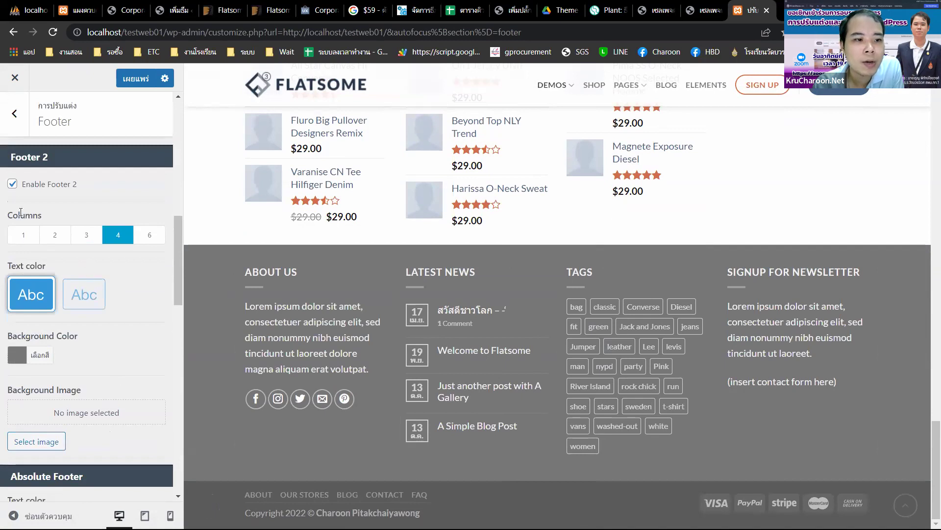
pyautogui.scroll(3, 54, 233)
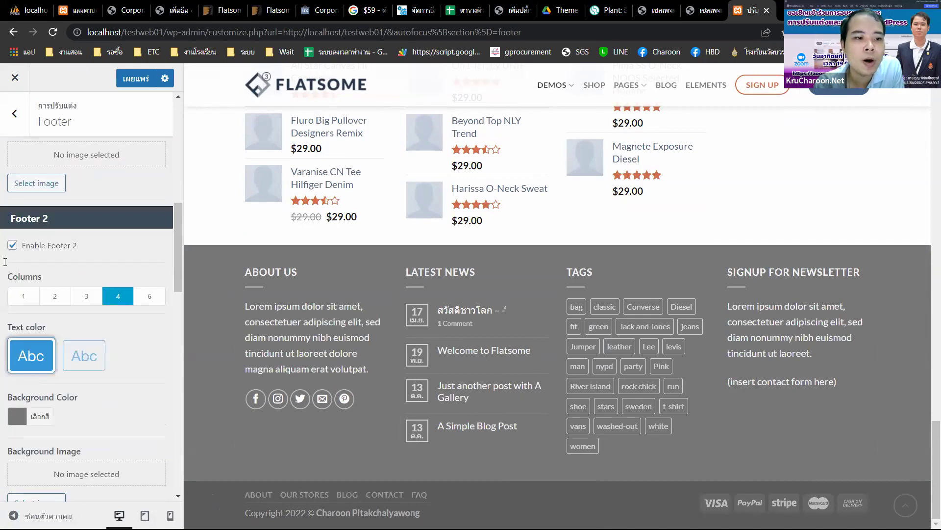
pyautogui.scroll(9, 34, 277)
pyautogui.scroll(-1, 33, 282)
pyautogui.scroll(1, 85, 283)
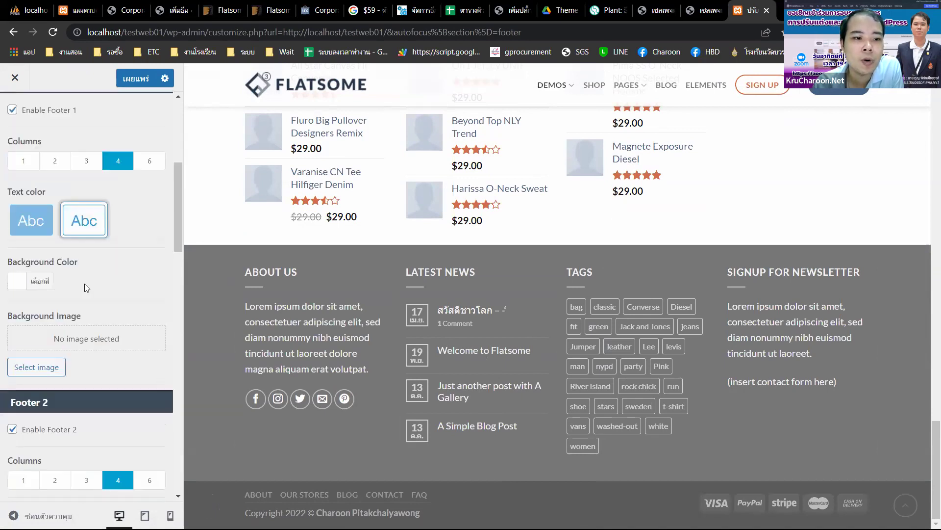
pyautogui.scroll(-4, 85, 291)
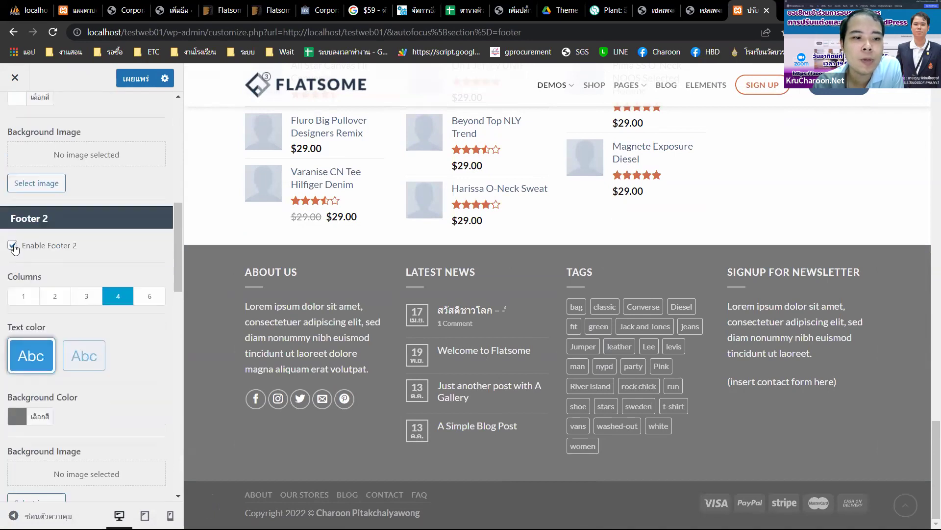
# Step: Uncheck Enable Footer 2 and Enable Footer 1, then review the remaining footer settings
pyautogui.click(12, 245)
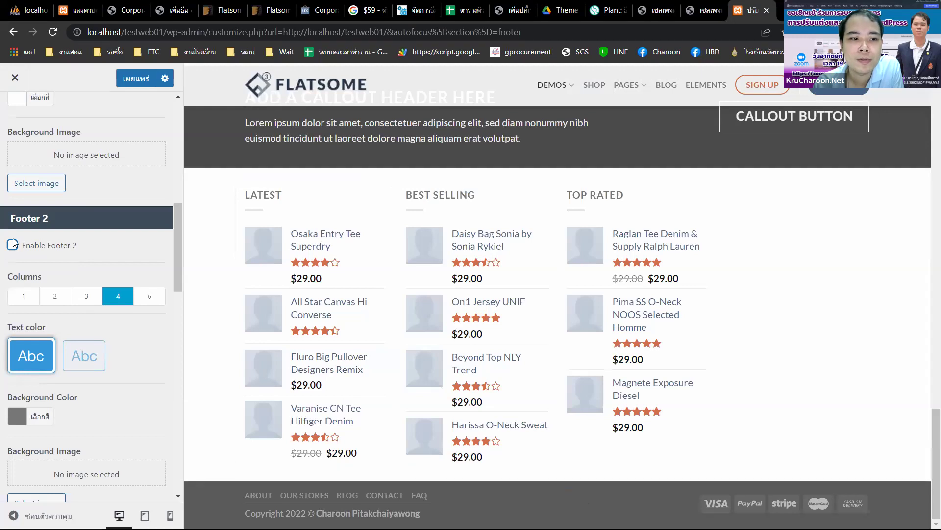
pyautogui.scroll(3, 40, 278)
pyautogui.scroll(4, 32, 241)
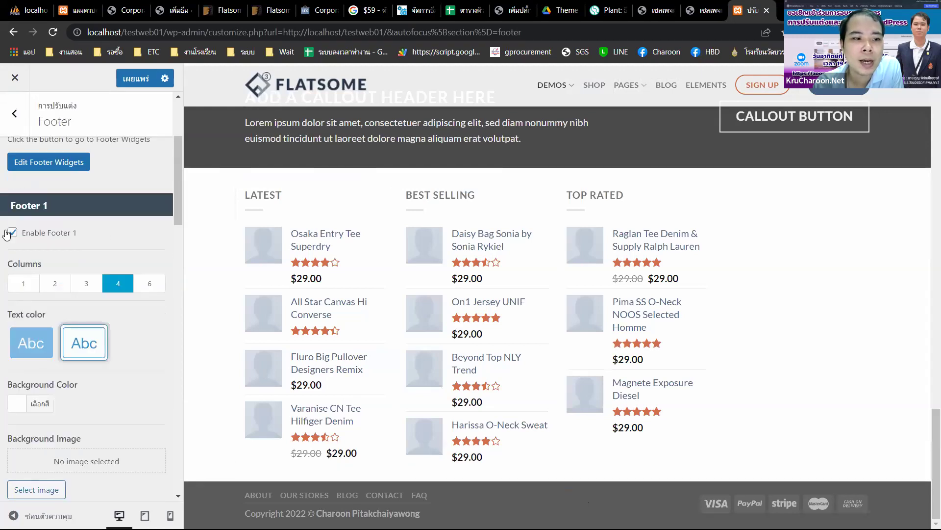
pyautogui.click(13, 233)
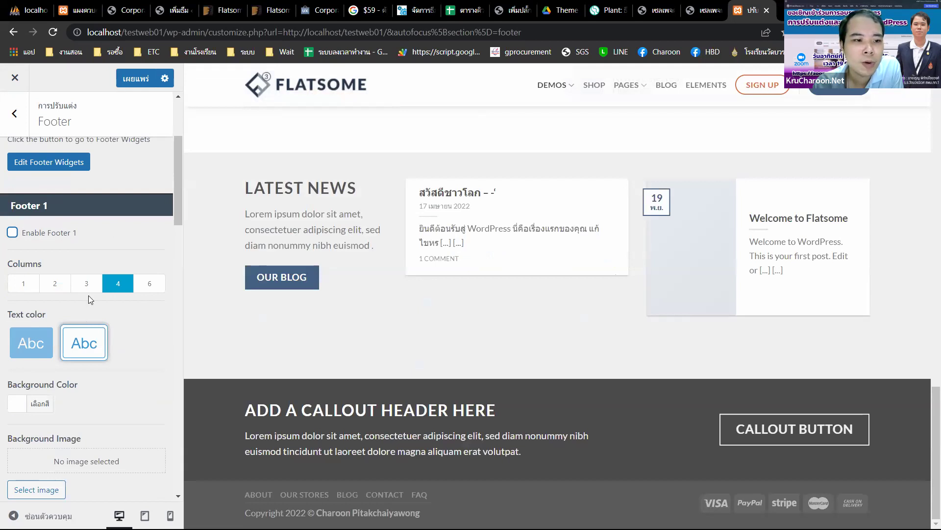
pyautogui.scroll(-12, 91, 300)
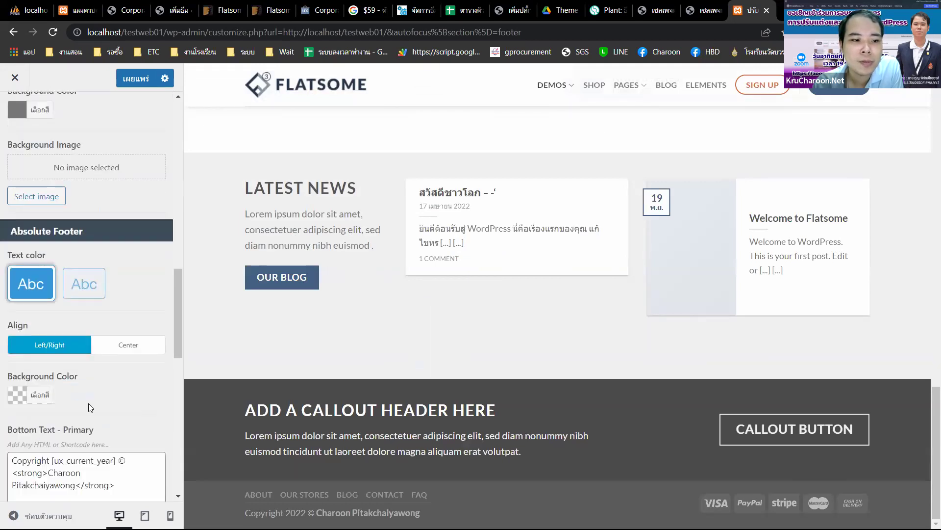
pyautogui.scroll(-4, 88, 403)
pyautogui.scroll(-1, 138, 367)
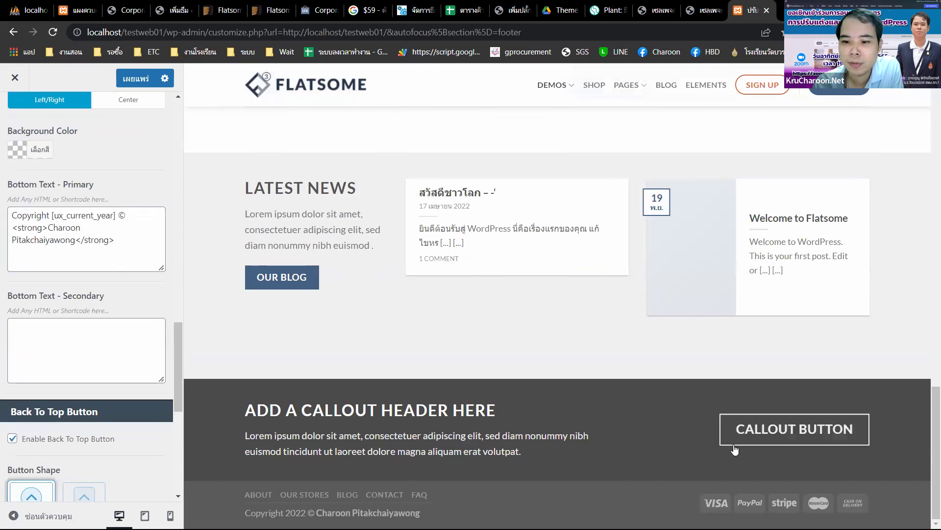
pyautogui.scroll(-6, 133, 392)
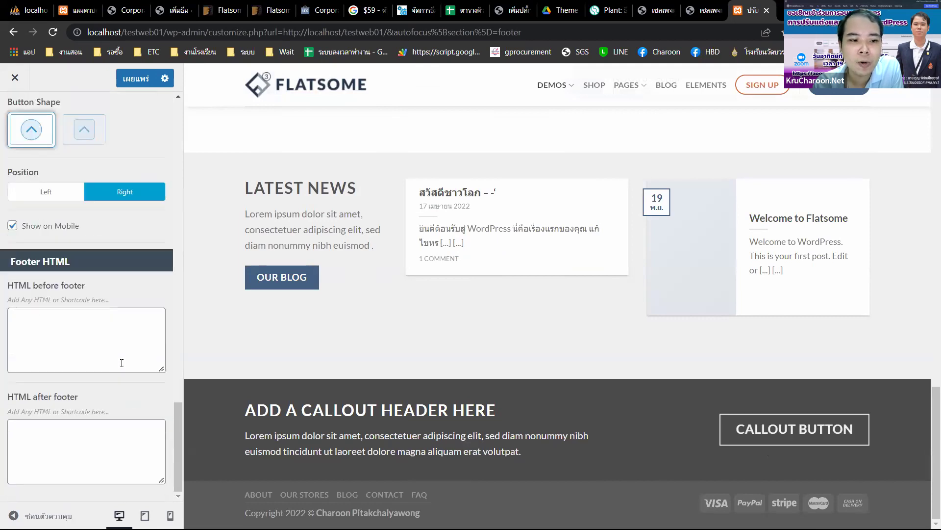
pyautogui.scroll(15, 137, 407)
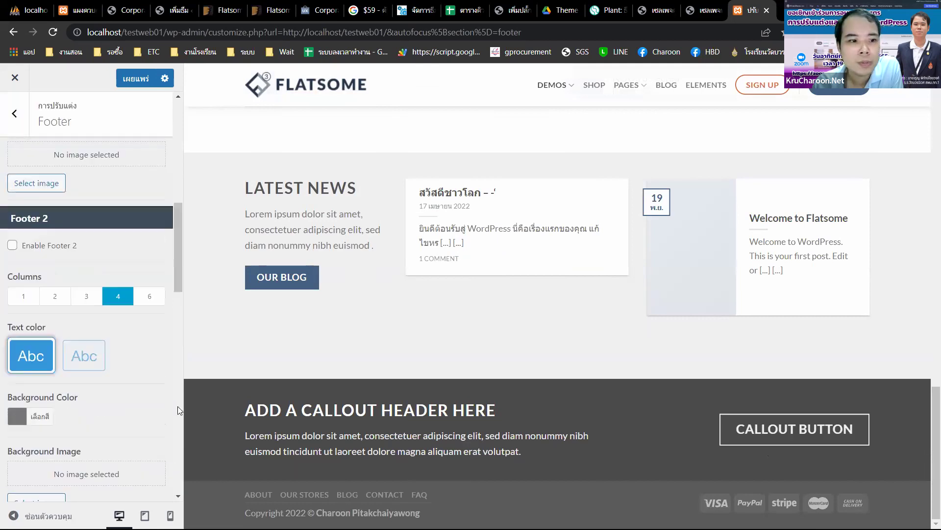
pyautogui.scroll(-2, 162, 401)
pyautogui.scroll(-2, 102, 378)
pyautogui.scroll(2, 102, 375)
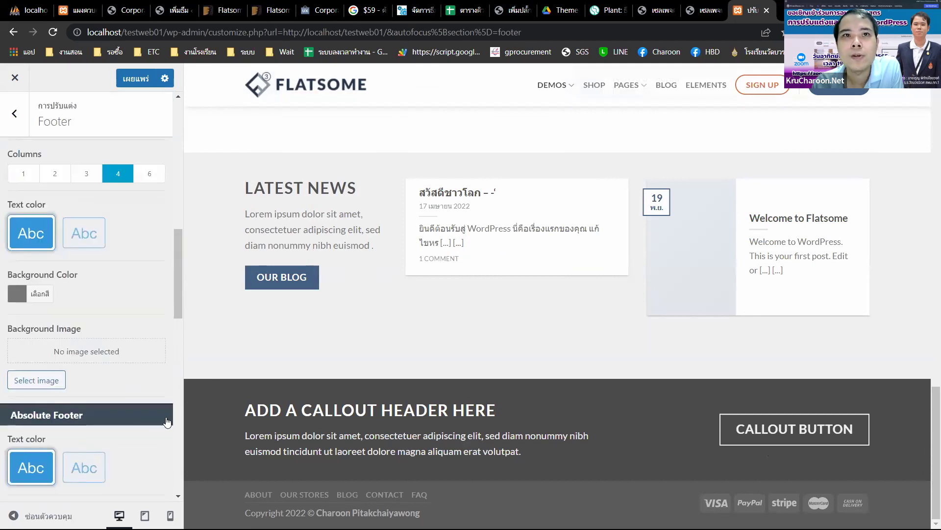
pyautogui.scroll(-9, 141, 364)
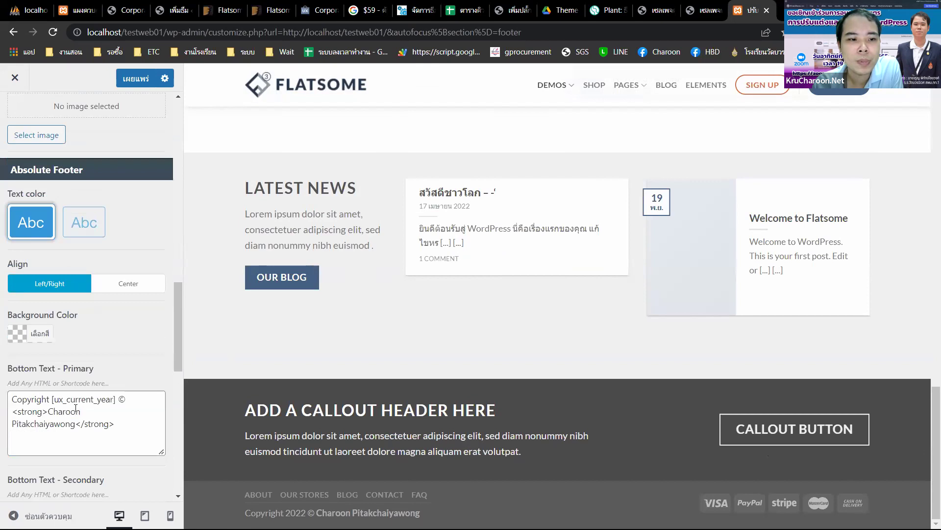
pyautogui.scroll(1, 122, 347)
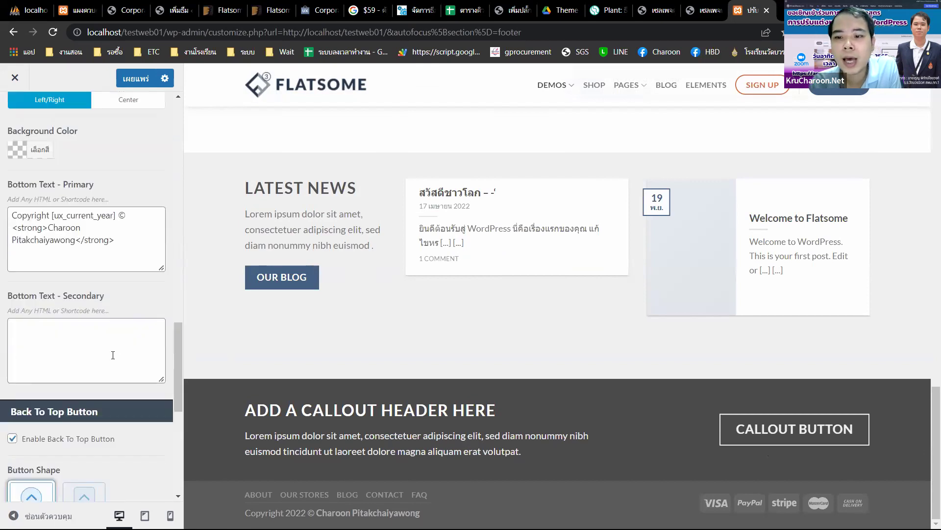
pyautogui.scroll(9, 112, 354)
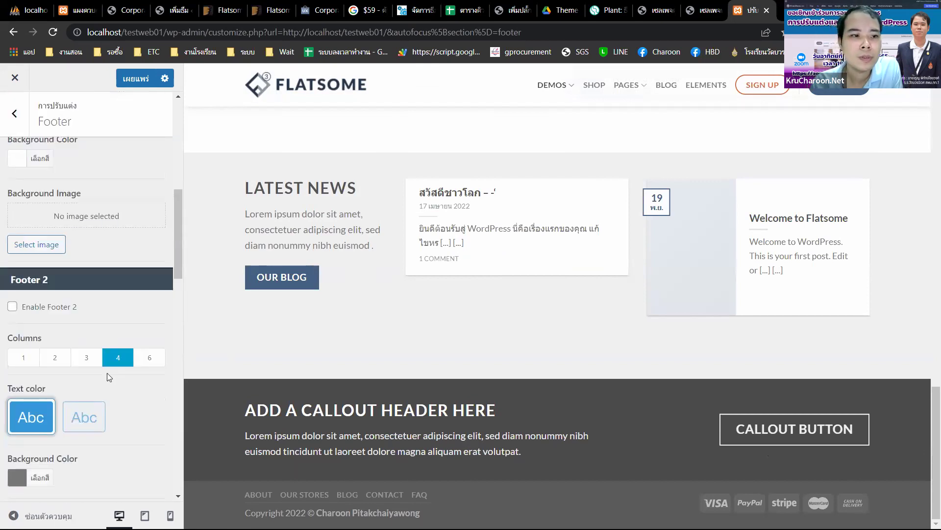
pyautogui.scroll(3, 109, 337)
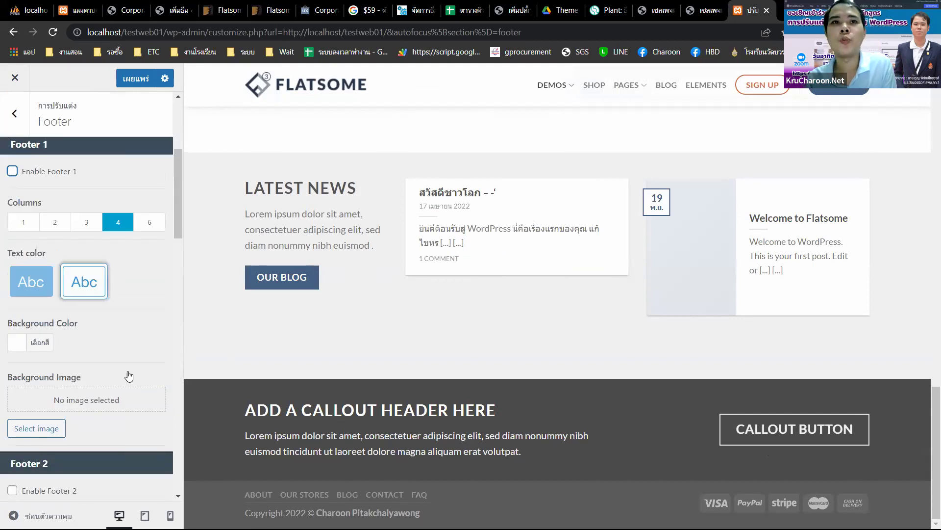
pyautogui.scroll(-12, 126, 355)
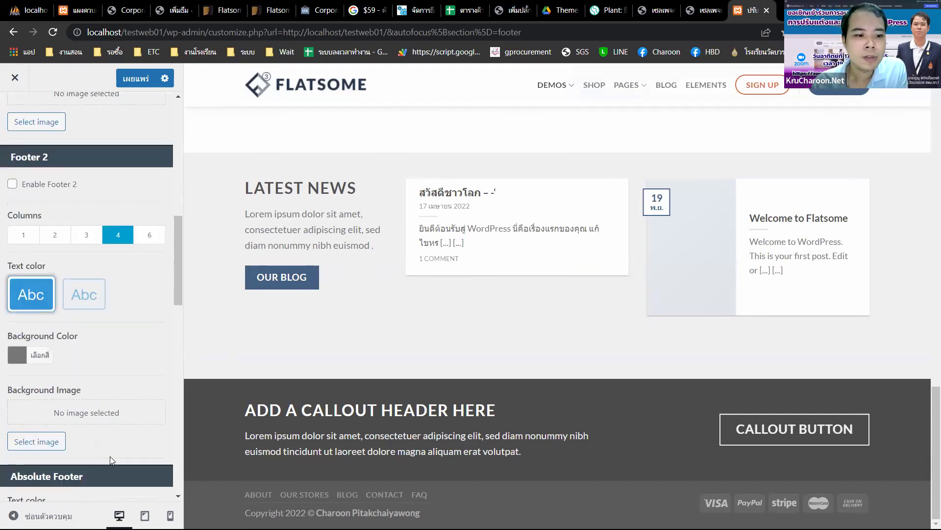
pyautogui.scroll(-2, 141, 448)
pyautogui.scroll(2, 162, 445)
pyautogui.scroll(-4, 179, 443)
pyautogui.scroll(2, 180, 443)
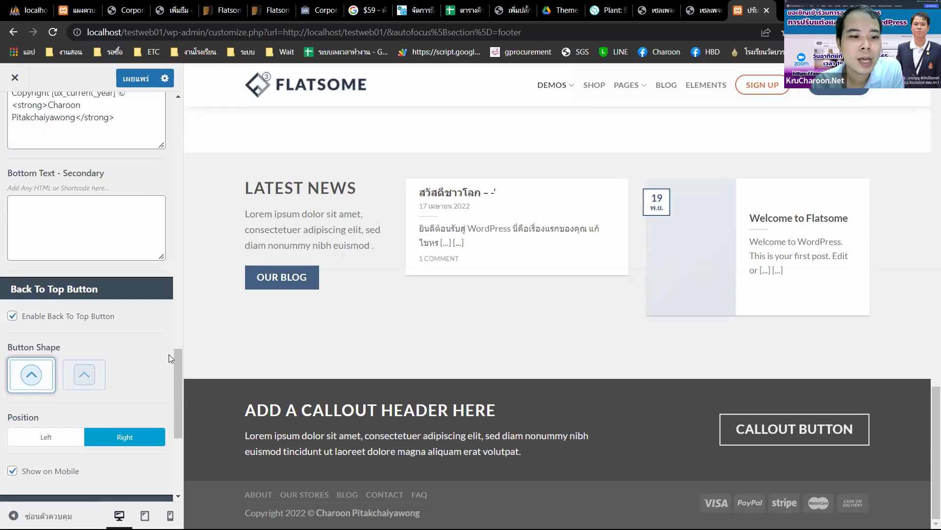
pyautogui.moveTo(174, 357); pyautogui.dragTo(221, 110)
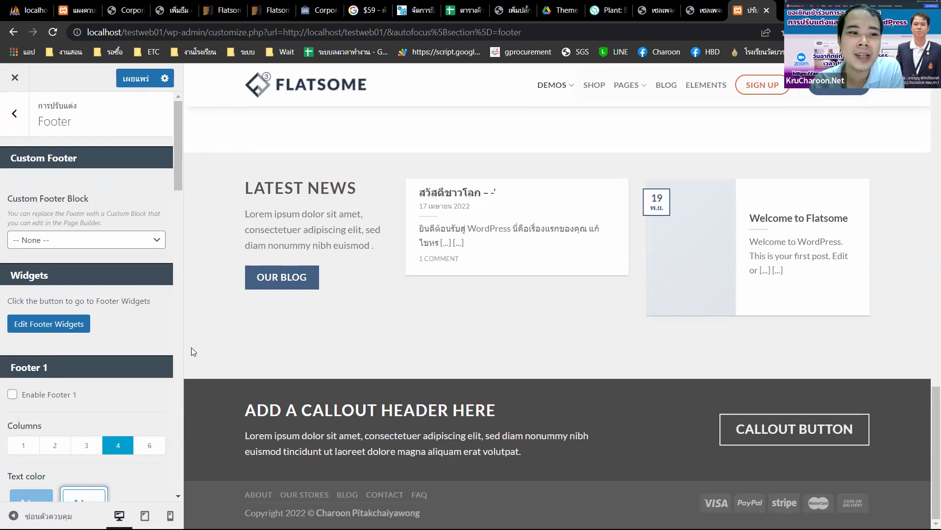
# Step: Check Enable Footer 1 and Enable Footer 2 in the Footer section
pyautogui.moveTo(177, 165)
pyautogui.mouseDown()
pyautogui.moveTo(184, 310)
pyautogui.moveTo(172, 499)
pyautogui.moveTo(197, 370)
pyautogui.moveTo(176, 147)
pyautogui.mouseUp()
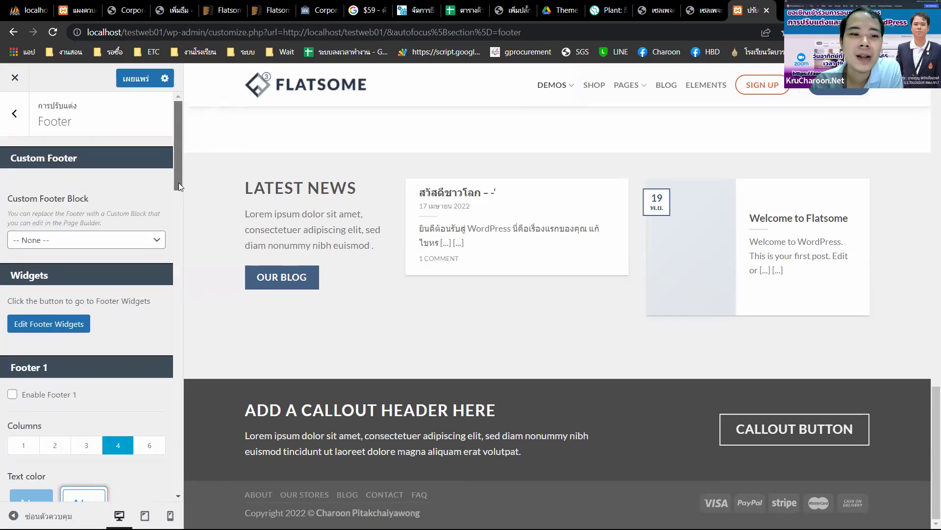
pyautogui.moveTo(179, 182); pyautogui.dragTo(176, 490)
pyautogui.moveTo(177, 441); pyautogui.dragTo(178, 132)
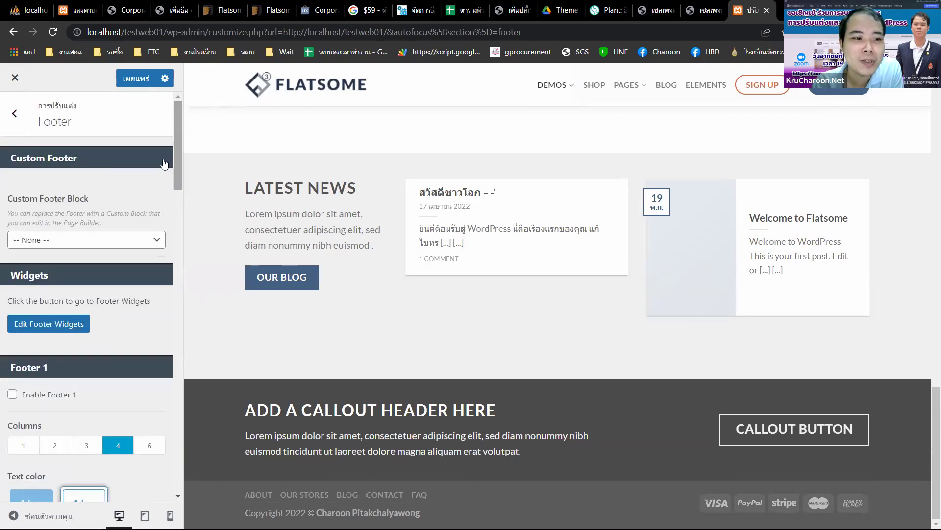
pyautogui.scroll(-4, 76, 348)
pyautogui.click(12, 211)
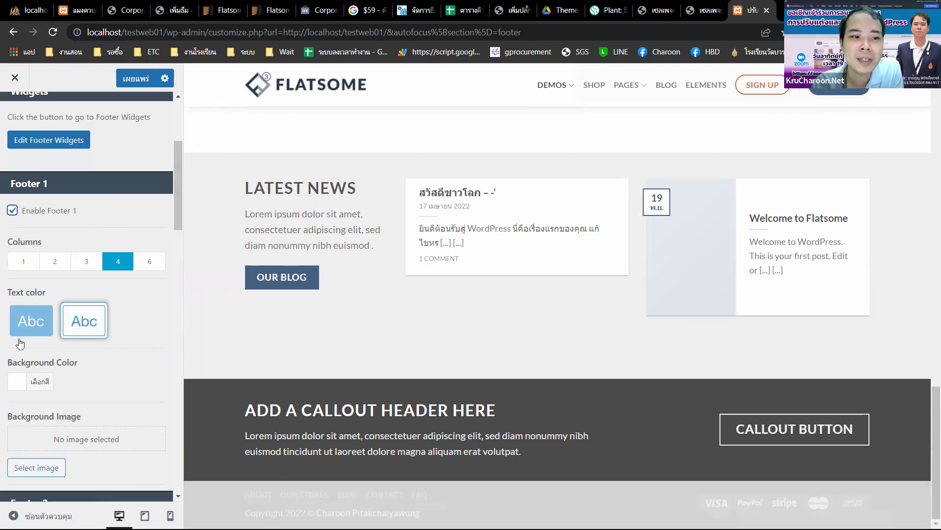
pyautogui.scroll(-3, 64, 383)
pyautogui.scroll(-1, 69, 380)
pyautogui.click(47, 347)
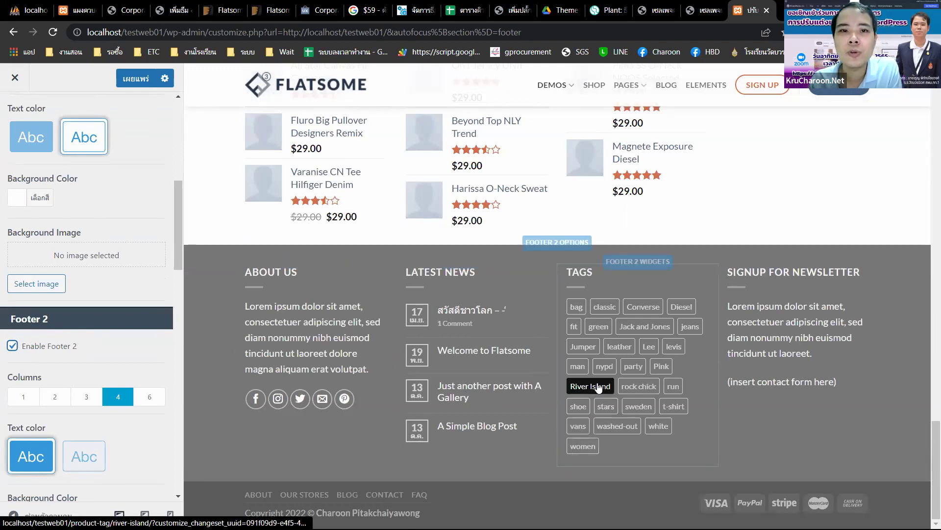
# Step: Publish the restored footer settings to the live site
pyautogui.scroll(8, 558, 361)
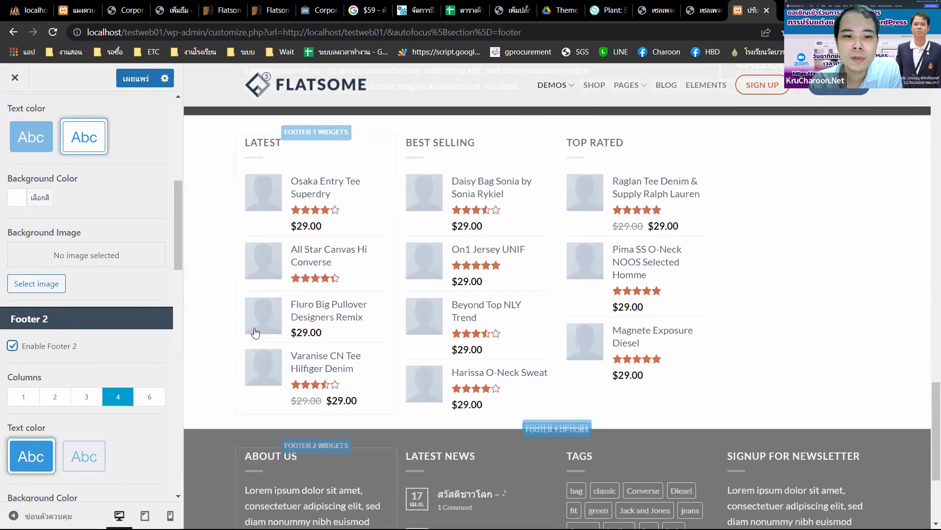
pyautogui.scroll(15, 558, 361)
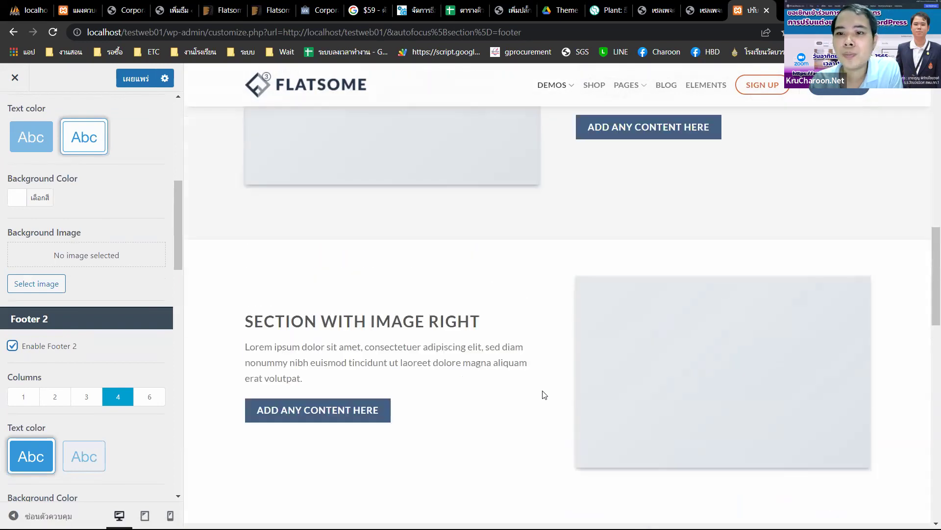
pyautogui.scroll(6, 127, 345)
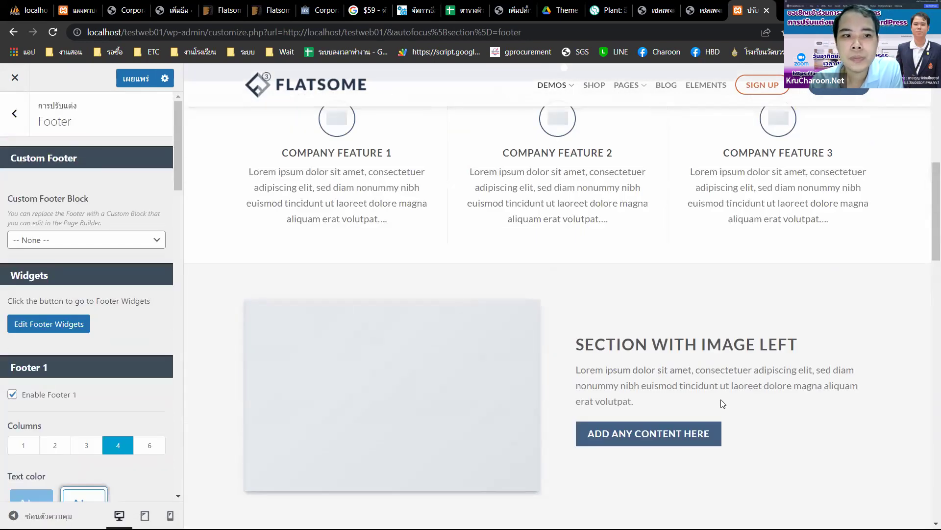
pyautogui.scroll(4, 595, 330)
pyautogui.click(141, 84)
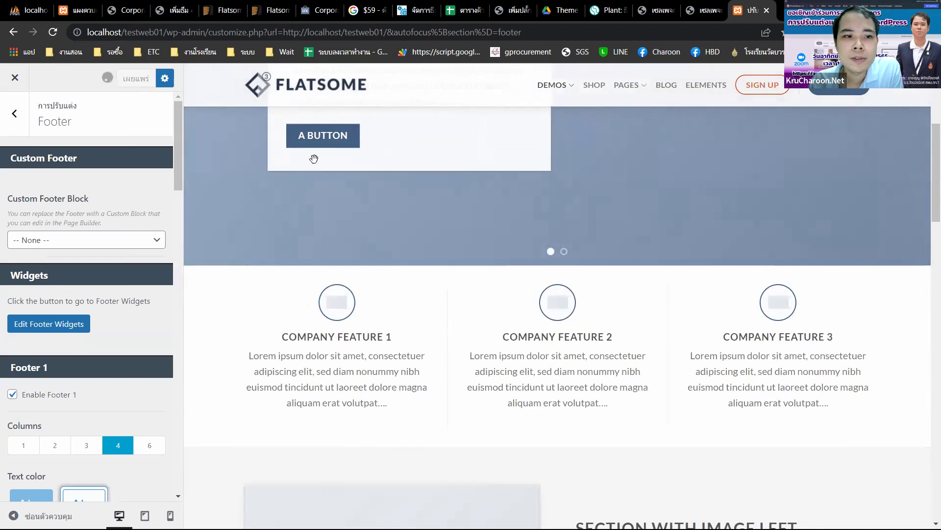
pyautogui.scroll(-15, 633, 402)
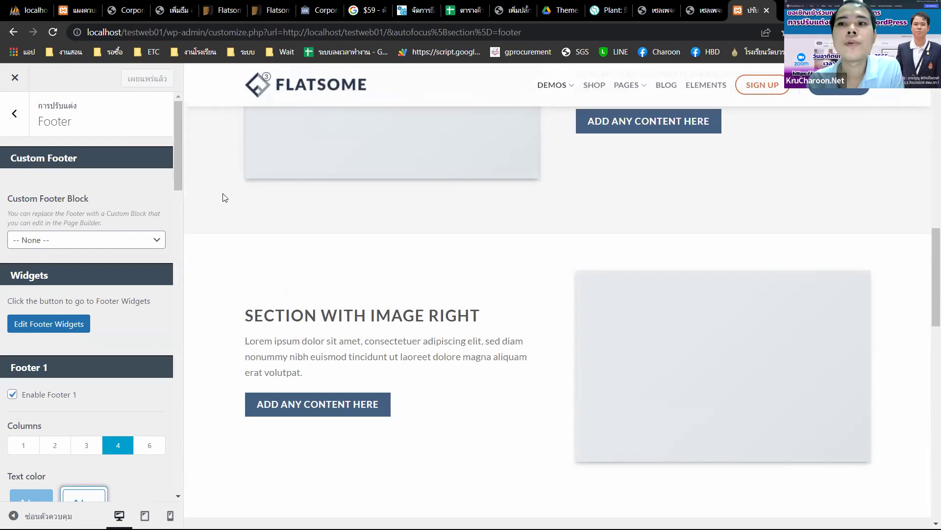
# Step: Leave the Footer settings for the top-level Customizer sections list
pyautogui.click(14, 118)
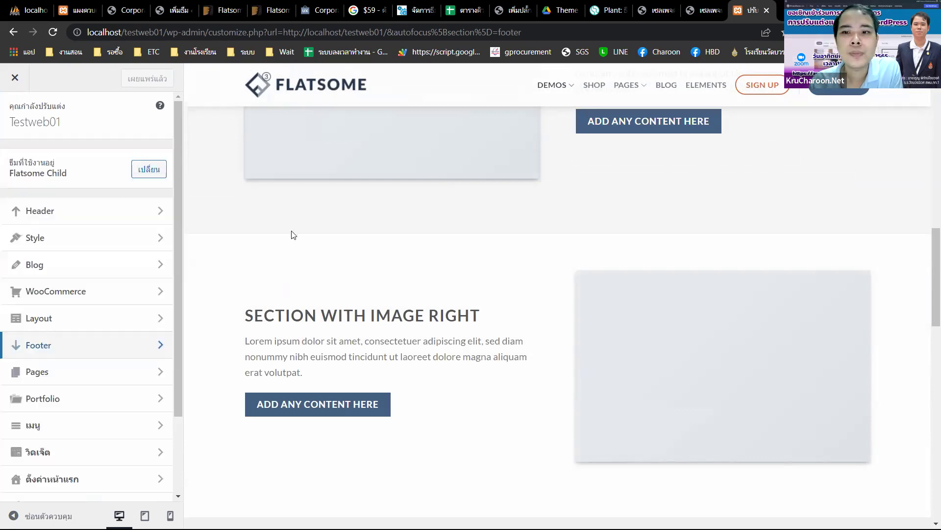
pyautogui.scroll(-3, 95, 240)
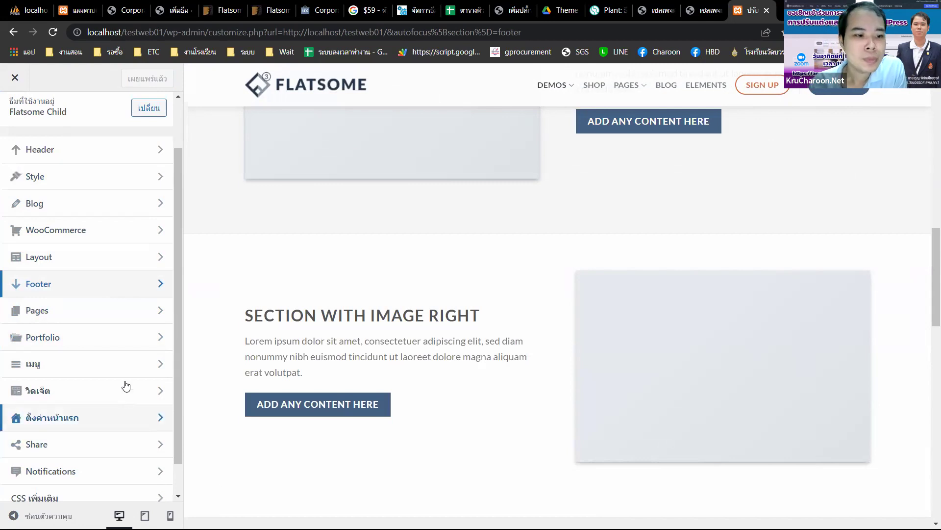
pyautogui.scroll(-1, 129, 380)
pyautogui.scroll(2, 126, 408)
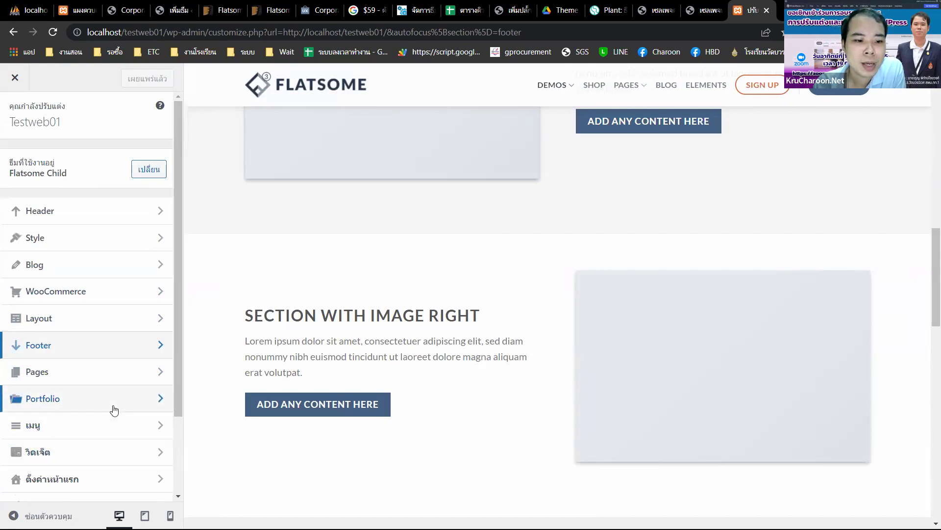
# Step: Check all menu locations (ดูตำแหน่งเมนูทั้งหมด) in the เมนู panel, then return to the root panel
pyautogui.click(99, 425)
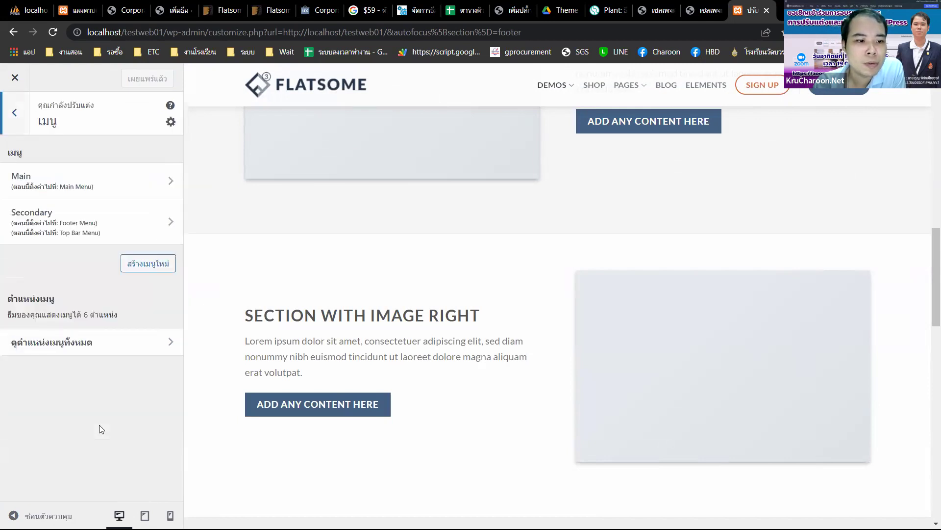
pyautogui.click(61, 342)
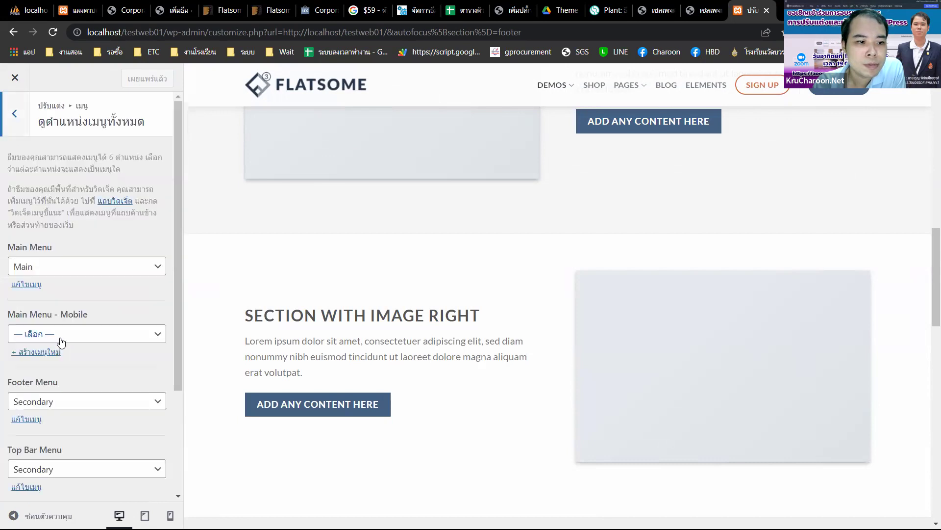
pyautogui.scroll(-3, 103, 313)
pyautogui.scroll(3, 100, 331)
pyautogui.scroll(-3, 112, 255)
pyautogui.scroll(3, 93, 286)
pyautogui.click(15, 125)
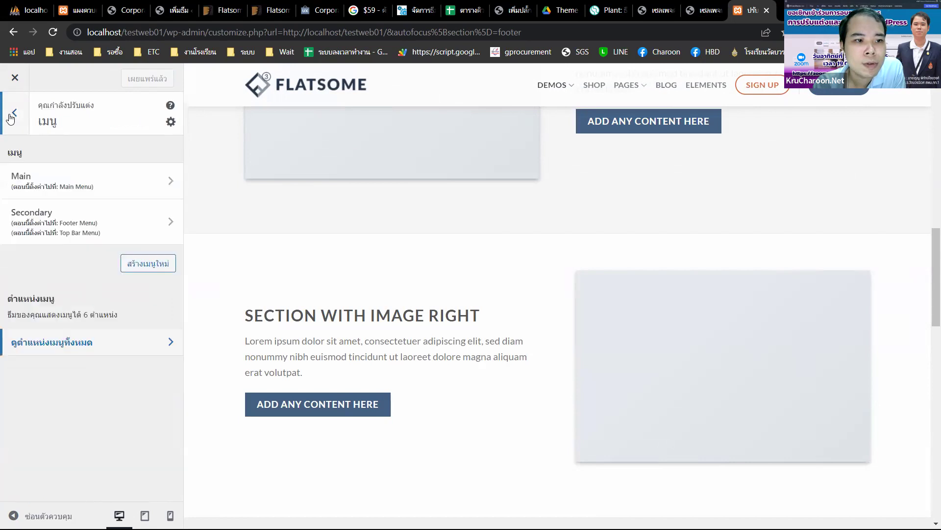
pyautogui.click(15, 121)
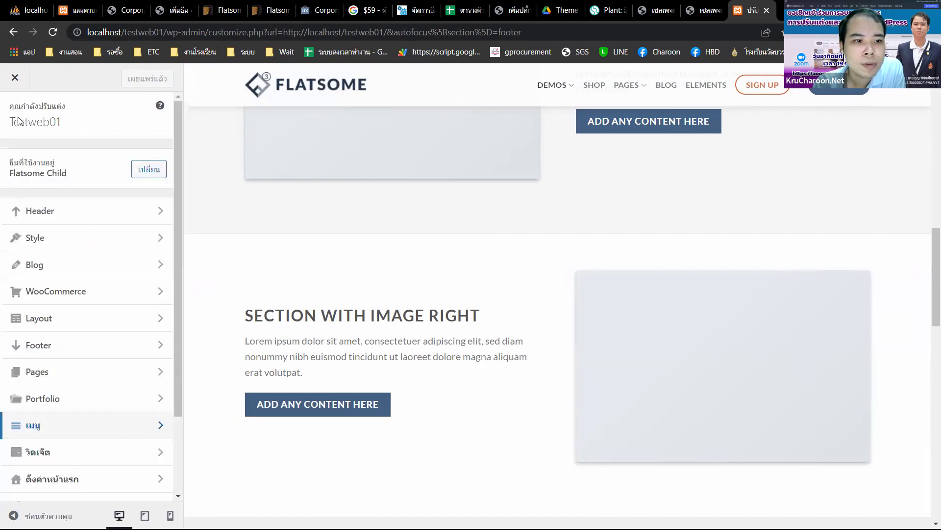
# Step: Close the Customizer and open the Back-end menu editor via Flatsome > Theme Options > Menus
pyautogui.click(14, 77)
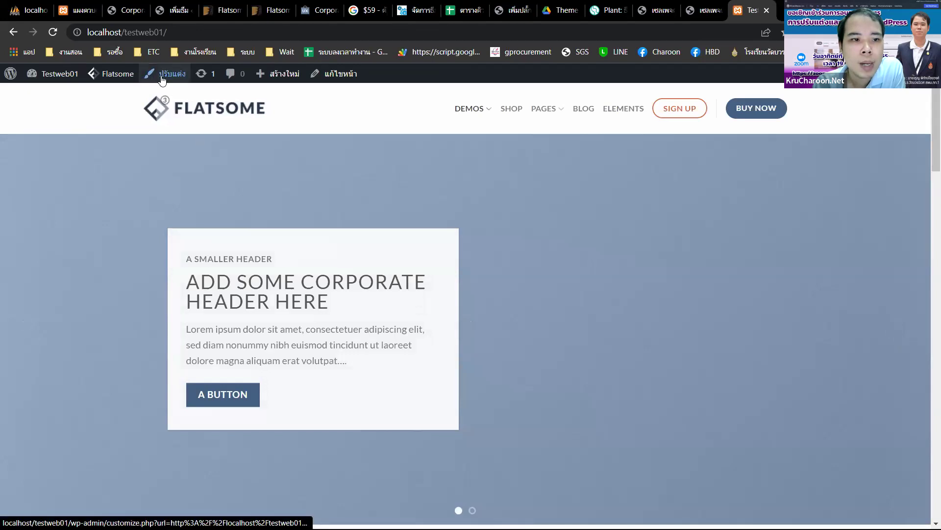
pyautogui.moveTo(112, 73)
pyautogui.moveTo(144, 100)
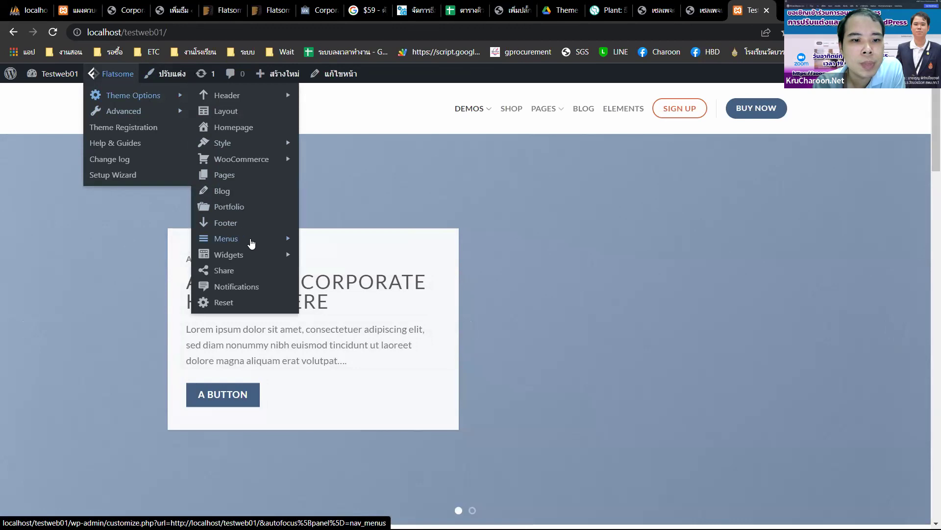
pyautogui.moveTo(251, 243)
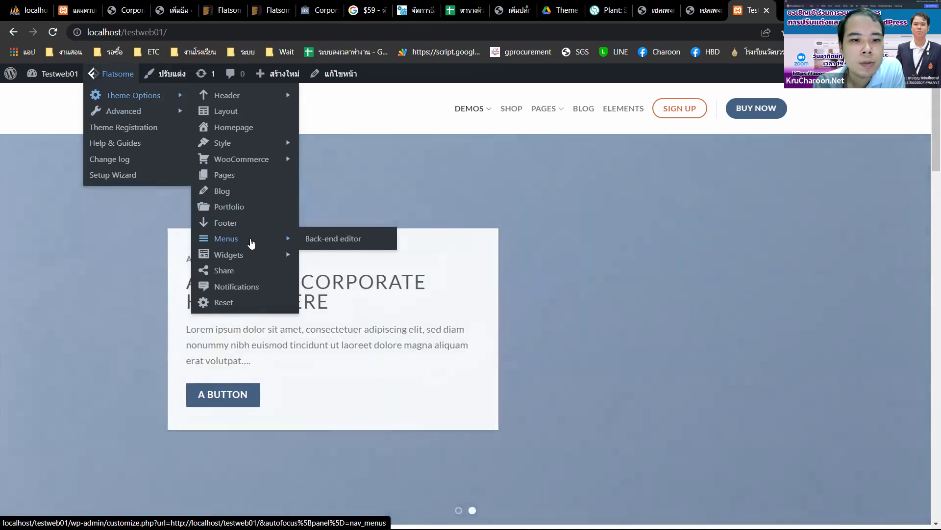
pyautogui.moveTo(256, 262)
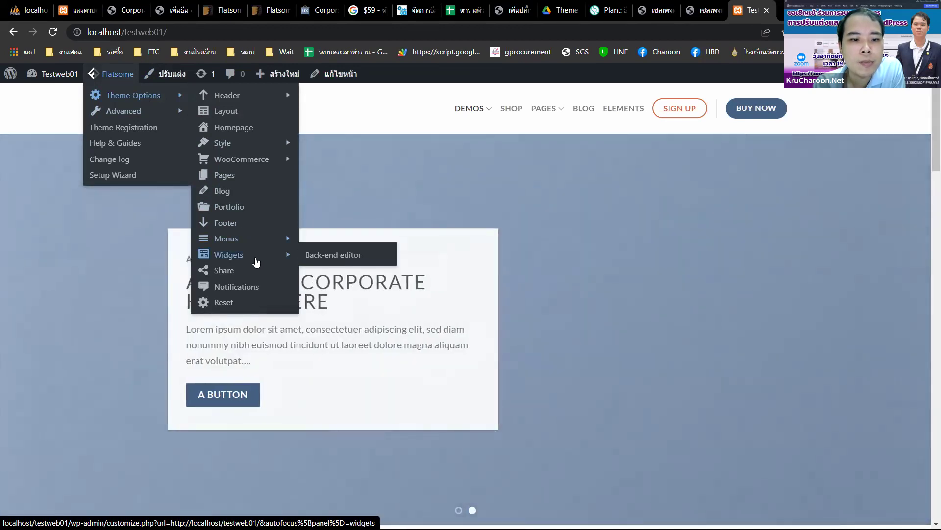
pyautogui.click(307, 240)
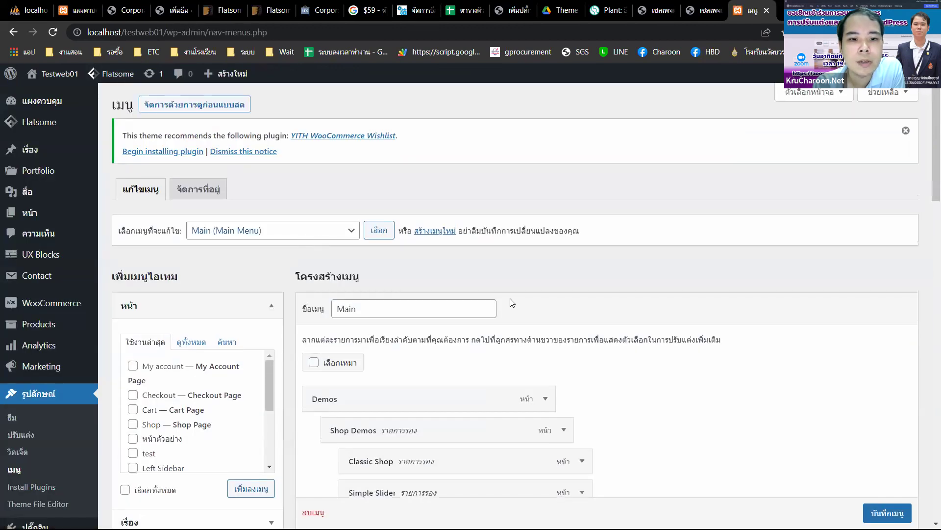
# Step: Scroll through the Main menu to review Demos, Shop Demos and More Shop Demos
pyautogui.scroll(-7, 637, 418)
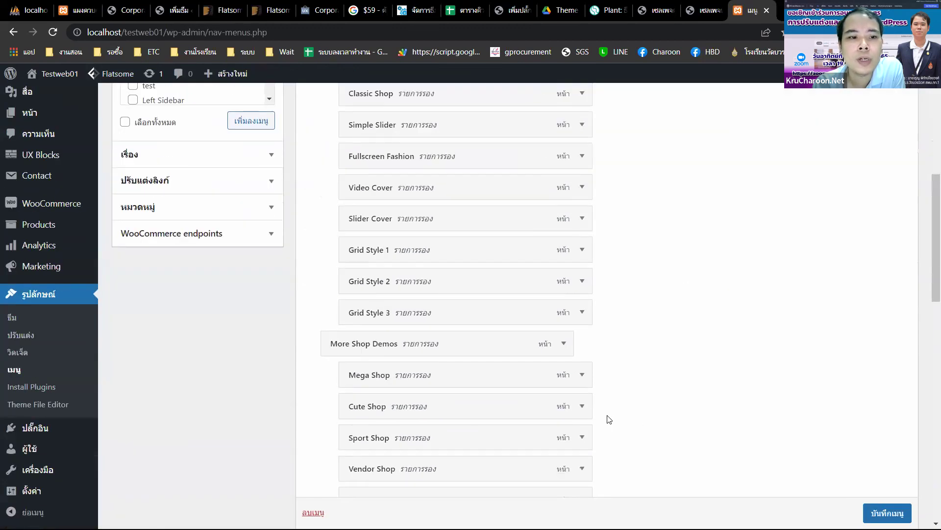
pyautogui.scroll(7, 613, 419)
pyautogui.scroll(-8, 603, 421)
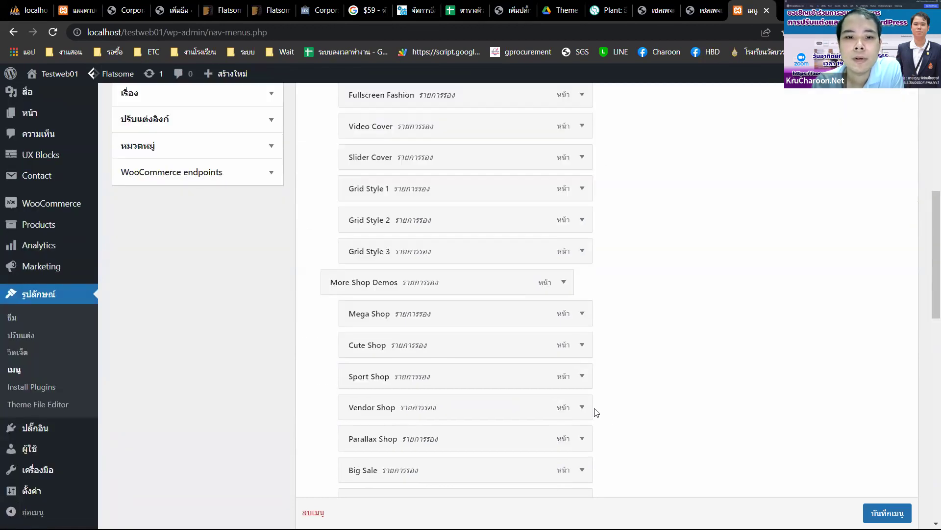
pyautogui.scroll(8, 594, 411)
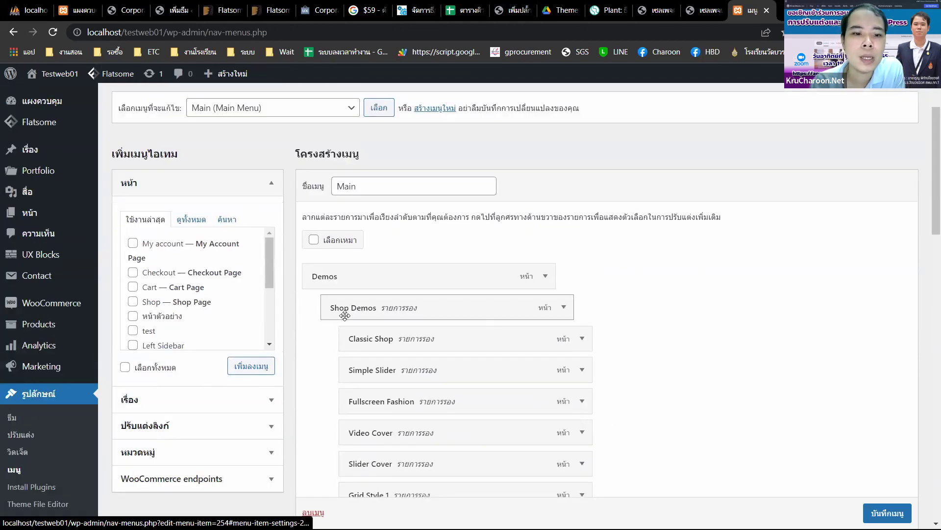
pyautogui.scroll(-6, 488, 359)
pyautogui.scroll(7, 487, 360)
pyautogui.scroll(2, 479, 350)
pyautogui.scroll(-2, 390, 118)
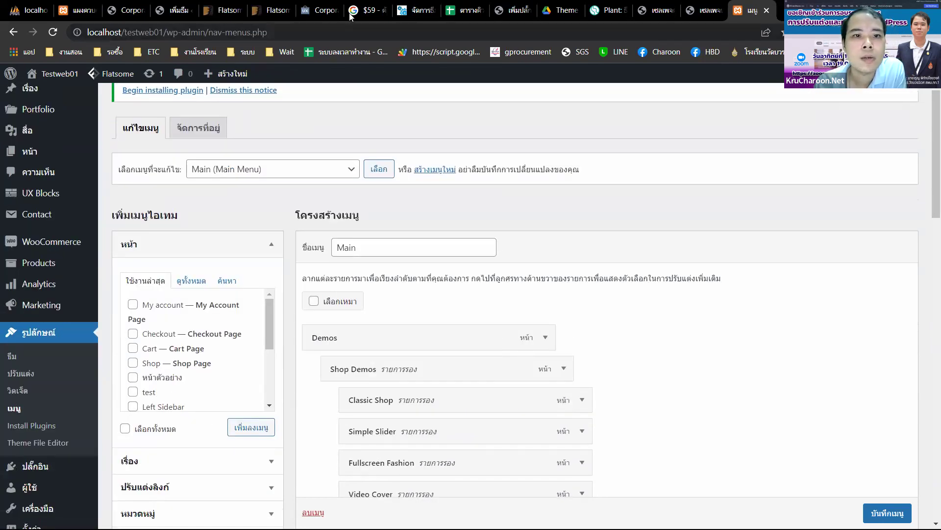
pyautogui.scroll(-15, 595, 374)
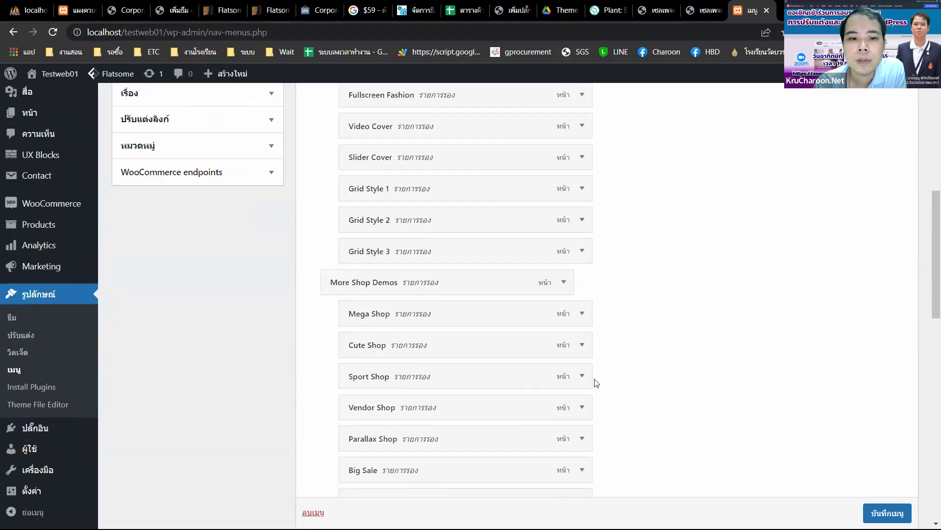
pyautogui.scroll(-5, 593, 400)
pyautogui.scroll(20, 593, 400)
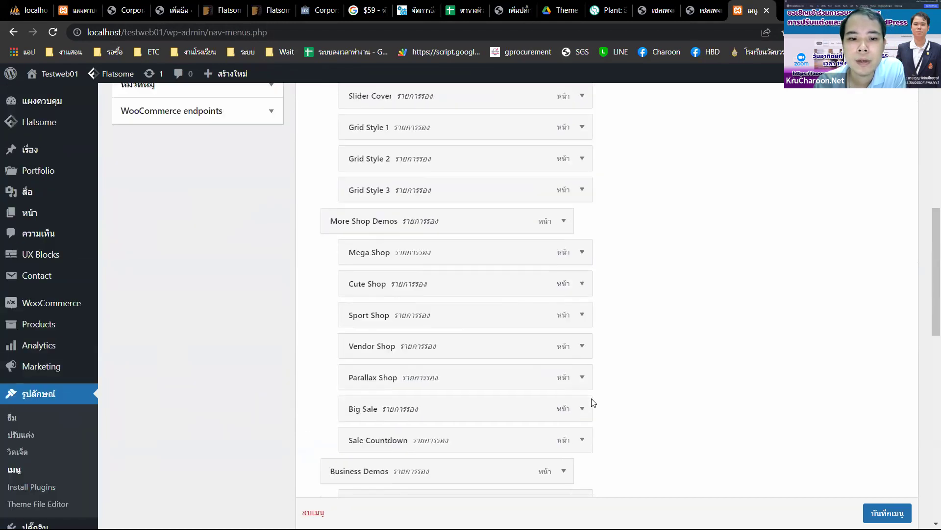
pyautogui.scroll(-4, 592, 400)
pyautogui.scroll(2, 593, 399)
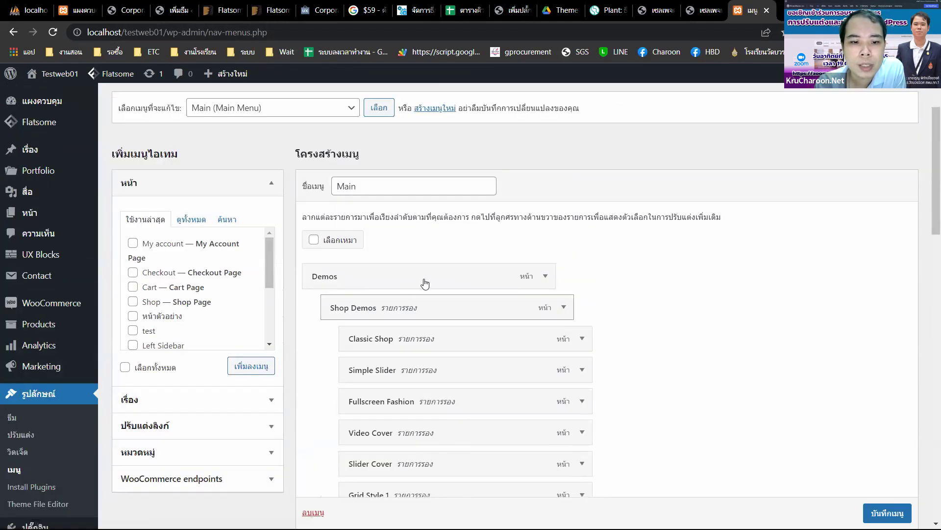
pyautogui.scroll(-2, 370, 257)
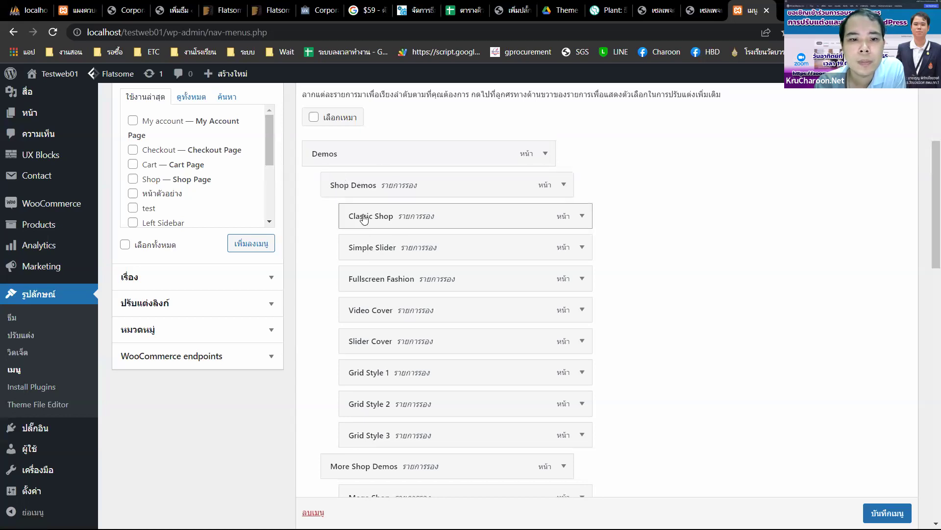
pyautogui.scroll(-3, 448, 373)
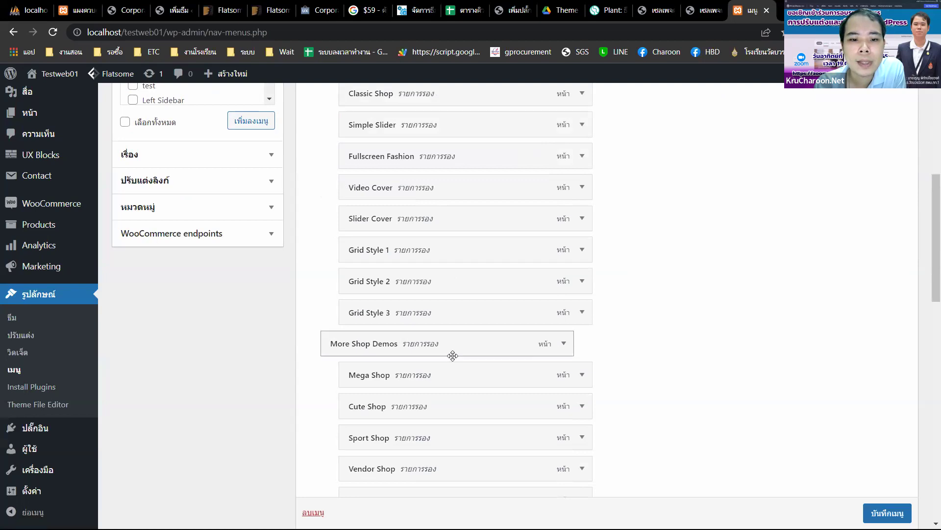
pyautogui.scroll(5, 453, 343)
pyautogui.scroll(1, 455, 303)
pyautogui.scroll(-2, 429, 294)
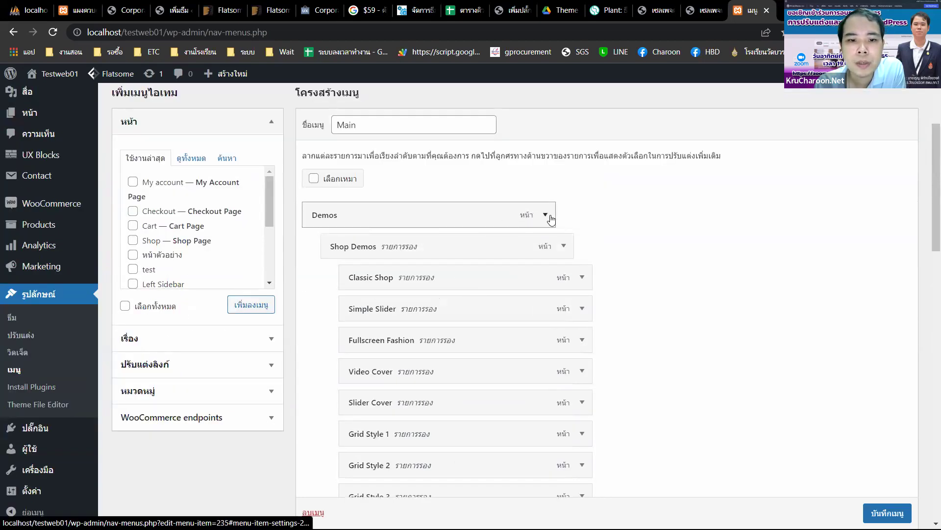
# Step: Turn on Bulk Select for the Main menu items
pyautogui.click(546, 216)
pyautogui.click(545, 215)
pyautogui.click(546, 215)
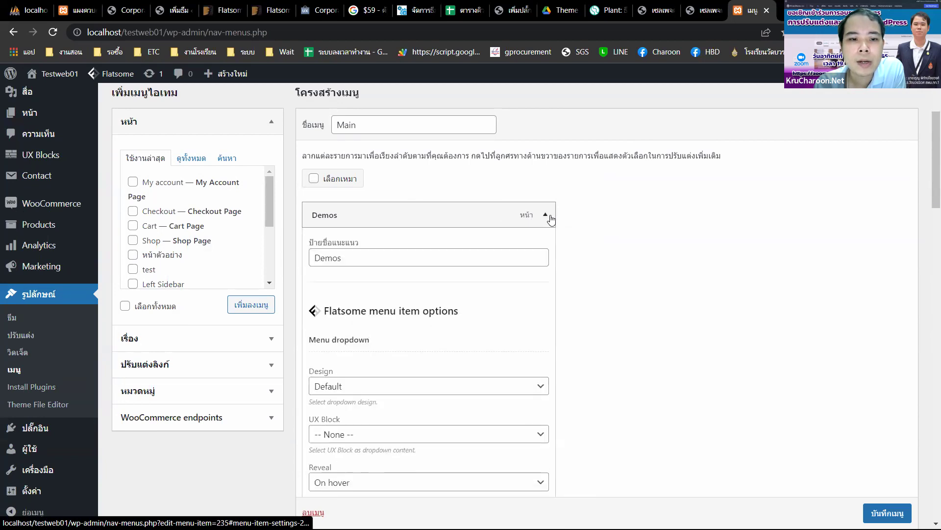
pyautogui.click(546, 216)
pyautogui.click(335, 180)
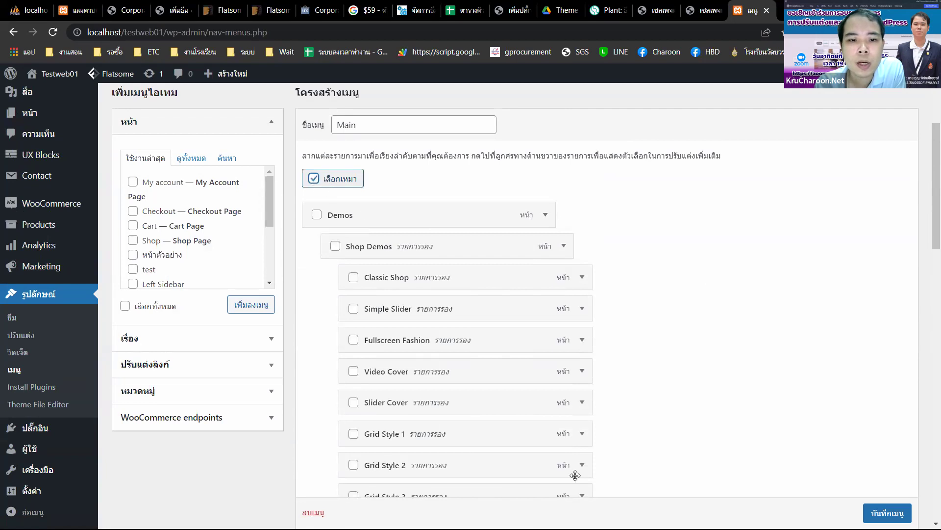
pyautogui.scroll(-11, 511, 393)
pyautogui.scroll(11, 494, 433)
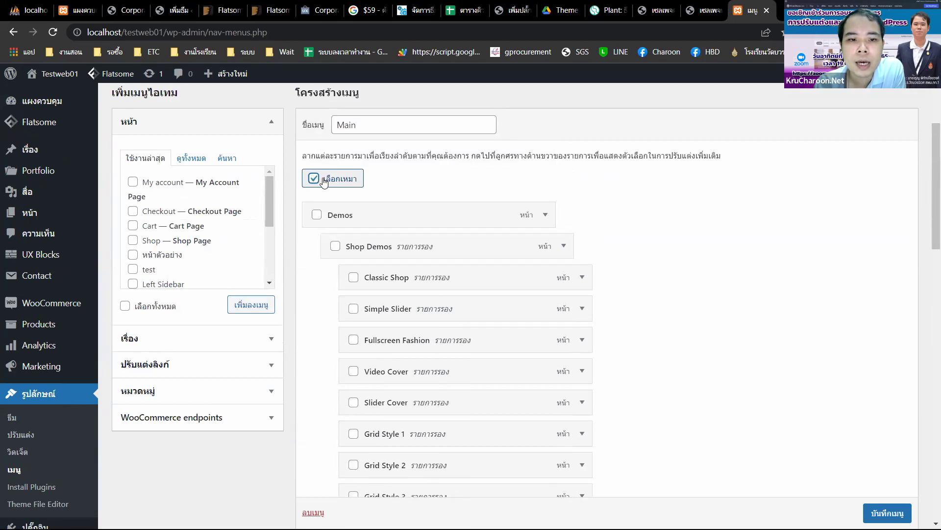
pyautogui.scroll(-2, 345, 206)
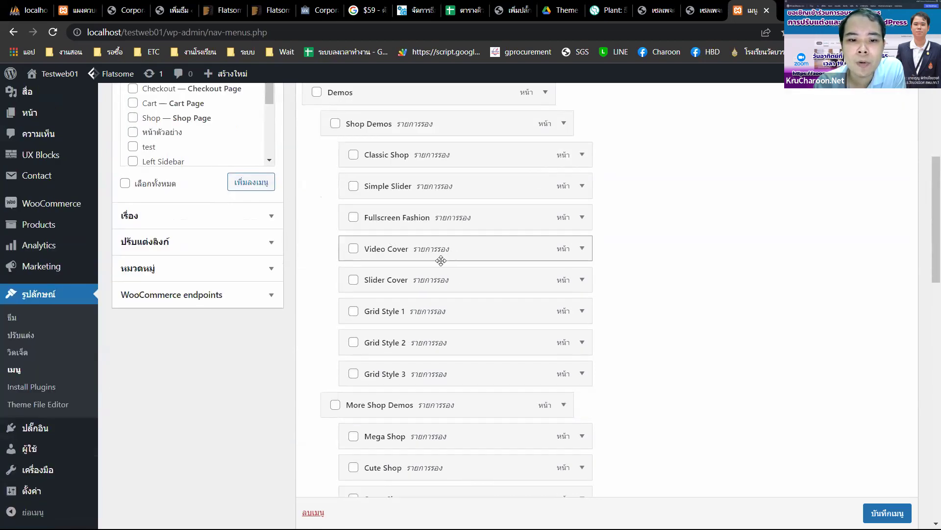
pyautogui.scroll(2, 422, 240)
pyautogui.scroll(-1, 392, 229)
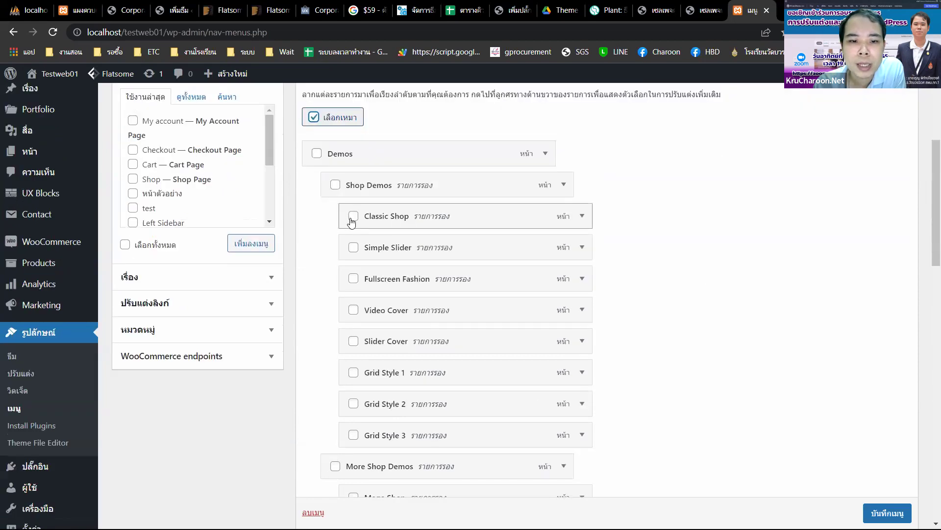
# Step: Check Simple Slider, Fullscreen Fashion, Video Cover, Slider Cover and Grid Style 1–3, leaving Classic Shop unchecked
pyautogui.click(353, 216)
pyautogui.click(353, 247)
pyautogui.click(354, 279)
pyautogui.click(354, 310)
pyautogui.click(354, 340)
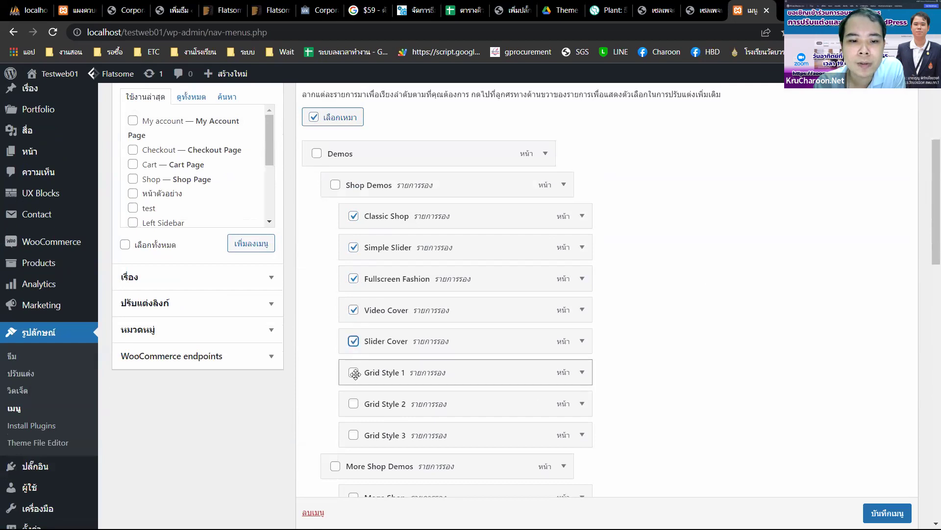
pyautogui.click(353, 372)
pyautogui.click(354, 404)
pyautogui.click(353, 435)
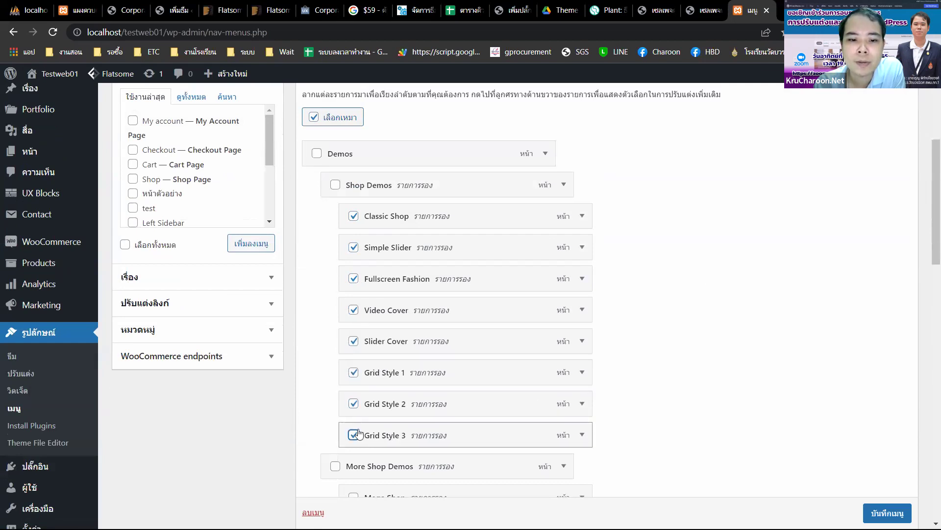
pyautogui.click(353, 215)
pyautogui.scroll(-3, 456, 338)
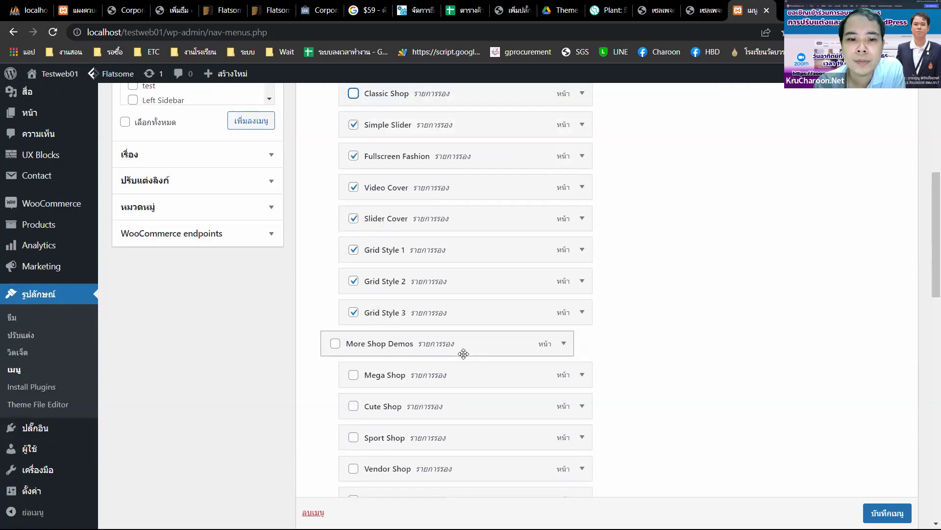
pyautogui.scroll(5, 461, 363)
pyautogui.scroll(-12, 473, 370)
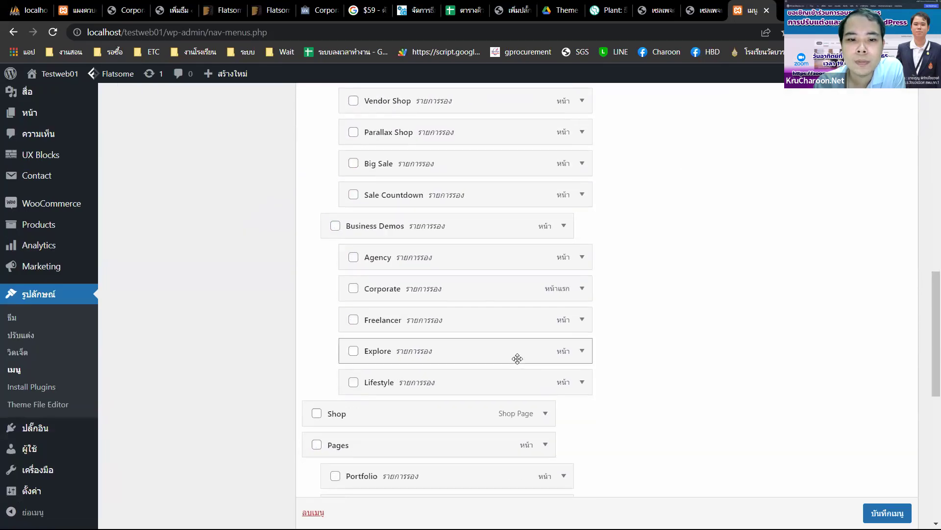
pyautogui.scroll(-6, 518, 358)
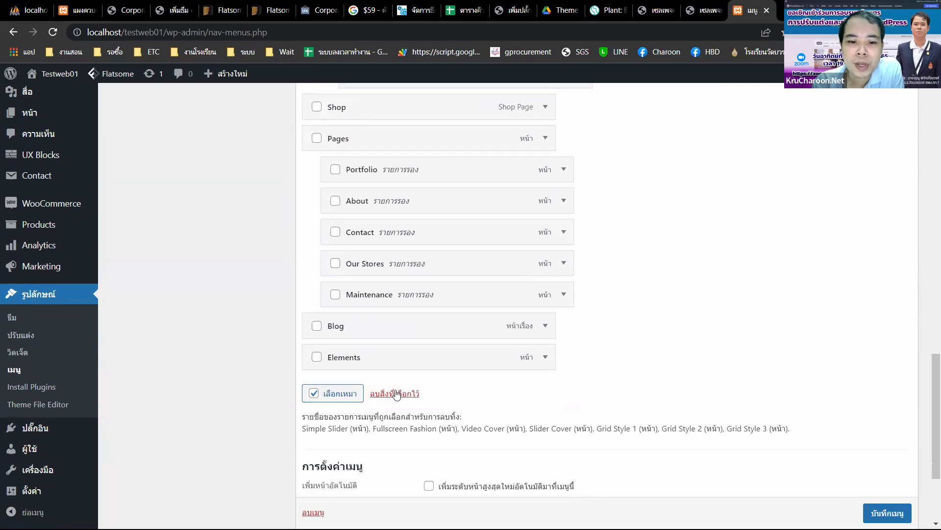
pyautogui.scroll(-1, 397, 391)
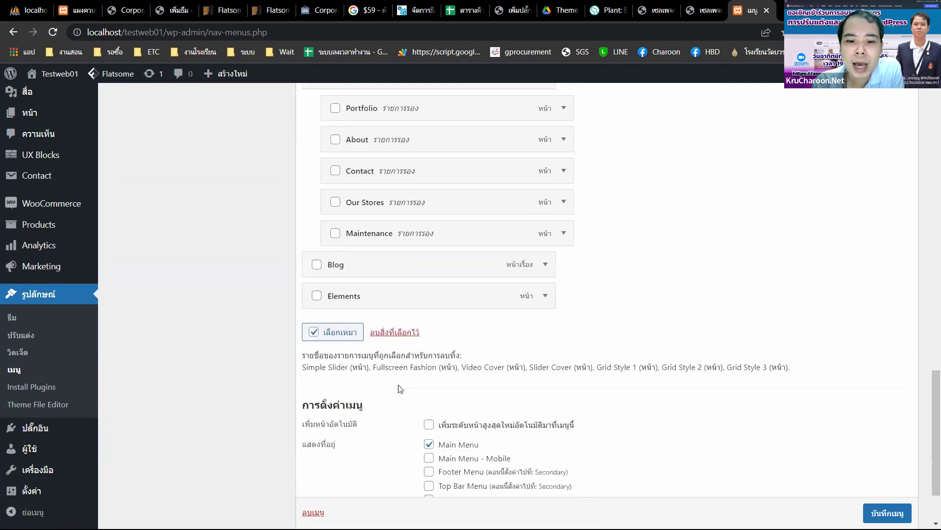
# Step: Remove the seven checked Shop Demos items from the Main menu
pyautogui.click(394, 332)
pyautogui.scroll(10, 530, 346)
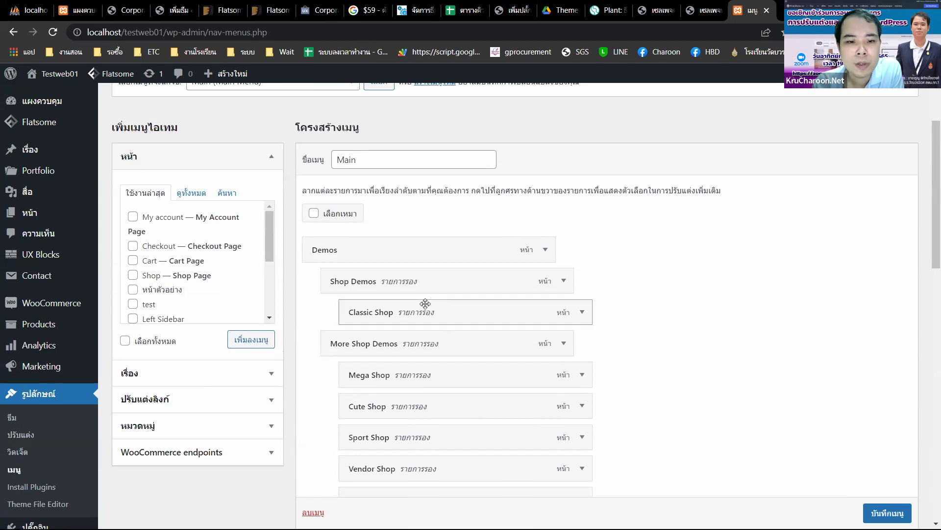
pyautogui.scroll(-5, 526, 326)
pyautogui.scroll(-3, 532, 331)
pyautogui.scroll(8, 535, 336)
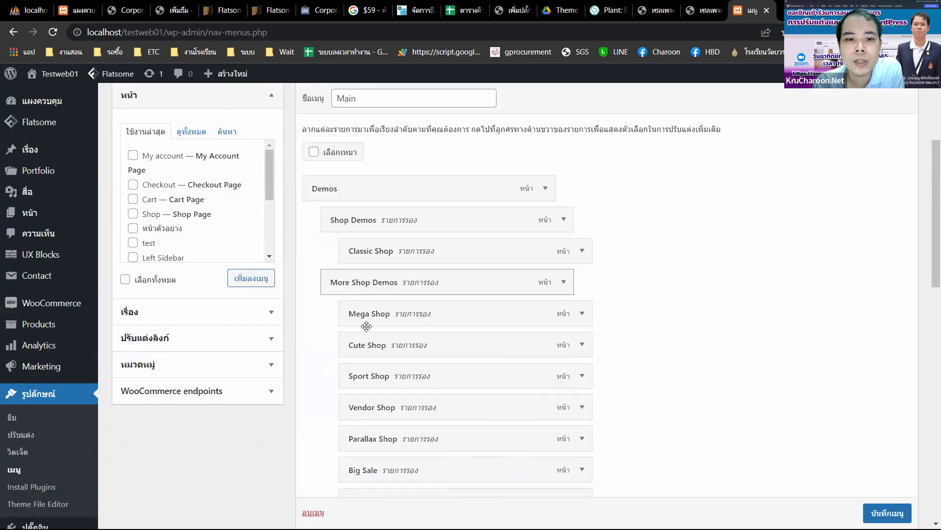
pyautogui.scroll(2, 429, 442)
pyautogui.scroll(-1, 437, 383)
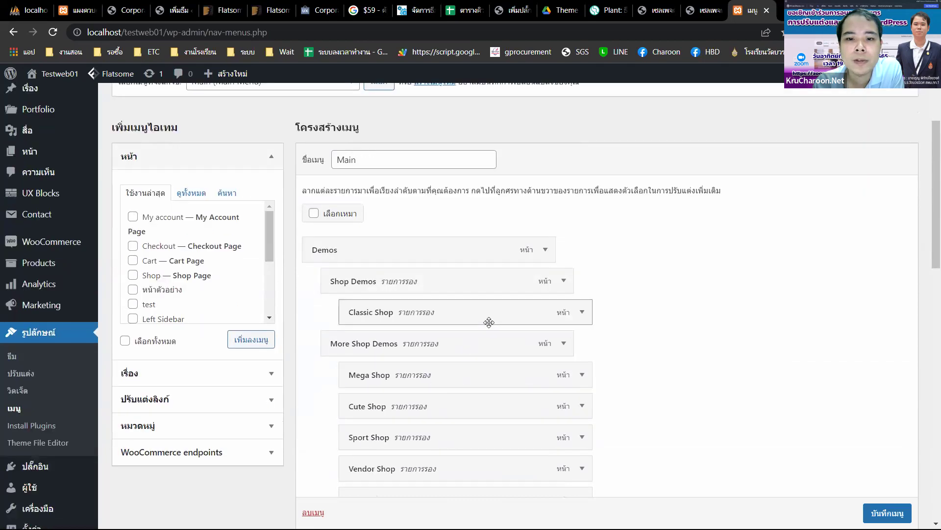
# Step: Rename the Demos menu item's navigation label to หน้าแรก
pyautogui.click(545, 250)
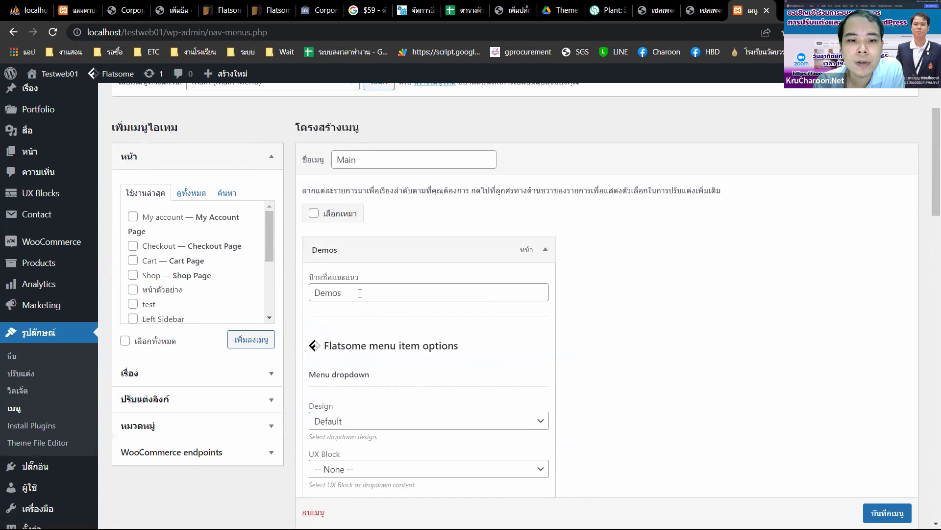
pyautogui.click(545, 250)
pyautogui.click(546, 250)
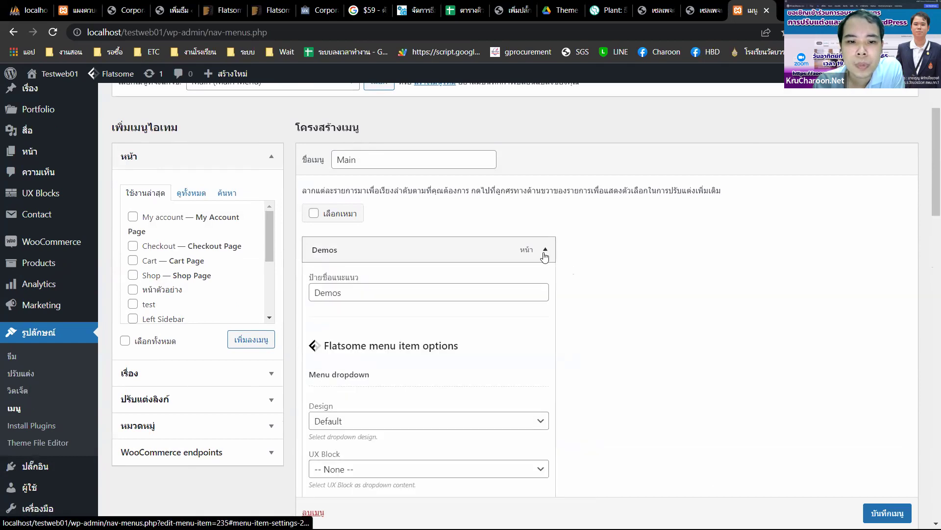
pyautogui.doubleClick(365, 287)
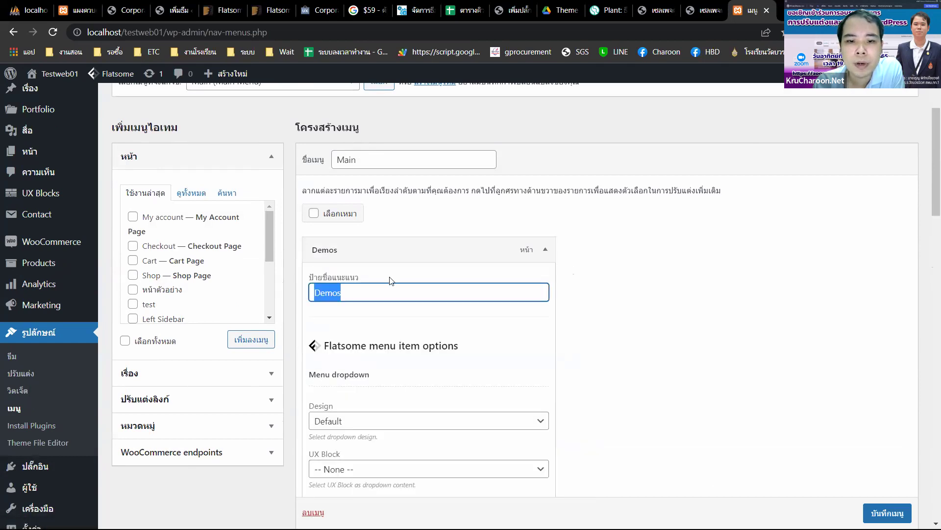
pyautogui.click(545, 251)
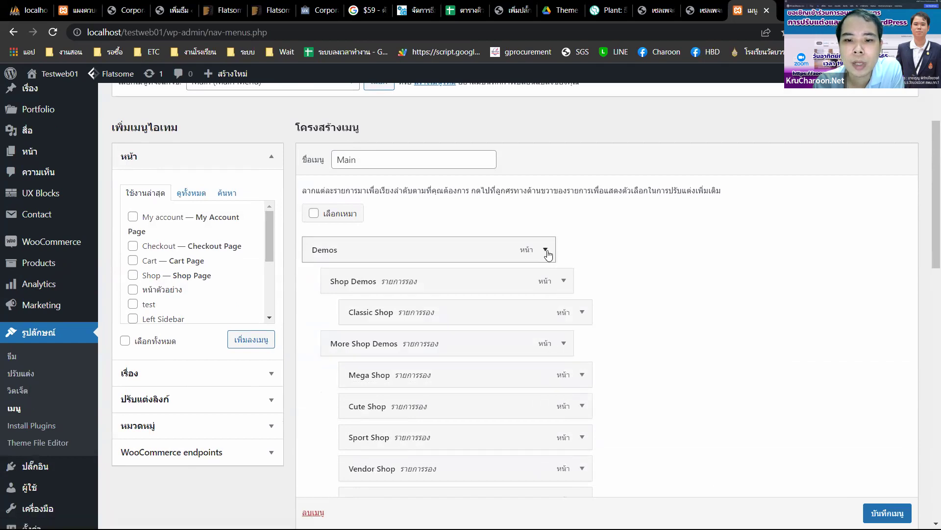
pyautogui.click(545, 250)
pyautogui.doubleClick(386, 289)
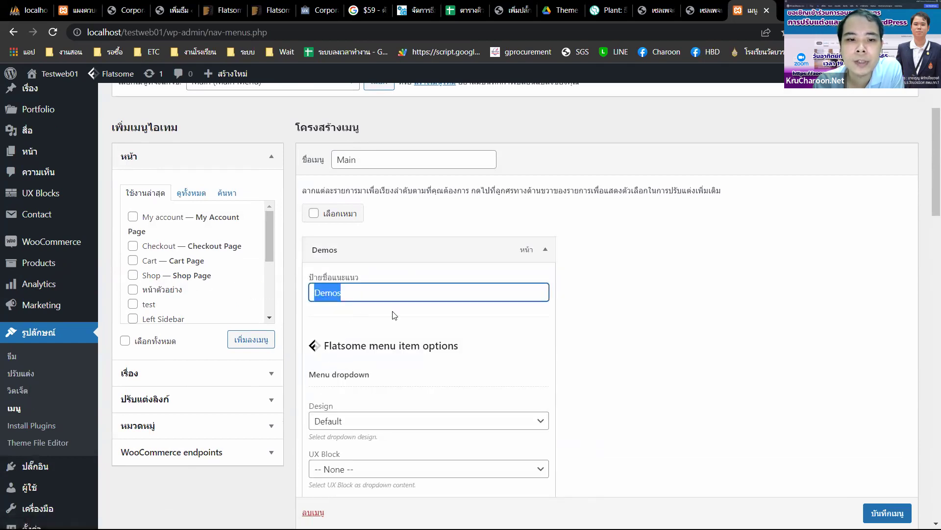
pyautogui.write('s')
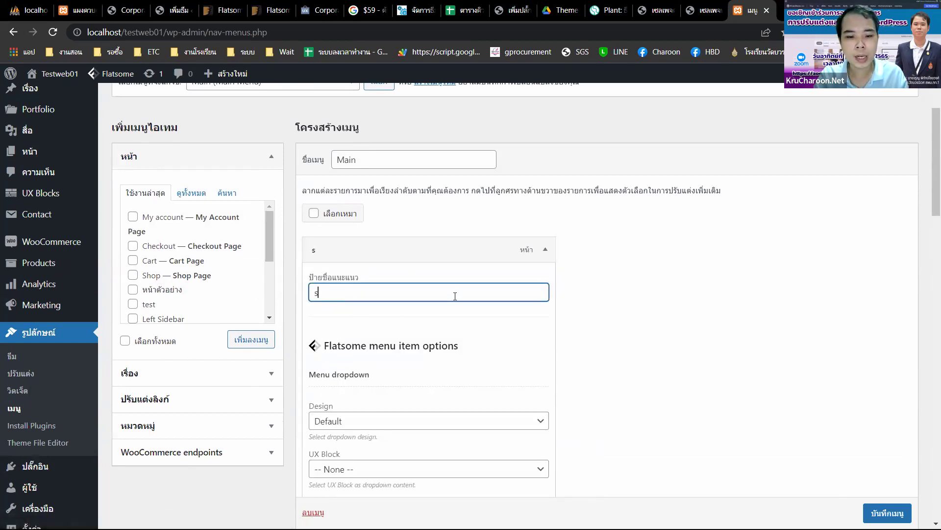
pyautogui.press('BackSpace')
pyautogui.press('BackSpace')
pyautogui.write('หน้าแรก')
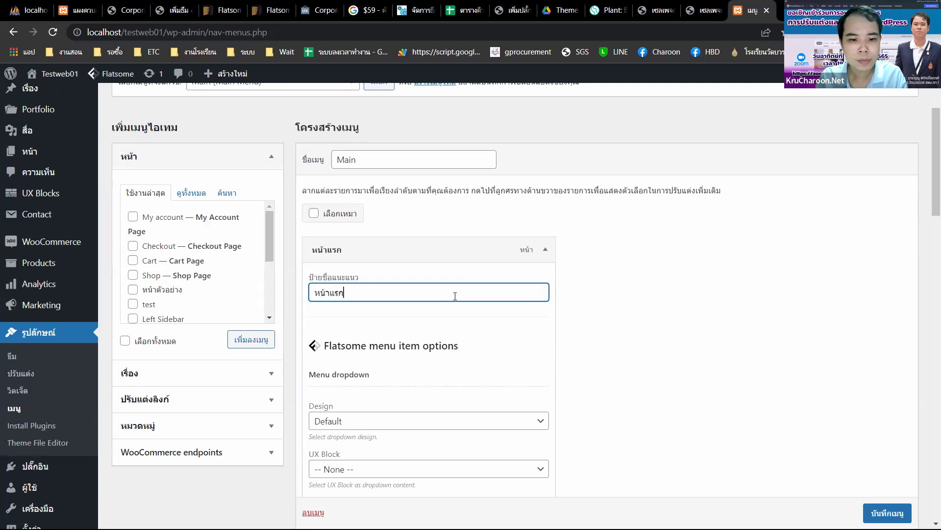
# Step: Check the item's Flatsome dropdown options, keeping Default design and UX Block None
pyautogui.scroll(-5, 408, 296)
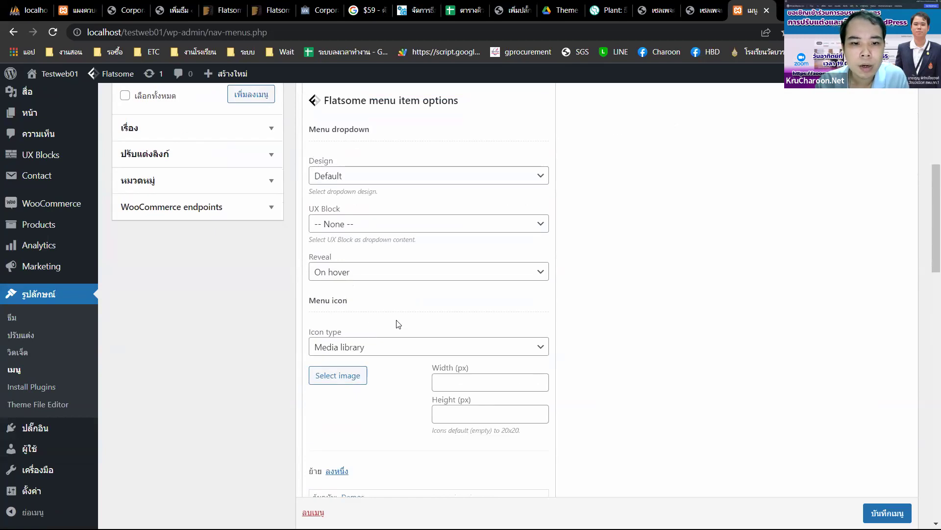
pyautogui.scroll(3, 370, 301)
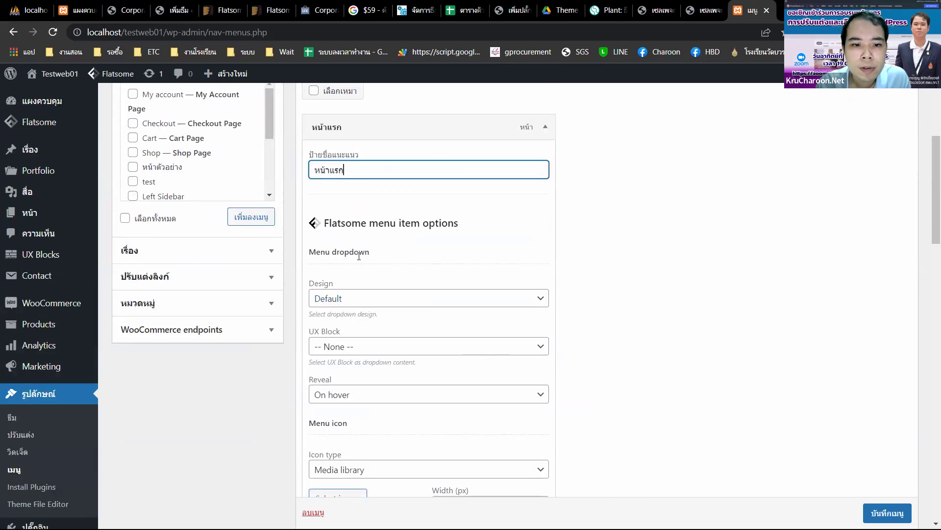
pyautogui.scroll(-1, 456, 253)
pyautogui.click(513, 235)
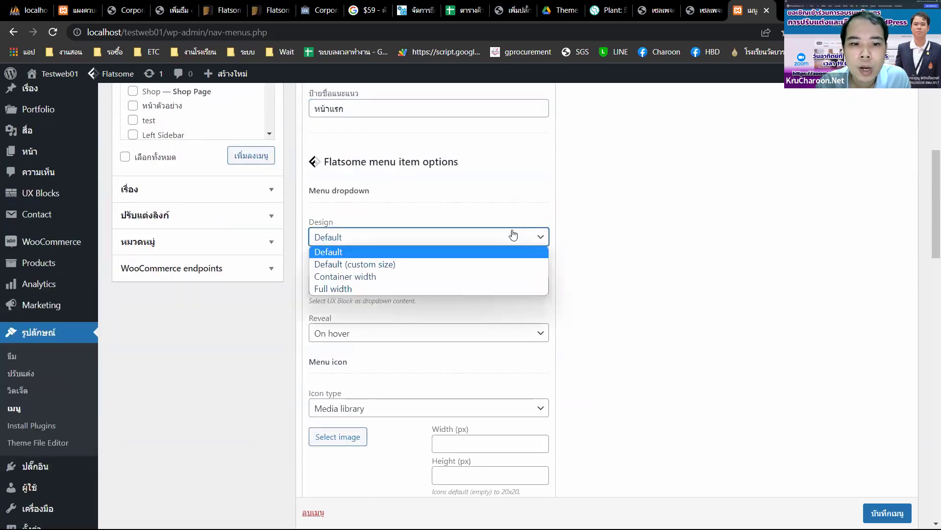
pyautogui.click(462, 230)
pyautogui.click(351, 282)
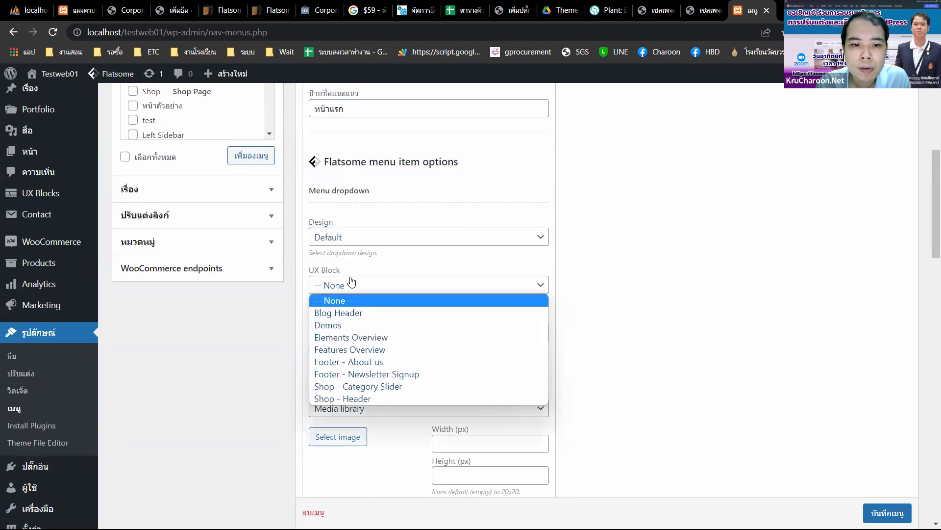
pyautogui.click(385, 290)
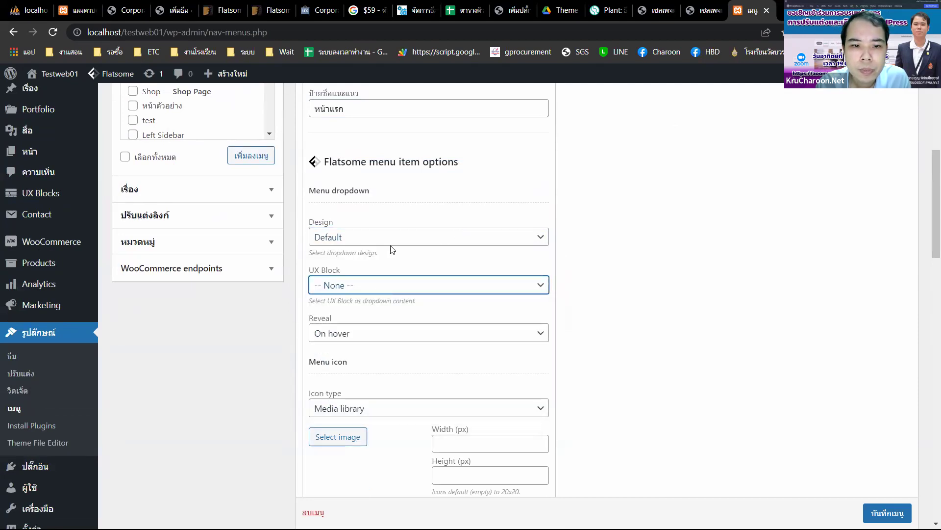
pyautogui.click(365, 283)
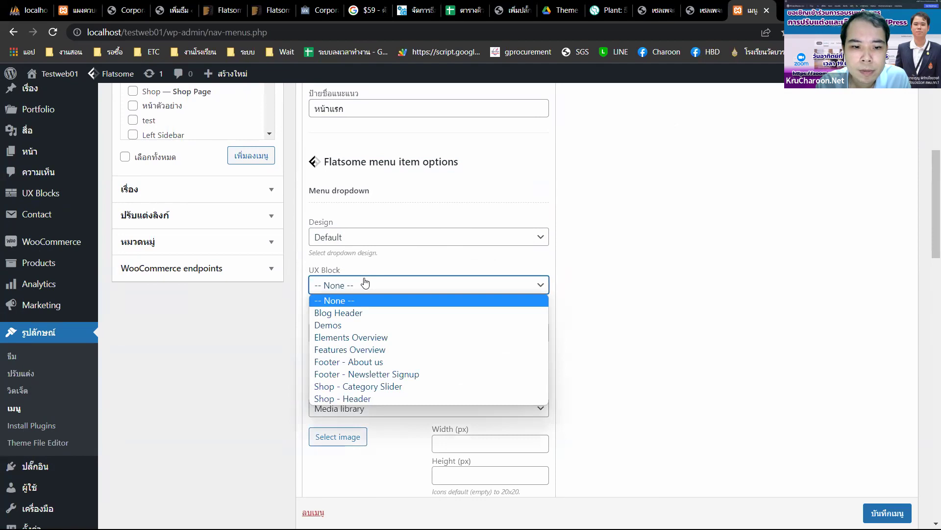
pyautogui.click(365, 283)
# Step: Look over the remaining Flatsome options of หน้าแรก, including Reveal and Icon
pyautogui.scroll(-1, 428, 284)
pyautogui.scroll(-3, 409, 340)
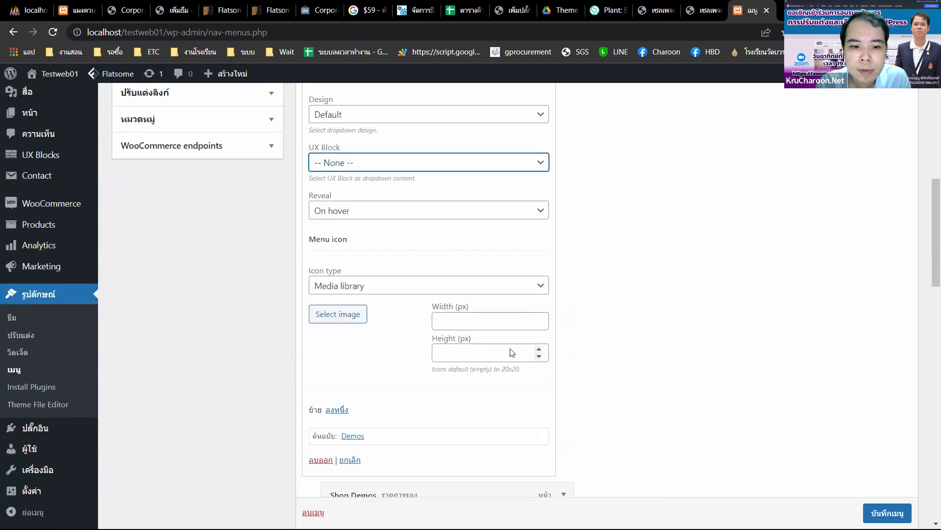
pyautogui.scroll(5, 403, 299)
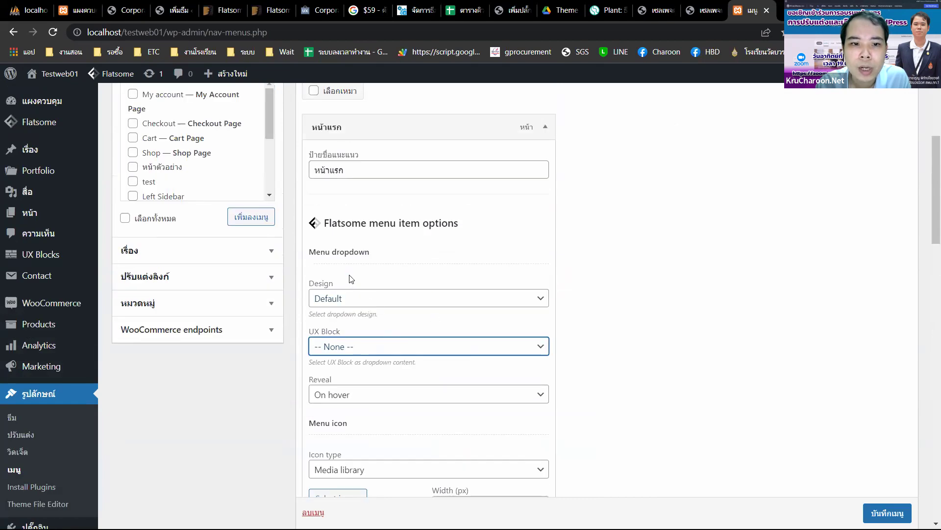
pyautogui.scroll(4, 363, 275)
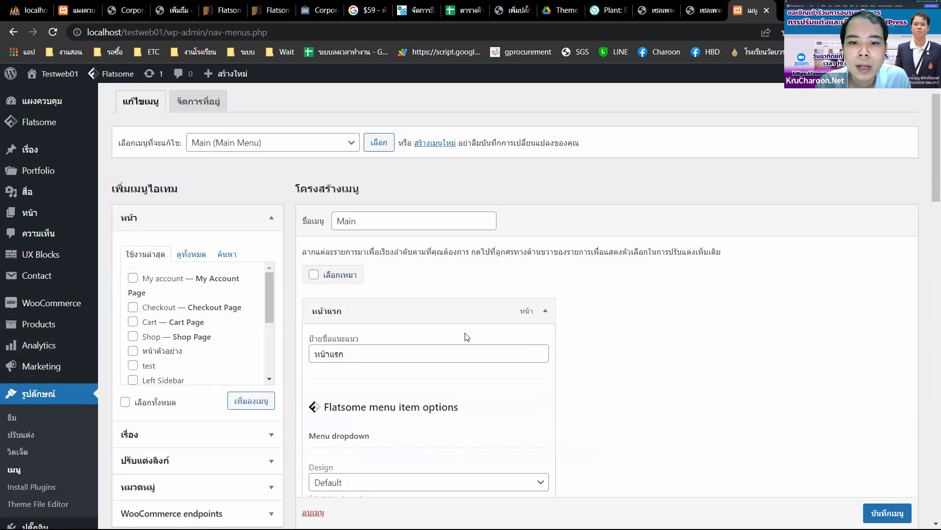
pyautogui.scroll(-4, 465, 332)
pyautogui.scroll(-3, 490, 343)
pyautogui.scroll(3, 593, 353)
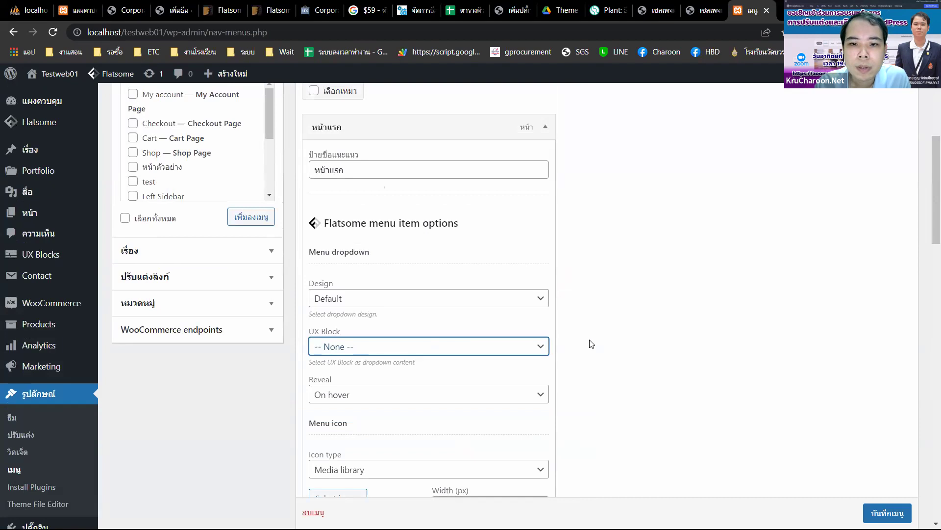
pyautogui.scroll(3, 563, 329)
# Step: Collapse หน้าแรก and browse the Pages panel's View All and Most Recent lists
pyautogui.click(544, 312)
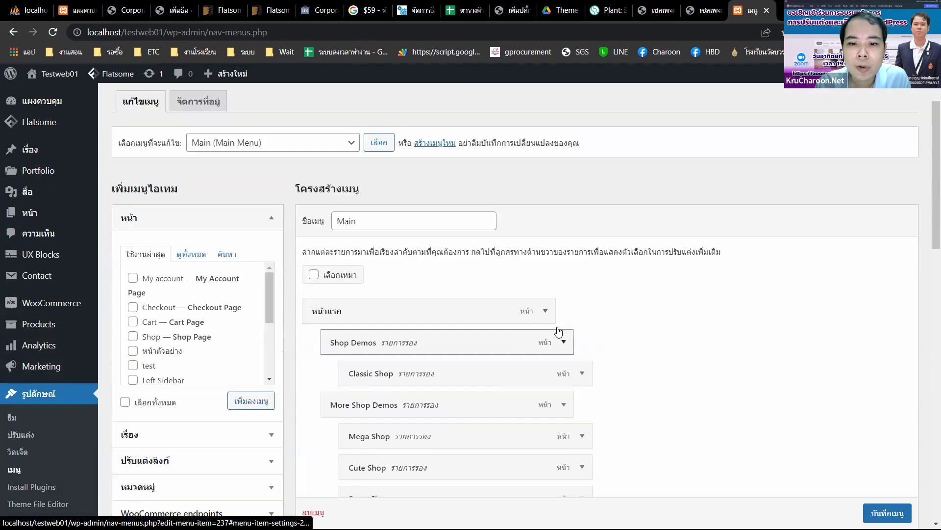
pyautogui.scroll(-3, 620, 340)
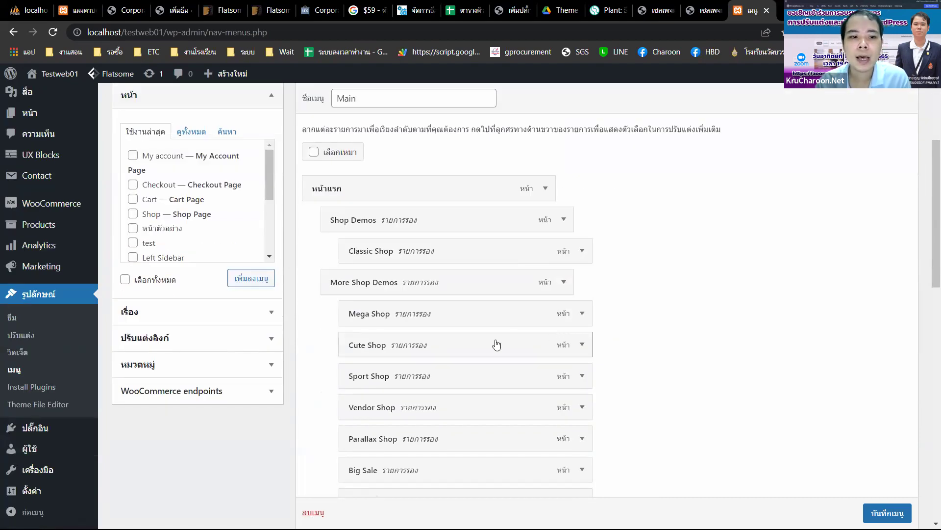
pyautogui.scroll(3, 353, 392)
pyautogui.scroll(-2, 358, 387)
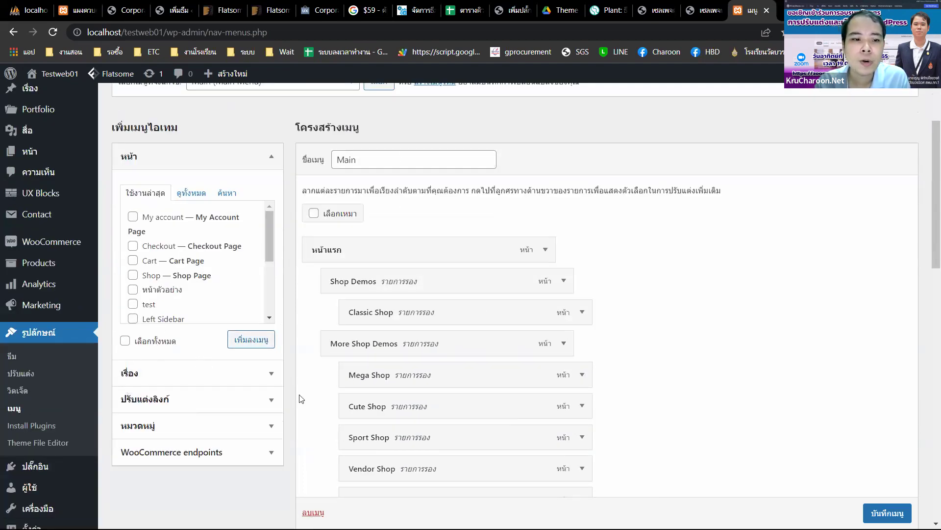
pyautogui.click(191, 193)
pyautogui.click(147, 194)
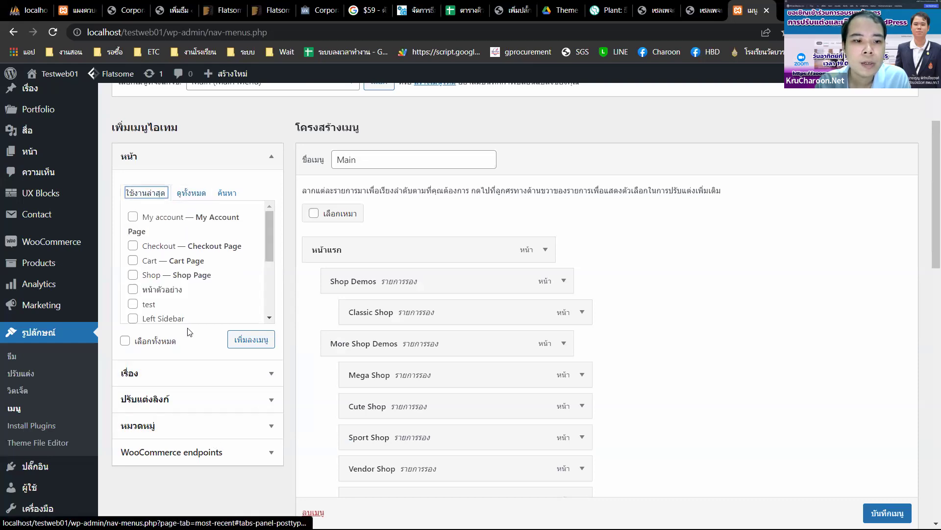
pyautogui.scroll(-1, 174, 383)
# Step: Add A Simple Blog Post from the Posts panel to the Main menu
pyautogui.click(186, 312)
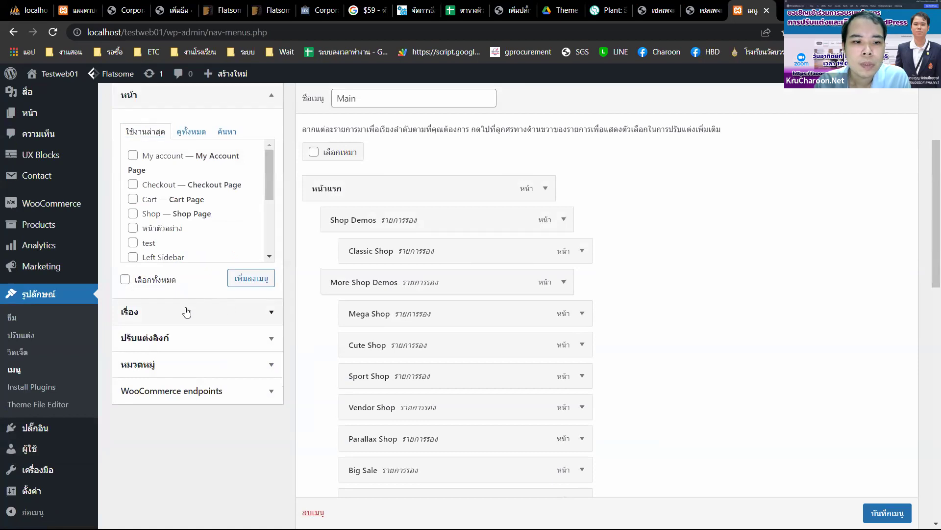
pyautogui.scroll(-2, 223, 240)
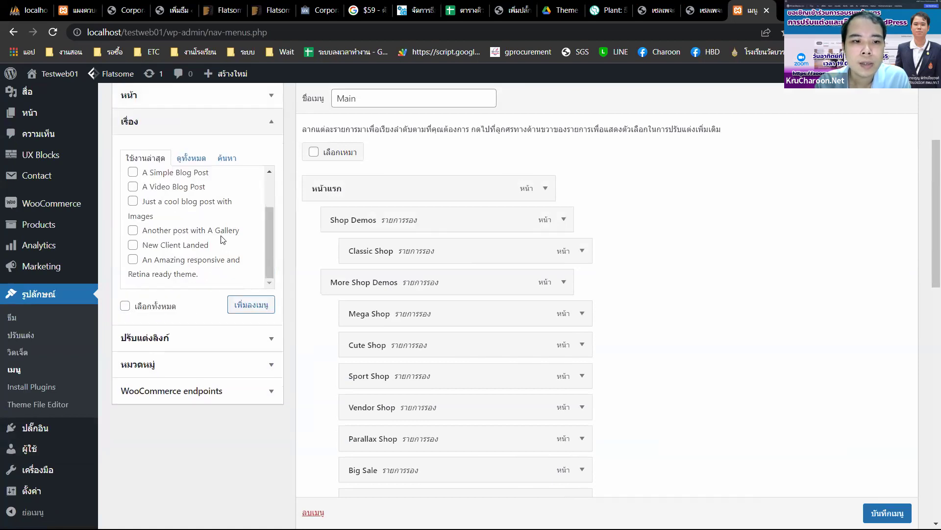
pyautogui.moveTo(270, 239); pyautogui.dragTo(269, 182)
pyautogui.click(195, 158)
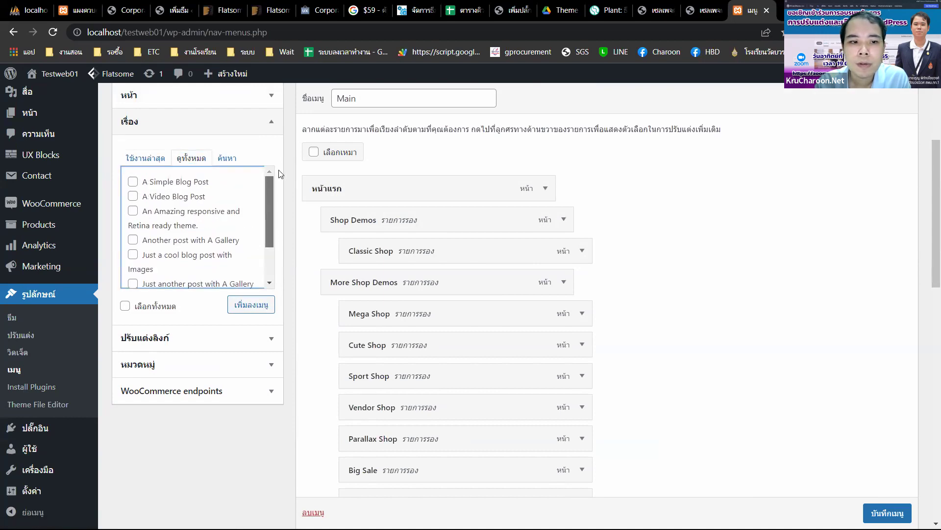
pyautogui.click(133, 183)
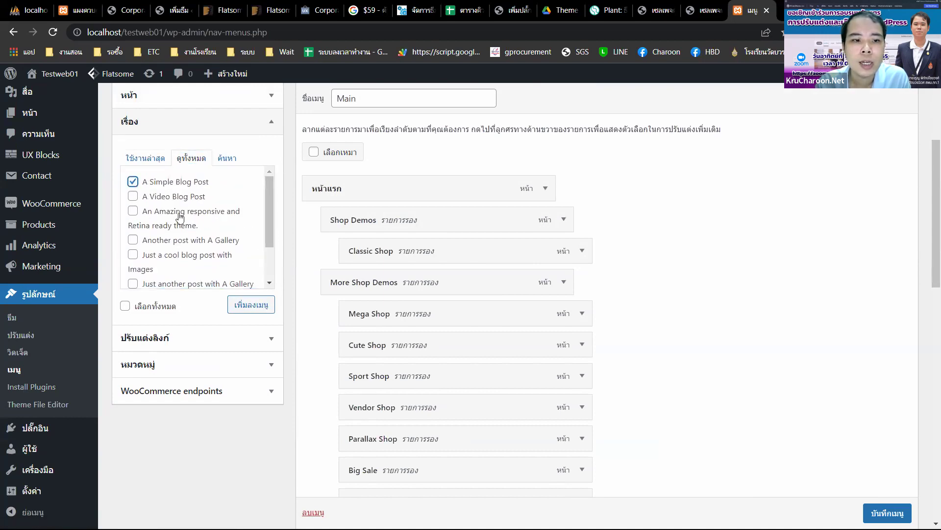
pyautogui.click(256, 306)
# Step: Drag A Simple Blog Post into place as a sub-item under More Shop Demos
pyautogui.scroll(-12, 420, 355)
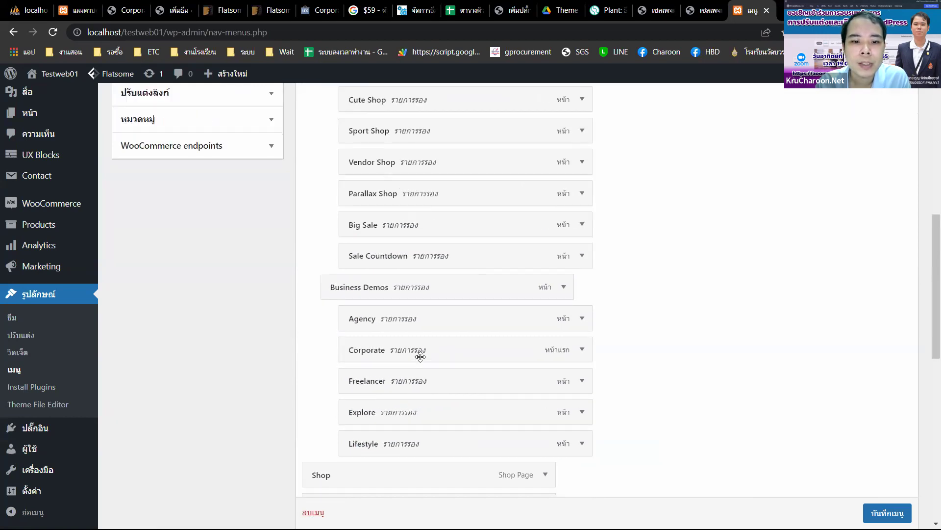
pyautogui.scroll(1, 407, 343)
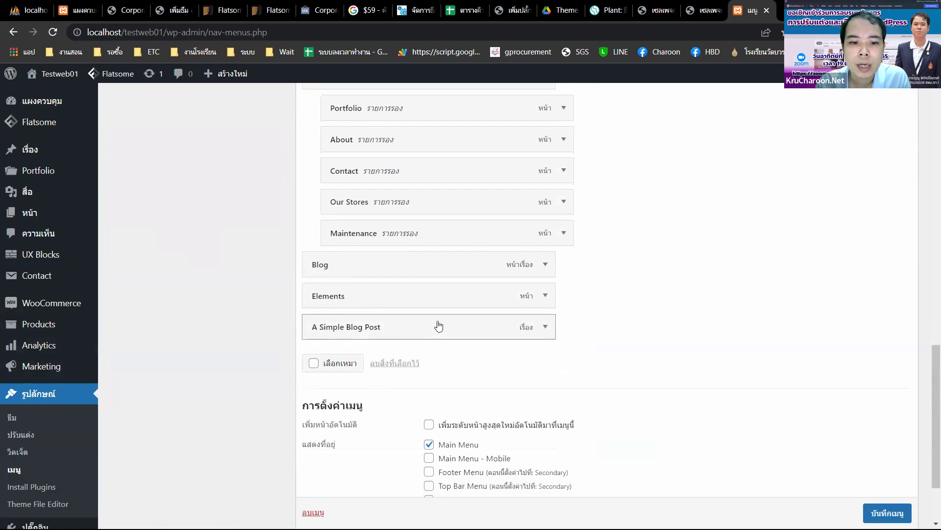
pyautogui.moveTo(433, 327); pyautogui.dragTo(451, 268)
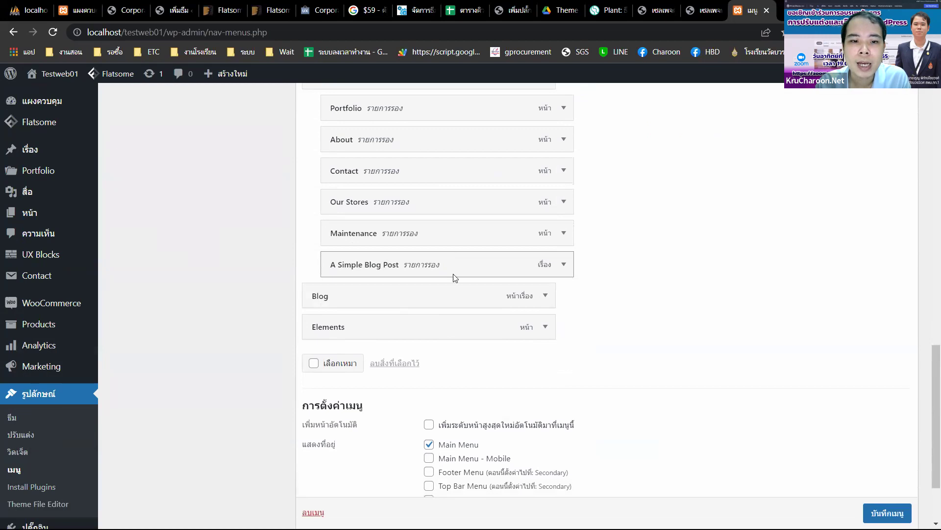
pyautogui.scroll(2, 454, 333)
pyautogui.moveTo(456, 393); pyautogui.dragTo(405, 232)
pyautogui.scroll(5, 468, 265)
pyautogui.scroll(4, 433, 243)
pyautogui.moveTo(402, 408); pyautogui.dragTo(421, 187)
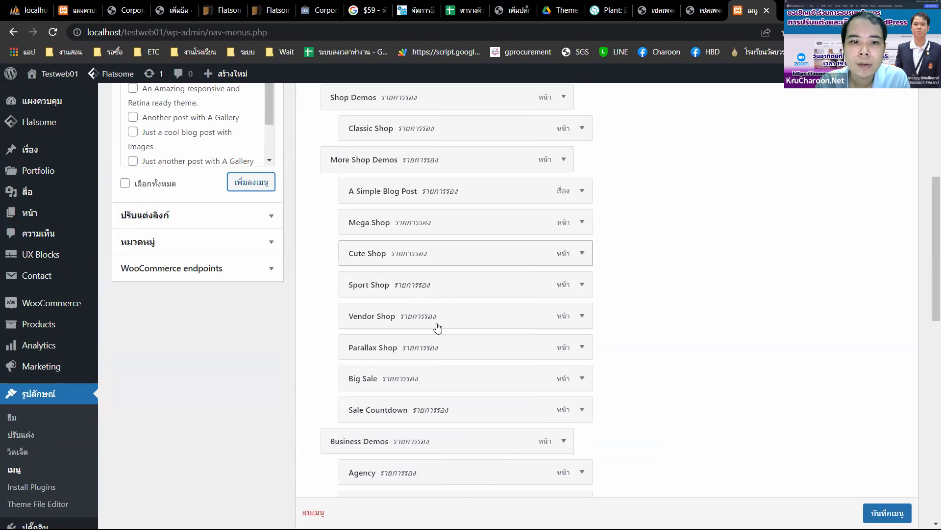
pyautogui.scroll(5, 437, 373)
pyautogui.moveTo(401, 411)
pyautogui.mouseDown()
pyautogui.moveTo(402, 363)
pyautogui.moveTo(403, 392)
pyautogui.moveTo(401, 382)
pyautogui.moveTo(417, 412)
pyautogui.mouseUp()
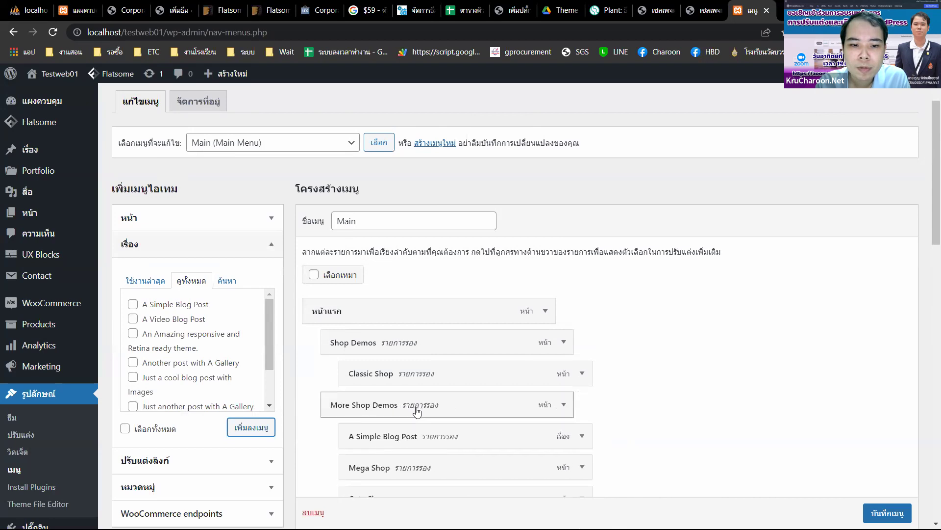
pyautogui.moveTo(351, 401); pyautogui.dragTo(475, 404)
# Step: Scroll back up the menu and highlight the Main menu name field
pyautogui.scroll(-3, 476, 403)
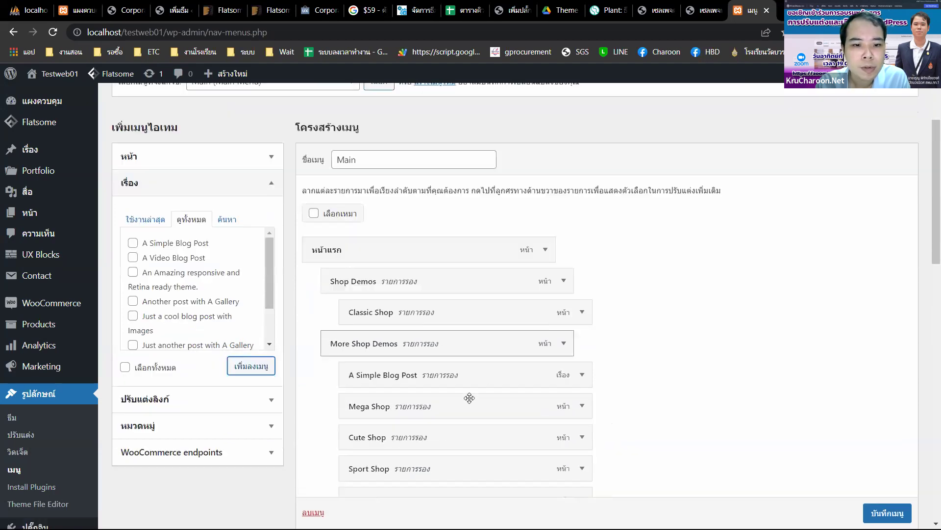
pyautogui.scroll(-3, 542, 337)
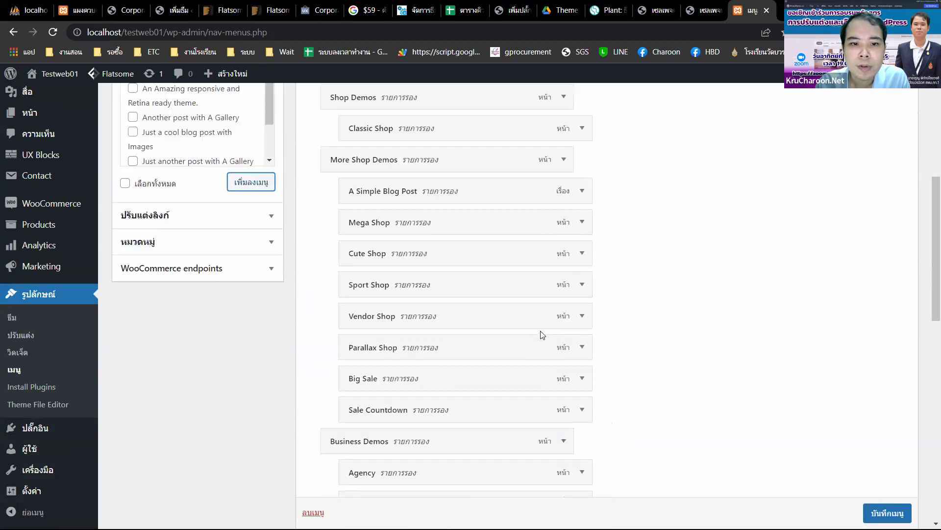
pyautogui.scroll(4, 536, 338)
pyautogui.scroll(-1, 414, 319)
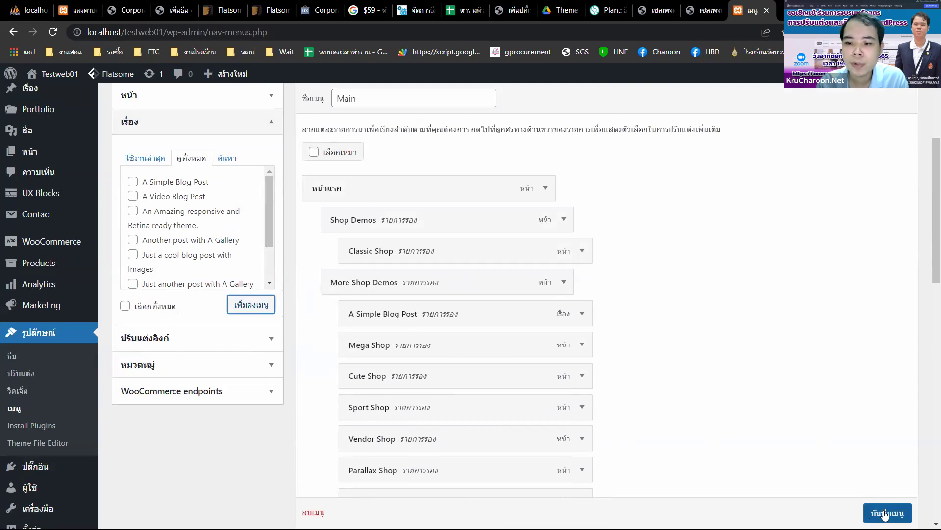
pyautogui.scroll(4, 615, 363)
pyautogui.moveTo(388, 282); pyautogui.dragTo(277, 289)
pyautogui.click(389, 288)
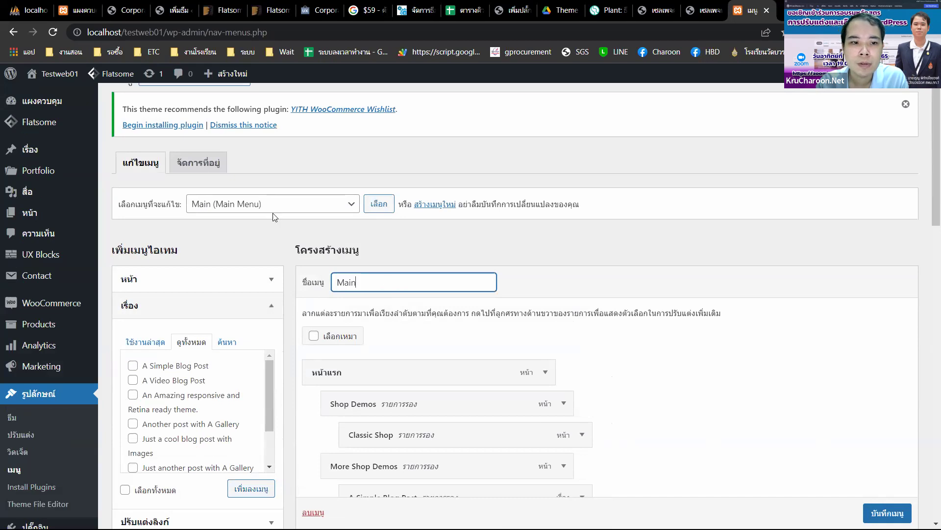
# Step: Keep Main selected as the menu to edit
pyautogui.click(246, 210)
pyautogui.click(241, 205)
pyautogui.click(296, 212)
pyautogui.click(313, 211)
pyautogui.scroll(-3, 354, 289)
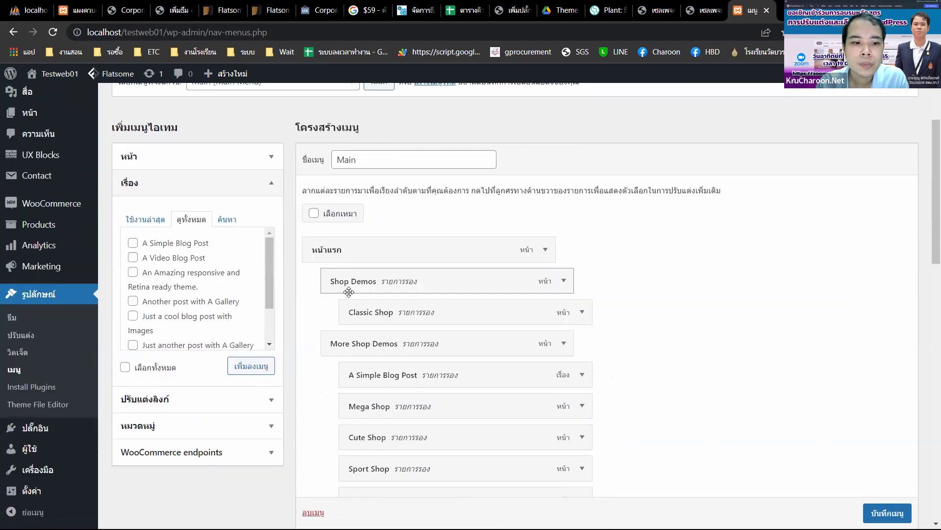
# Step: Add a custom link with URL # and link text เว็บใดๆ to the Main menu
pyautogui.click(245, 337)
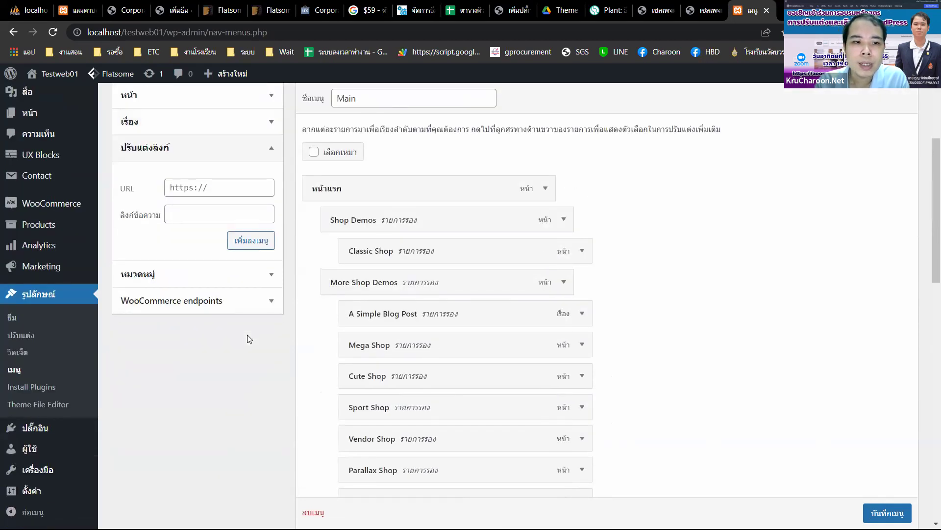
pyautogui.scroll(1, 247, 338)
pyautogui.click(217, 242)
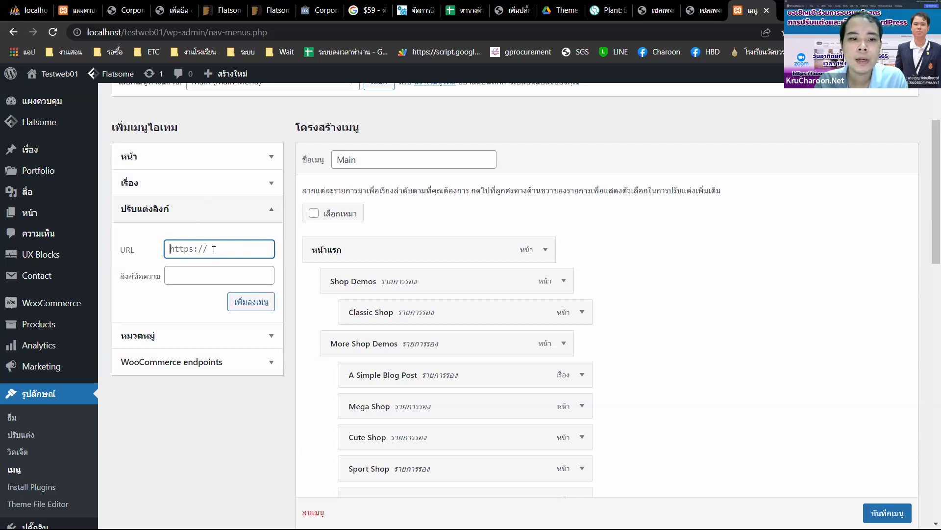
pyautogui.click(177, 274)
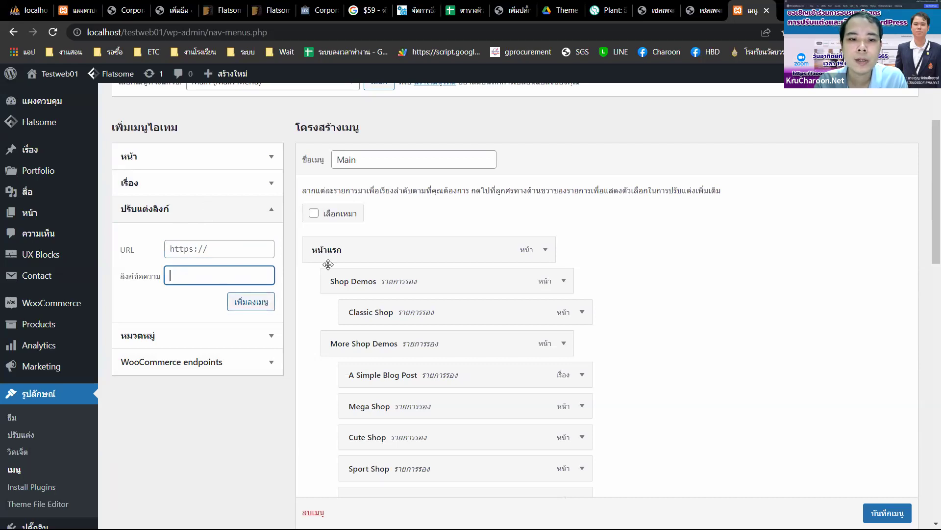
pyautogui.click(194, 248)
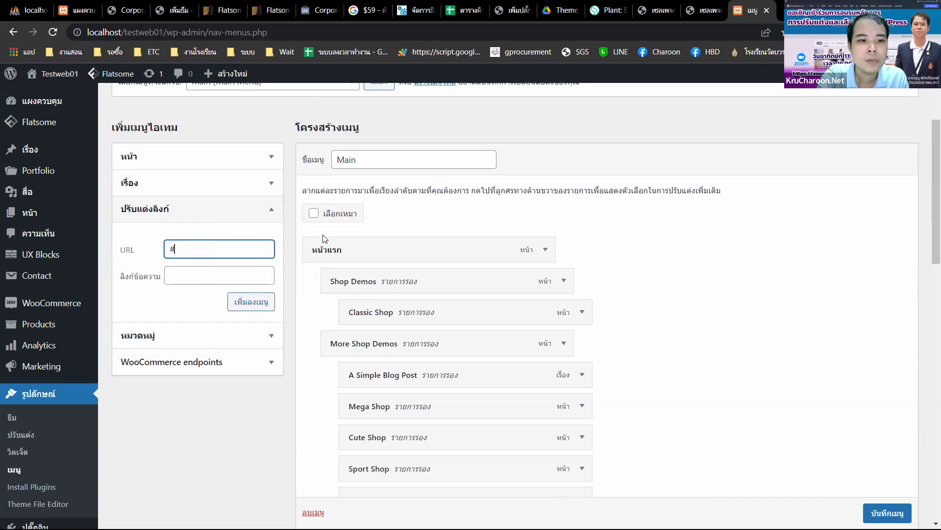
pyautogui.click(171, 271)
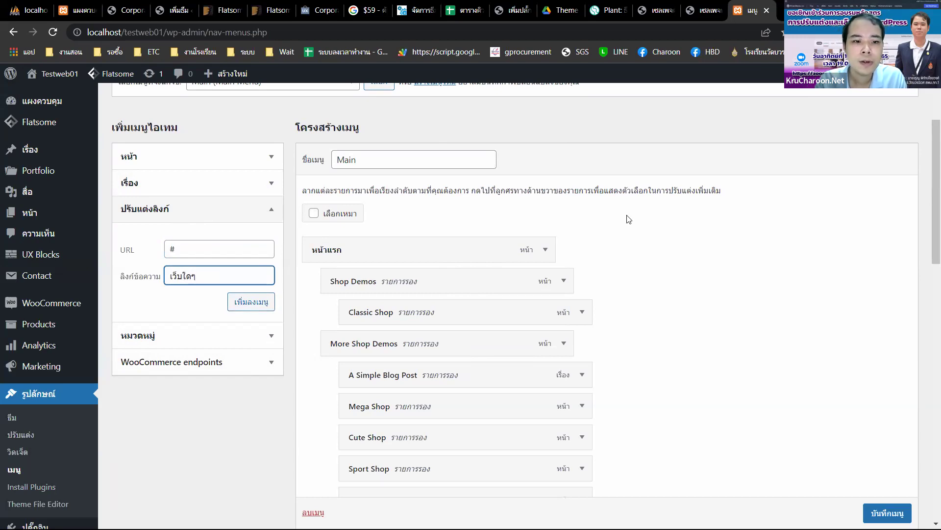
pyautogui.click(251, 303)
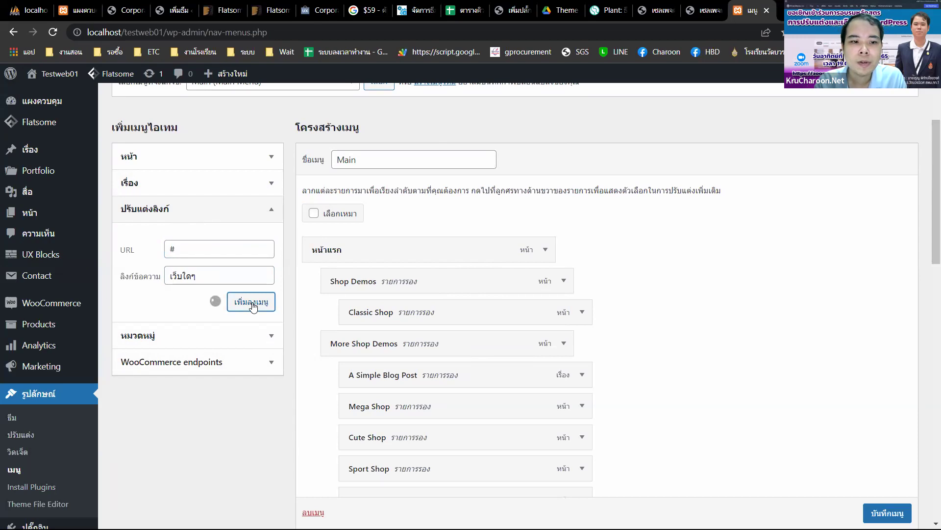
# Step: Drag the เว็บใดๆ link up the Main menu toward the top
pyautogui.scroll(-10, 537, 323)
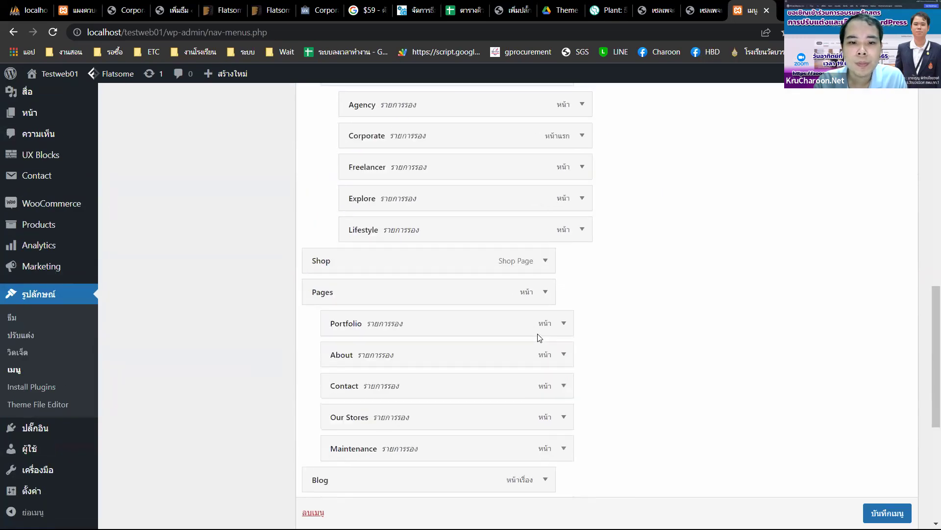
pyautogui.scroll(-5, 539, 337)
pyautogui.scroll(3, 456, 343)
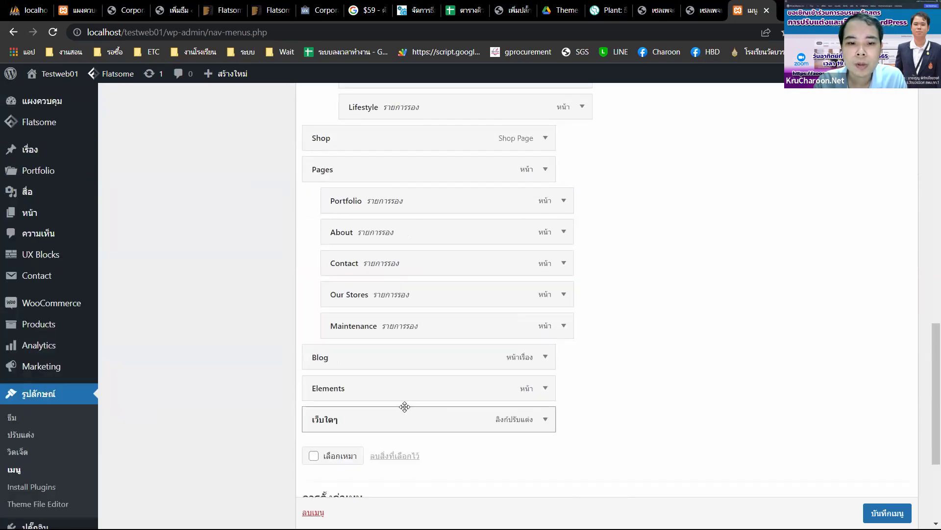
pyautogui.moveTo(410, 410); pyautogui.dragTo(416, 199)
pyautogui.scroll(3, 456, 260)
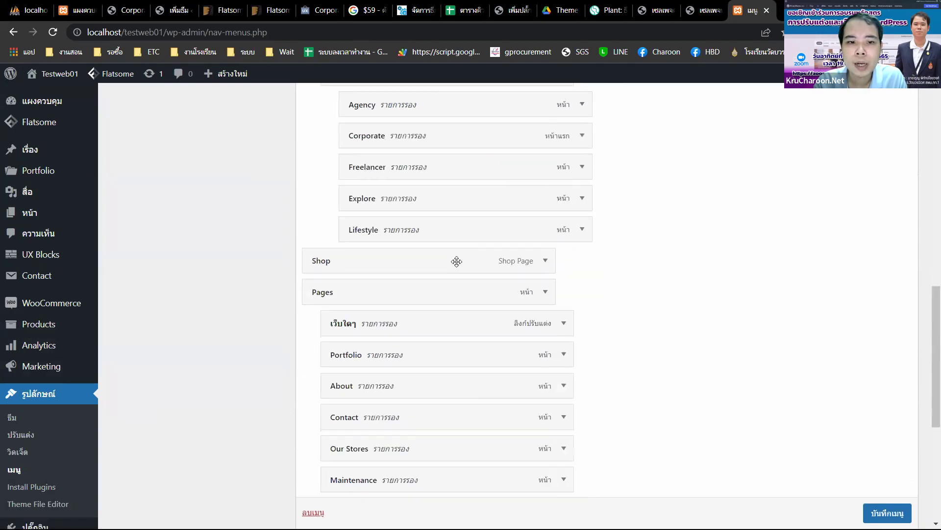
pyautogui.moveTo(431, 325); pyautogui.dragTo(447, 134)
pyautogui.scroll(5, 536, 309)
pyautogui.moveTo(406, 384); pyautogui.dragTo(410, 126)
# Step: Place เว็บใดๆ as the first top-level item above หน้าแรก and save the menu
pyautogui.scroll(4, 522, 245)
pyautogui.moveTo(443, 307); pyautogui.dragTo(427, 178)
pyautogui.scroll(3, 461, 189)
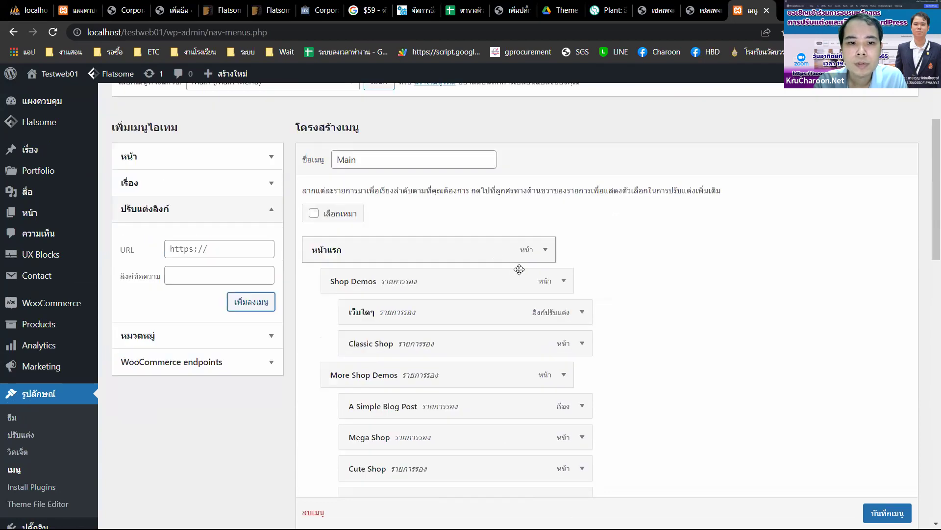
pyautogui.moveTo(405, 313); pyautogui.dragTo(372, 274)
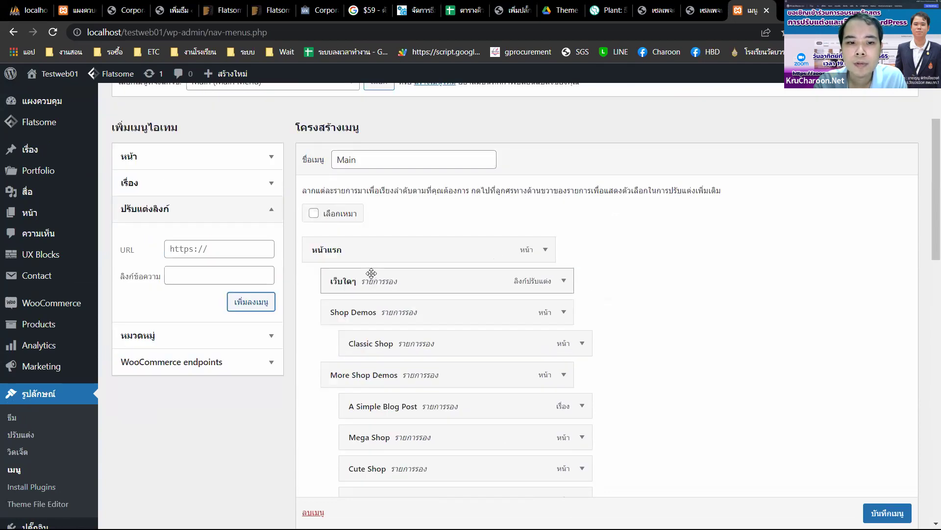
pyautogui.moveTo(500, 273); pyautogui.dragTo(479, 242)
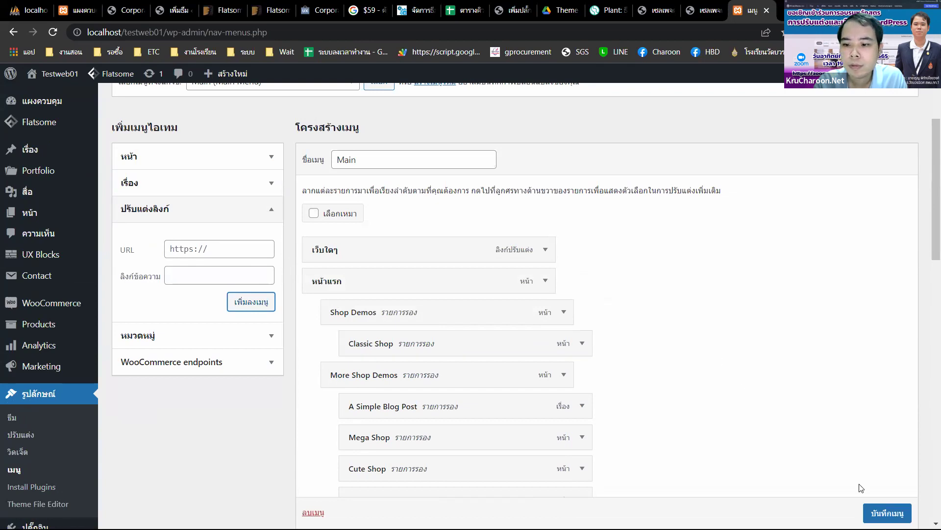
pyautogui.click(888, 513)
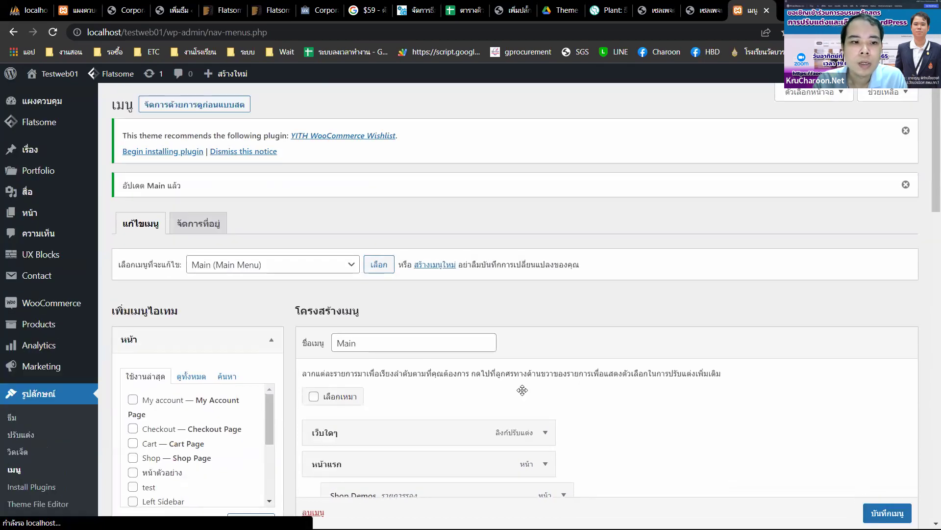
pyautogui.scroll(-7, 308, 328)
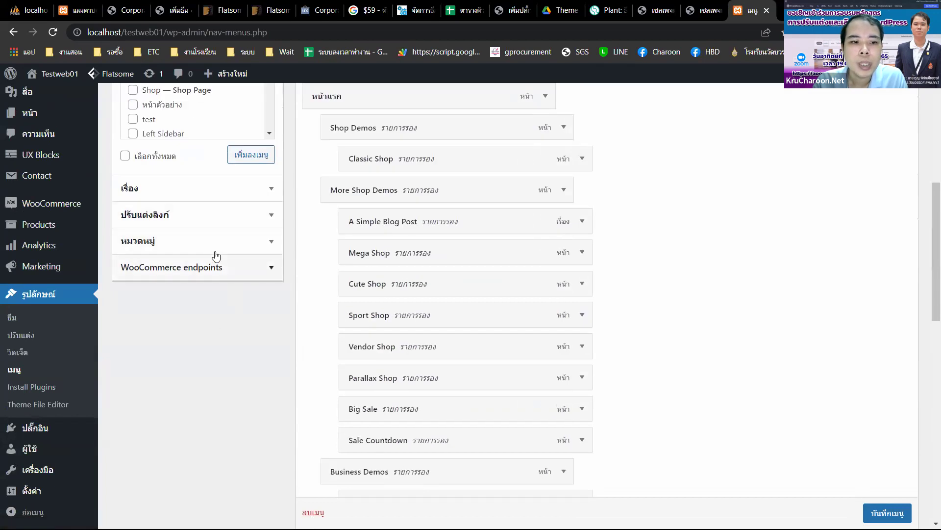
# Step: Expand the หมวดหมู่ (Categories) and WooCommerce endpoints panels in the Add menu items column
pyautogui.click(267, 241)
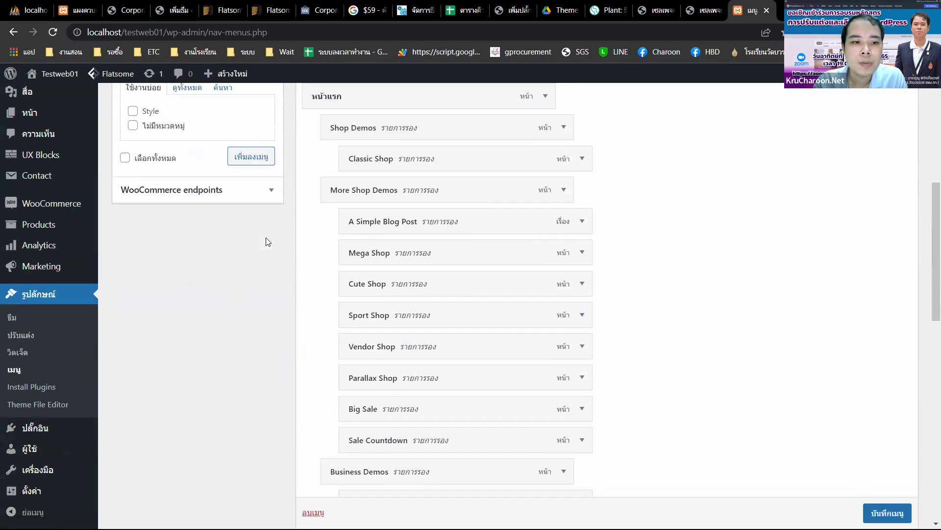
pyautogui.scroll(2, 216, 312)
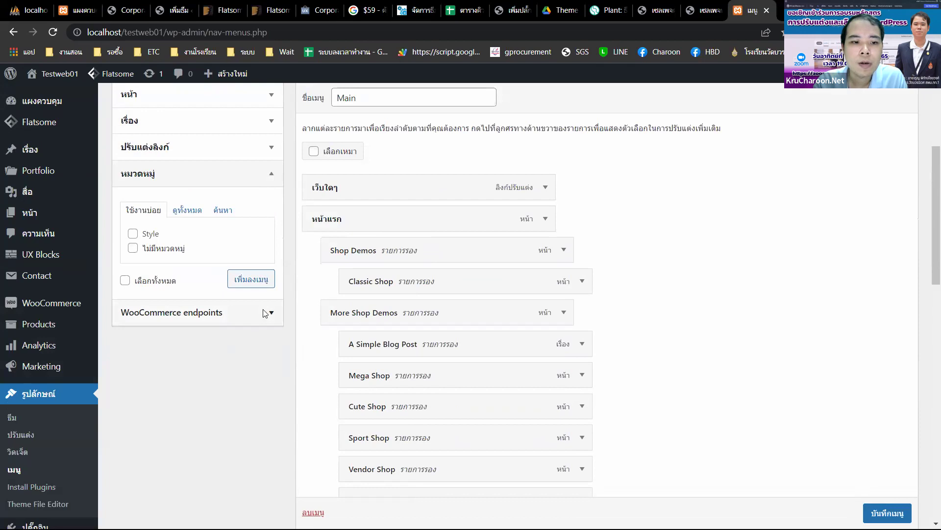
pyautogui.click(265, 313)
pyautogui.scroll(3, 220, 319)
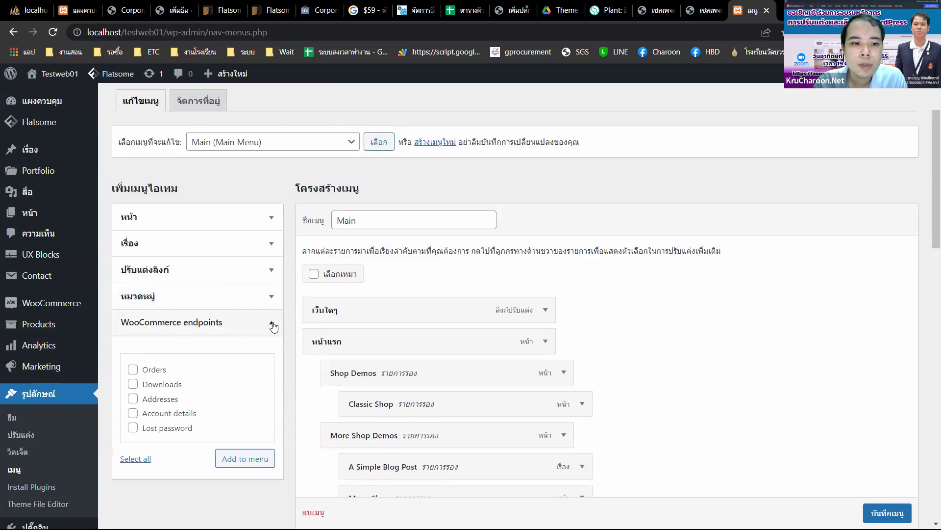
pyautogui.click(272, 324)
pyautogui.click(272, 323)
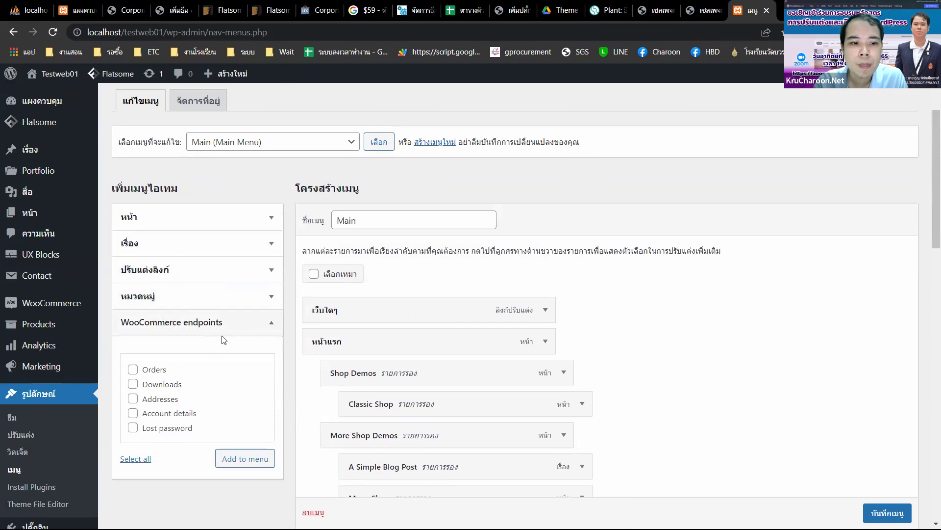
# Step: Scroll through the endpoint options: Orders, Downloads, Addresses, Account details, Lost password
pyautogui.scroll(3, 258, 324)
pyautogui.scroll(-3, 143, 310)
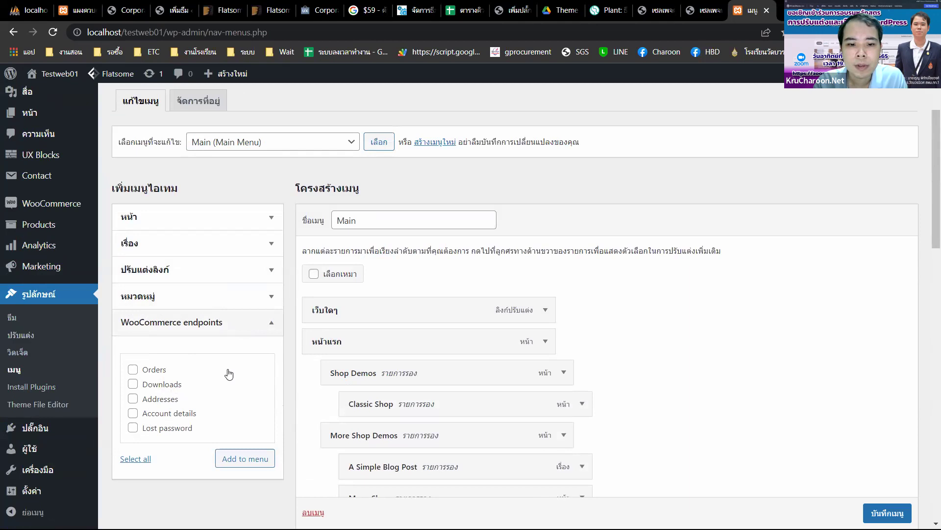
pyautogui.scroll(-1, 254, 378)
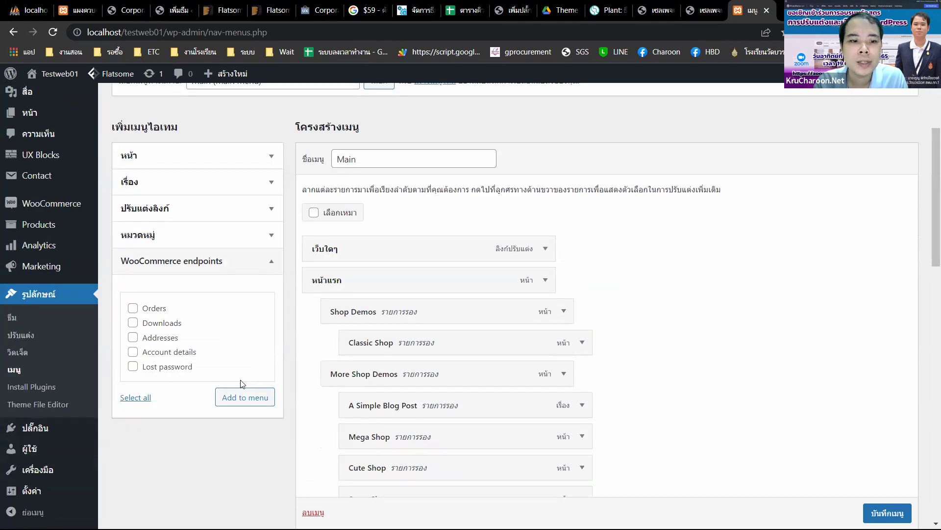
pyautogui.scroll(-1, 223, 380)
pyautogui.scroll(1, 222, 379)
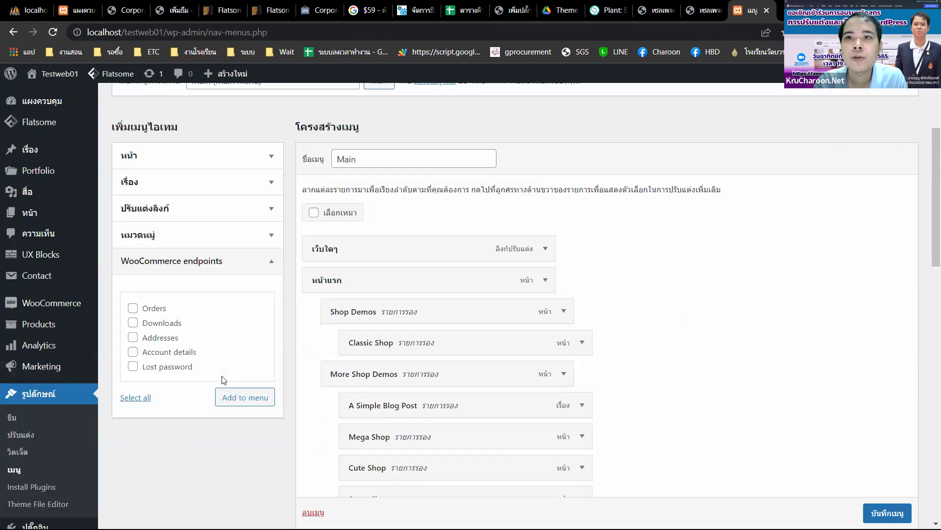
pyautogui.scroll(-1, 231, 294)
pyautogui.scroll(1, 260, 304)
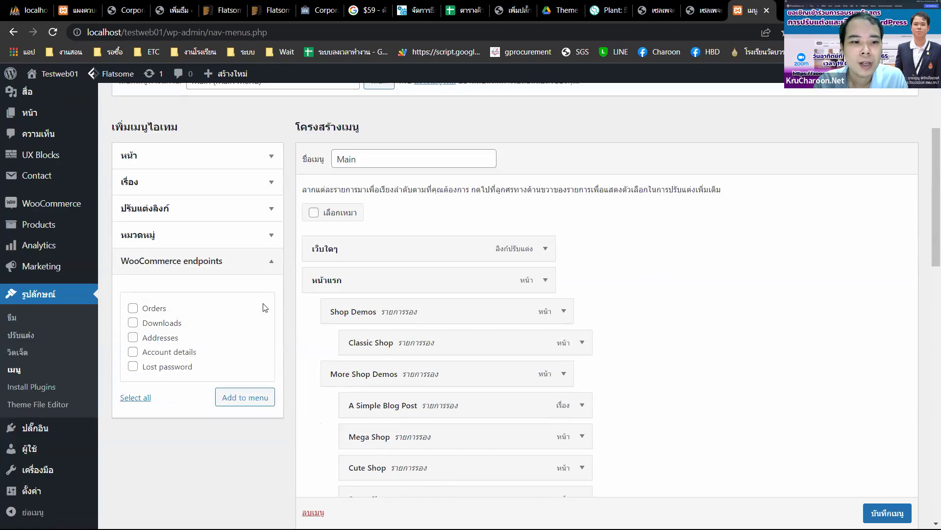
pyautogui.scroll(1, 248, 248)
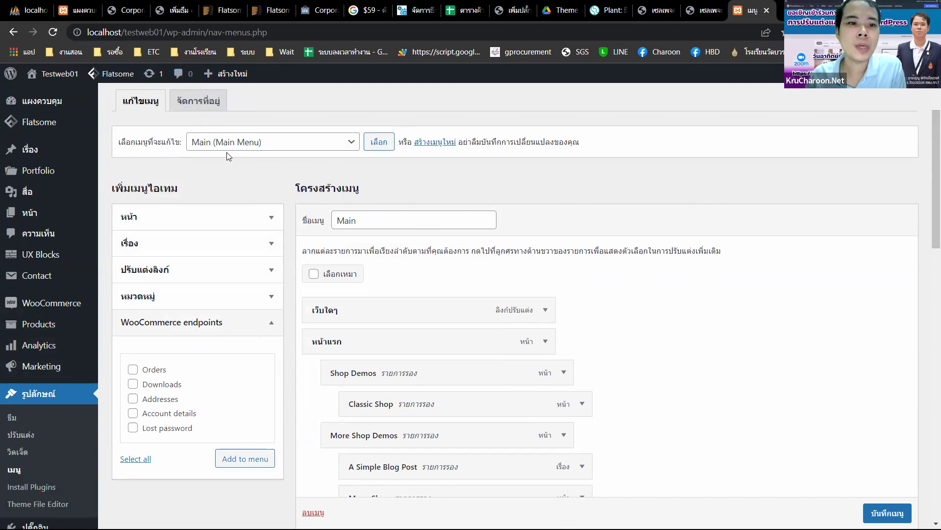
pyautogui.click(199, 102)
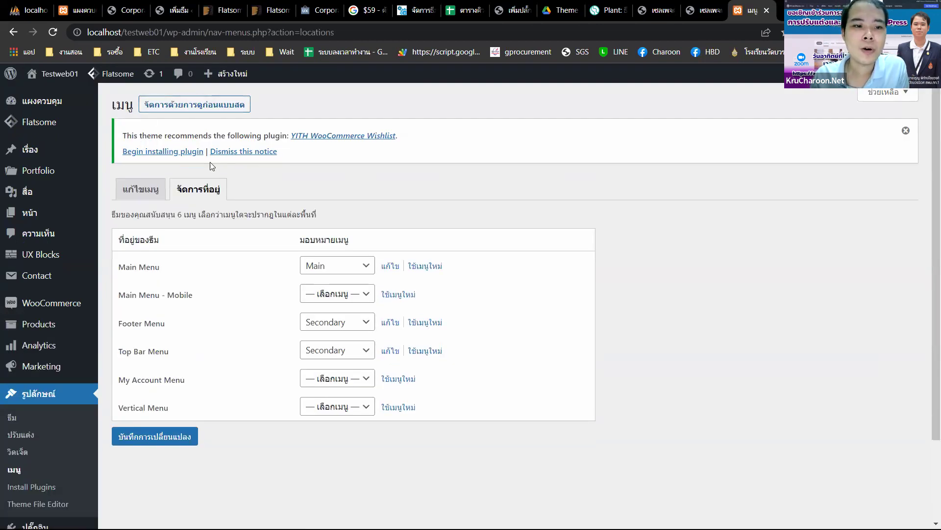
pyautogui.click(137, 193)
pyautogui.scroll(-4, 459, 313)
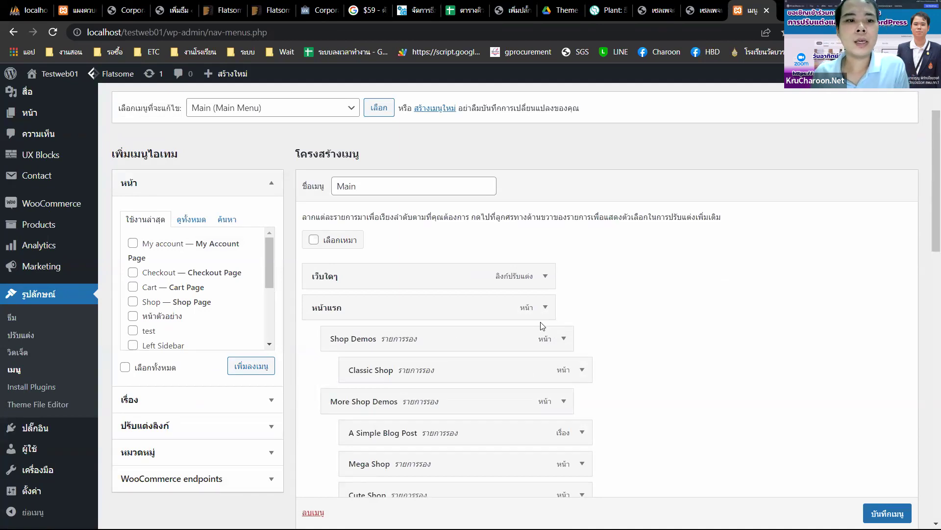
pyautogui.scroll(-8, 466, 258)
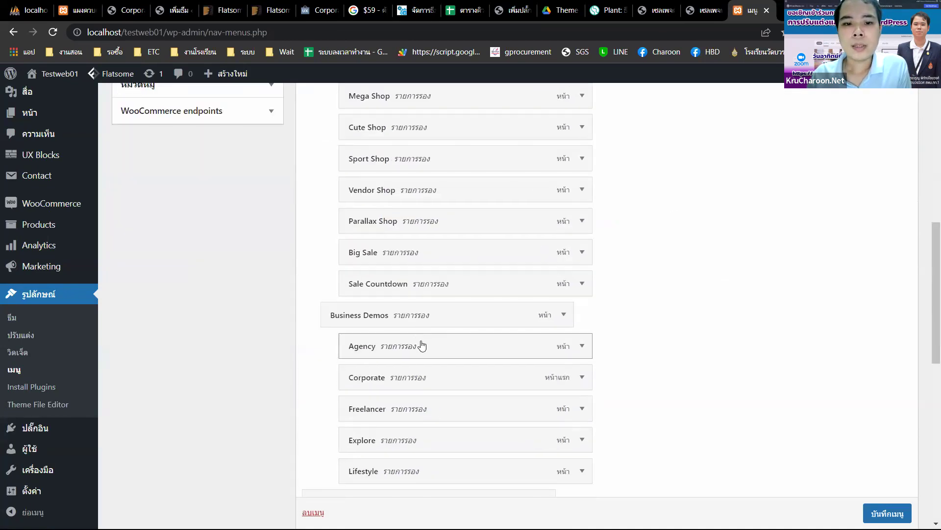
pyautogui.scroll(6, 427, 339)
pyautogui.scroll(4, 433, 327)
pyautogui.scroll(-6, 356, 297)
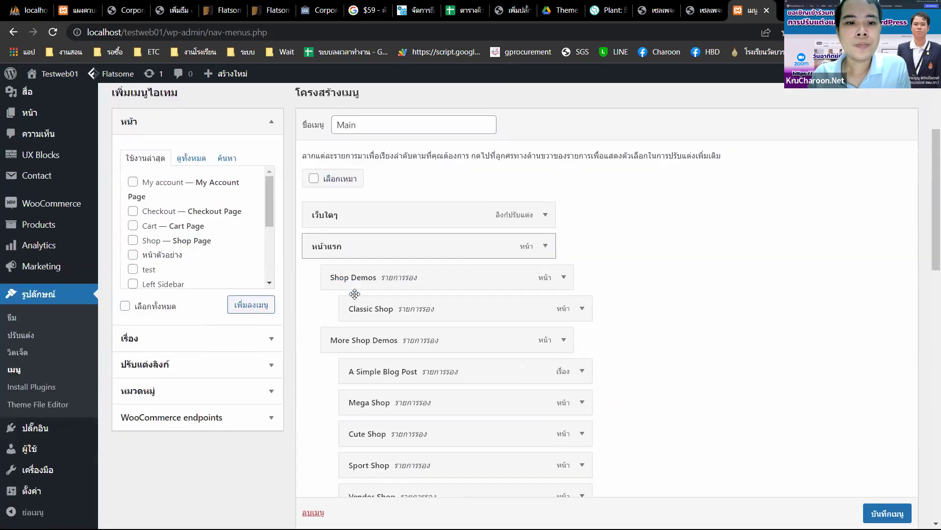
pyautogui.scroll(3, 348, 294)
pyautogui.scroll(-4, 353, 291)
pyautogui.scroll(9, 466, 251)
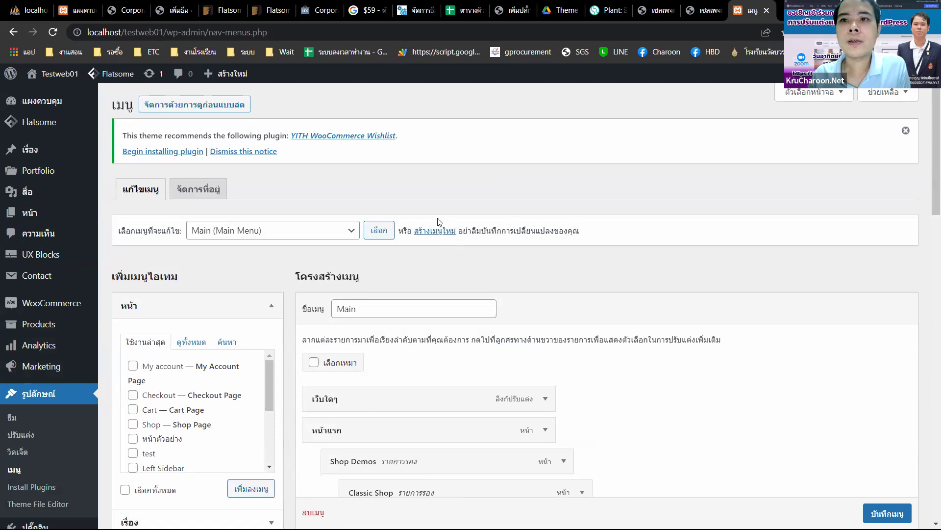
pyautogui.scroll(-5, 353, 252)
pyautogui.scroll(5, 725, 256)
pyautogui.scroll(-5, 724, 256)
pyautogui.scroll(5, 275, 299)
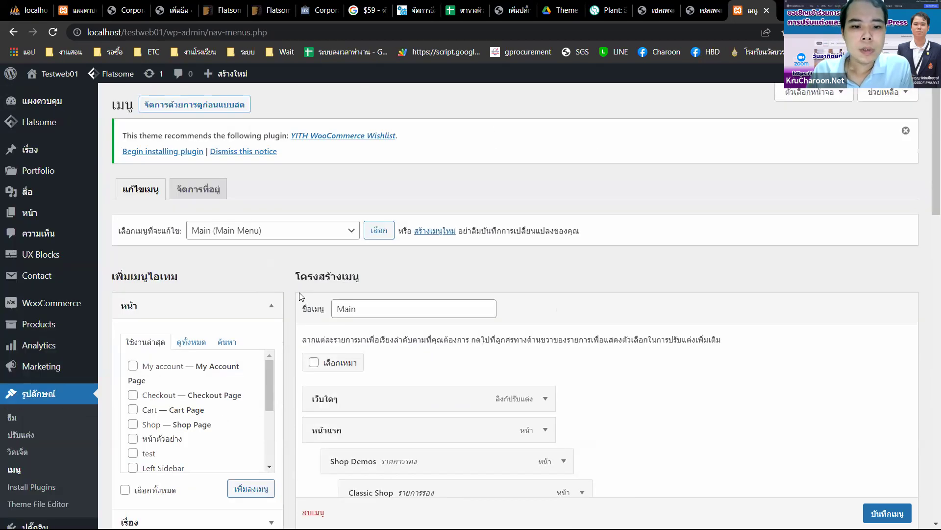
pyautogui.scroll(-9, 414, 298)
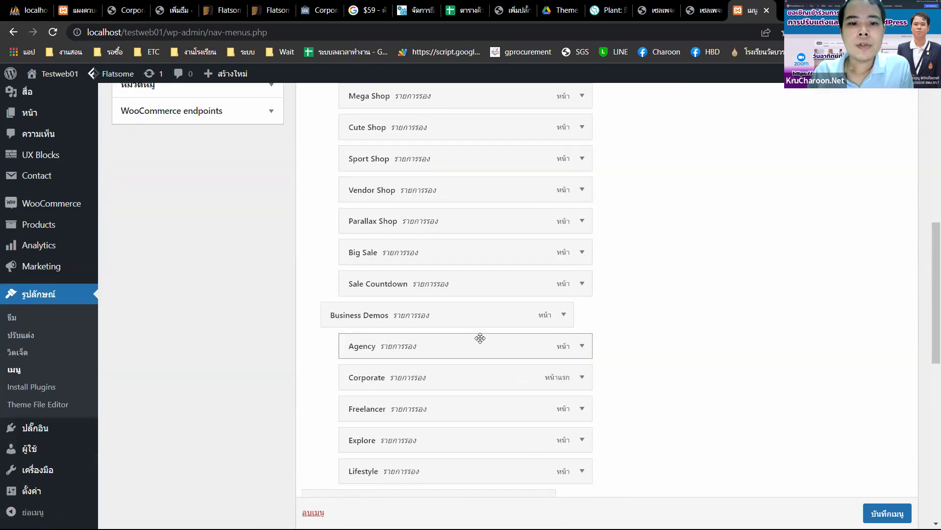
pyautogui.scroll(4, 479, 336)
pyautogui.scroll(5, 473, 343)
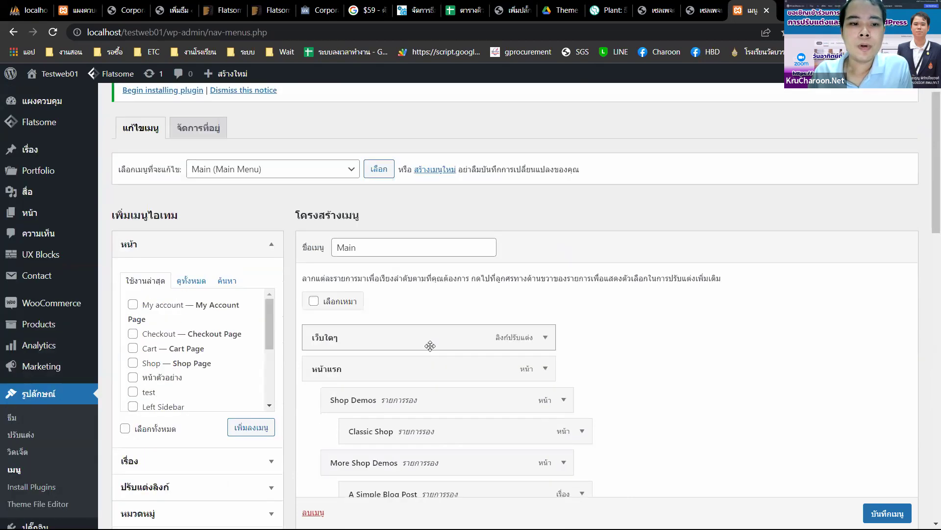
pyautogui.scroll(-1, 528, 306)
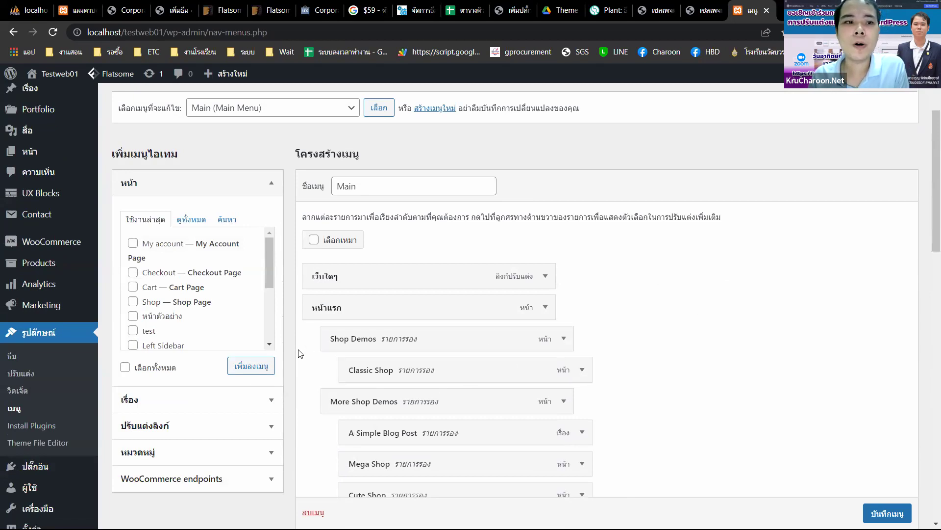
pyautogui.scroll(-1, 297, 346)
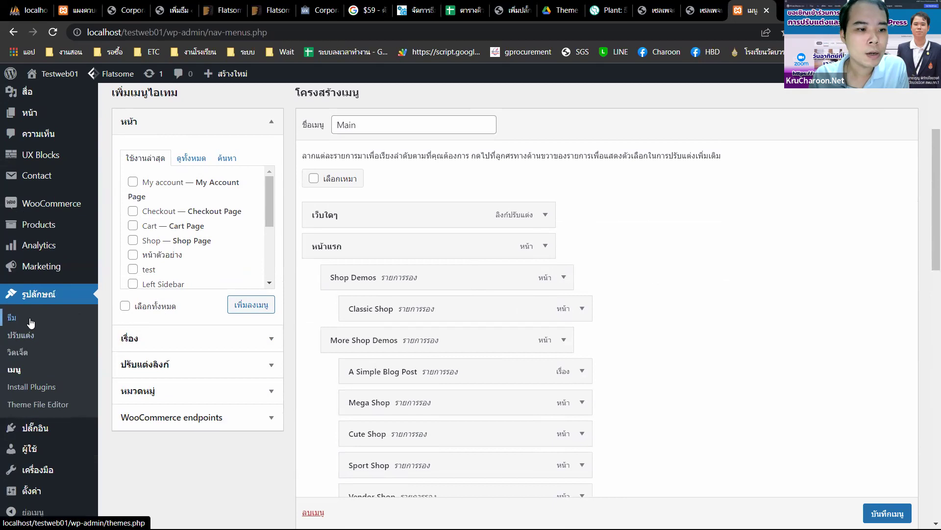
pyautogui.scroll(-3, 190, 296)
pyautogui.scroll(6, 368, 338)
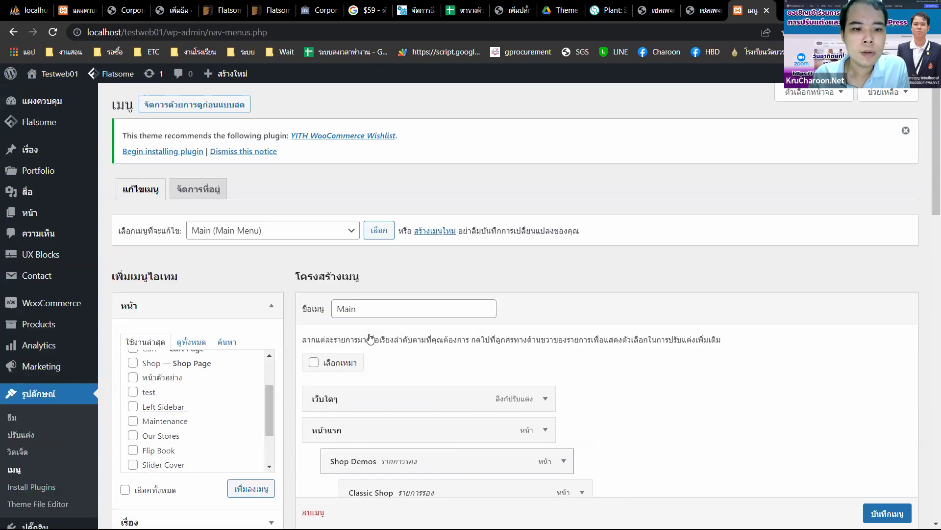
pyautogui.scroll(-12, 848, 360)
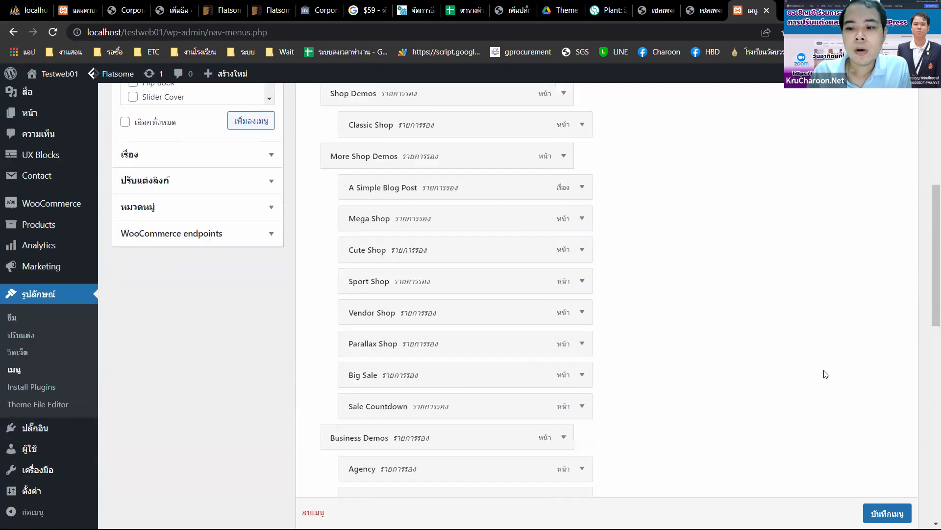
pyautogui.scroll(10, 494, 397)
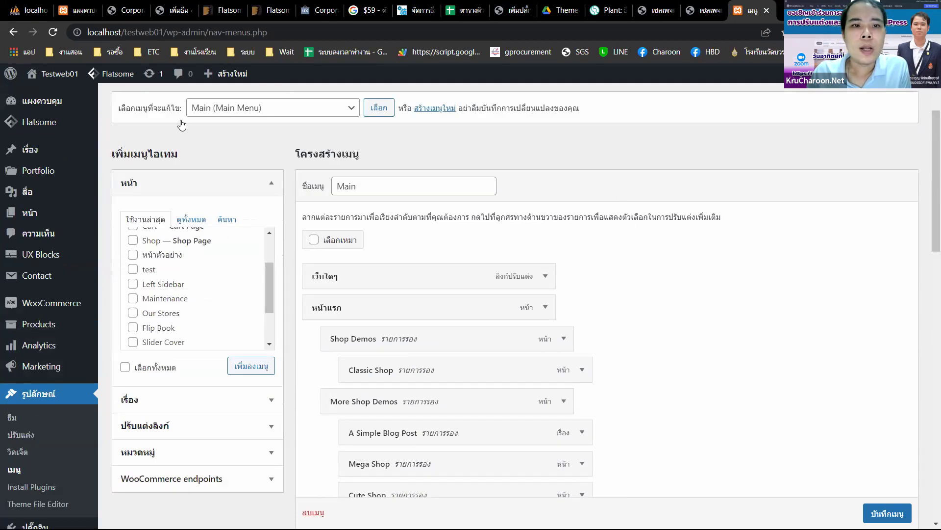
pyautogui.scroll(5, 240, 274)
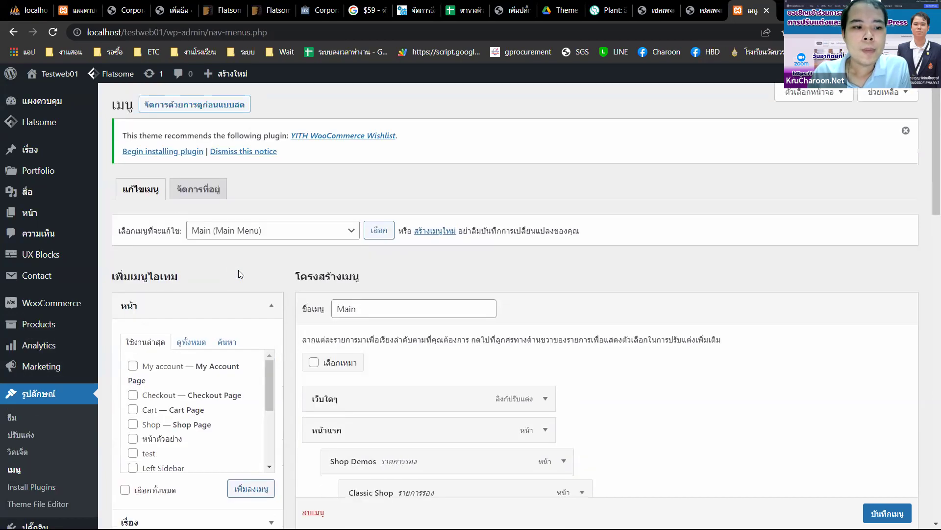
# Step: Open the Testweb01 live homepage in a new tab and scroll through it
pyautogui.rightClick(74, 76)
pyautogui.click(96, 85)
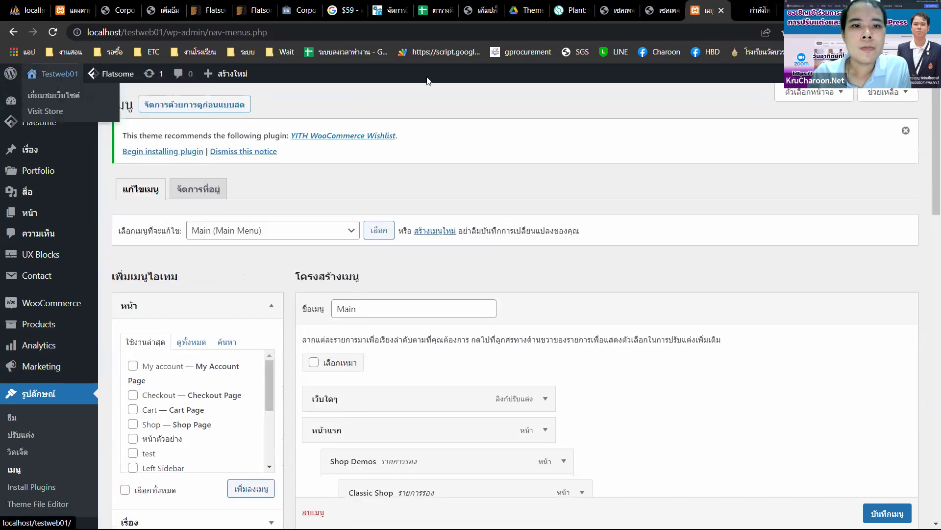
pyautogui.click(743, 18)
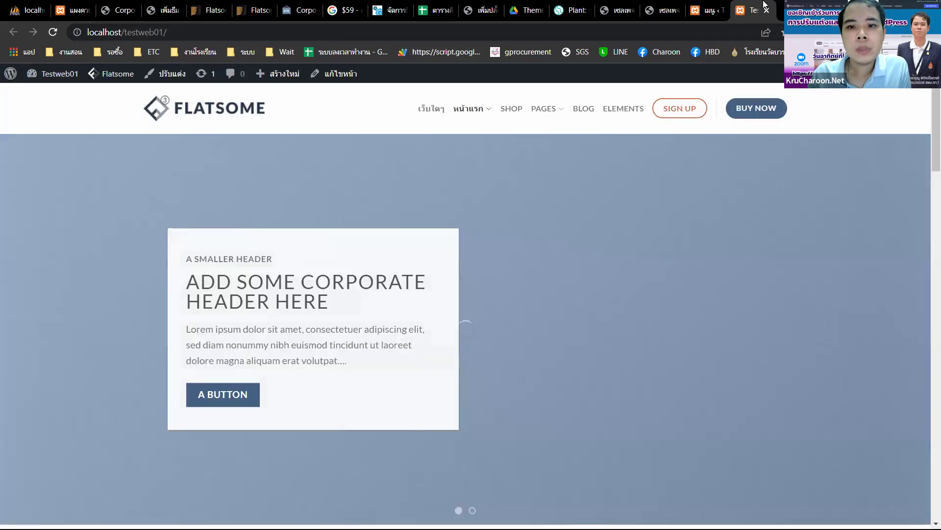
pyautogui.scroll(-3, 595, 293)
pyautogui.scroll(3, 595, 293)
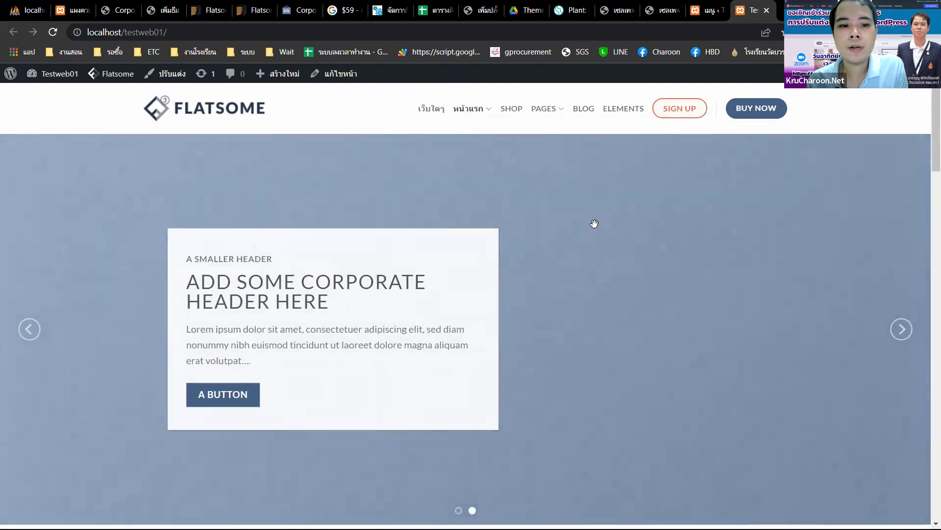
pyautogui.scroll(-6, 674, 319)
pyautogui.scroll(-12, 673, 319)
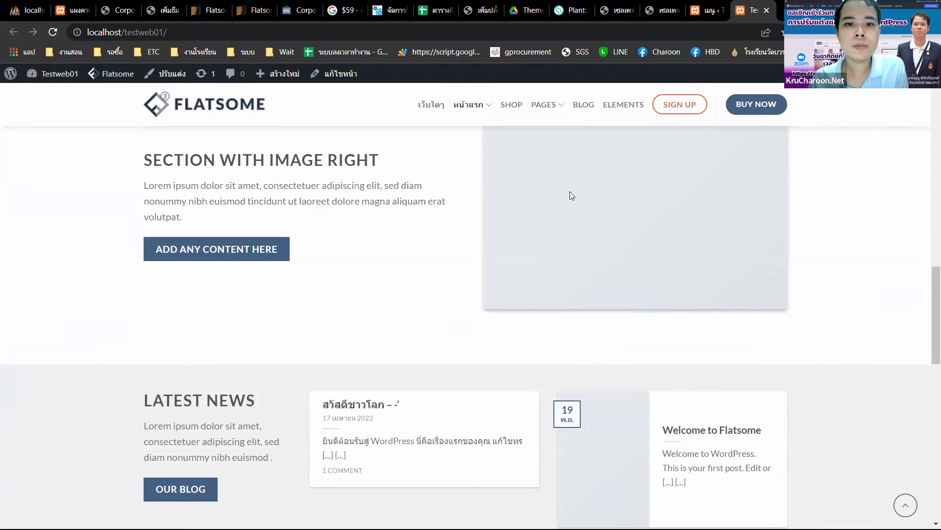
# Step: Dismiss the system menu and switch to the Flatsome theme preview page
pyautogui.press('super')
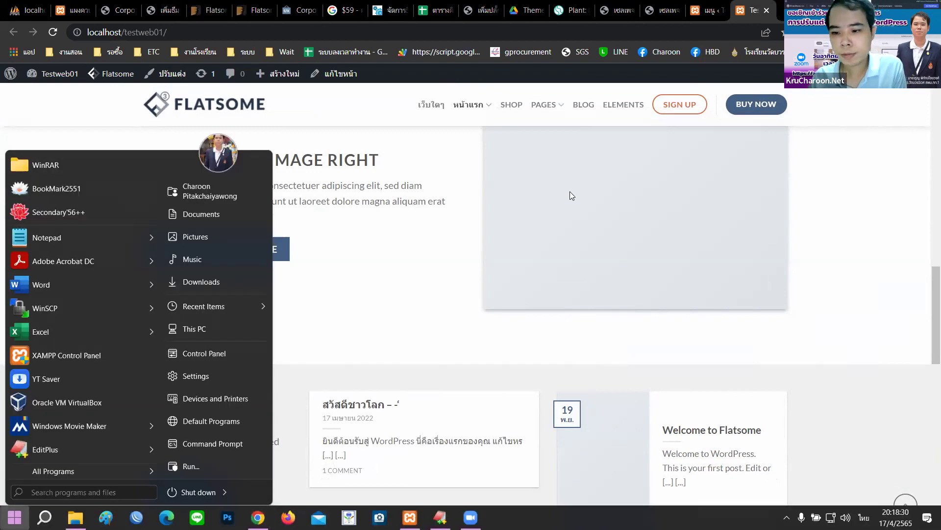
pyautogui.click(688, 346)
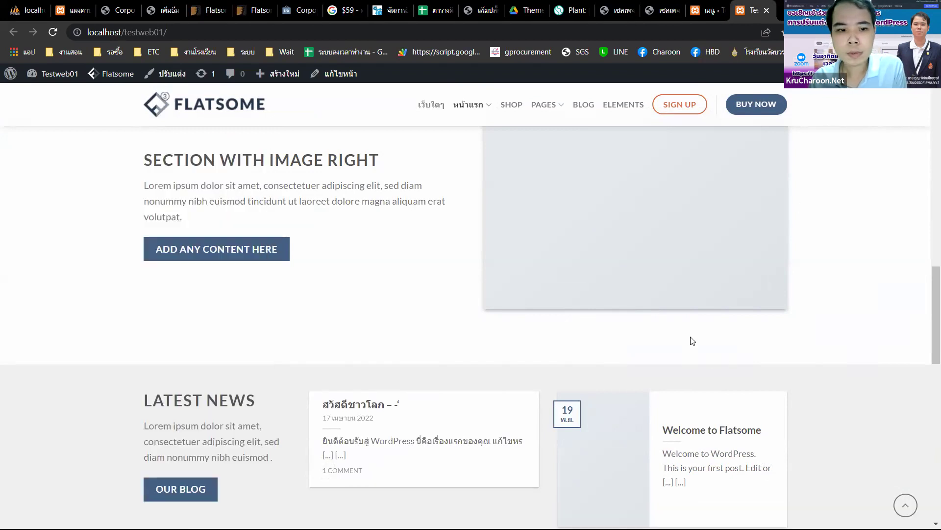
pyautogui.scroll(1, 321, 212)
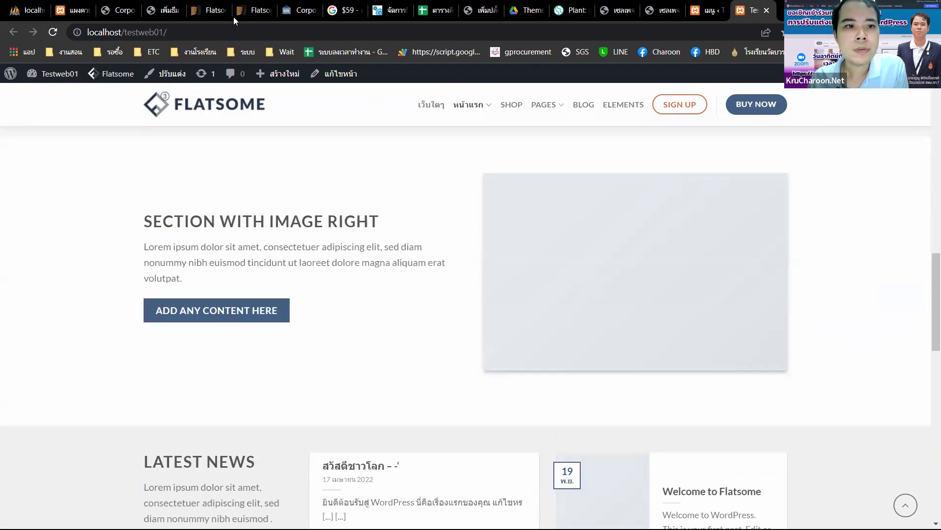
pyautogui.click(254, 10)
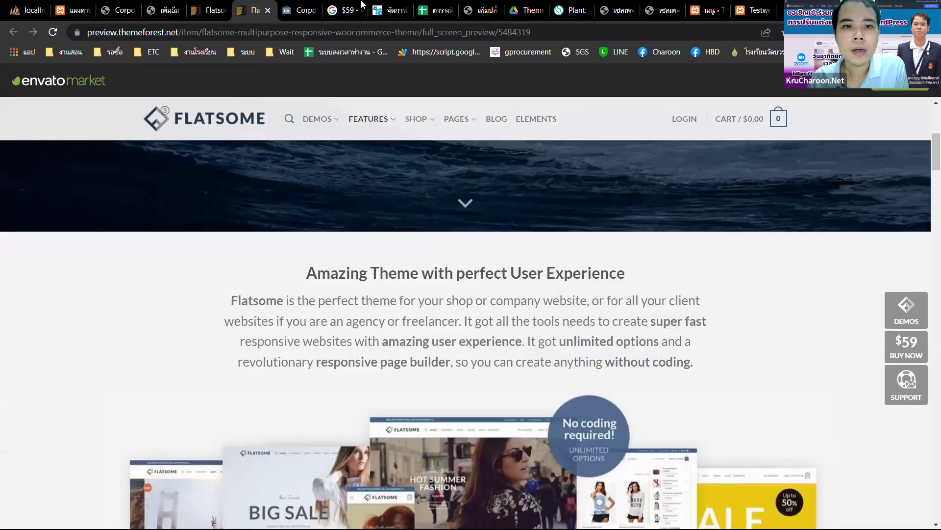
# Step: Cycle through the open sales pages, then return to the WordPress เมนู admin tab
pyautogui.hotkey('ctrl', 'Tab')
pyautogui.hotkey('ctrl', 'Tab')
pyautogui.hotkey('ctrl', 'Tab')
pyautogui.hotkey('ctrl', 'Tab')
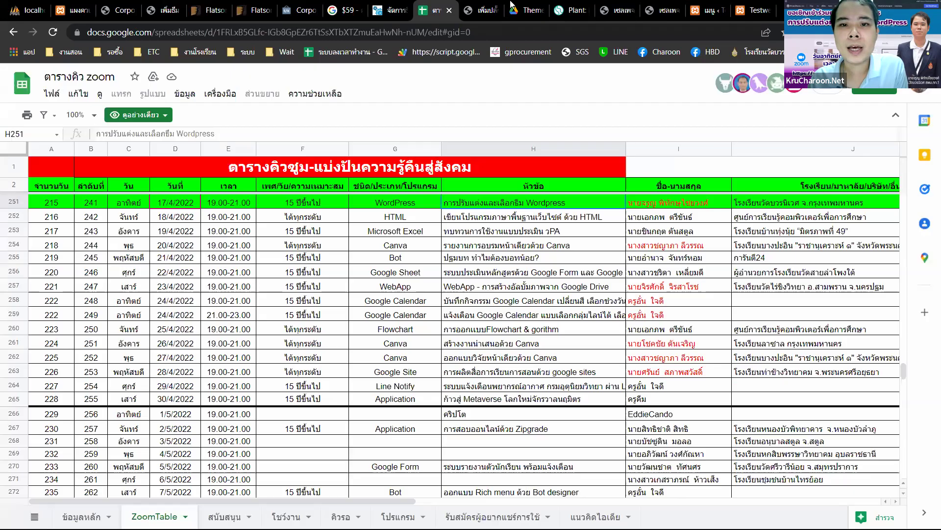
pyautogui.hotkey('ctrl', 'Tab')
pyautogui.hotkey('ctrl', 'Tab')
pyautogui.hotkey('ctrl', 'Tab')
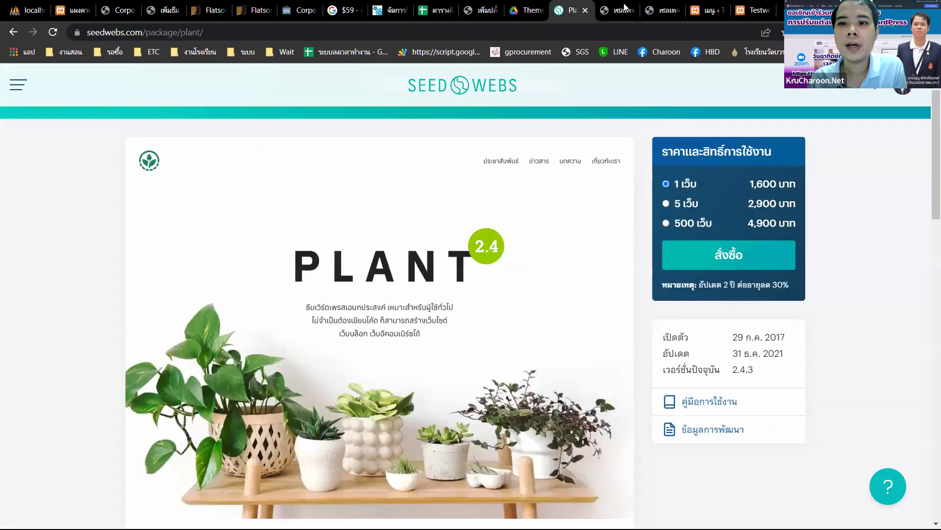
pyautogui.hotkey('ctrl', 'Tab')
pyautogui.click(694, 4)
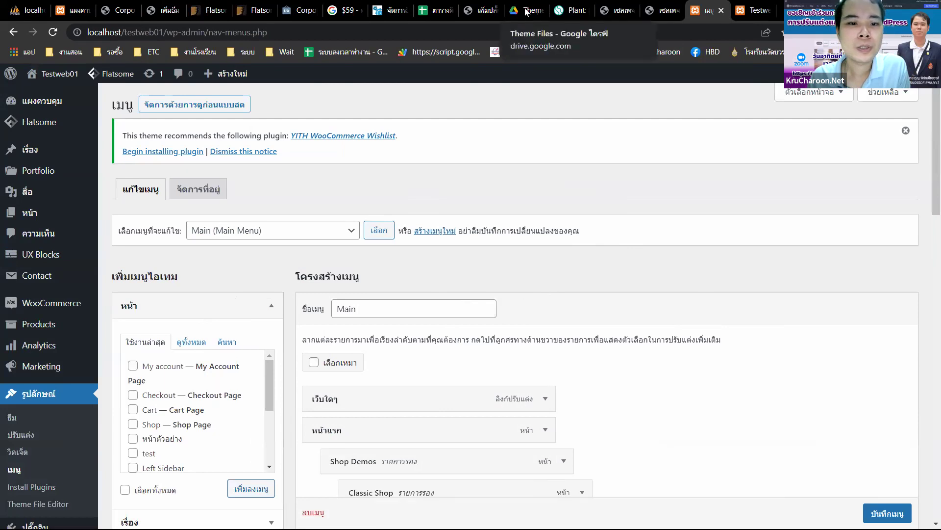
pyautogui.moveTo(74, 304)
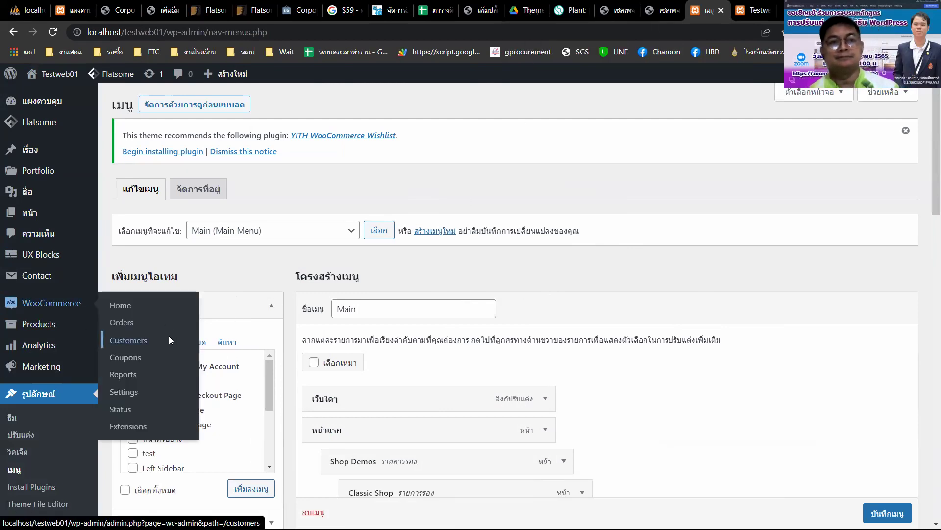
pyautogui.moveTo(16, 250)
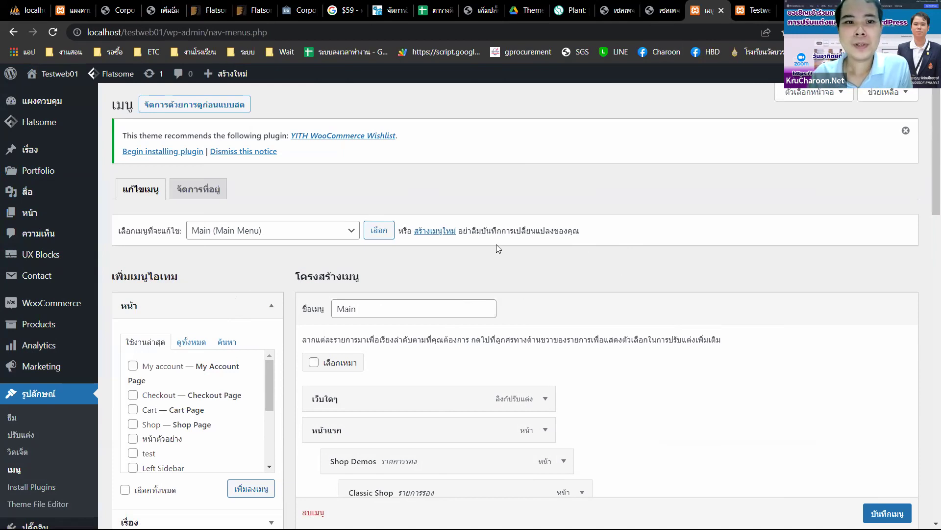
pyautogui.scroll(-7, 653, 319)
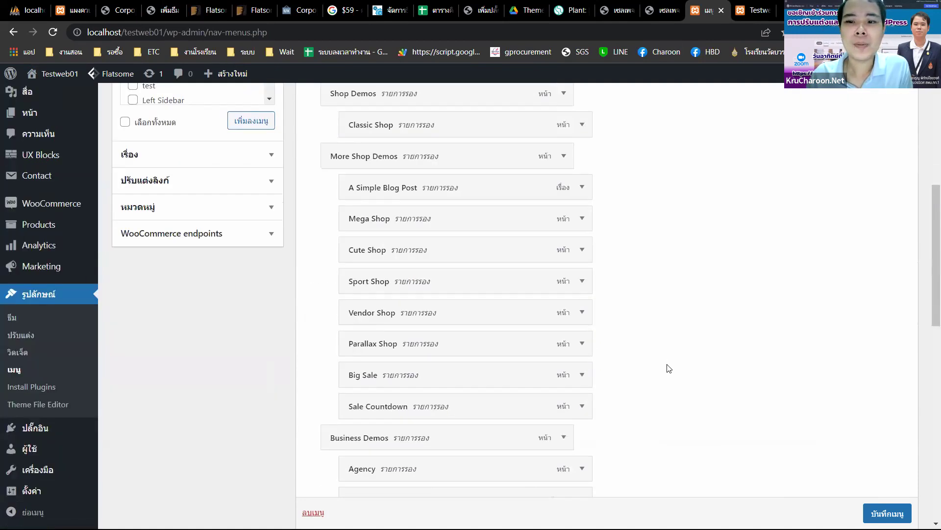
pyautogui.scroll(-4, 672, 353)
pyautogui.scroll(11, 638, 338)
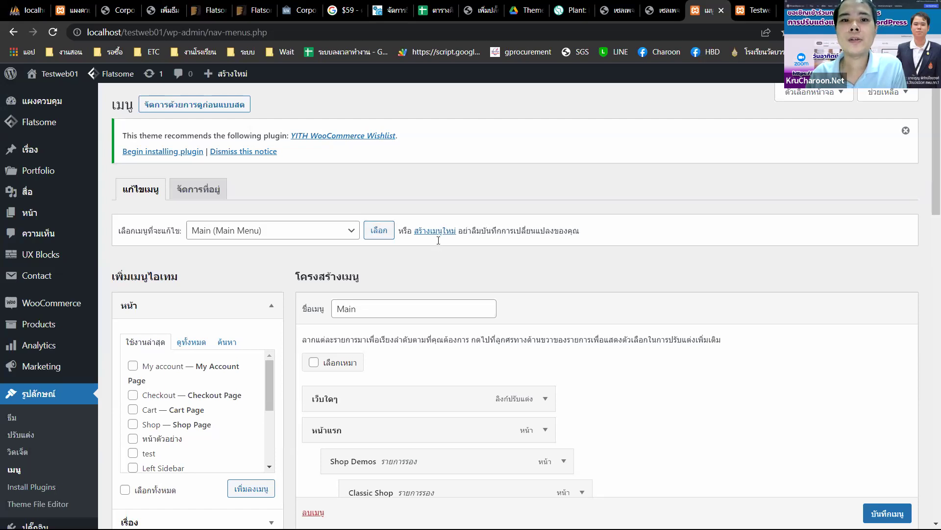
# Step: Search Google for 'elementor' in a new tab and open the elementor.com homepage
pyautogui.click(783, 10)
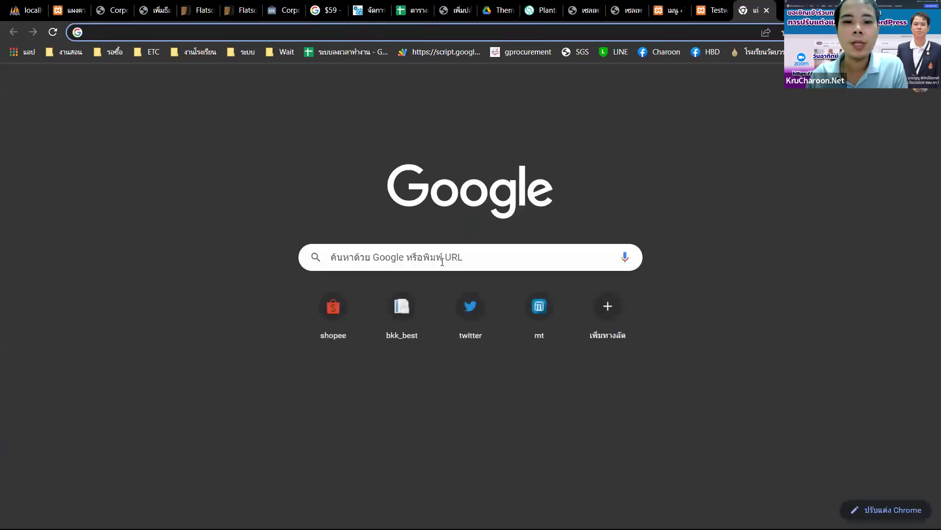
pyautogui.click(442, 262)
pyautogui.write('รร')
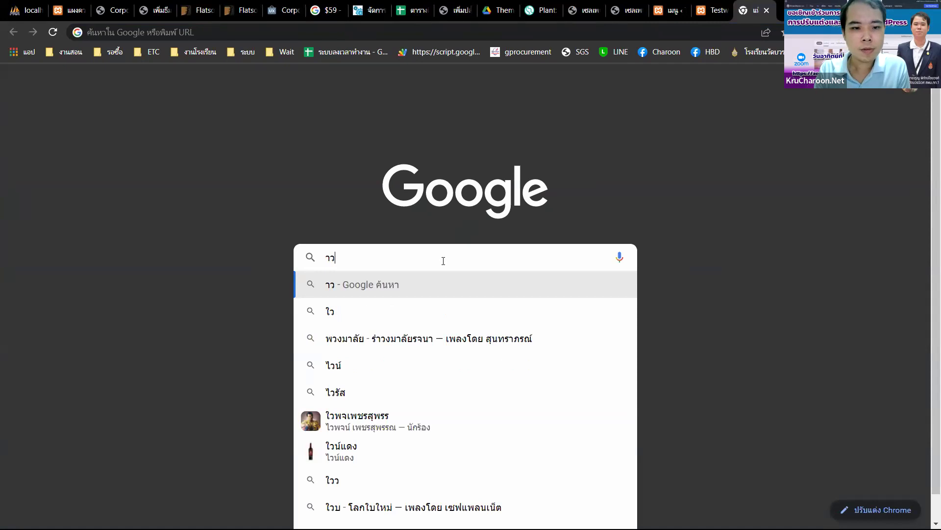
pyautogui.press('Escape')
pyautogui.write('el')
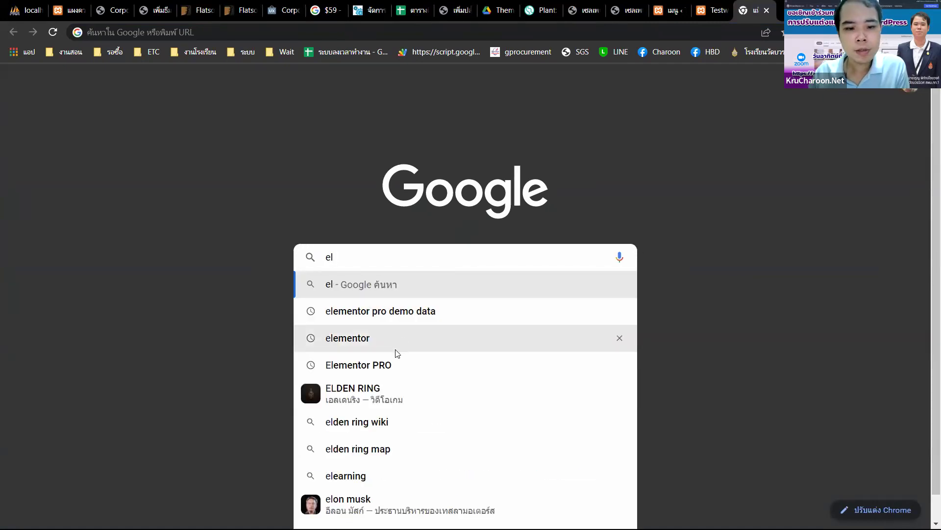
pyautogui.click(394, 349)
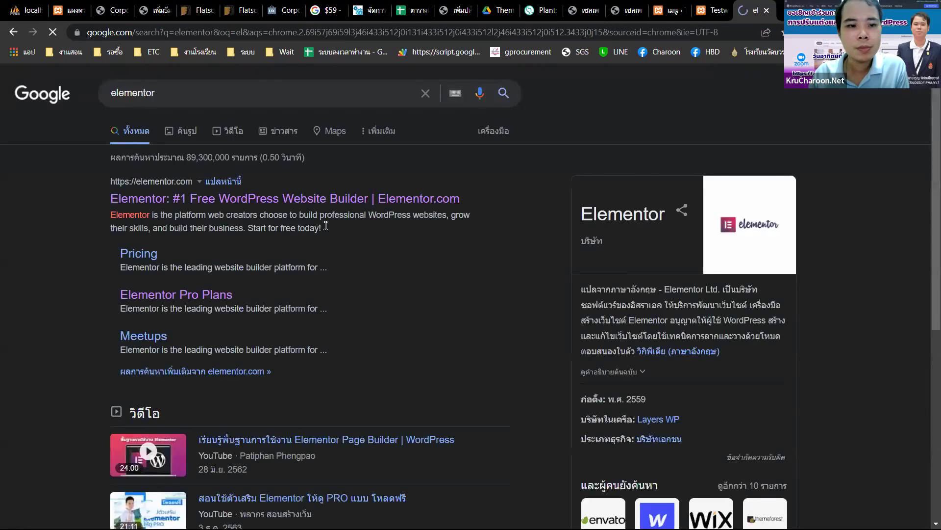
pyautogui.click(349, 201)
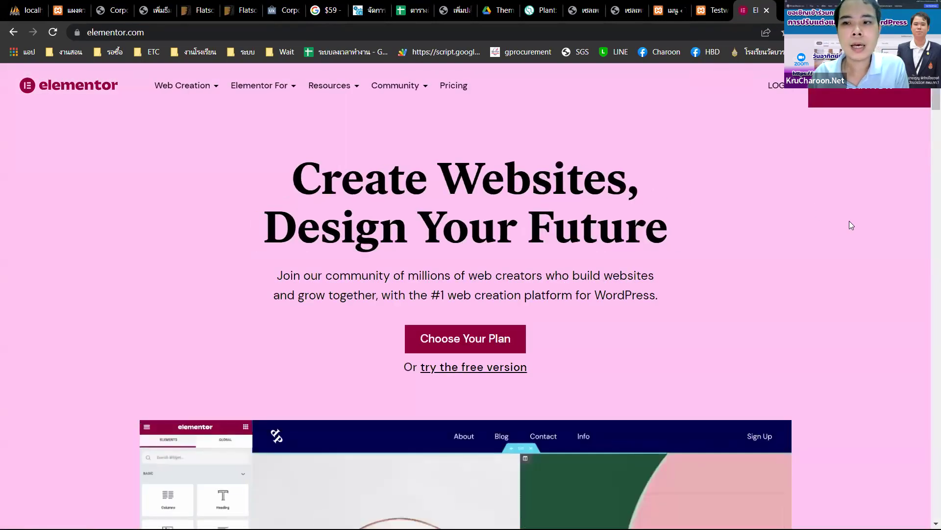
pyautogui.scroll(-8, 834, 231)
pyautogui.scroll(3, 426, 243)
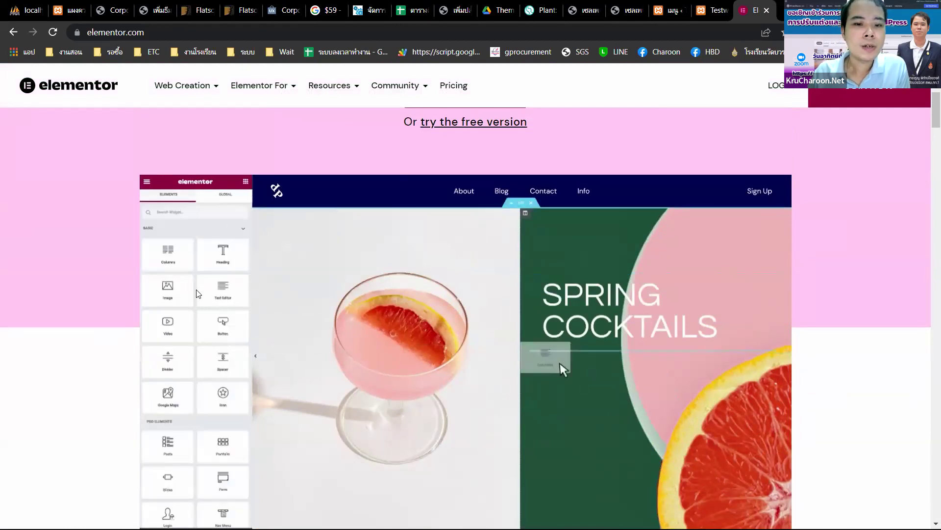
pyautogui.scroll(-1, 520, 351)
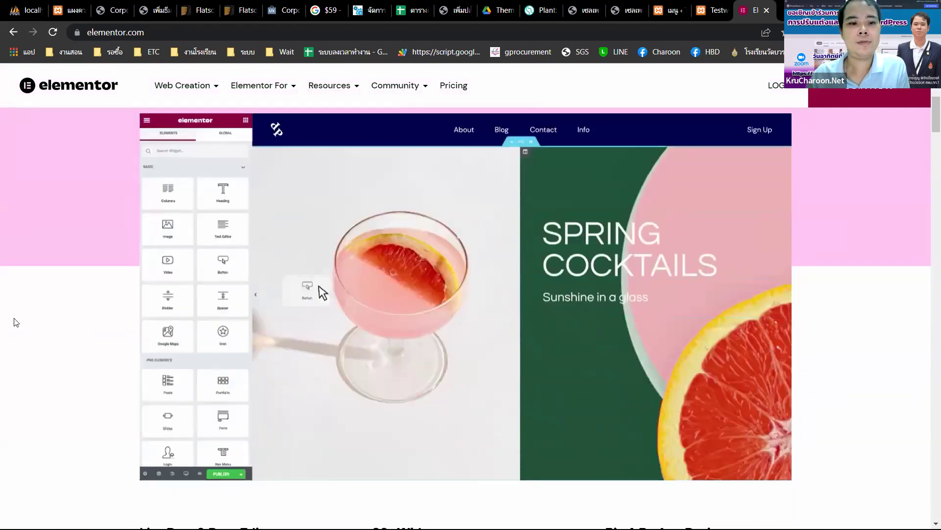
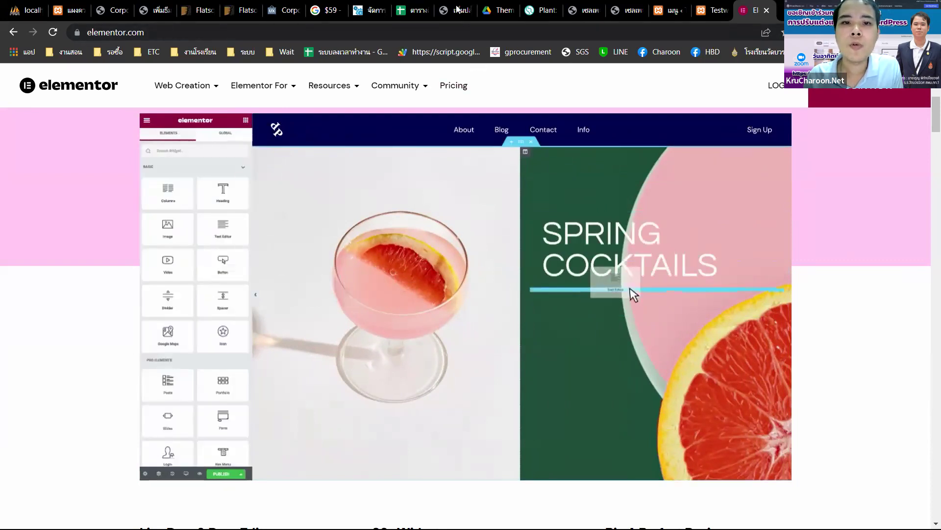
# Step: Look over the Zoom queue sheet, Flatsome demo, plant and honey sales pages and $59 conversion, then return to Themes
pyautogui.click(474, 16)
pyautogui.click(421, 6)
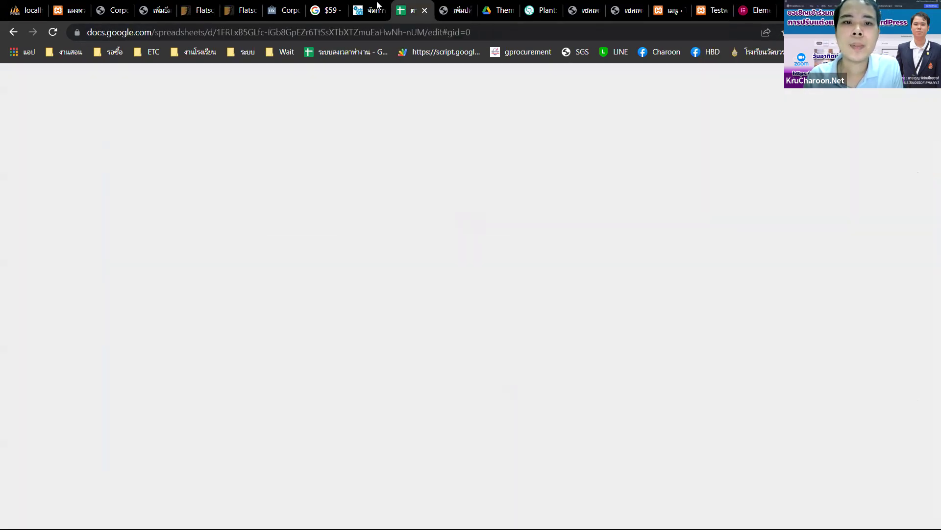
pyautogui.hotkey('ctrl', 'pageup')
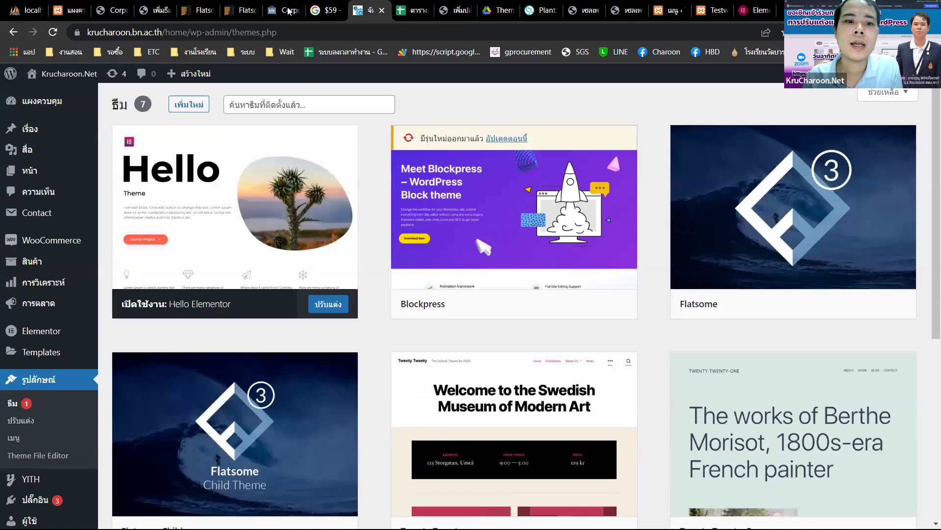
pyautogui.click(289, 11)
pyautogui.click(610, 7)
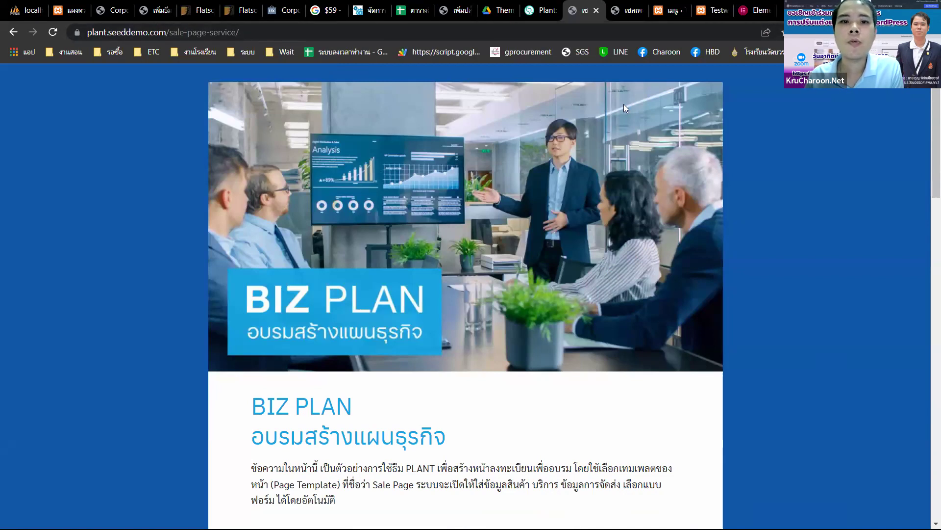
pyautogui.click(365, 6)
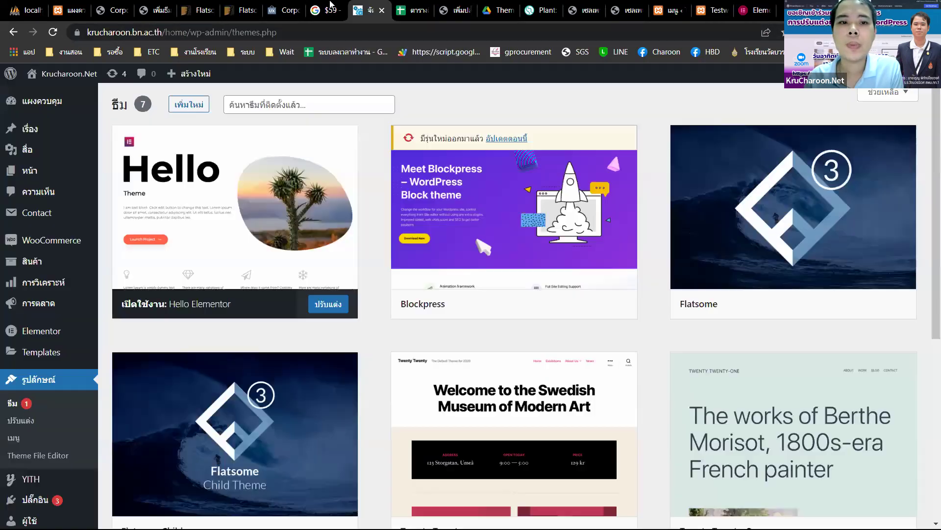
pyautogui.click(323, 6)
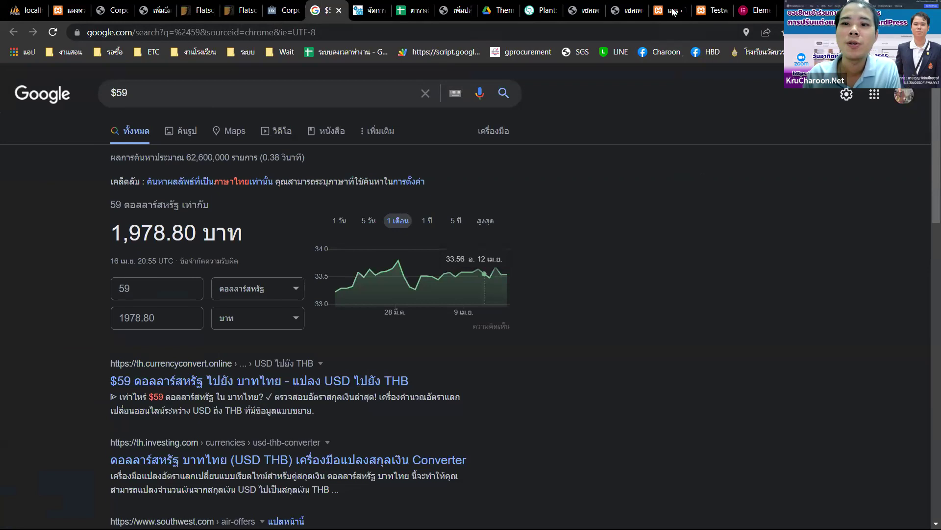
pyautogui.click(648, 10)
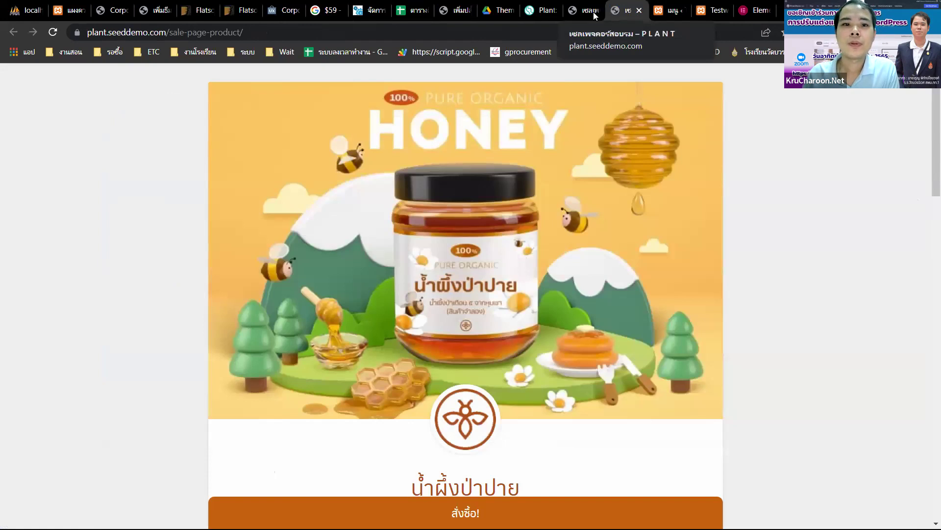
pyautogui.click(366, 10)
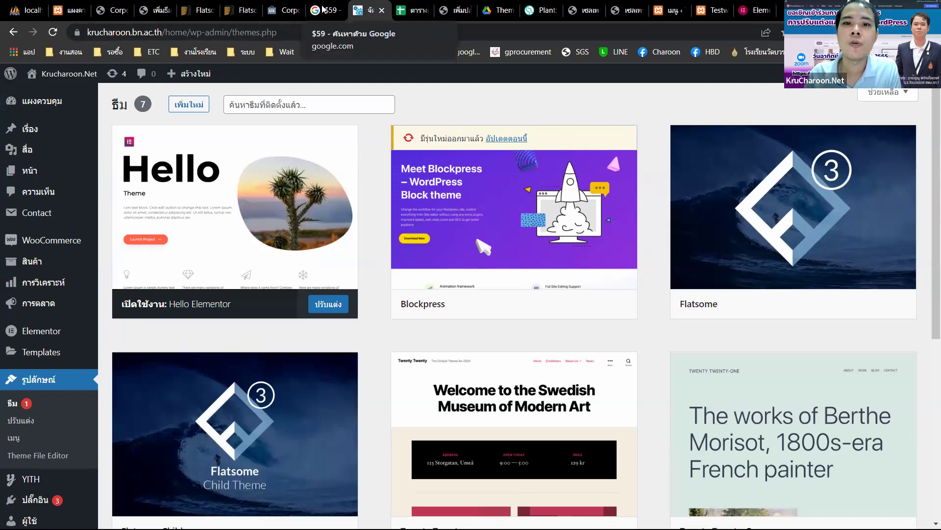
# Step: Load the school's bn.ac.th home page in a new tab and scroll through it
pyautogui.hotkey('ctrl', 't')
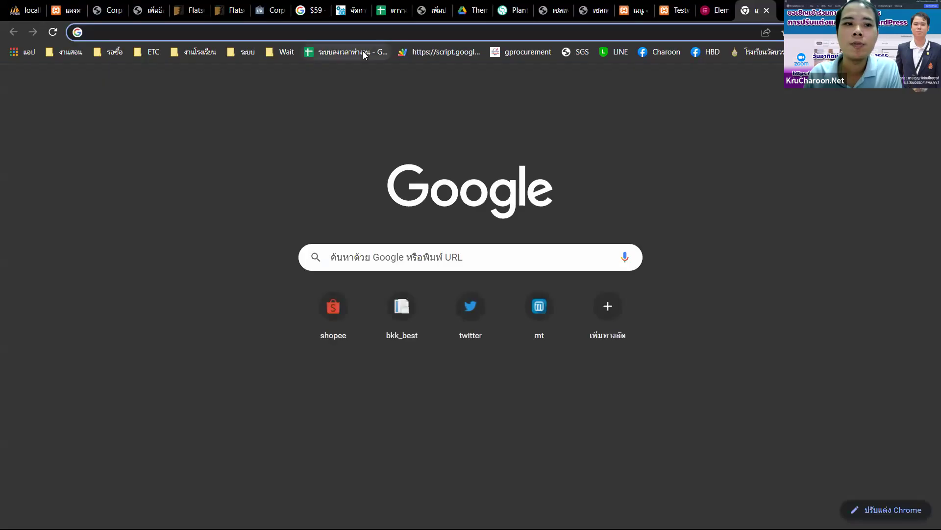
pyautogui.write('bn.ac.th/home/')
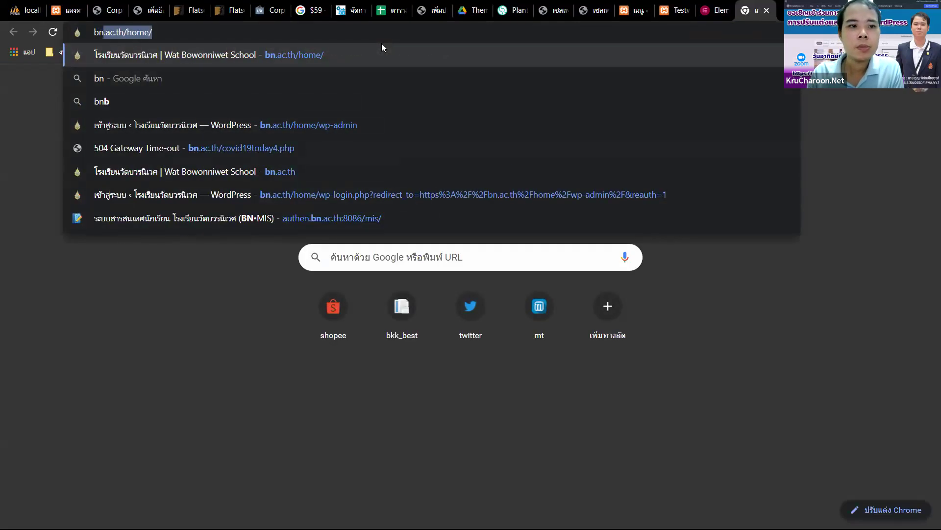
pyautogui.press('Return')
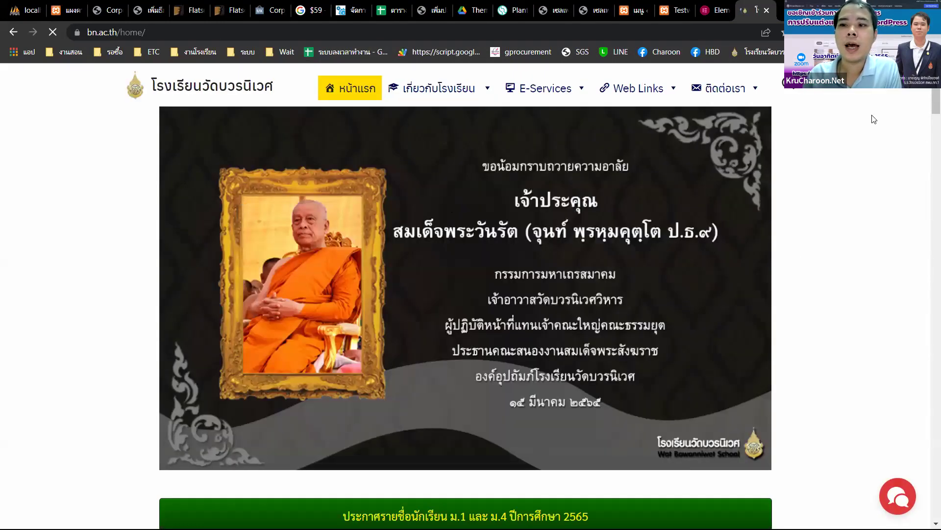
pyautogui.scroll(-7, 852, 302)
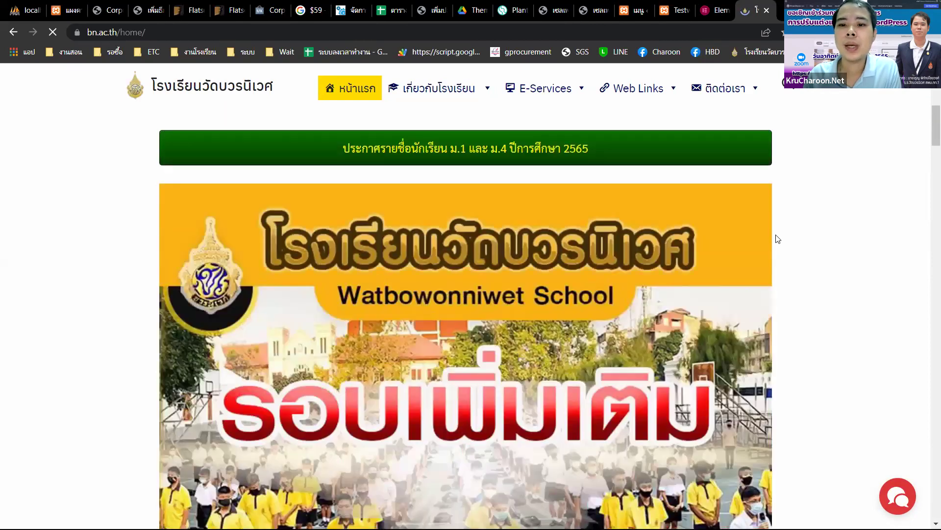
pyautogui.scroll(7, 837, 210)
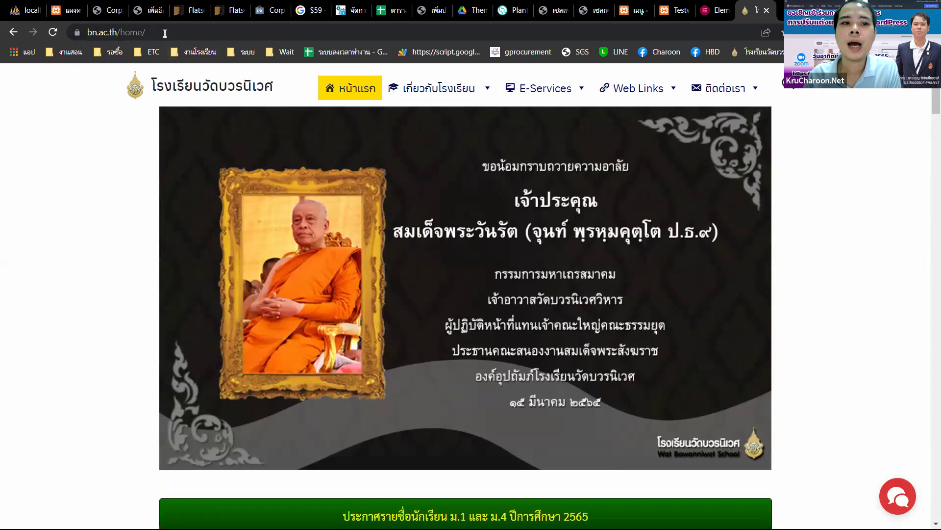
# Step: Change the address from home/ to main and browse the Invent Corporation-based page
pyautogui.moveTo(146, 32); pyautogui.dragTo(122, 32)
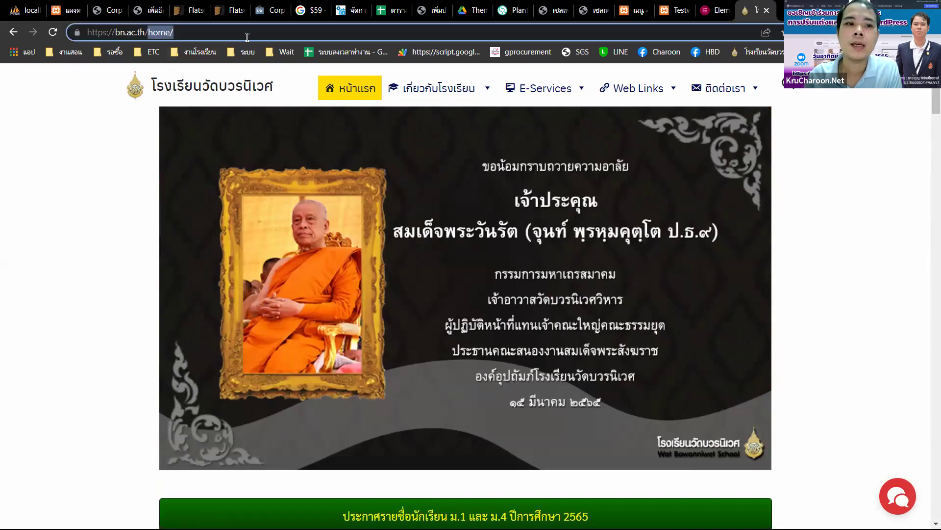
pyautogui.write('main')
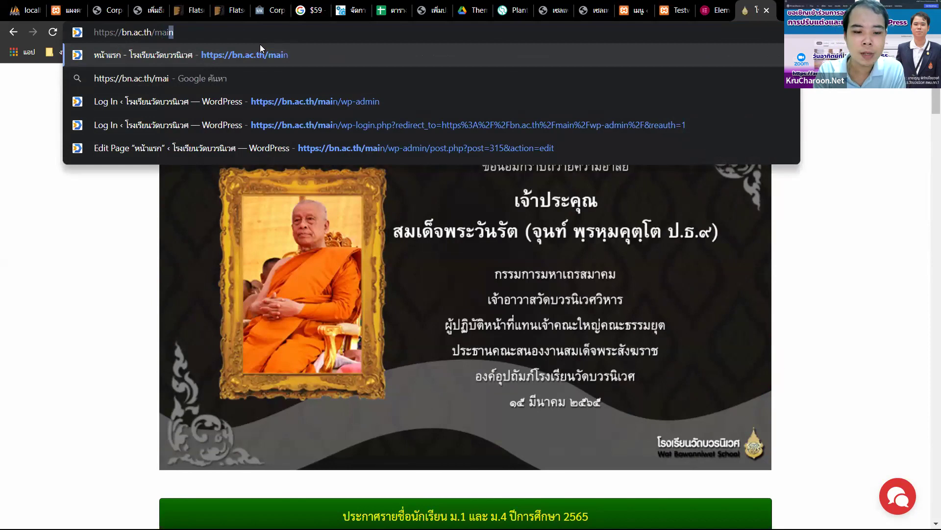
pyautogui.press('Return')
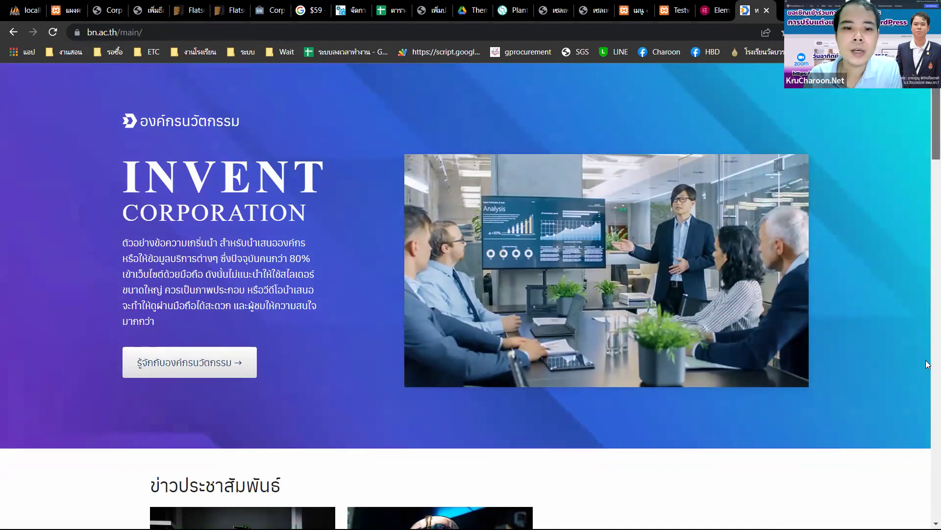
pyautogui.scroll(-20, 927, 363)
pyautogui.scroll(-10, 927, 364)
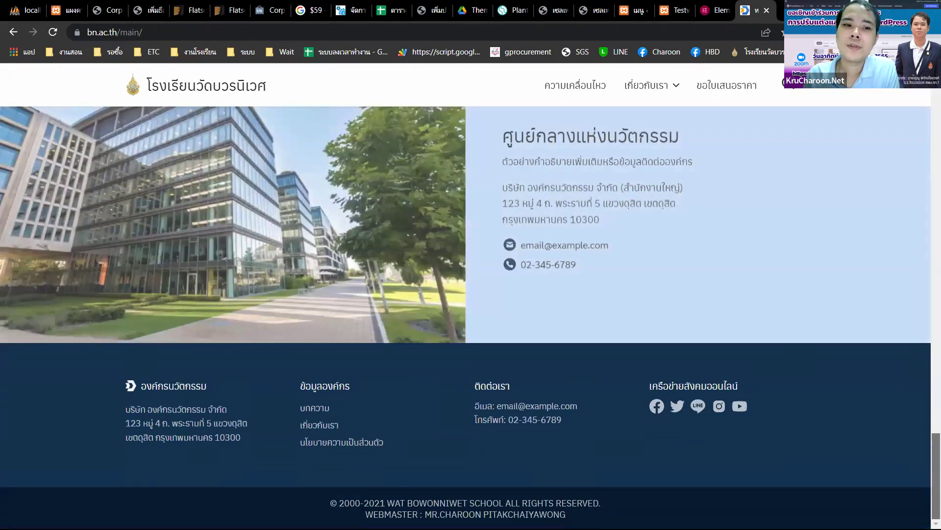
pyautogui.scroll(10, 927, 364)
pyautogui.scroll(6, 927, 364)
pyautogui.scroll(-10, 928, 433)
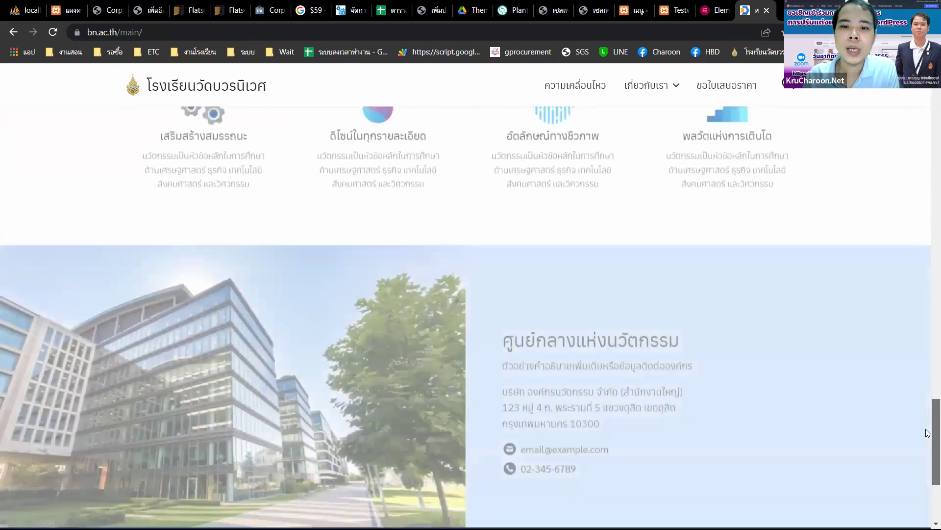
pyautogui.scroll(15, 873, 368)
pyautogui.scroll(6, 871, 365)
pyautogui.scroll(-10, 795, 385)
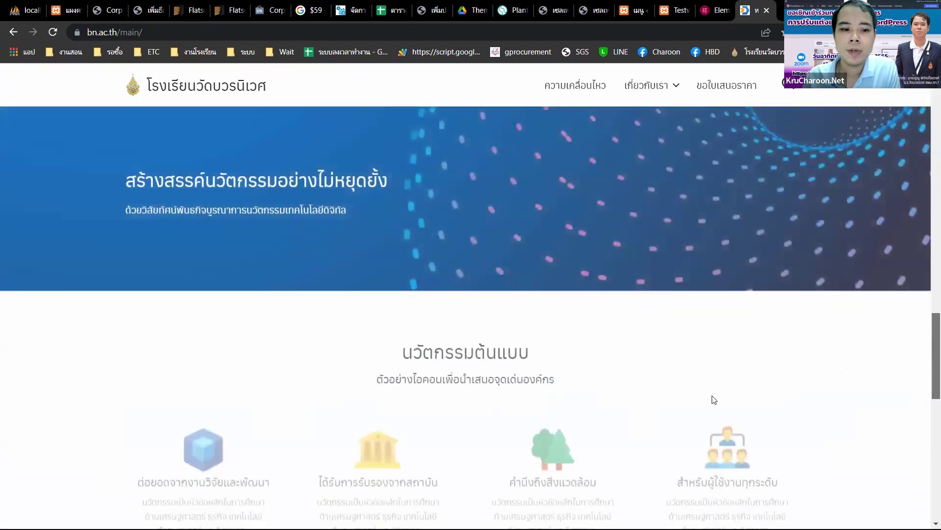
pyautogui.scroll(-10, 714, 400)
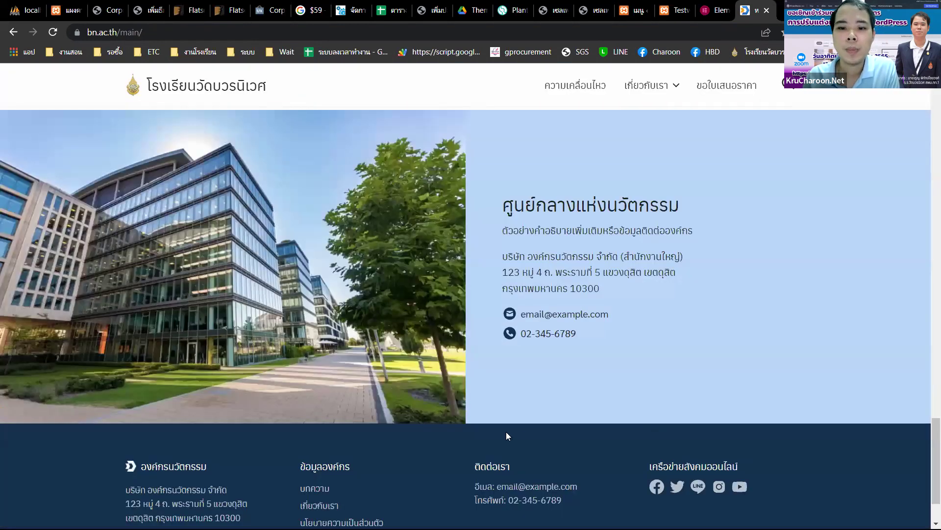
pyautogui.scroll(-2, 508, 435)
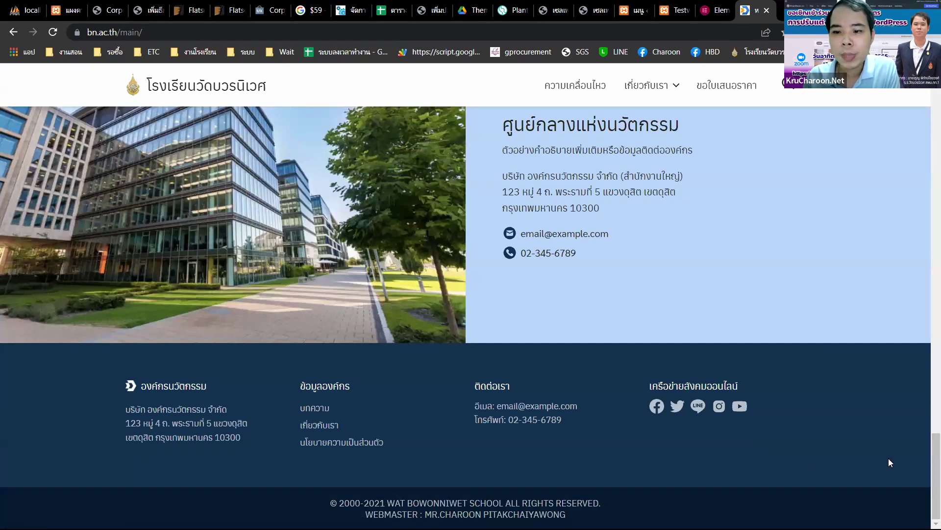
pyautogui.scroll(20, 833, 417)
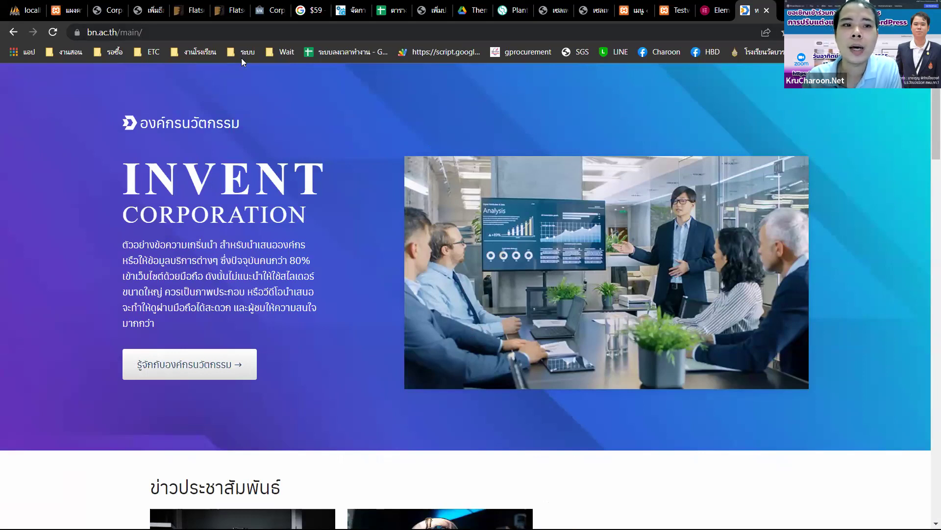
# Step: Cycle through the Themes, Flatsome, Add Themes and migration-plugin tabs, ending on Testweb01's Main menu editor
pyautogui.click(349, 4)
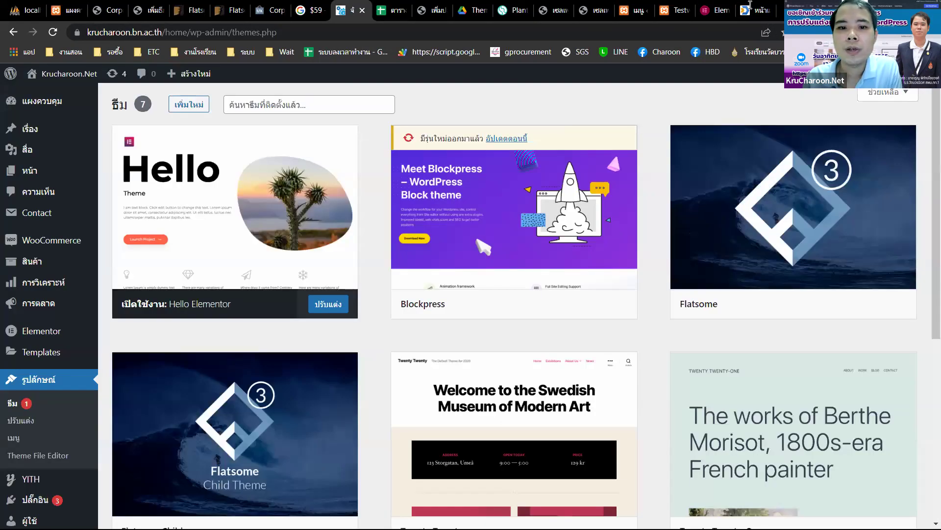
pyautogui.click(751, 5)
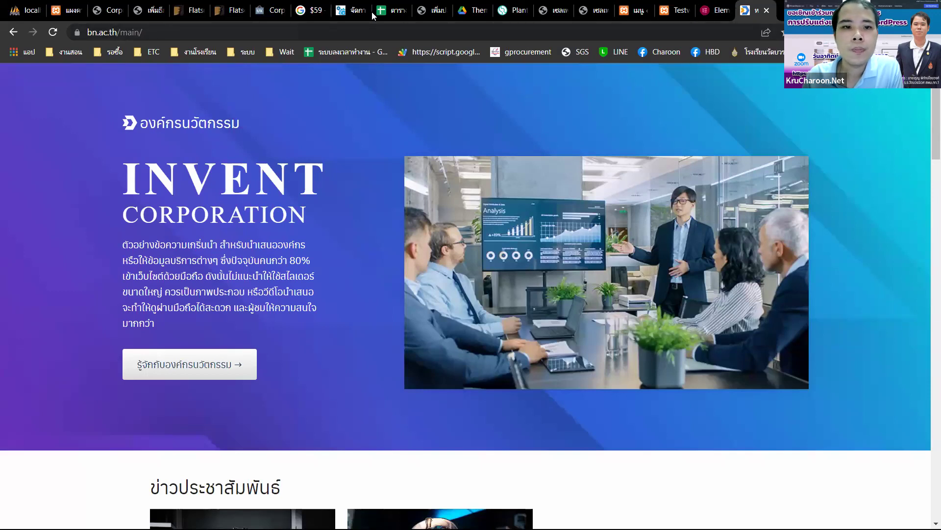
pyautogui.click(345, 10)
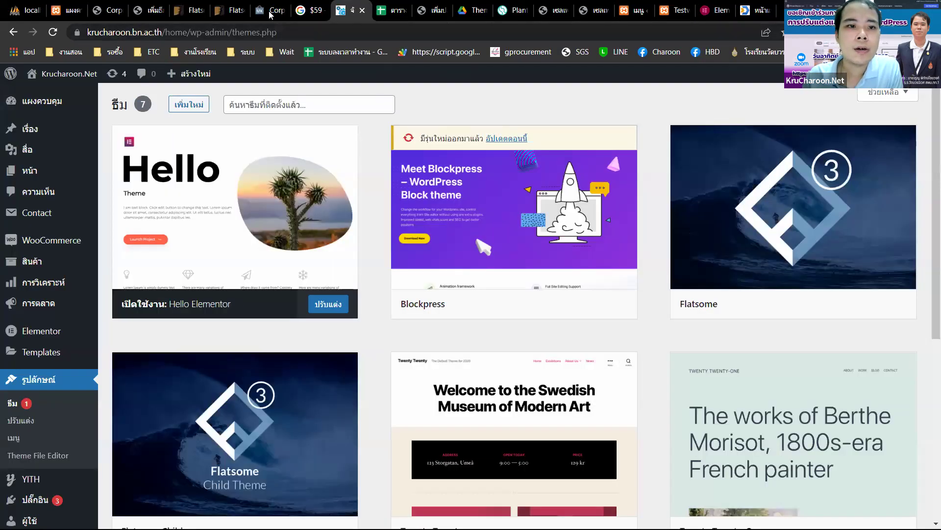
pyautogui.click(270, 10)
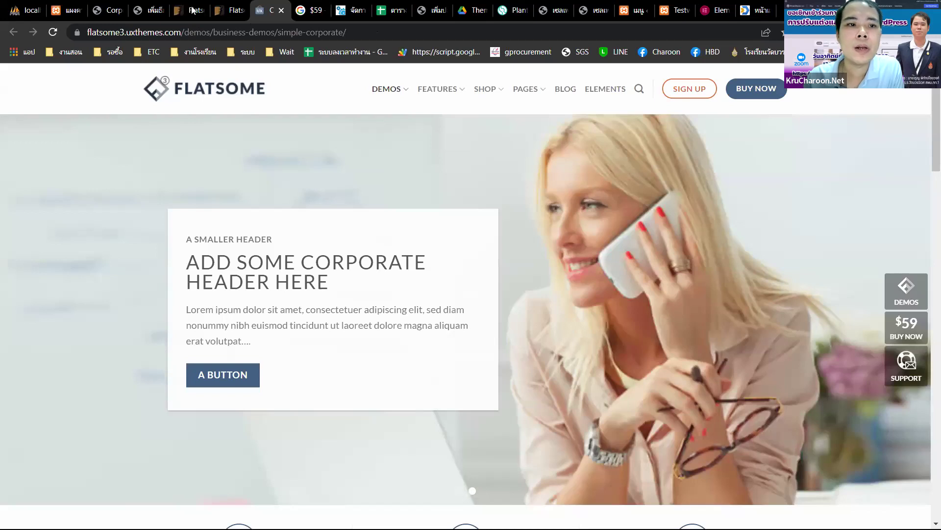
pyautogui.click(241, 10)
pyautogui.click(158, 8)
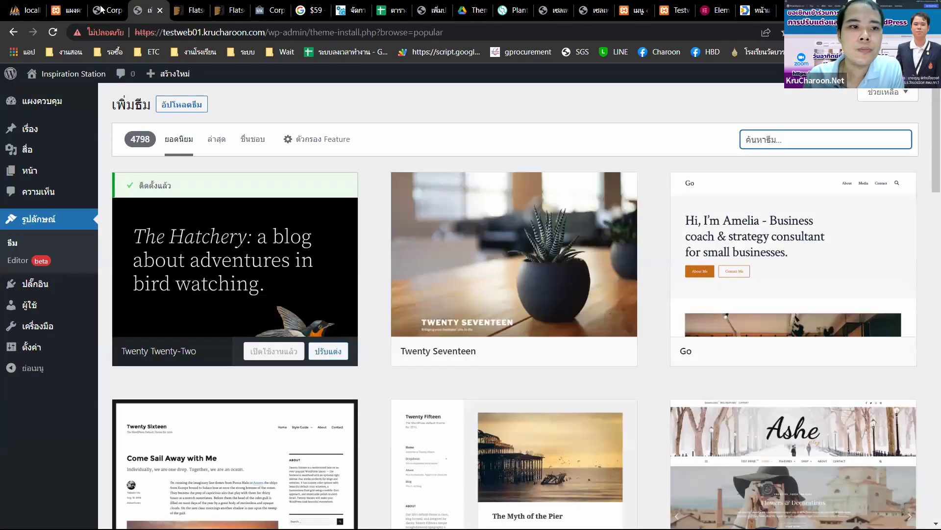
pyautogui.click(439, 6)
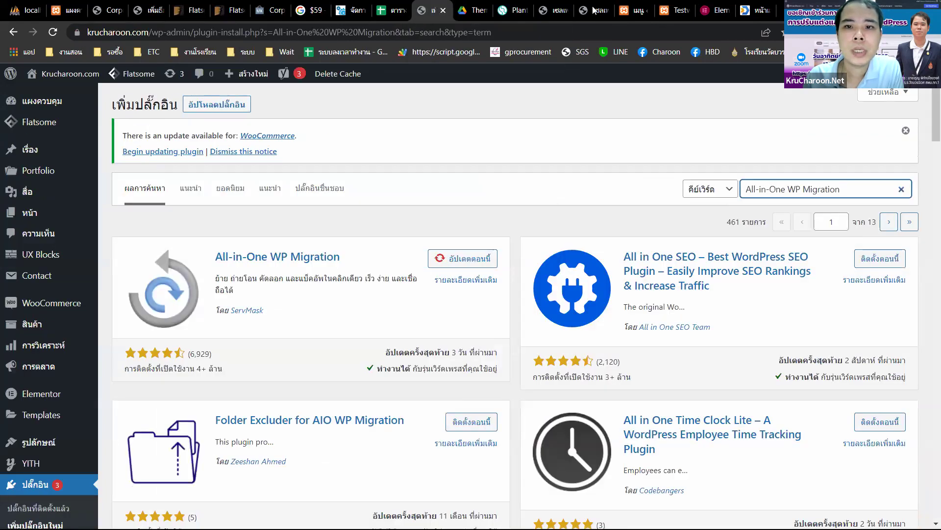
pyautogui.click(634, 7)
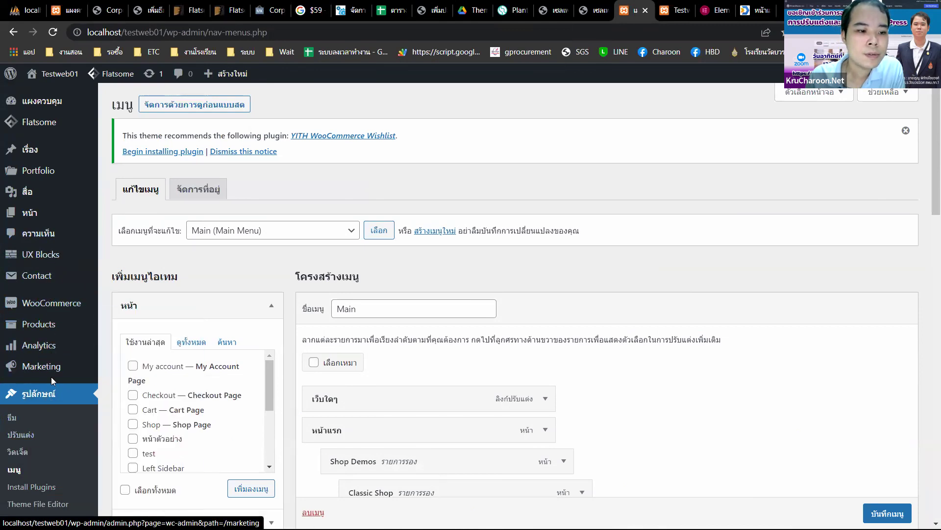
# Step: From Plugins > Add New, install Classic Editor and activate it on testweb01
pyautogui.scroll(-3, 51, 377)
pyautogui.scroll(-2, 67, 354)
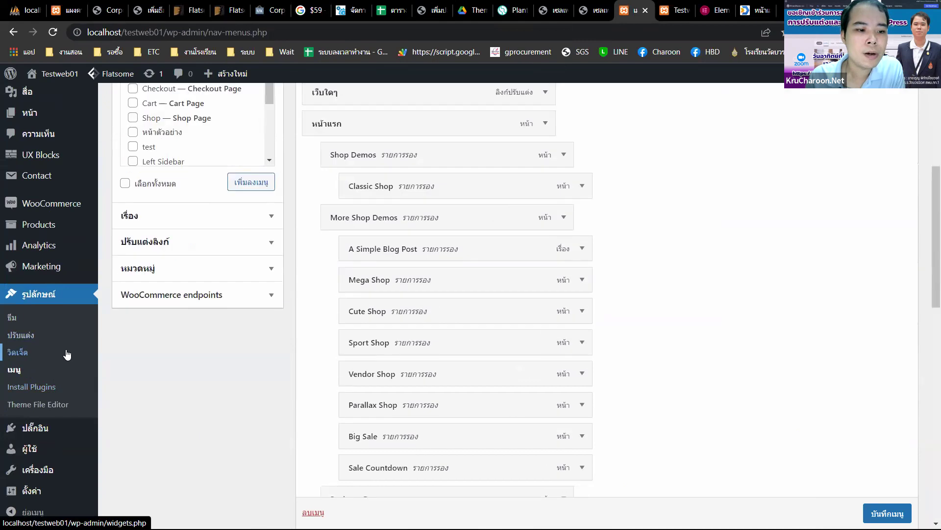
pyautogui.moveTo(49, 431)
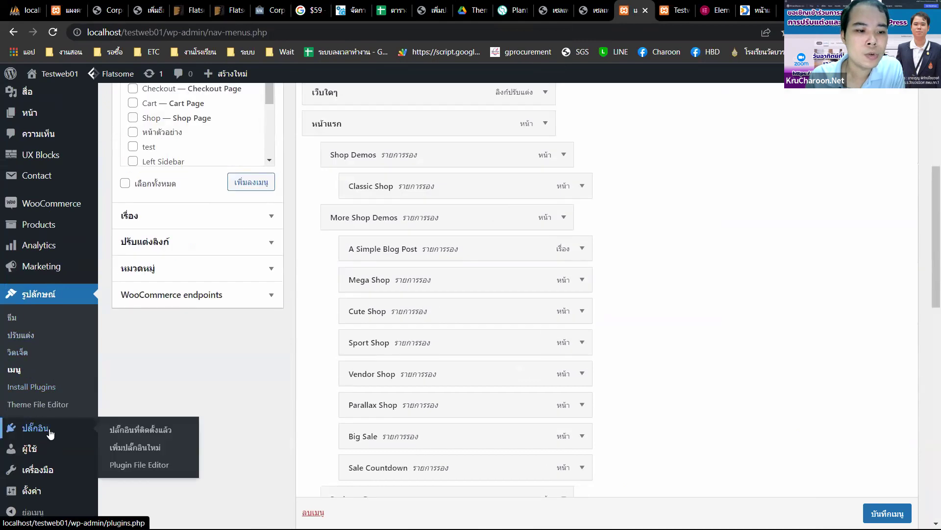
pyautogui.click(145, 447)
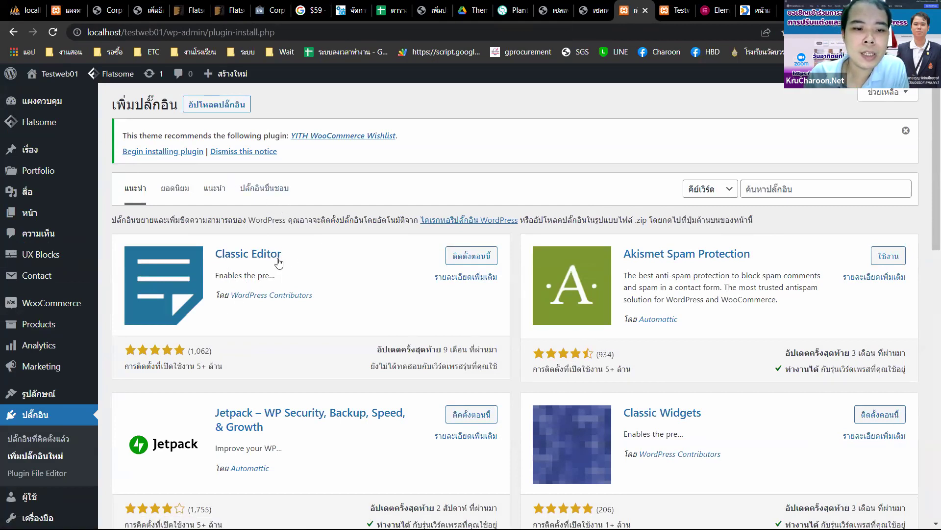
pyautogui.click(461, 260)
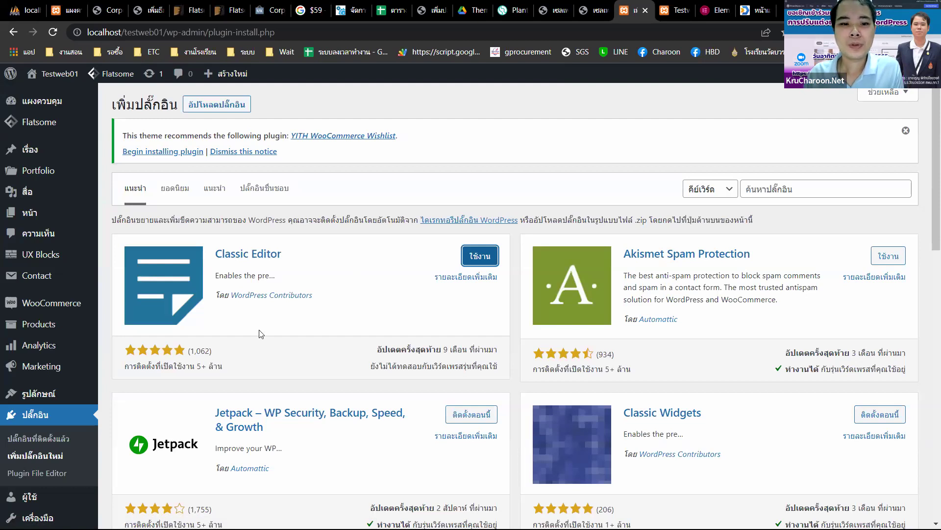
pyautogui.click(483, 263)
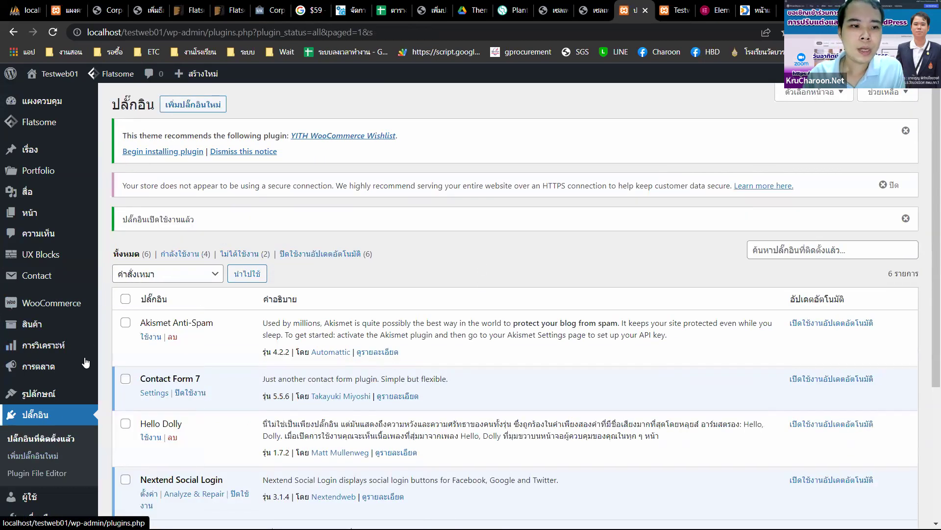
# Step: Start a new post and try opening it in the UX Builder
pyautogui.moveTo(30, 149)
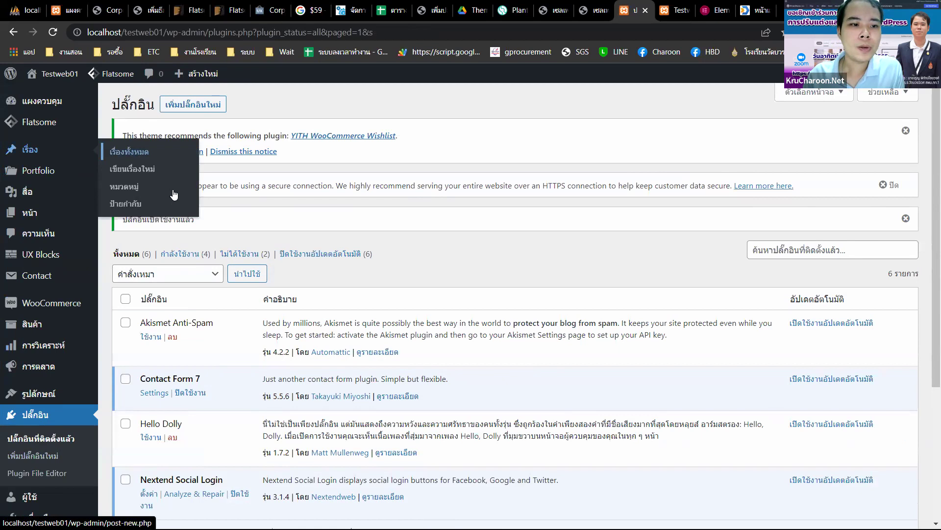
pyautogui.click(132, 168)
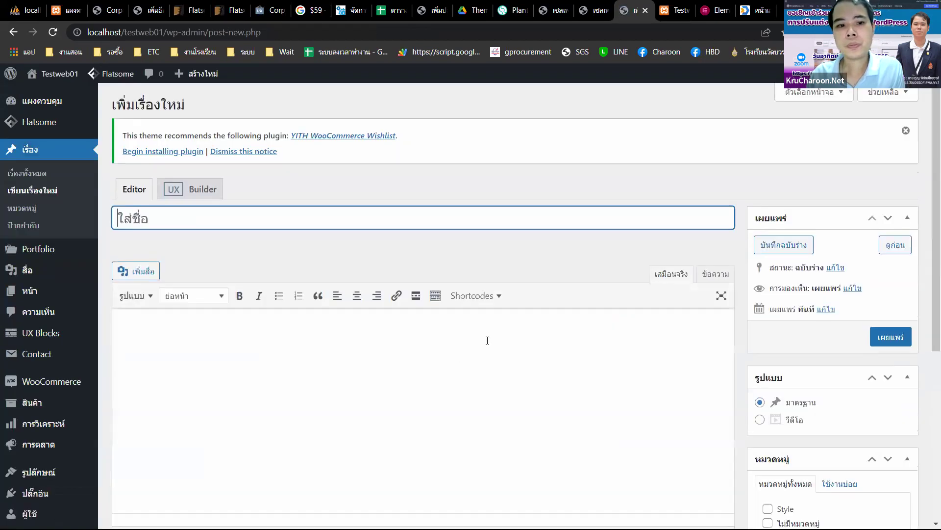
pyautogui.click(287, 365)
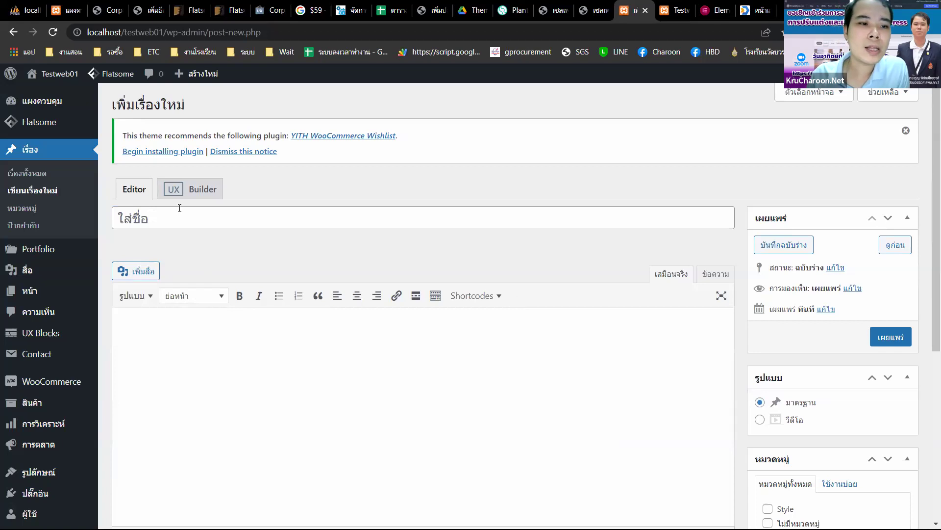
pyautogui.click(203, 197)
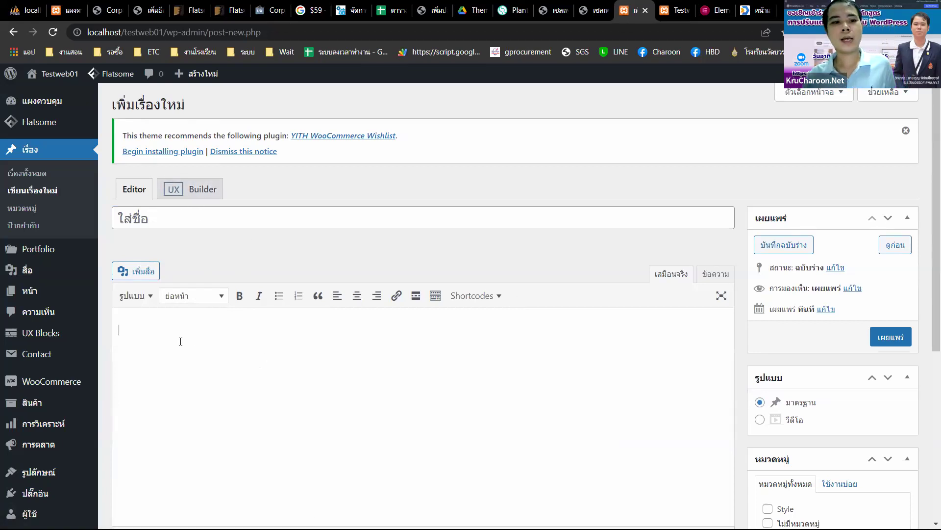
pyautogui.click(197, 194)
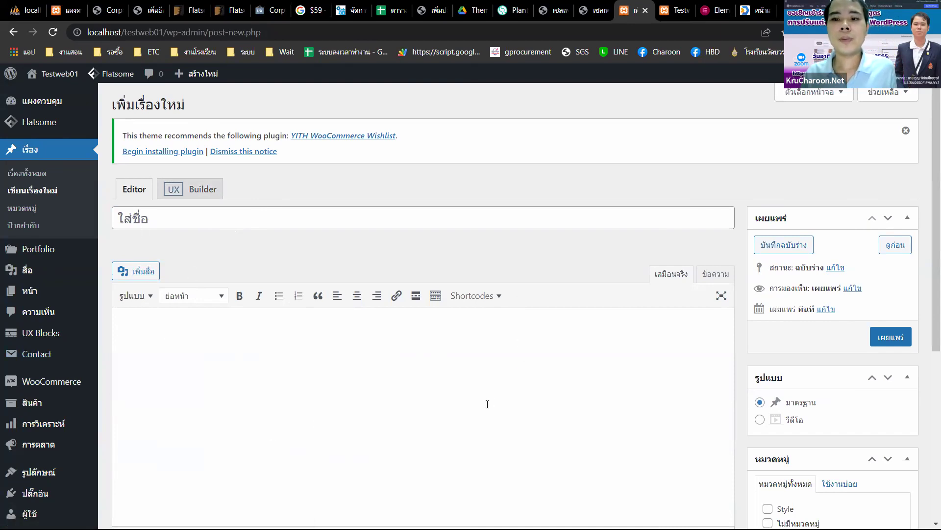
# Step: Check the empty classic-editor post body, then view the SEEDWEBS Plant theme page
pyautogui.click(119, 328)
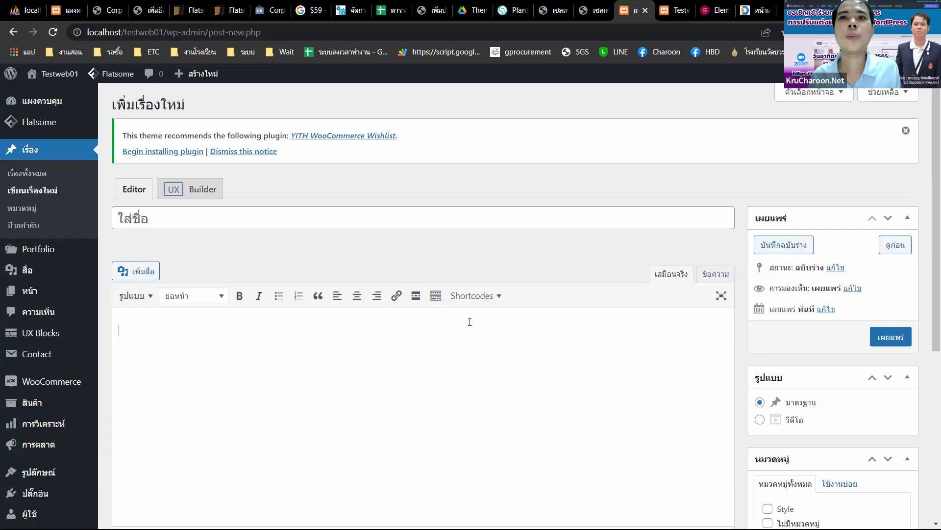
pyautogui.scroll(-3, 468, 329)
pyautogui.scroll(3, 466, 353)
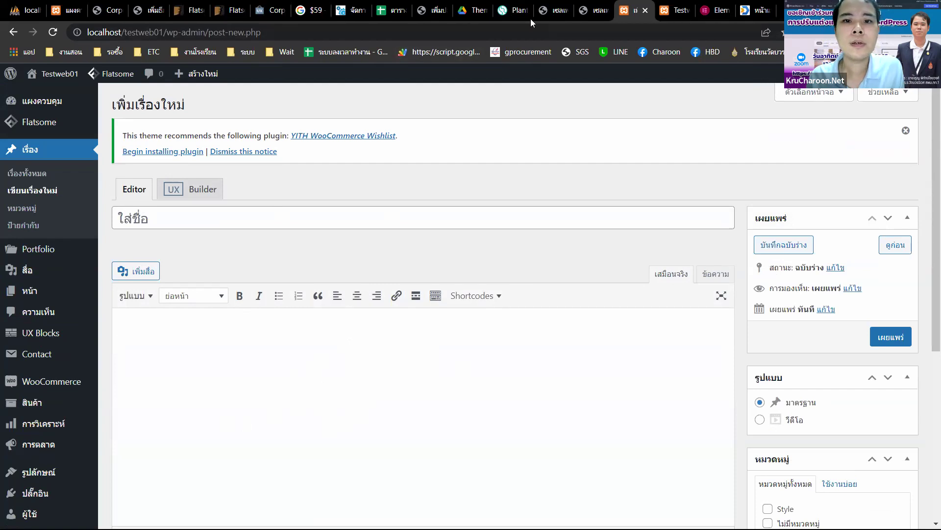
pyautogui.click(505, 12)
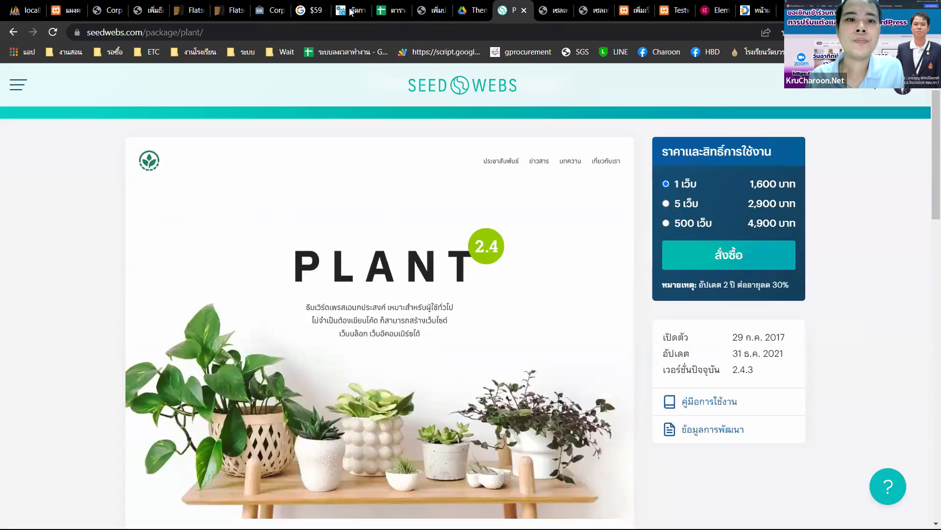
pyautogui.click(351, 12)
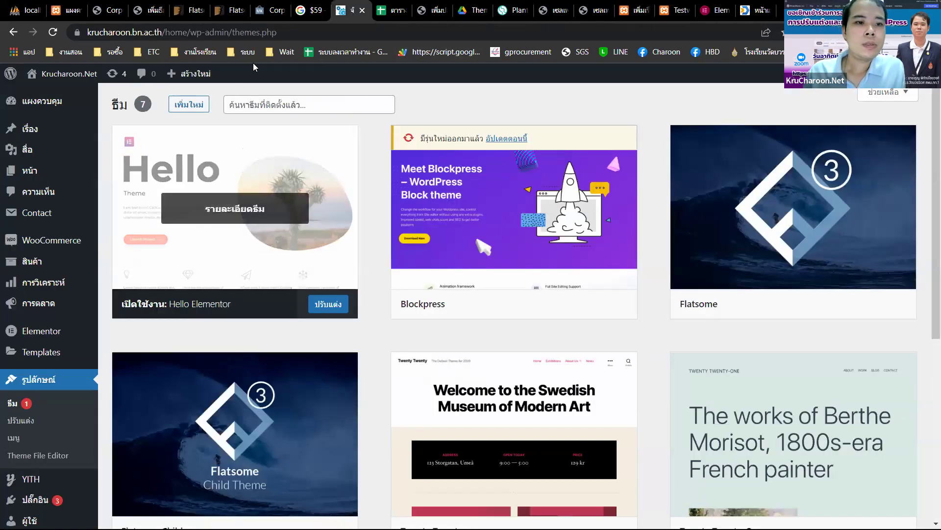
# Step: Open a new tab and type an address to find the Plesk login
pyautogui.click(269, 4)
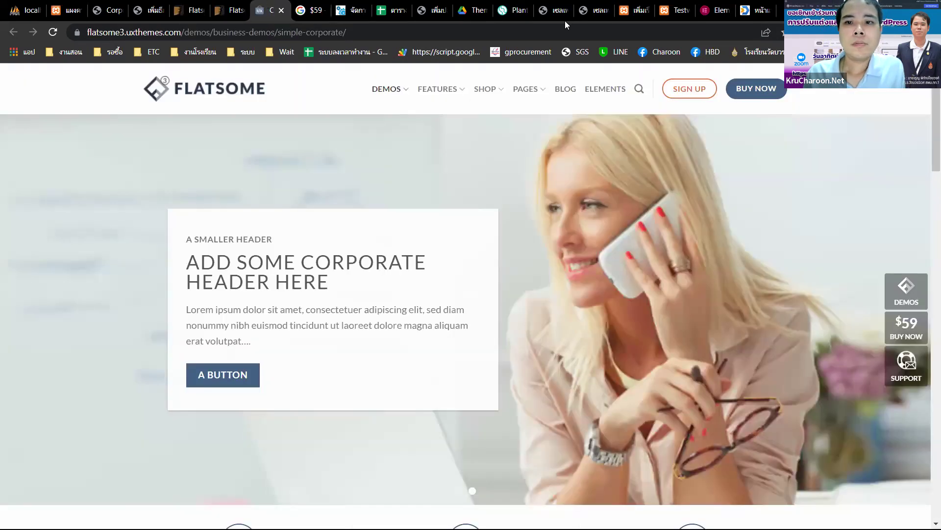
pyautogui.hotkey('ctrl', 't')
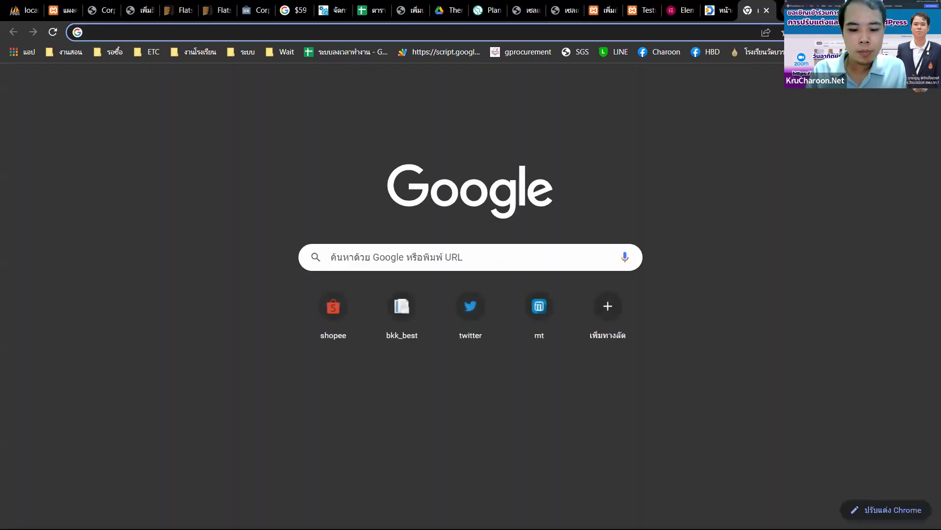
pyautogui.write('lo')
pyautogui.press('BackSpace')
pyautogui.press('BackSpace')
pyautogui.write('ini')
pyautogui.press('BackSpace')
pyautogui.write('ux')
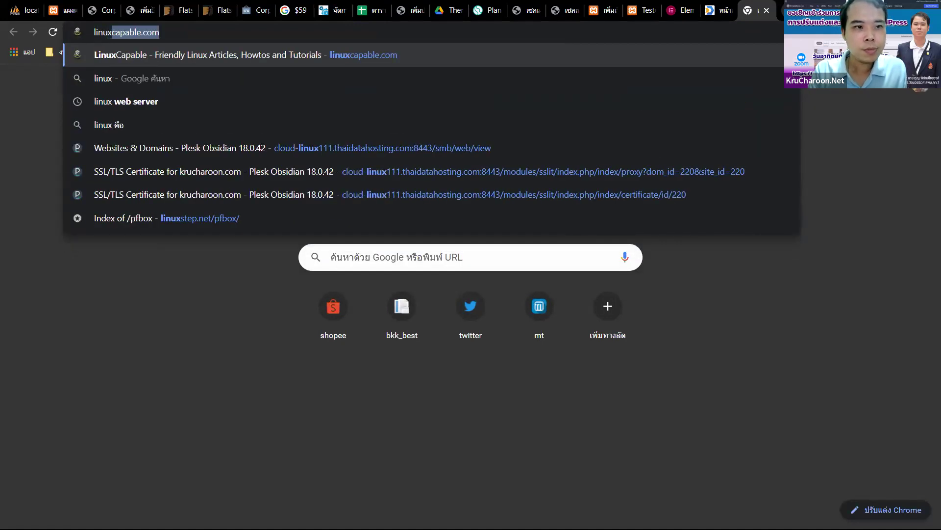
# Step: Go to the Plesk SSL/TLS page and sign in with the other saved account
pyautogui.click(525, 173)
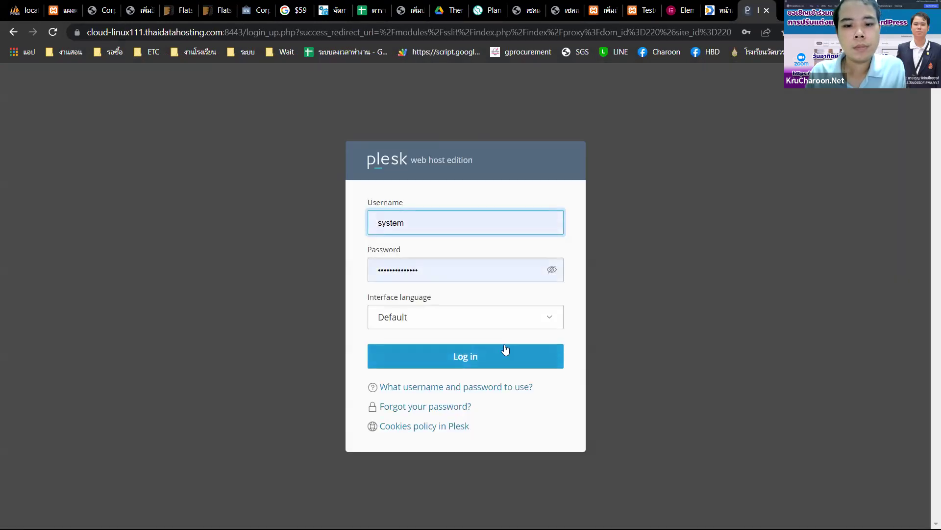
pyautogui.click(509, 348)
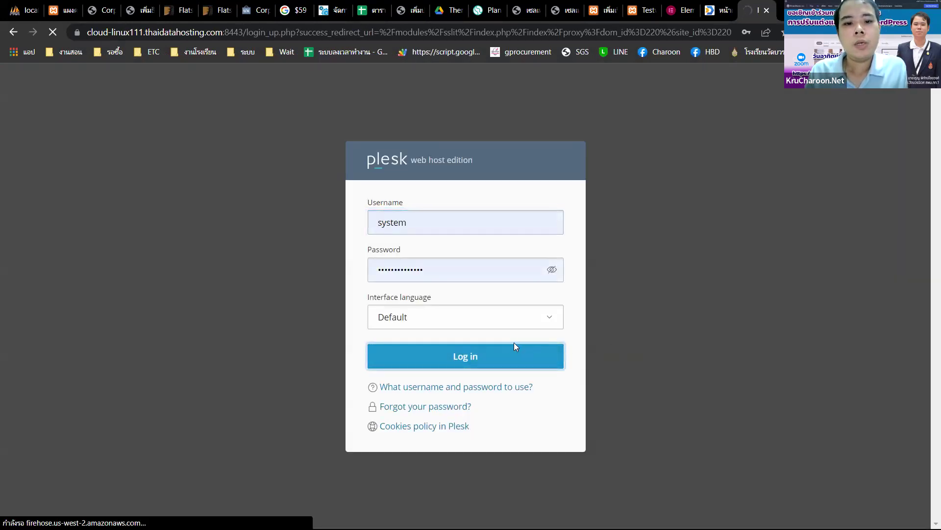
pyautogui.click(424, 251)
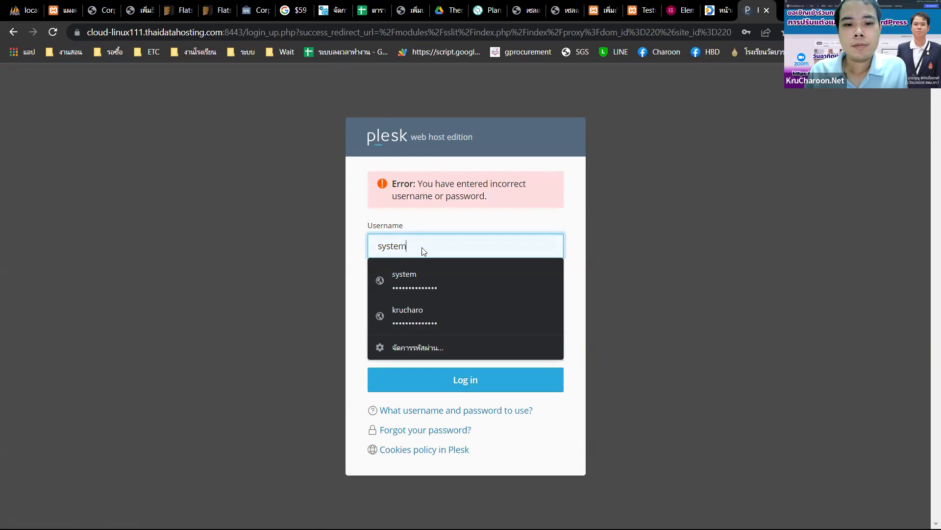
pyautogui.click(424, 300)
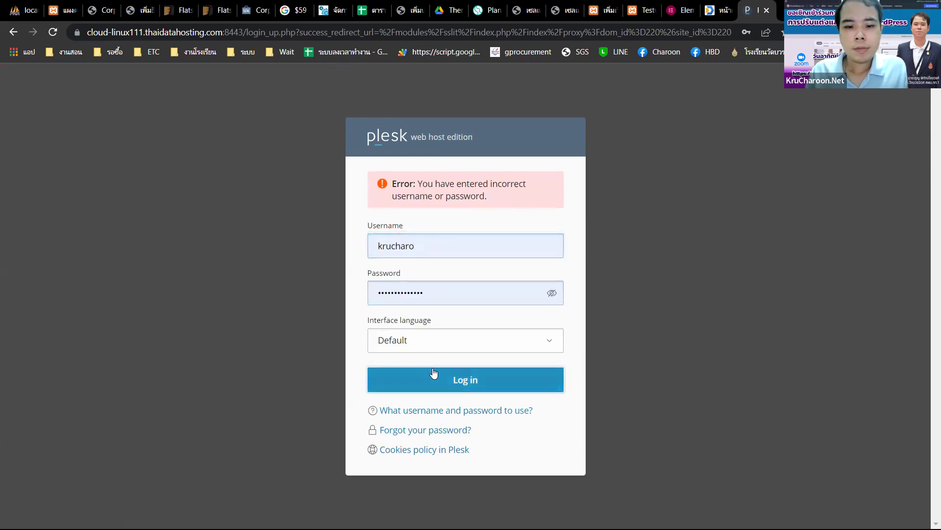
pyautogui.click(433, 368)
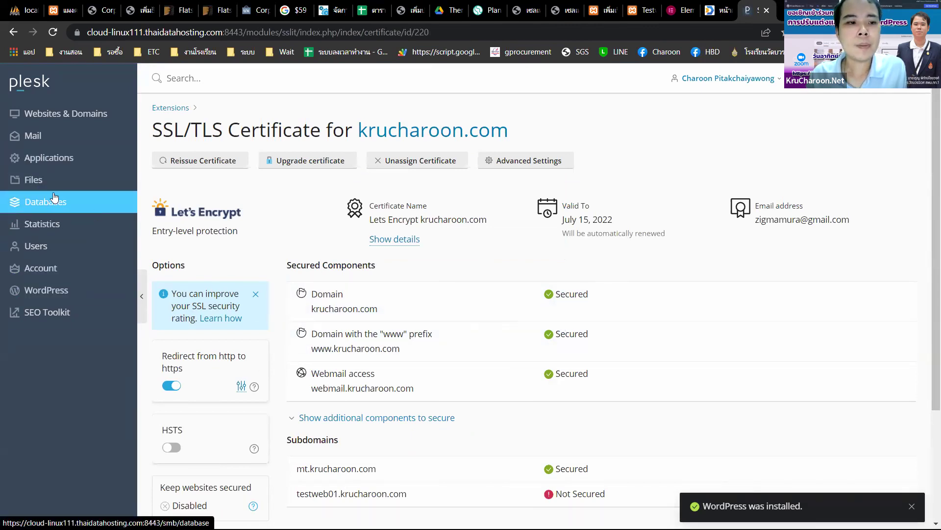
# Step: Open Websites & Domains and scroll through the krucharoon.com and mt.krucharoon.com listings
pyautogui.click(47, 113)
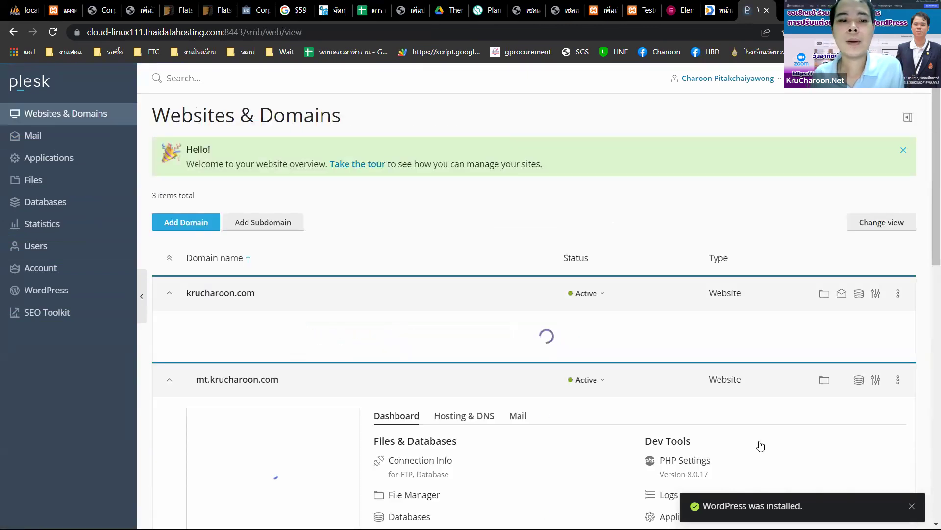
pyautogui.scroll(-3, 755, 431)
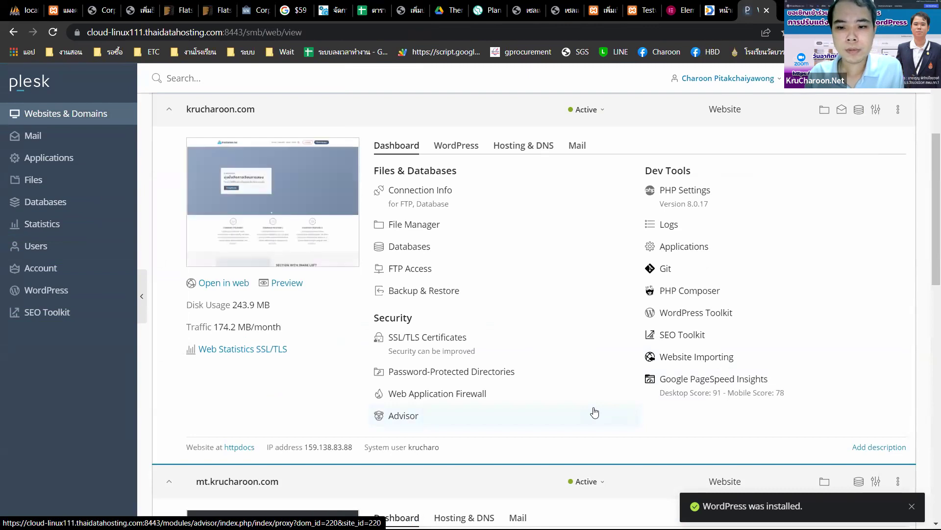
pyautogui.scroll(-4, 594, 413)
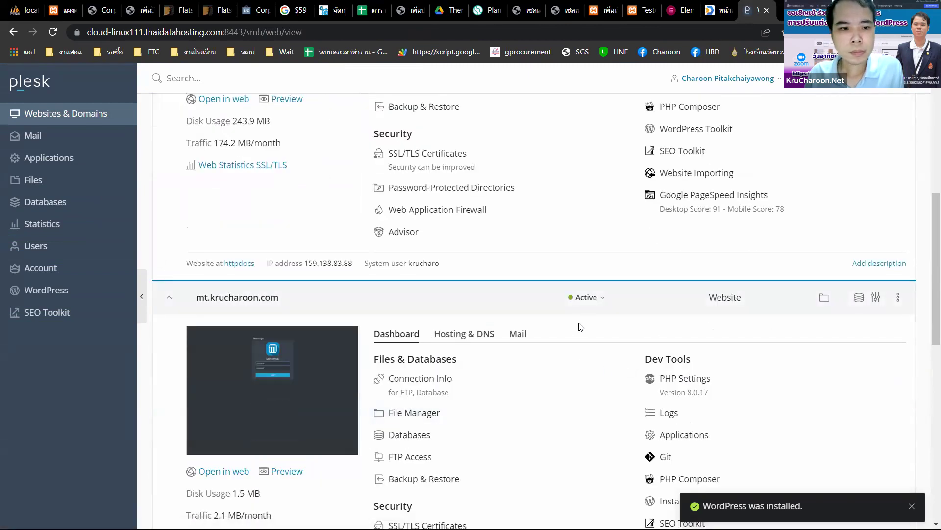
pyautogui.scroll(4, 593, 355)
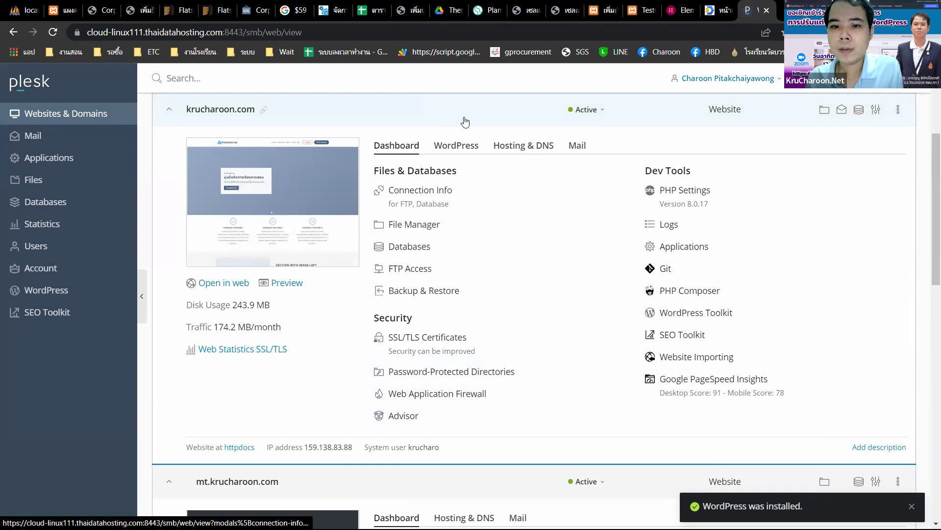
# Step: Review krucharoon.com's WordPress, Hosting & DNS and Mail tabs, ending on its Dashboard
pyautogui.click(455, 146)
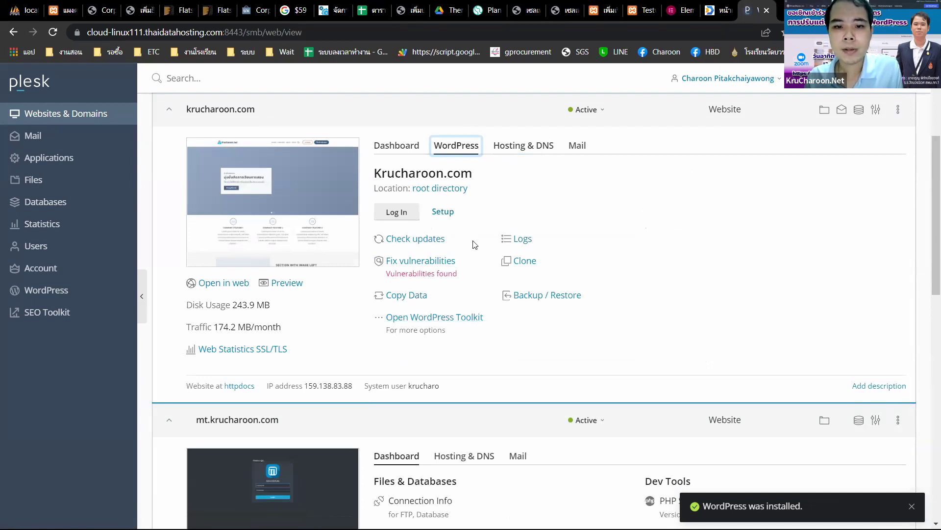
pyautogui.click(522, 147)
pyautogui.click(576, 147)
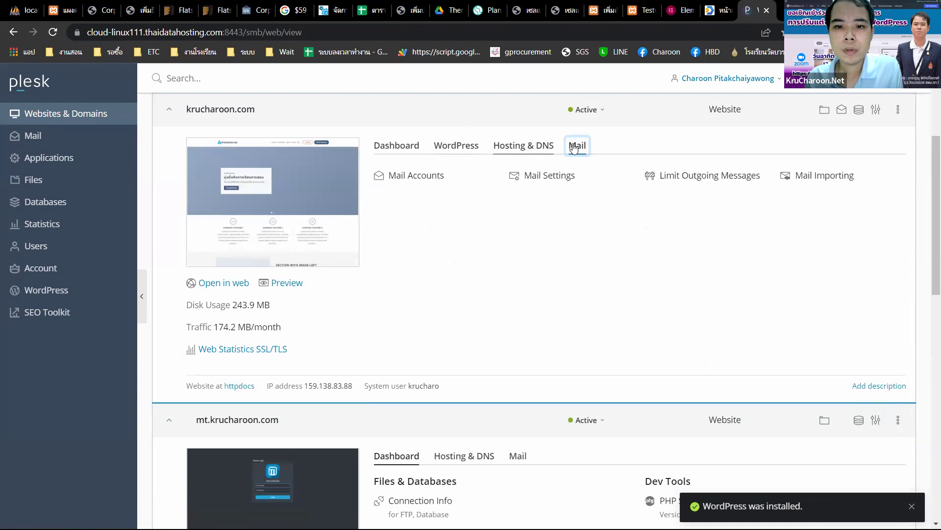
pyautogui.click(402, 146)
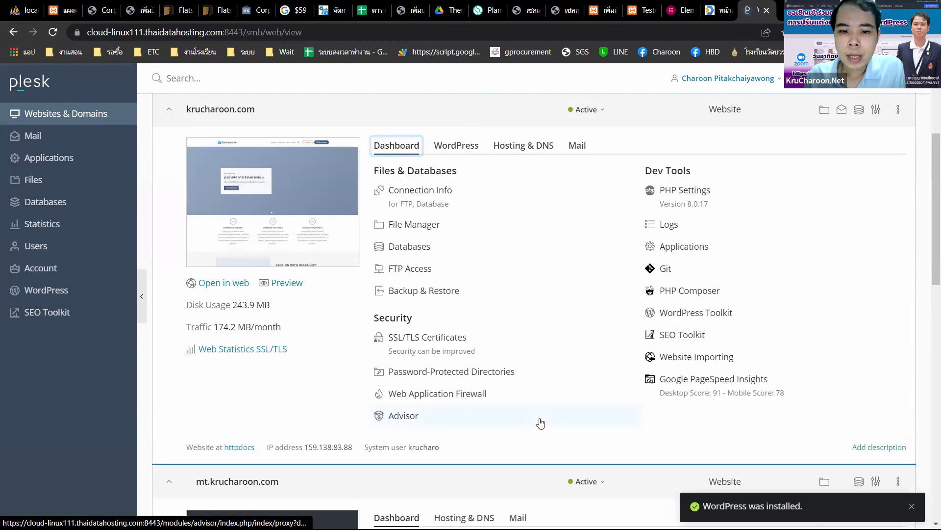
pyautogui.scroll(-1, 565, 412)
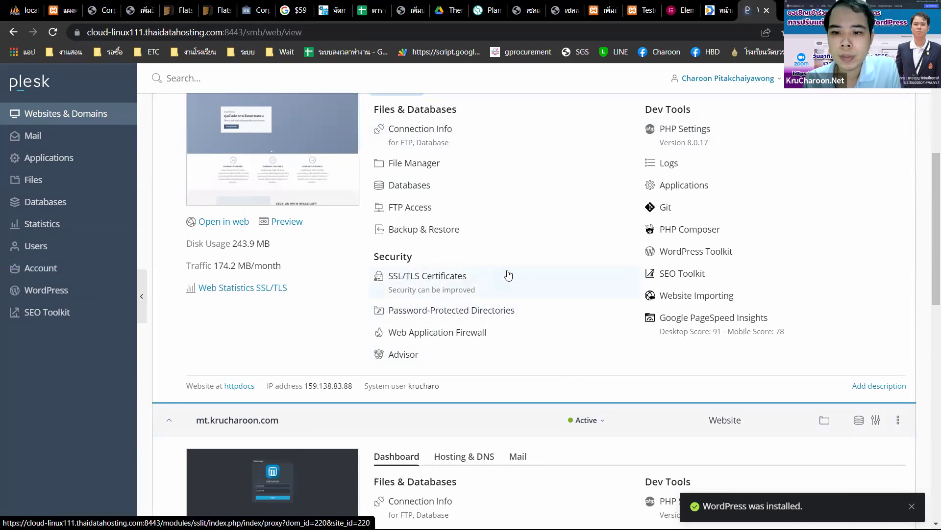
pyautogui.scroll(1, 538, 296)
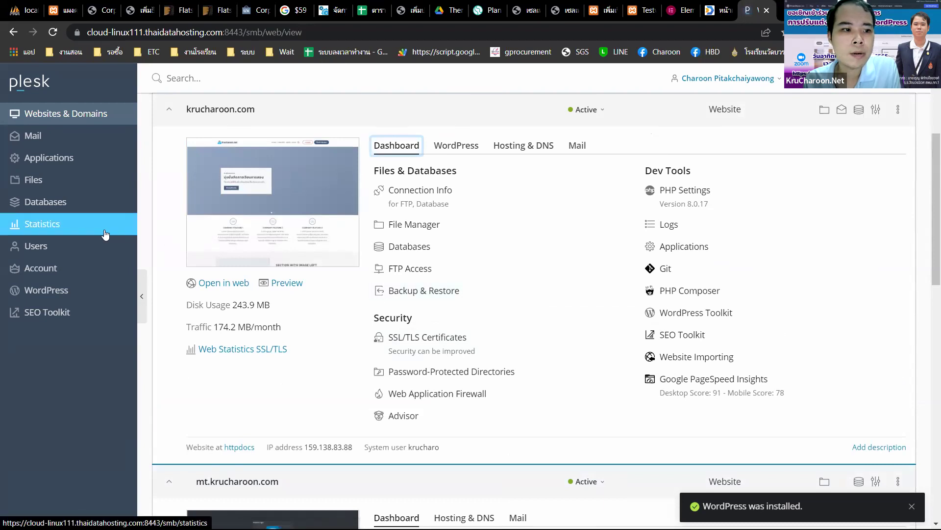
# Step: Open the WordPress Toolkit site list and collapse krucharoon.com's installation details
pyautogui.click(73, 294)
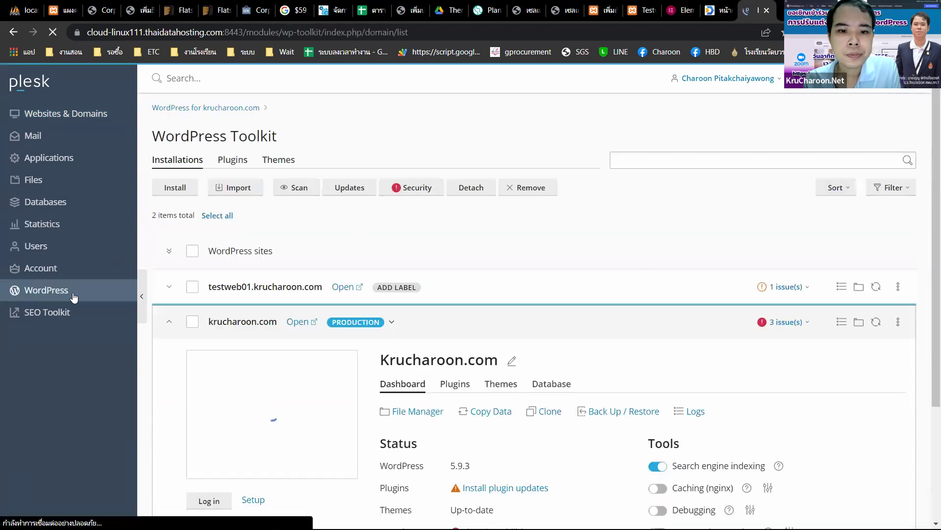
pyautogui.scroll(-3, 617, 367)
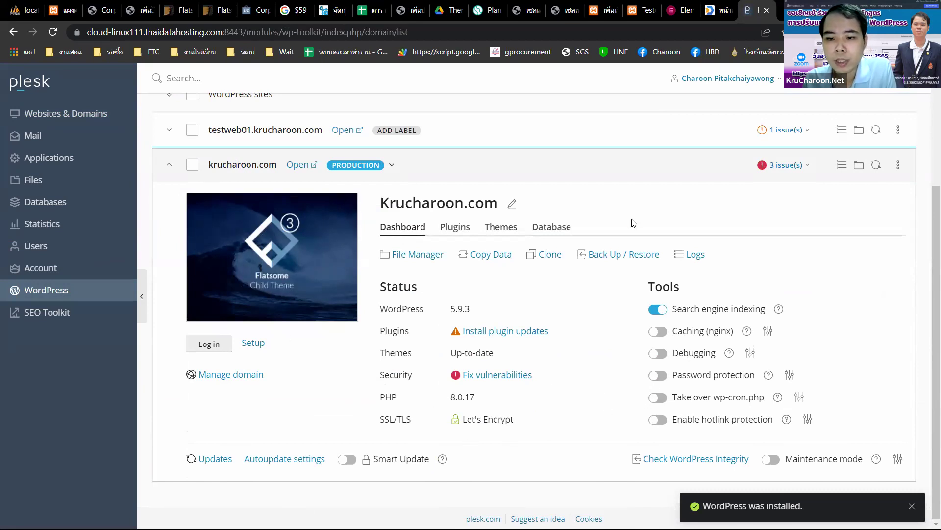
pyautogui.scroll(3, 282, 272)
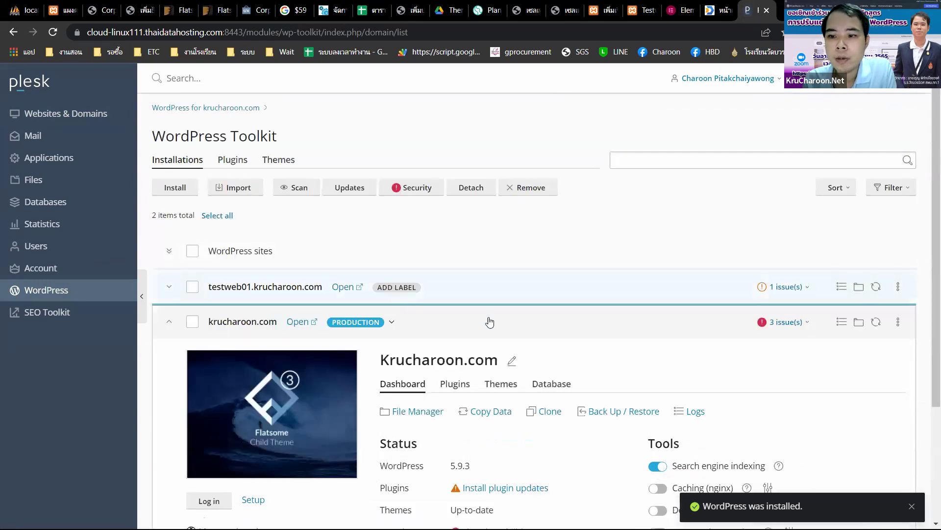
pyautogui.scroll(-1, 432, 311)
pyautogui.scroll(-1, 464, 322)
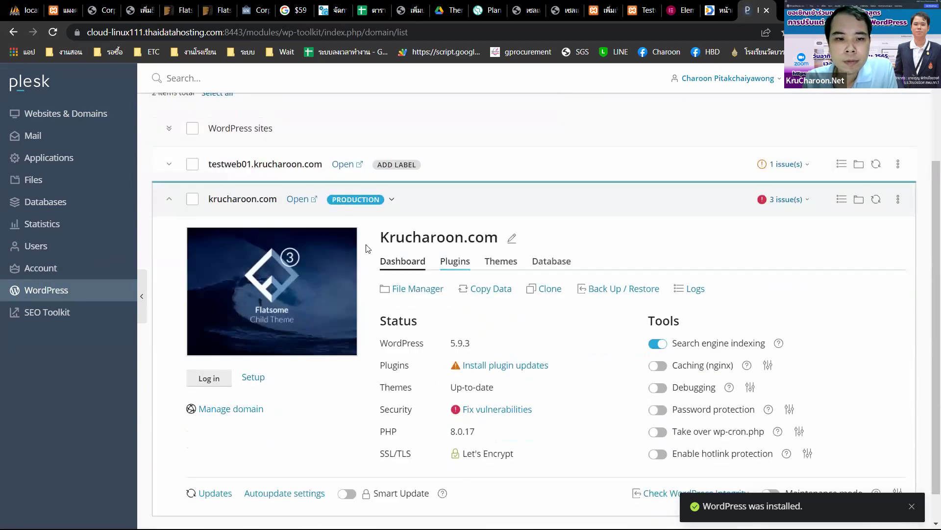
pyautogui.click(390, 202)
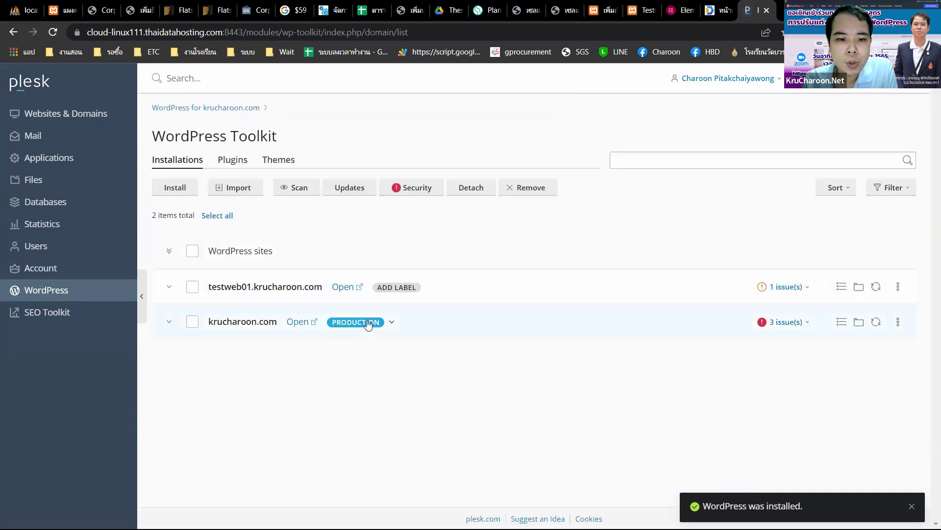
# Step: Leave krucharoon.com's label as PRODUCTION and expand its installation dashboard
pyautogui.click(393, 322)
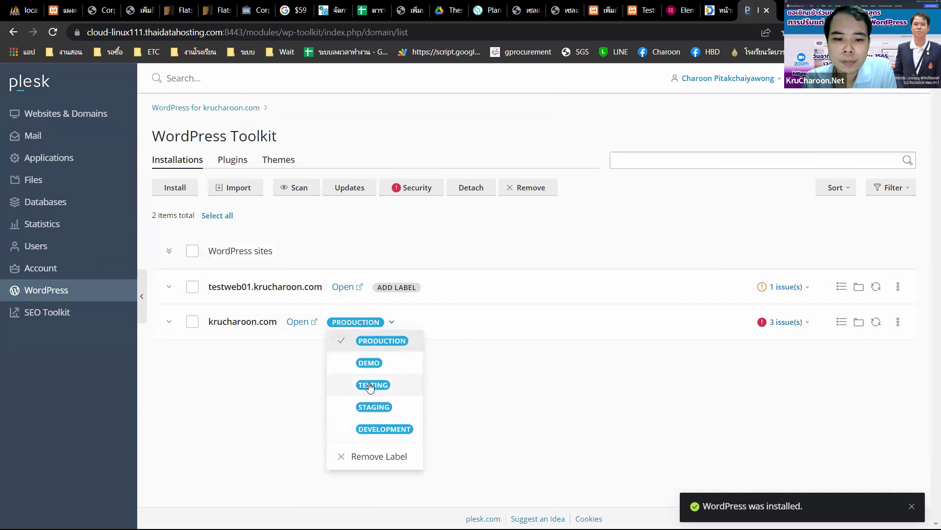
pyautogui.click(569, 375)
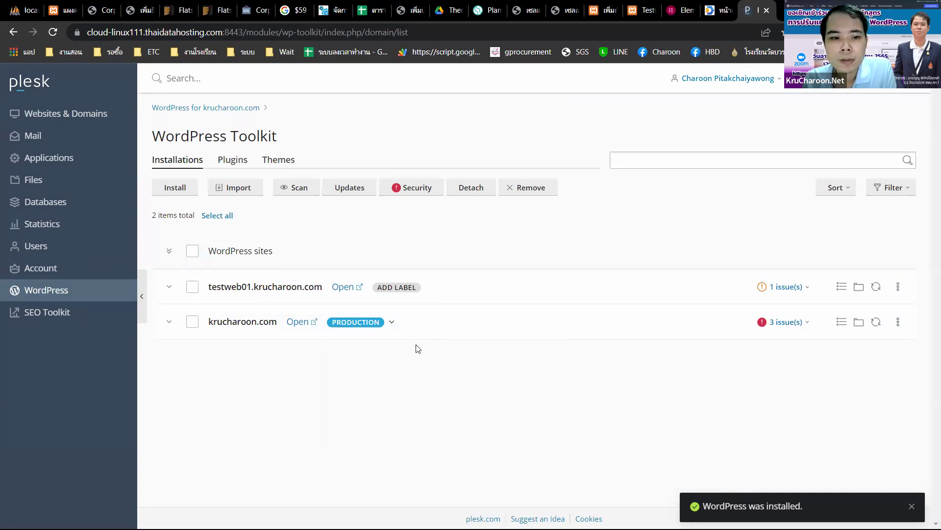
pyautogui.click(167, 321)
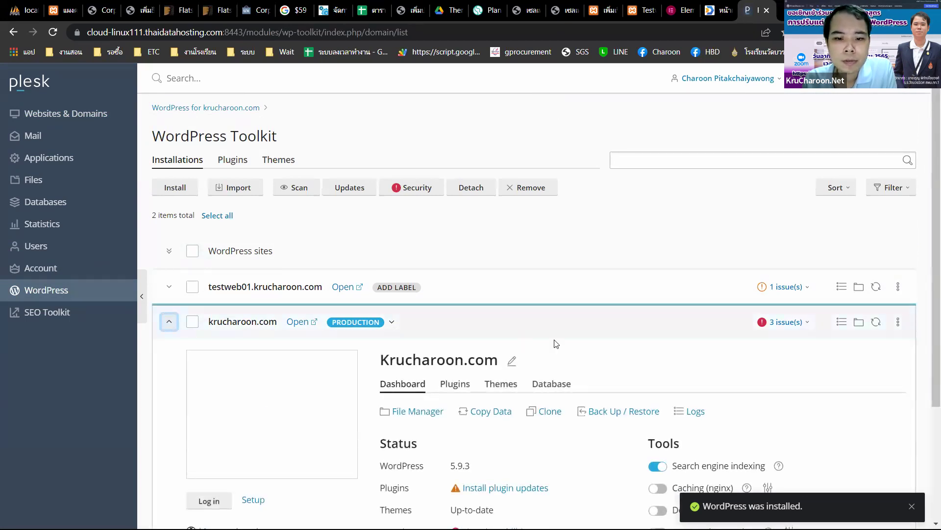
pyautogui.scroll(-2, 701, 346)
pyautogui.scroll(-1, 668, 373)
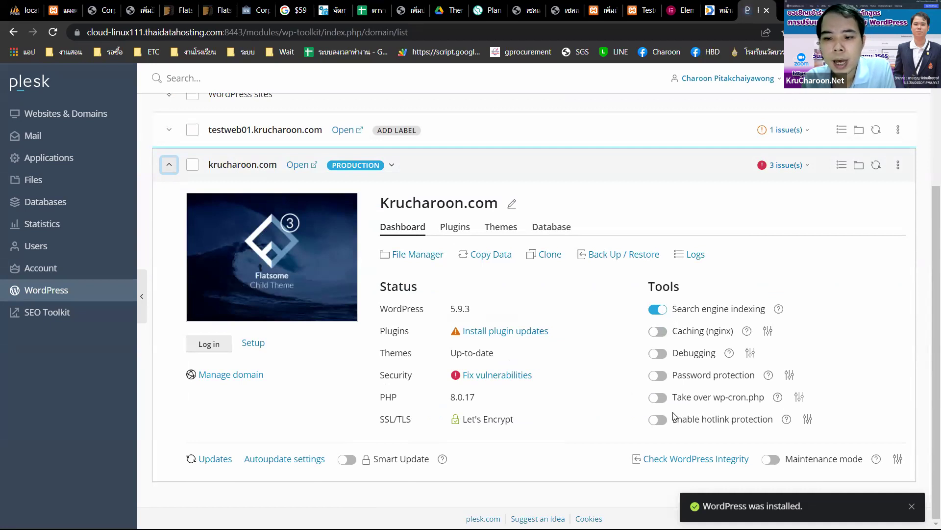
# Step: Turn on maintenance mode for krucharoon.com and view its maintenance page
pyautogui.click(773, 462)
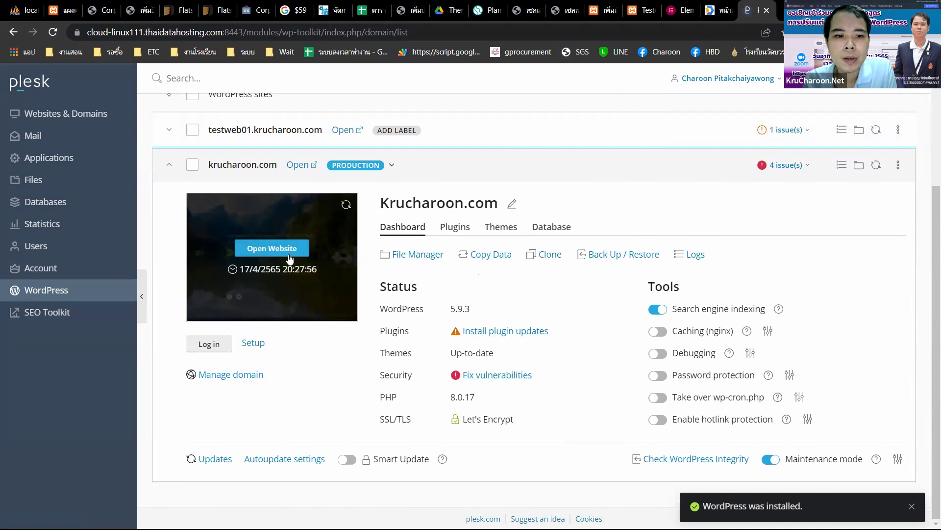
pyautogui.click(286, 251)
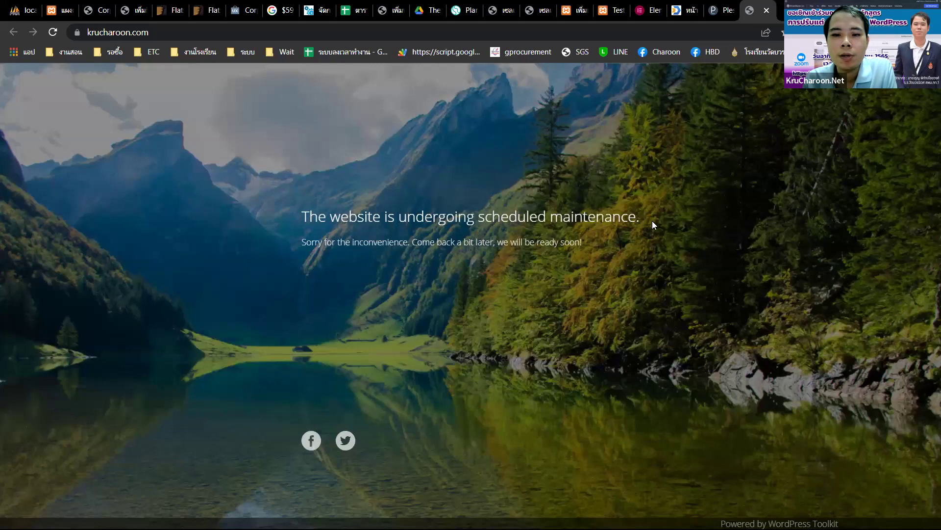
pyautogui.moveTo(656, 221); pyautogui.dragTo(310, 207)
pyautogui.click(343, 208)
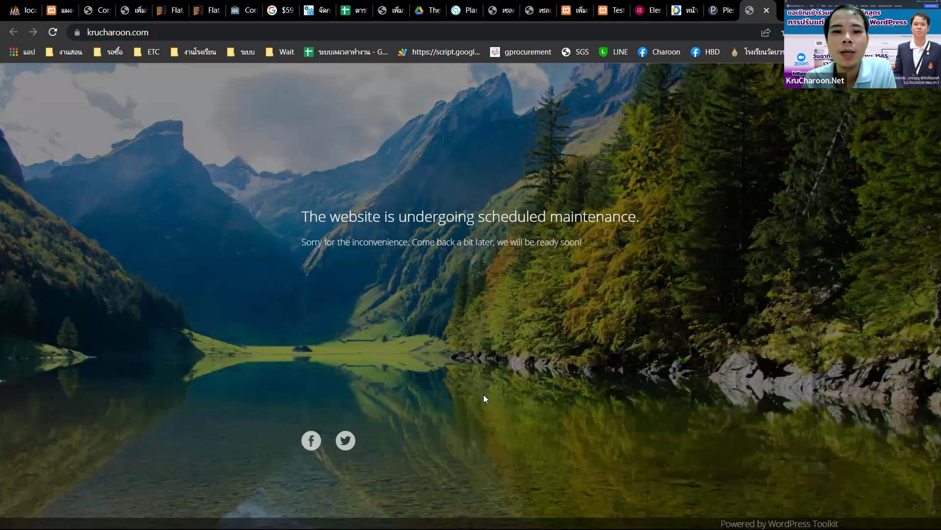
# Step: Turn maintenance mode off and reload krucharoon.com to confirm it is live again
pyautogui.click(716, 9)
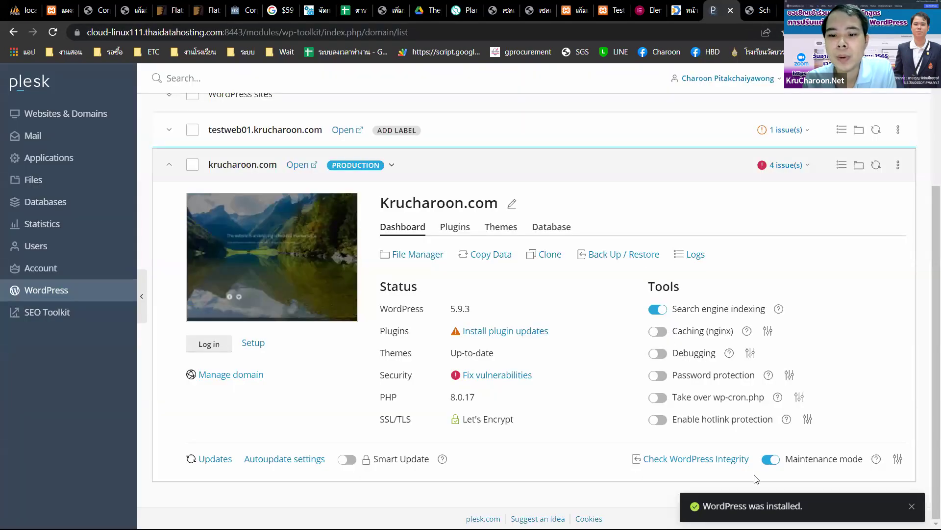
pyautogui.click(772, 459)
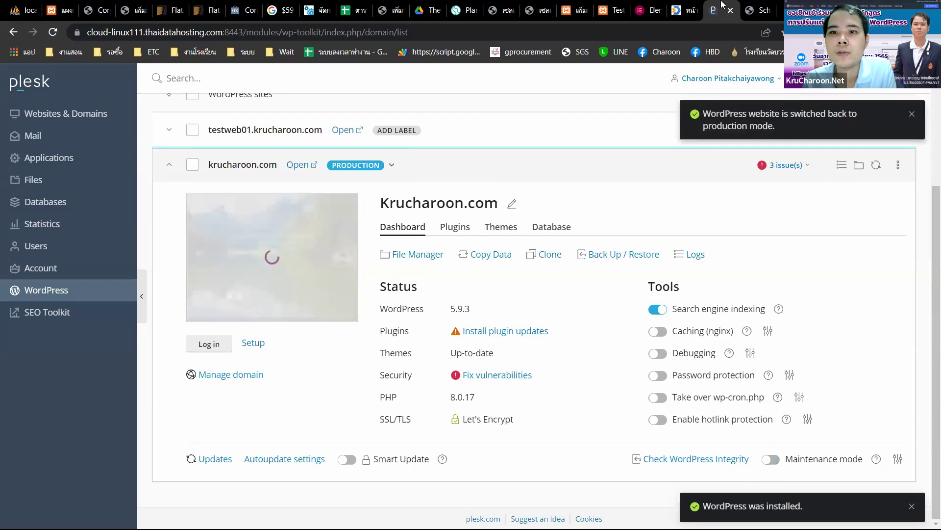
pyautogui.click(756, 9)
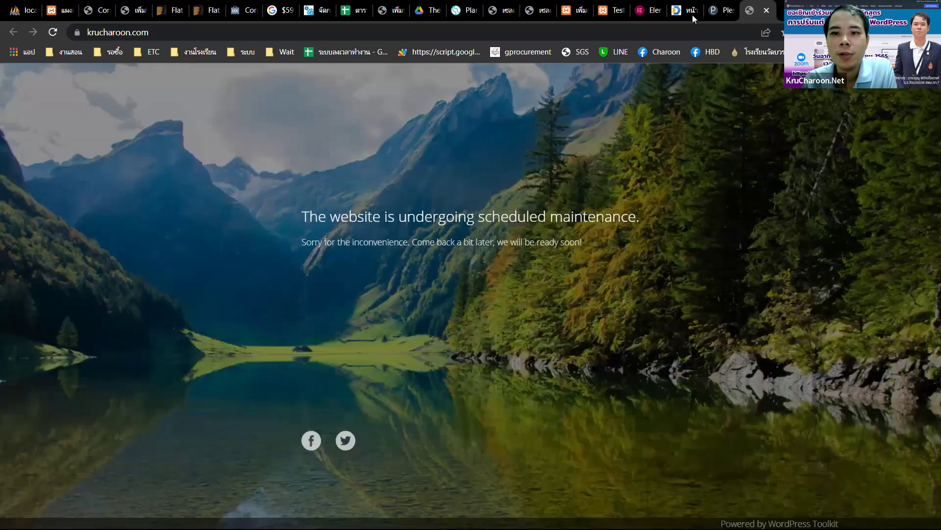
pyautogui.click(51, 32)
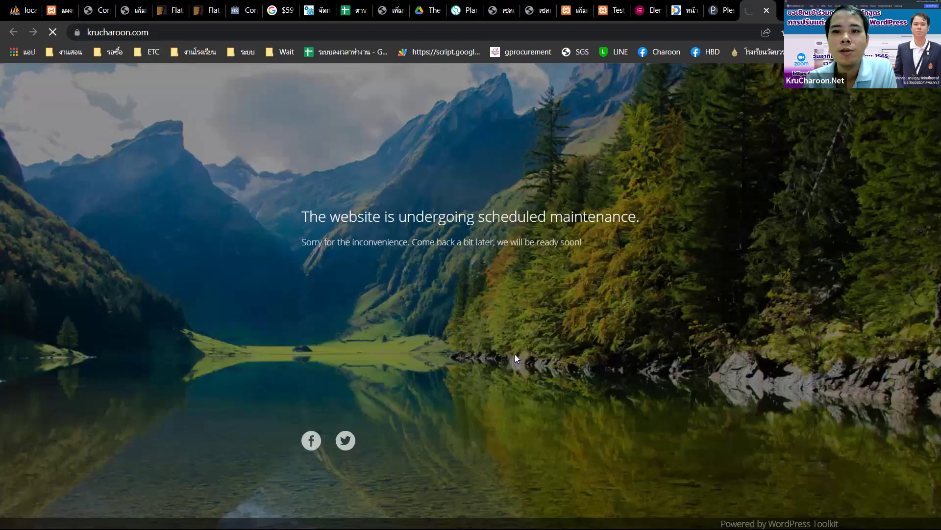
pyautogui.scroll(-3, 554, 334)
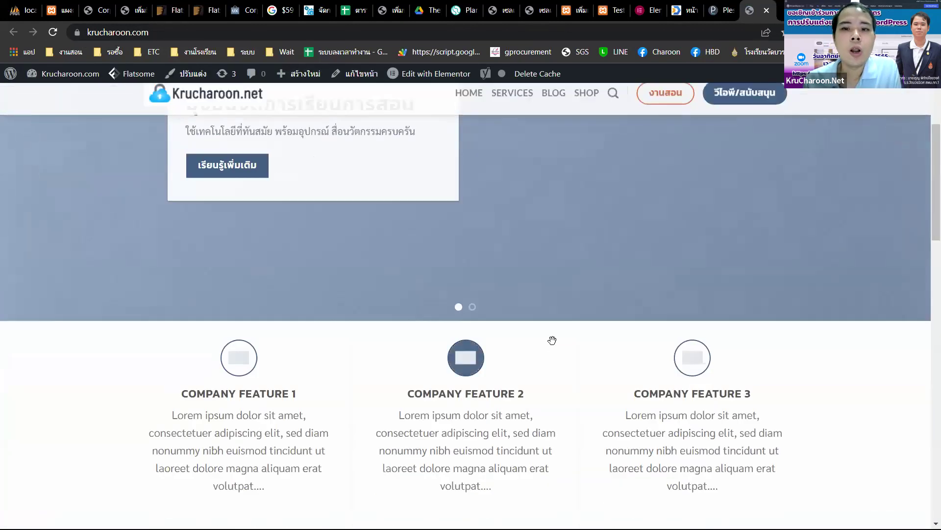
pyautogui.scroll(3, 552, 339)
pyautogui.click(129, 6)
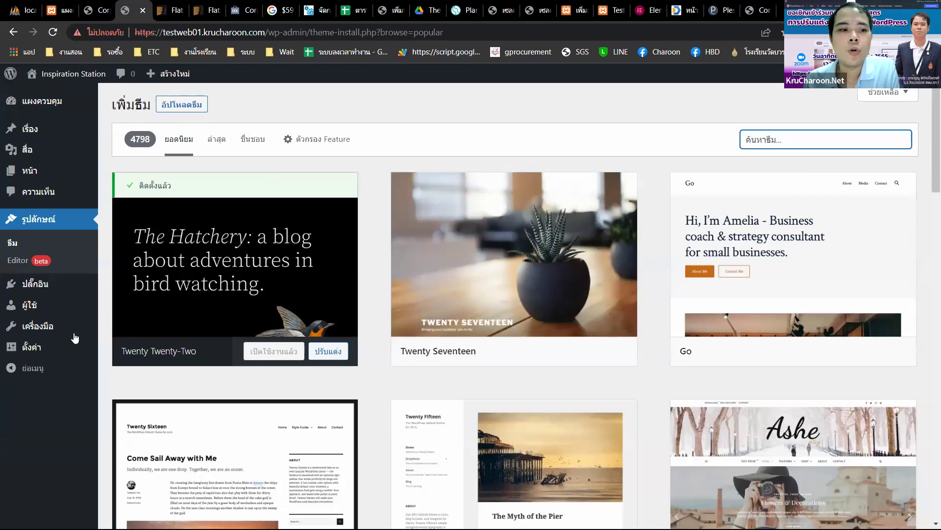
# Step: Search Add New Plugins for 'maintain', then return to Appearance > Themes
pyautogui.moveTo(49, 284)
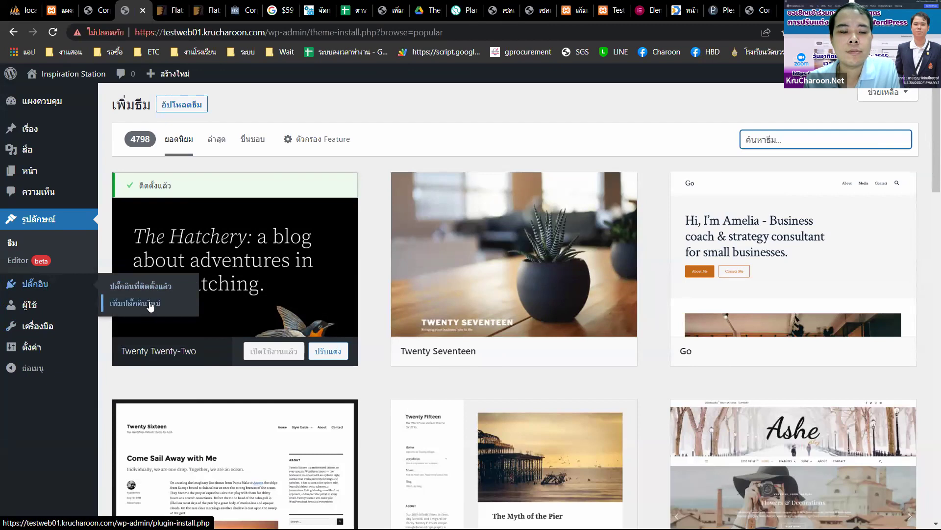
pyautogui.click(149, 305)
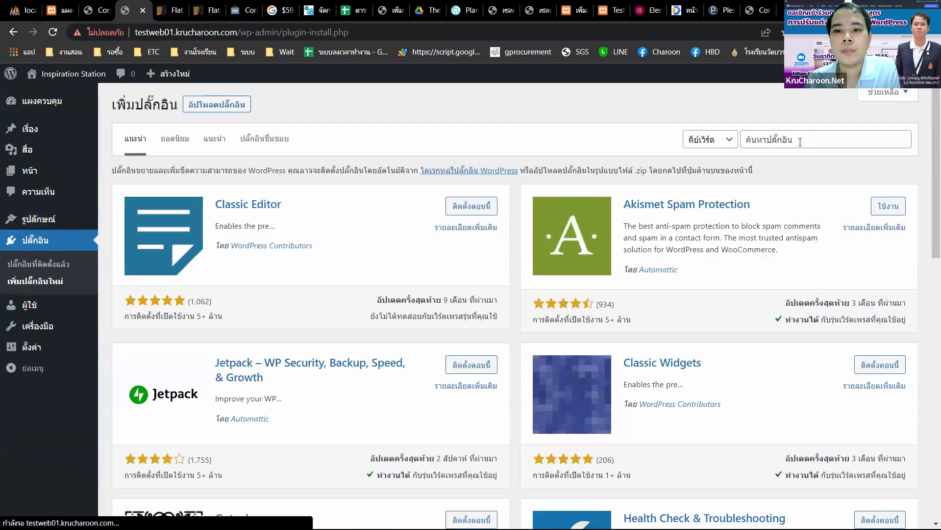
pyautogui.click(799, 142)
pyautogui.write('m')
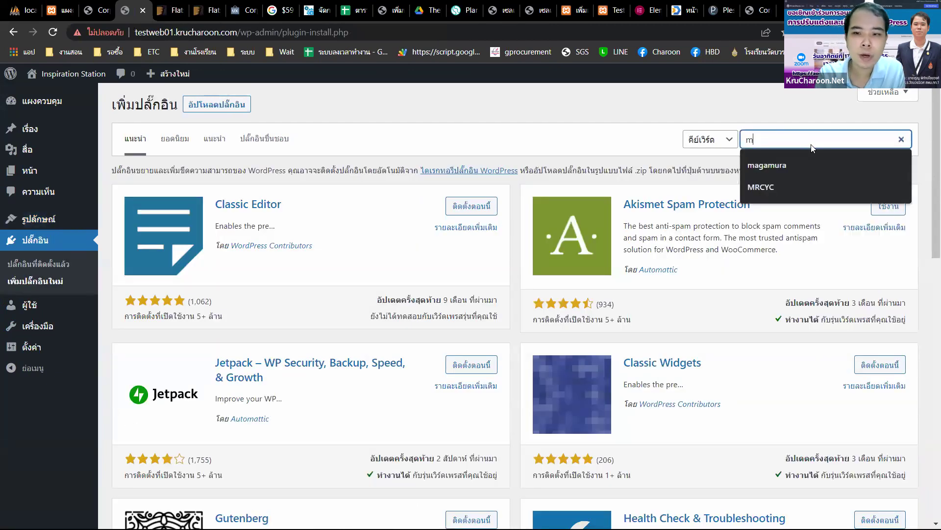
pyautogui.write('a')
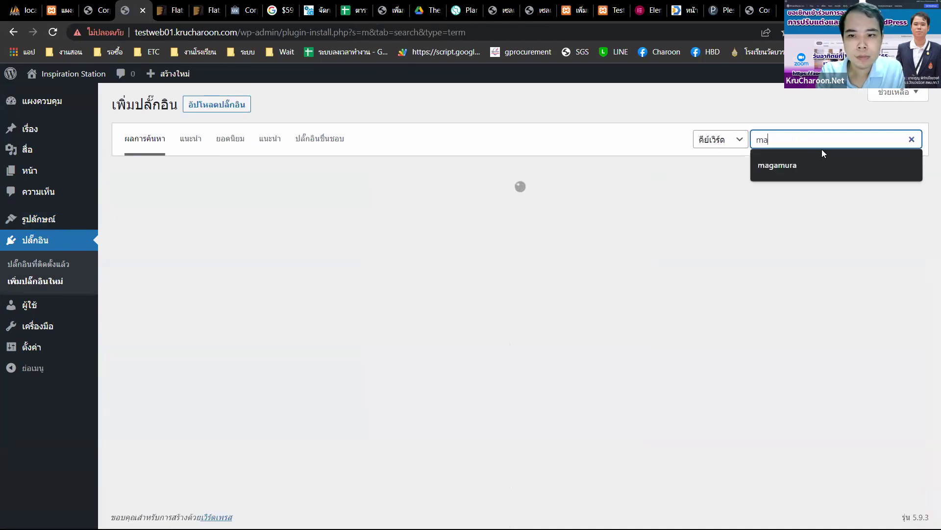
pyautogui.write('nti')
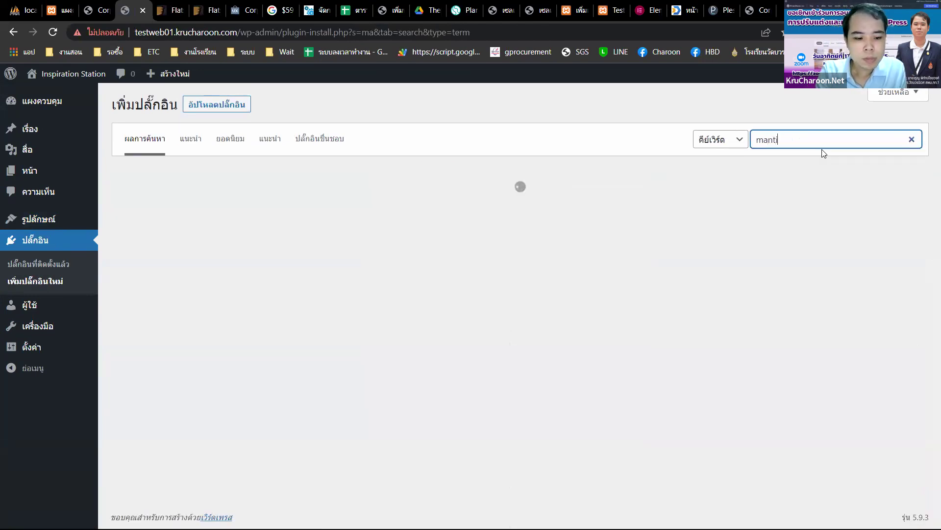
pyautogui.write('an')
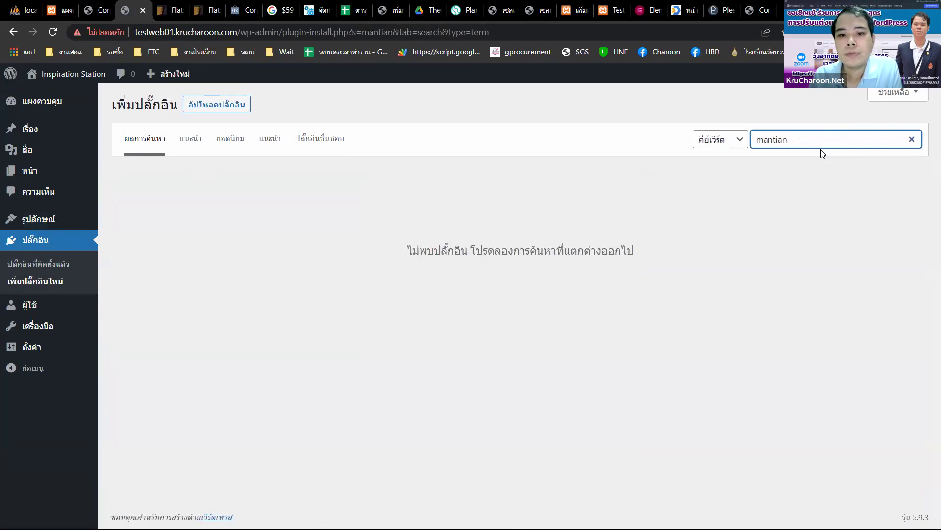
pyautogui.press('BackSpace')
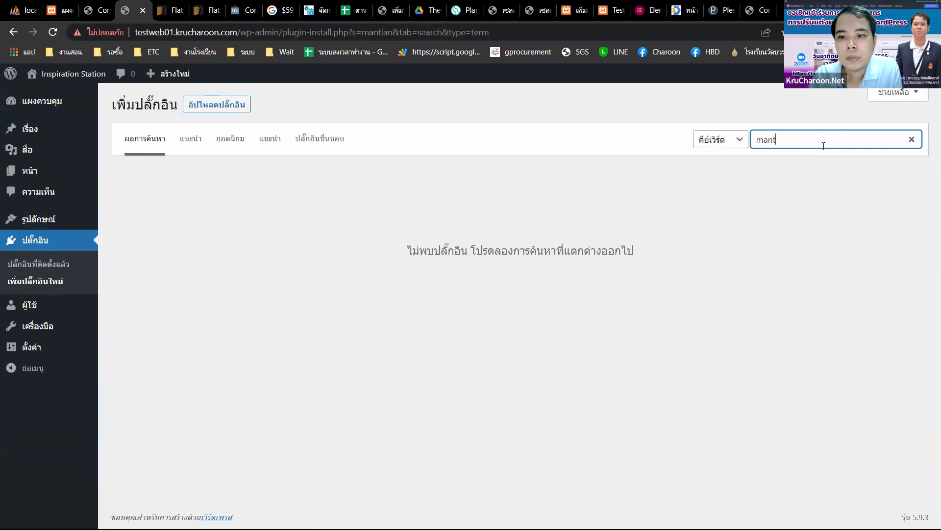
pyautogui.write('a')
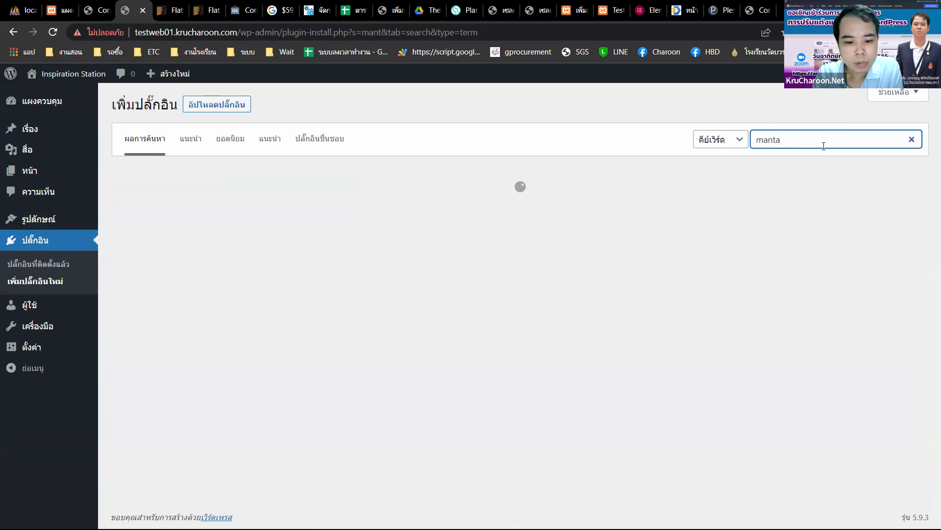
pyautogui.press('BackSpace')
pyautogui.press('BackSpace')
pyautogui.press('BackSpace')
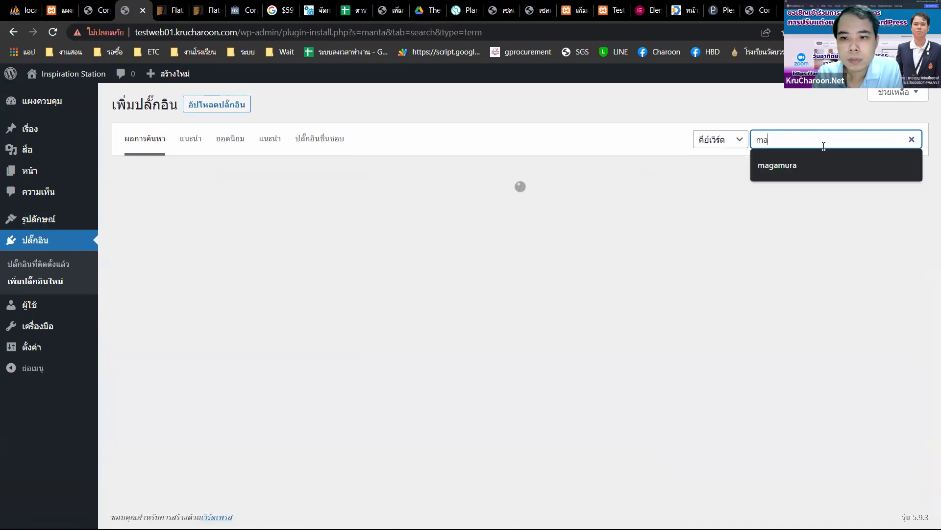
pyautogui.write('intain')
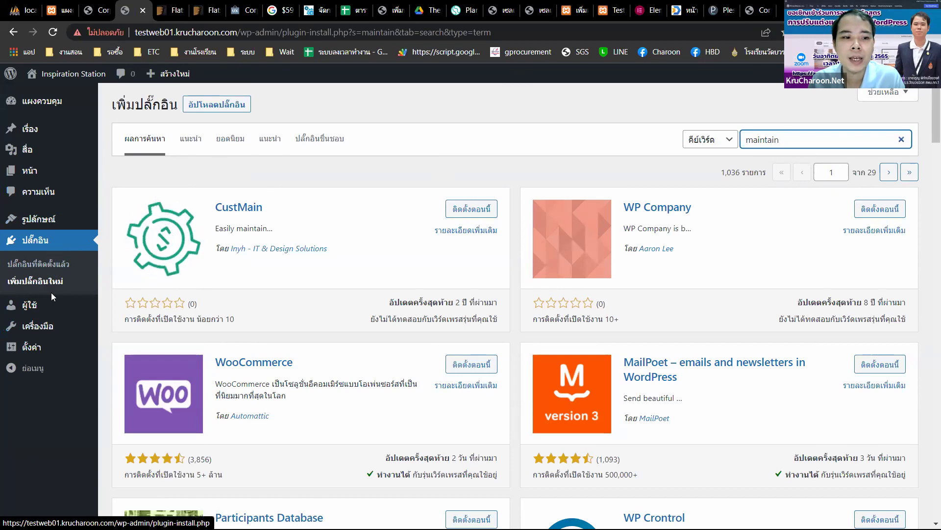
pyautogui.click(117, 222)
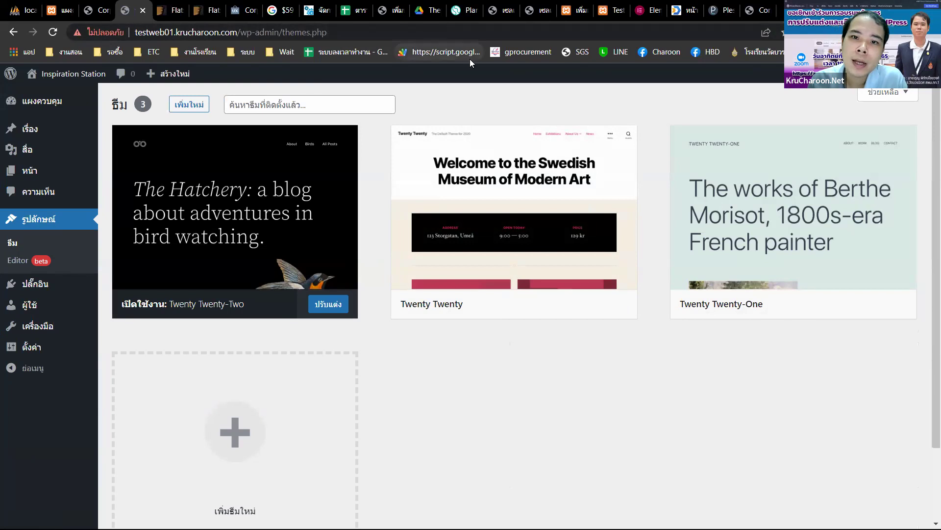
# Step: Look over the Plesk WordPress Toolkit, krucharoon.com homepage and WordPress themes tabs
pyautogui.click(723, 10)
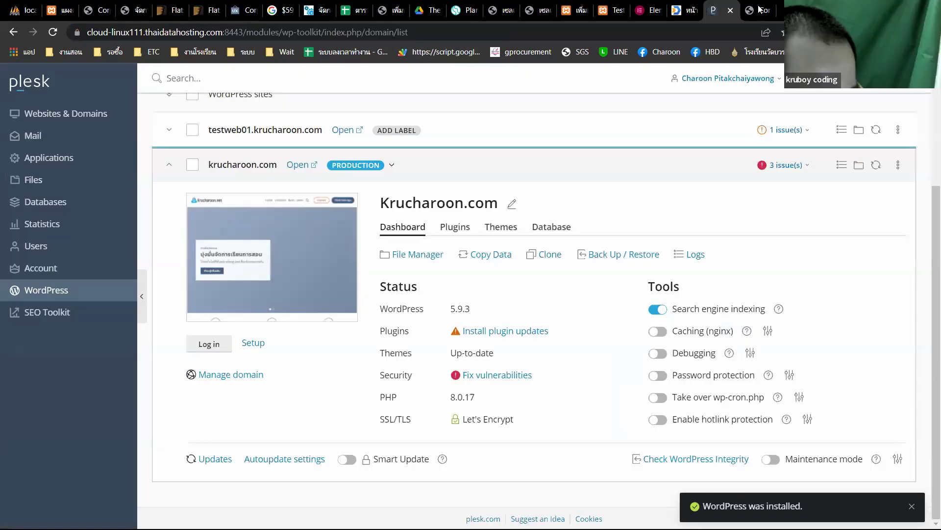
pyautogui.click(745, 10)
pyautogui.click(731, 10)
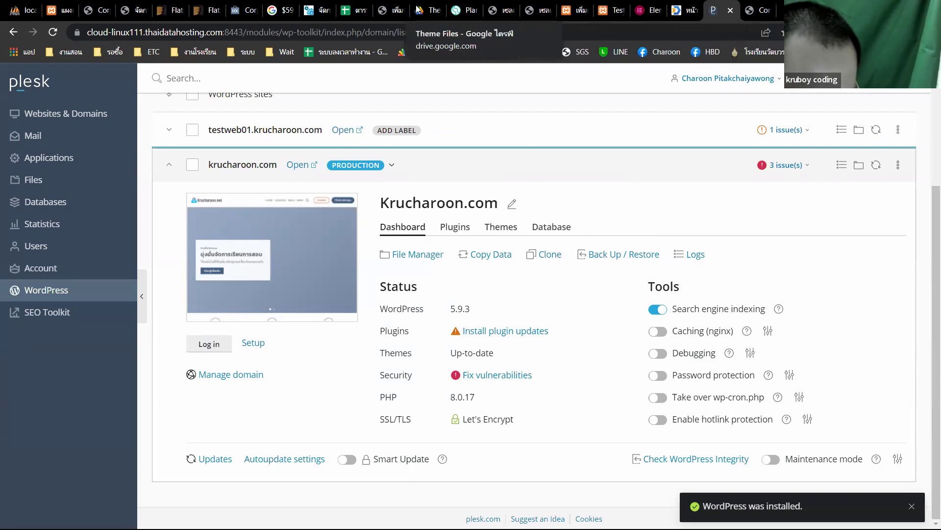
pyautogui.click(311, 7)
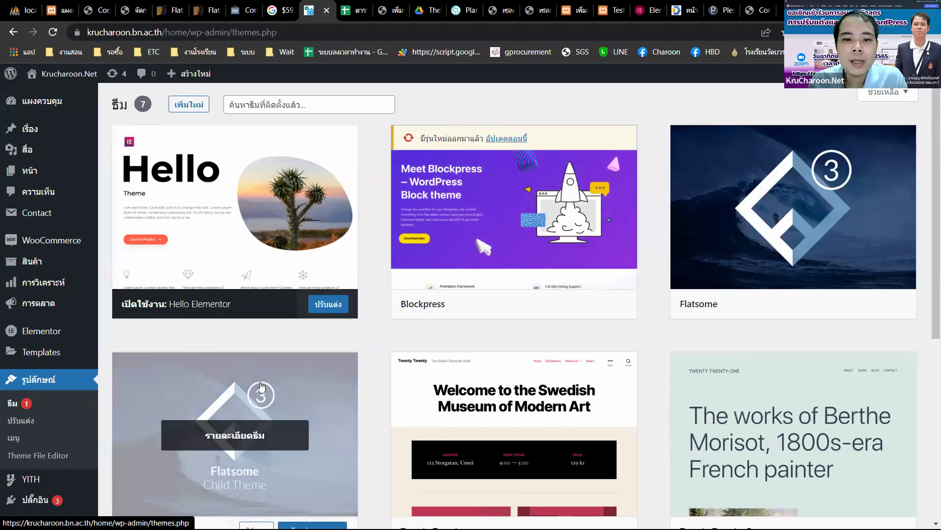
pyautogui.scroll(-1, 381, 290)
pyautogui.scroll(1, 454, 170)
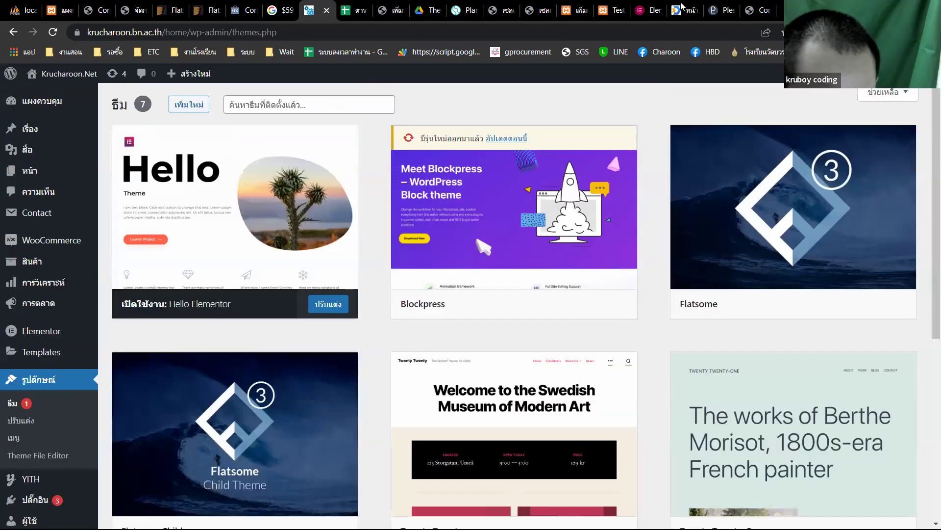
# Step: Flip through the Plesk, krucharoon.com, sale page, Google Sheets, Drive and post editor tabs
pyautogui.click(681, 6)
pyautogui.click(730, 7)
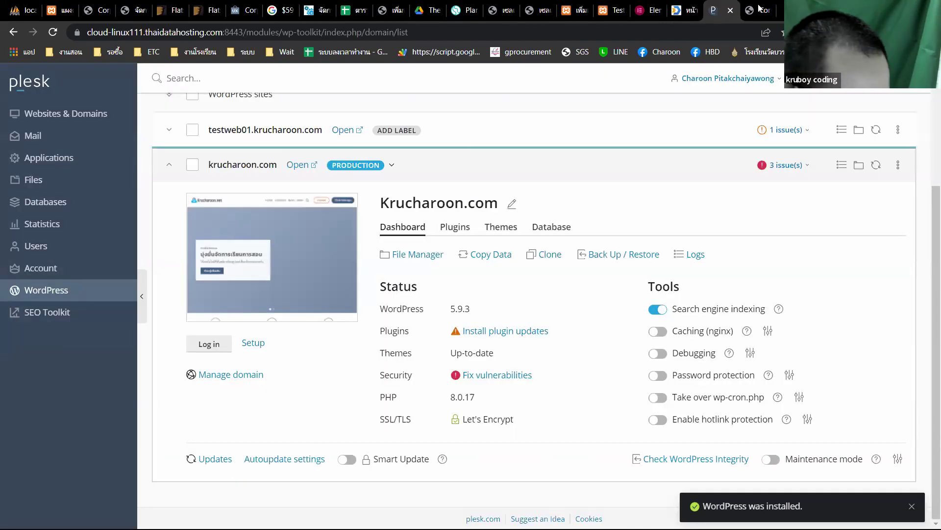
pyautogui.click(758, 10)
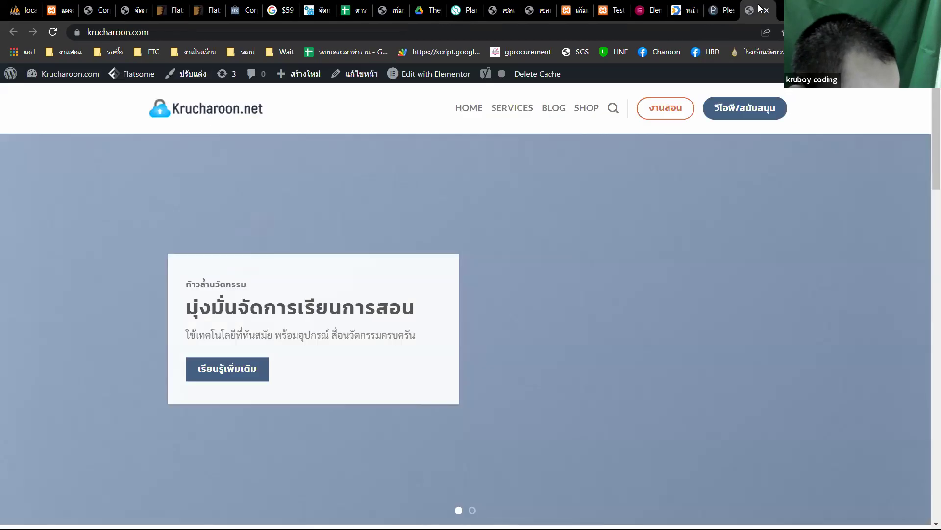
pyautogui.click(498, 10)
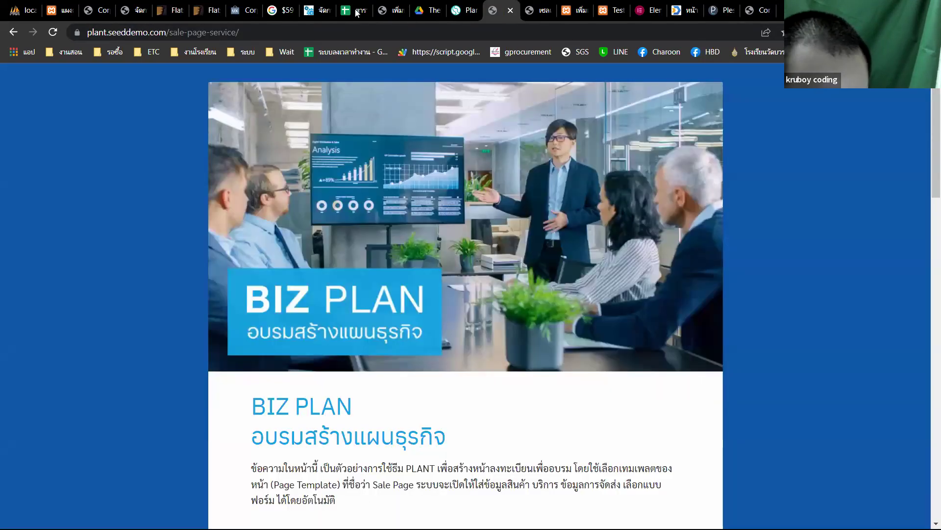
pyautogui.click(353, 10)
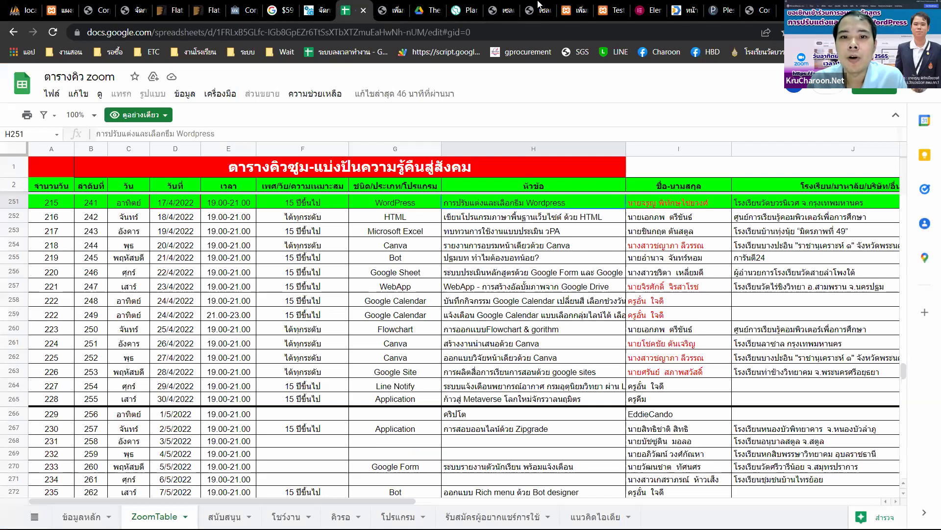
pyautogui.click(495, 10)
pyautogui.click(454, 10)
pyautogui.click(421, 10)
pyautogui.click(395, 10)
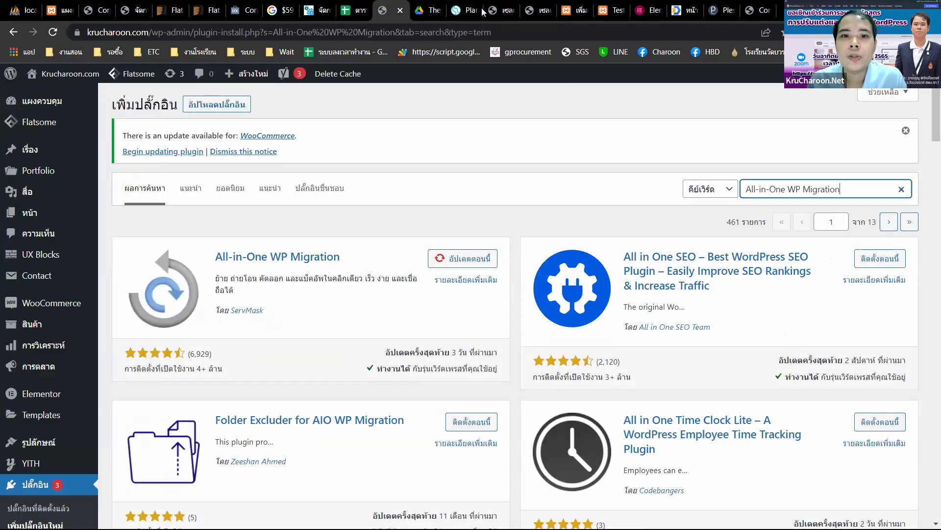
pyautogui.click(467, 11)
pyautogui.click(537, 10)
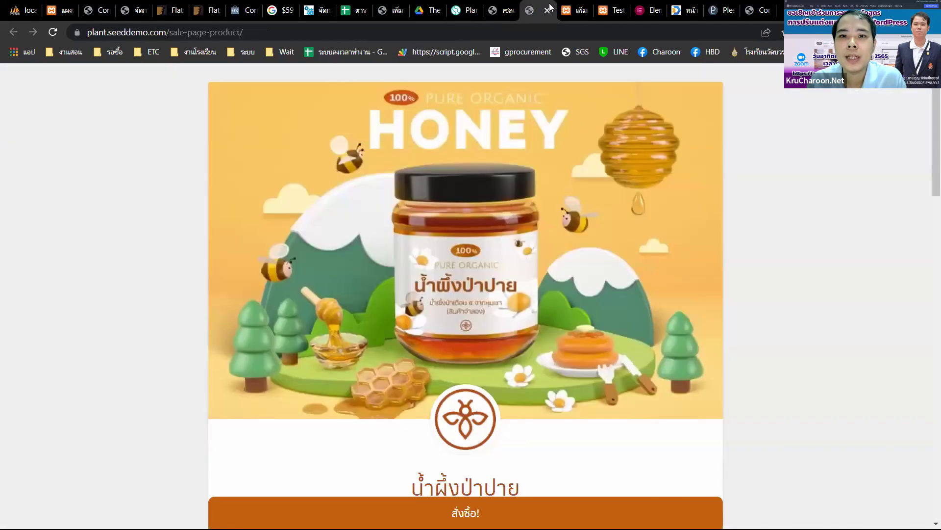
pyautogui.click(563, 7)
# Step: Check the local testweb01 Flatsome site and other tabs, ending on the seedwebs PLANT pricing page
pyautogui.click(616, 5)
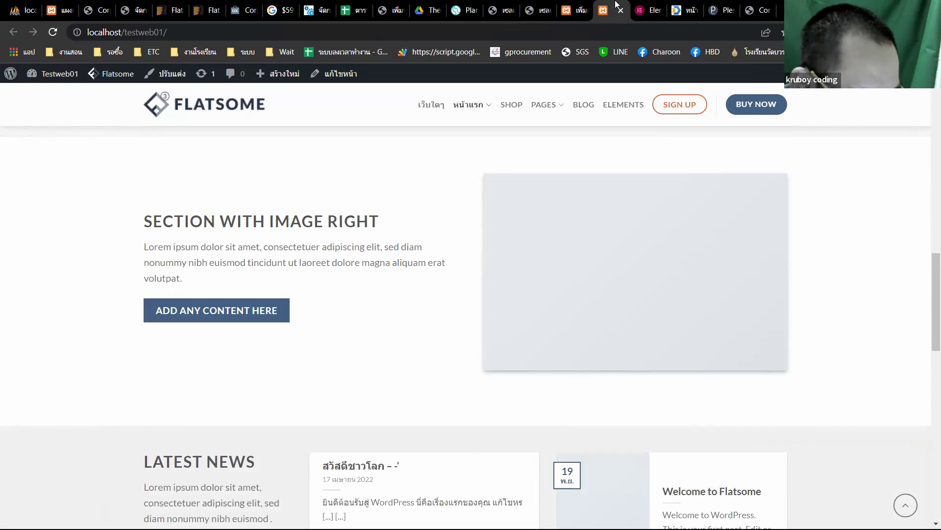
pyautogui.click(714, 10)
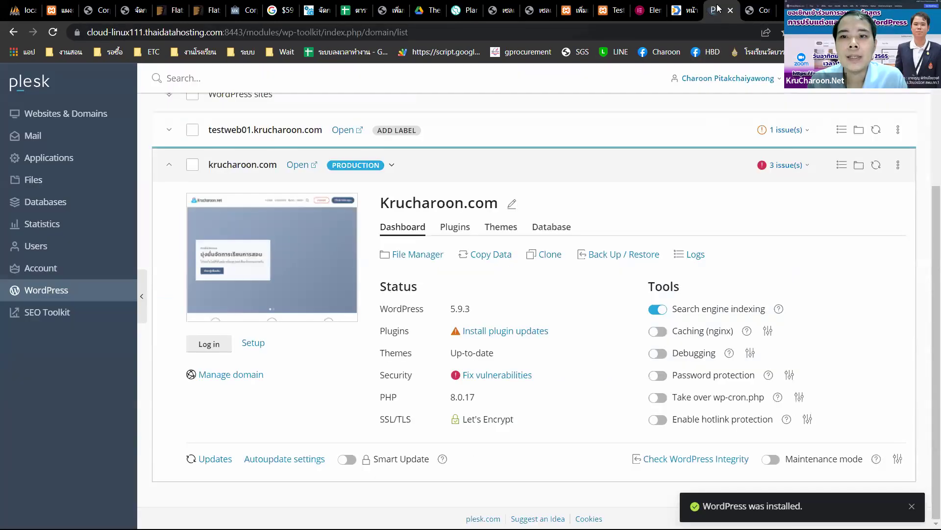
pyautogui.click(755, 9)
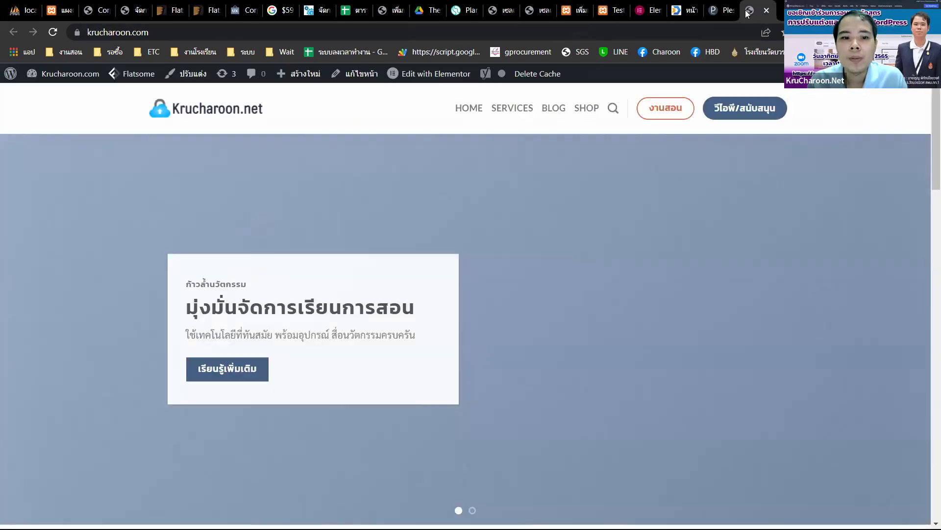
pyautogui.click(234, 5)
pyautogui.click(138, 5)
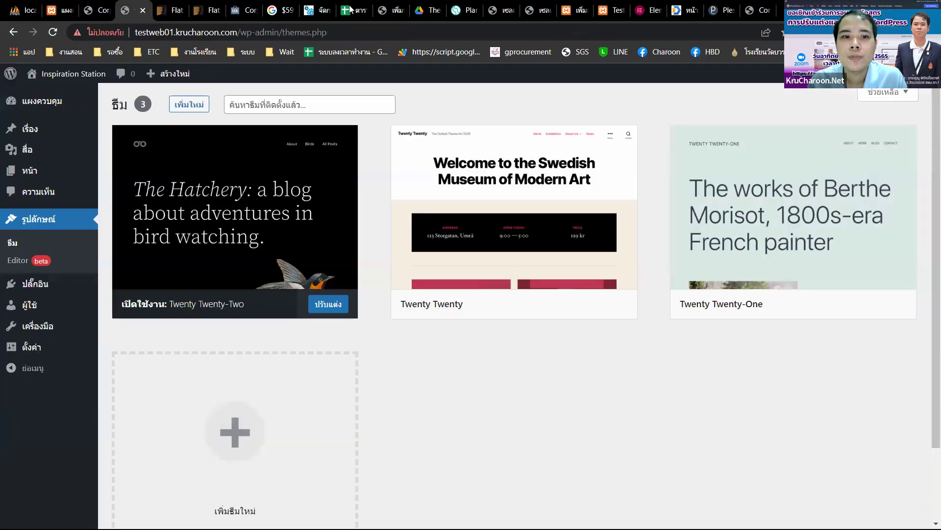
pyautogui.click(386, 8)
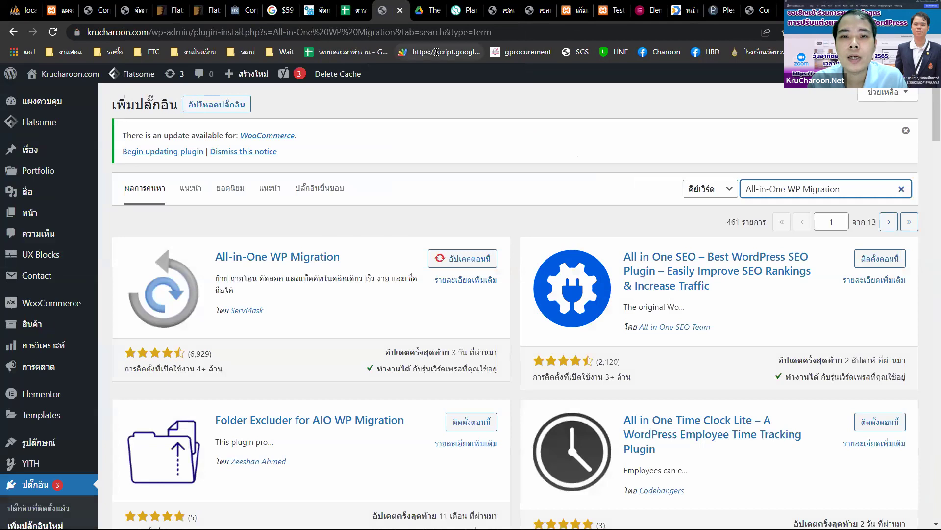
pyautogui.click(429, 11)
pyautogui.click(467, 7)
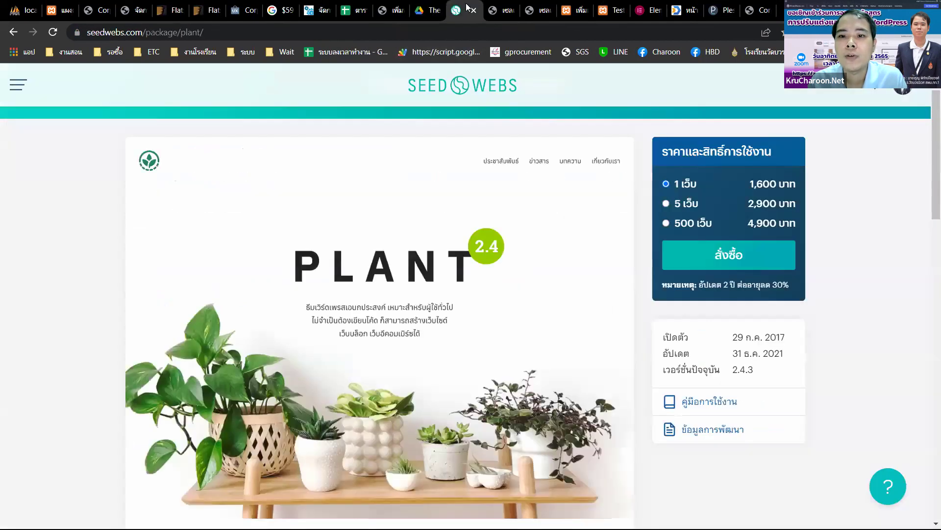
# Step: Compare Flatsome's $59 ThemeForest listing with its full-screen preview, then return to krucharoon.com's homepage
pyautogui.click(213, 4)
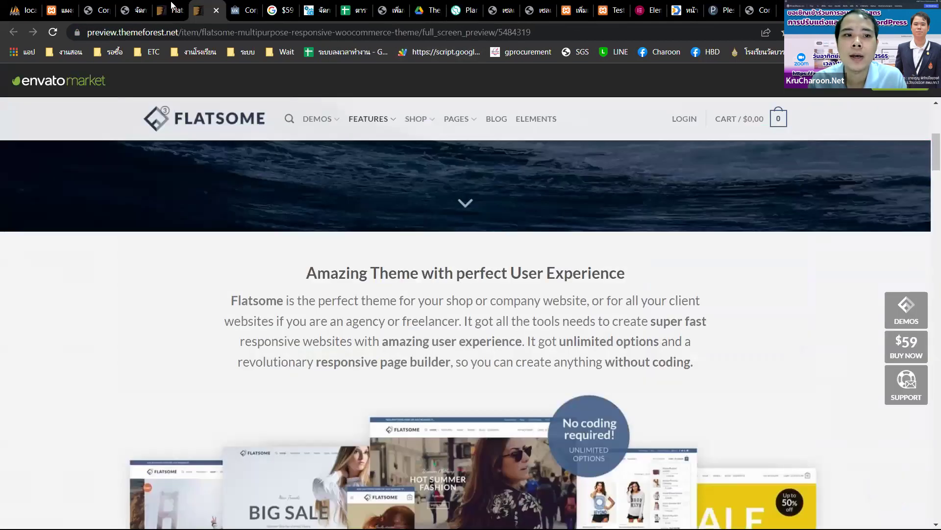
pyautogui.click(187, 10)
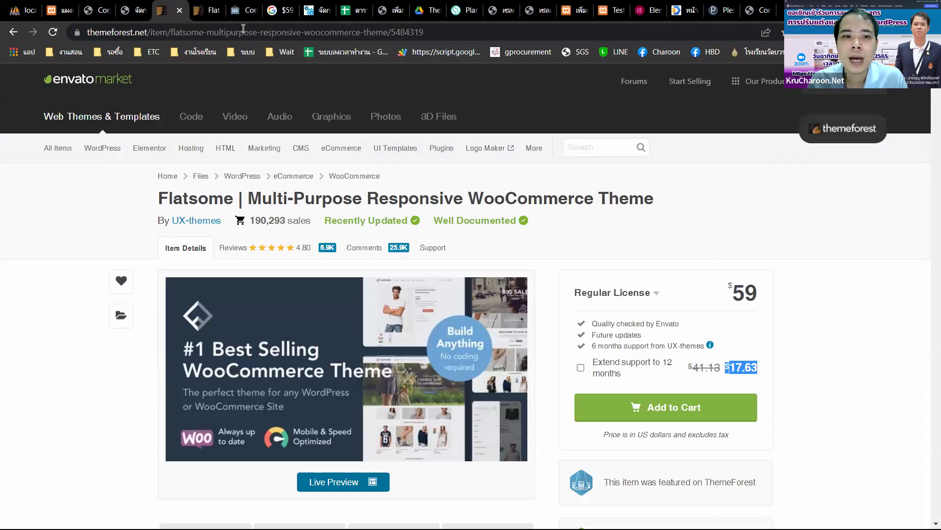
pyautogui.click(212, 6)
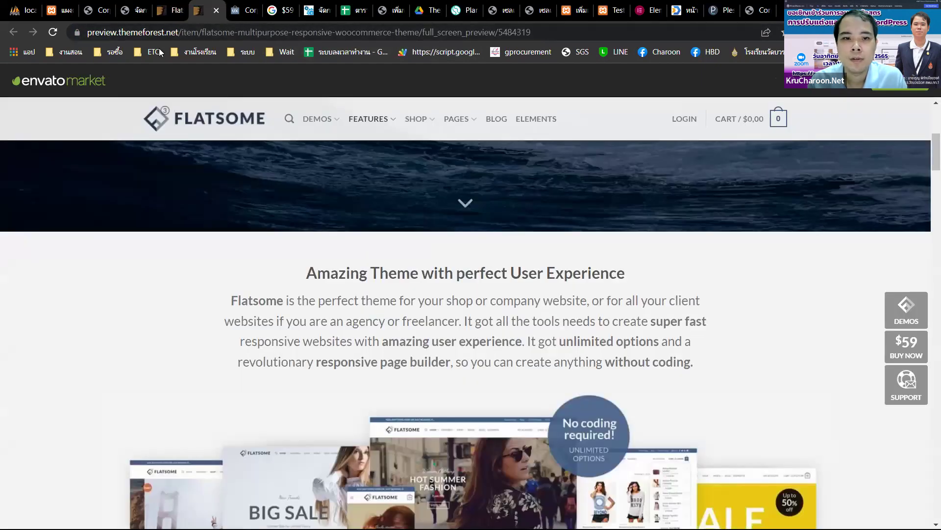
pyautogui.click(156, 13)
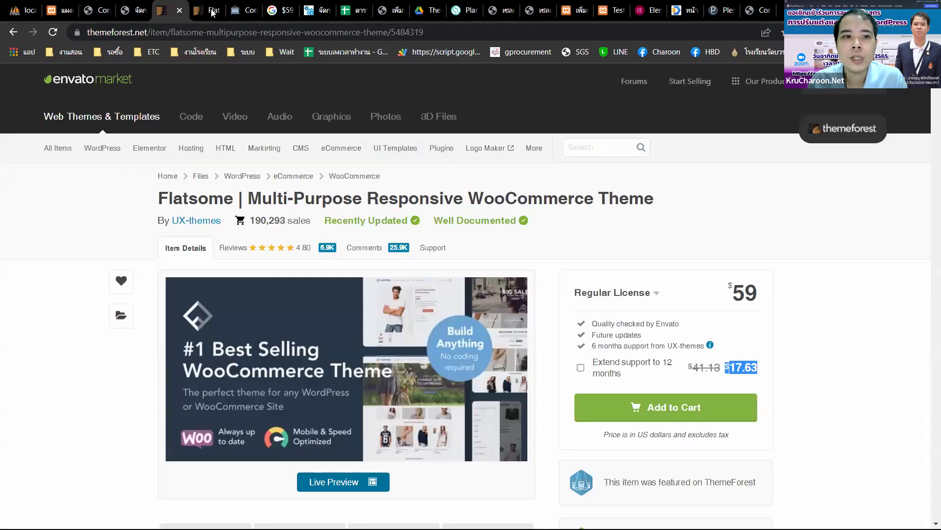
pyautogui.hotkey('ctrl', 'Tab')
pyautogui.click(93, 12)
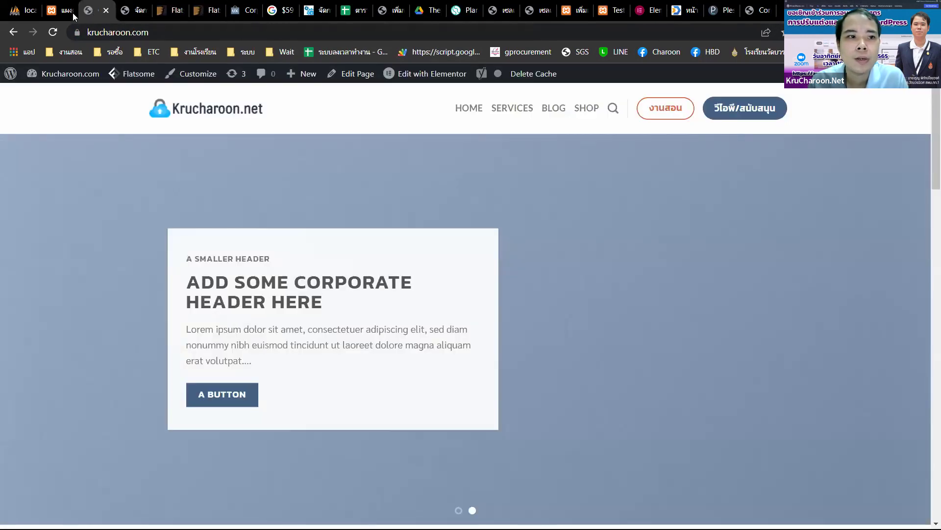
# Step: Open krucharoon.com's Appearance > Themes page, showing 6 themes with Flatsome Child active
pyautogui.click(387, 13)
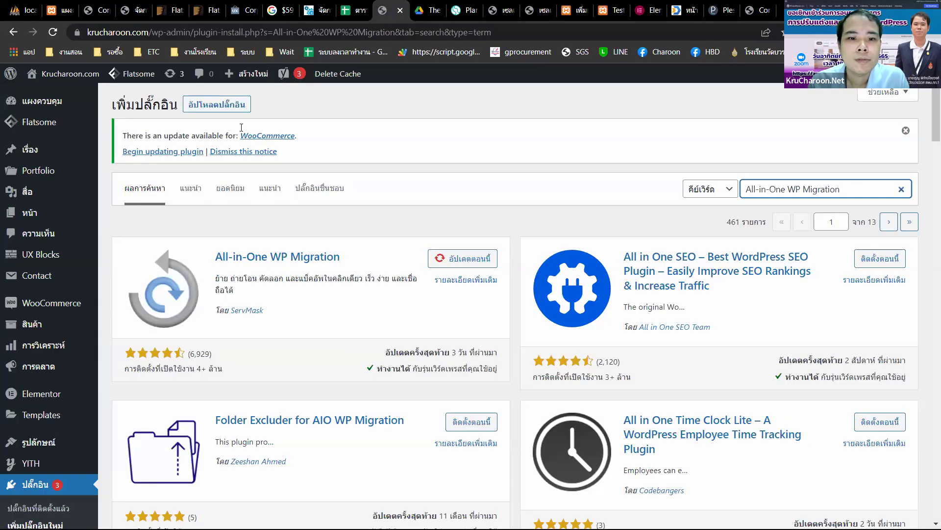
pyautogui.moveTo(65, 303)
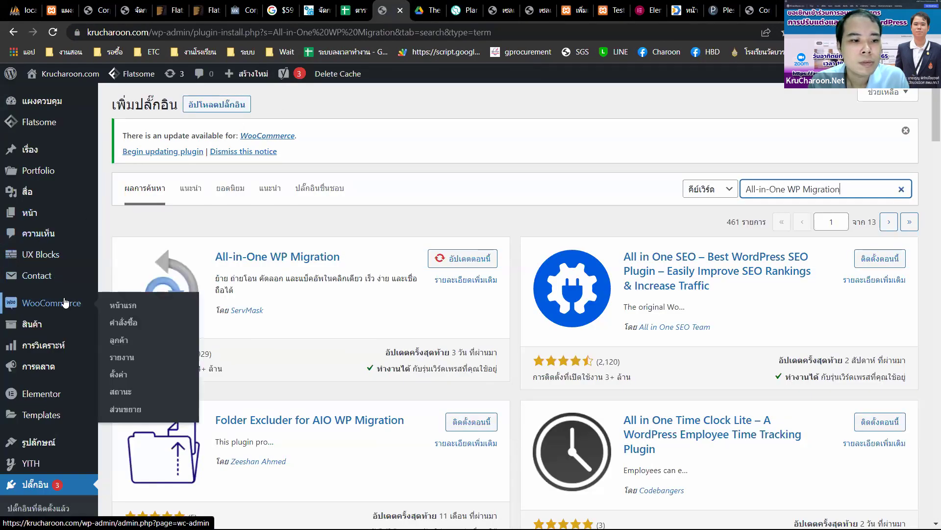
pyautogui.moveTo(37, 321)
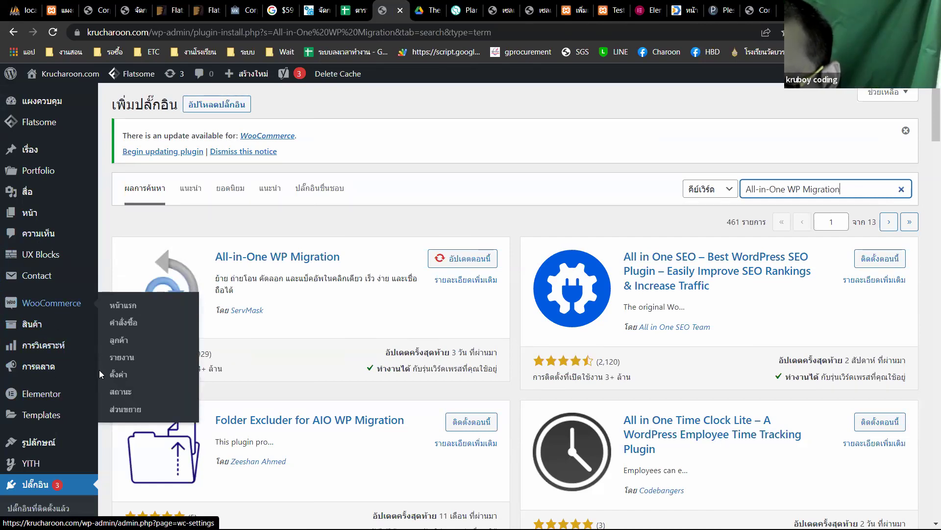
pyautogui.moveTo(55, 426)
pyautogui.moveTo(63, 444)
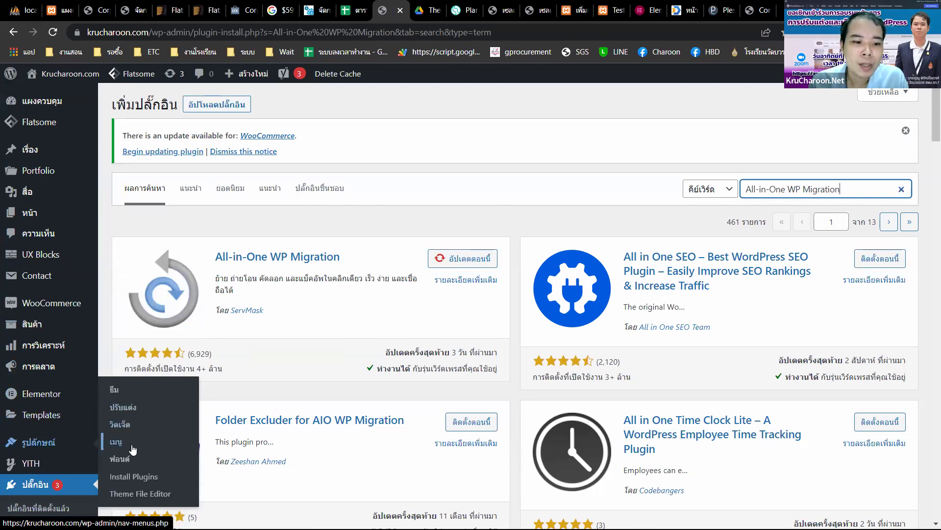
pyautogui.click(125, 394)
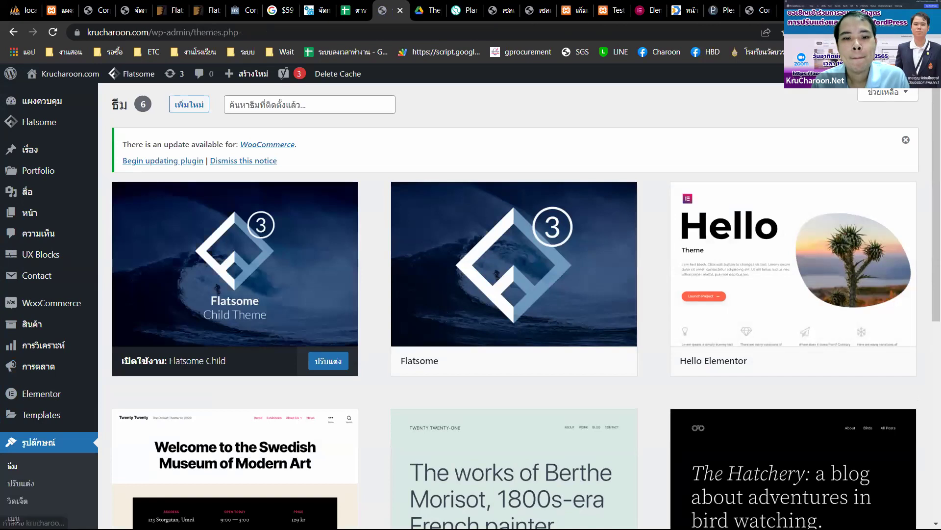
# Step: Activate Twenty Twenty, then view Flatsome Child's details (version 3.0 by UX Themes)
pyautogui.scroll(-3, 311, 312)
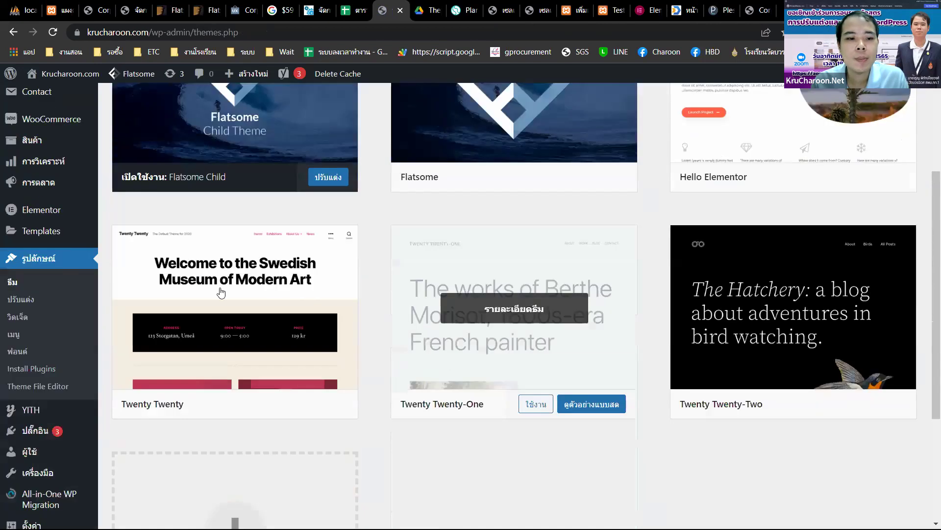
pyautogui.click(259, 406)
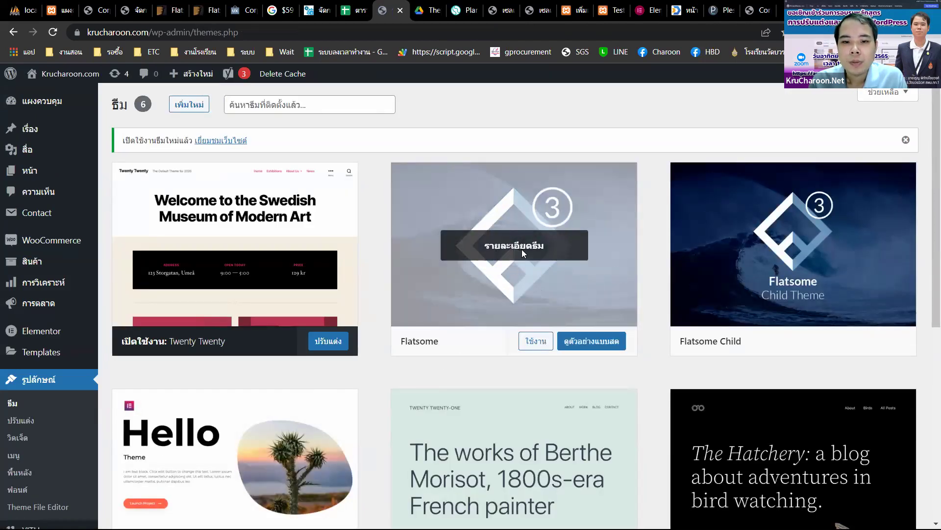
pyautogui.click(810, 247)
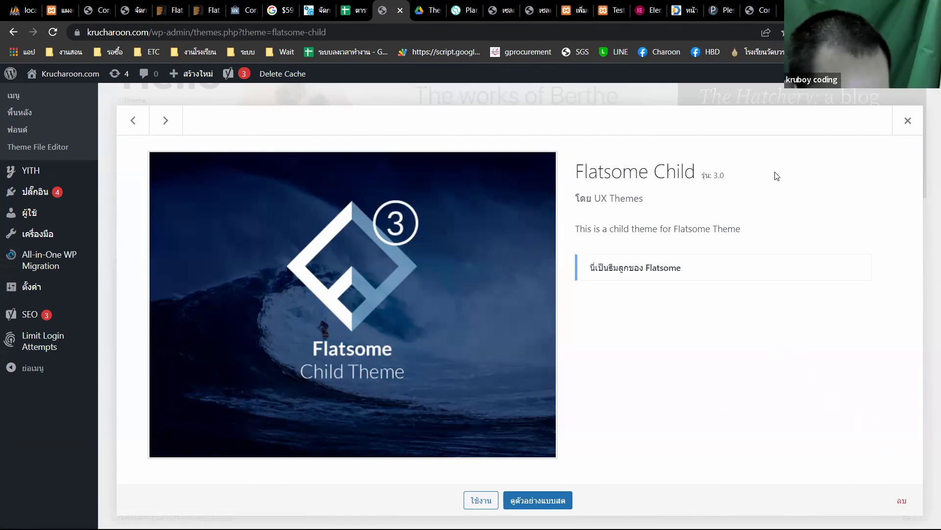
# Step: Close the Flatsome Child details, glance at Flatsome's details, and close them back to the themes grid
pyautogui.click(908, 120)
pyautogui.moveTo(500, 245)
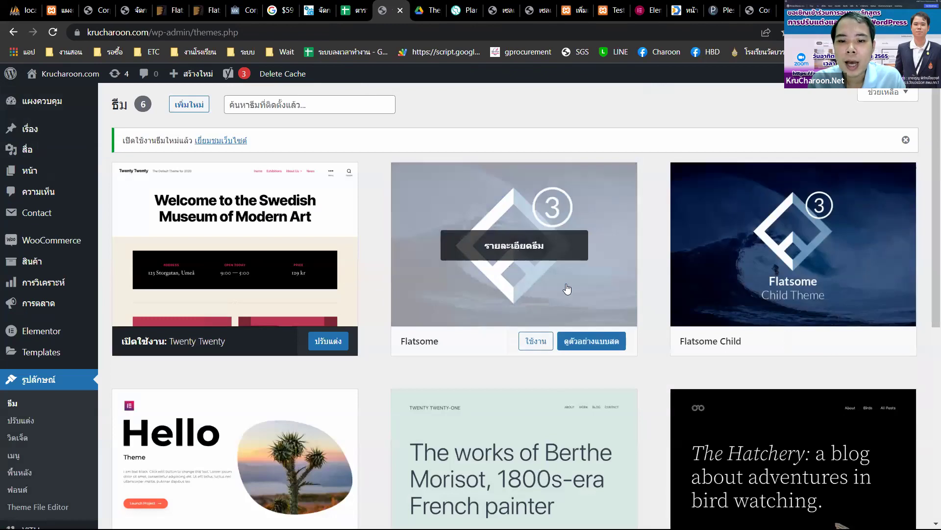
pyautogui.click(516, 234)
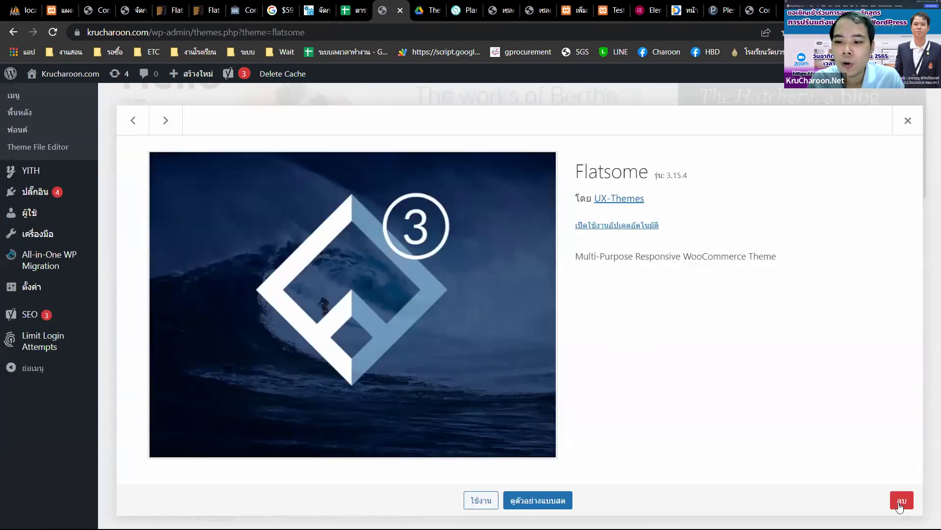
pyautogui.rightClick(900, 504)
pyautogui.click(706, 491)
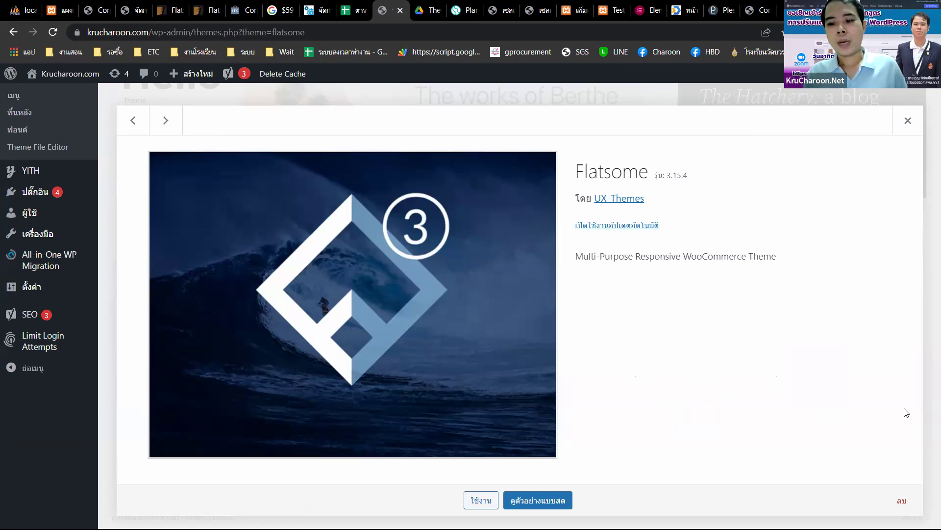
pyautogui.click(909, 121)
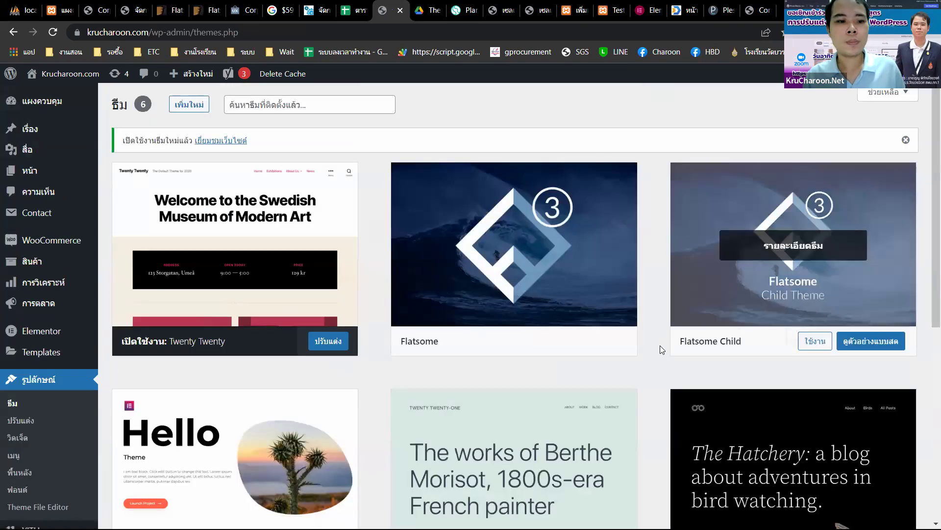
pyautogui.moveTo(294, 496)
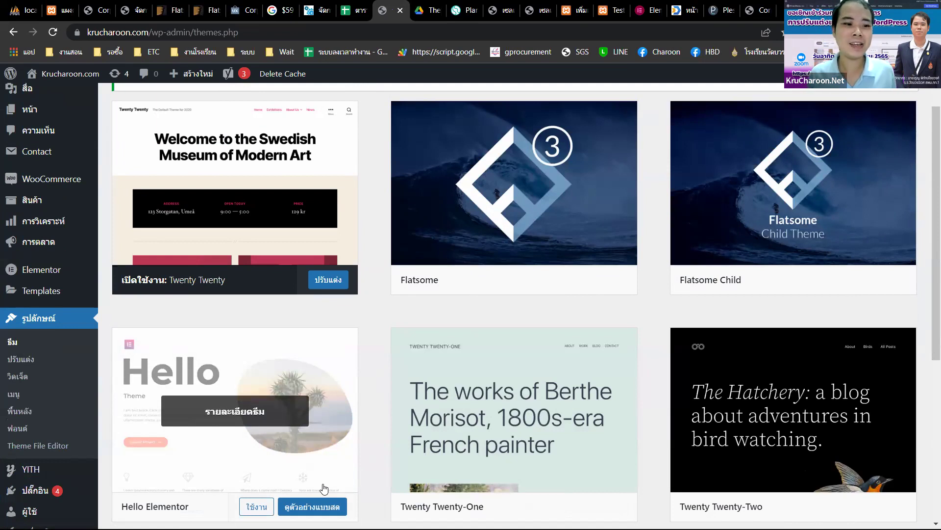
pyautogui.moveTo(423, 481)
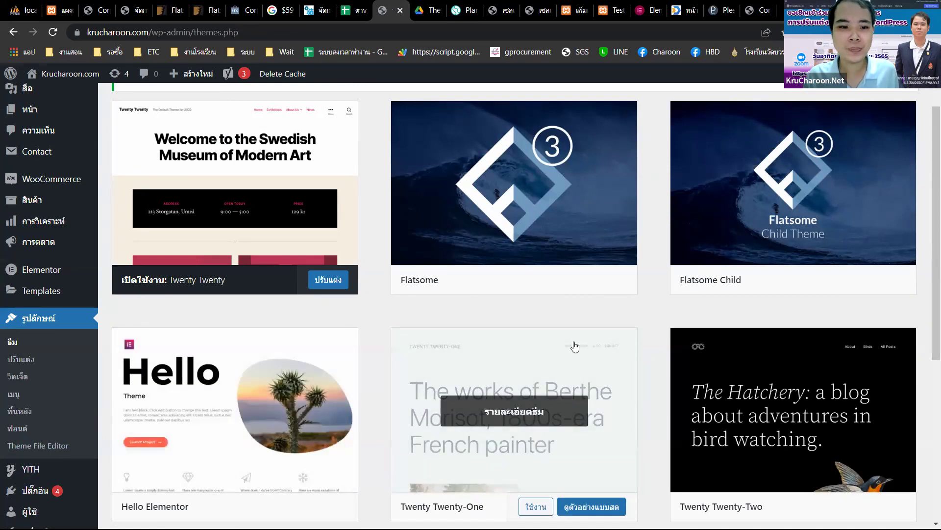
pyautogui.moveTo(165, 365)
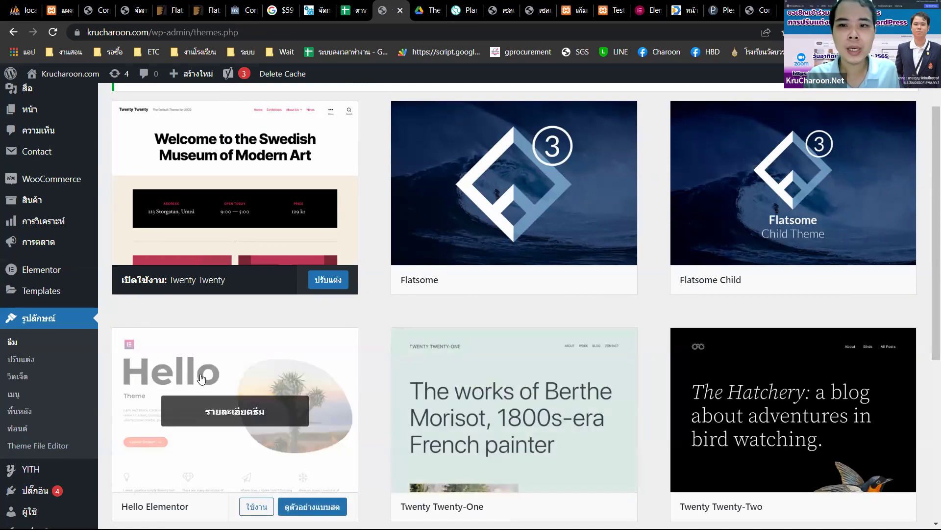
pyautogui.moveTo(405, 378)
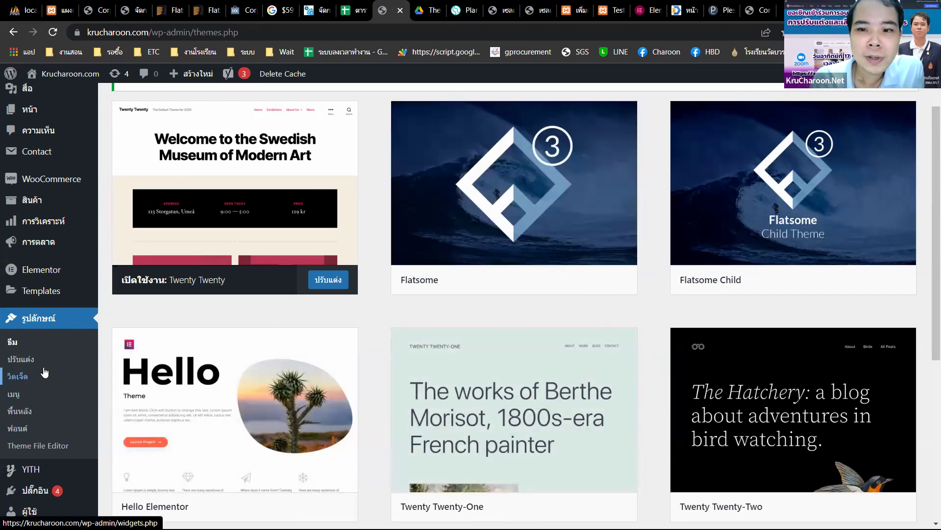
pyautogui.scroll(1, 311, 231)
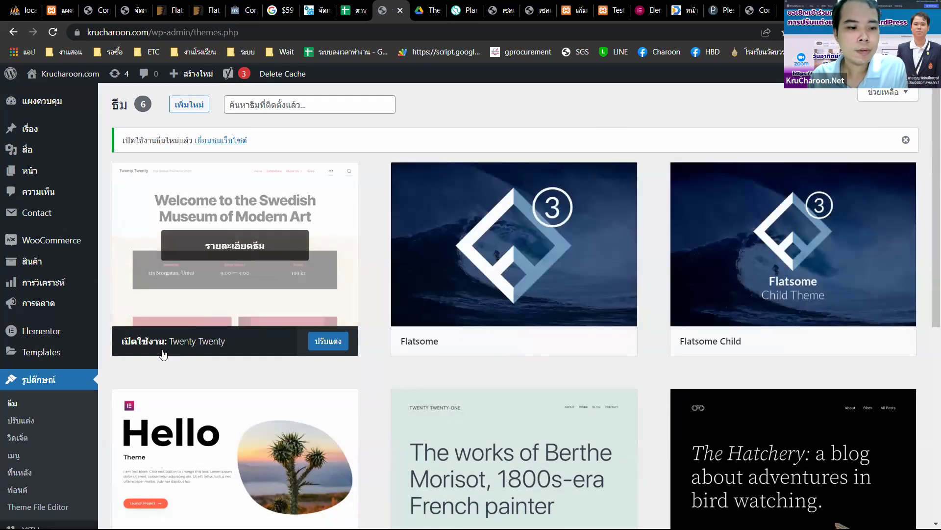
pyautogui.scroll(-4, 162, 351)
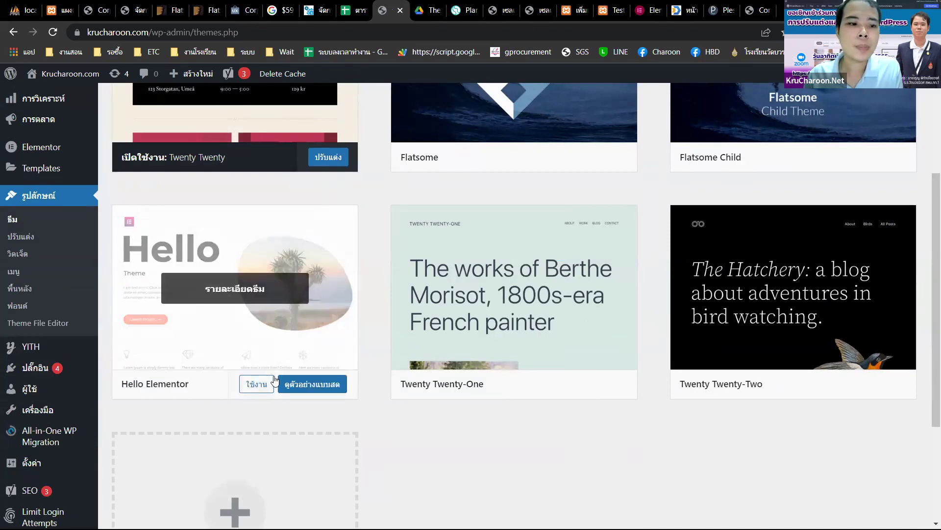
pyautogui.scroll(4, 472, 376)
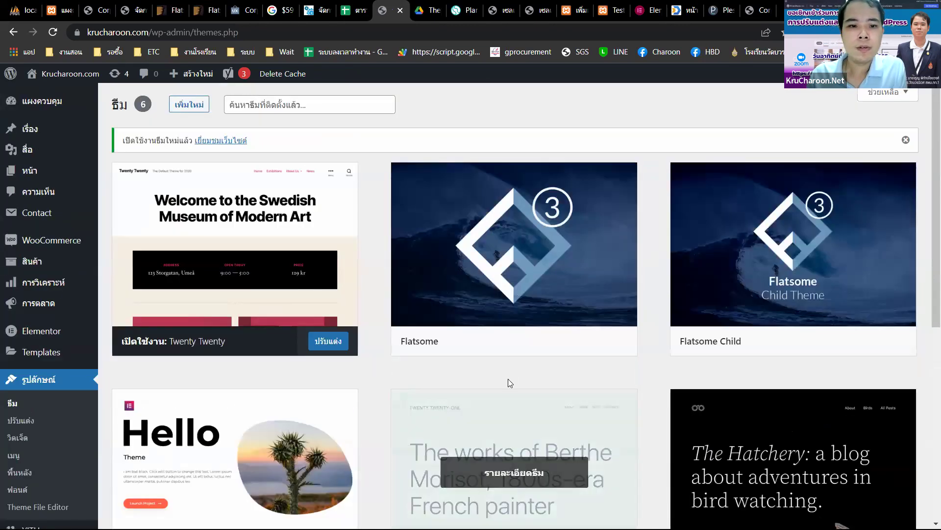
pyautogui.moveTo(85, 357)
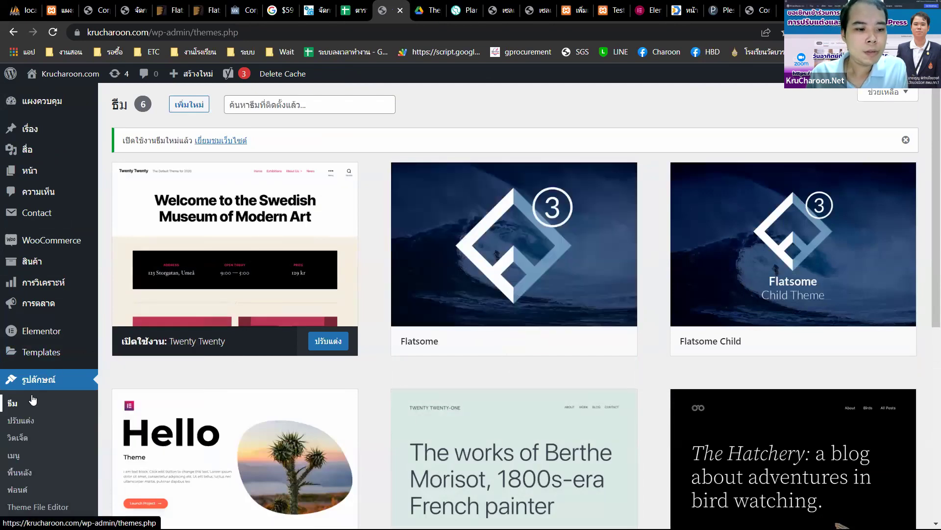
pyautogui.moveTo(727, 338)
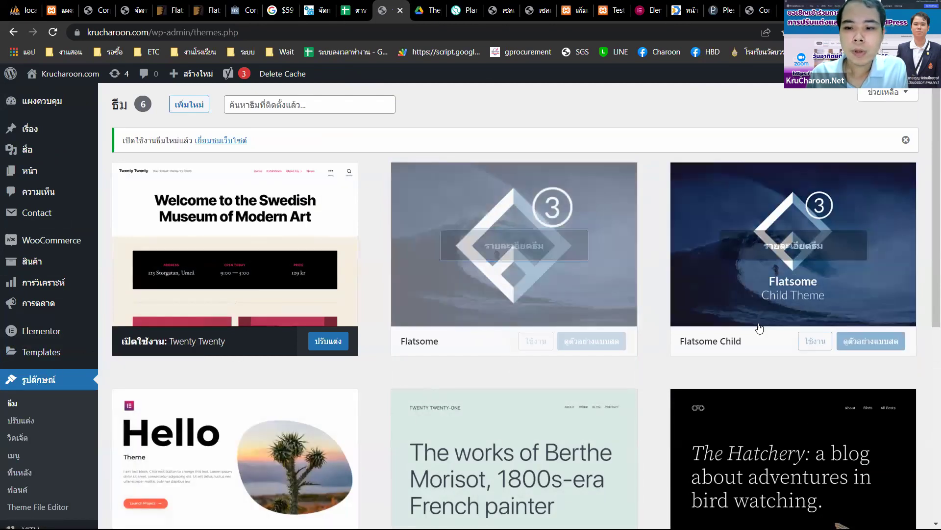
# Step: Activate Flatsome Child and head to All-in-One WP Migration in the admin sidebar
pyautogui.click(822, 345)
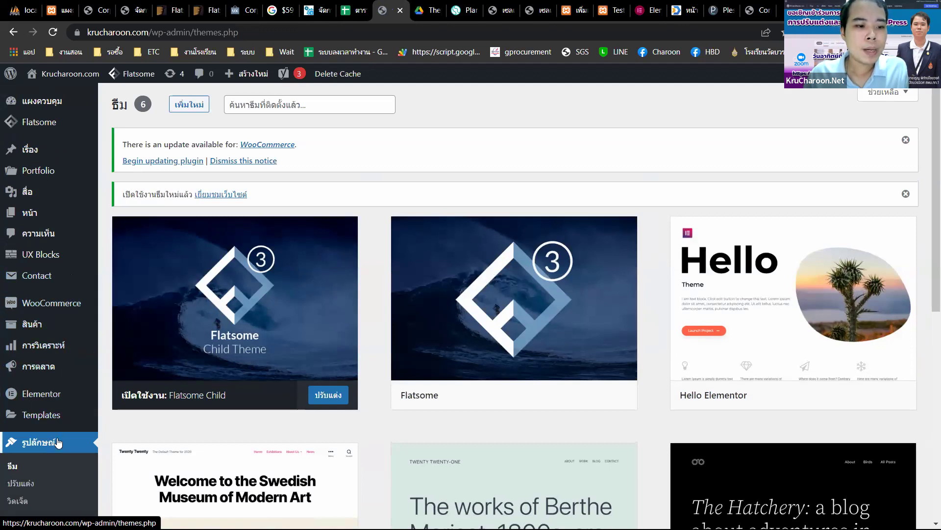
pyautogui.scroll(-4, 53, 449)
pyautogui.scroll(-1, 66, 382)
pyautogui.click(52, 441)
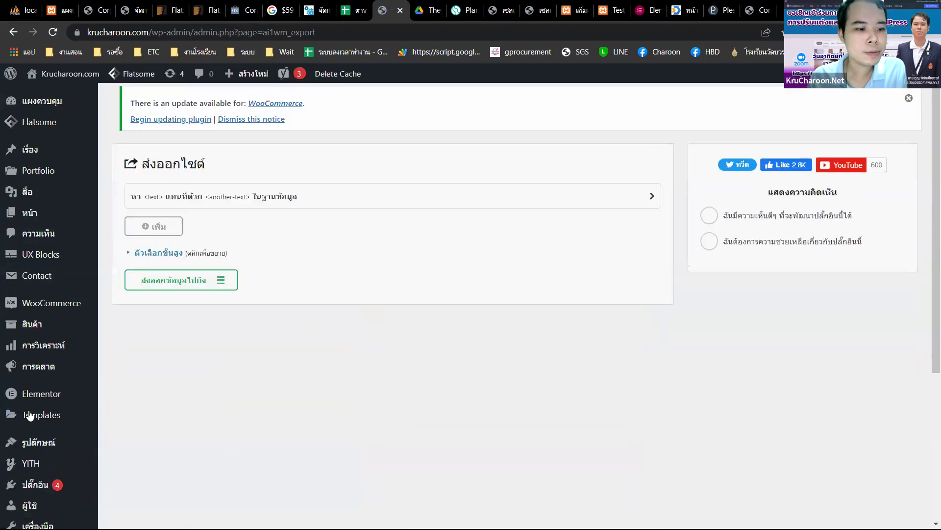
pyautogui.moveTo(63, 408)
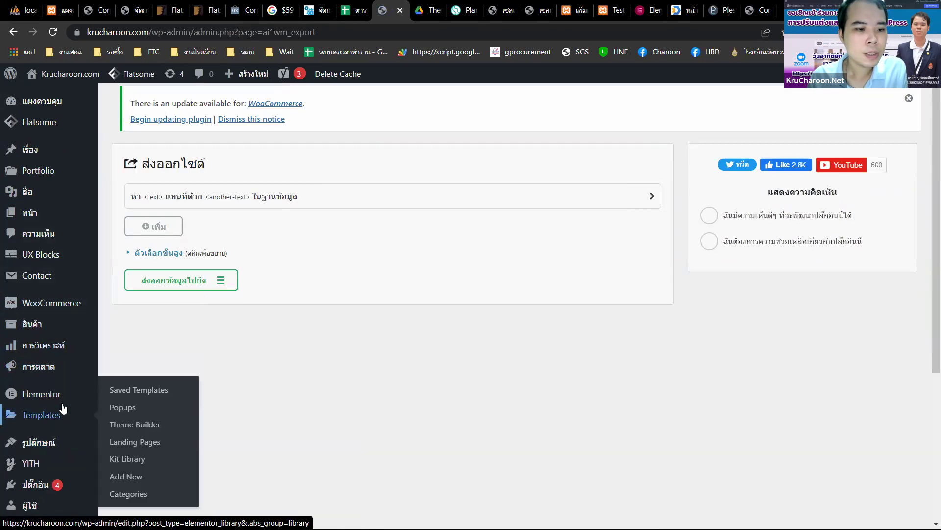
pyautogui.moveTo(59, 443)
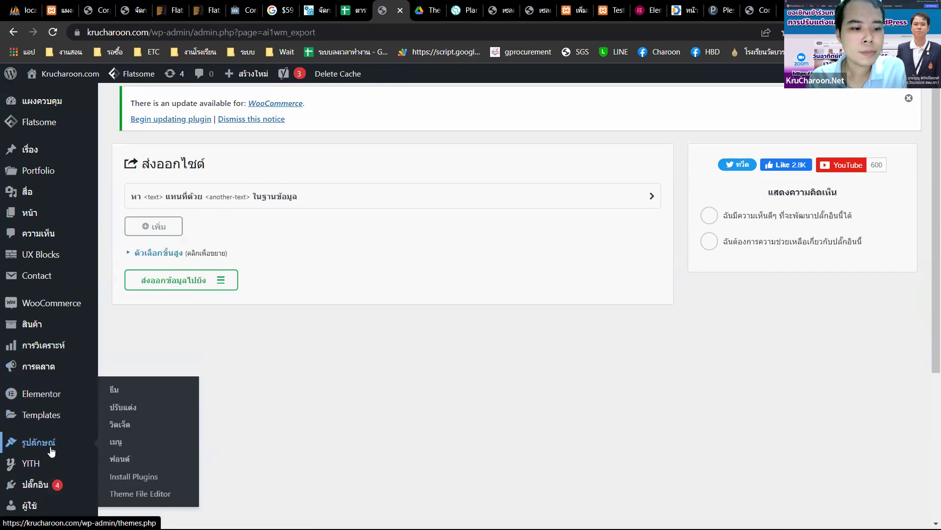
# Step: Open Installed Plugins and highlight the All-in-One WP Migration plugin name
pyautogui.moveTo(55, 498)
pyautogui.click(174, 461)
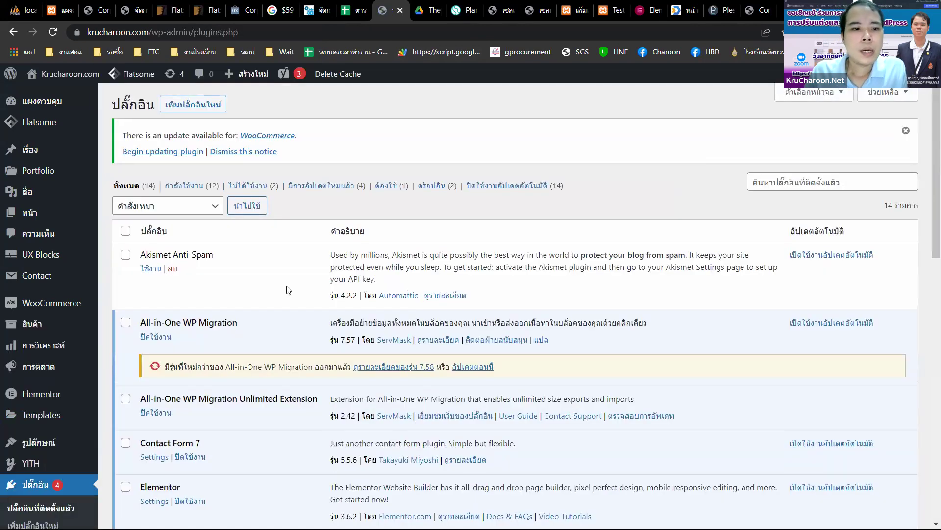
pyautogui.scroll(-3, 306, 280)
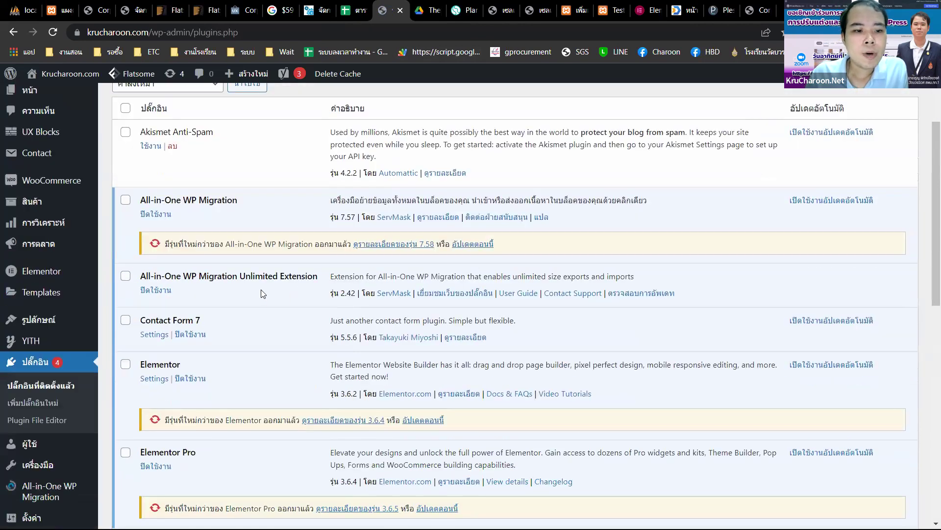
pyautogui.moveTo(138, 204); pyautogui.dragTo(223, 198)
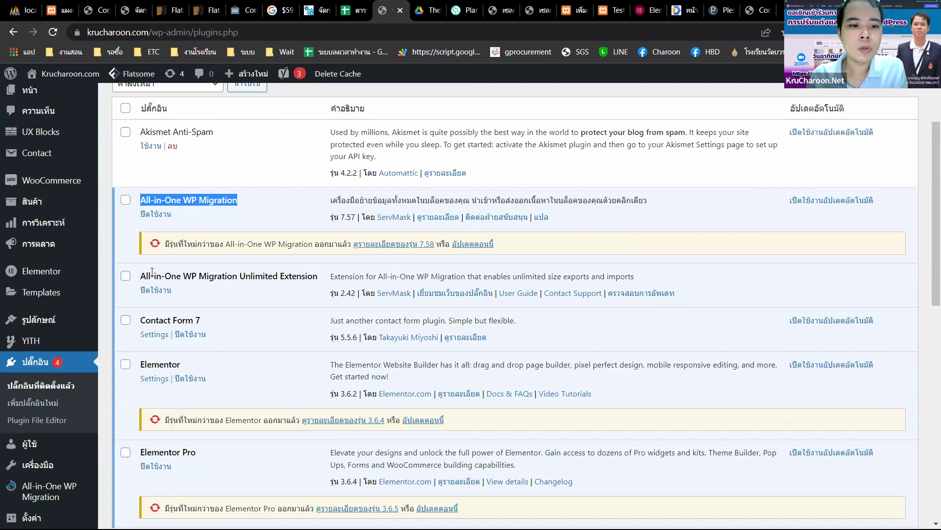
pyautogui.click(203, 200)
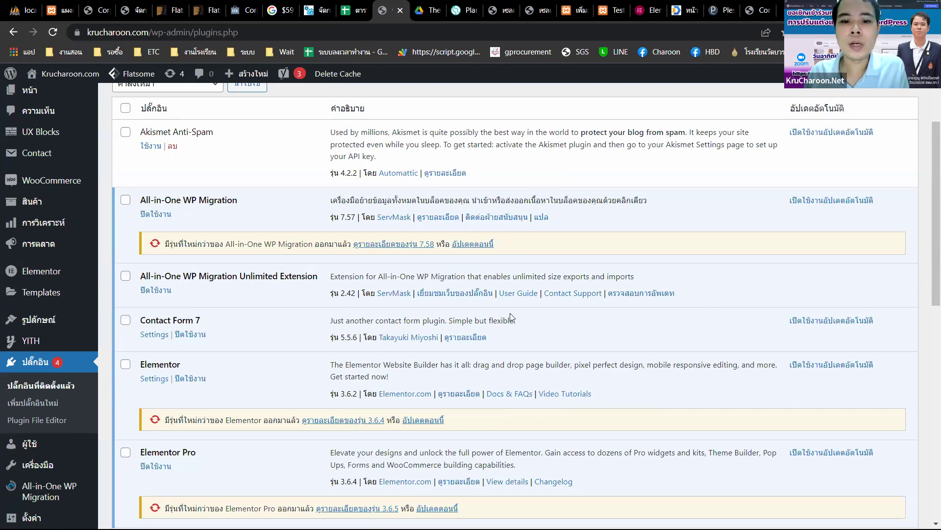
# Step: Open the Unlimited Extension plugin's website in a new browser tab
pyautogui.click(391, 294)
pyautogui.rightClick(391, 295)
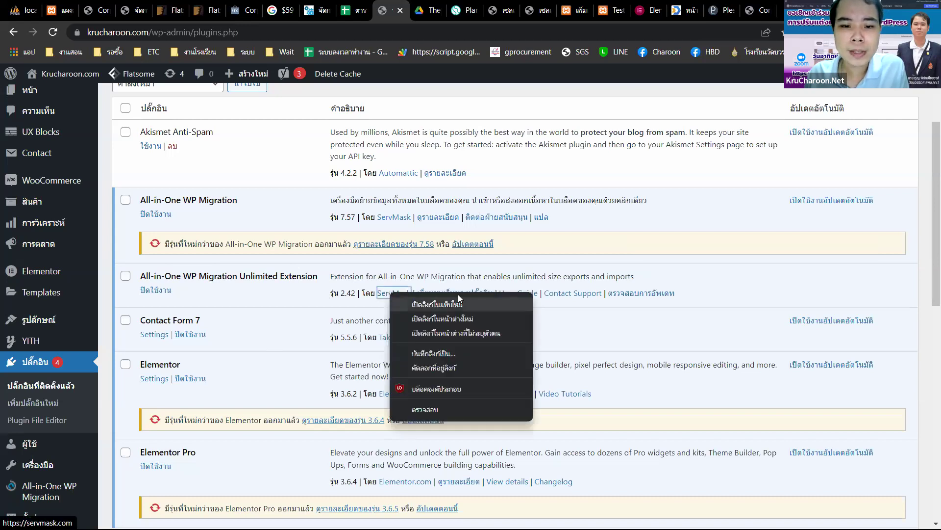
pyautogui.click(672, 274)
pyautogui.rightClick(468, 294)
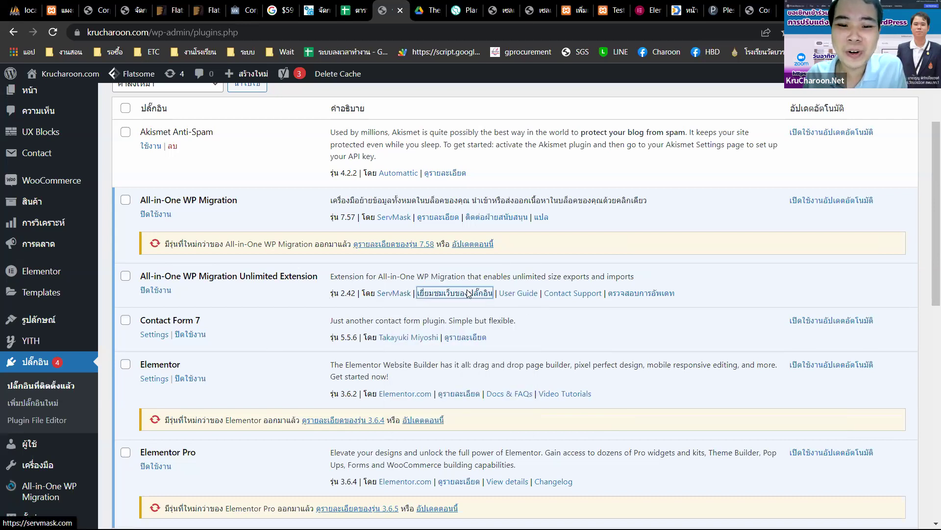
pyautogui.click(512, 296)
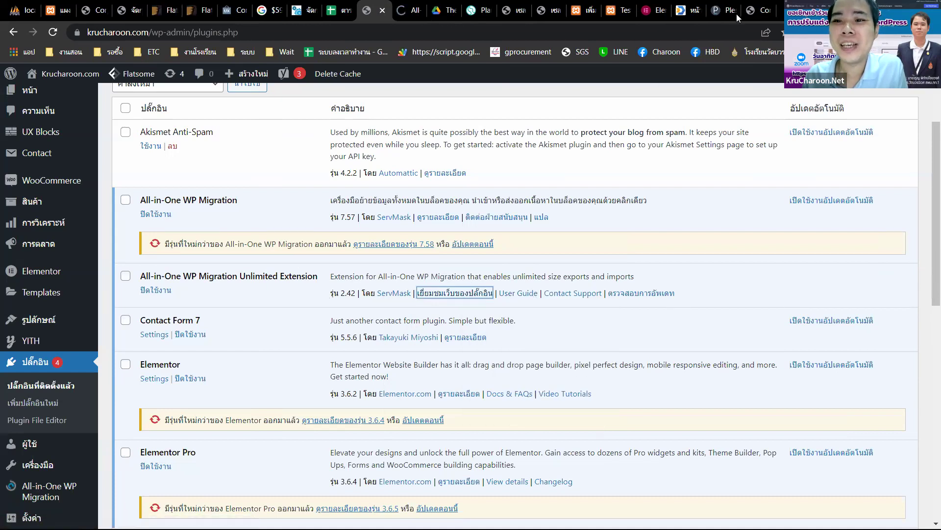
# Step: Switch to the ServMask site, dismiss the cookie notice and browse its homepage
pyautogui.click(411, 9)
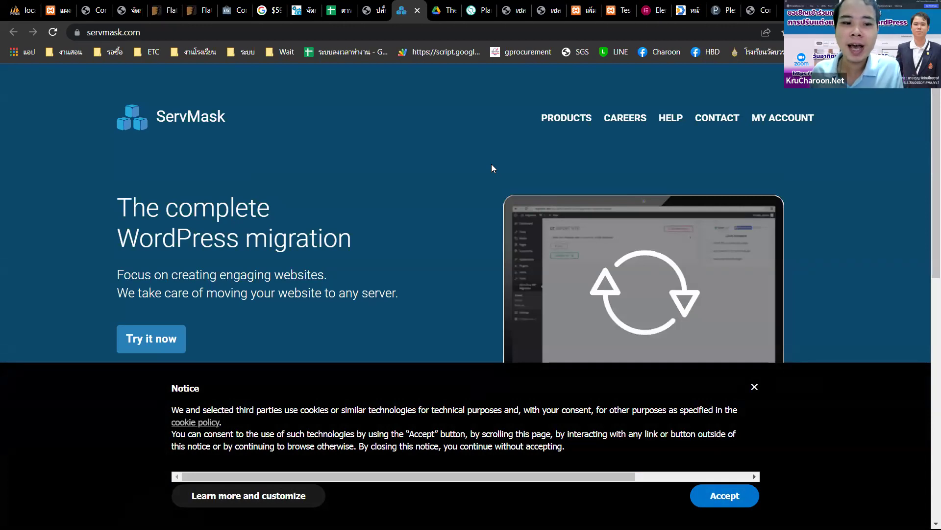
pyautogui.click(754, 387)
pyautogui.scroll(-1, 515, 493)
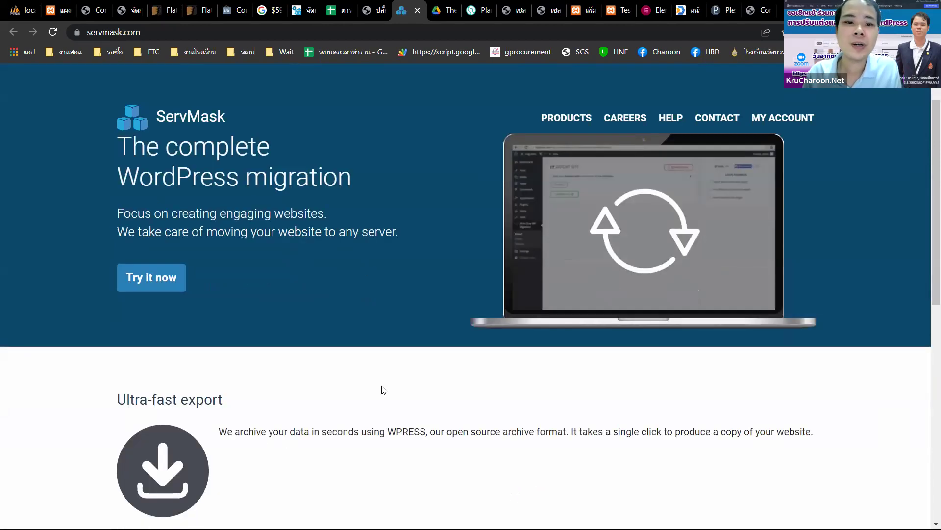
pyautogui.scroll(-1, 347, 384)
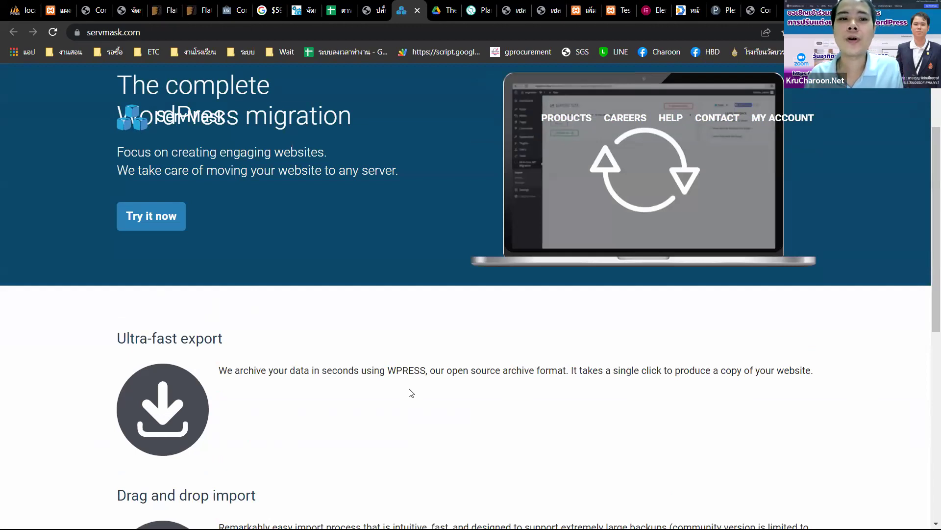
pyautogui.scroll(3, 411, 393)
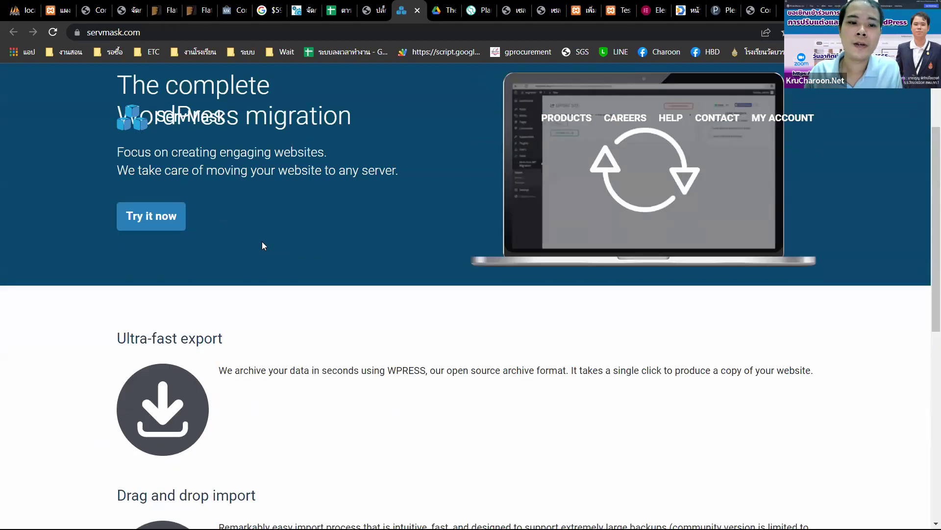
pyautogui.scroll(-10, 720, 178)
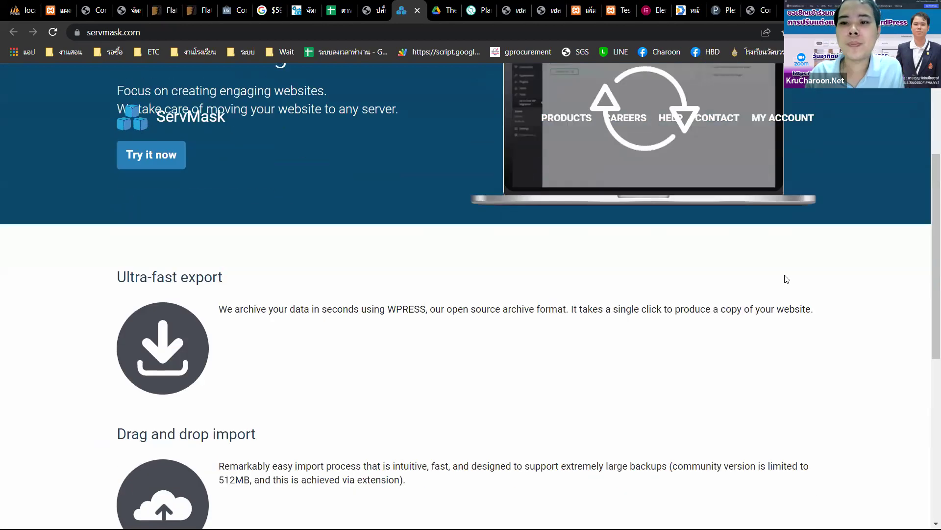
pyautogui.scroll(3, 731, 363)
pyautogui.scroll(-3, 728, 368)
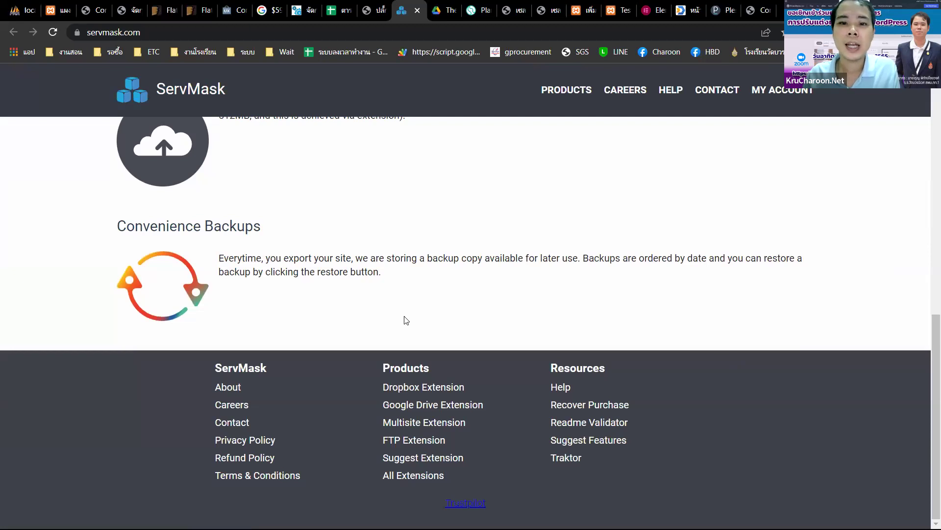
pyautogui.scroll(7, 407, 345)
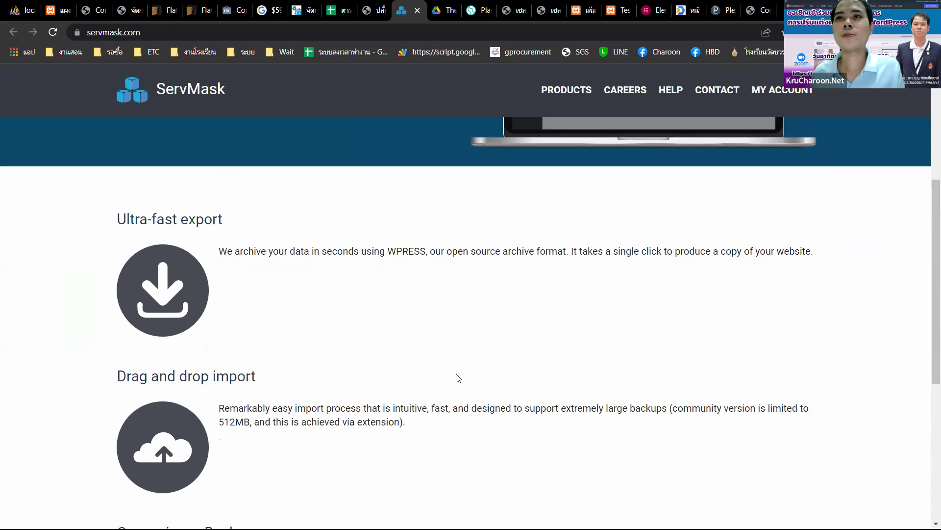
pyautogui.scroll(1, 476, 343)
pyautogui.scroll(3, 494, 343)
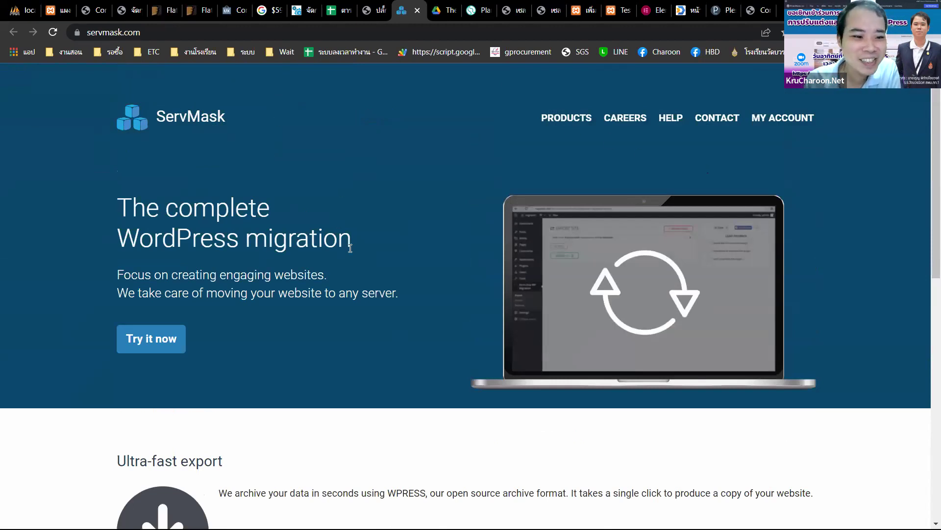
# Step: Browse the products catalogue and open Unlimited Extension, priced starting from $69
pyautogui.click(553, 118)
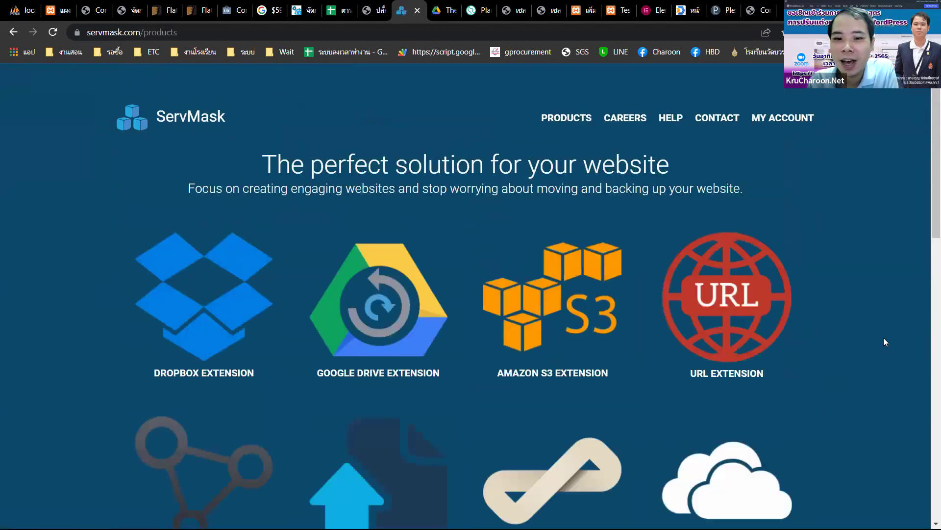
pyautogui.scroll(-4, 885, 337)
pyautogui.scroll(4, 884, 333)
pyautogui.scroll(-3, 885, 337)
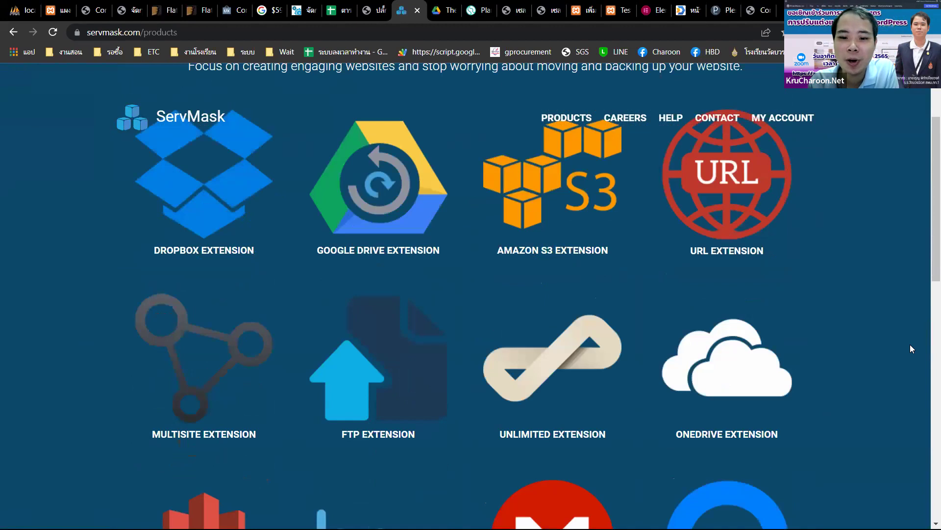
pyautogui.scroll(-5, 915, 352)
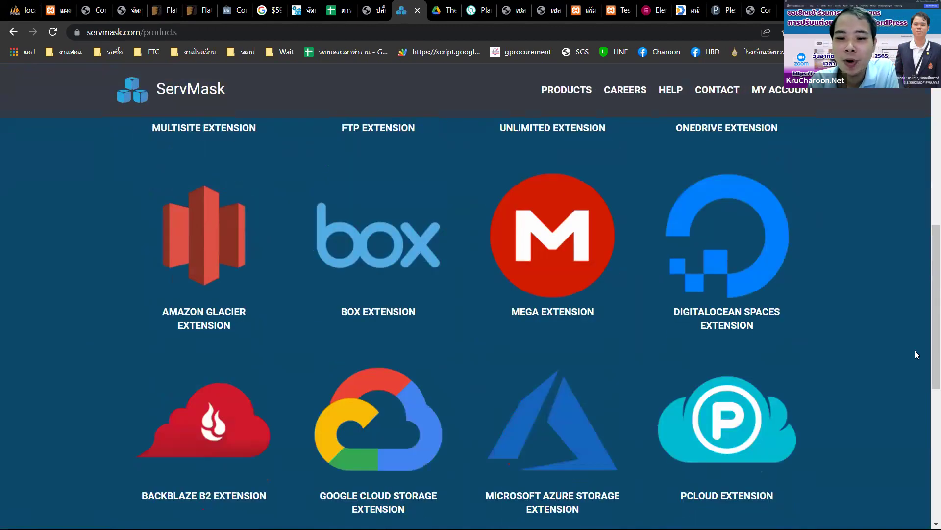
pyautogui.scroll(-1, 915, 354)
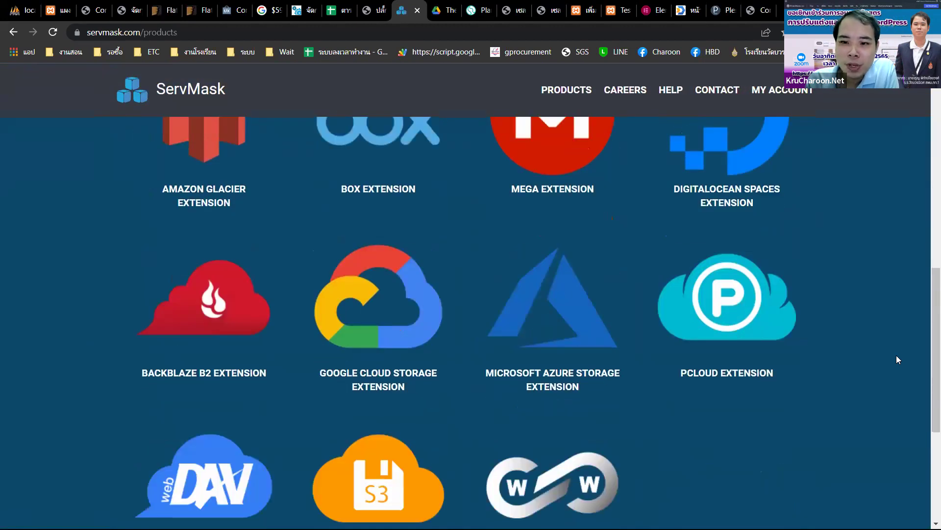
pyautogui.scroll(-1, 897, 359)
pyautogui.scroll(5, 889, 373)
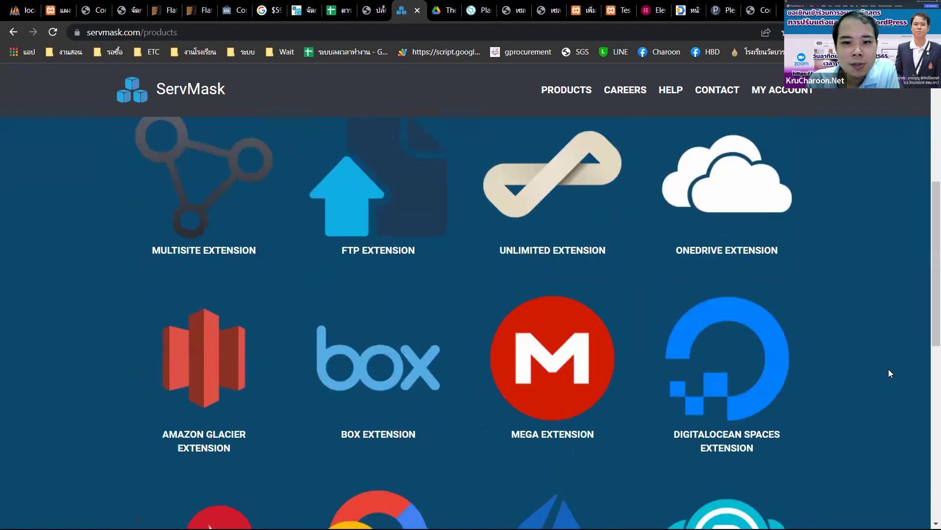
pyautogui.click(525, 225)
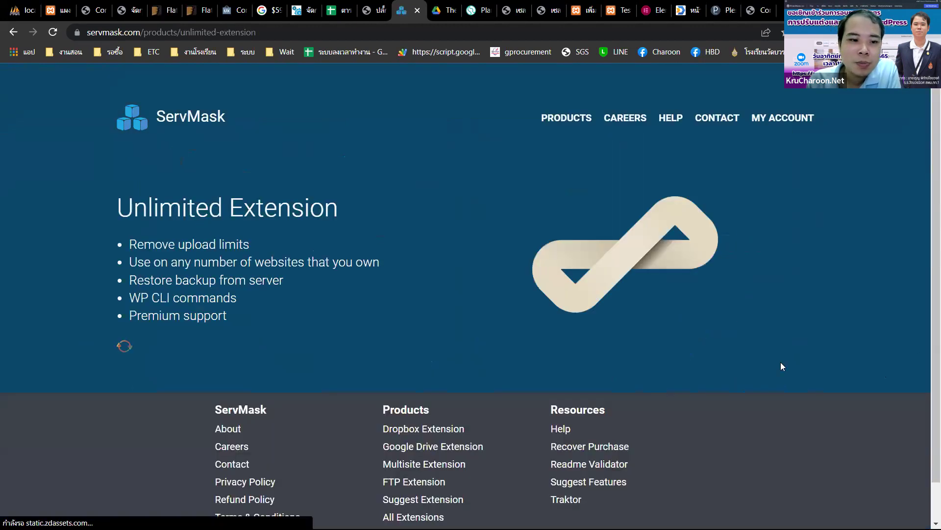
pyautogui.moveTo(129, 314); pyautogui.dragTo(180, 315)
pyautogui.click(215, 282)
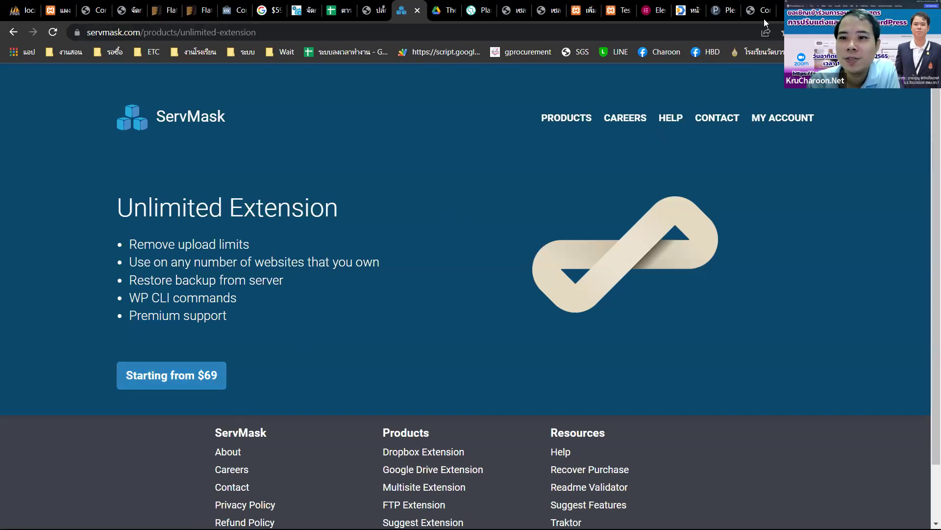
# Step: Search Google for $69 to see 2,314.19 baht, then return to the Plesk toolkit tab
pyautogui.click(783, 11)
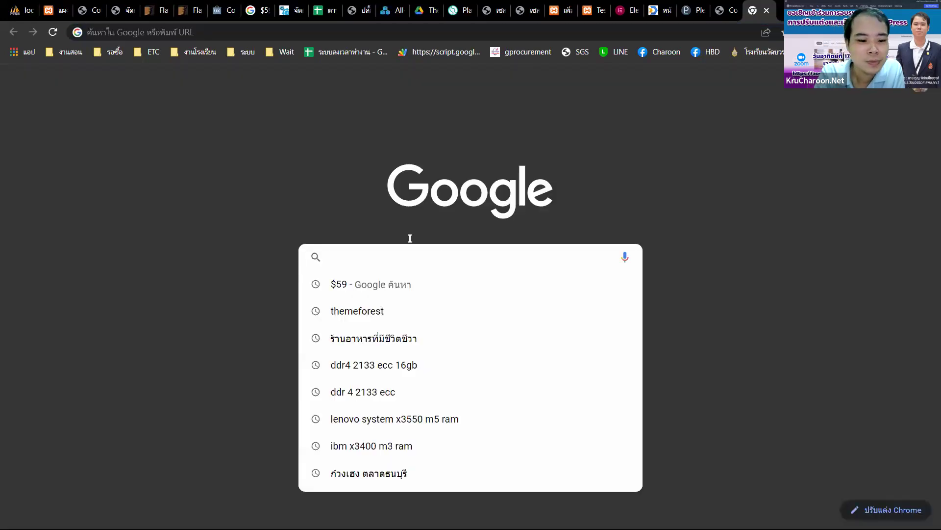
pyautogui.write('#')
pyautogui.press('BackSpace')
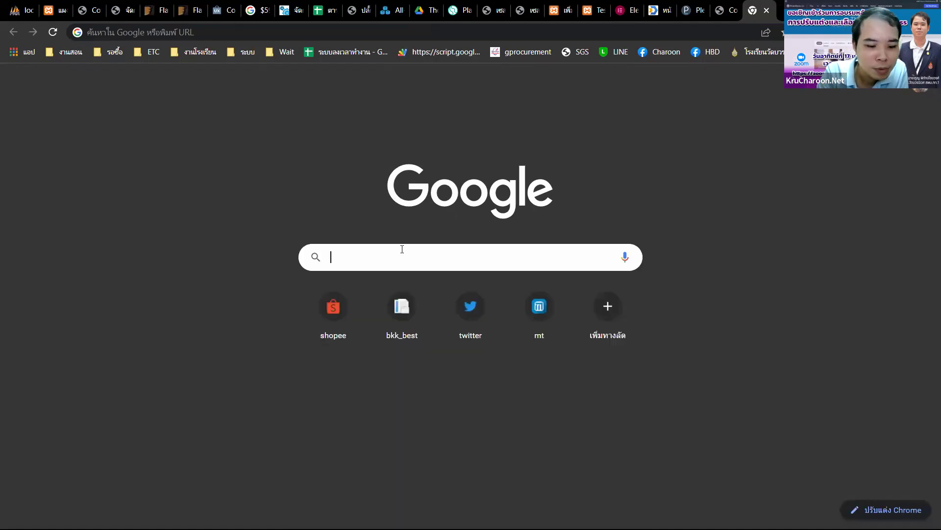
pyautogui.write('$69')
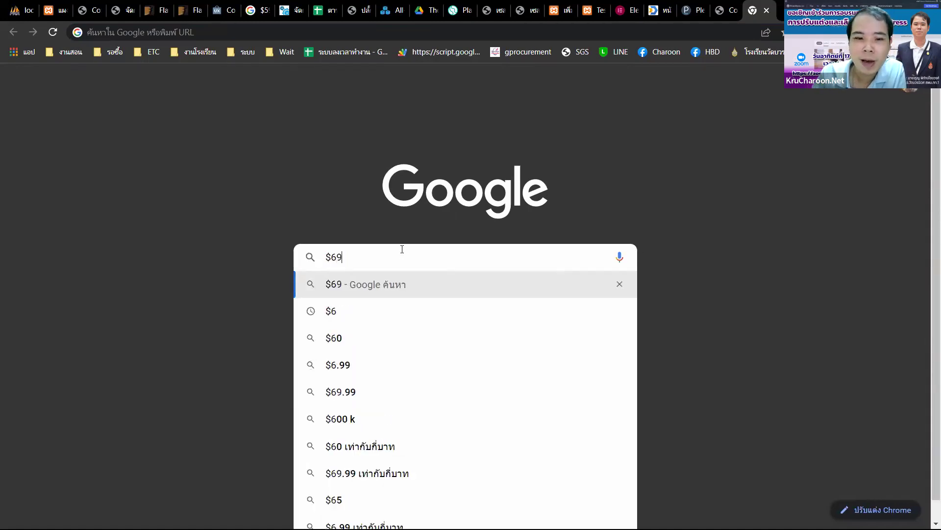
pyautogui.press('Return')
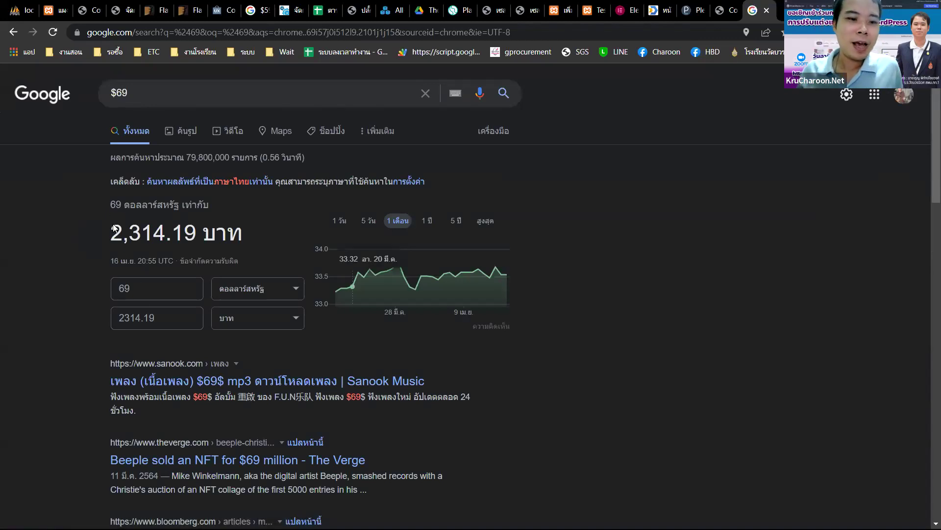
pyautogui.moveTo(93, 224); pyautogui.dragTo(240, 245)
pyautogui.click(48, 287)
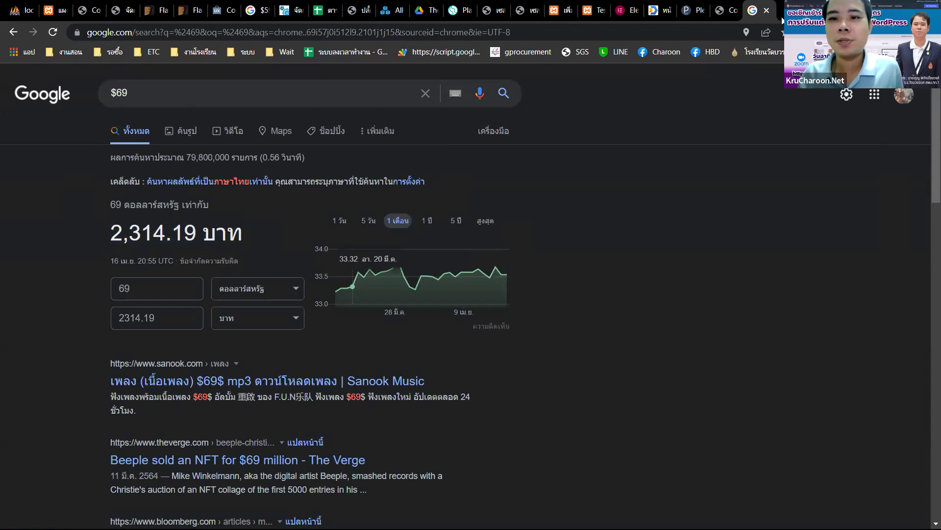
pyautogui.click(693, 10)
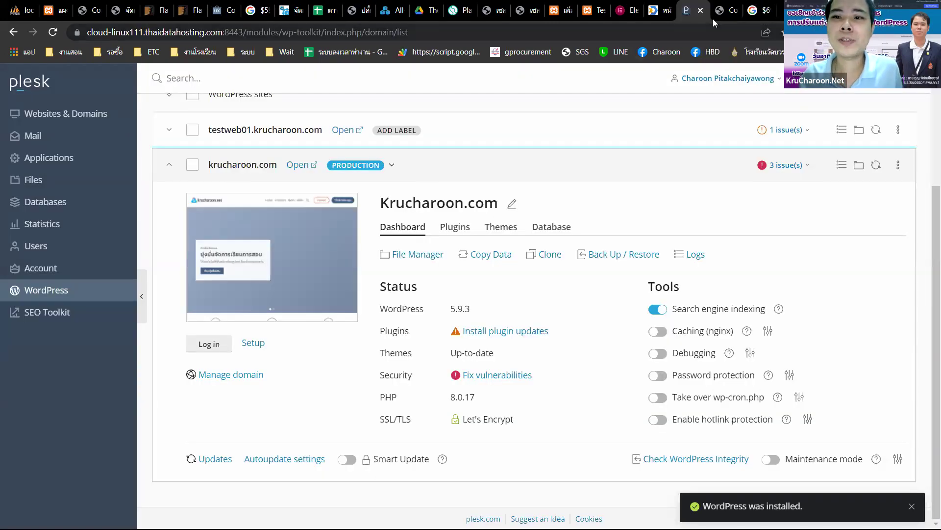
# Step: Open the Drive folder อบรมZoom Wordpress 8 เม.ย.65 and check all-in-one-wp-migration.7.57.zip's details
pyautogui.click(725, 12)
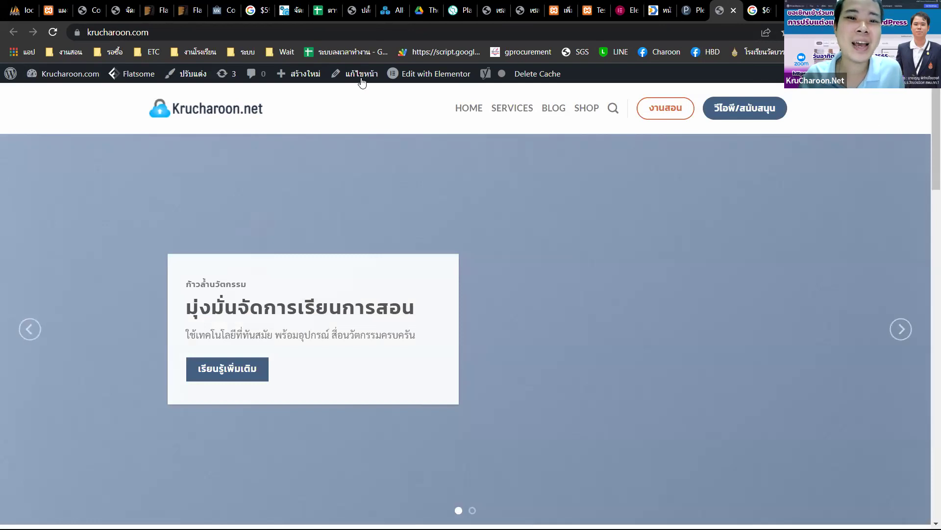
pyautogui.click(356, 10)
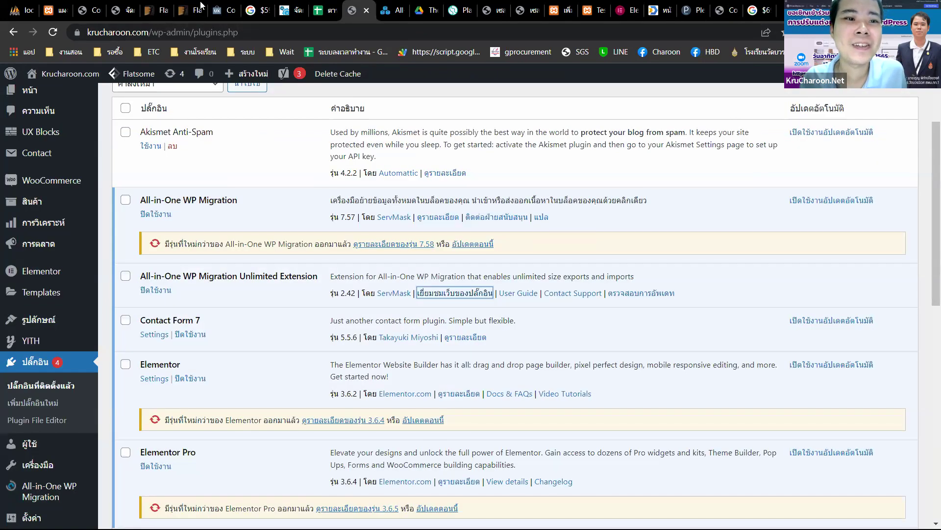
pyautogui.click(226, 15)
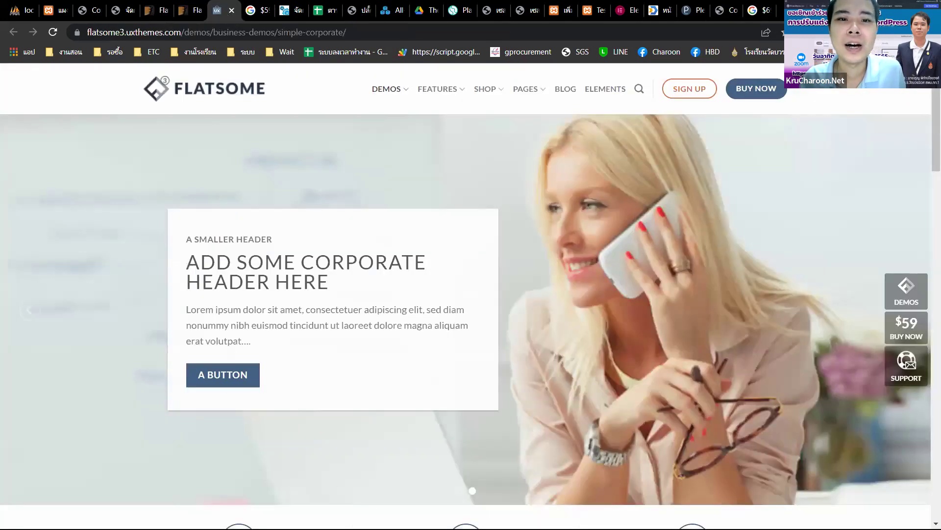
pyautogui.click(422, 11)
pyautogui.click(343, 119)
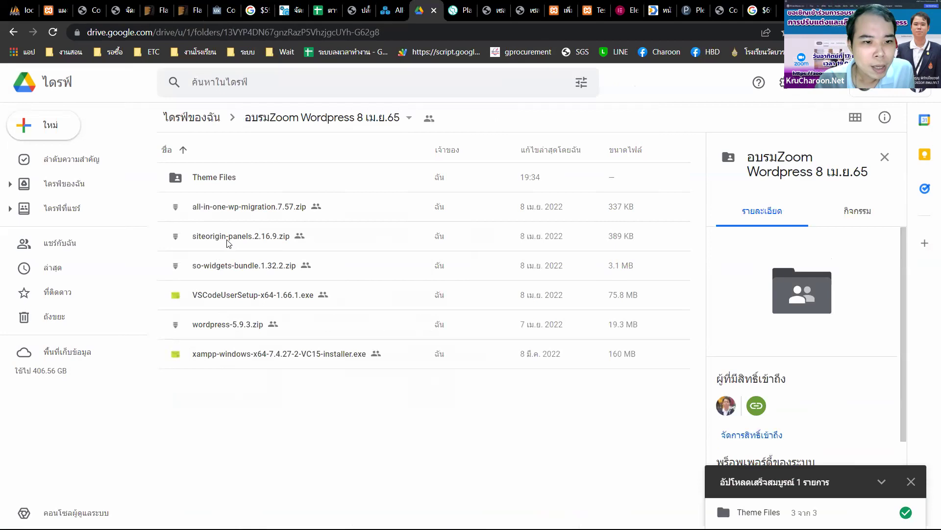
pyautogui.click(249, 208)
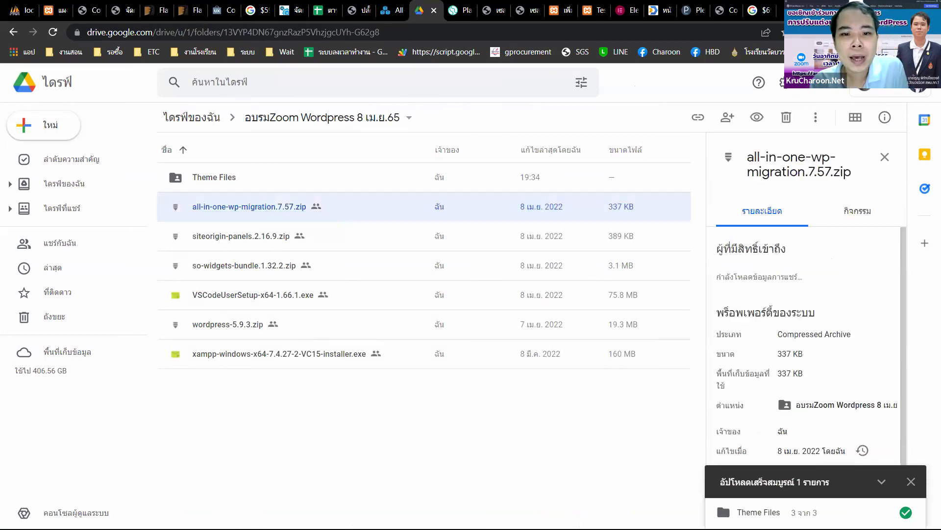
pyautogui.click(248, 427)
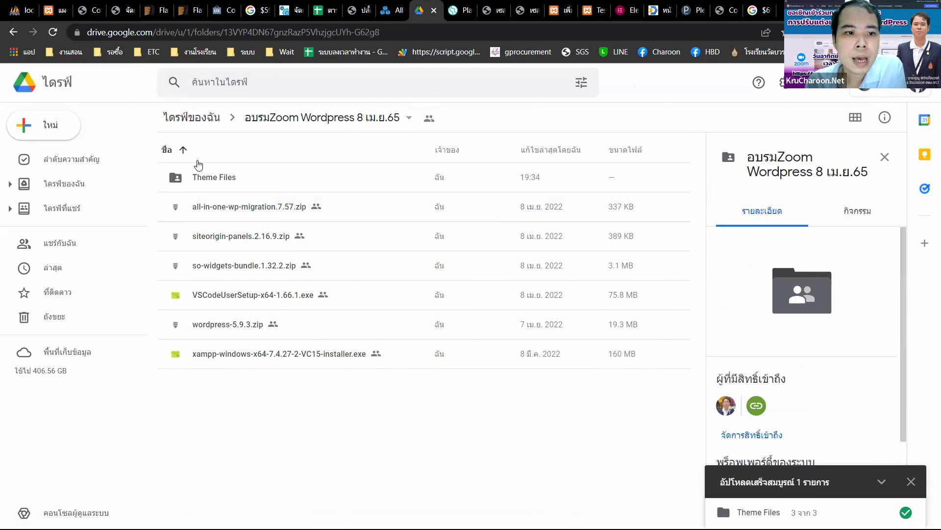
# Step: Upload all-in-one-wp-migration-unlimited-extension-v2.42.zip from the Desktop training folder to Drive, then return to ServMask's page
pyautogui.click(49, 128)
pyautogui.click(69, 159)
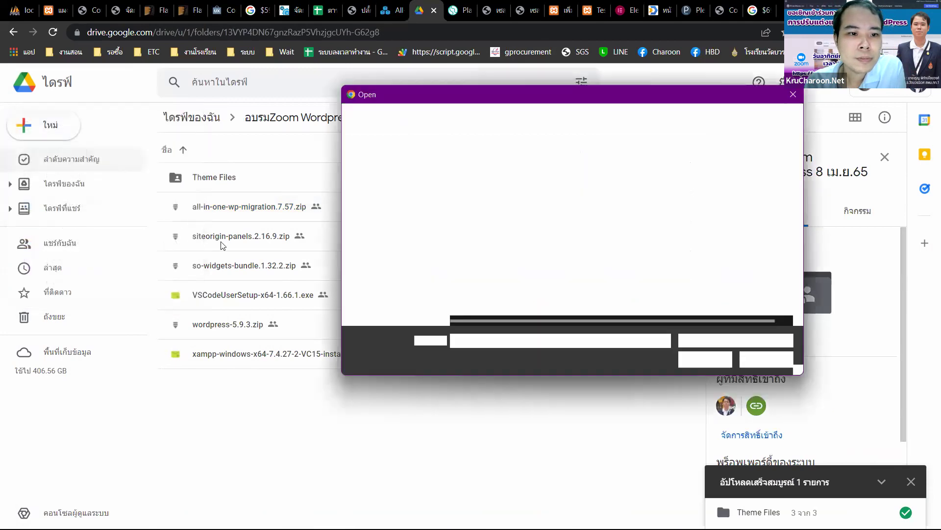
pyautogui.click(382, 183)
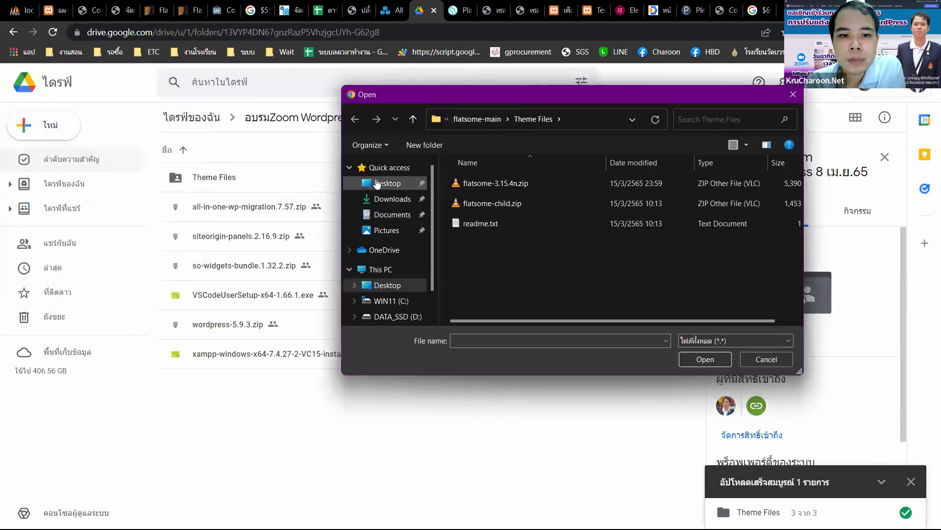
pyautogui.doubleClick(529, 184)
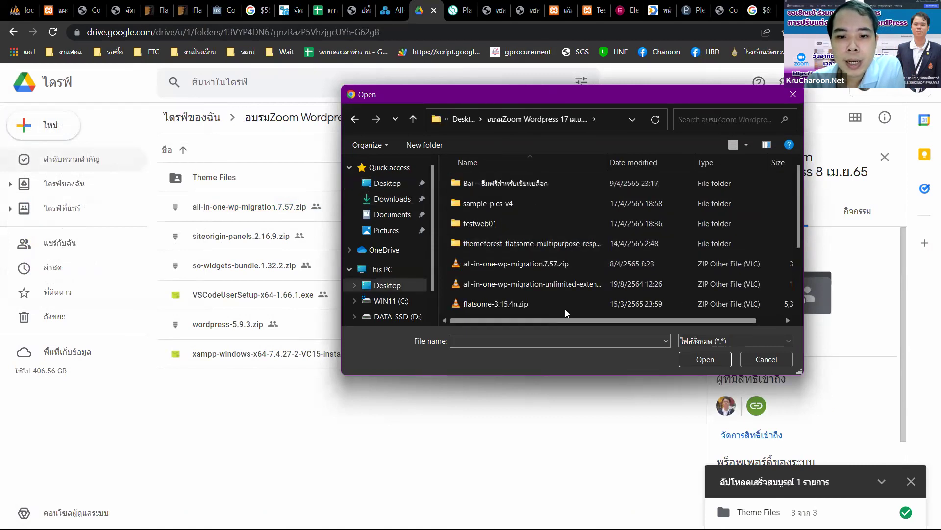
pyautogui.click(573, 286)
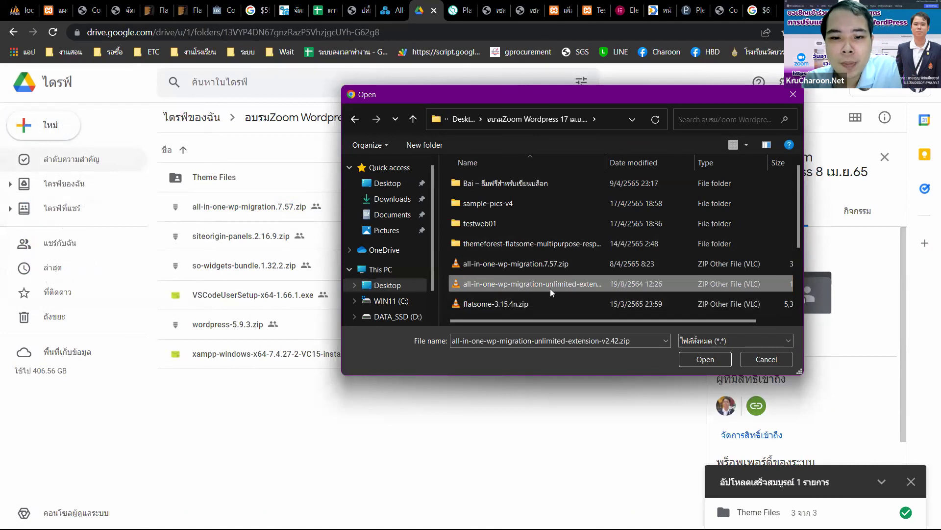
pyautogui.click(697, 359)
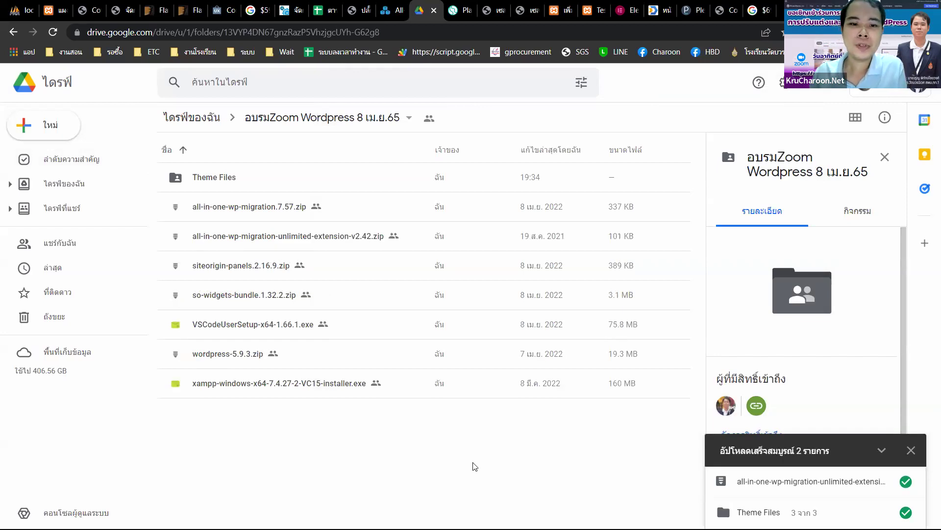
pyautogui.click(301, 238)
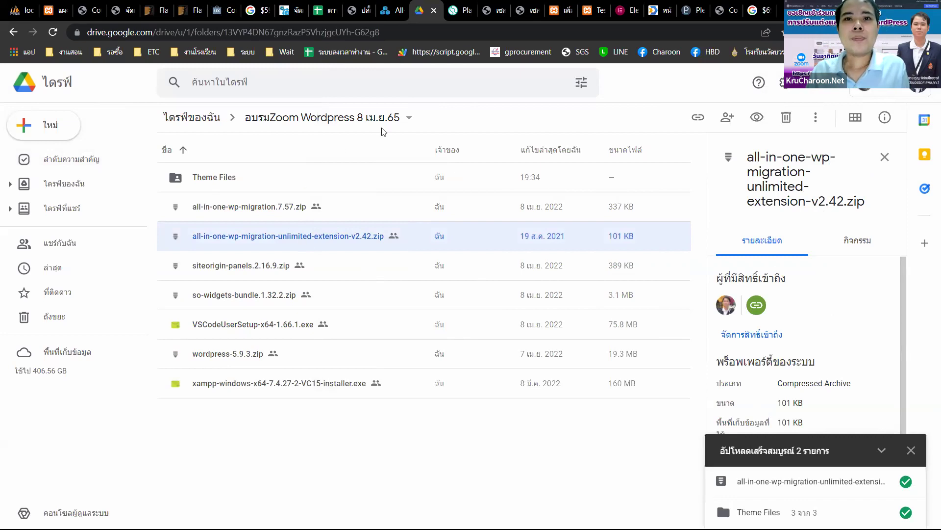
pyautogui.click(386, 14)
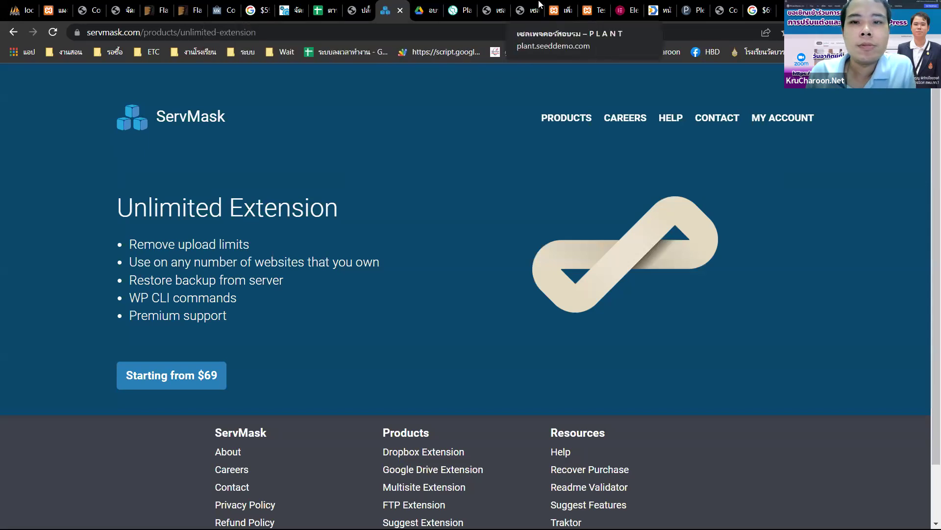
# Step: Switch to the testweb01 admin tab and go to the WordPress dashboard
pyautogui.click(589, 10)
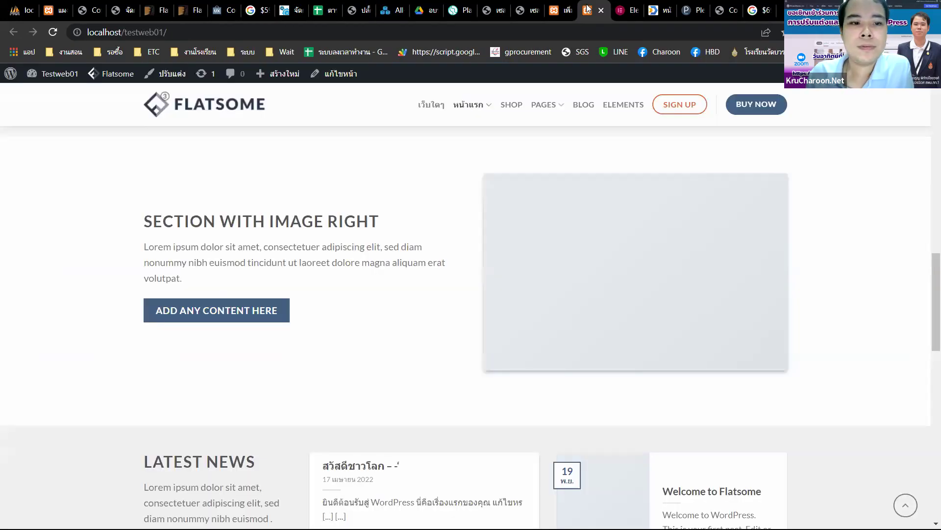
pyautogui.click(561, 10)
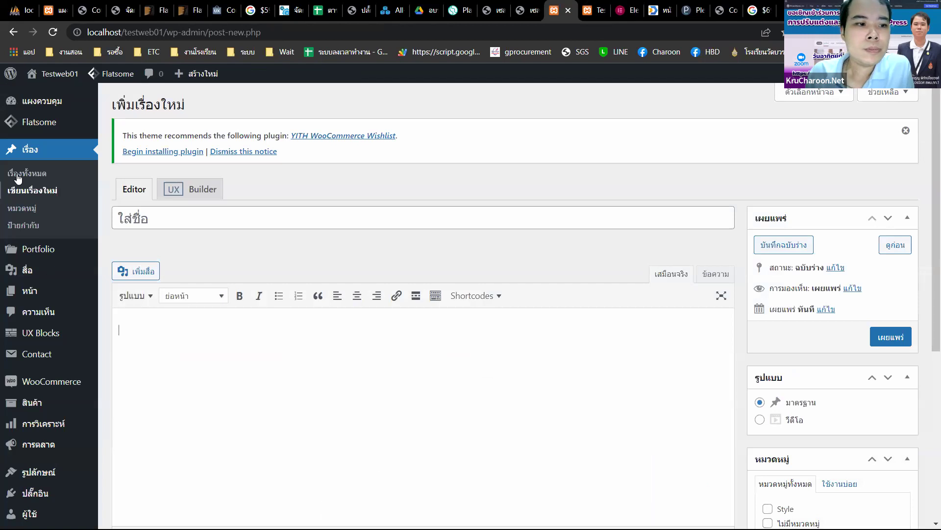
pyautogui.click(44, 107)
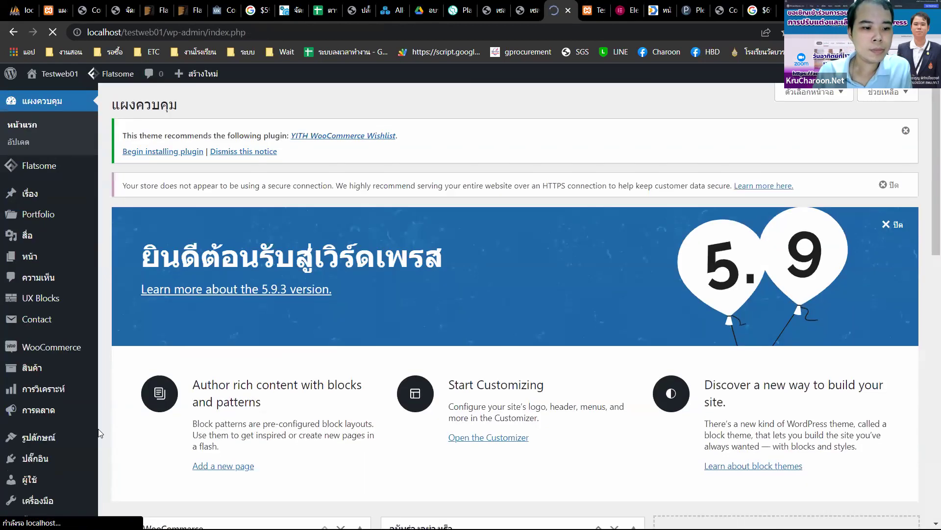
pyautogui.scroll(-6, 110, 433)
# Step: Upload all-in-one-wp-migration.7.57.zip as a plugin, install it and activate it
pyautogui.moveTo(49, 435)
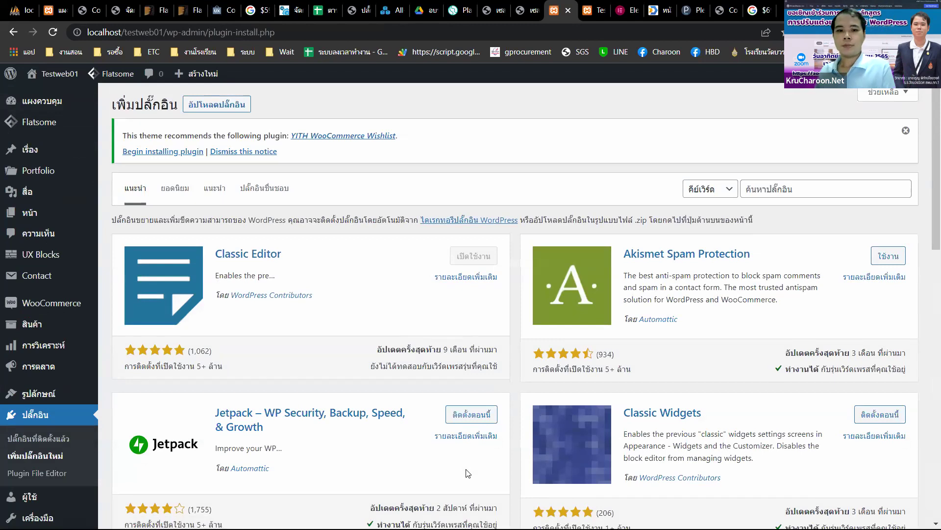
pyautogui.click(215, 110)
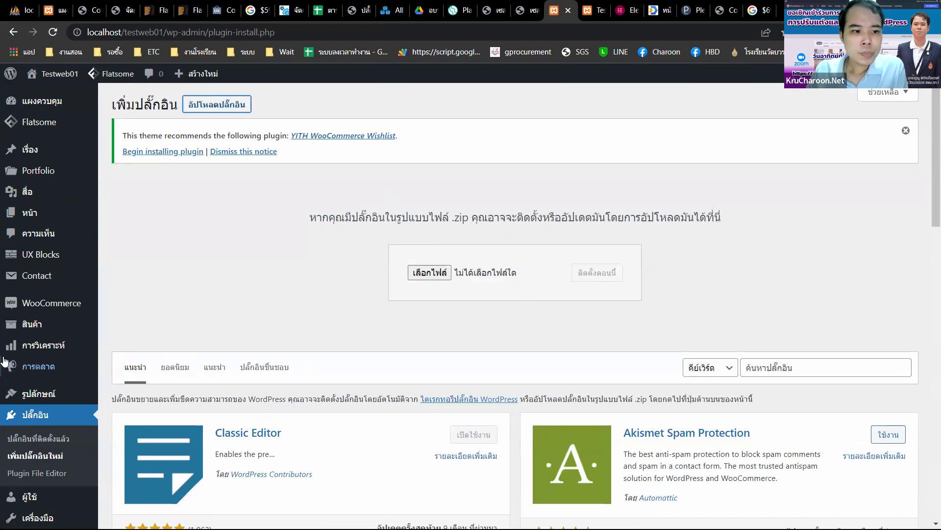
pyautogui.scroll(-5, 49, 372)
pyautogui.scroll(-6, 67, 433)
pyautogui.scroll(11, 69, 392)
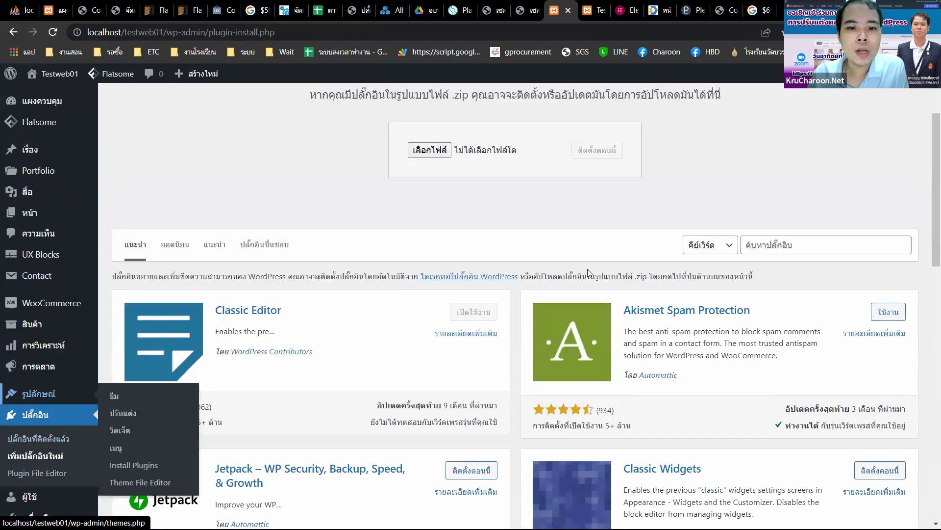
pyautogui.click(411, 269)
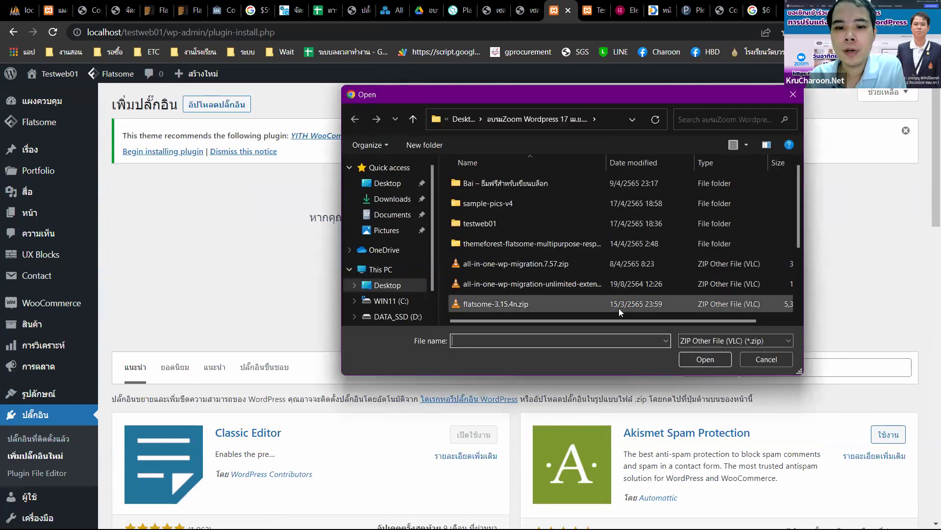
pyautogui.click(503, 265)
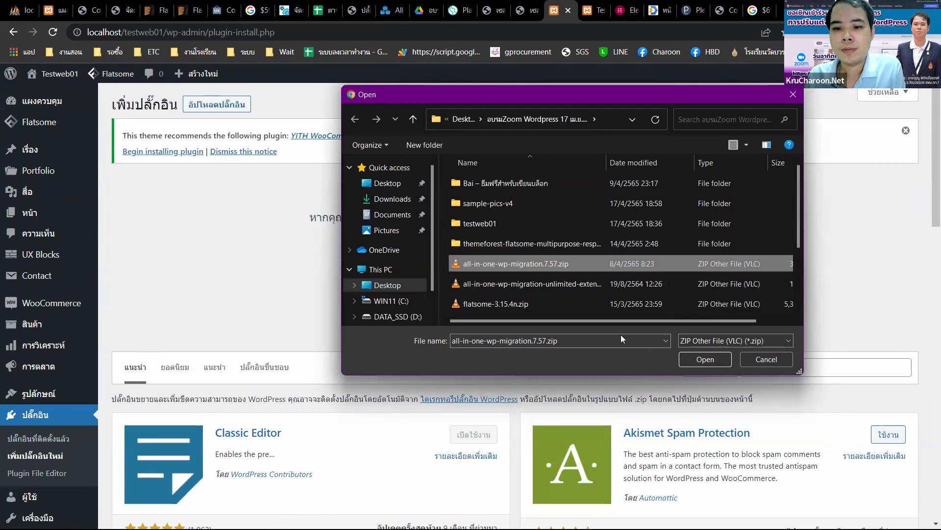
pyautogui.click(706, 359)
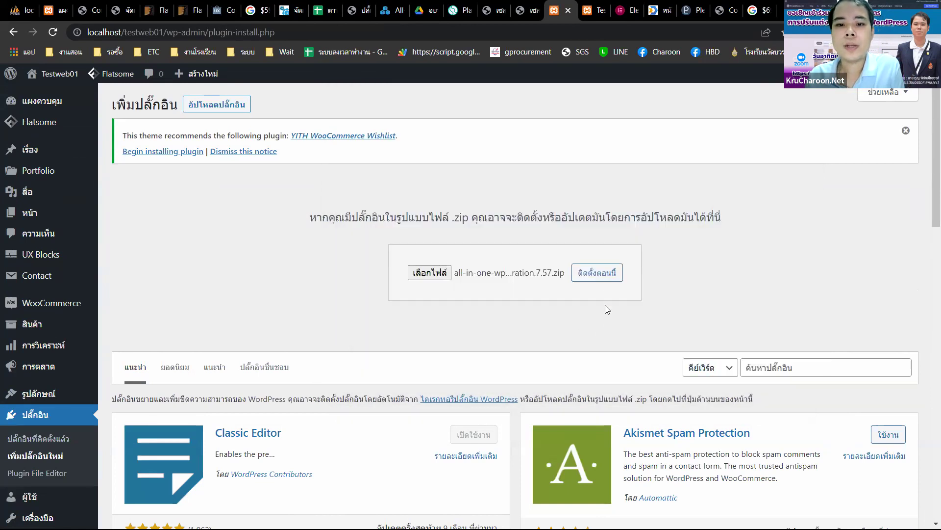
pyautogui.click(606, 277)
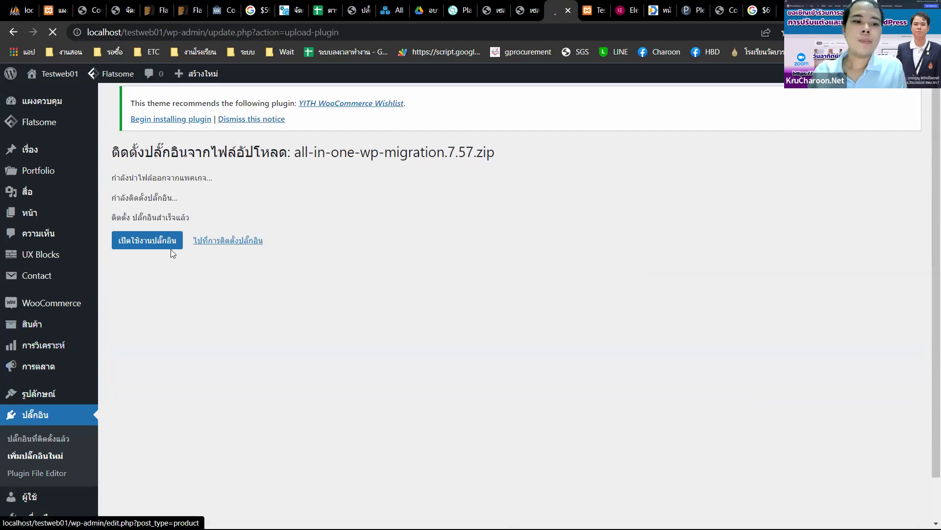
pyautogui.click(151, 245)
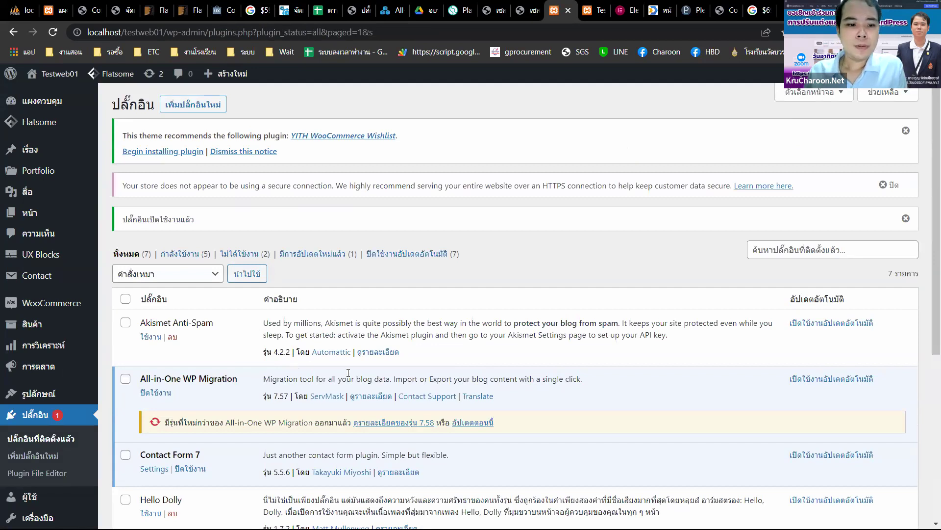
# Step: Upload all-in-one-wp-migration-unlimited-extension-v2.42.zip through Add New Plugin, install it and activate it
pyautogui.click(192, 104)
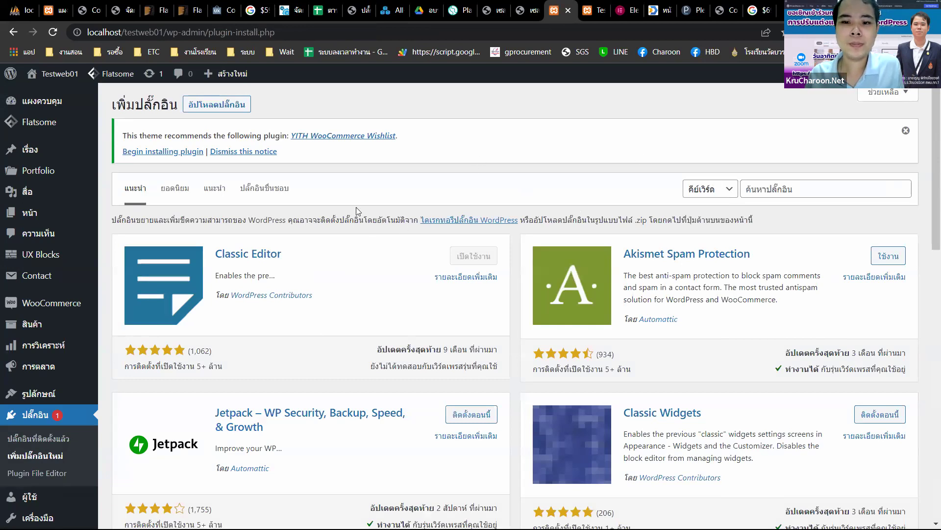
pyautogui.click(207, 106)
pyautogui.click(436, 272)
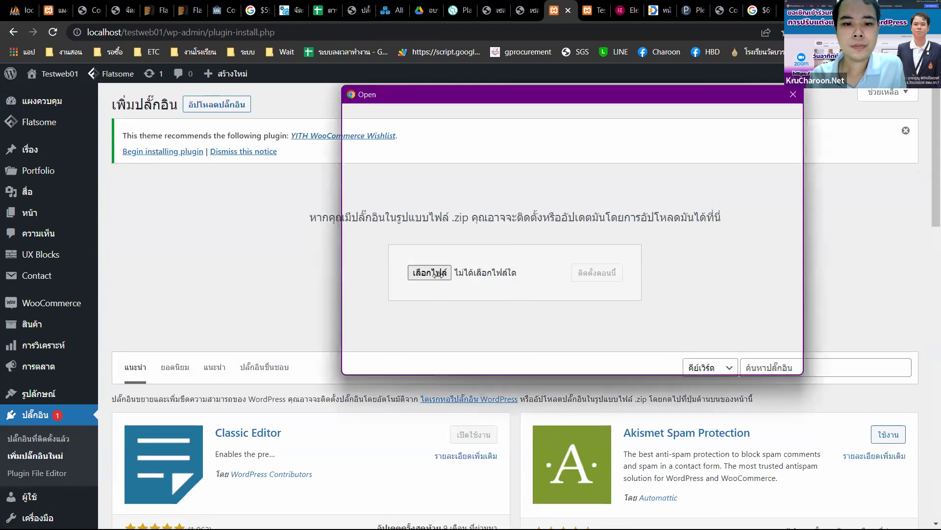
pyautogui.click(527, 287)
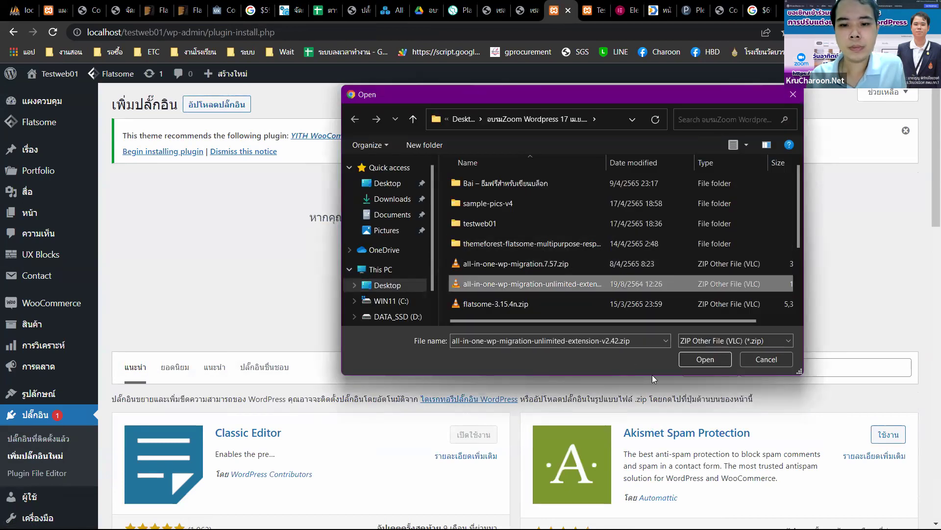
pyautogui.click(711, 362)
pyautogui.click(601, 275)
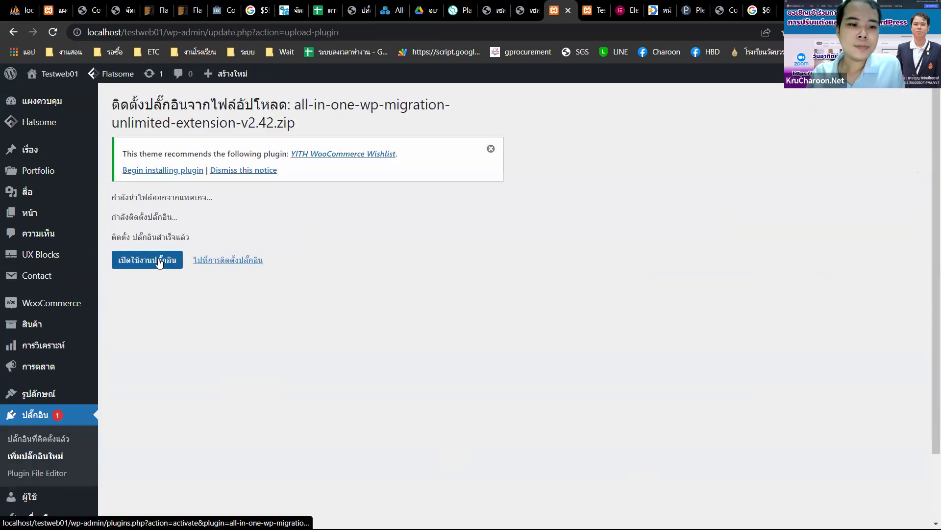
pyautogui.click(157, 260)
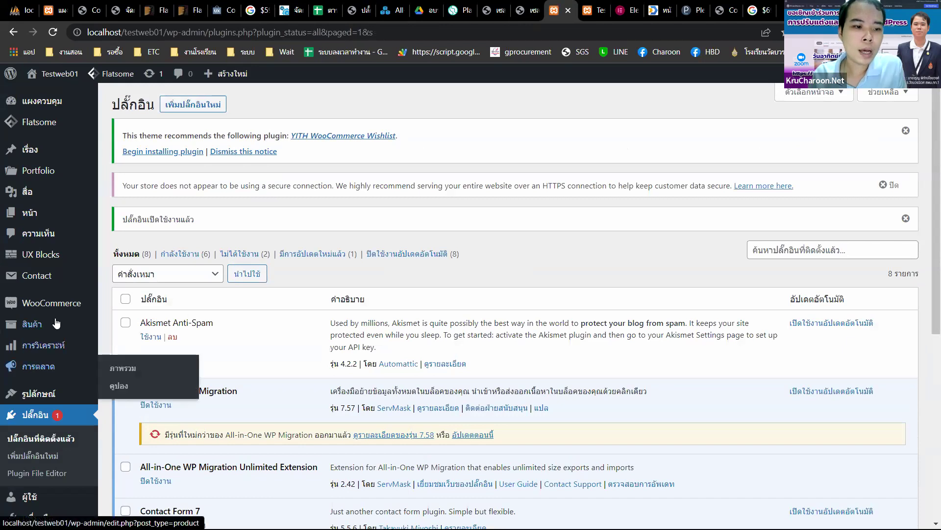
# Step: Go to All-in-One WP Migration's Backups page and create a full-site backup
pyautogui.scroll(-6, 49, 417)
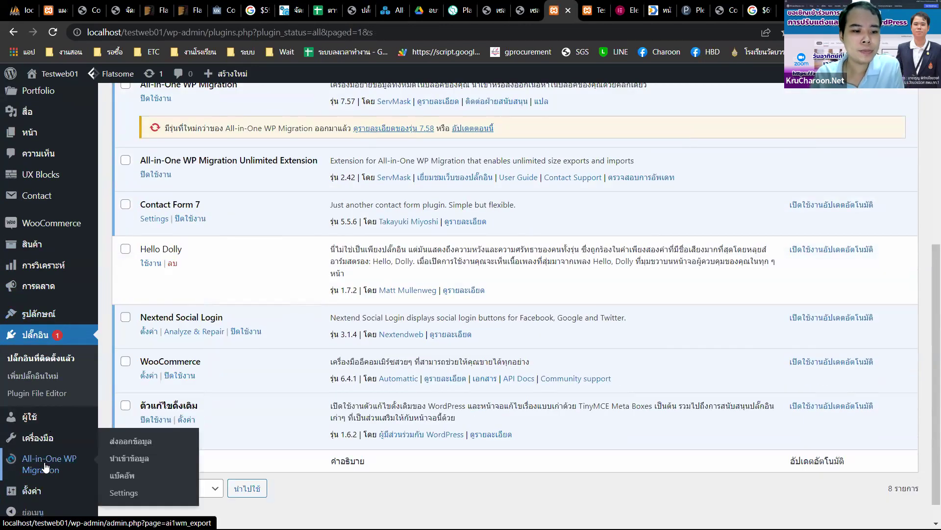
pyautogui.moveTo(46, 448)
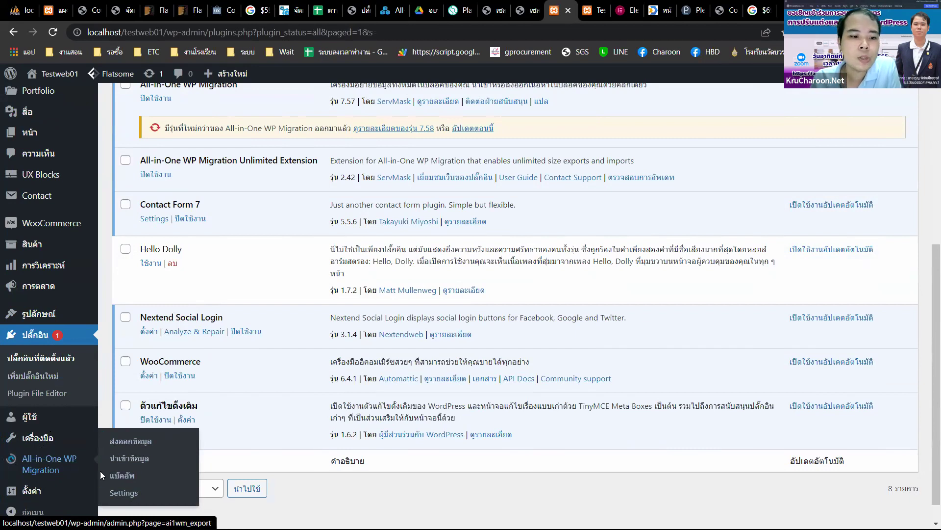
pyautogui.click(121, 475)
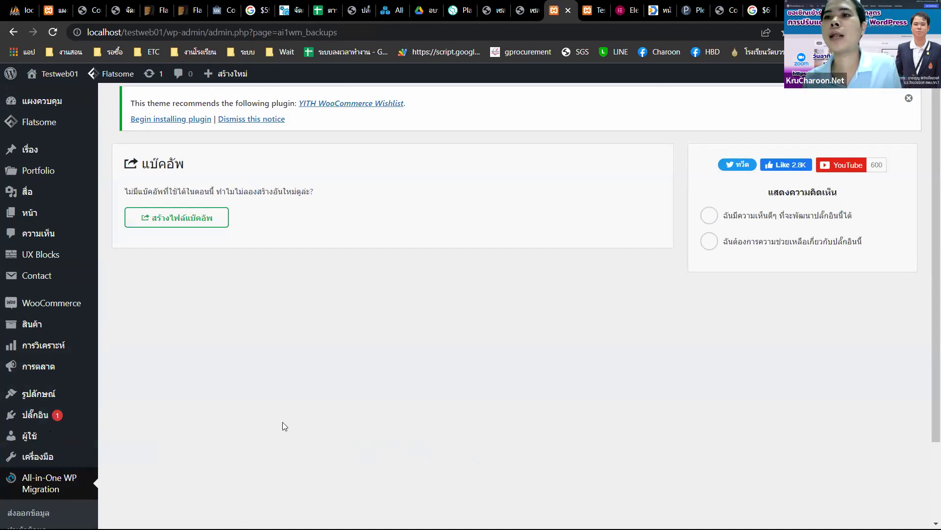
pyautogui.click(170, 220)
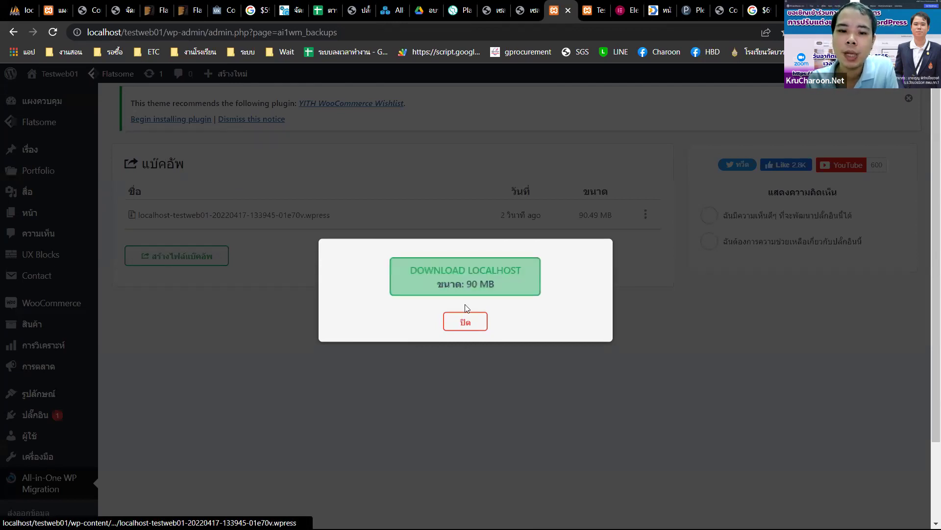
pyautogui.click(466, 322)
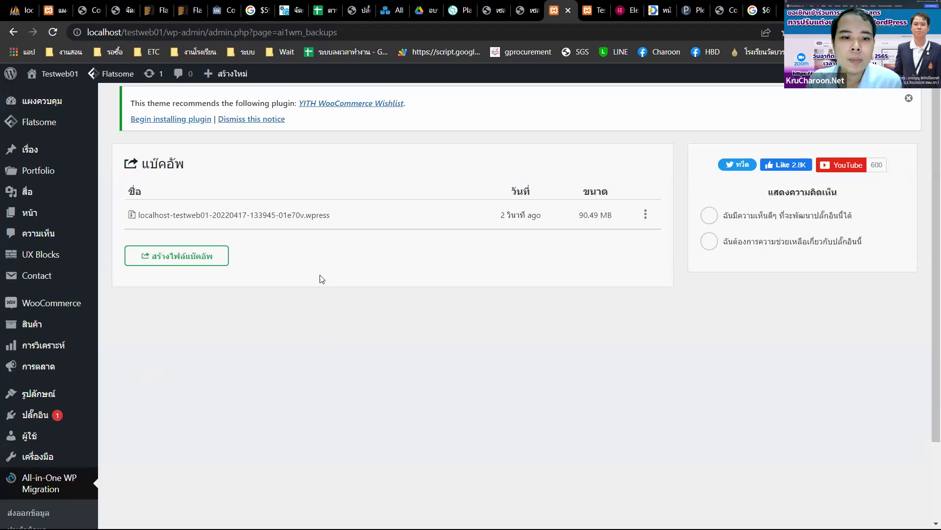
pyautogui.click(645, 218)
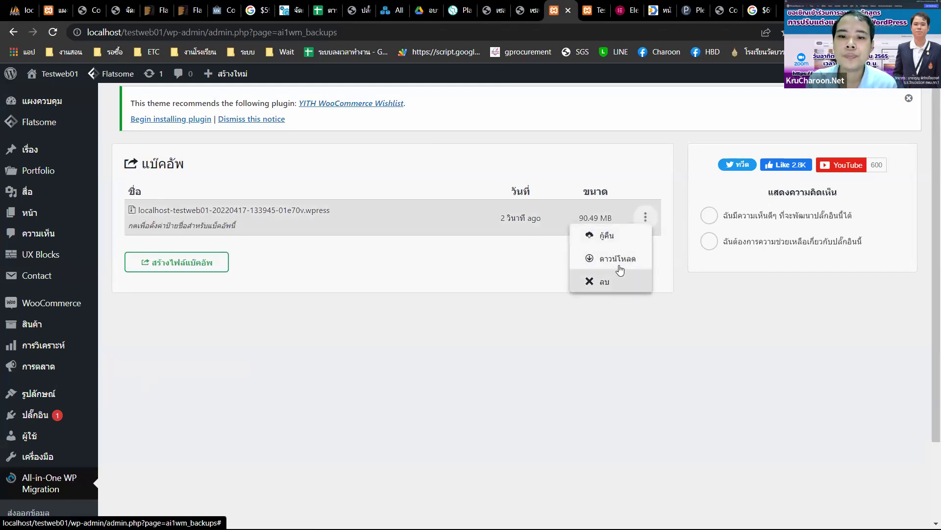
pyautogui.click(617, 260)
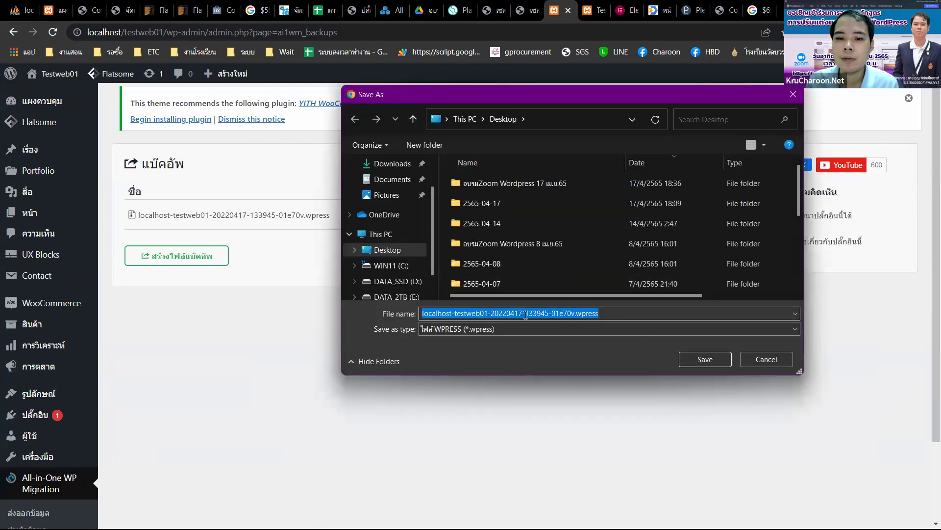
pyautogui.click(608, 316)
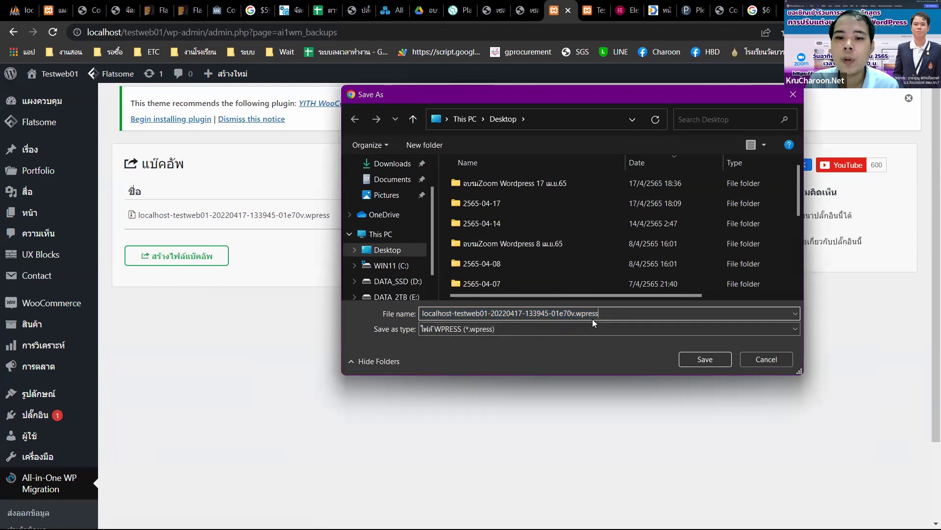
pyautogui.click(700, 359)
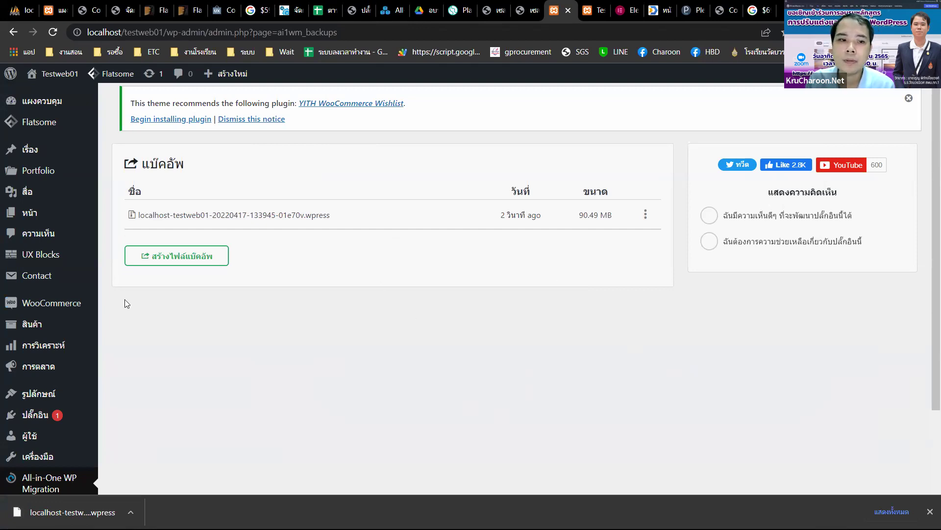
pyautogui.scroll(-3, 282, 319)
pyautogui.scroll(3, 282, 323)
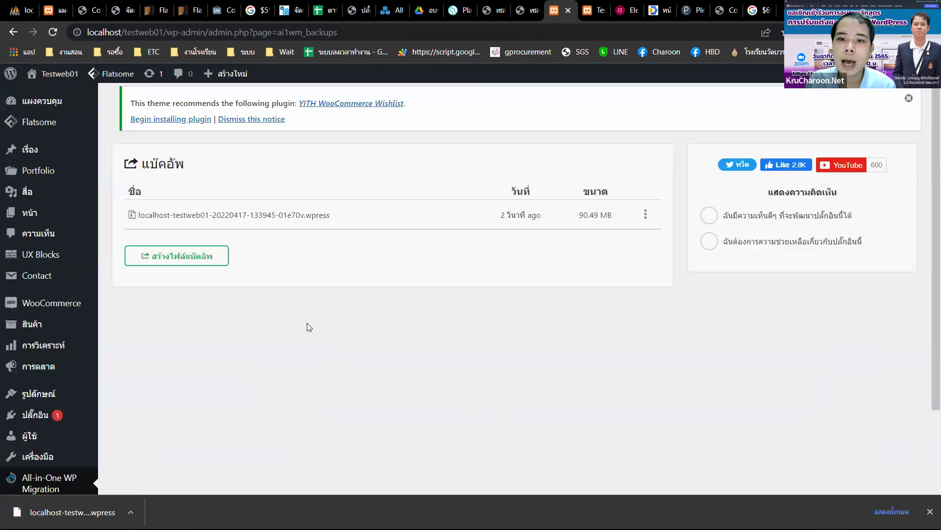
# Step: Restore from the 90.49 MB .wpress backup, confirming the overwrite and closing the success message
pyautogui.click(645, 215)
pyautogui.click(607, 235)
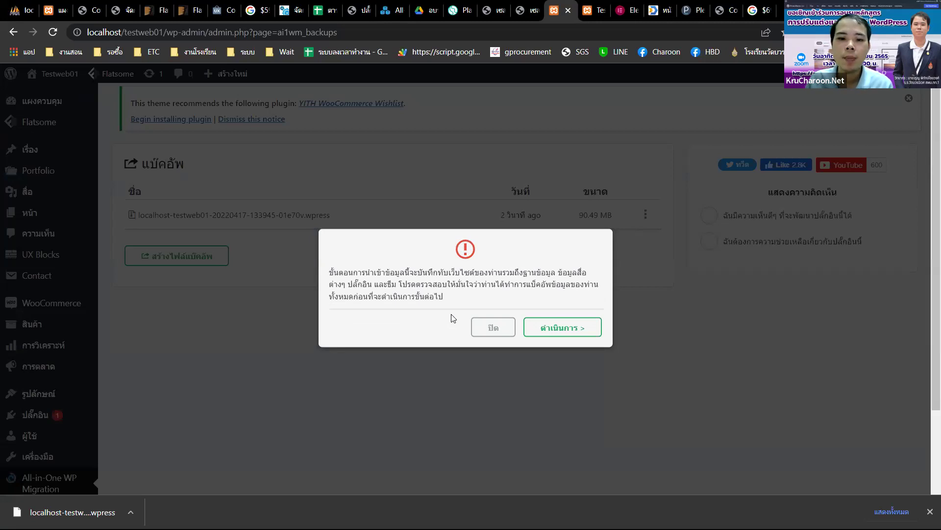
pyautogui.click(554, 327)
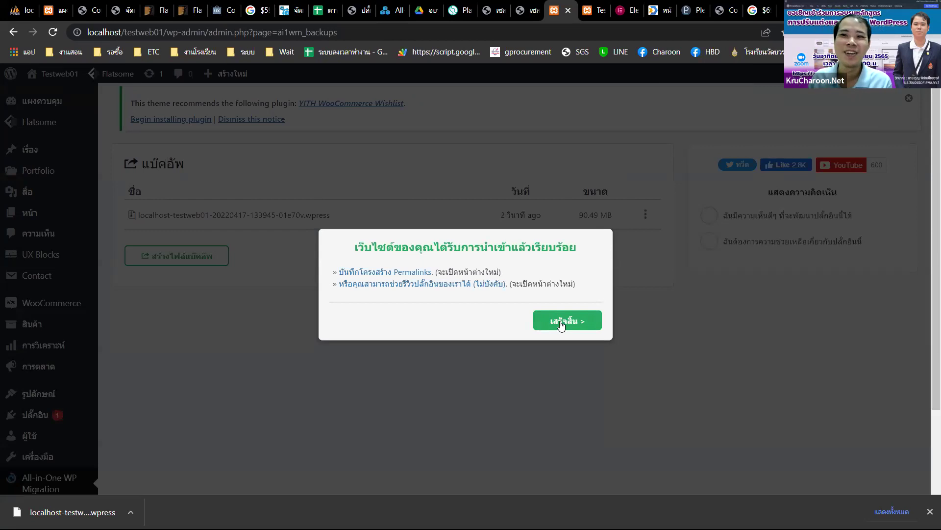
pyautogui.click(564, 321)
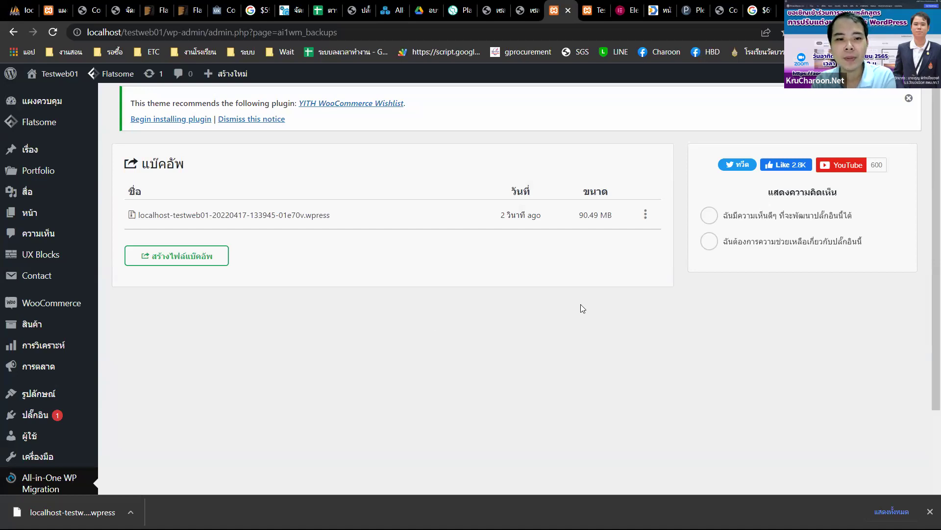
pyautogui.scroll(-2, 143, 394)
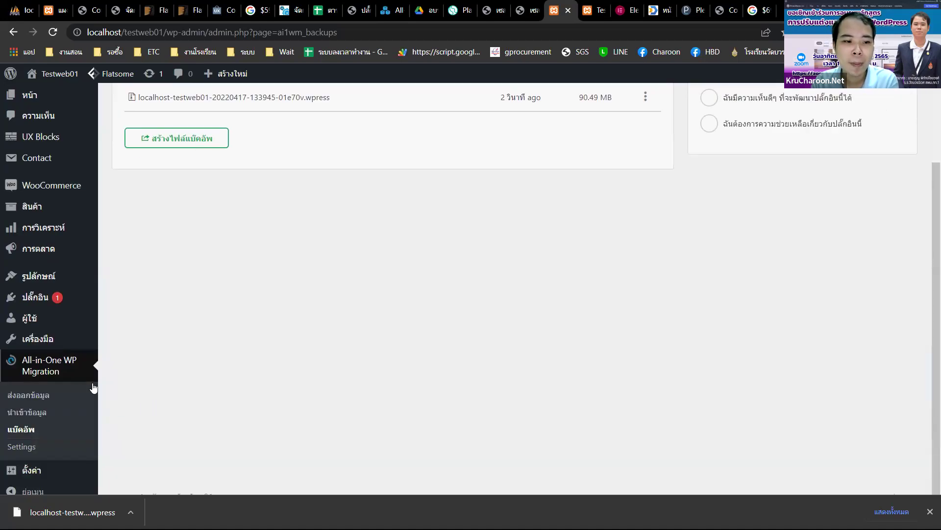
# Step: On the Import page, import from File and pick the localhost-testweb01 .wpress backup on the Desktop
pyautogui.click(26, 411)
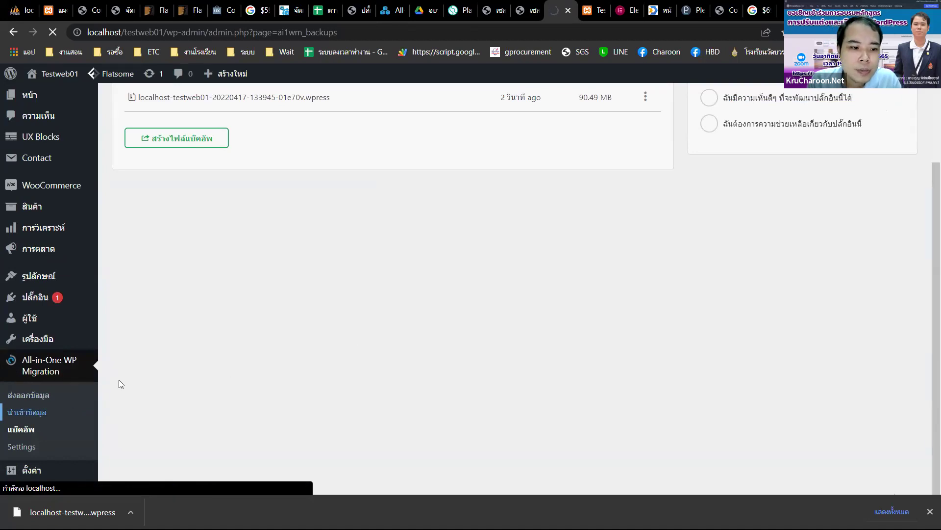
pyautogui.click(44, 413)
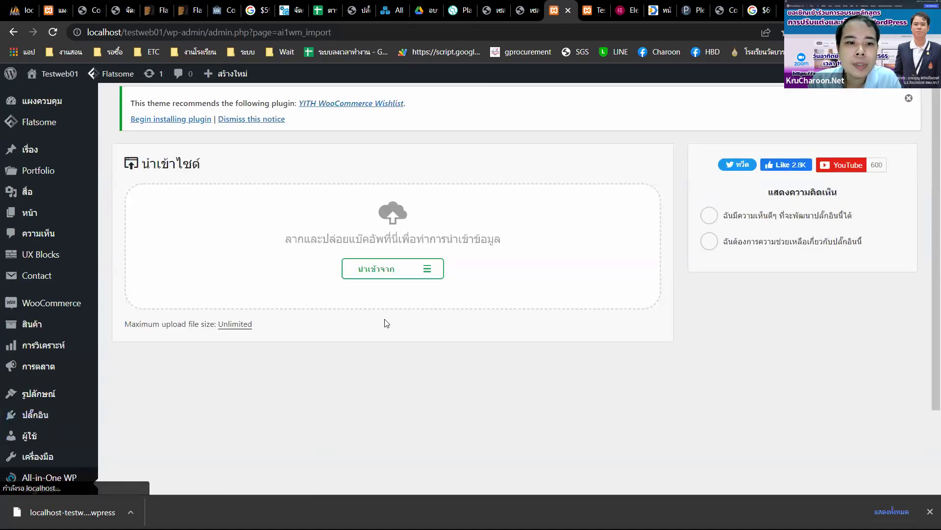
pyautogui.click(390, 274)
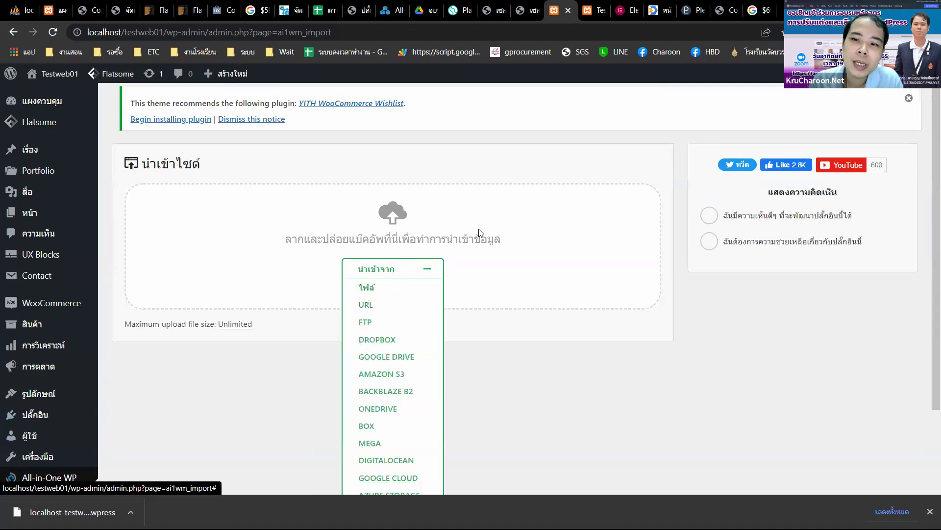
pyautogui.click(378, 290)
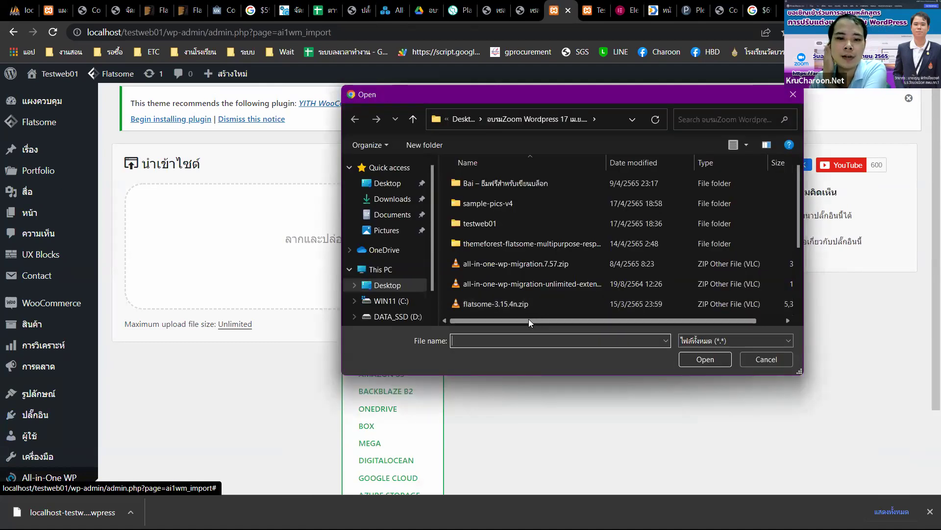
pyautogui.click(387, 183)
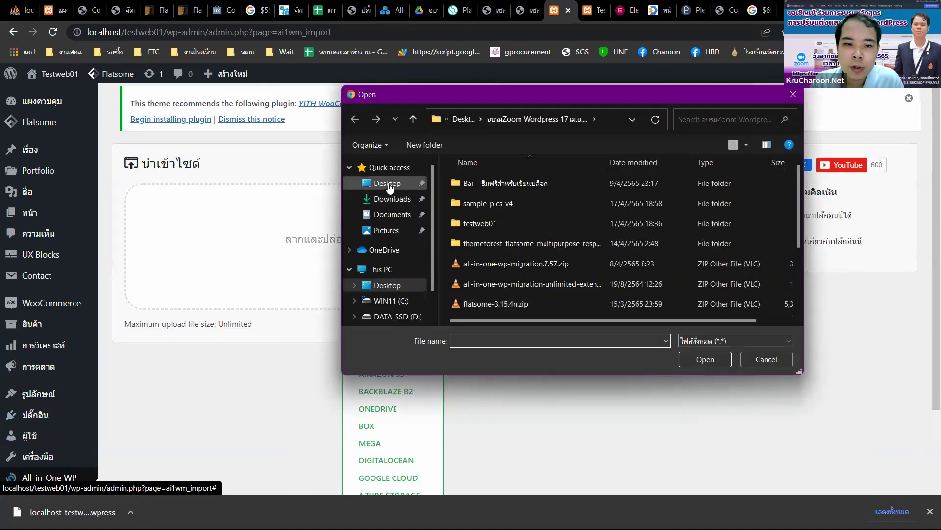
pyautogui.scroll(-5, 523, 261)
pyautogui.scroll(1, 542, 262)
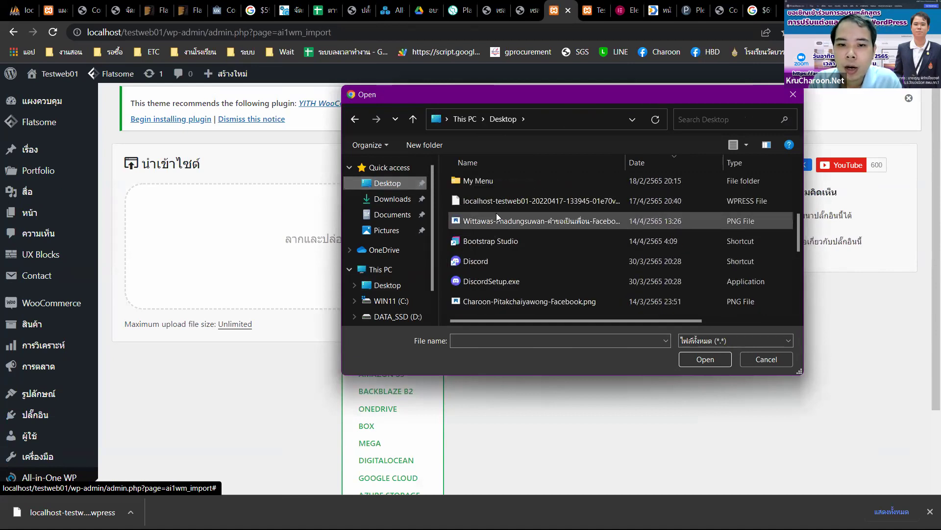
pyautogui.click(509, 200)
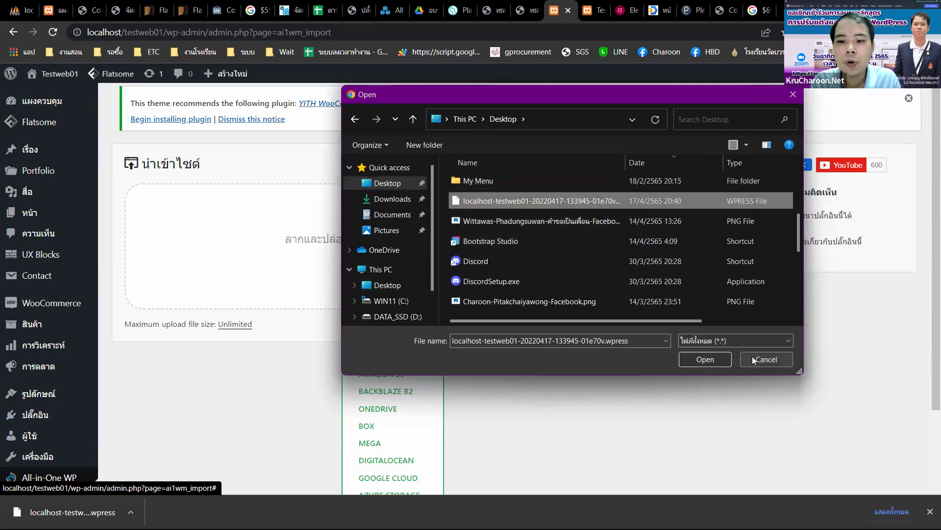
pyautogui.click(711, 359)
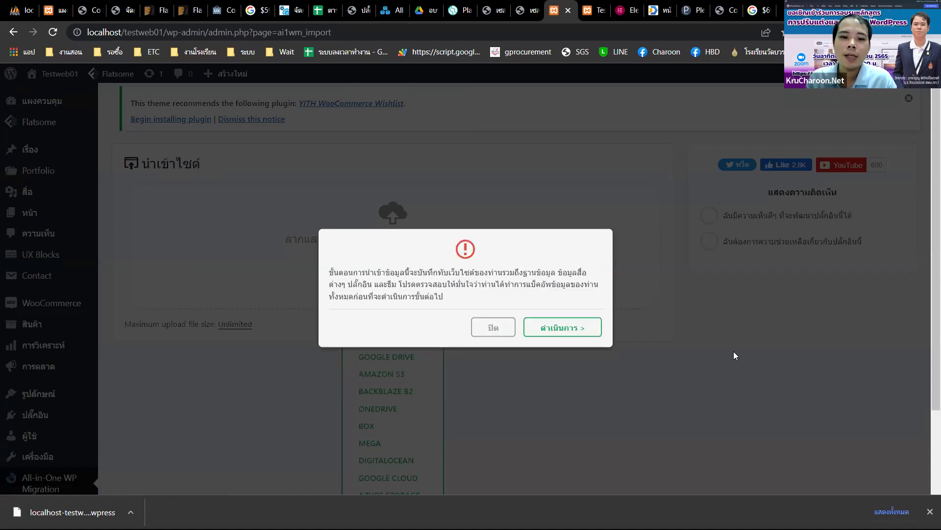
# Step: Proceed with overwriting the site, then close the success message once the import finishes
pyautogui.click(570, 324)
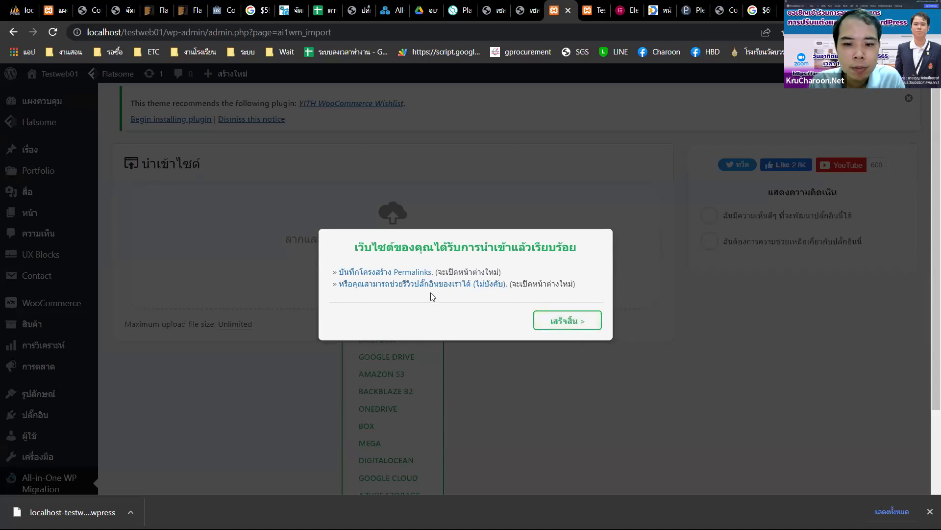
pyautogui.click(568, 321)
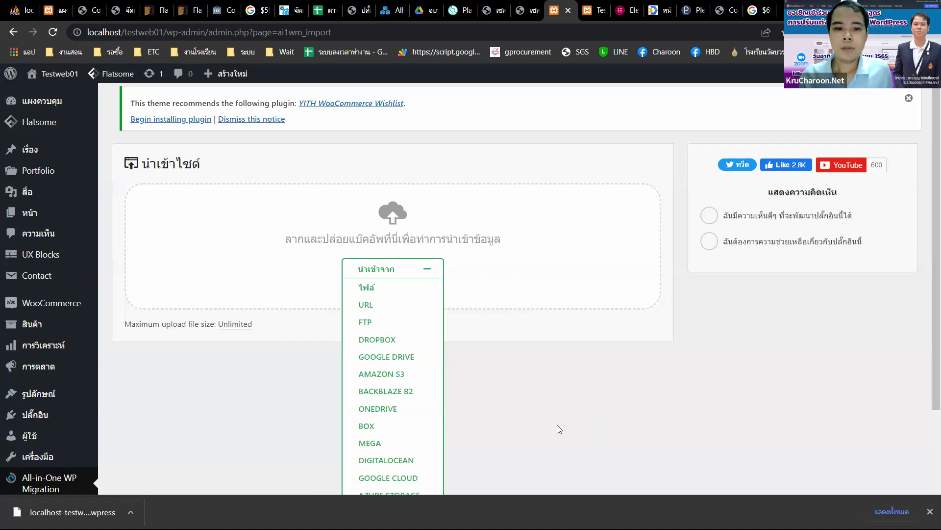
pyautogui.scroll(-2, 574, 420)
pyautogui.scroll(2, 598, 363)
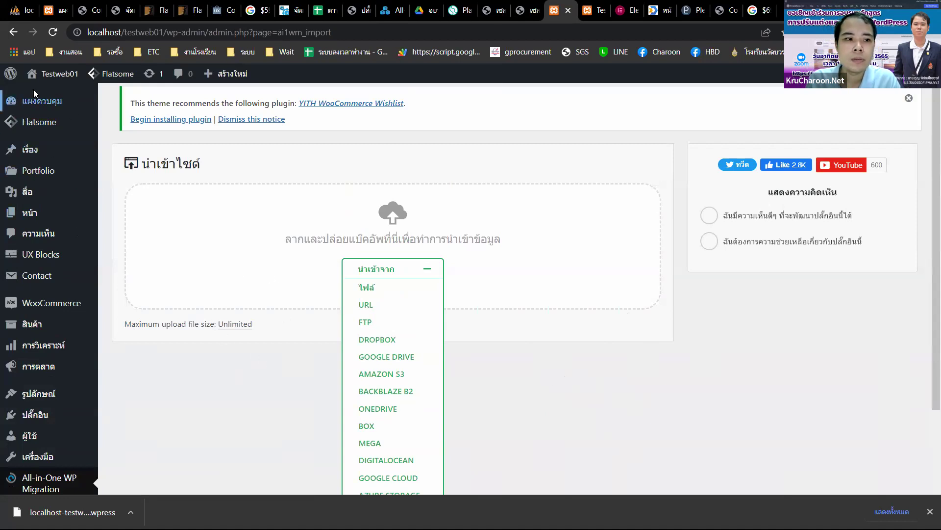
pyautogui.scroll(-2, 58, 407)
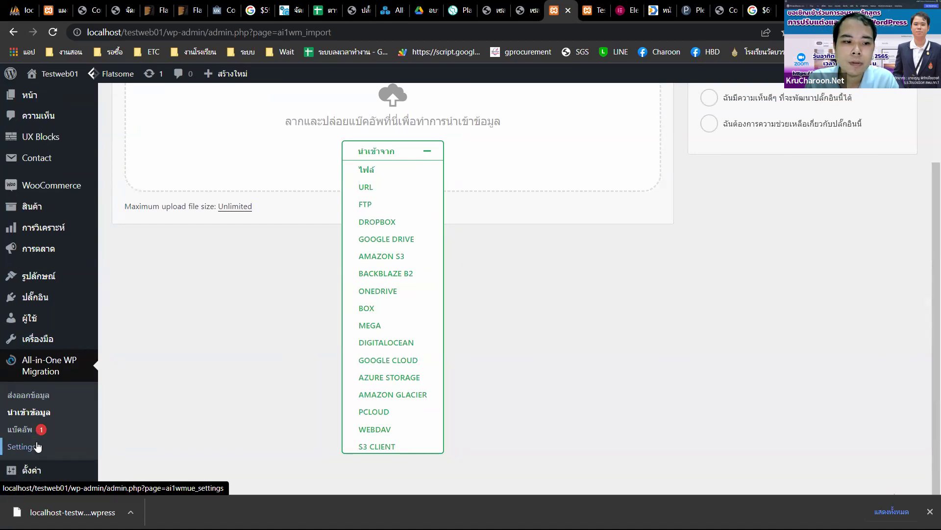
# Step: Go from All-in-One WP Migration settings to the Export page and list the export destinations
pyautogui.click(37, 446)
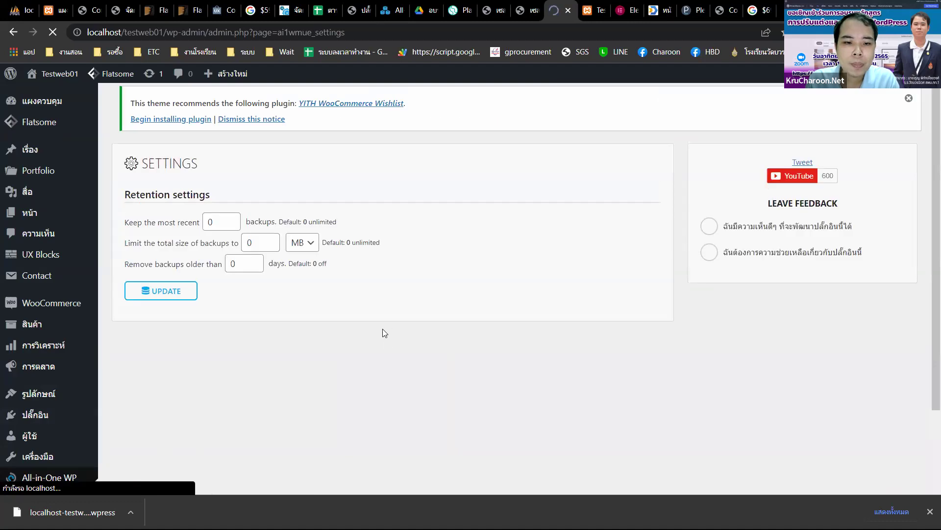
pyautogui.moveTo(36, 414)
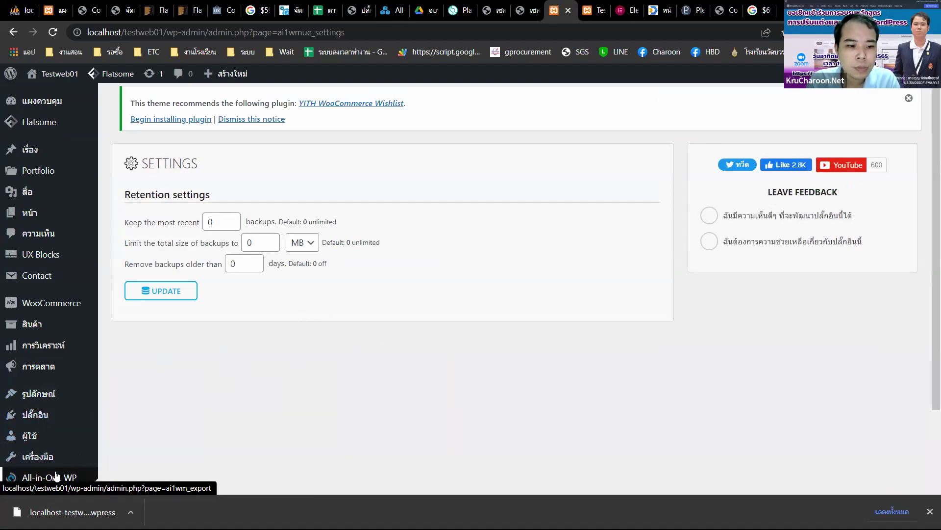
pyautogui.scroll(-3, 60, 477)
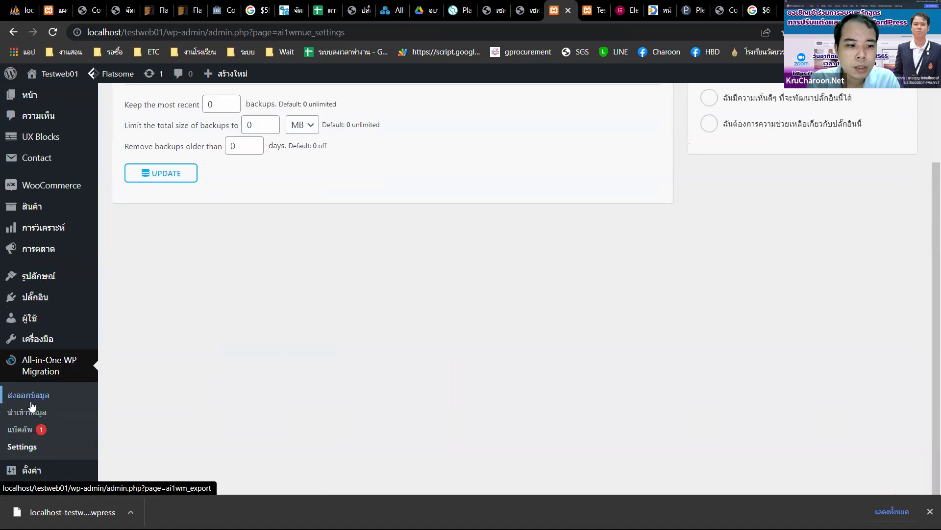
pyautogui.click(31, 397)
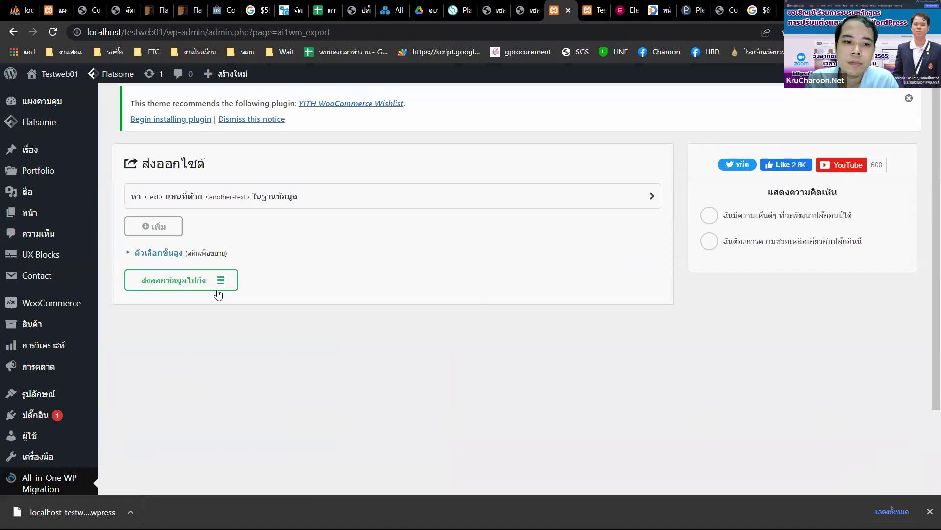
pyautogui.click(211, 282)
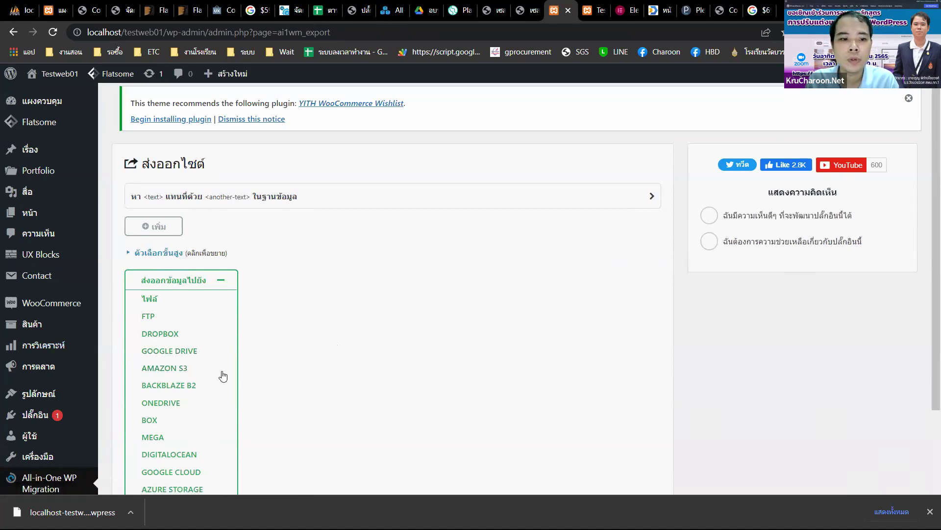
pyautogui.scroll(-2, 221, 366)
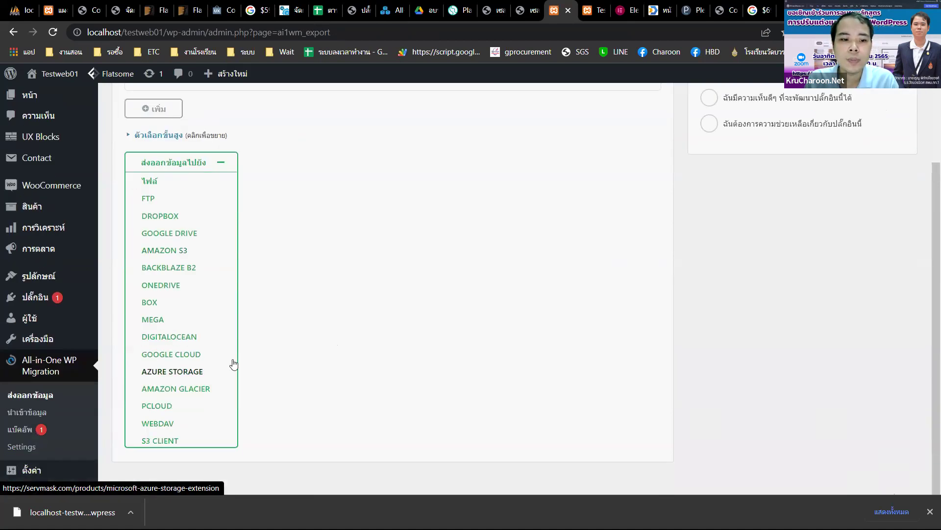
pyautogui.scroll(2, 230, 363)
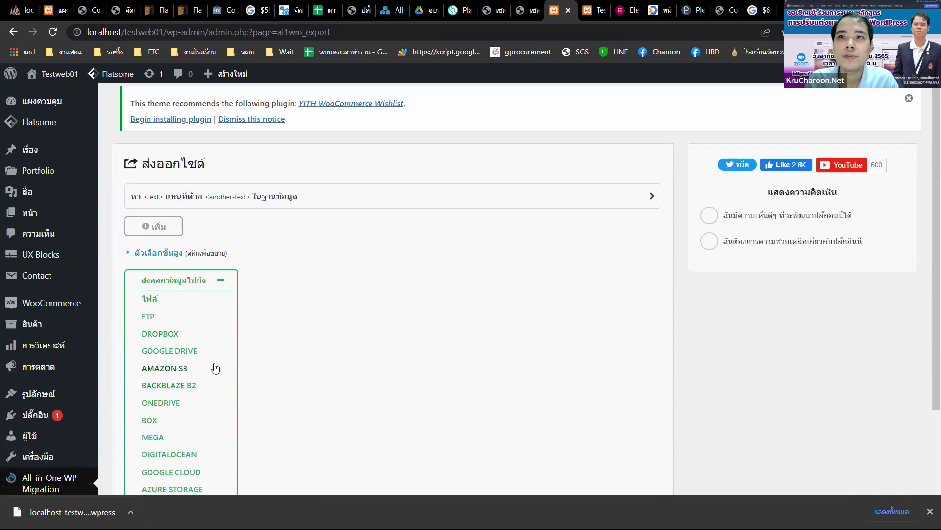
pyautogui.scroll(-1, 319, 342)
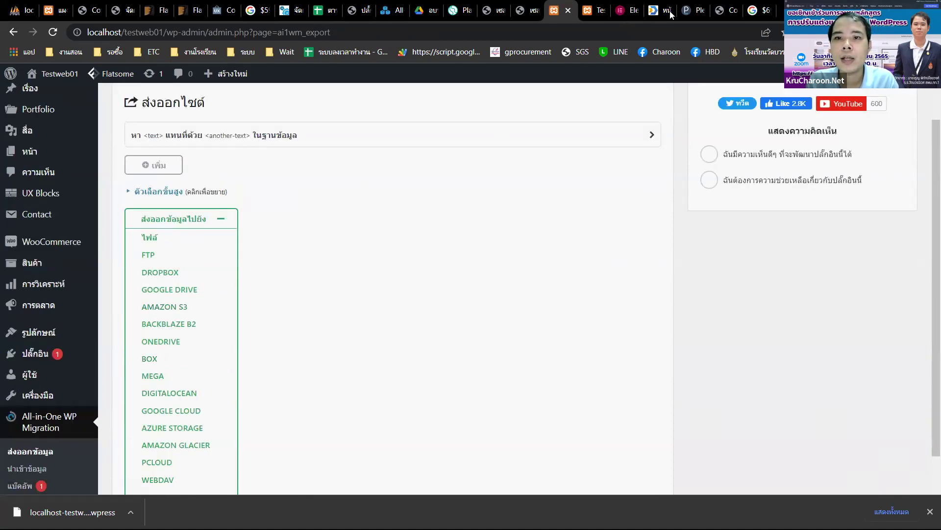
# Step: Highlight the Google result converting $69 to 2,314.19 baht
pyautogui.click(729, 10)
pyautogui.click(747, 13)
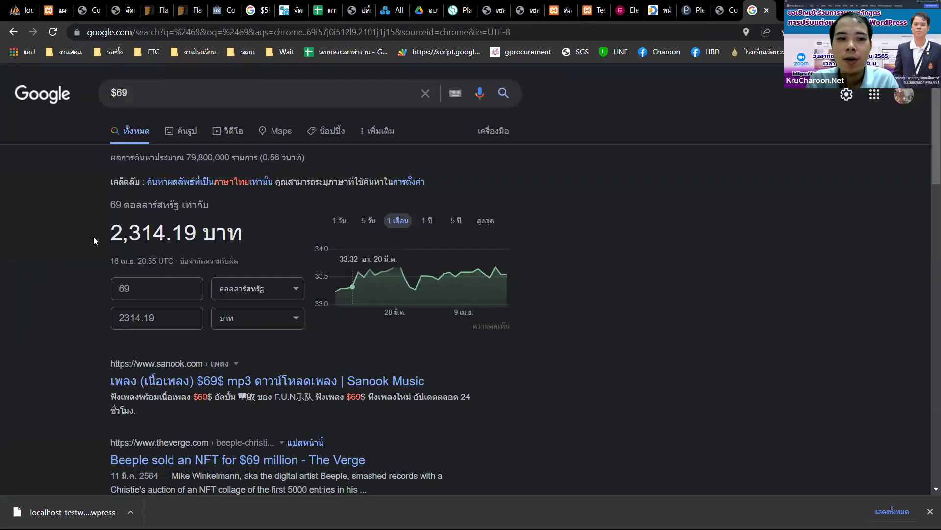
pyautogui.moveTo(132, 234); pyautogui.dragTo(227, 234)
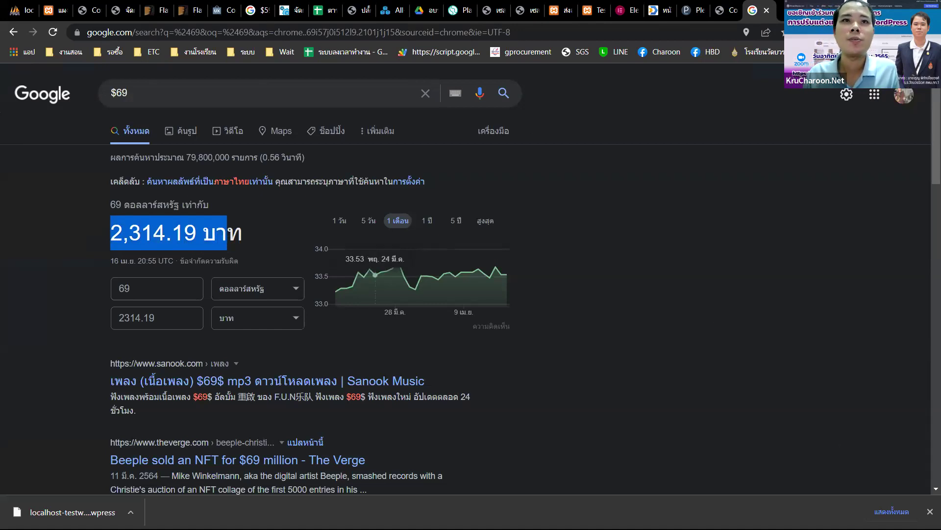
# Step: Glance at the Plesk and krucharoon.com tabs, then view the restored testweb01 front page
pyautogui.click(696, 7)
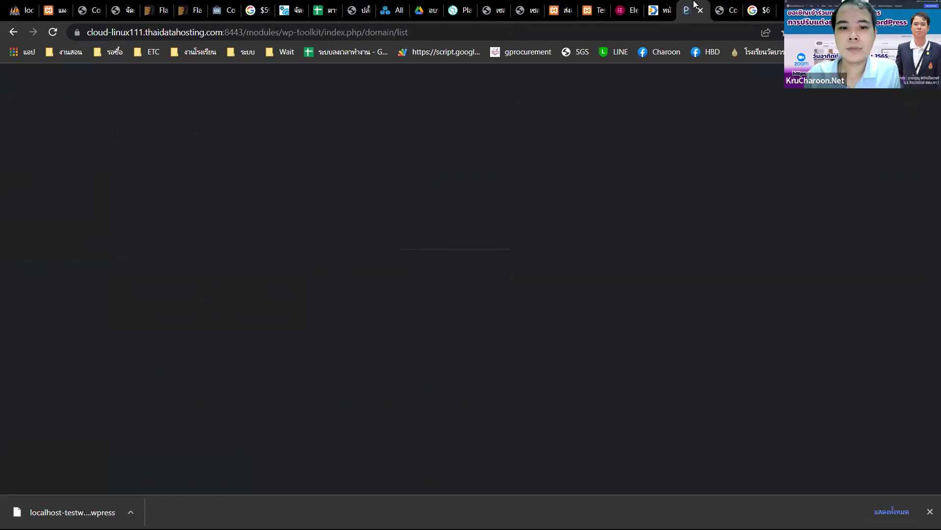
pyautogui.scroll(-1, 704, 245)
pyautogui.scroll(3, 675, 267)
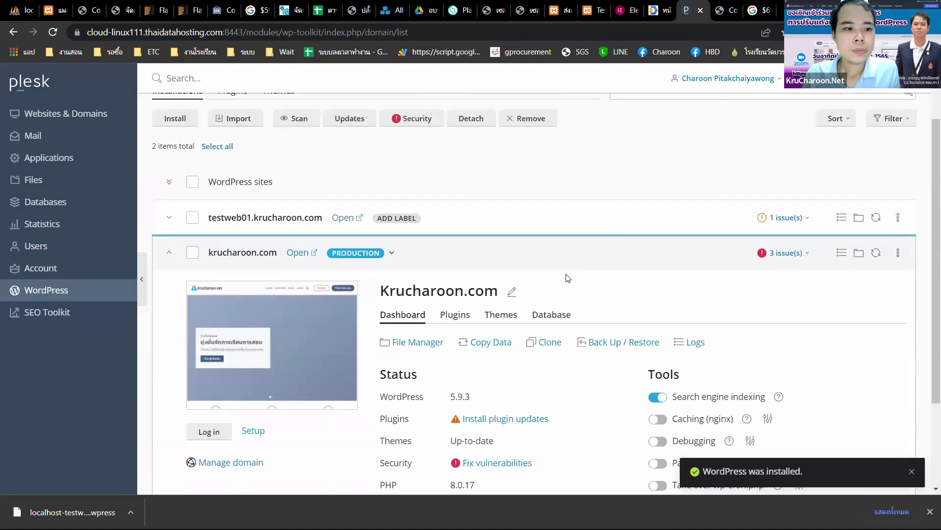
pyautogui.click(728, 6)
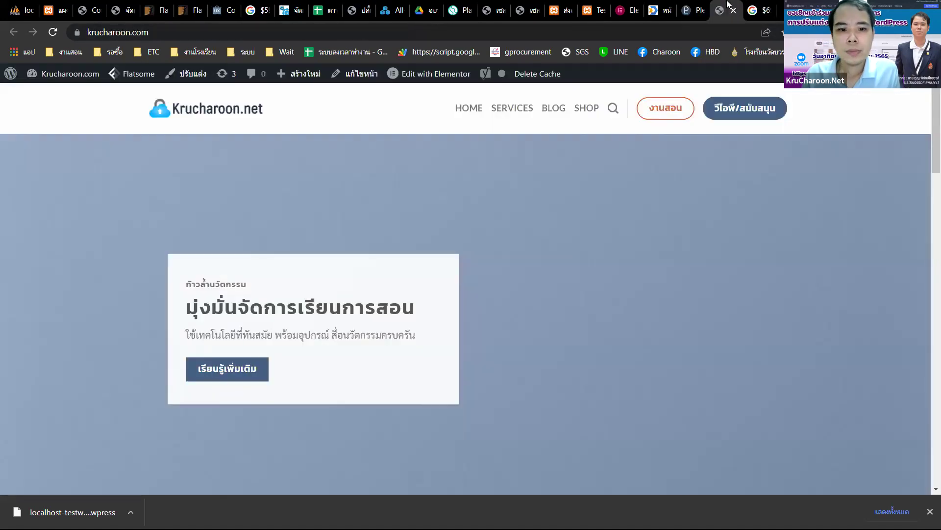
pyautogui.click(767, 14)
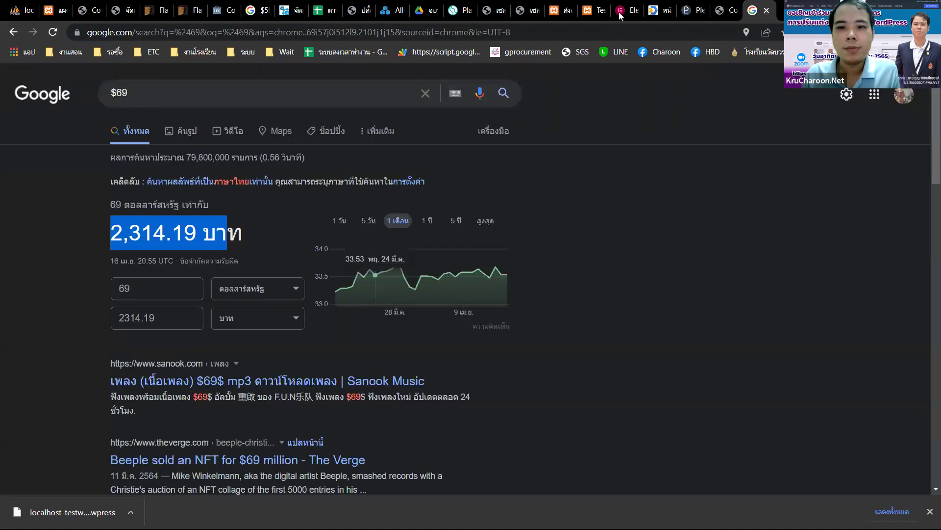
pyautogui.click(590, 13)
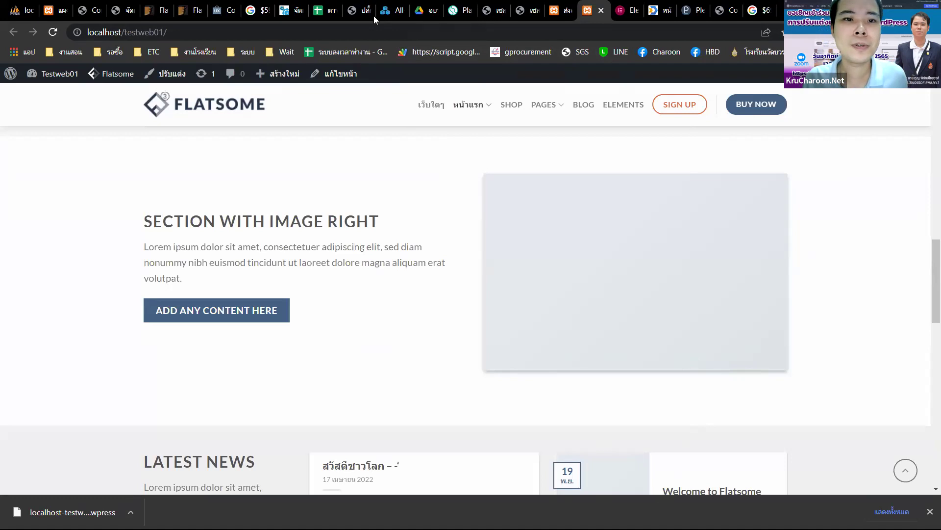
# Step: Leave the krucharoon.com tab and return to testweb01's All-in-One WP Migration Export page
pyautogui.click(718, 10)
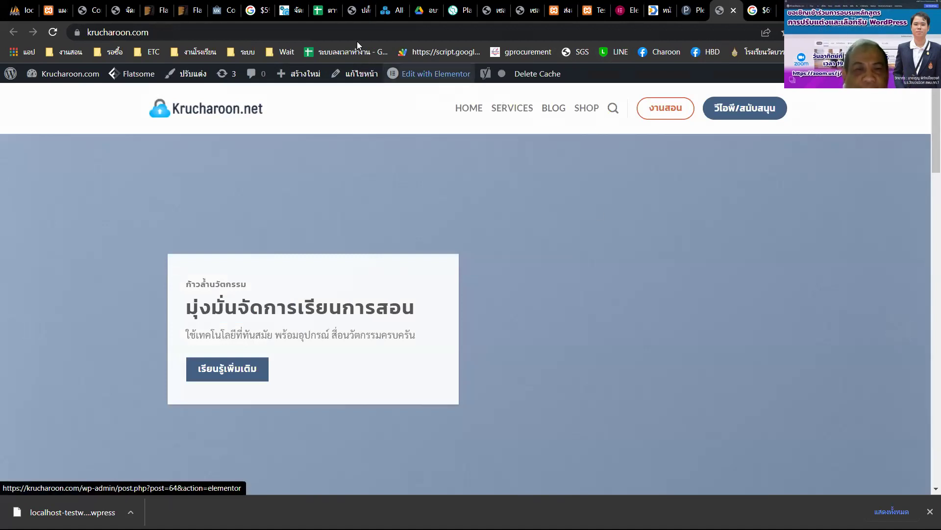
pyautogui.click(560, 11)
pyautogui.scroll(-3, 551, 370)
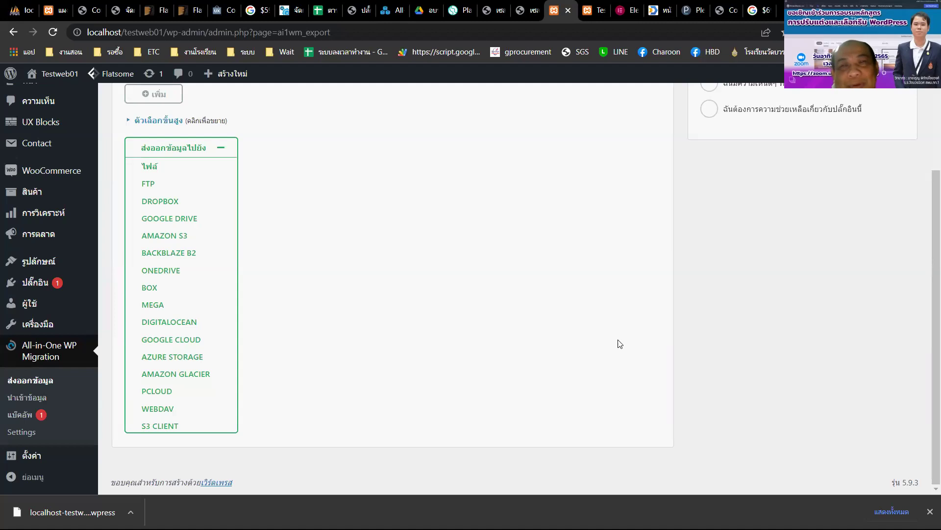
# Step: Open Pages > All Pages to list testweb01's 79 pages
pyautogui.scroll(3, 652, 294)
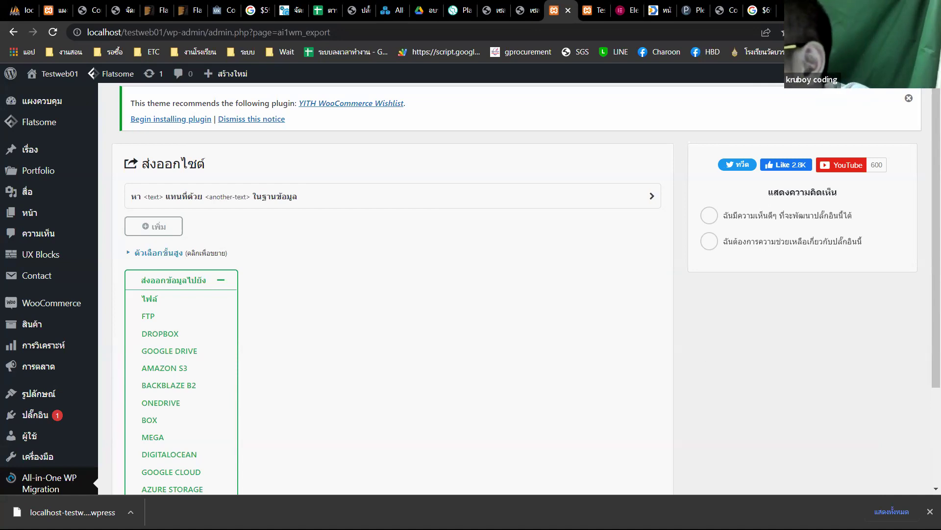
pyautogui.moveTo(47, 102)
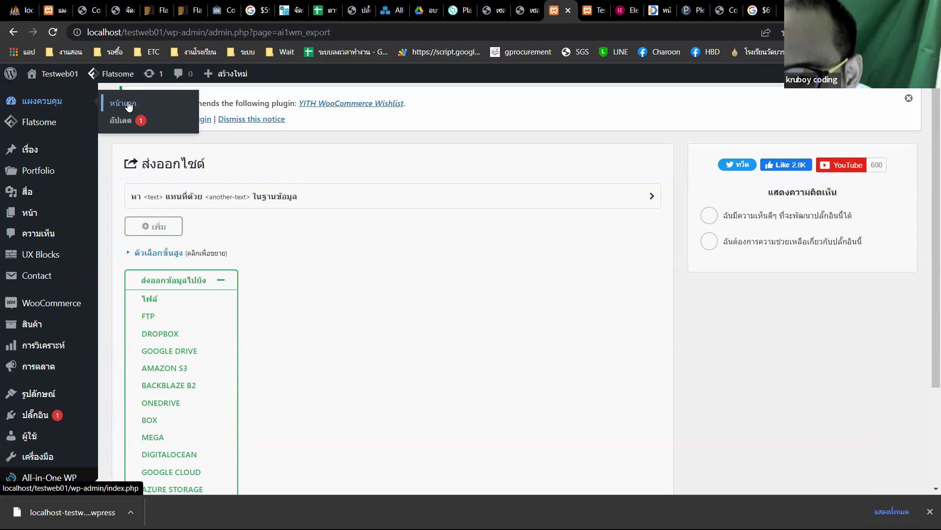
pyautogui.moveTo(19, 123)
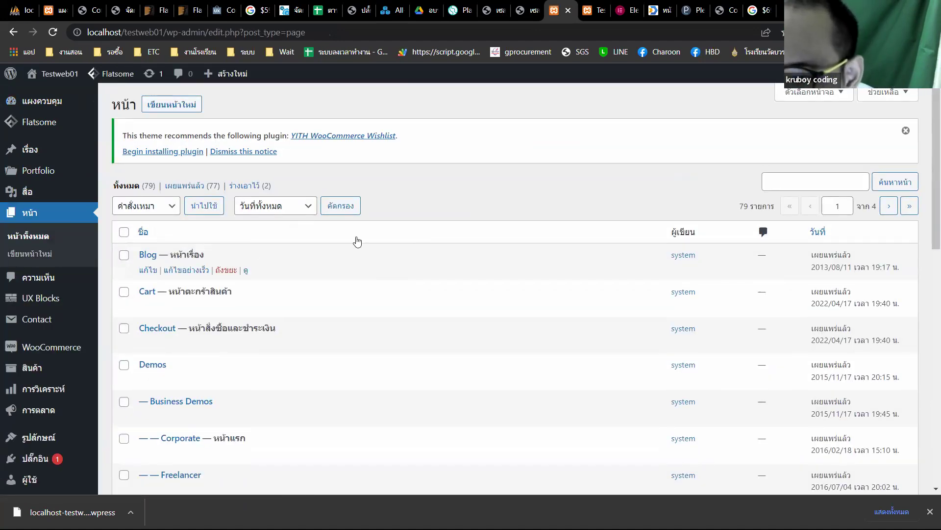
pyautogui.scroll(-1, 319, 216)
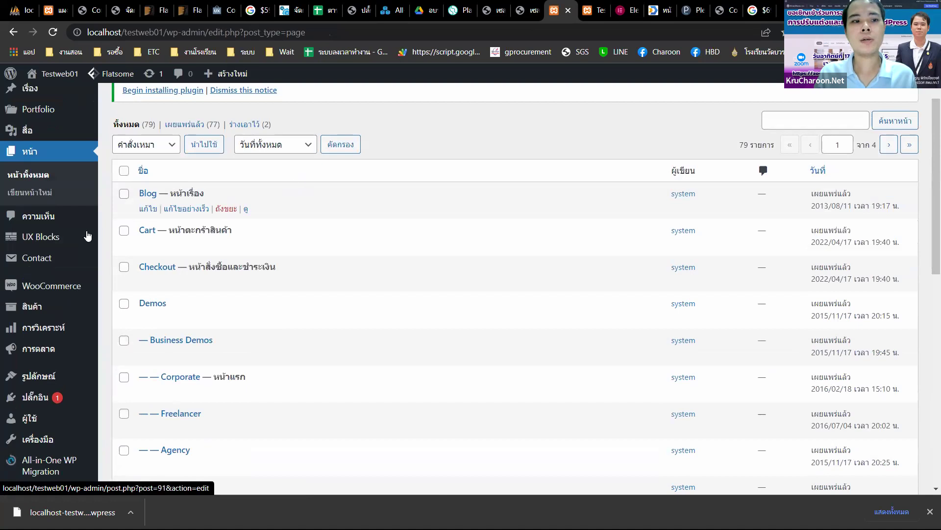
pyautogui.moveTo(60, 418)
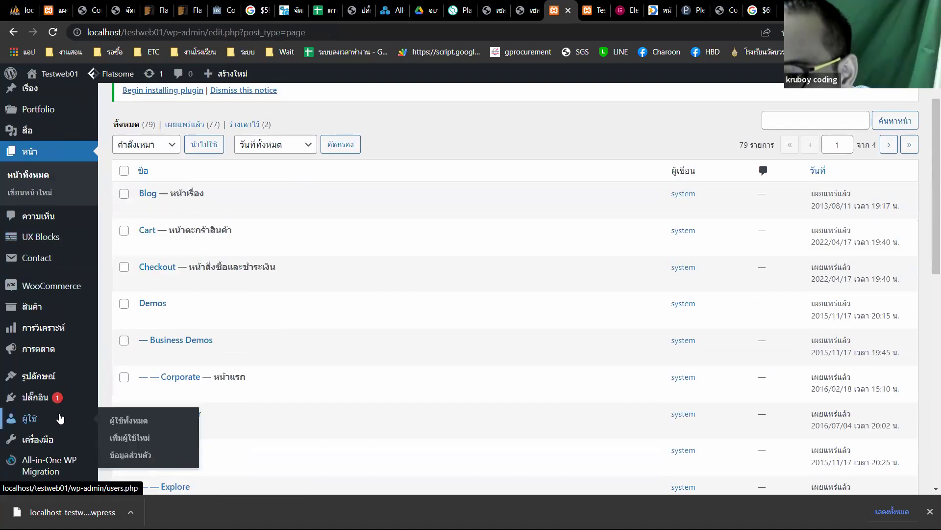
pyautogui.scroll(1, 164, 236)
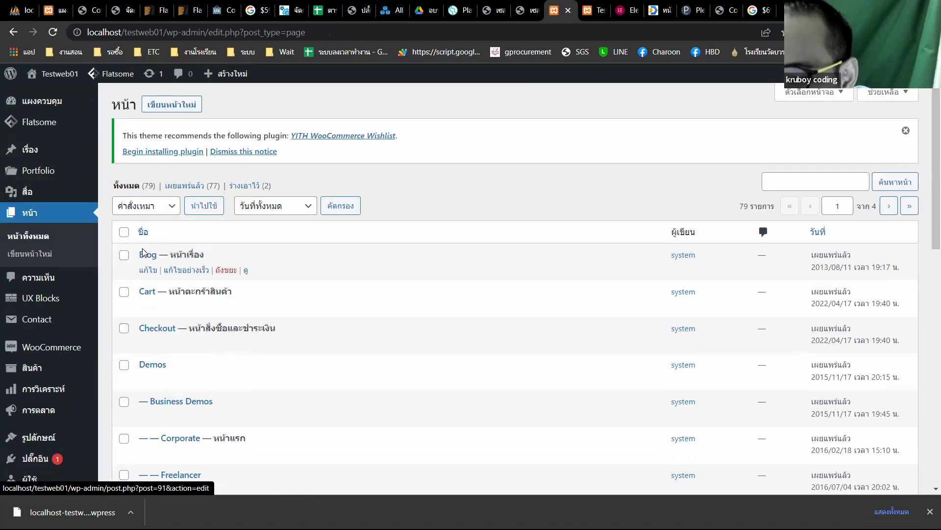
pyautogui.scroll(-3, 128, 294)
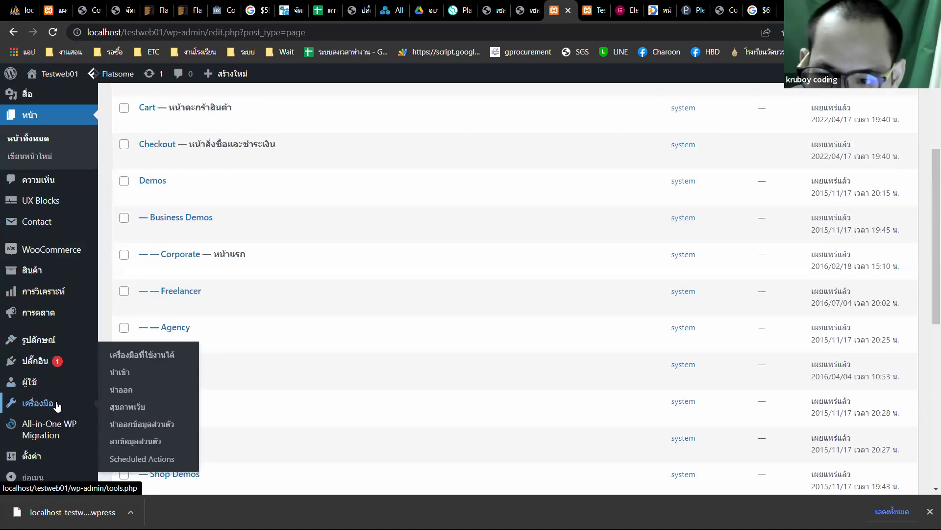
pyautogui.moveTo(55, 377)
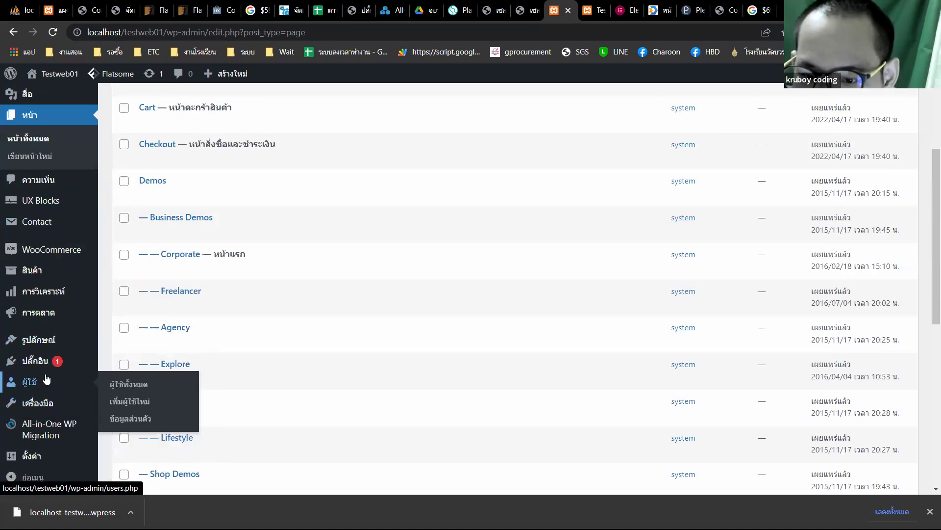
pyautogui.moveTo(108, 74)
pyautogui.moveTo(137, 95)
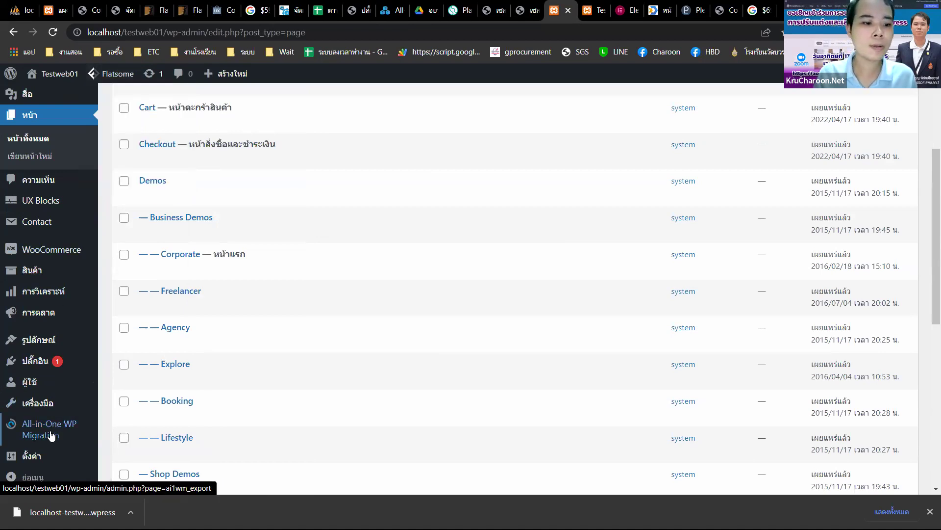
pyautogui.moveTo(37, 456)
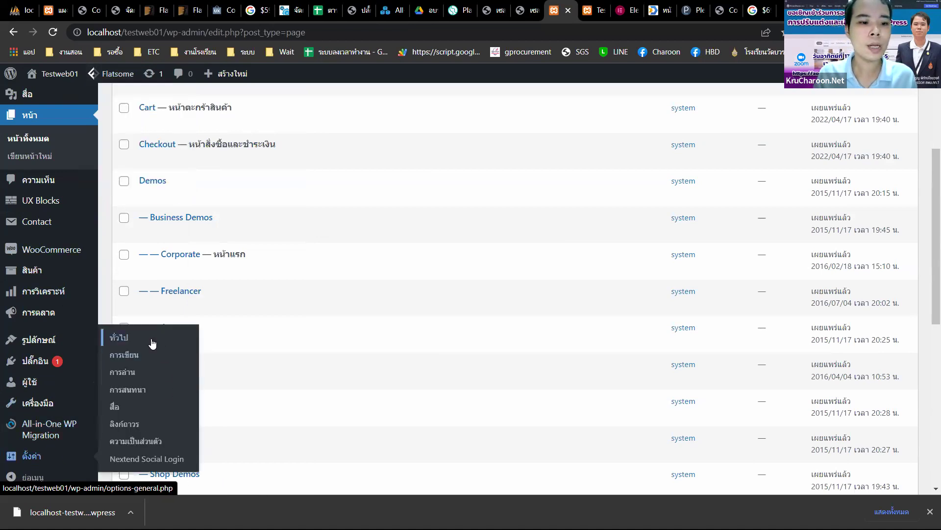
# Step: Open Settings > General on testweb01 and look through it
pyautogui.click(153, 344)
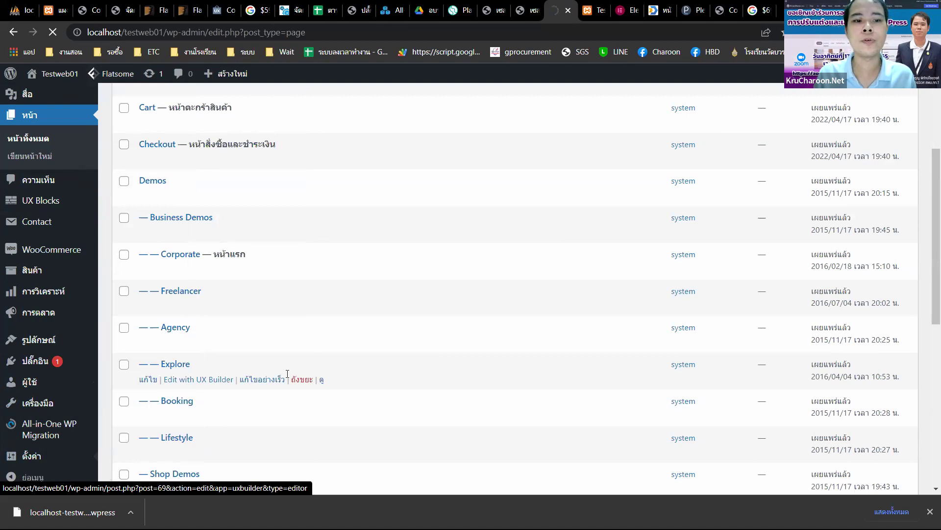
pyautogui.scroll(-4, 564, 324)
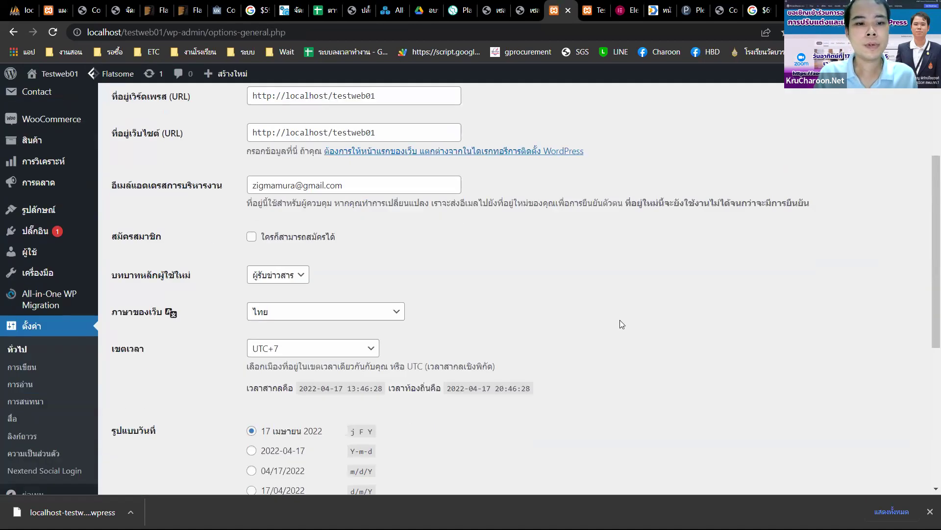
pyautogui.scroll(-6, 515, 328)
pyautogui.scroll(5, 466, 343)
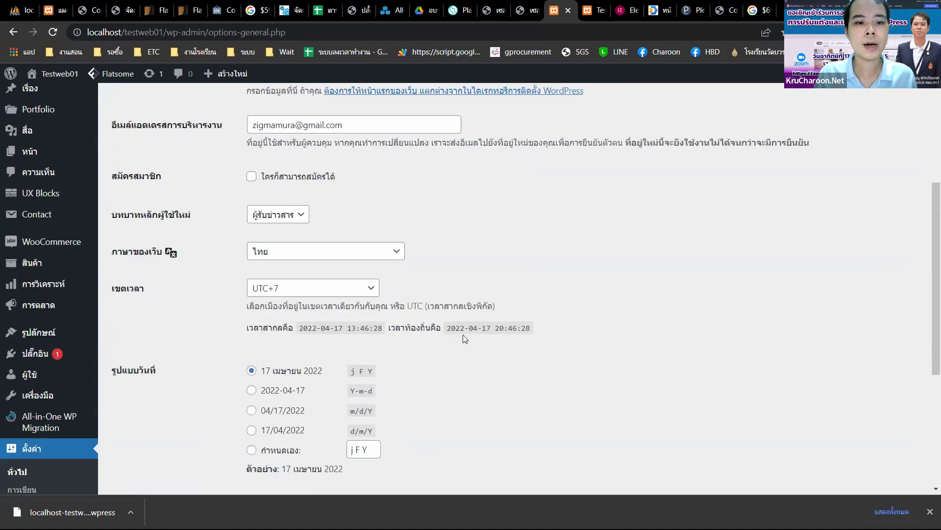
pyautogui.scroll(-3, 443, 342)
# Step: Open Reading settings and check the Front page list, leaving Corporate selected
pyautogui.click(21, 384)
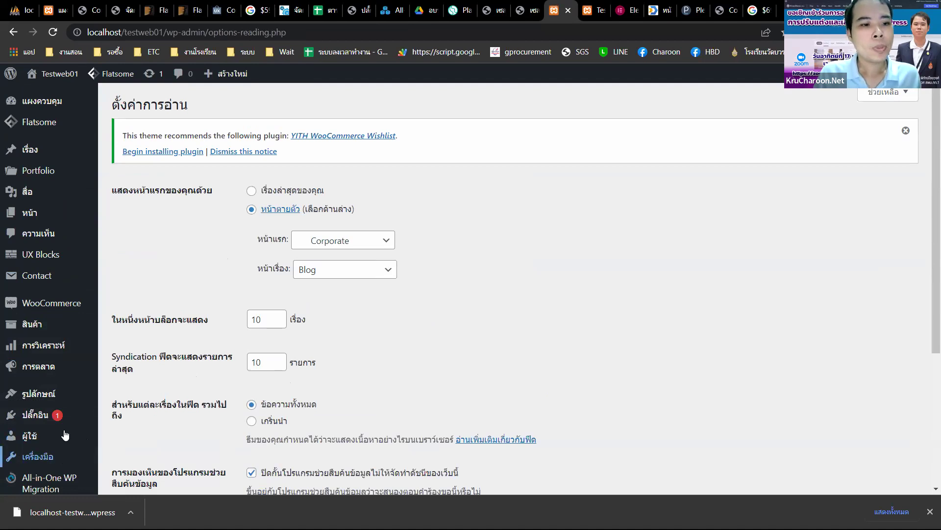
pyautogui.scroll(-3, 63, 452)
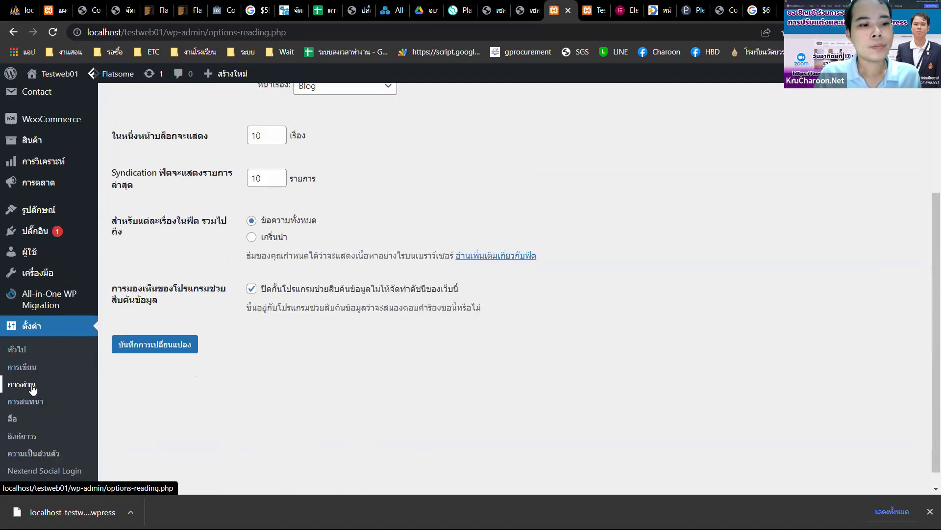
pyautogui.scroll(2, 33, 388)
pyautogui.click(338, 180)
pyautogui.click(339, 179)
pyautogui.click(340, 179)
pyautogui.click(341, 179)
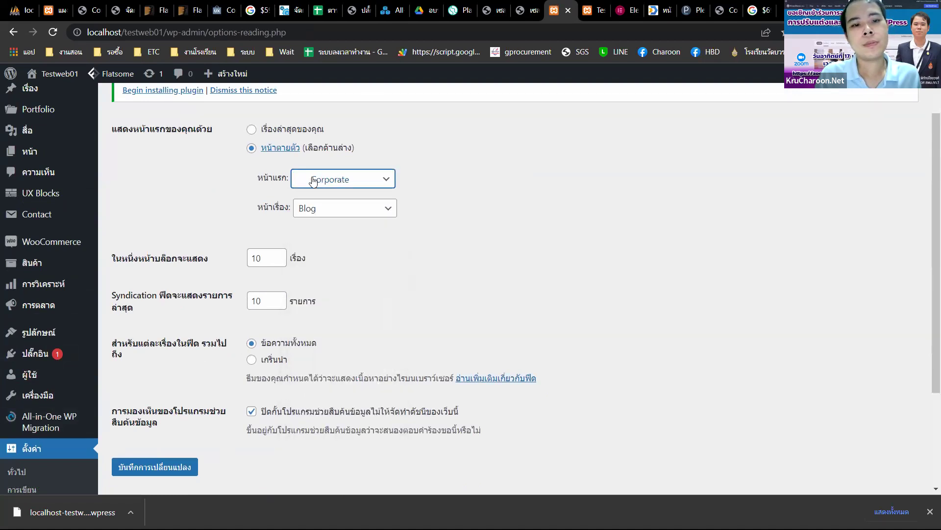
pyautogui.click(326, 179)
pyautogui.click(201, 183)
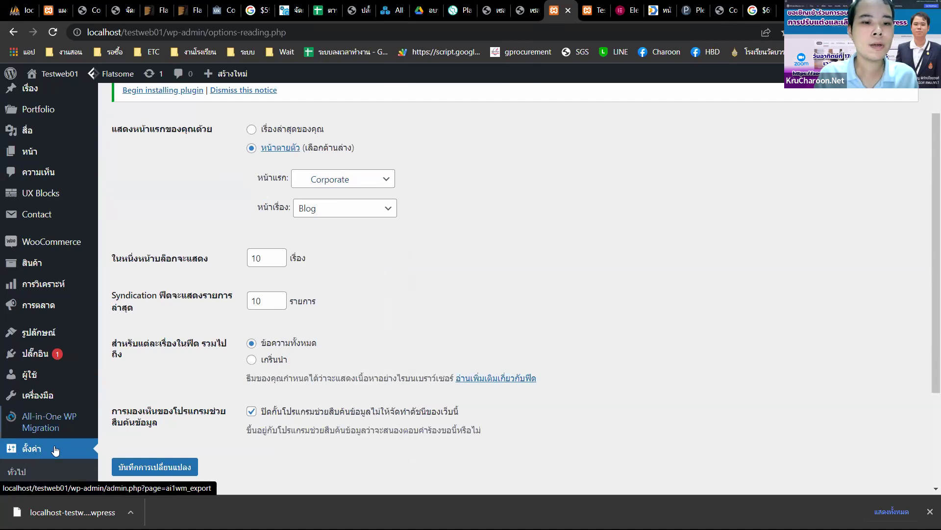
# Step: Reload Reading settings and review the Front page choices again without changing them
pyautogui.scroll(-1, 37, 458)
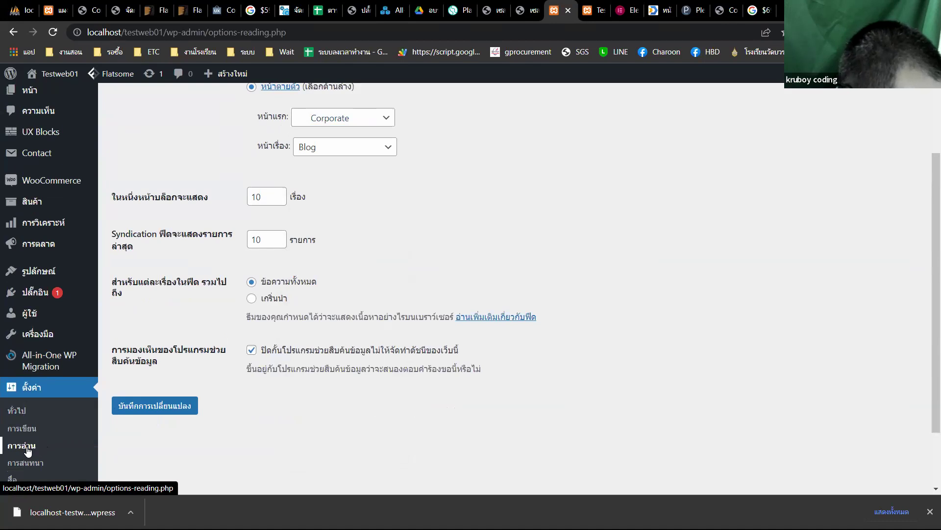
pyautogui.click(28, 450)
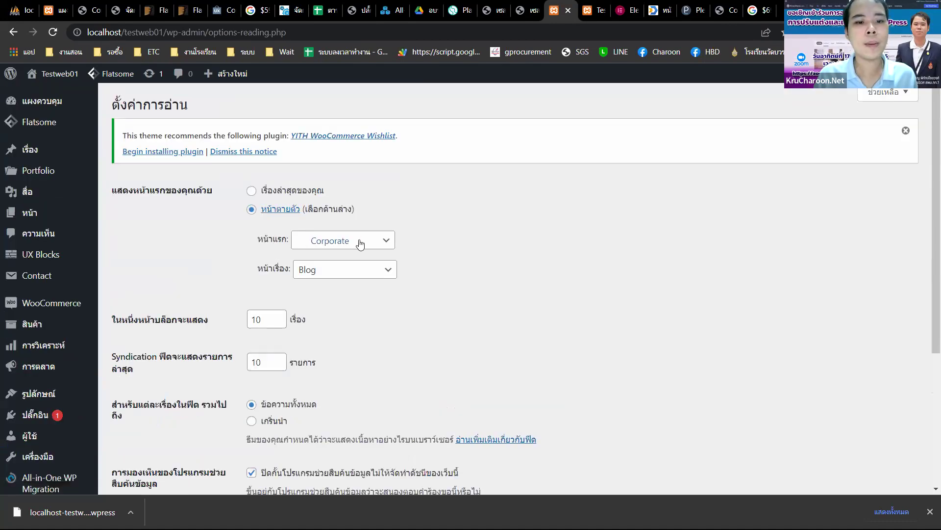
pyautogui.click(361, 243)
pyautogui.click(360, 244)
pyautogui.click(360, 244)
pyautogui.click(358, 246)
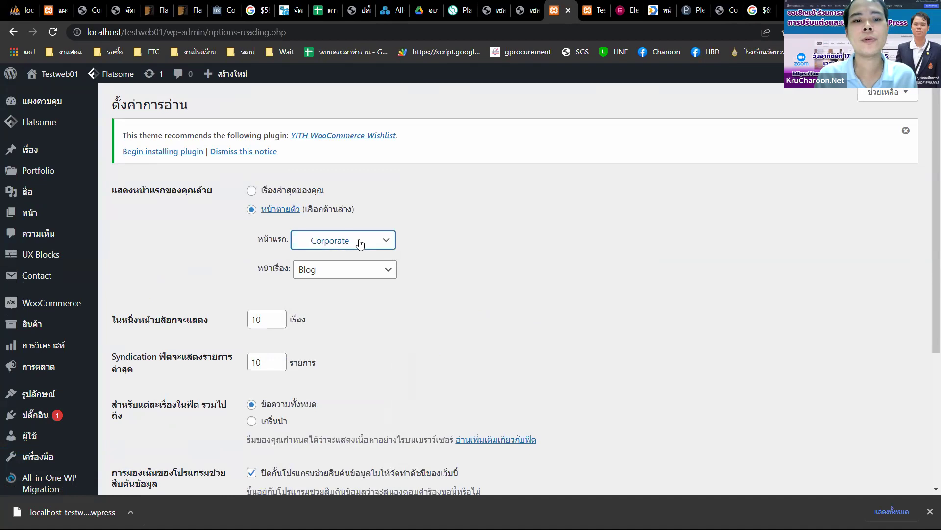
pyautogui.click(181, 249)
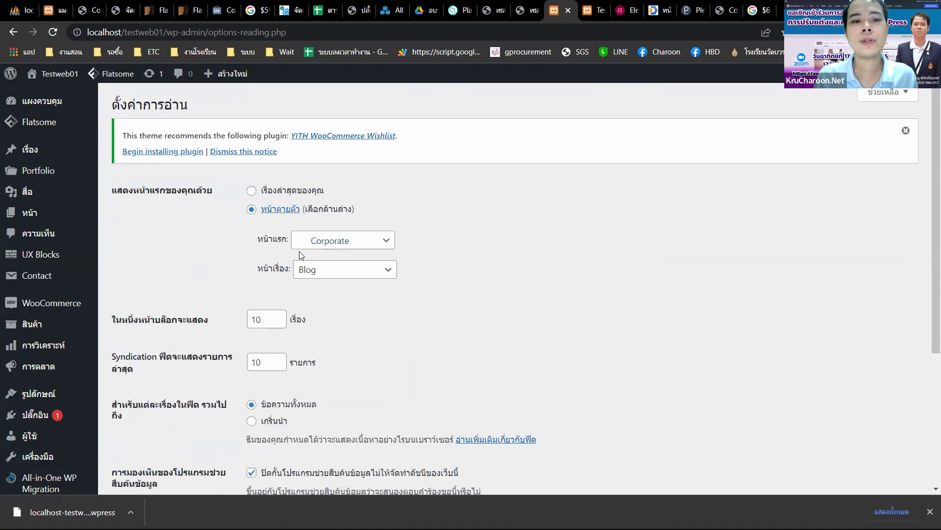
pyautogui.click(327, 244)
pyautogui.click(327, 245)
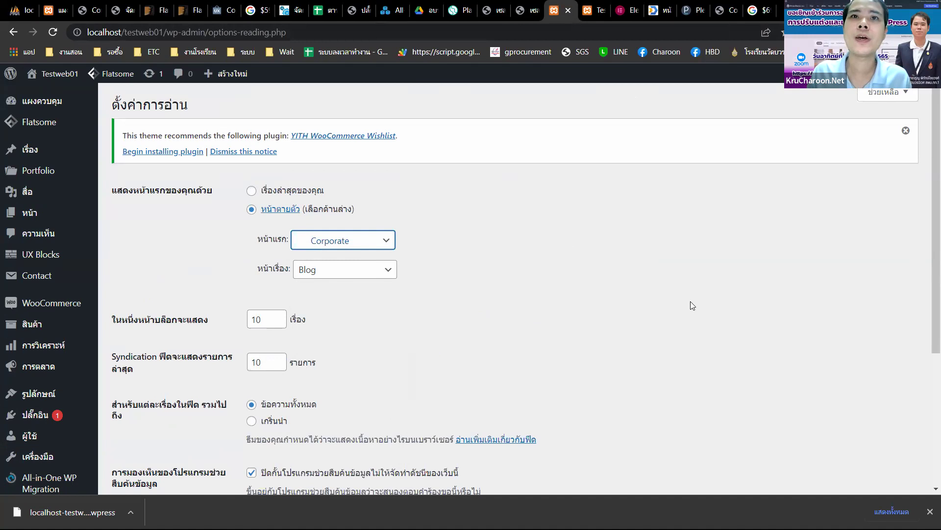
pyautogui.scroll(-3, 291, 368)
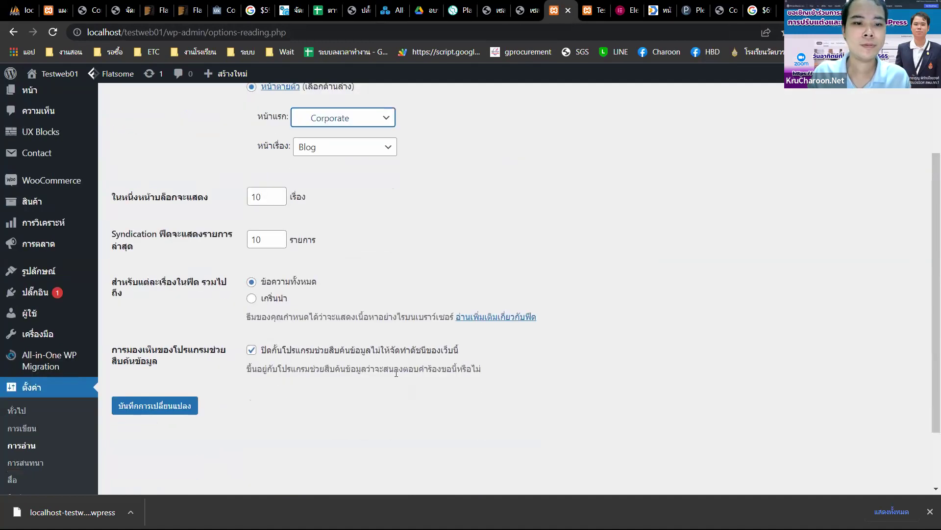
pyautogui.scroll(1, 397, 373)
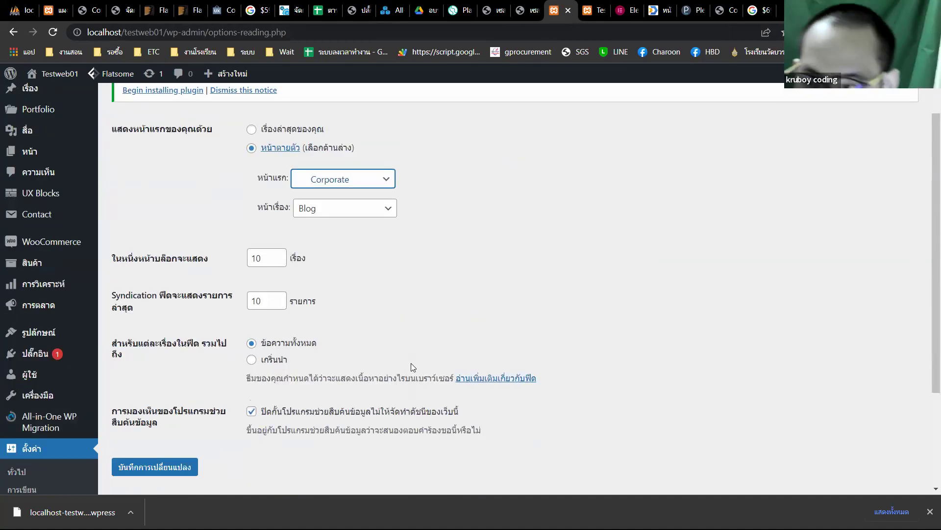
pyautogui.scroll(-3, 46, 438)
pyautogui.scroll(1, 295, 387)
pyautogui.scroll(2, 230, 233)
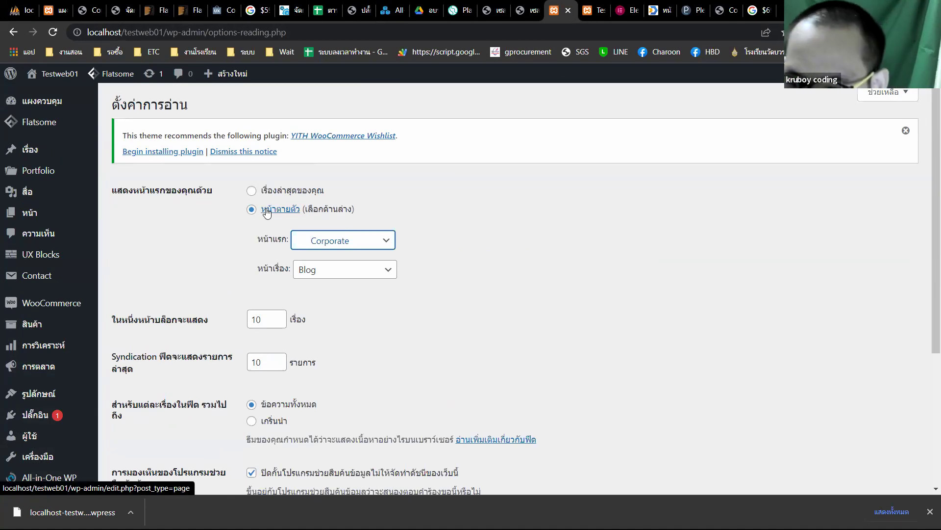
# Step: Browse all front-page options, keeping Corporate as homepage and Blog as posts page
pyautogui.click(354, 243)
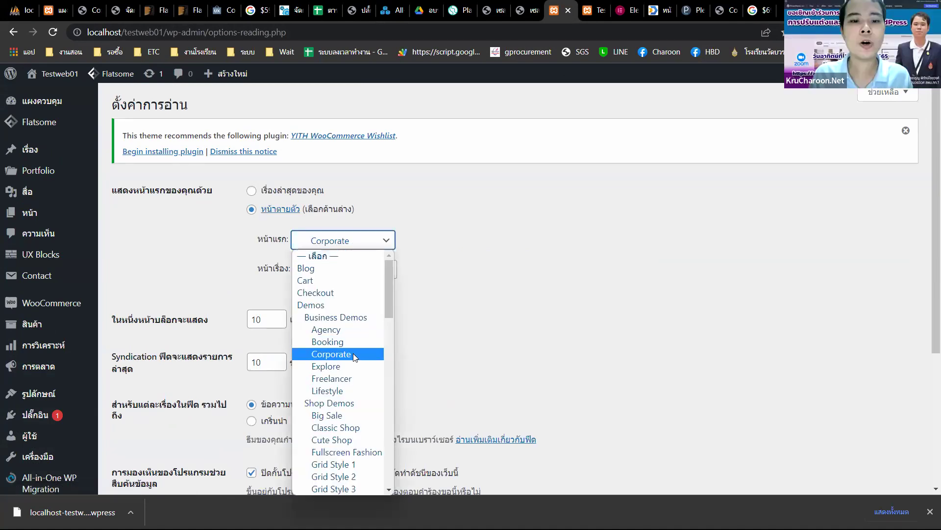
pyautogui.scroll(-3, 347, 365)
pyautogui.scroll(3, 347, 365)
pyautogui.scroll(-9, 343, 368)
pyautogui.scroll(9, 341, 371)
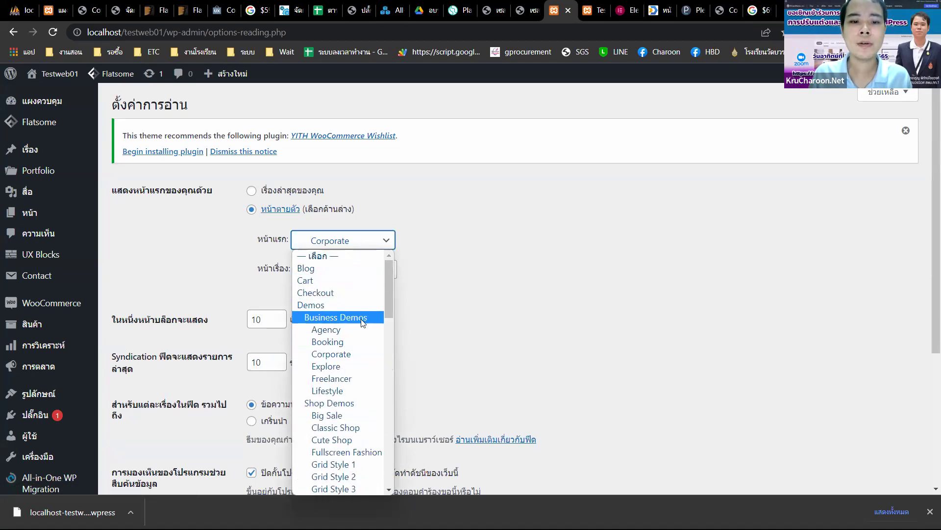
pyautogui.click(355, 353)
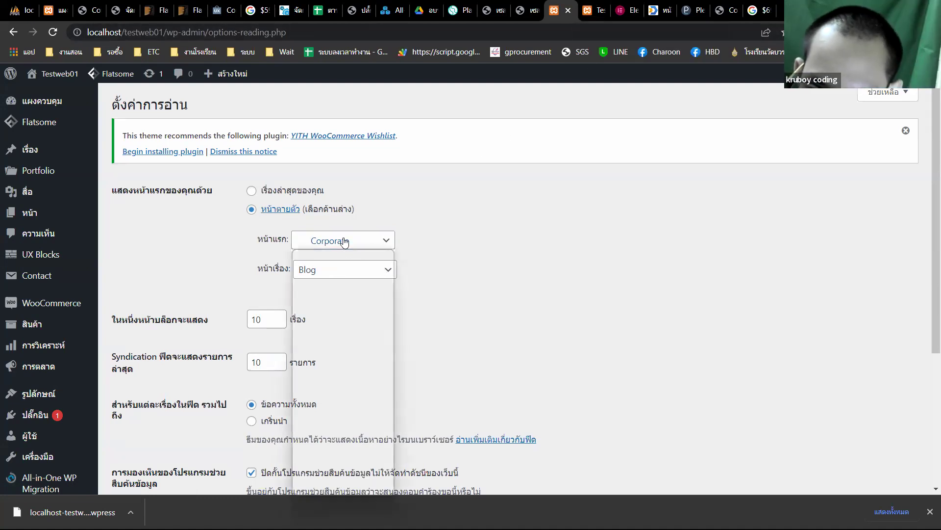
pyautogui.click(335, 271)
pyautogui.click(335, 271)
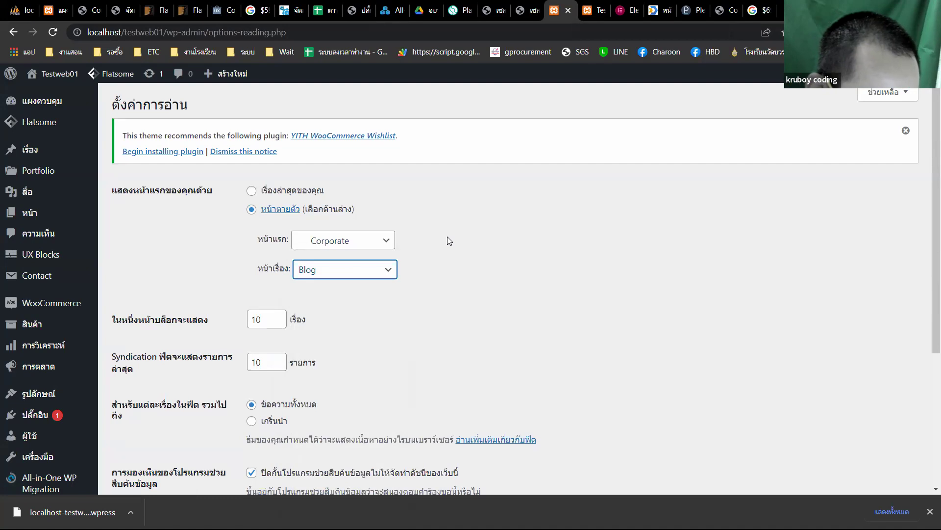
pyautogui.click(596, 11)
# Step: Back in Reading settings, confirm Blog stays the posts page
pyautogui.scroll(5, 474, 196)
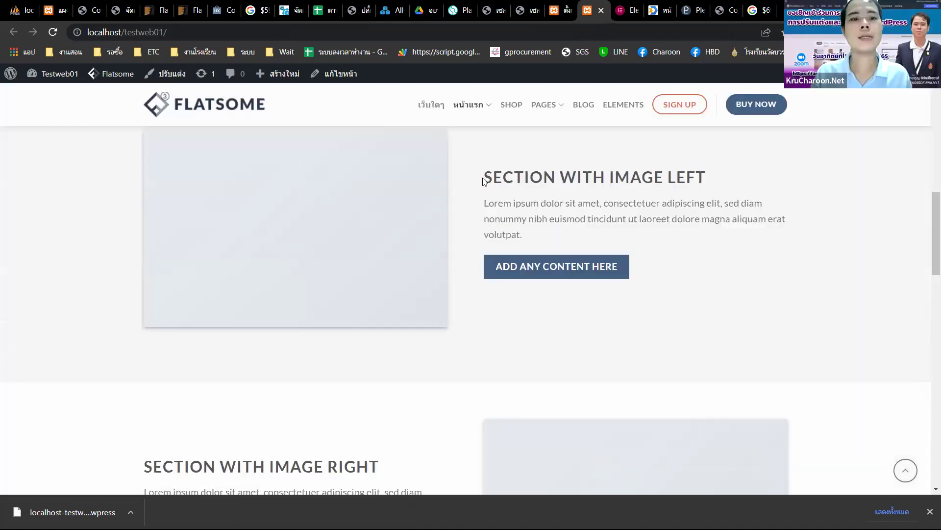
pyautogui.scroll(10, 470, 198)
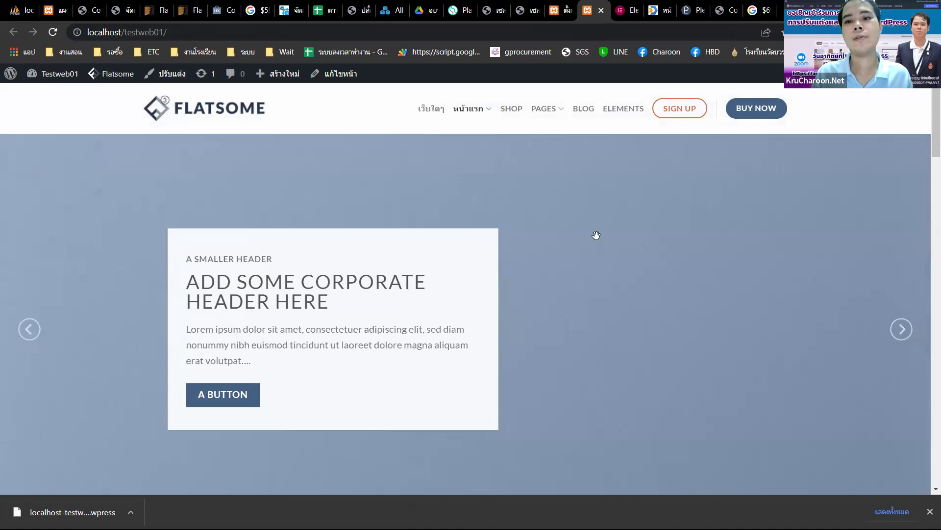
pyautogui.click(564, 9)
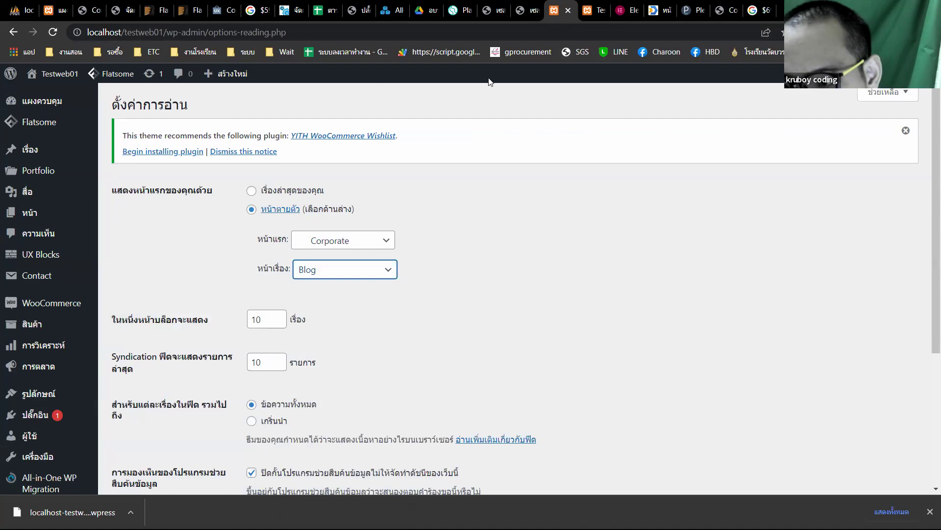
pyautogui.click(330, 269)
pyautogui.click(330, 267)
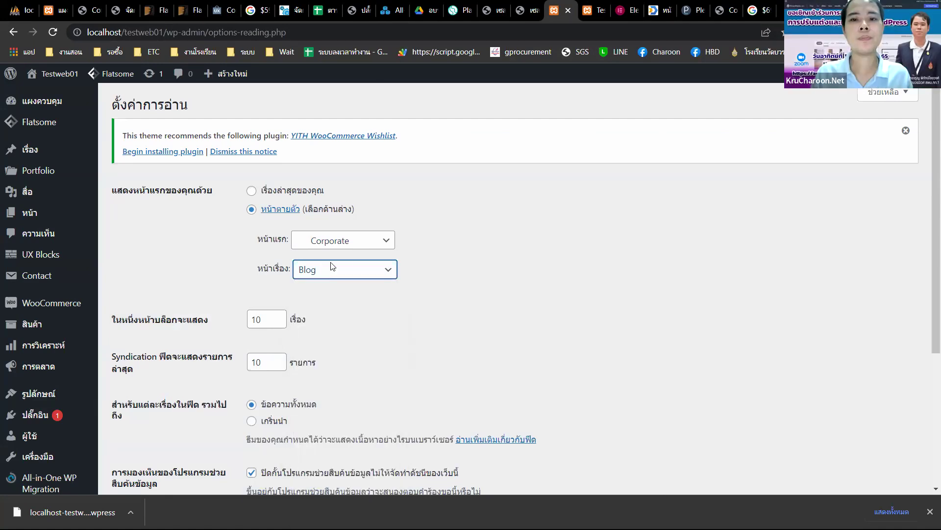
# Step: Open the site's BLOG link in a new tab and scroll through the listed posts
pyautogui.click(598, 5)
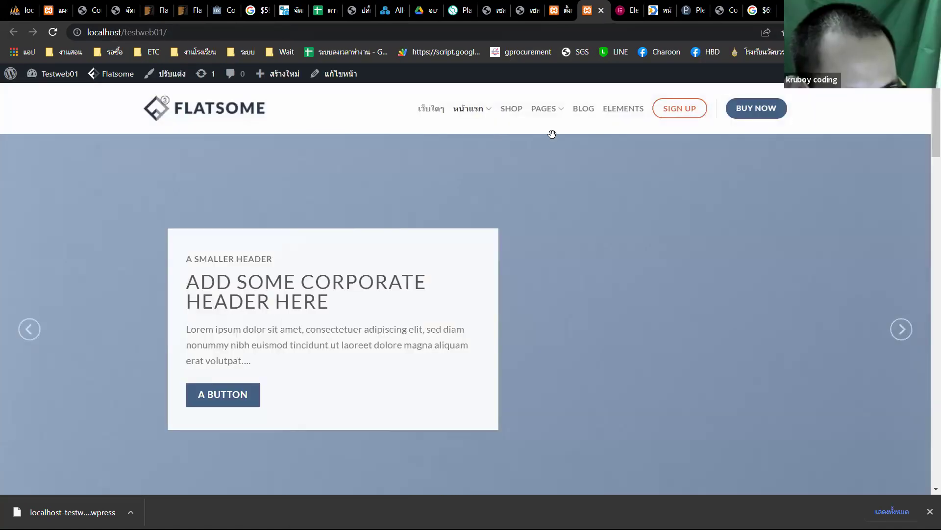
pyautogui.rightClick(584, 109)
pyautogui.click(600, 124)
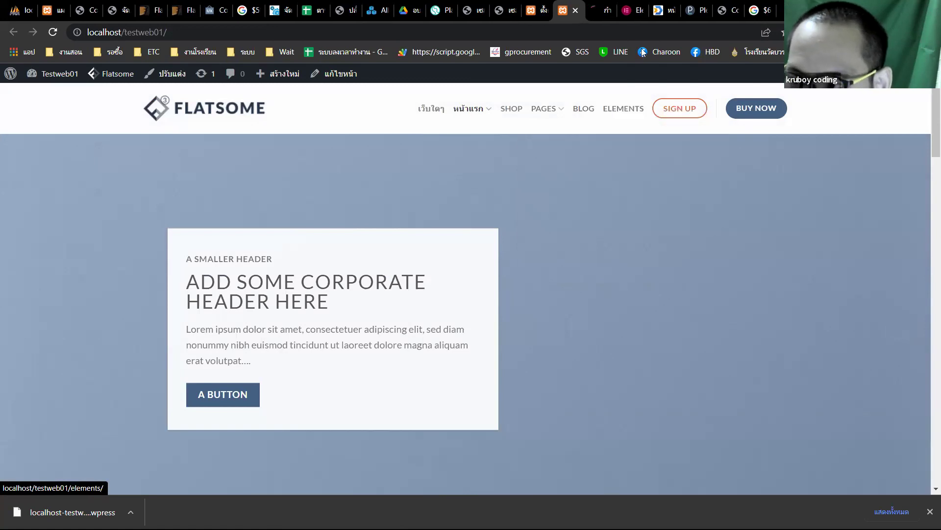
pyautogui.hotkey('ctrl', 'Tab')
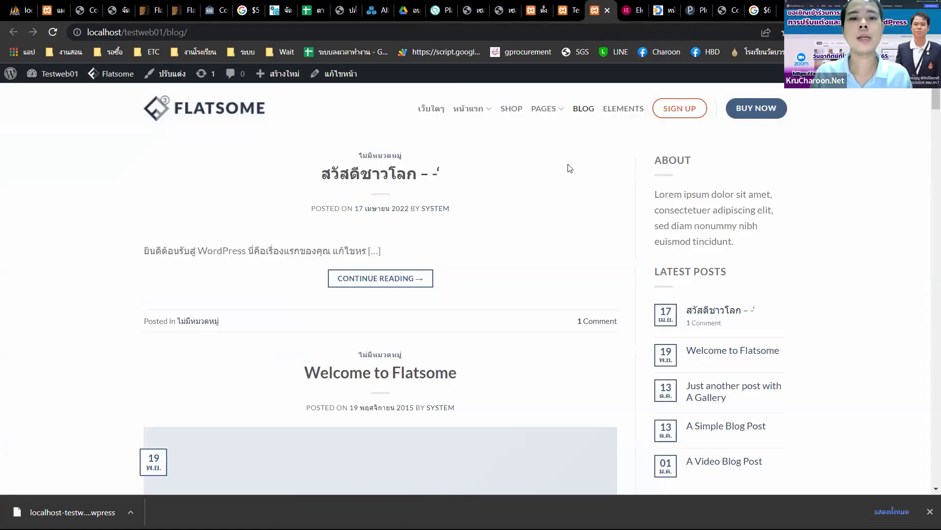
pyautogui.scroll(-1, 547, 262)
pyautogui.scroll(2, 590, 302)
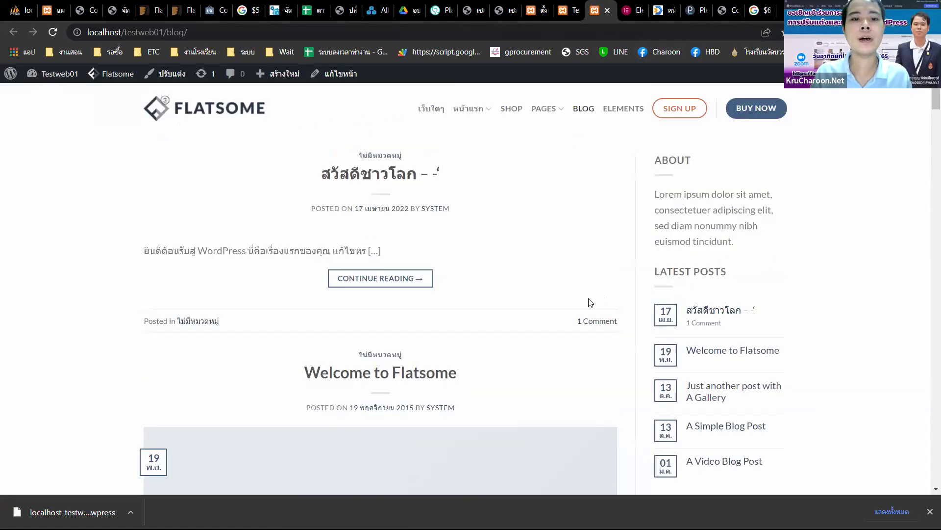
pyautogui.scroll(-1, 526, 202)
pyautogui.scroll(1, 509, 199)
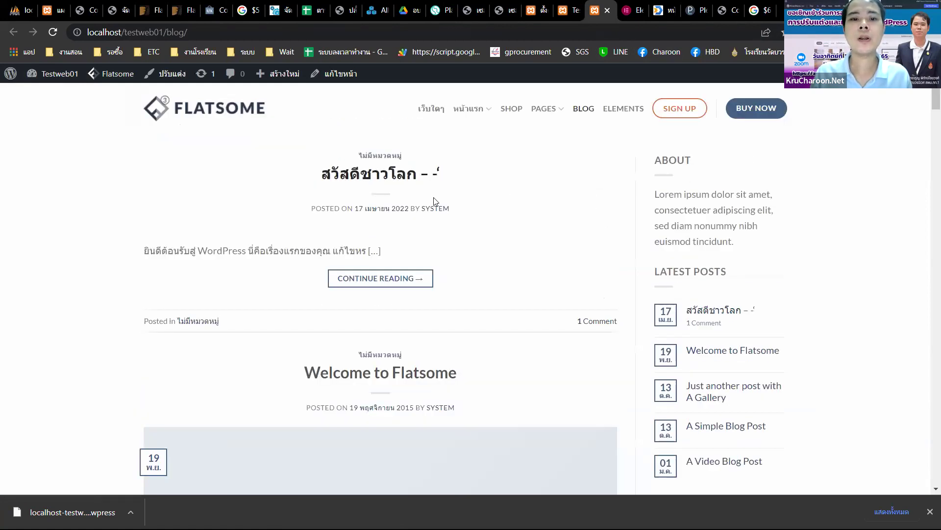
pyautogui.scroll(-8, 561, 294)
pyautogui.scroll(8, 537, 319)
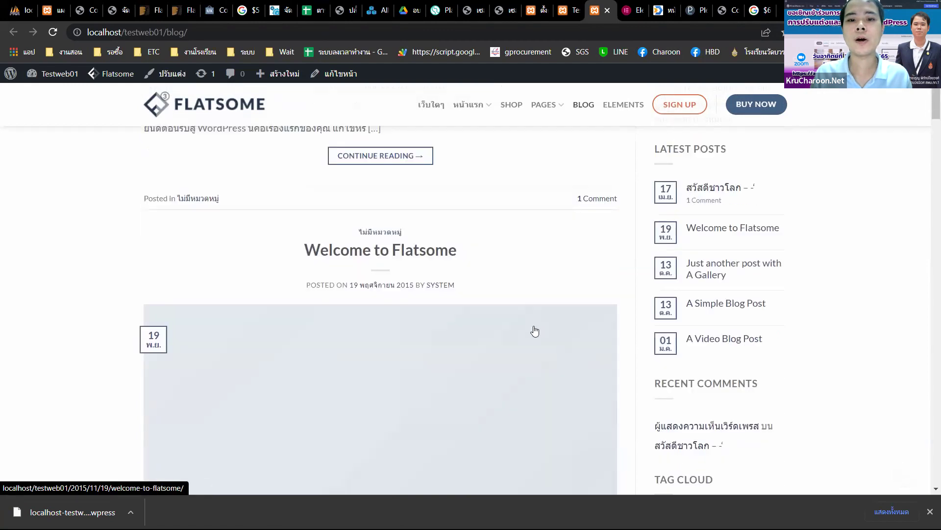
# Step: Compare the home page's Corporate layout with the Blog page, then return to Reading settings
pyautogui.click(567, 11)
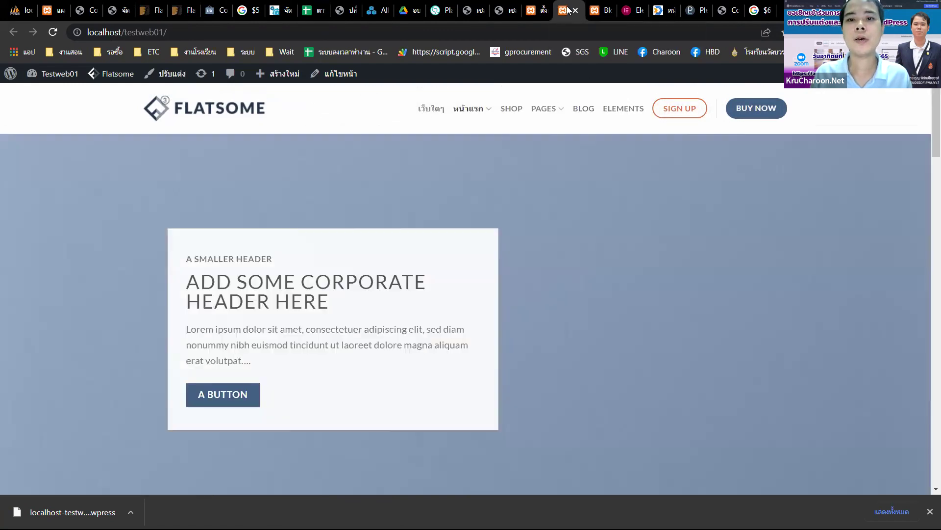
pyautogui.click(596, 14)
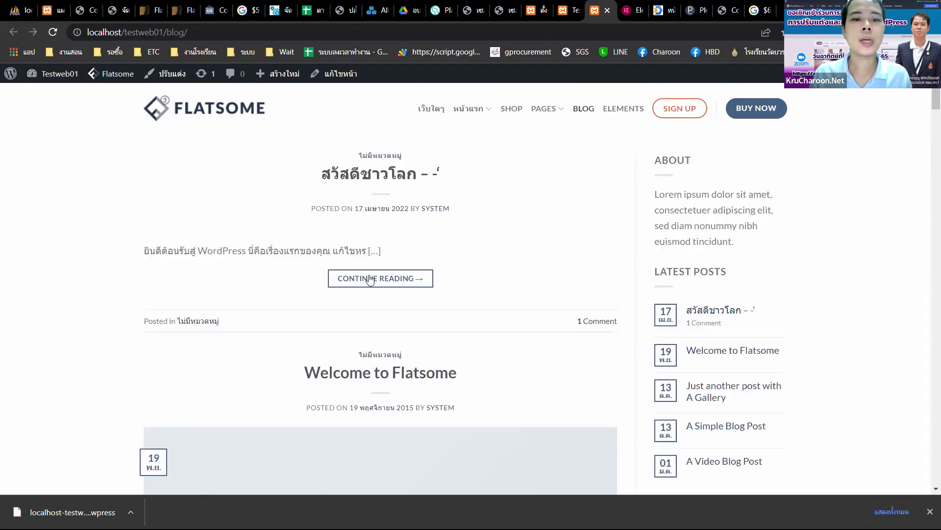
pyautogui.click(540, 7)
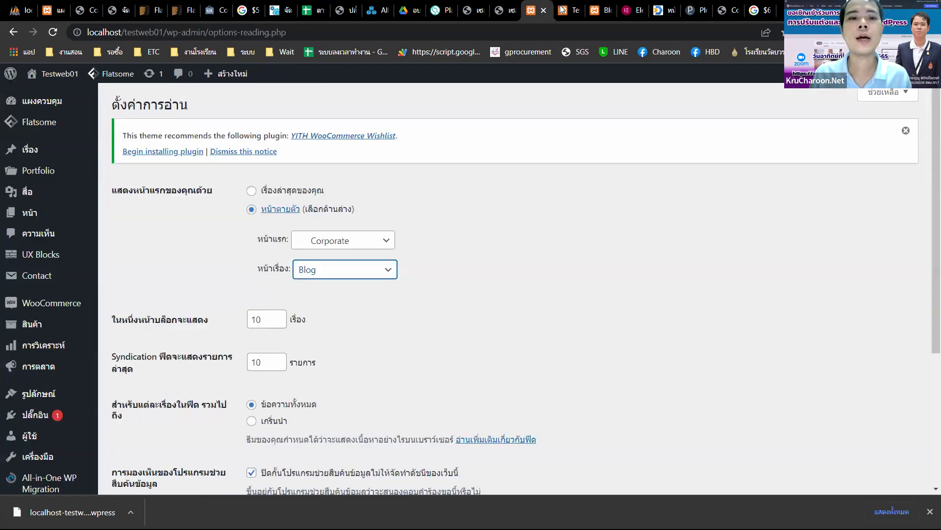
pyautogui.click(362, 273)
pyautogui.moveTo(390, 322); pyautogui.dragTo(395, 285)
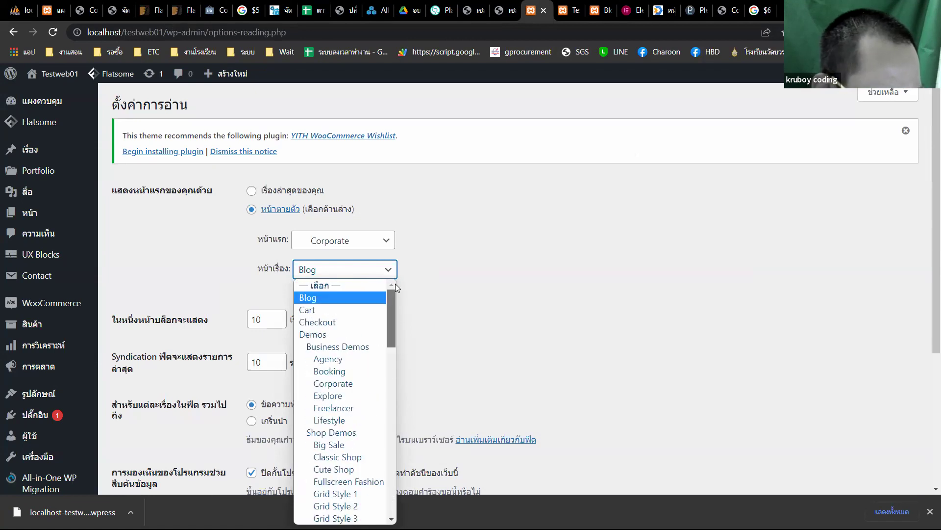
pyautogui.click(189, 269)
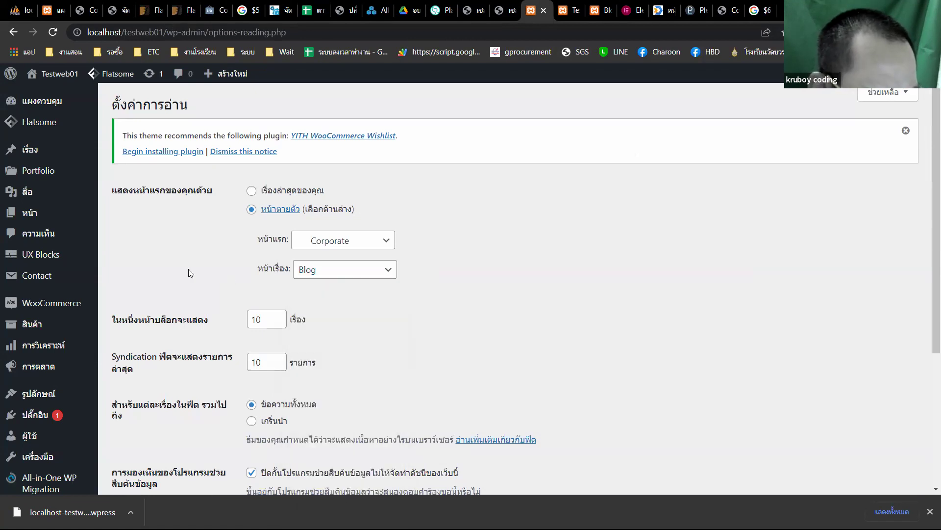
pyautogui.click(372, 269)
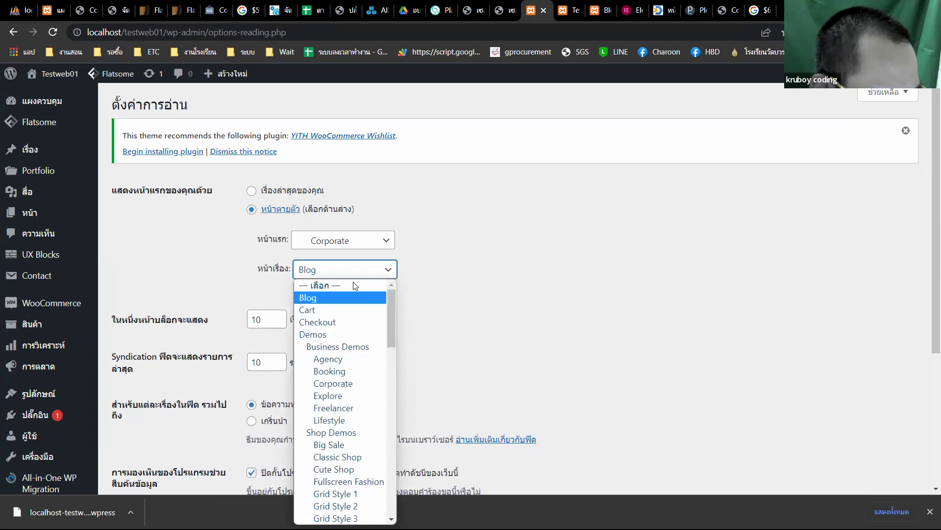
pyautogui.moveTo(388, 299); pyautogui.dragTo(393, 471)
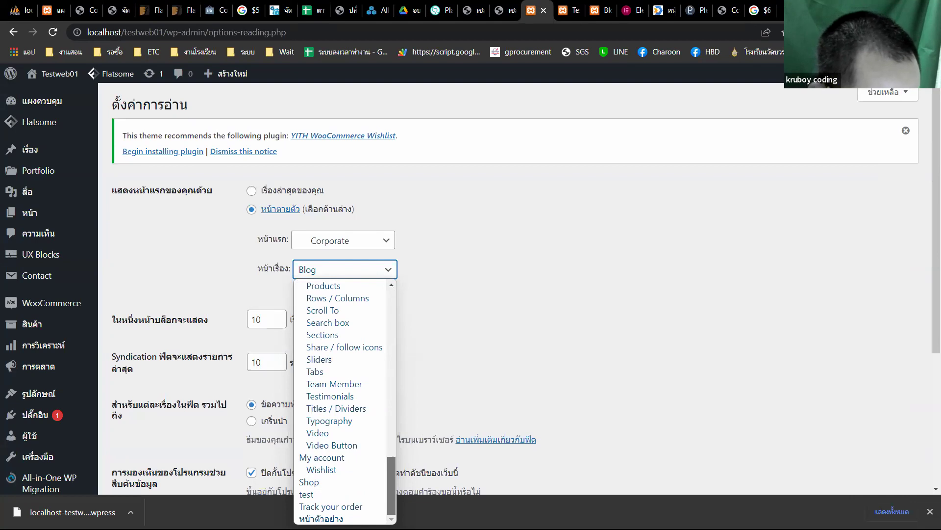
pyautogui.moveTo(391, 514); pyautogui.dragTo(379, 283)
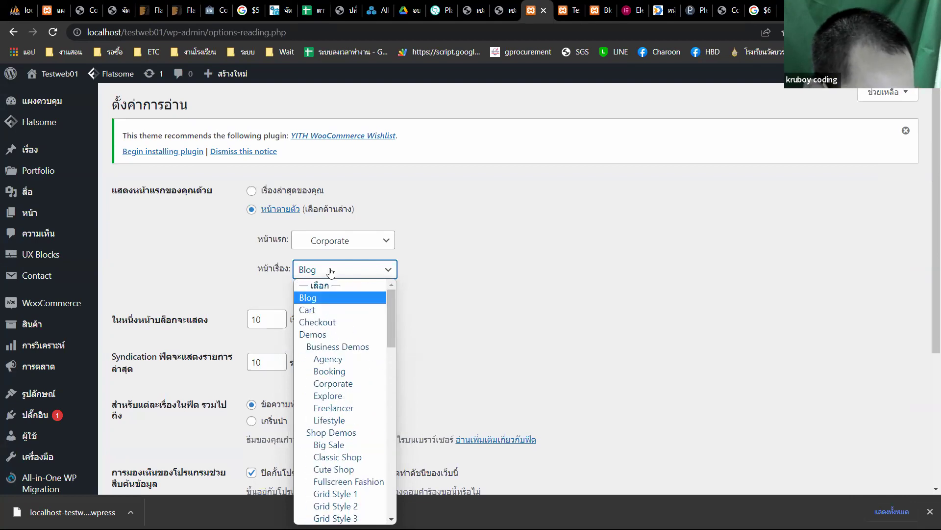
pyautogui.click(153, 265)
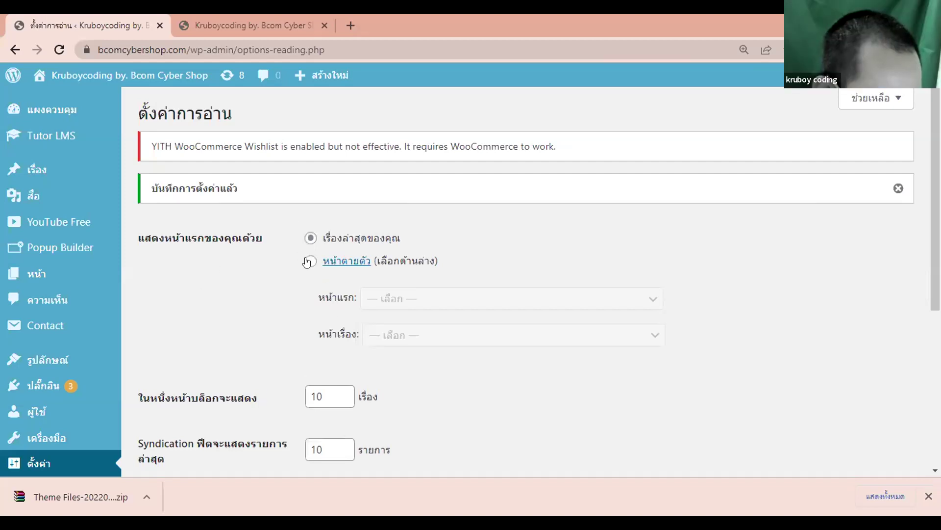
# Step: Set a static homepage of Information2022 in Reading settings and save the changes
pyautogui.click(426, 301)
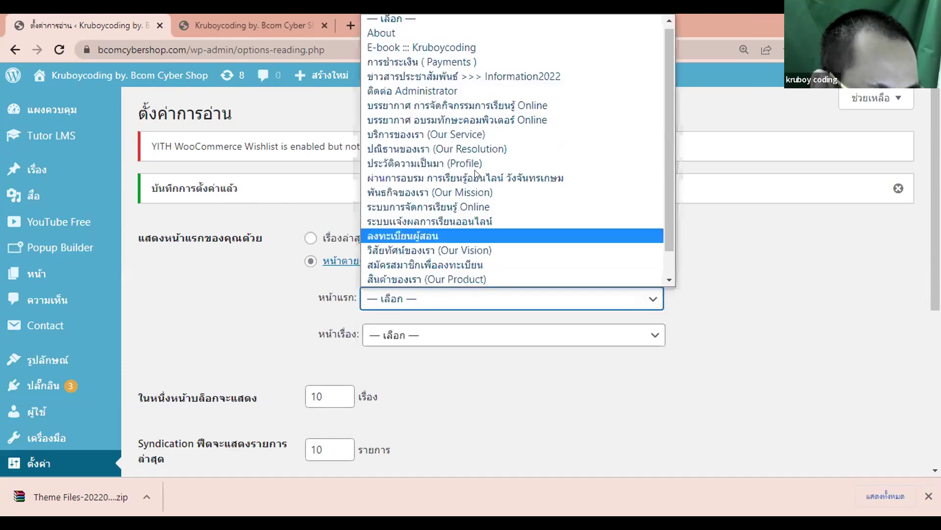
pyautogui.scroll(-1, 466, 191)
pyautogui.scroll(1, 421, 122)
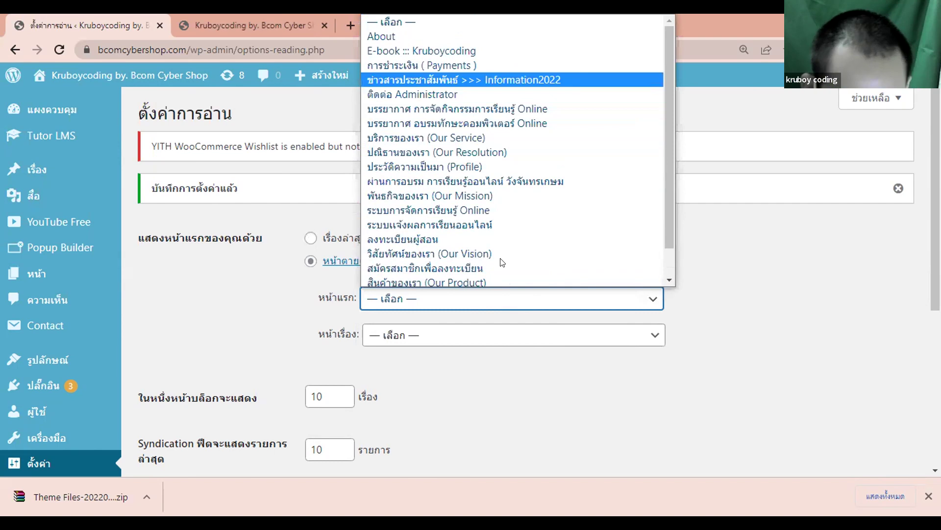
pyautogui.press('Return')
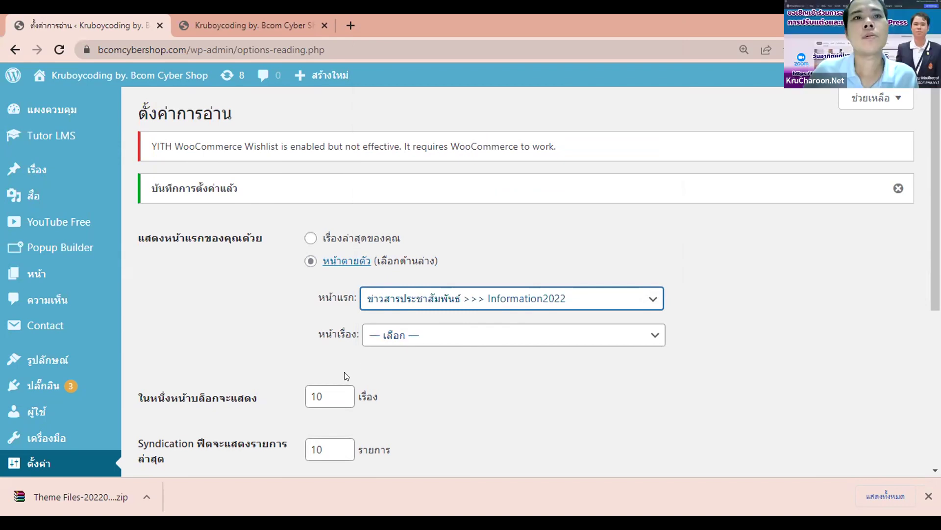
pyautogui.scroll(-4, 346, 375)
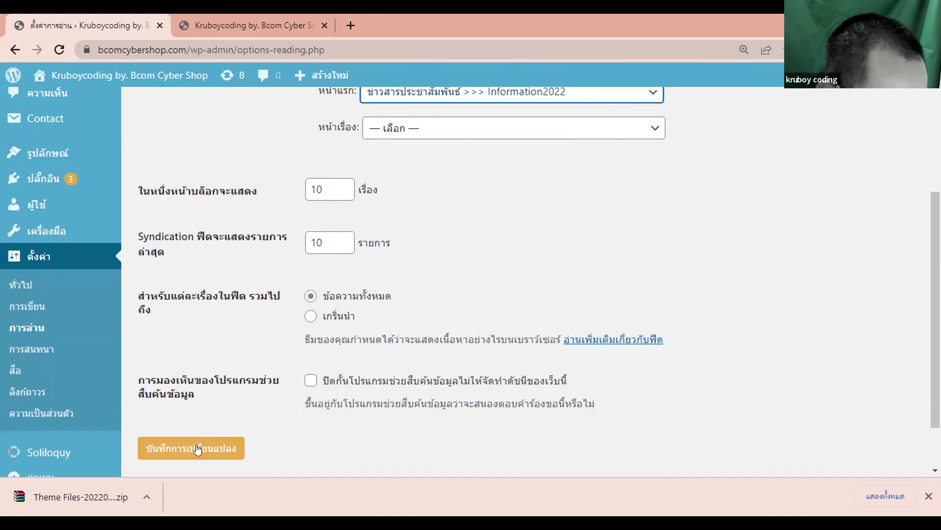
pyautogui.click(198, 449)
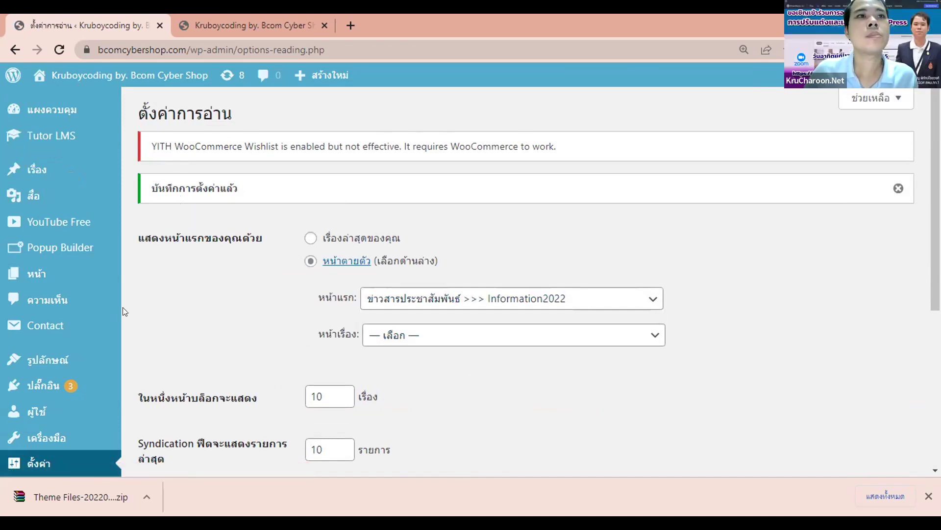
# Step: Reload bcomcybershop.com's home page to verify Information2022 appears, then return to Reading settings
pyautogui.moveTo(97, 263)
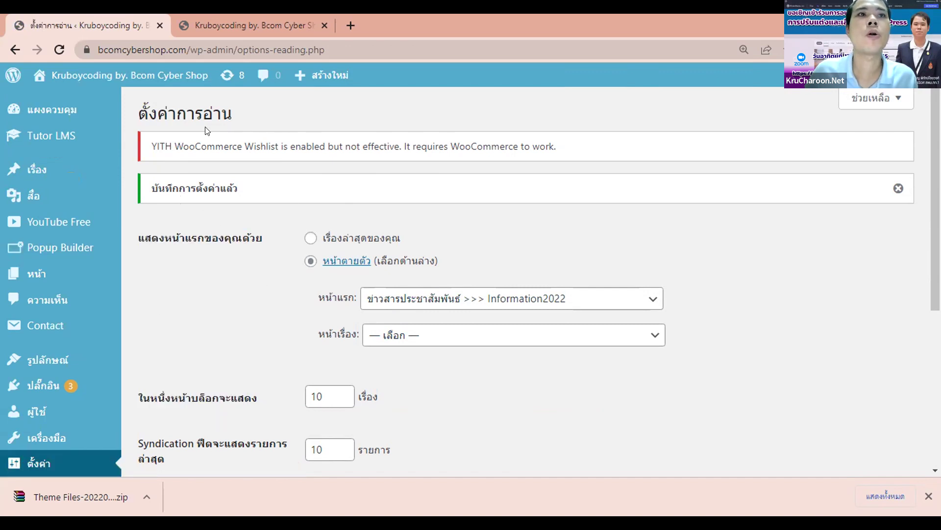
pyautogui.click(259, 18)
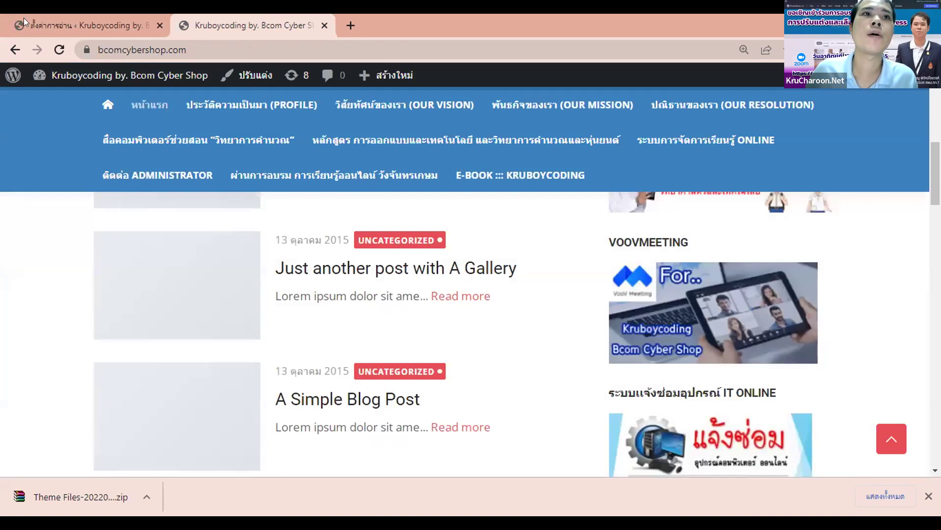
pyautogui.click(60, 50)
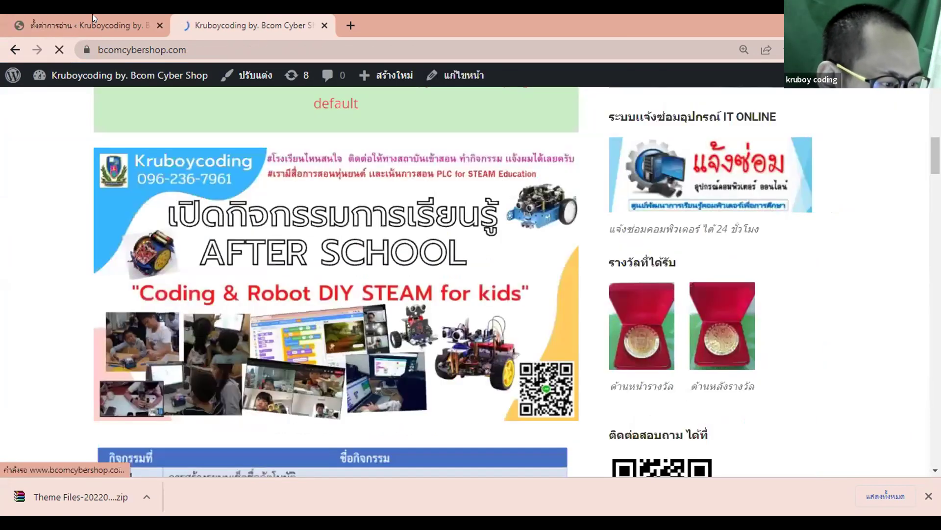
pyautogui.click(93, 15)
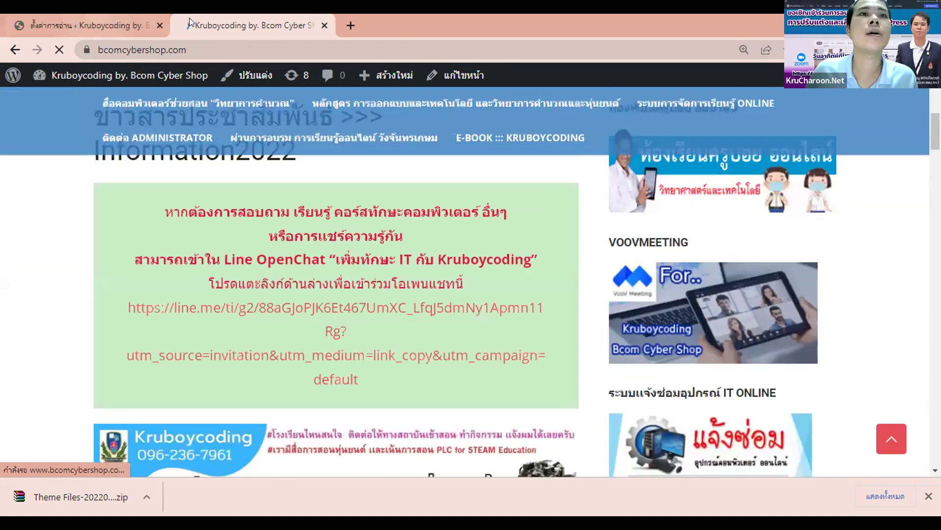
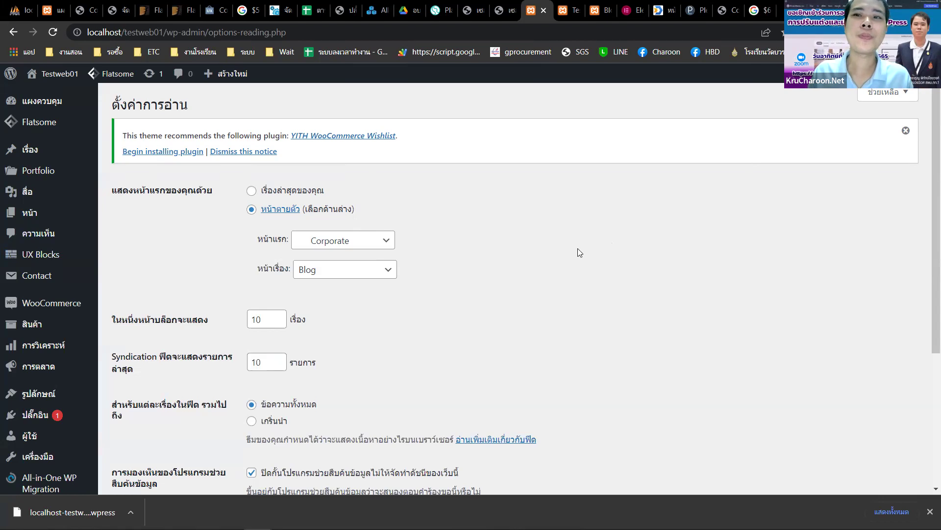
# Step: Go from the sale pages back to Plesk and open the live krucharoon.com homepage
pyautogui.click(481, 5)
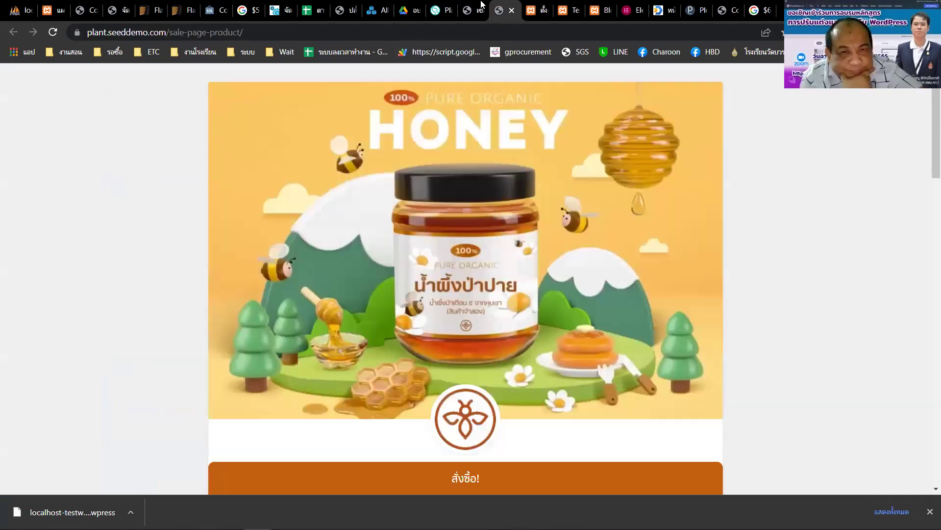
pyautogui.click(470, 5)
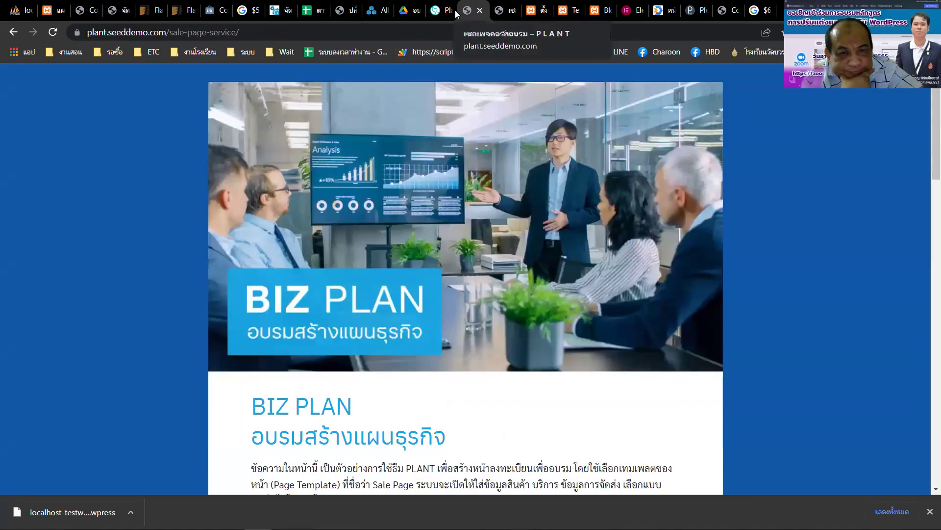
pyautogui.click(693, 6)
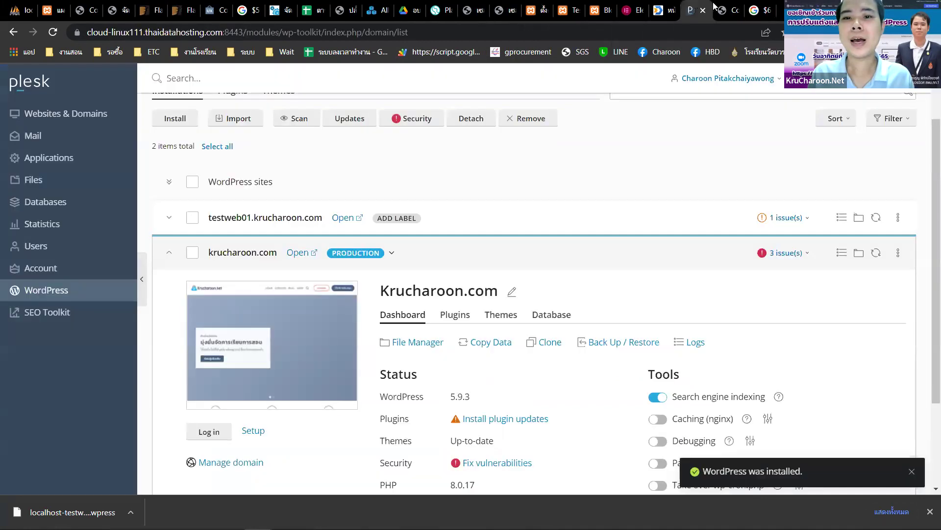
pyautogui.click(720, 9)
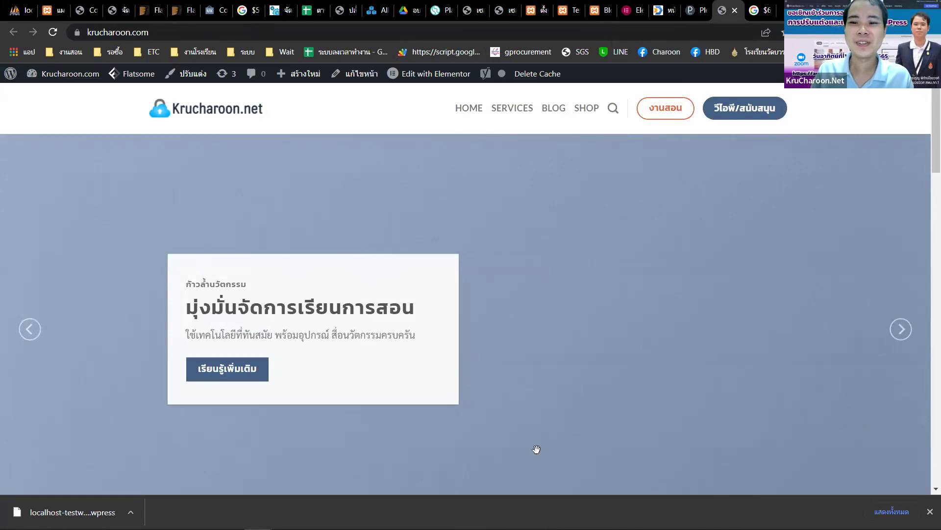
# Step: Highlight the Krucharoon.net logo in the homepage header
pyautogui.moveTo(133, 108)
pyautogui.mouseDown()
pyautogui.moveTo(266, 101)
pyautogui.moveTo(138, 114)
pyautogui.mouseUp()
pyautogui.click(301, 114)
pyautogui.moveTo(301, 113); pyautogui.dragTo(162, 108)
pyautogui.moveTo(314, 128); pyautogui.dragTo(125, 120)
pyautogui.scroll(-6, 417, 168)
pyautogui.scroll(5, 475, 185)
pyautogui.scroll(-4, 447, 183)
pyautogui.scroll(5, 458, 181)
pyautogui.scroll(-6, 464, 184)
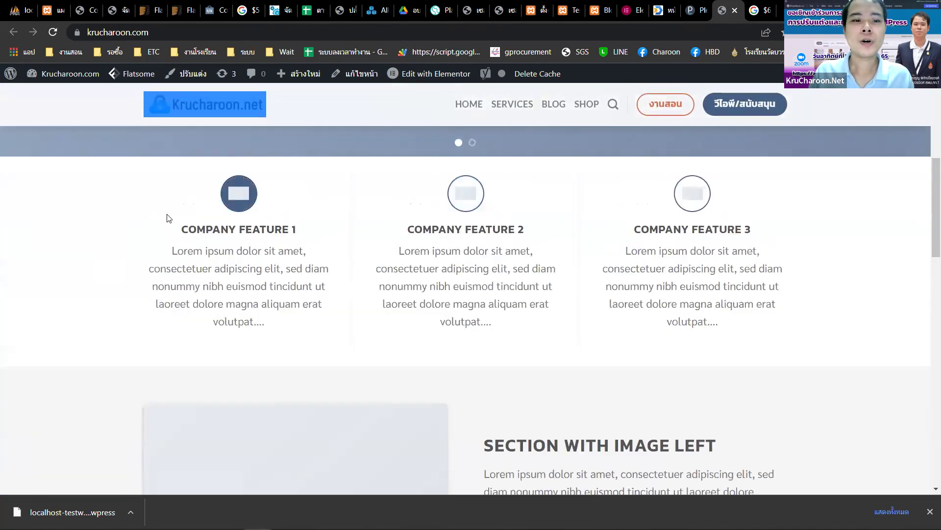
# Step: Highlight the feature titles and descriptions across Features 1 to 3
pyautogui.moveTo(147, 208); pyautogui.dragTo(747, 234)
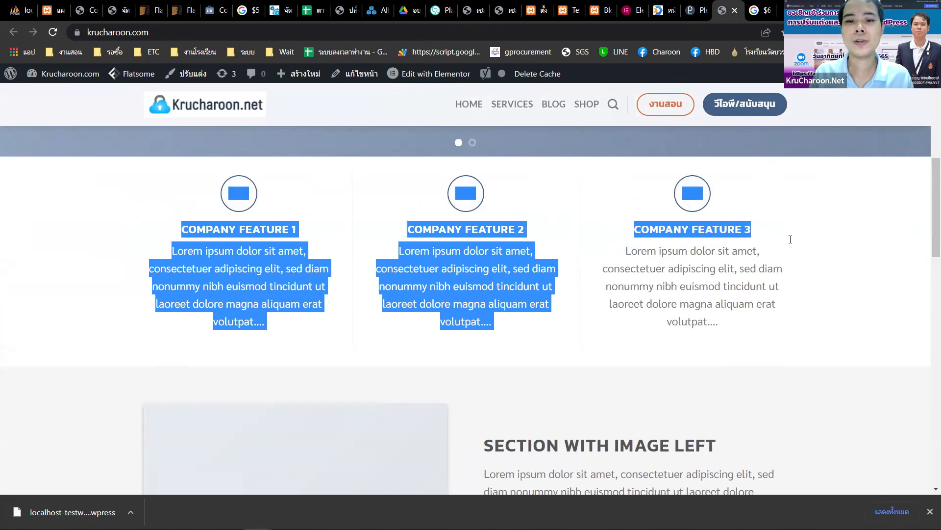
pyautogui.moveTo(78, 210); pyautogui.dragTo(782, 337)
pyautogui.click(172, 202)
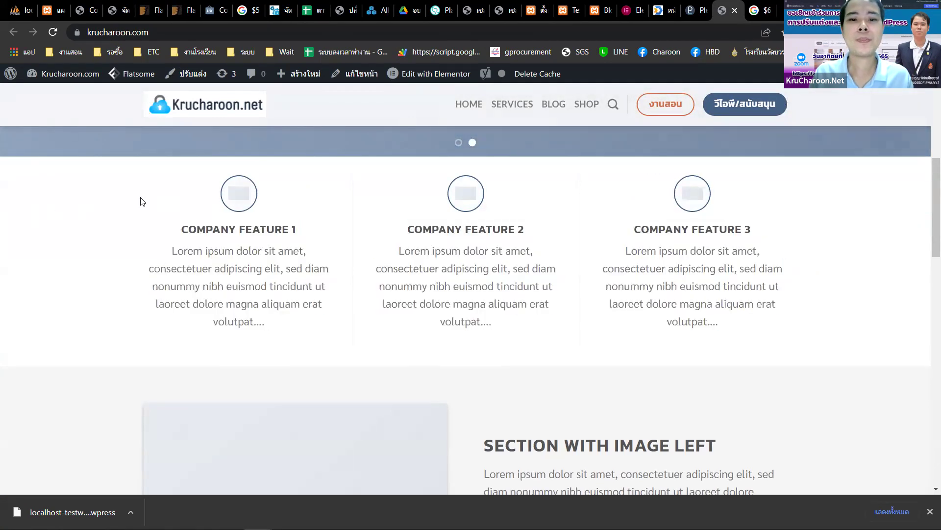
pyautogui.moveTo(101, 199); pyautogui.dragTo(763, 322)
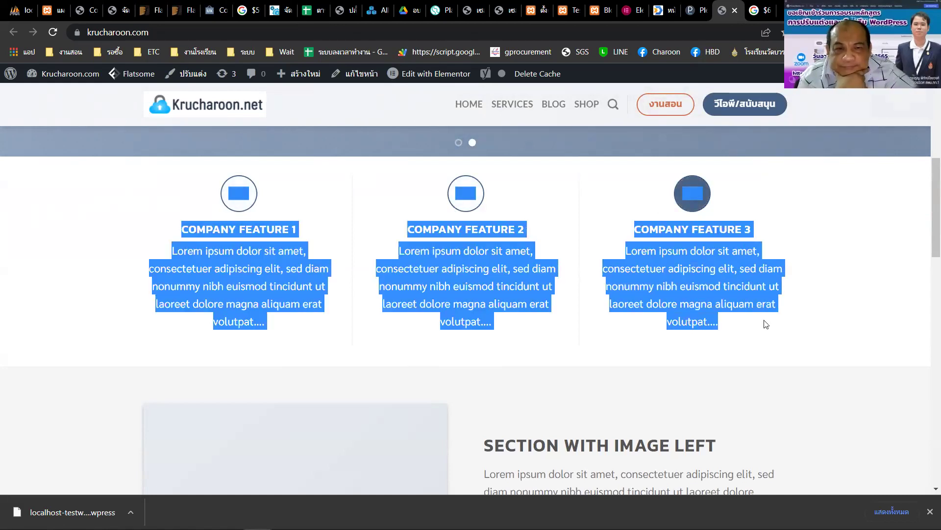
pyautogui.click(184, 191)
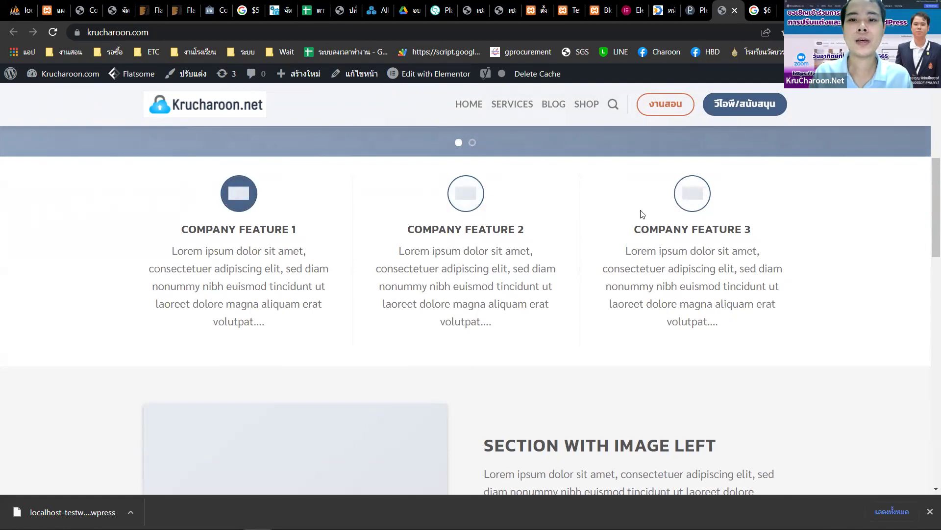
# Step: Scroll to the footer and highlight the owner's name in the copyright line
pyautogui.scroll(-15, 878, 254)
pyautogui.scroll(-5, 876, 296)
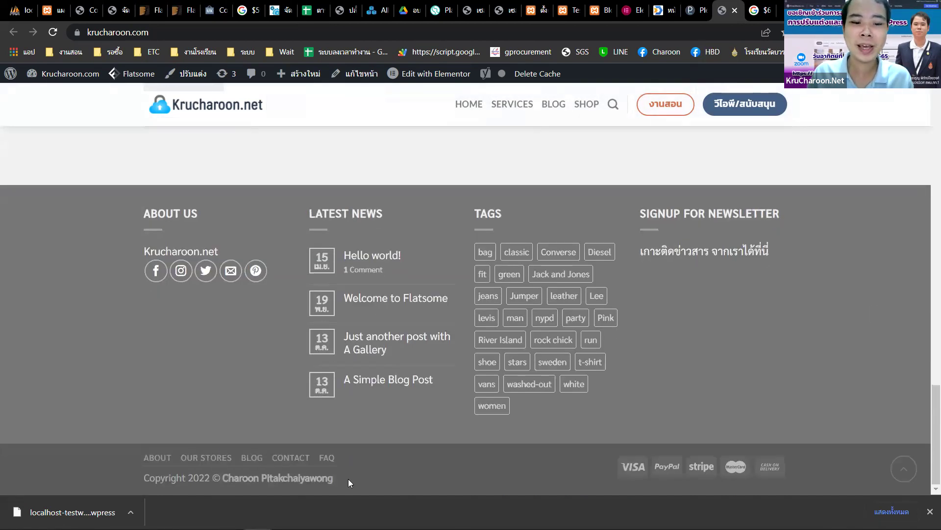
pyautogui.moveTo(349, 483); pyautogui.dragTo(233, 477)
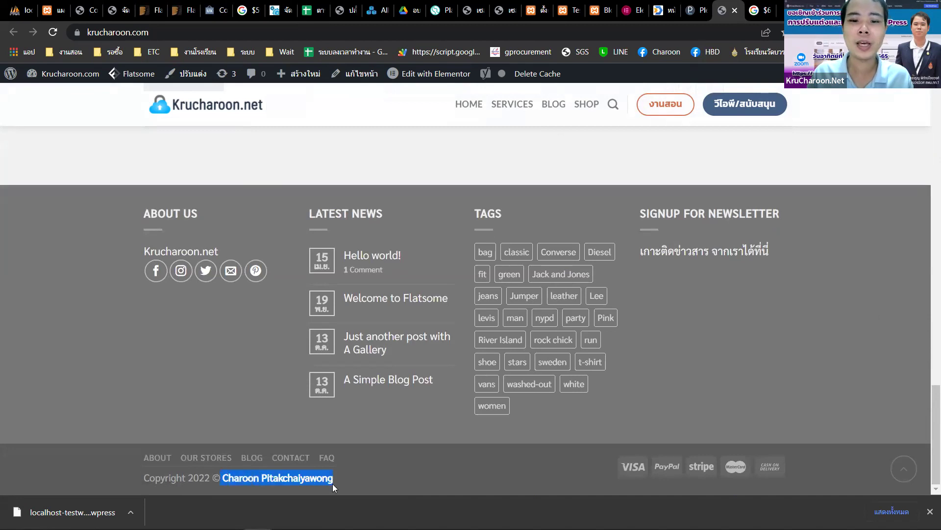
pyautogui.click(367, 474)
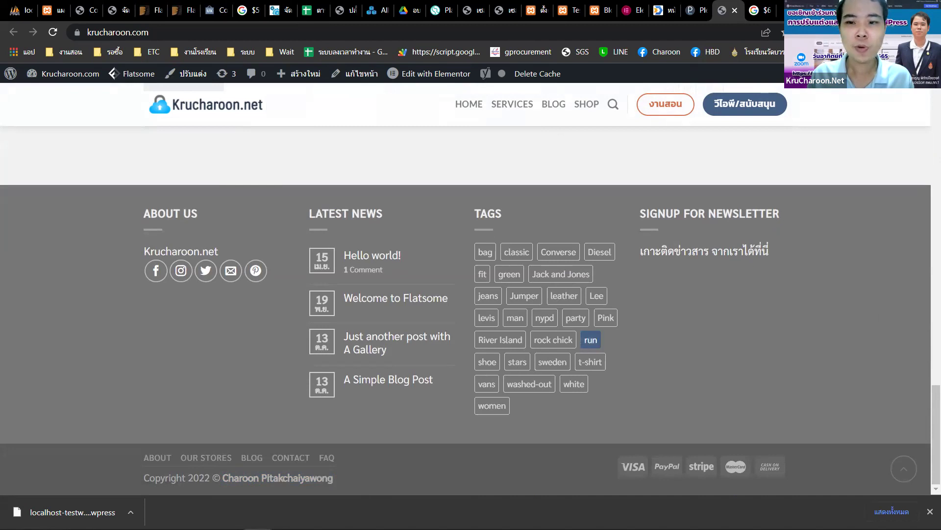
# Step: Scroll up and down the krucharoon.com homepage to review its sections
pyautogui.scroll(20, 845, 330)
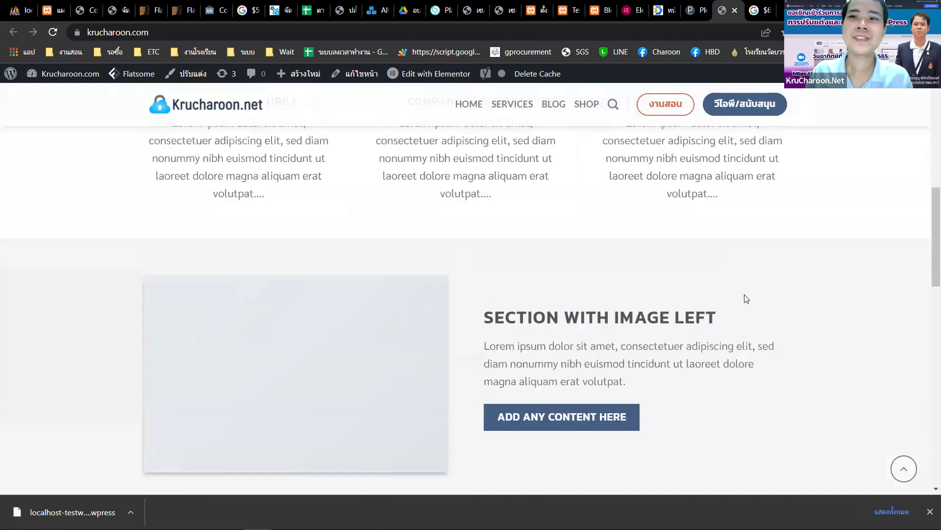
pyautogui.scroll(4, 664, 284)
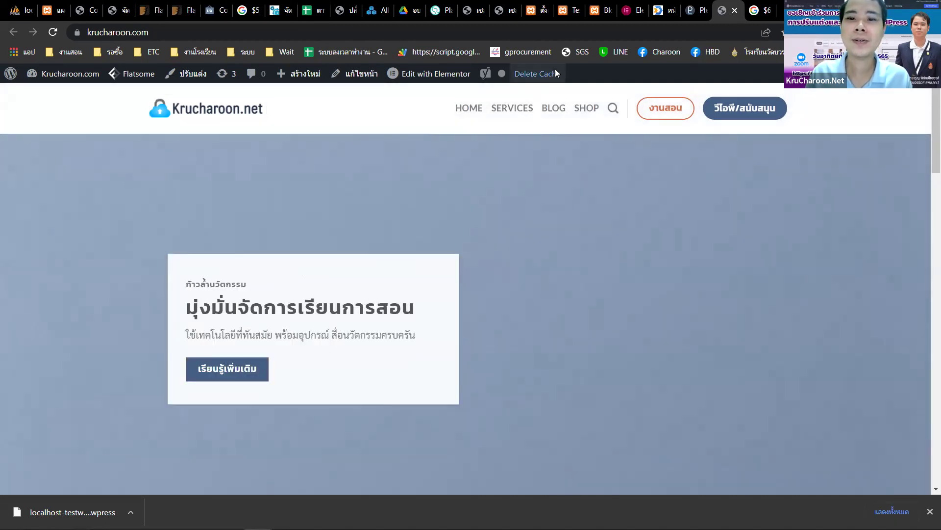
pyautogui.scroll(-8, 431, 325)
pyautogui.scroll(8, 473, 301)
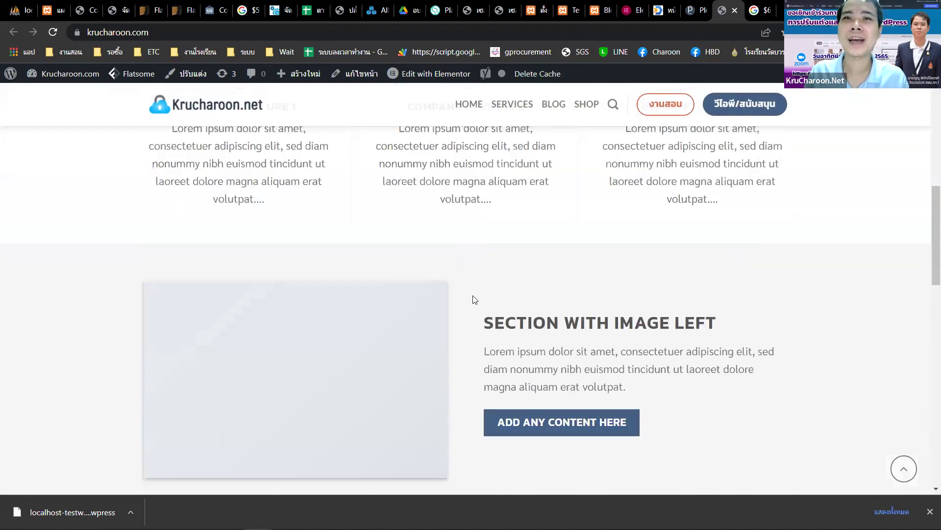
pyautogui.scroll(-8, 542, 248)
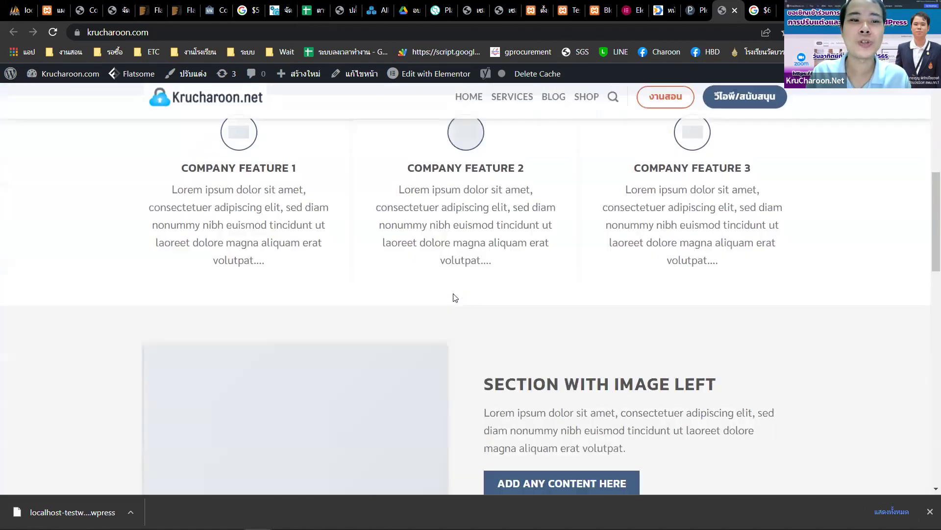
pyautogui.scroll(-10, 483, 311)
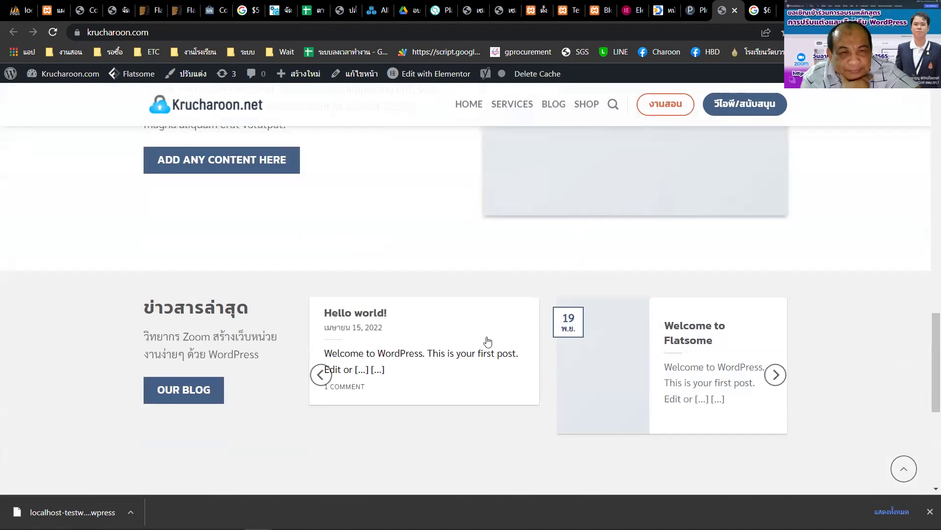
pyautogui.scroll(-6, 407, 332)
pyautogui.scroll(10, 749, 359)
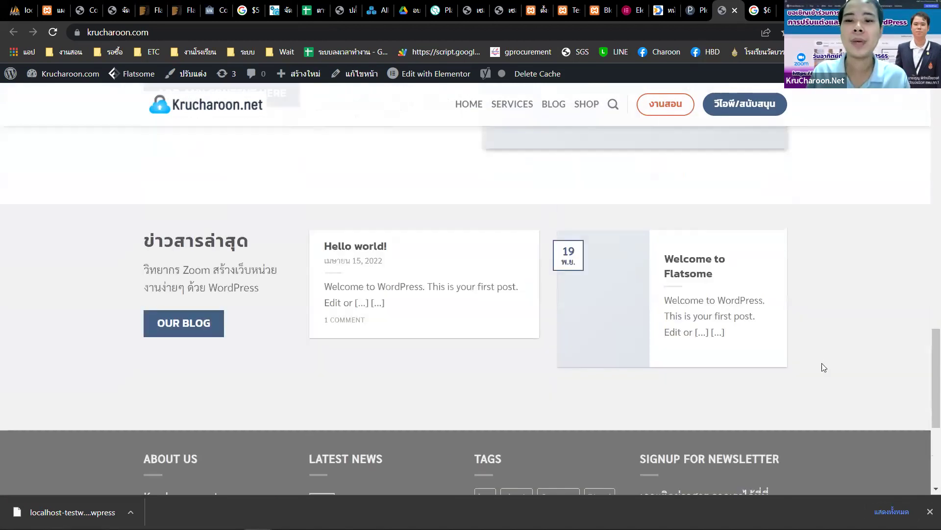
pyautogui.scroll(3, 521, 275)
pyautogui.scroll(6, 595, 242)
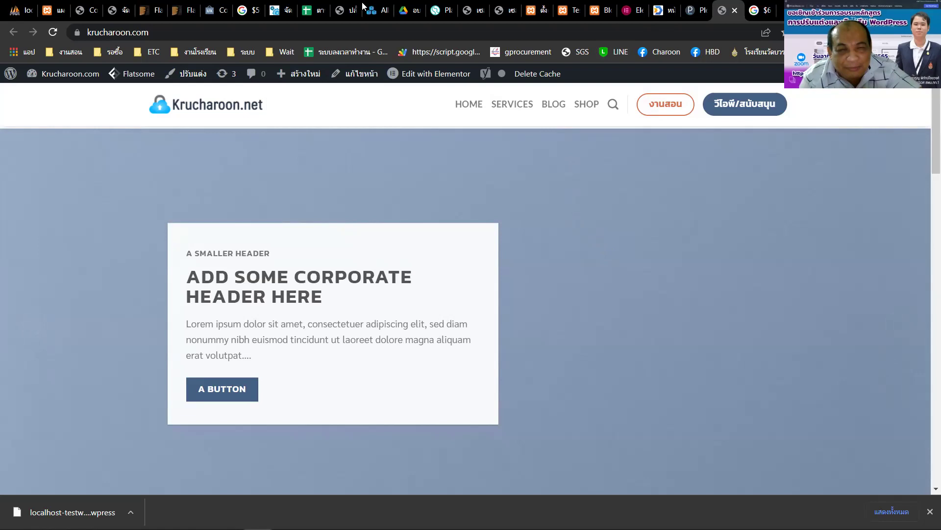
# Step: Switch to the ตารางคิว zoom schedule in Google Sheets and scroll its ZoomTable rows
pyautogui.click(340, 9)
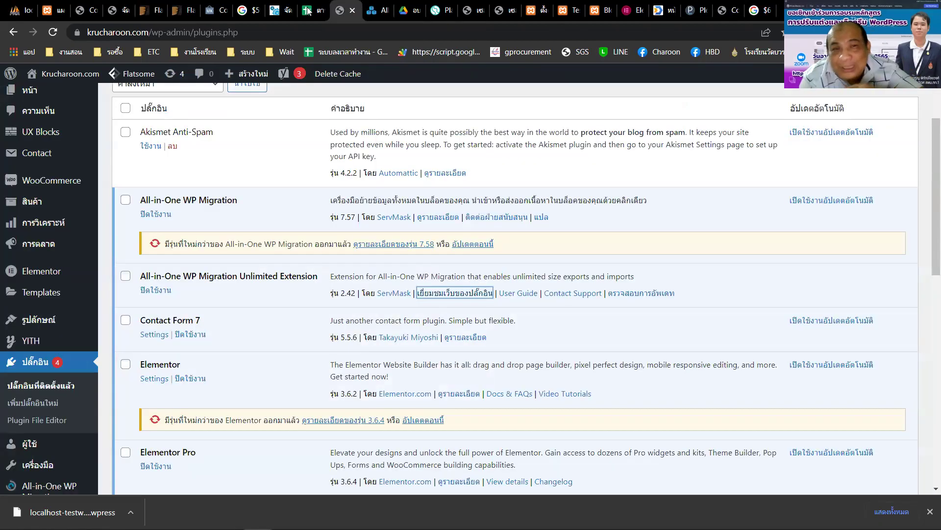
pyautogui.click(308, 10)
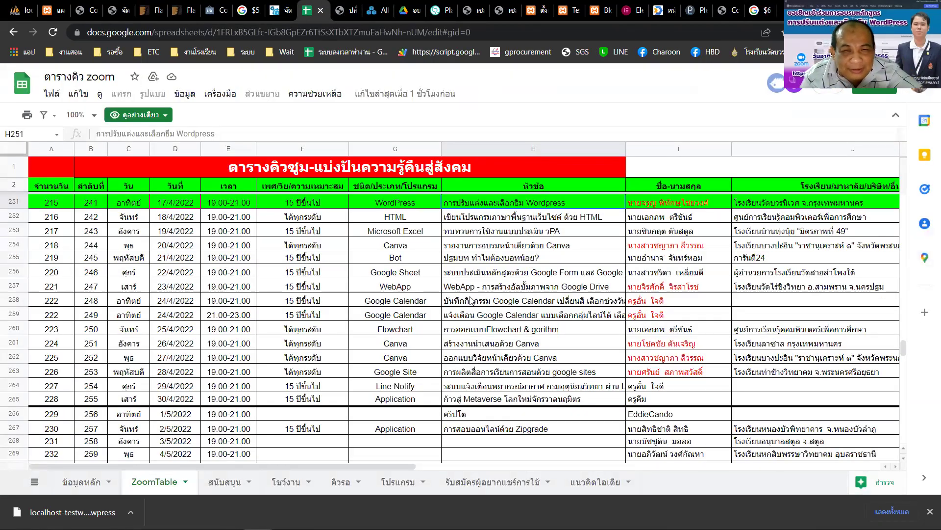
pyautogui.scroll(-3, 470, 300)
pyautogui.scroll(-2, 485, 314)
pyautogui.scroll(-2, 504, 325)
pyautogui.scroll(-3, 504, 326)
pyautogui.scroll(4, 481, 324)
pyautogui.scroll(-4, 451, 324)
pyautogui.scroll(10, 438, 322)
pyautogui.scroll(2, 455, 316)
pyautogui.scroll(-10, 451, 318)
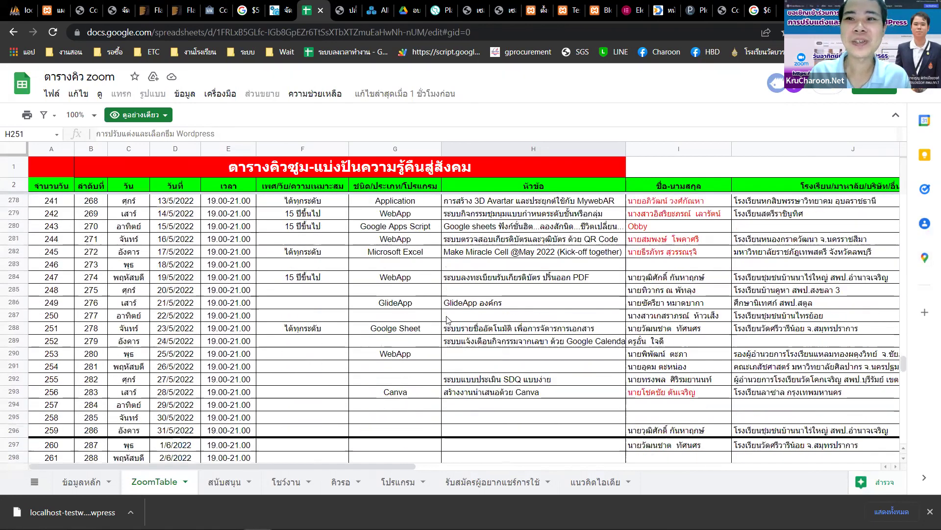
pyautogui.scroll(3, 447, 319)
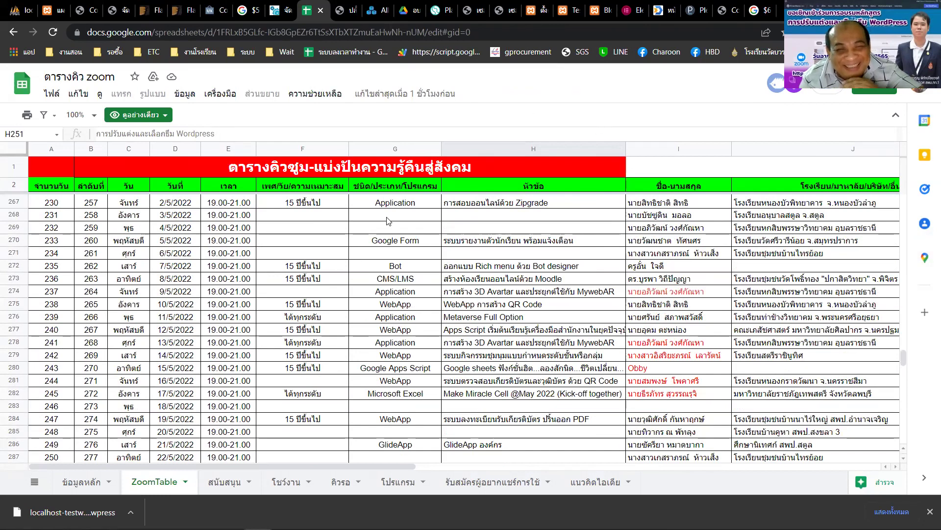
# Step: Scroll further through the zoom schedule, then bring up the Plesk WordPress installations page
pyautogui.scroll(-1, 378, 223)
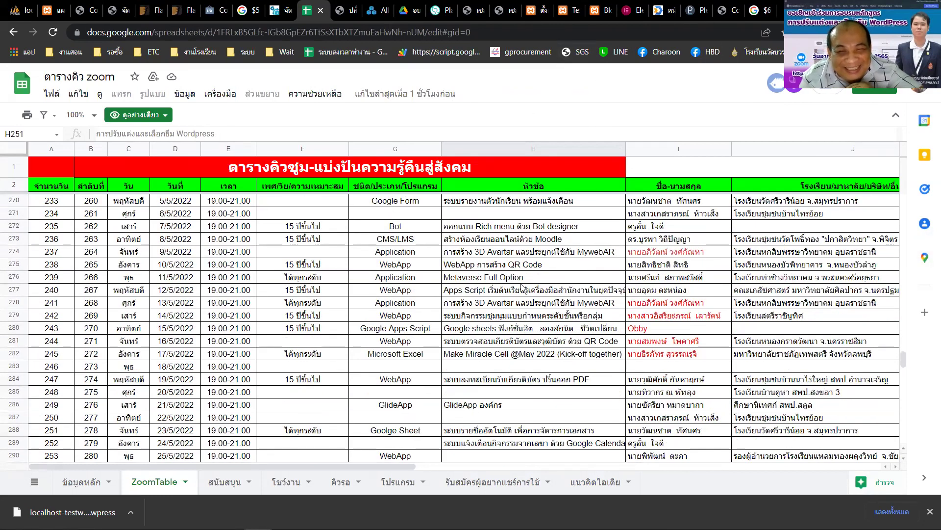
pyautogui.scroll(-6, 526, 283)
pyautogui.scroll(9, 453, 277)
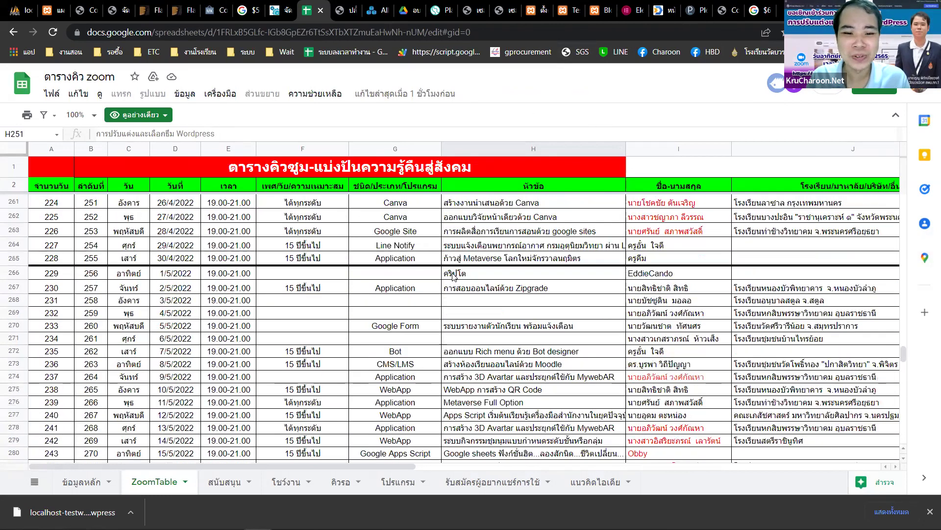
pyautogui.scroll(1, 454, 277)
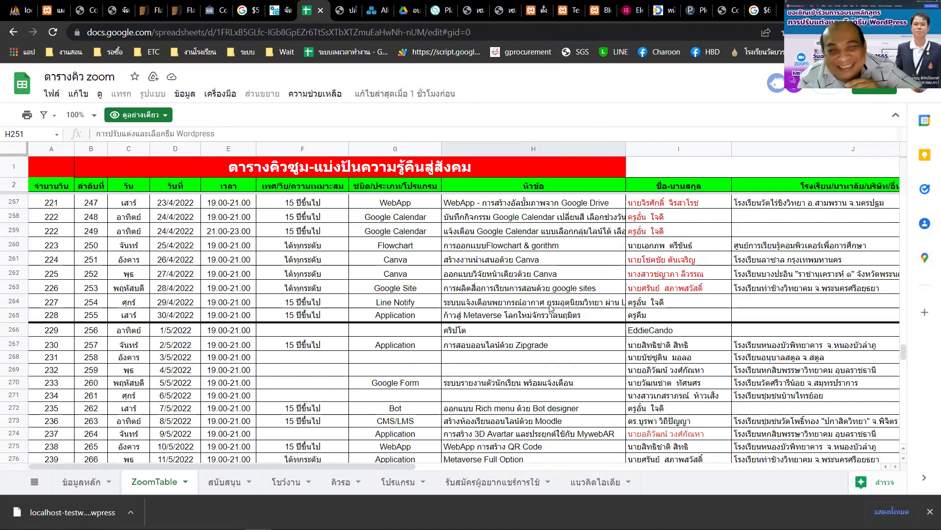
pyautogui.scroll(-1, 524, 327)
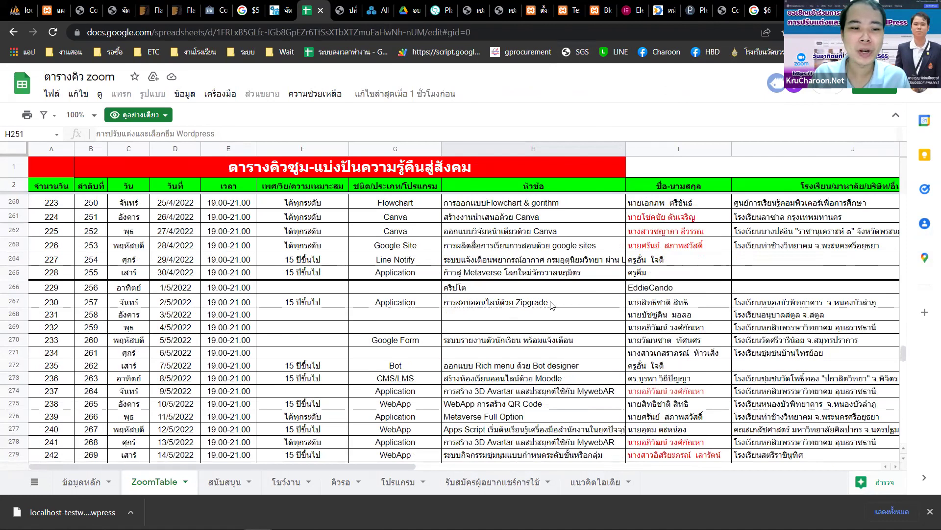
pyautogui.scroll(2, 554, 319)
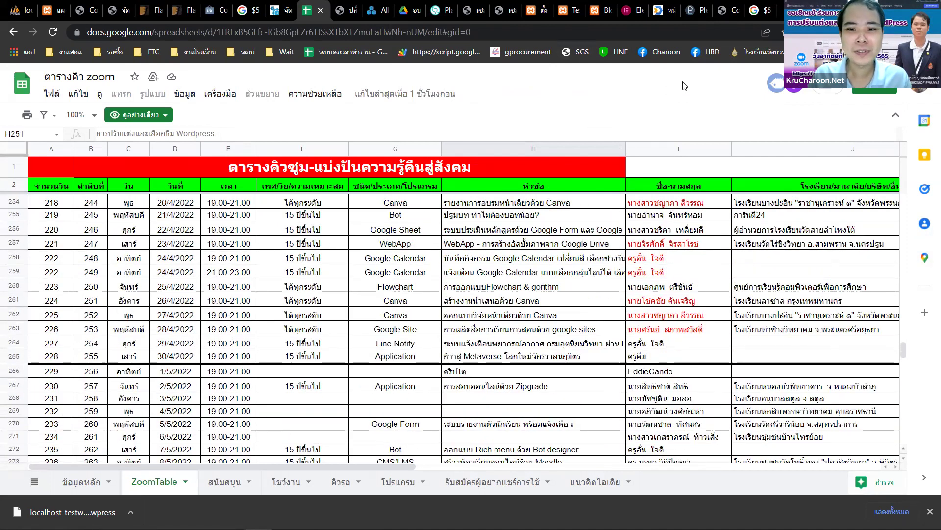
pyautogui.scroll(1, 578, 181)
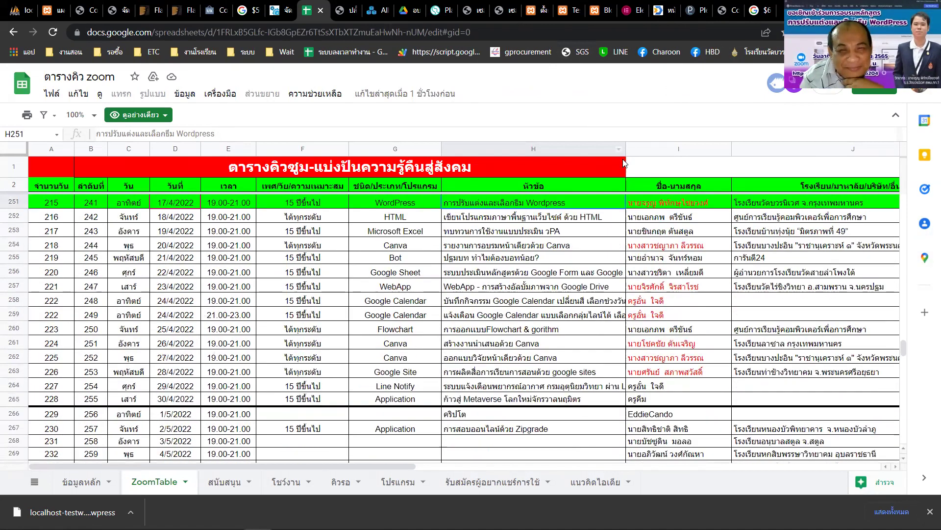
pyautogui.click(692, 9)
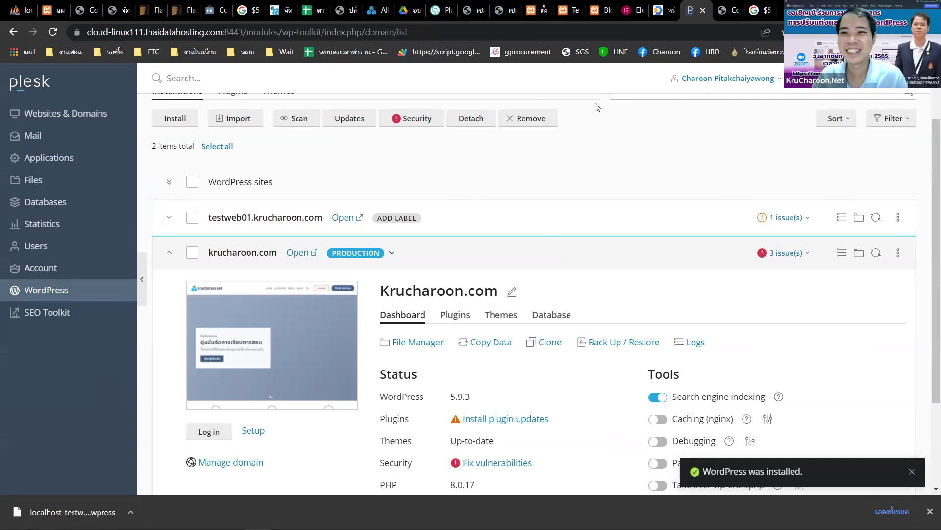
pyautogui.click(408, 10)
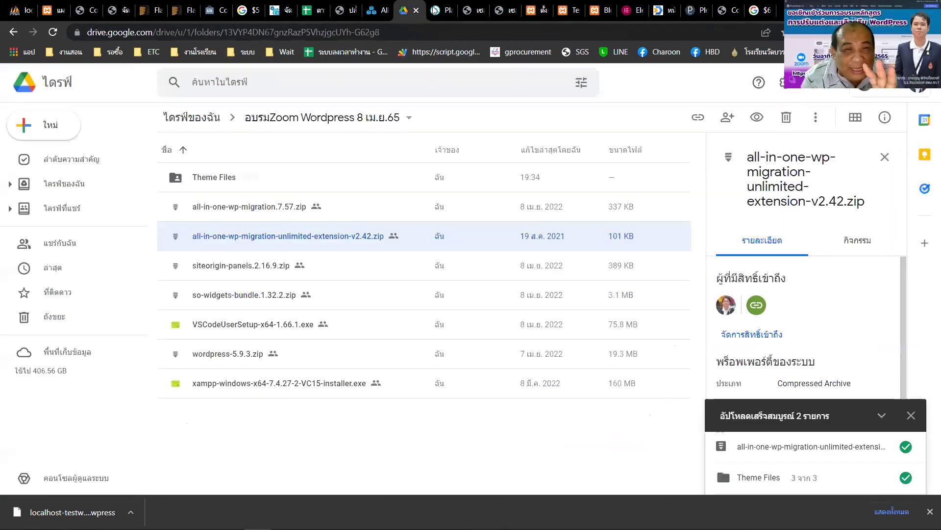
pyautogui.click(487, 7)
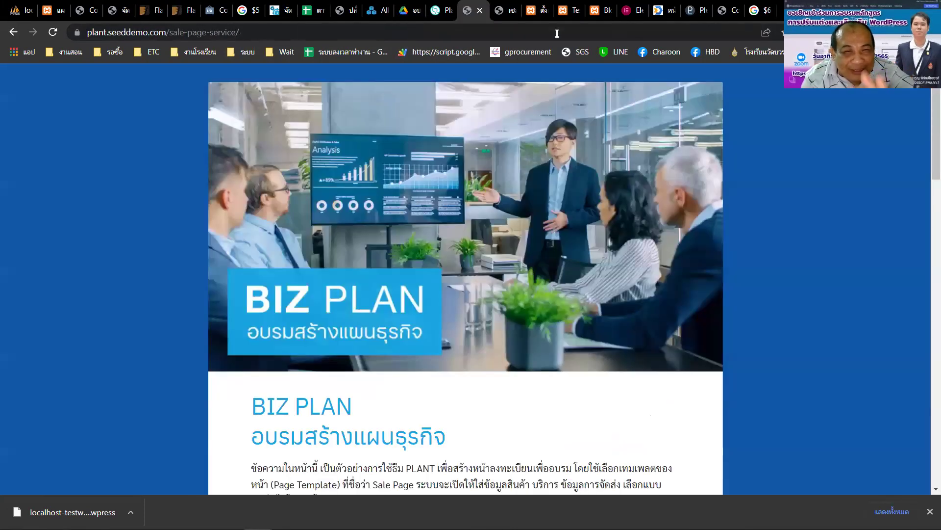
pyautogui.click(542, 6)
pyautogui.click(698, 6)
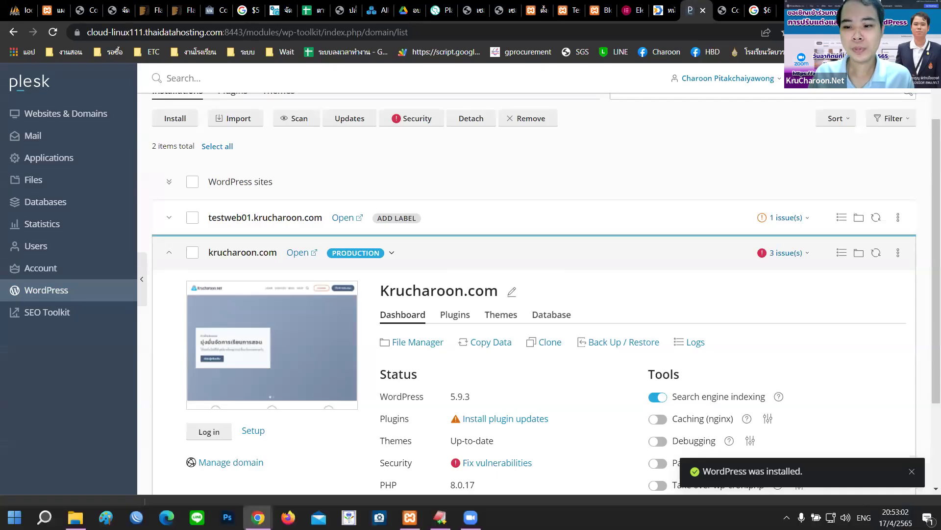